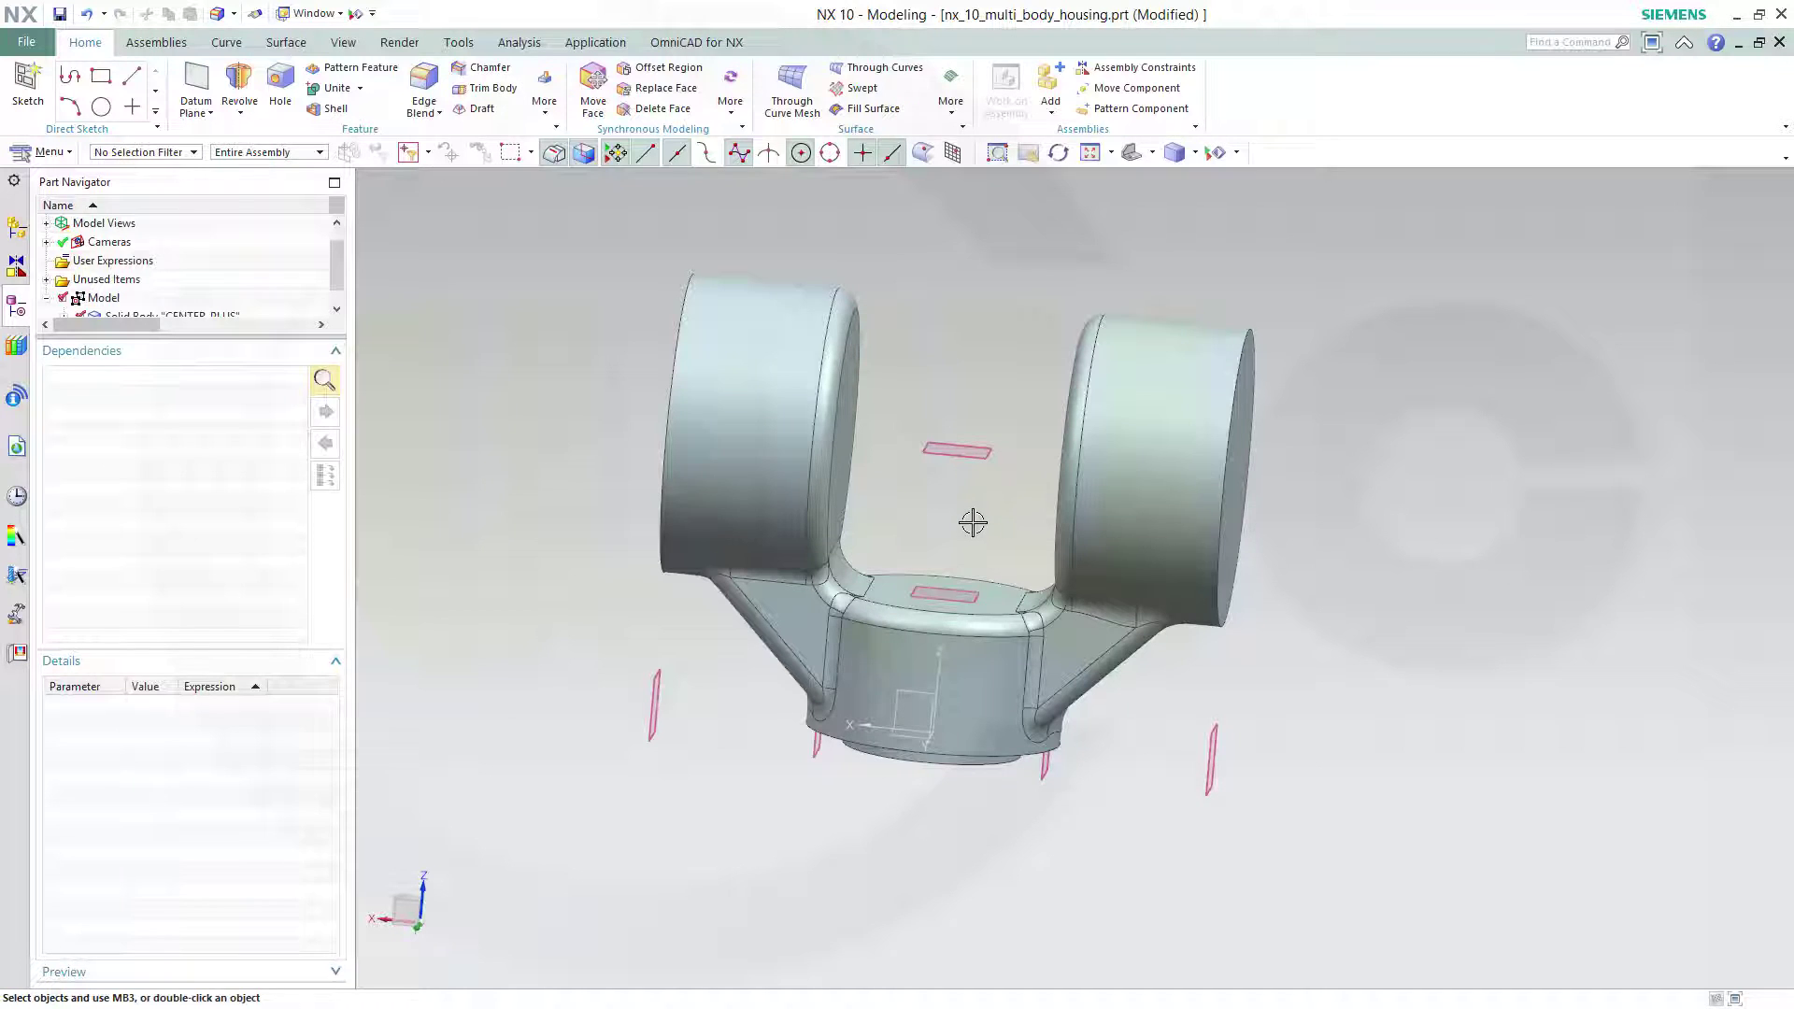
{"action": "mouse_move", "coordinate": [965, 524]}
{"action": "middle_mouse_down"}
{"action": "mouse_move", "coordinate": [976, 464]}
{"action": "mouse_move", "coordinate": [962, 521]}
{"action": "mouse_move", "coordinate": [981, 509]}
{"action": "middle_mouse_up"}
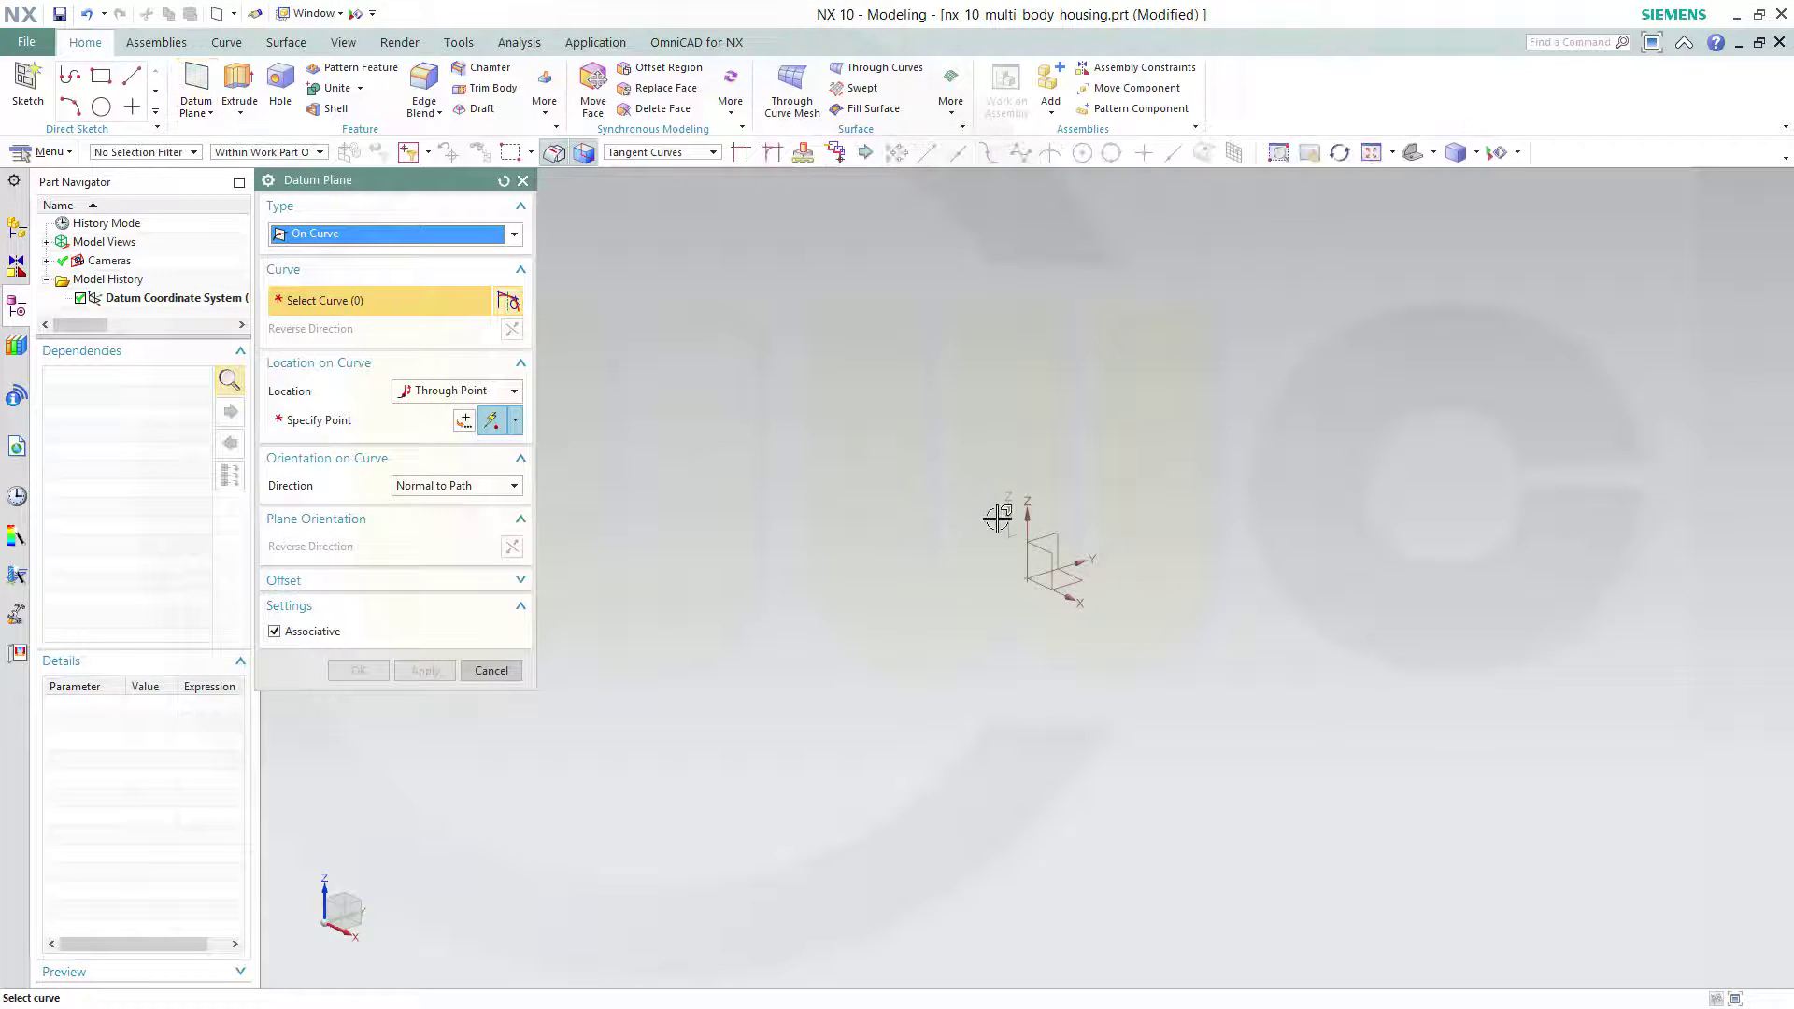
Step: Create two at-distance datum planes from the YZ plane in the positive X direction, offset 36 mm and 88 mm
{"action": "left_click", "coordinate": [515, 236]}
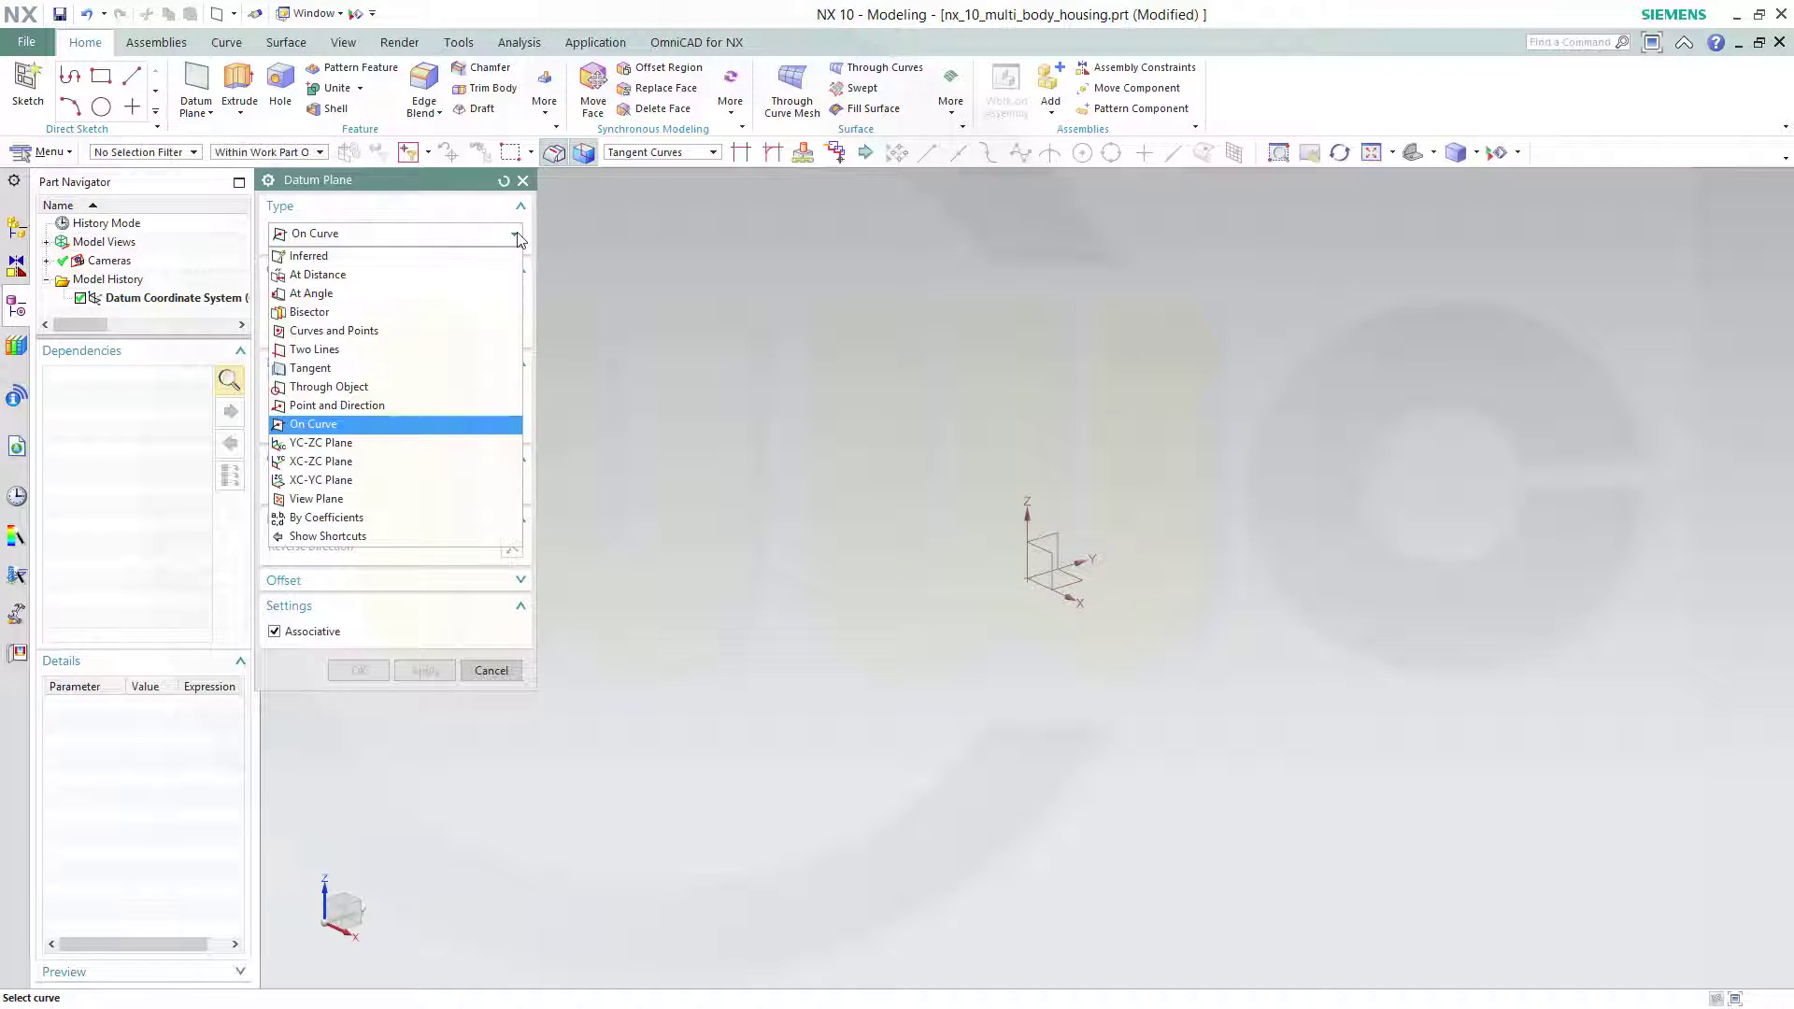
{"action": "left_click", "coordinate": [406, 278]}
{"action": "left_click", "coordinate": [1049, 535]}
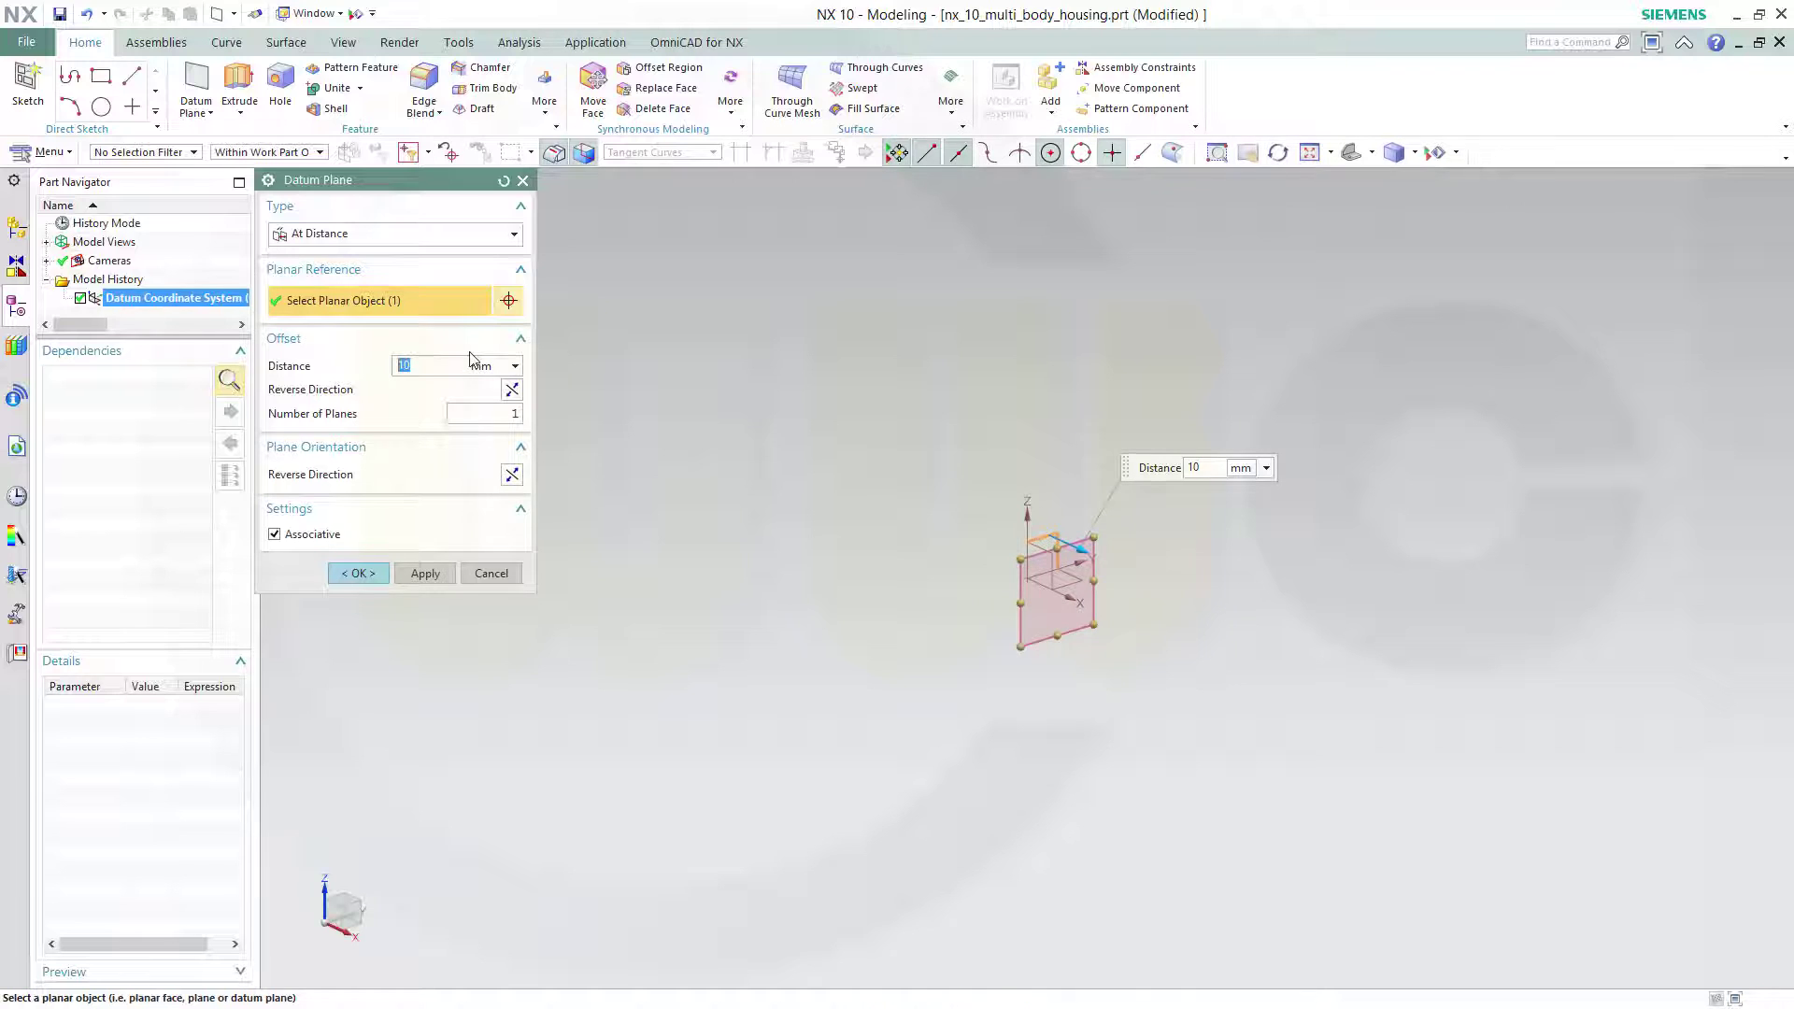
{"action": "left_click", "coordinate": [458, 364]}
{"action": "type", "text": "36"}
{"action": "key", "text": "Return"}
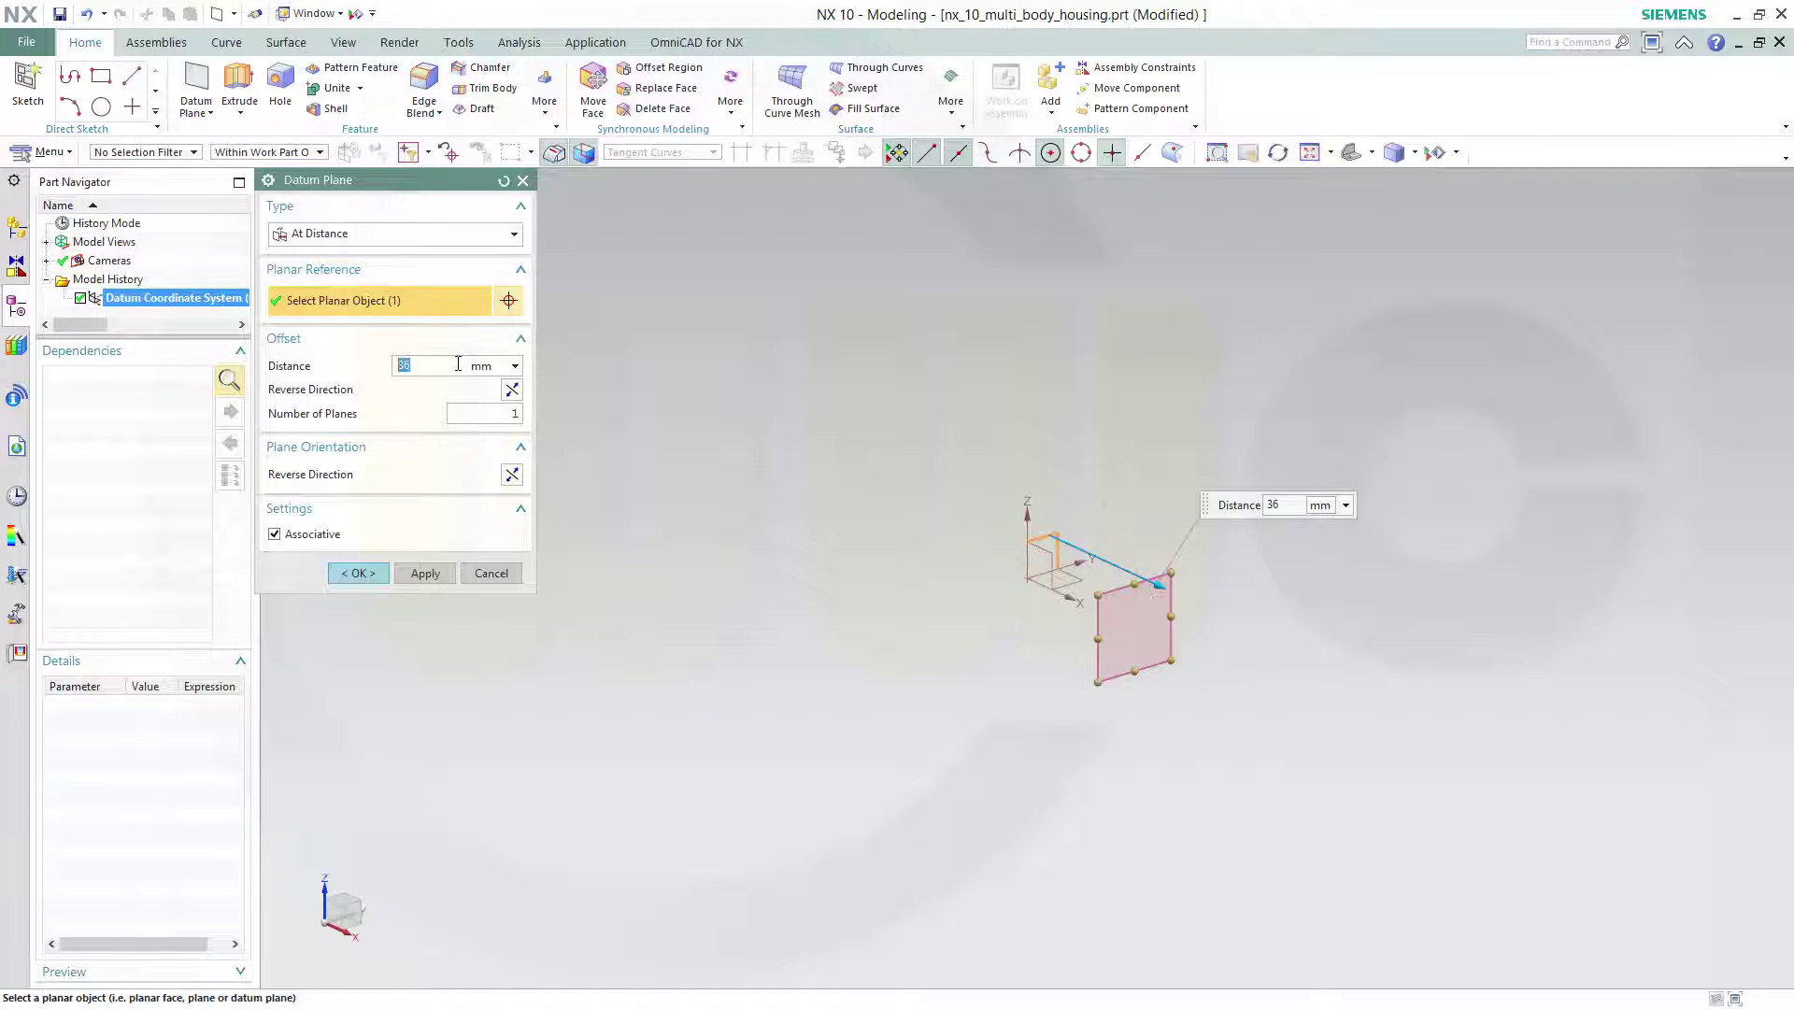
{"action": "left_click", "coordinate": [426, 573]}
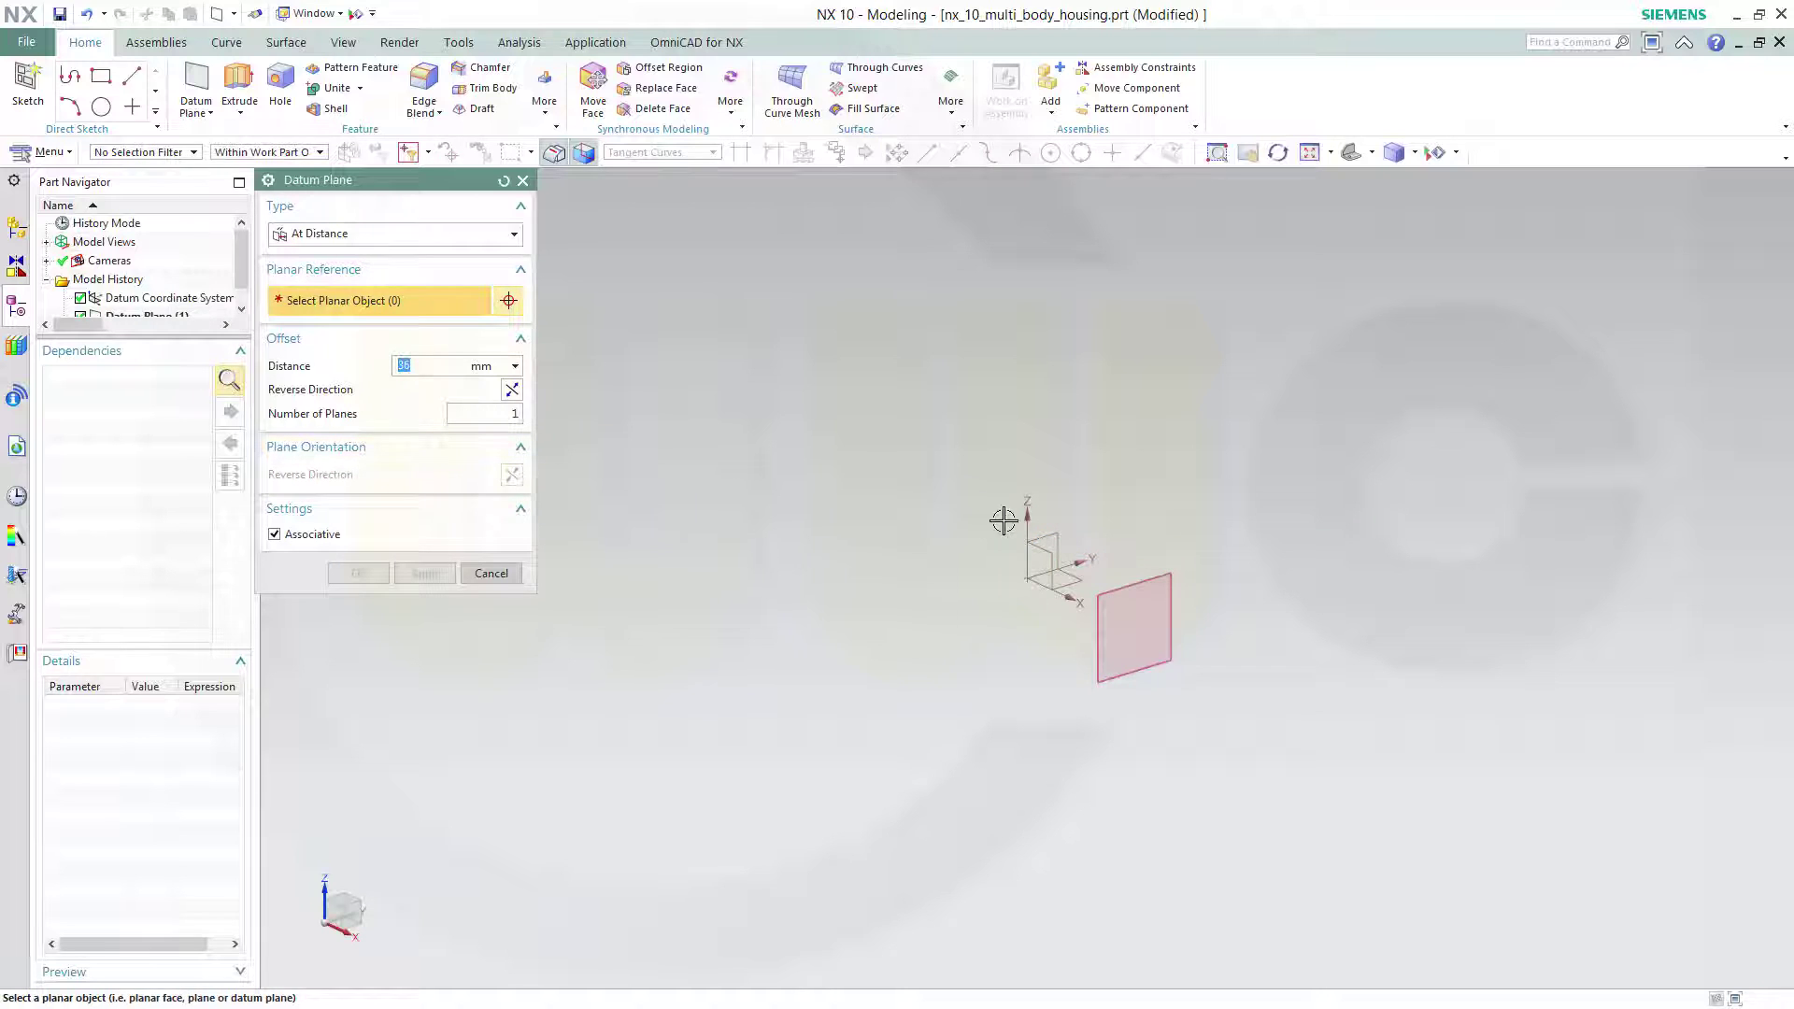
{"action": "left_click", "coordinate": [1035, 531]}
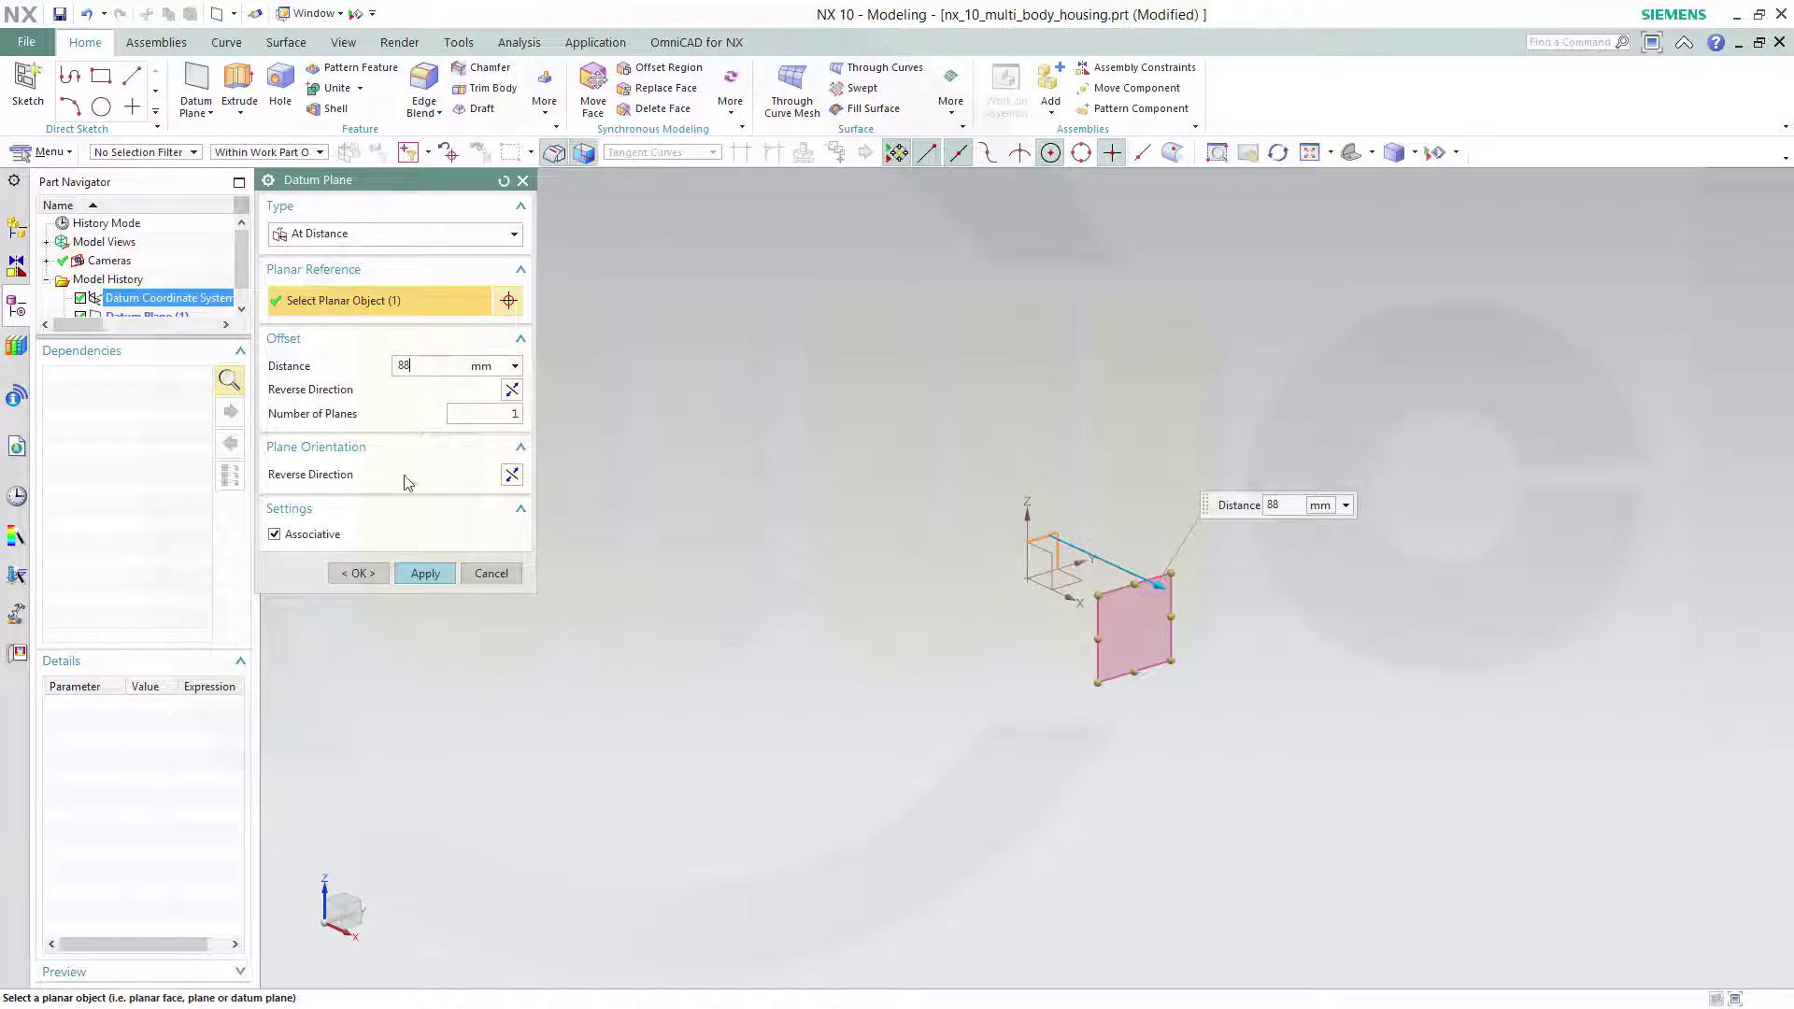
{"action": "left_click", "coordinate": [422, 579]}
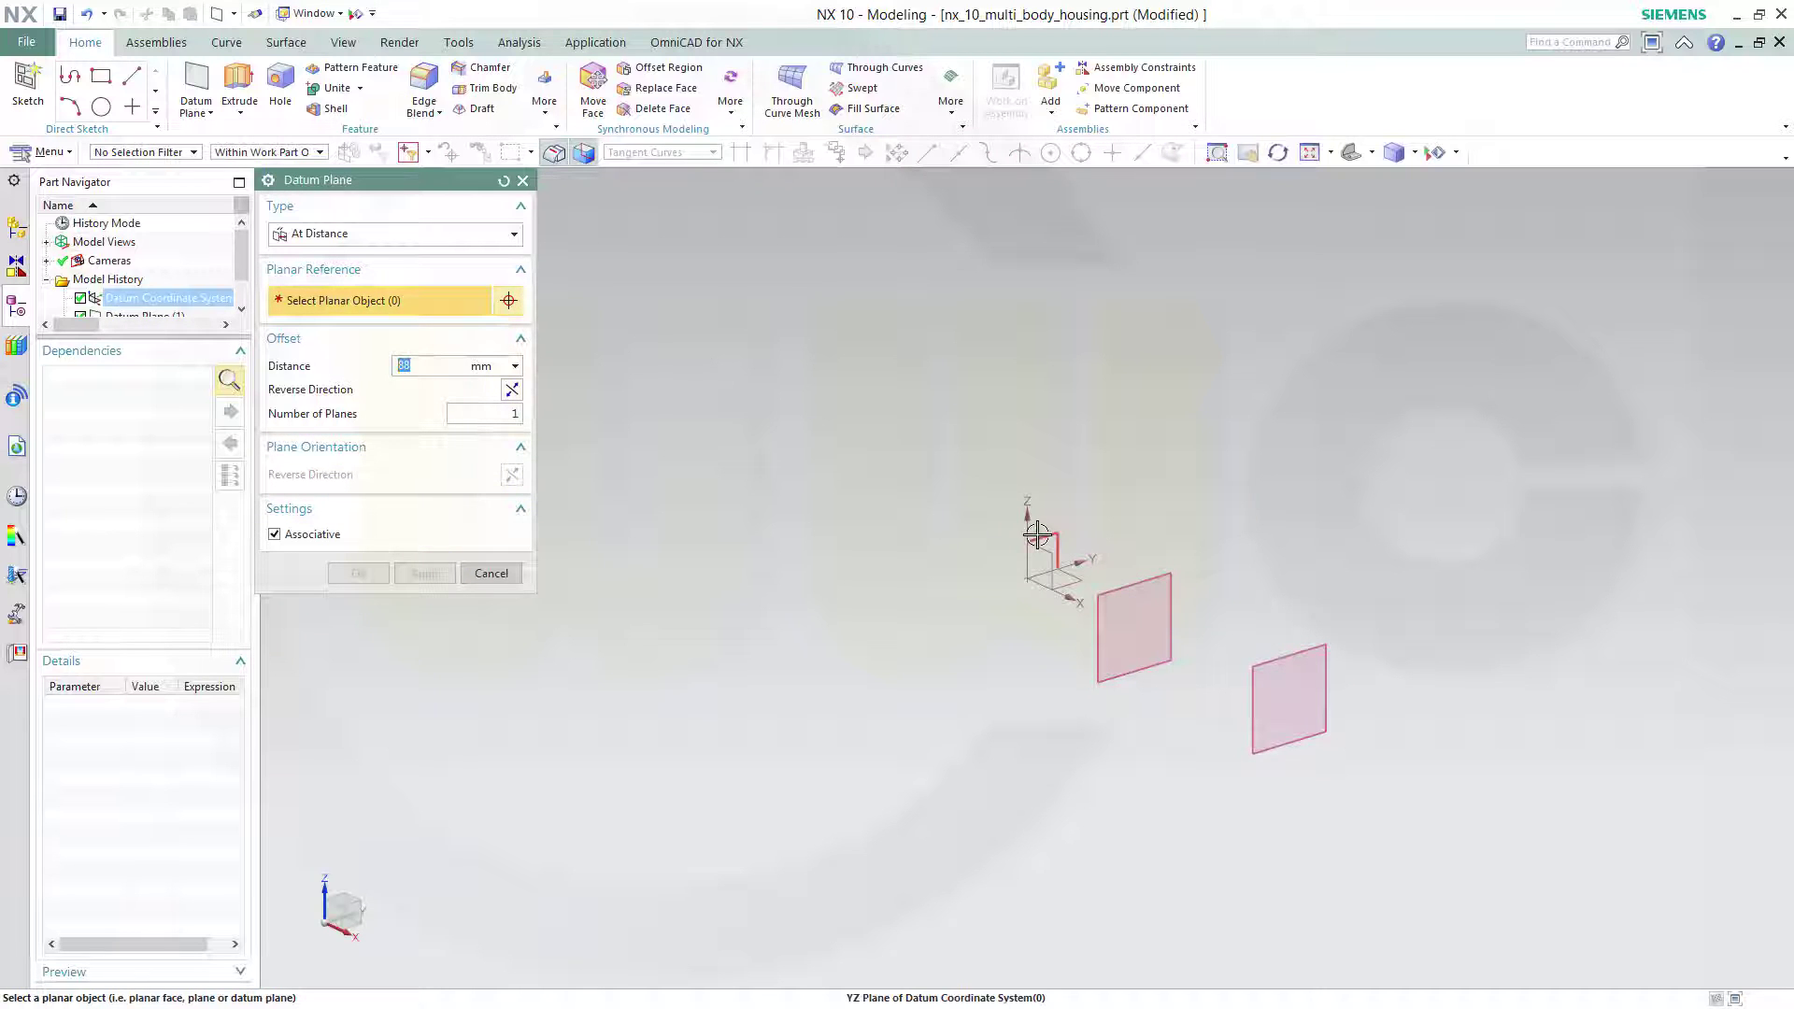
Step: Create two matching datum planes on the reversed side of the YZ plane, offset 36 mm and 88 mm
{"action": "left_click", "coordinate": [1015, 502]}
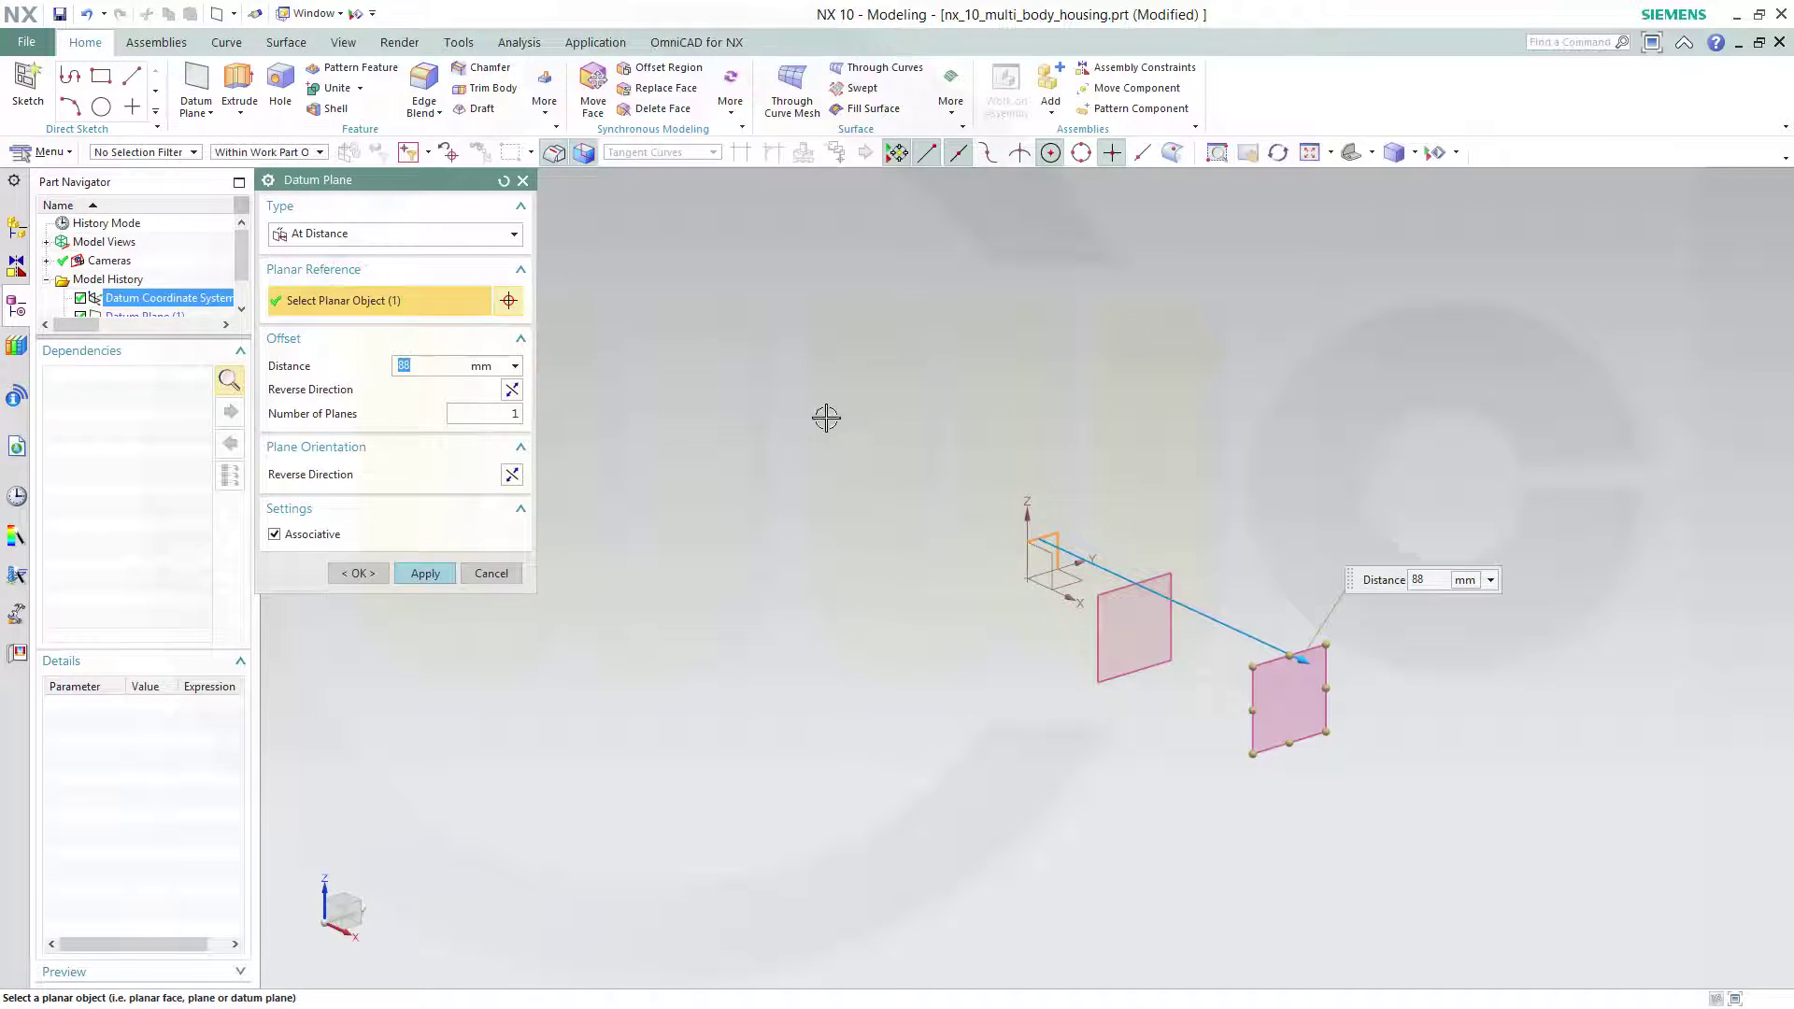
{"action": "left_click", "coordinate": [512, 391]}
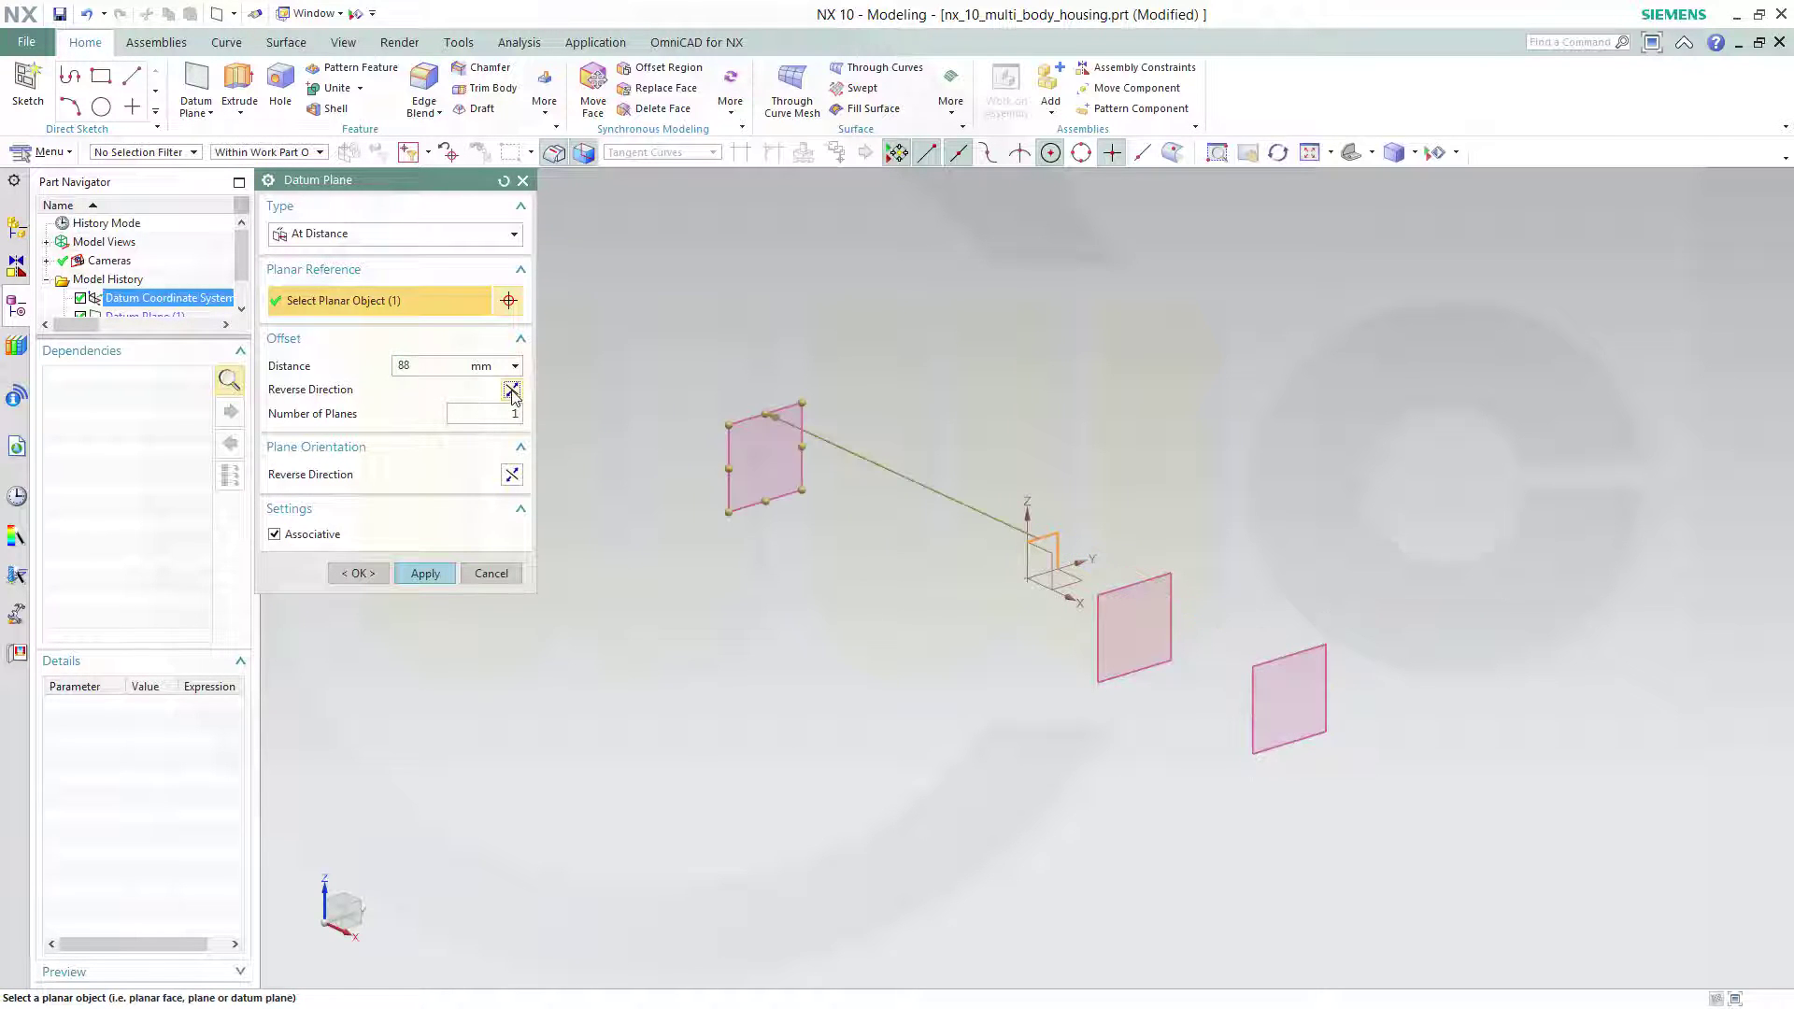
{"action": "left_click", "coordinate": [438, 372]}
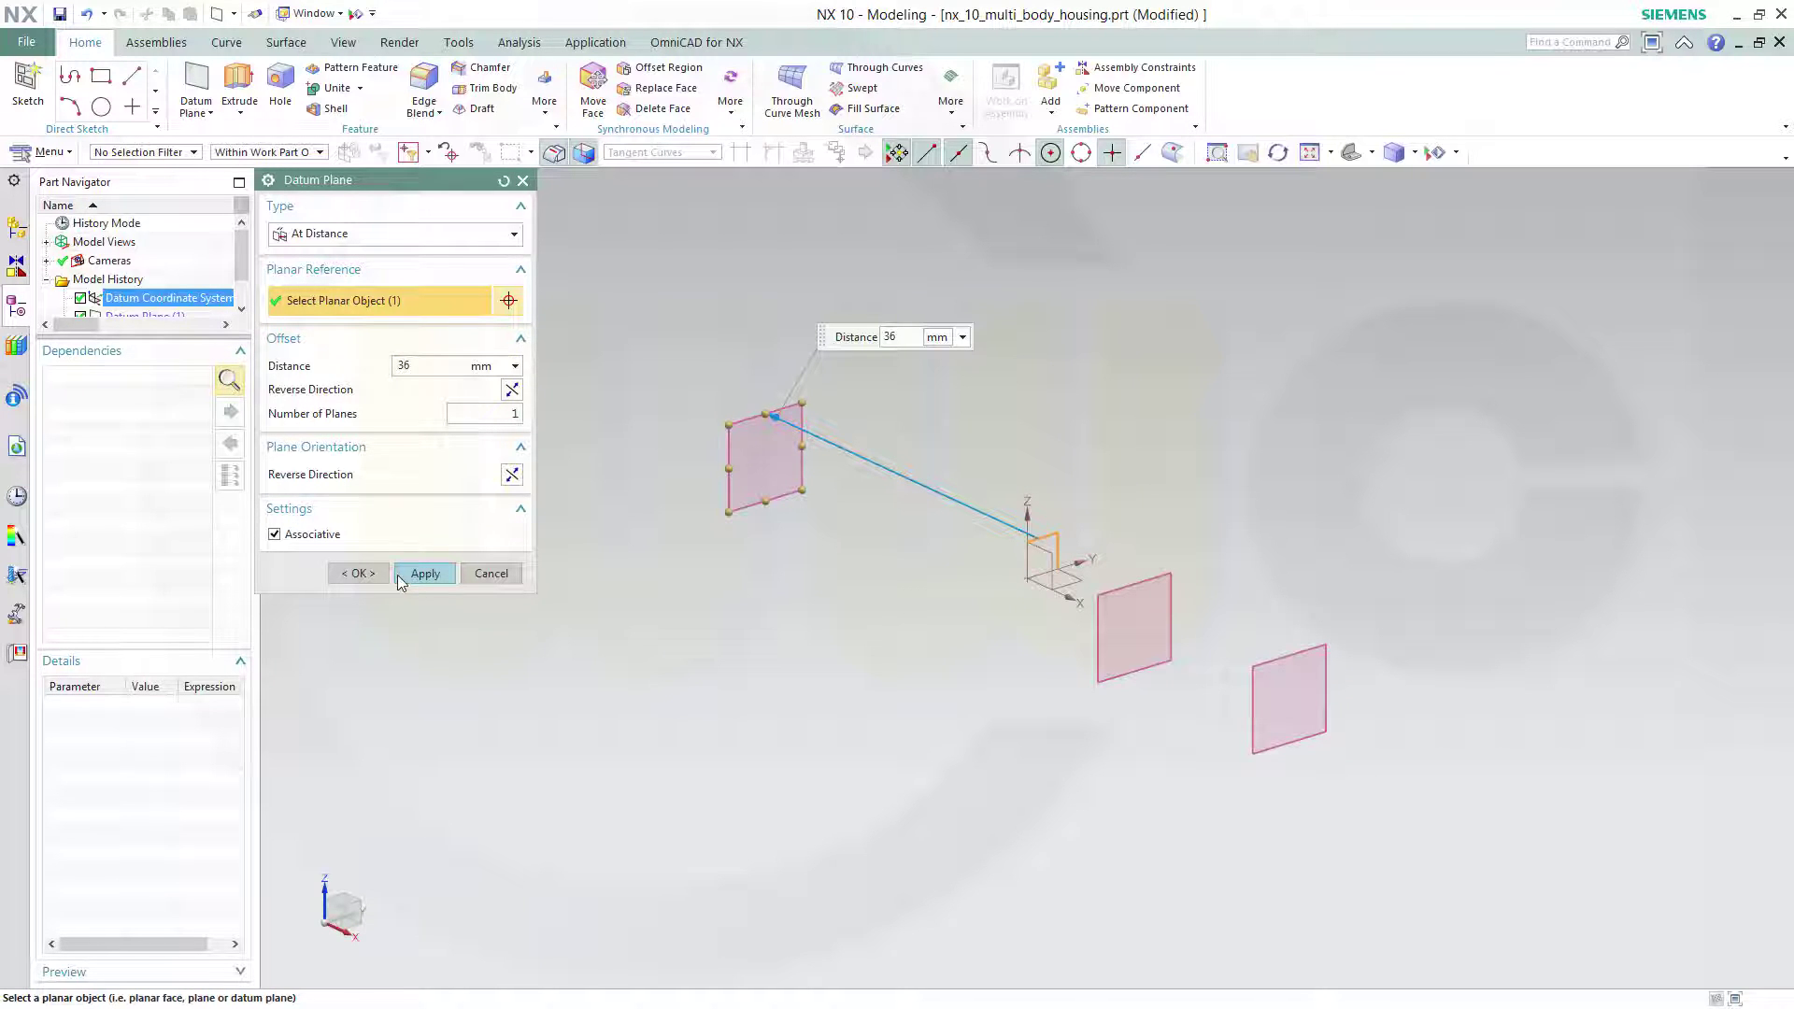
{"action": "left_click", "coordinate": [425, 574]}
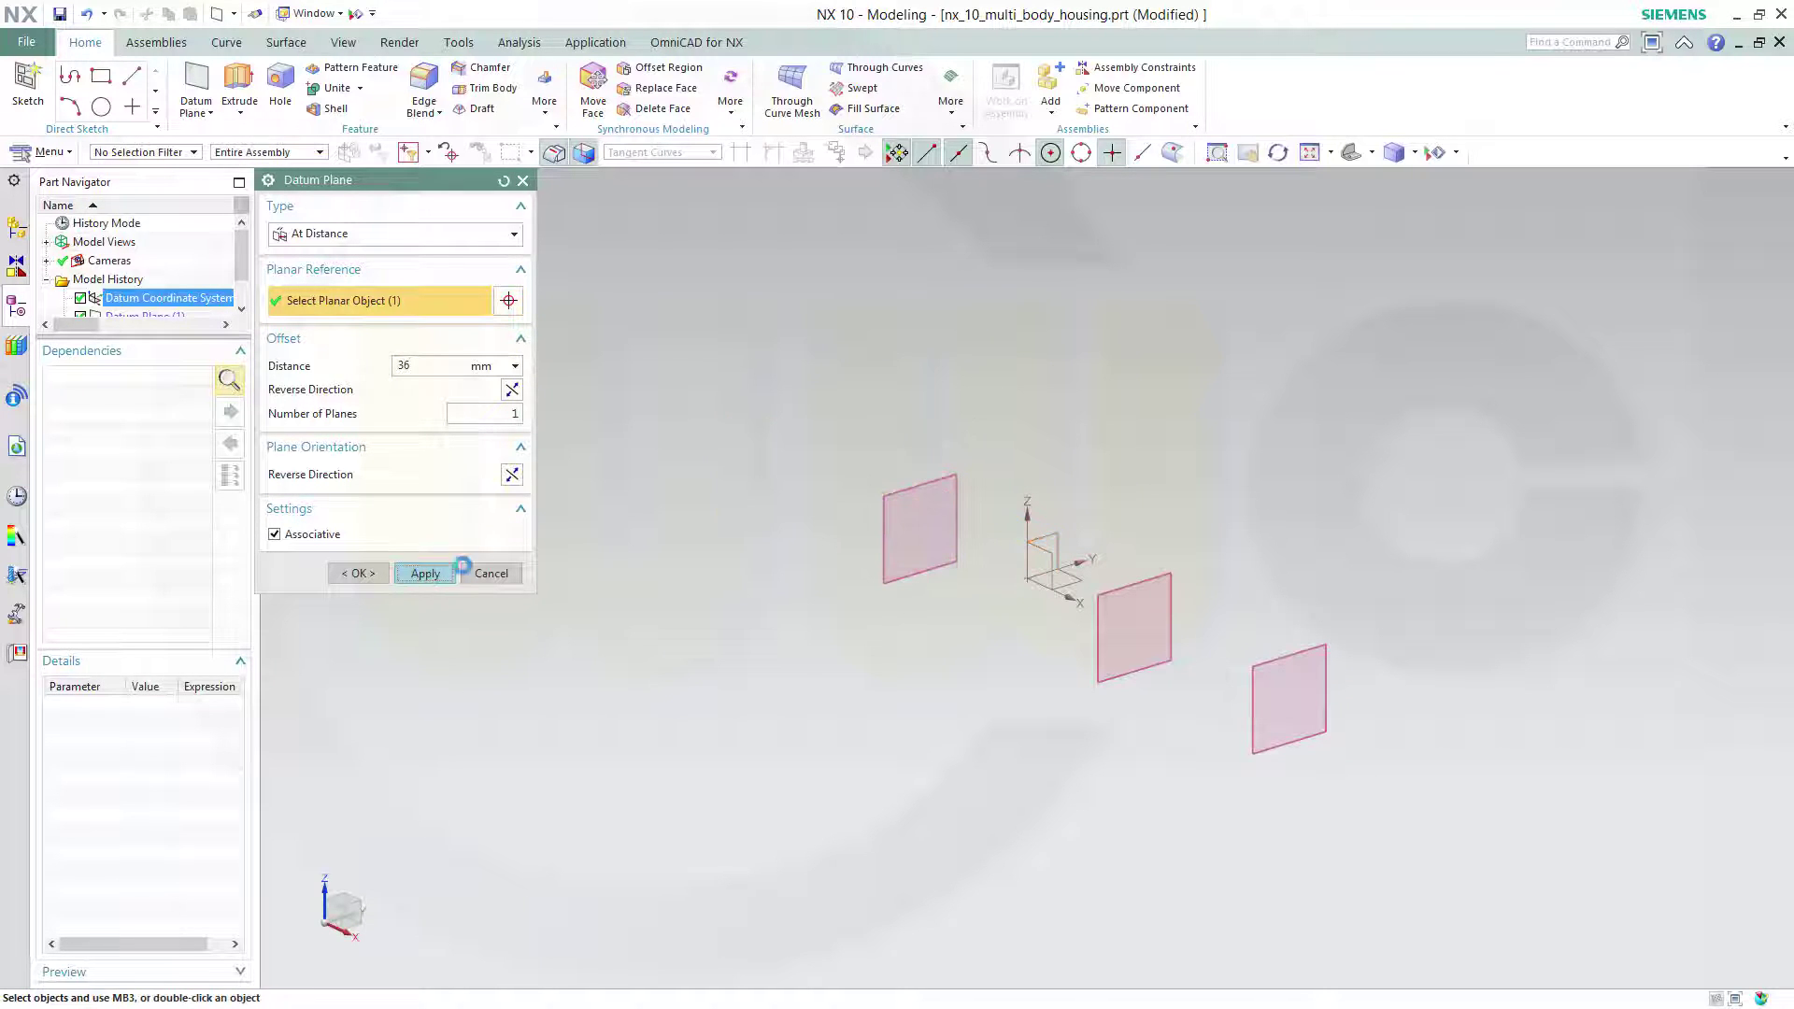
{"action": "left_click", "coordinate": [1050, 533]}
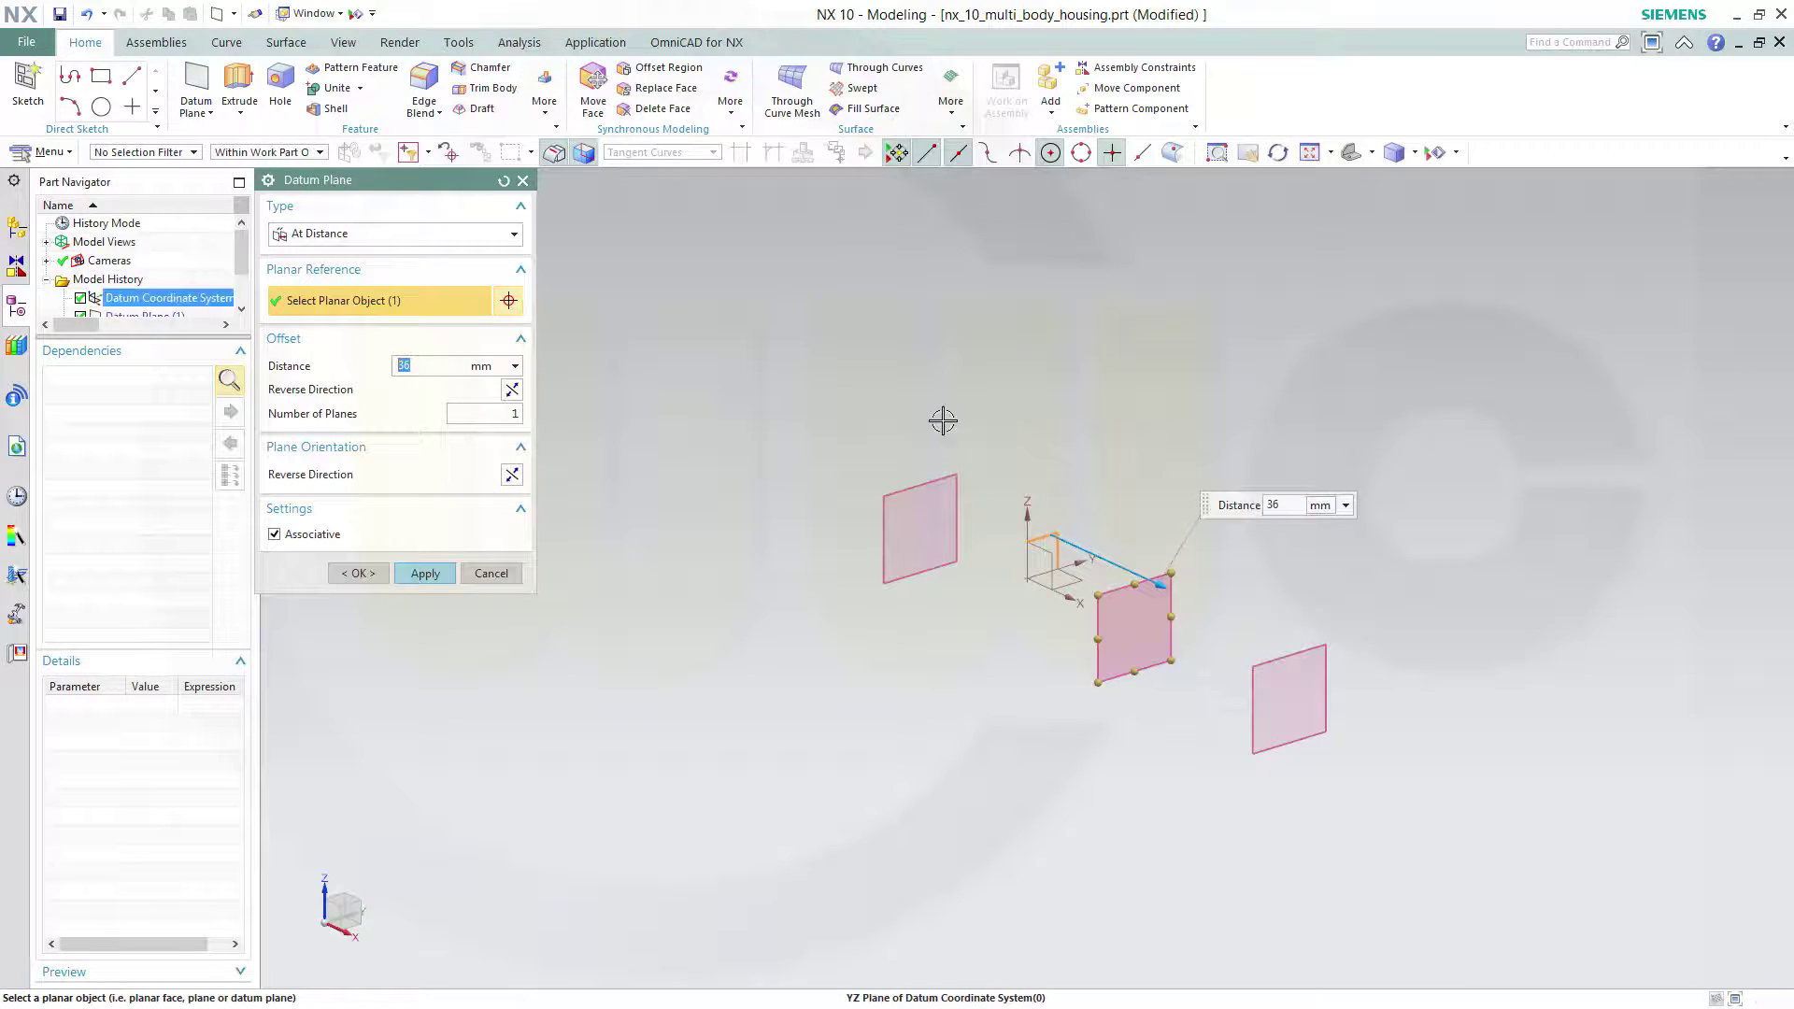
{"action": "left_click", "coordinate": [512, 390]}
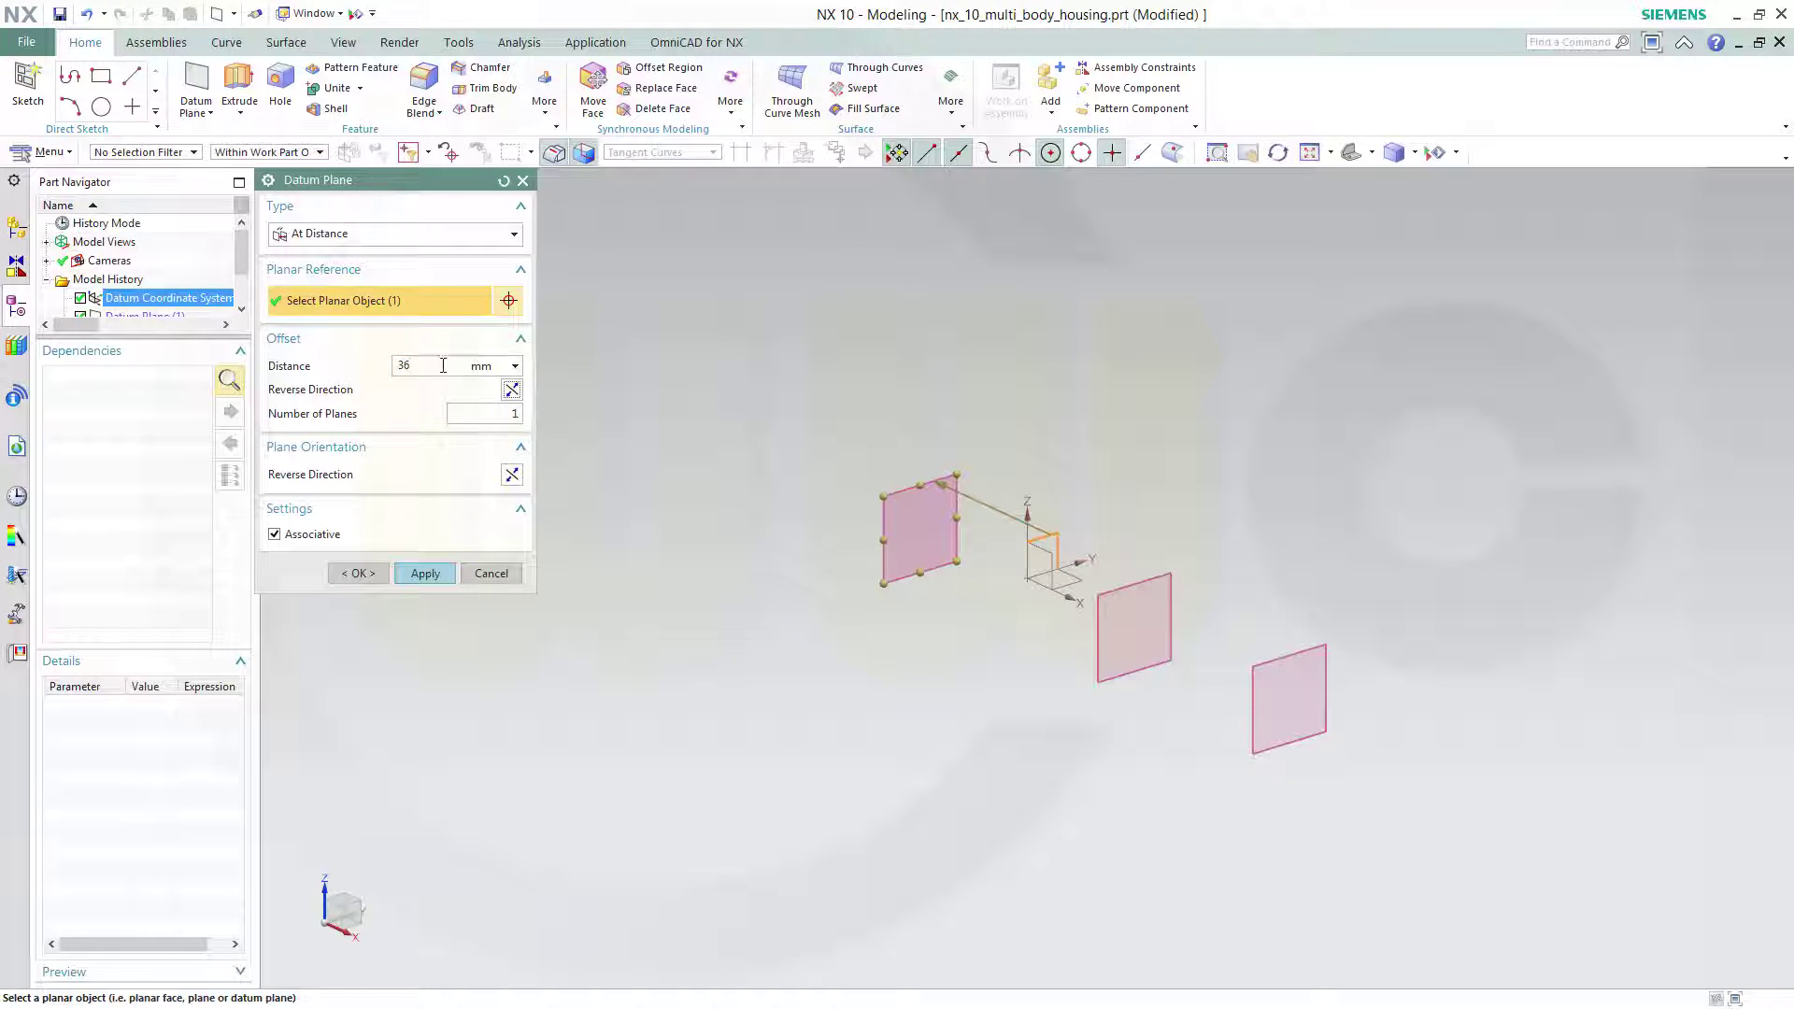
{"action": "key", "text": "Return"}
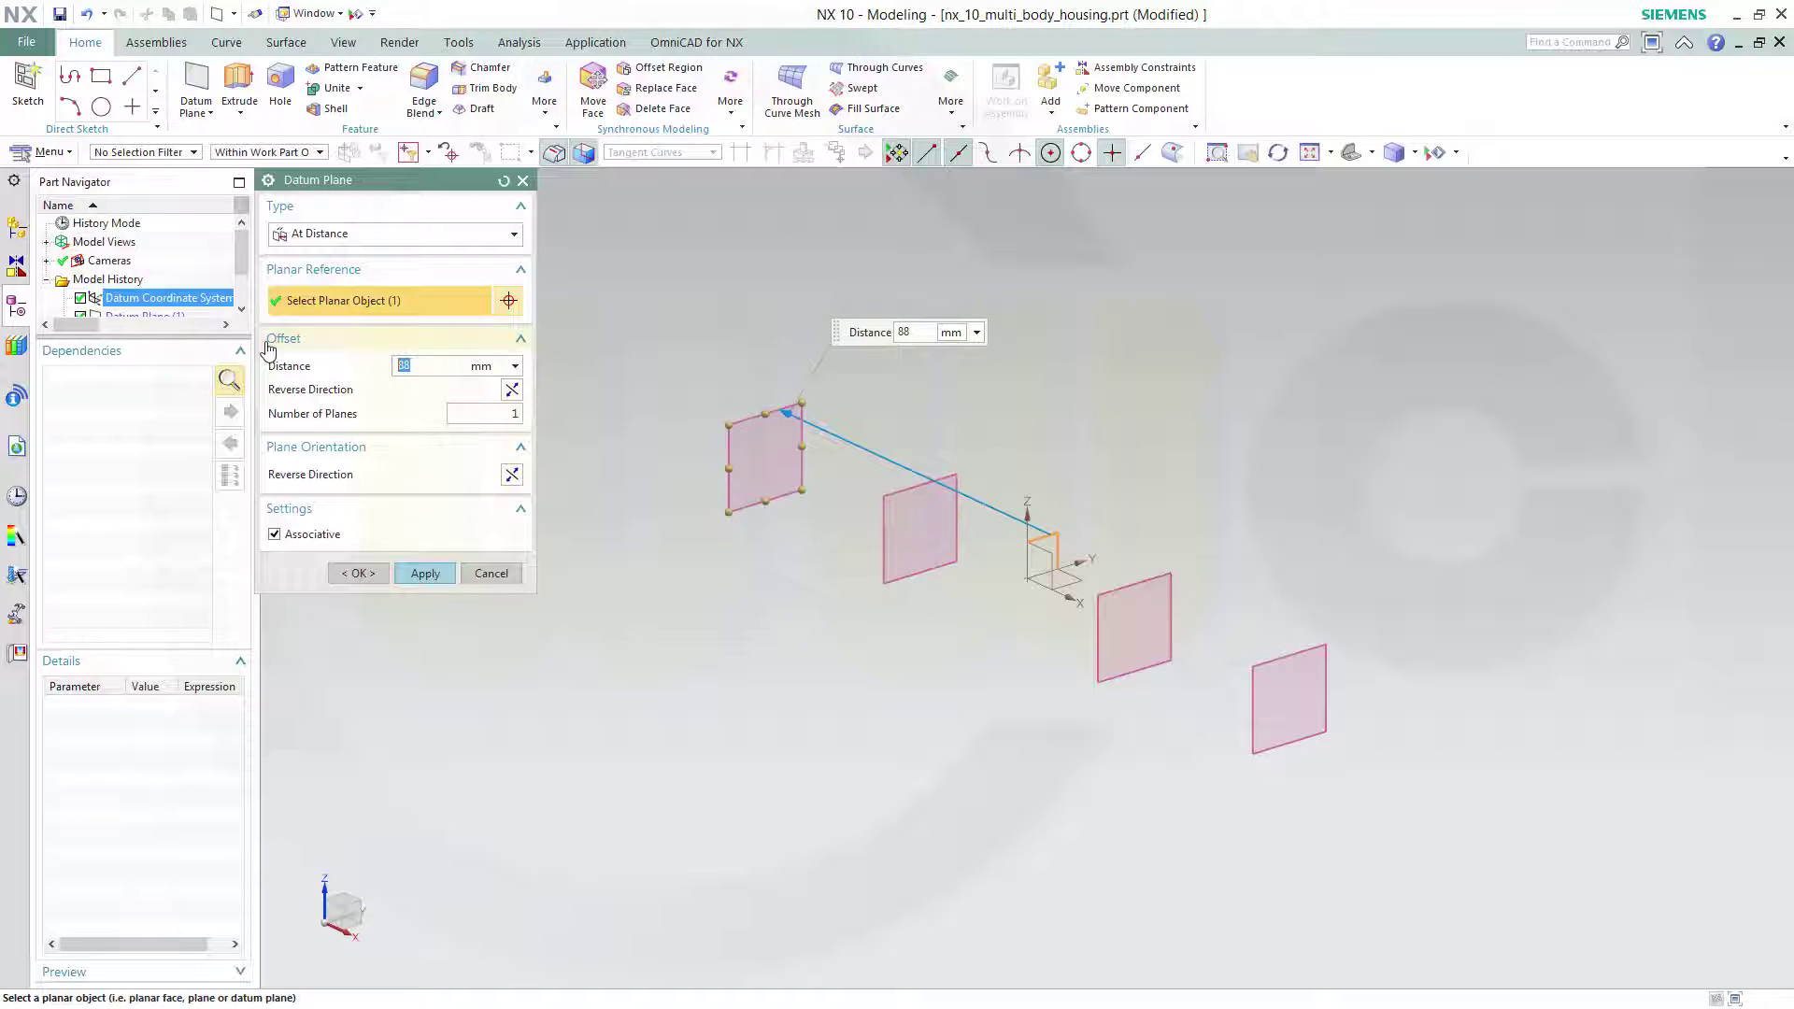
{"action": "left_click", "coordinate": [425, 573]}
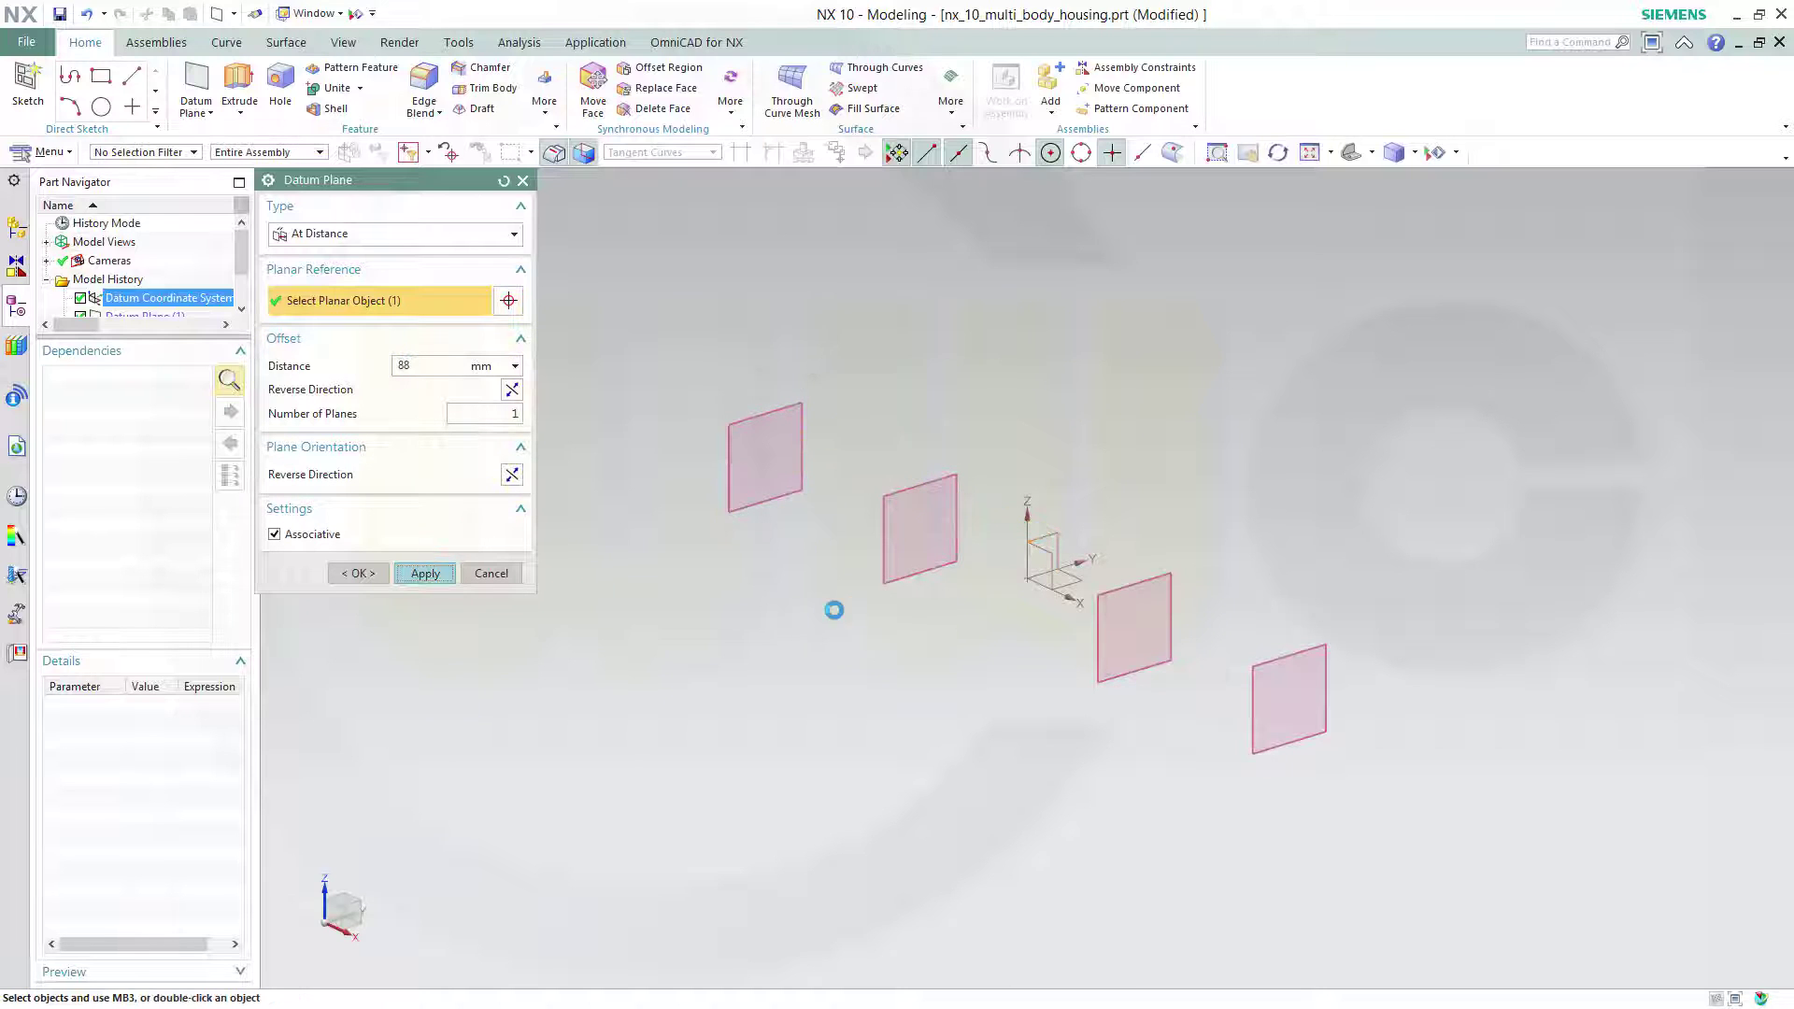
Step: Create two datum planes above the XY plane, one offset 44 mm and another at a greater distance
{"action": "left_click", "coordinate": [1071, 558]}
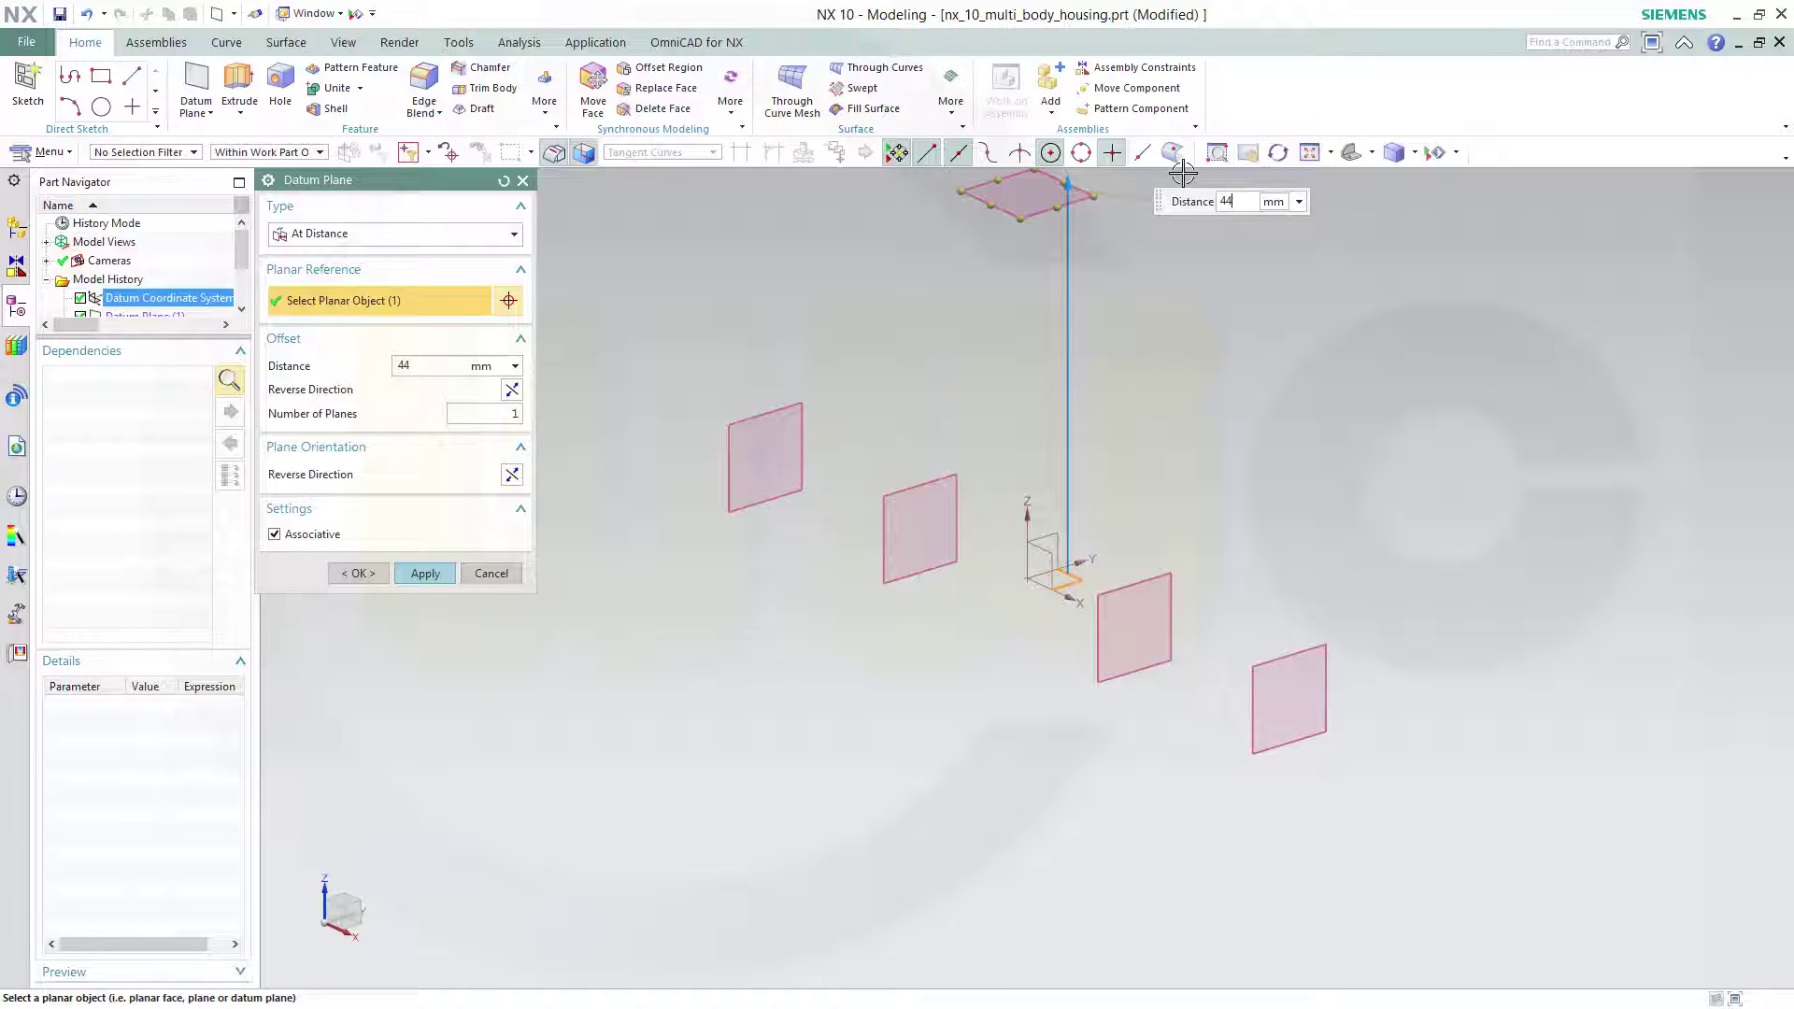
{"action": "type", "text": "44"}
{"action": "key", "text": "Return"}
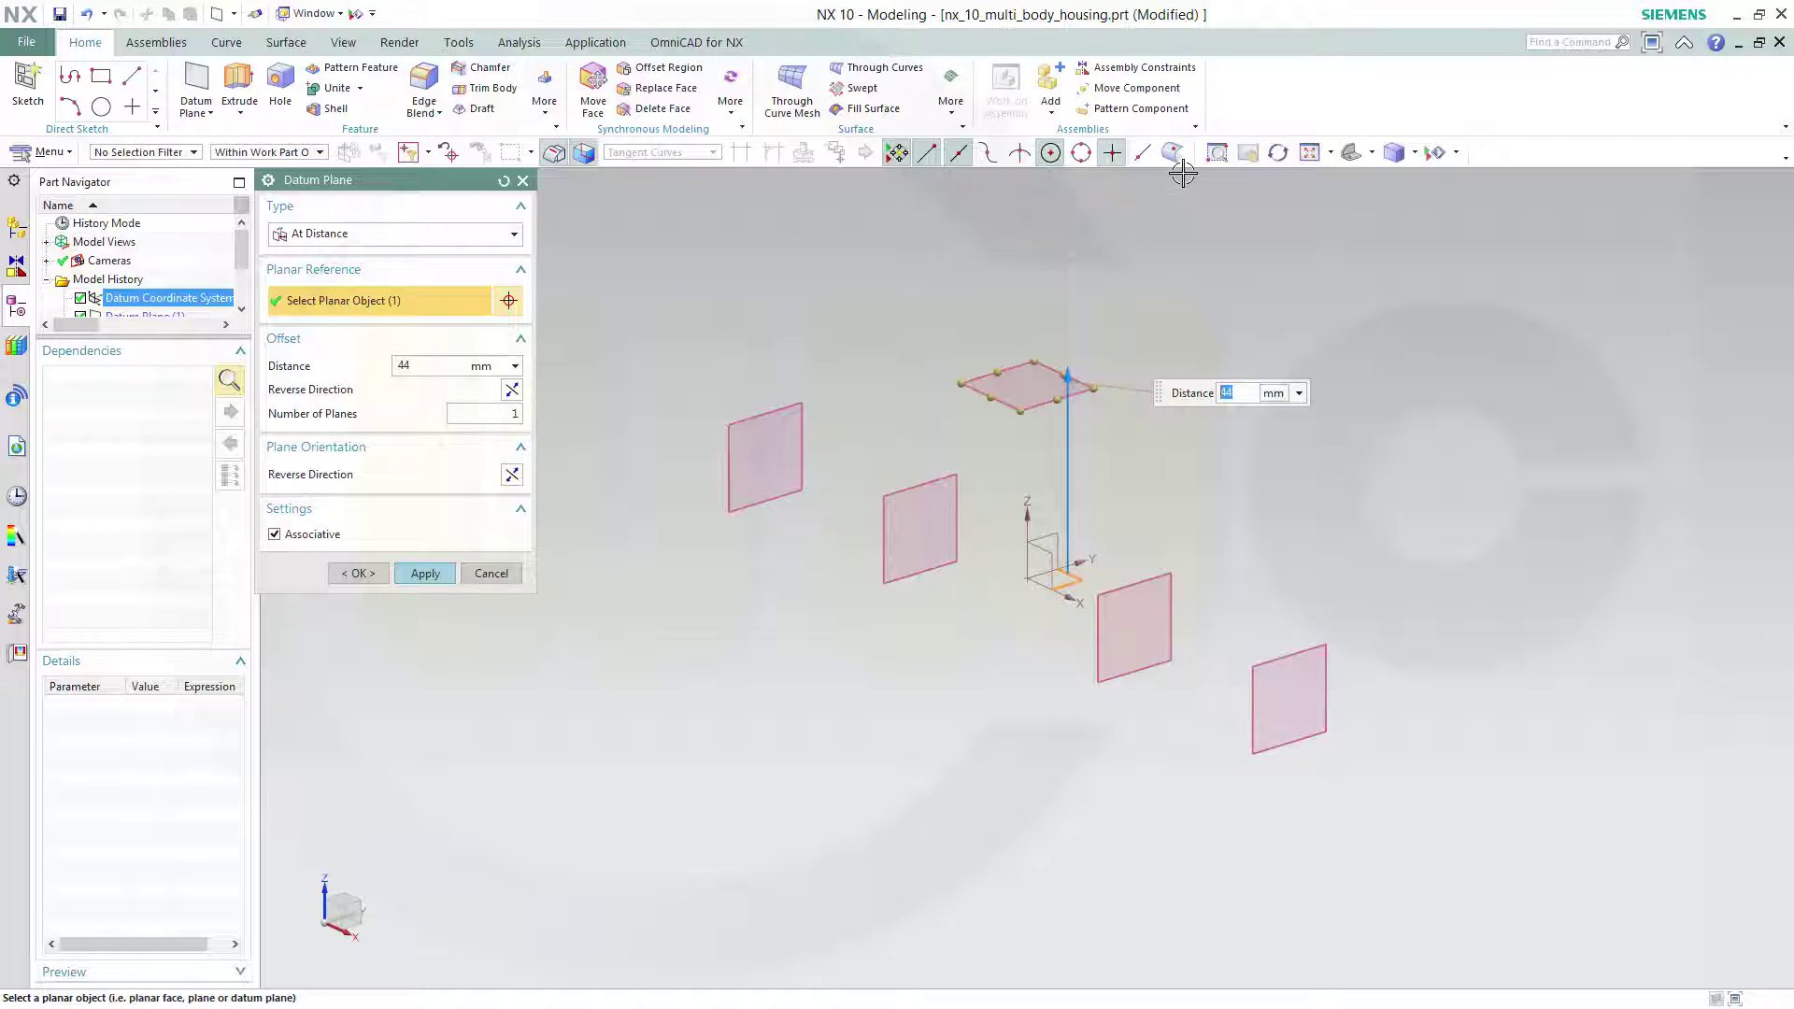
{"action": "left_click", "coordinate": [429, 574]}
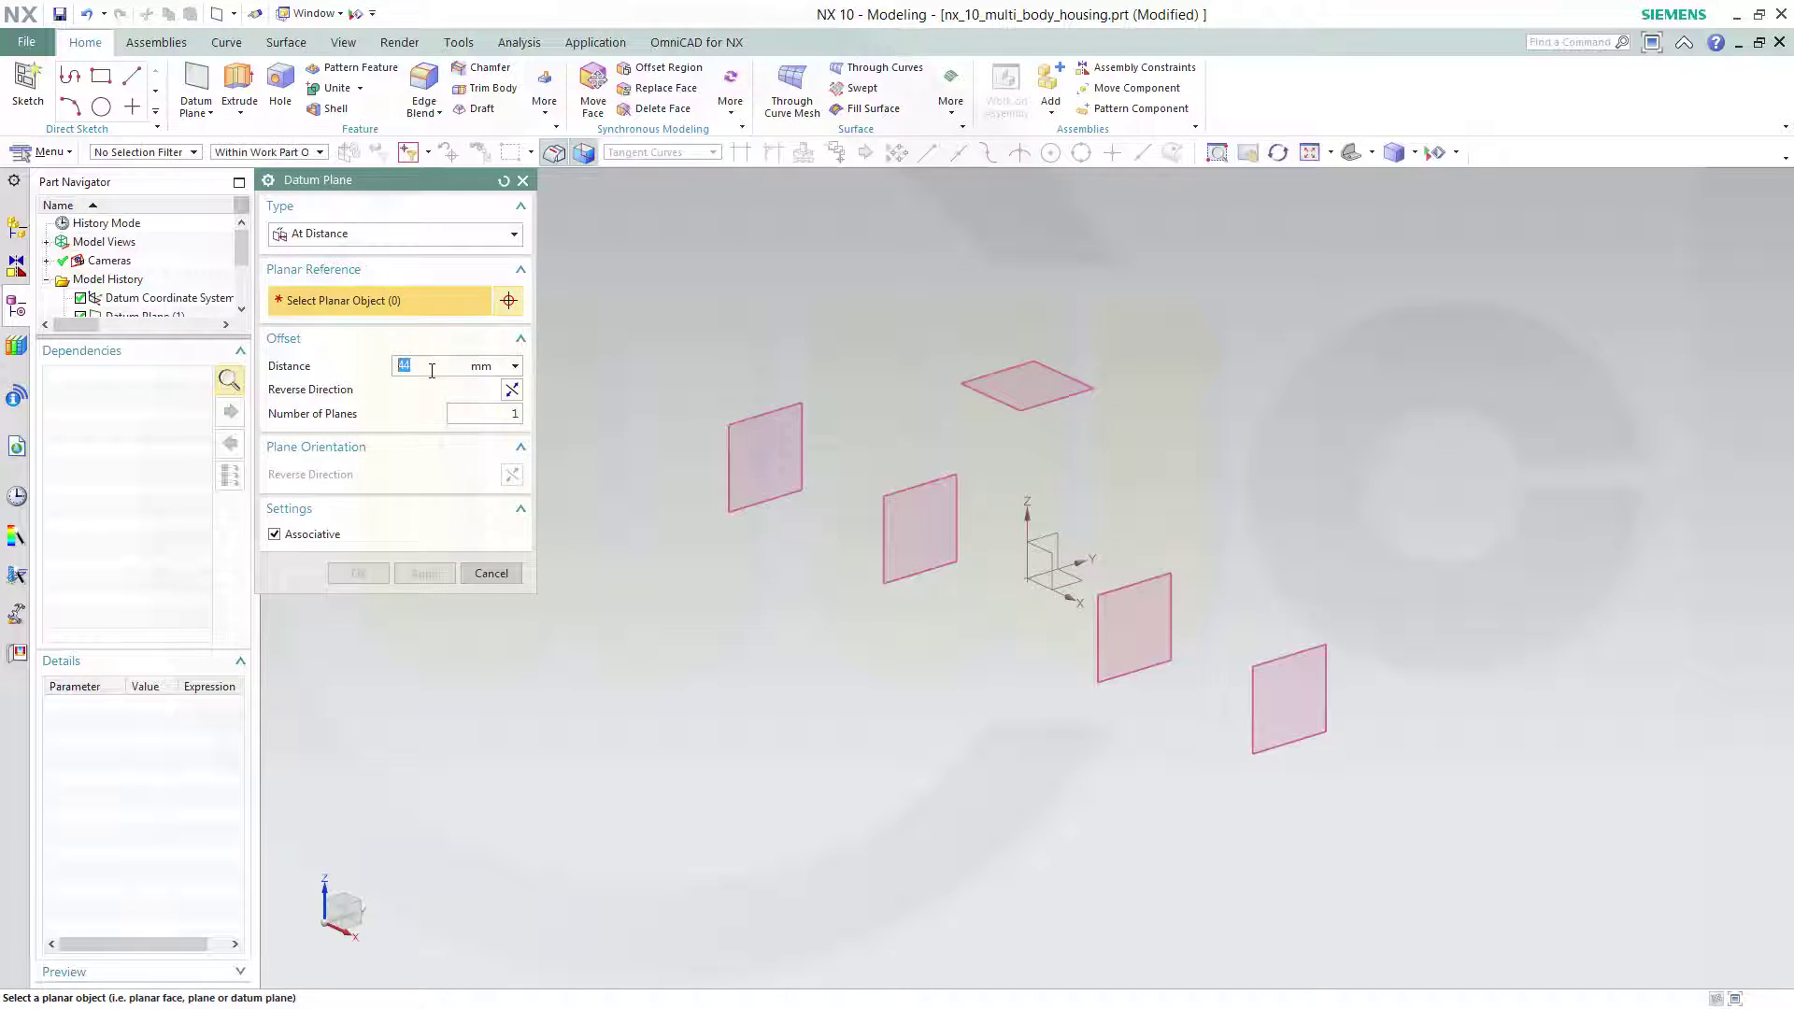
{"action": "left_click", "coordinate": [1060, 584]}
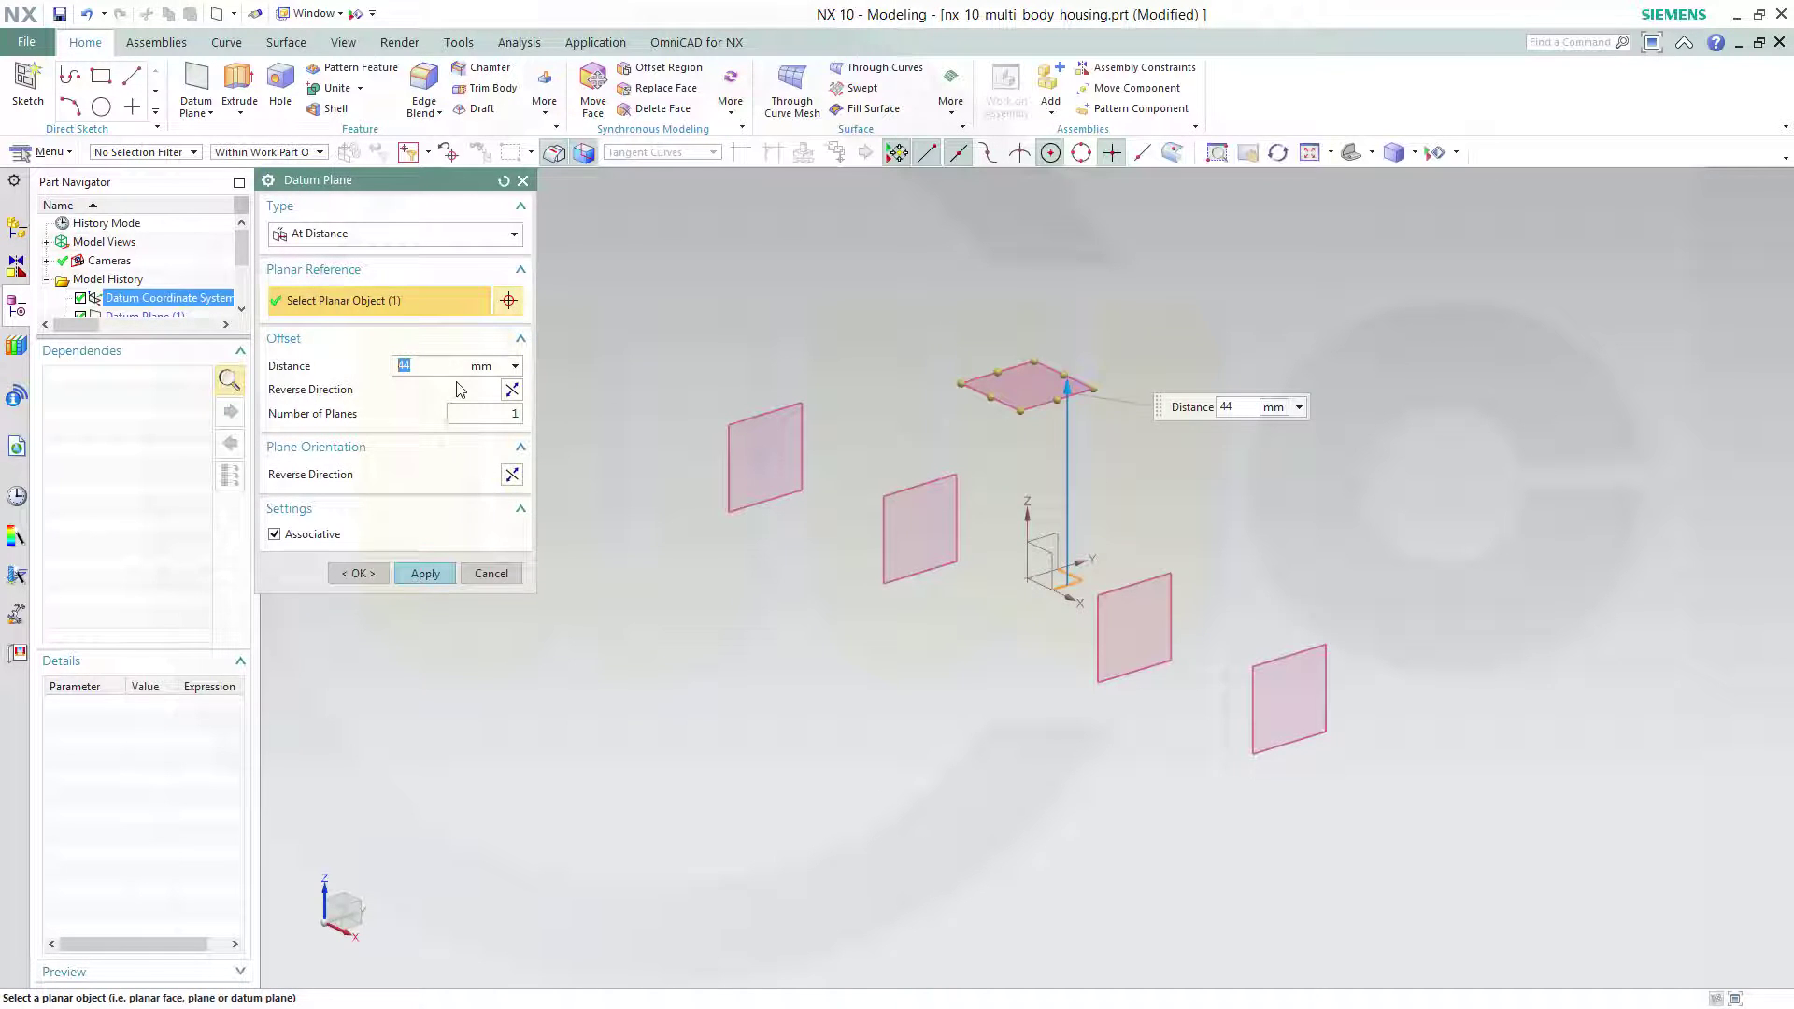
{"action": "left_click", "coordinate": [425, 574]}
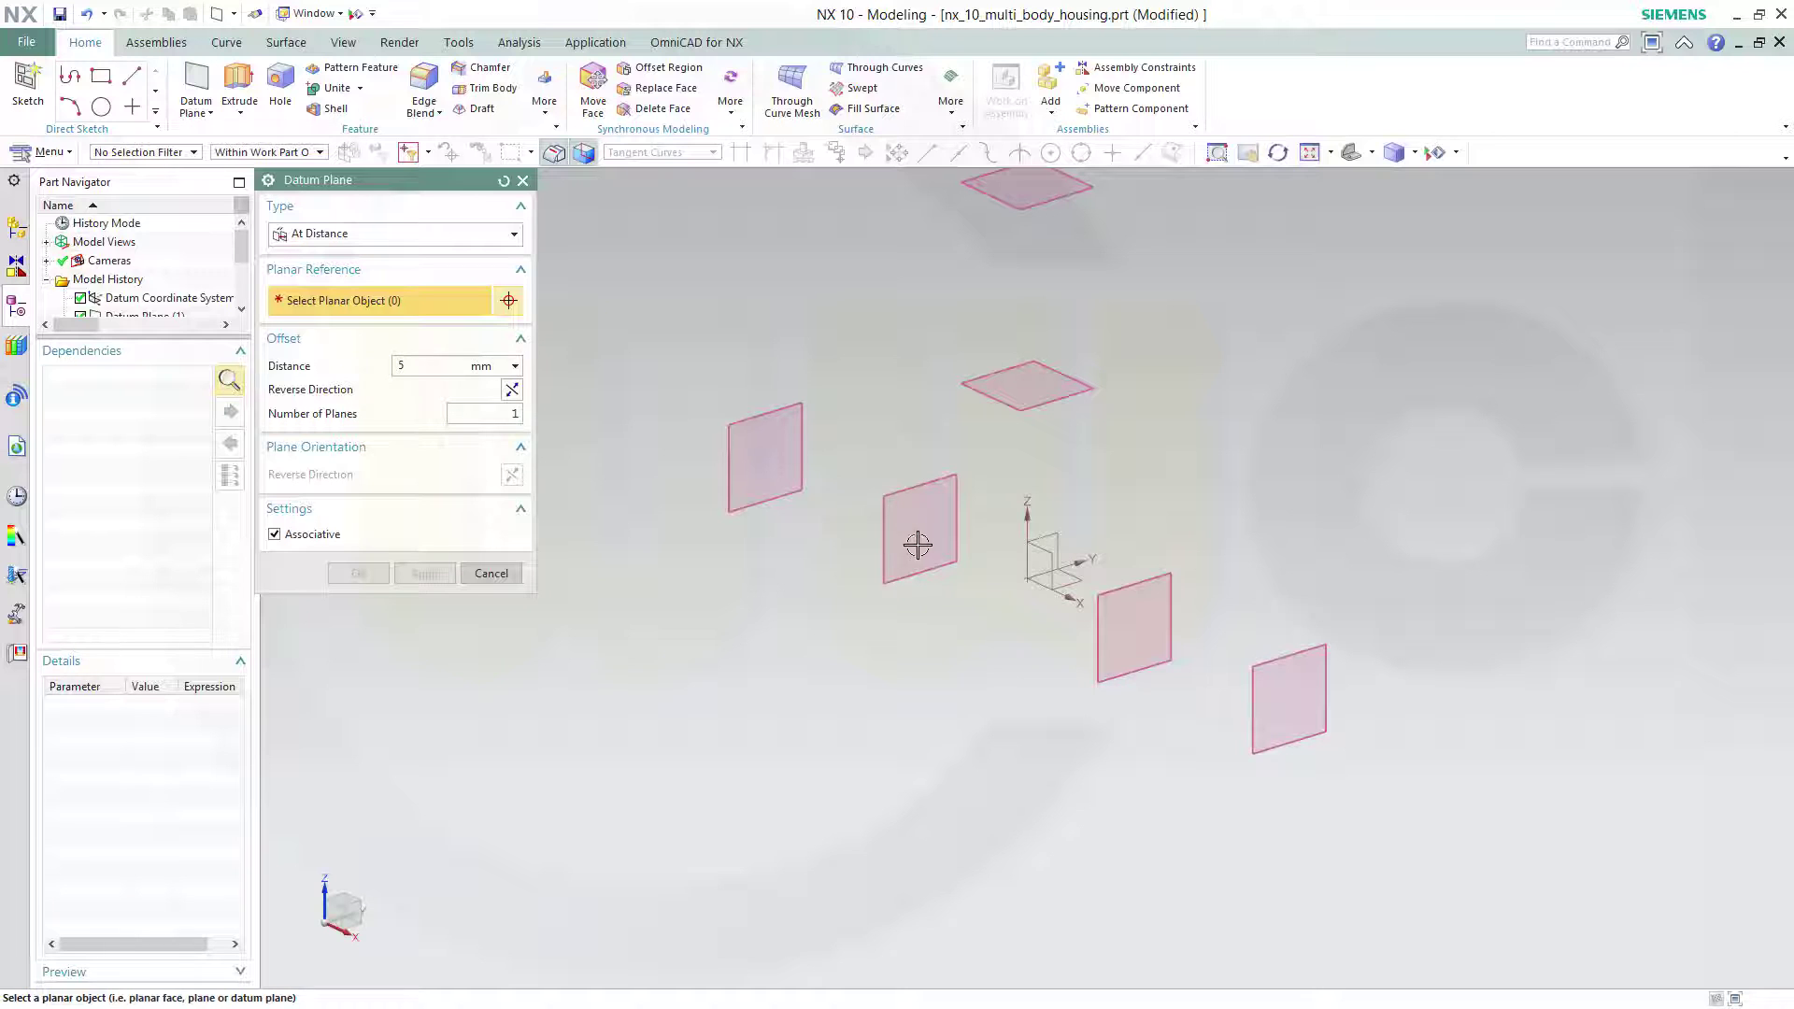
Step: Create a datum plane 5 mm below the XY plane by reversing the offset direction, and finish the plane command
{"action": "left_click", "coordinate": [1042, 568]}
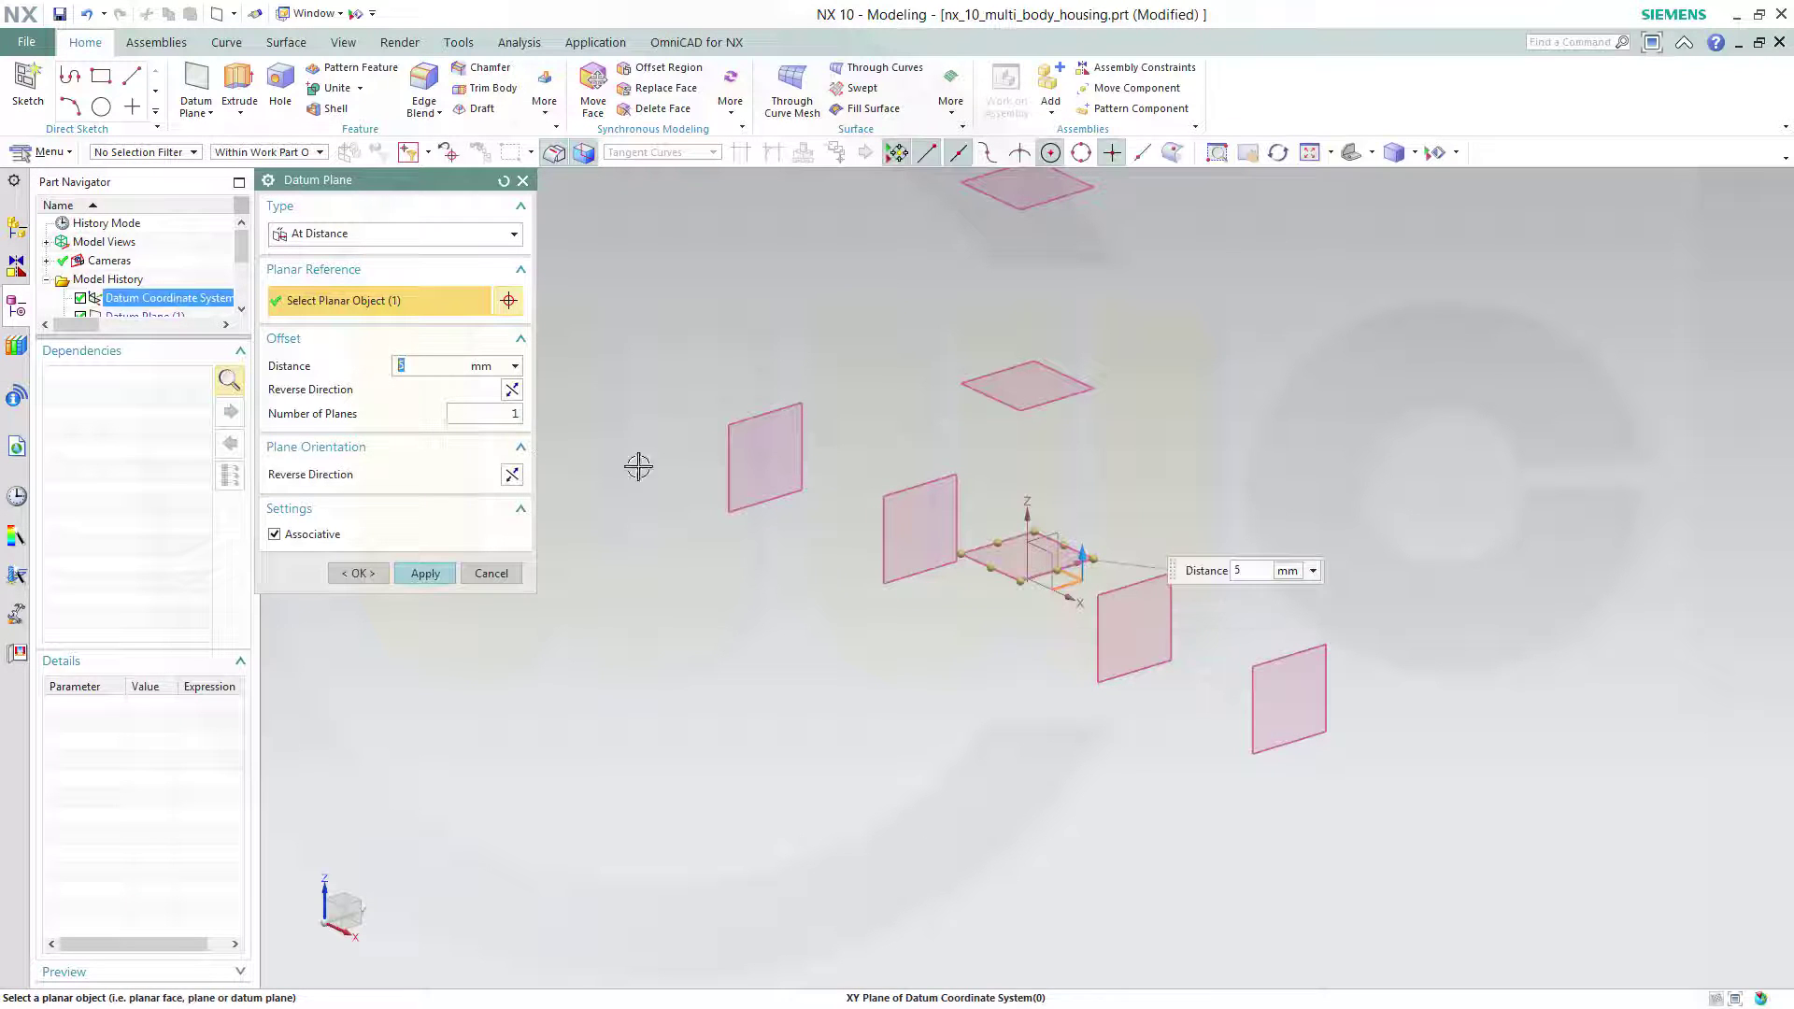
{"action": "left_click", "coordinate": [512, 390]}
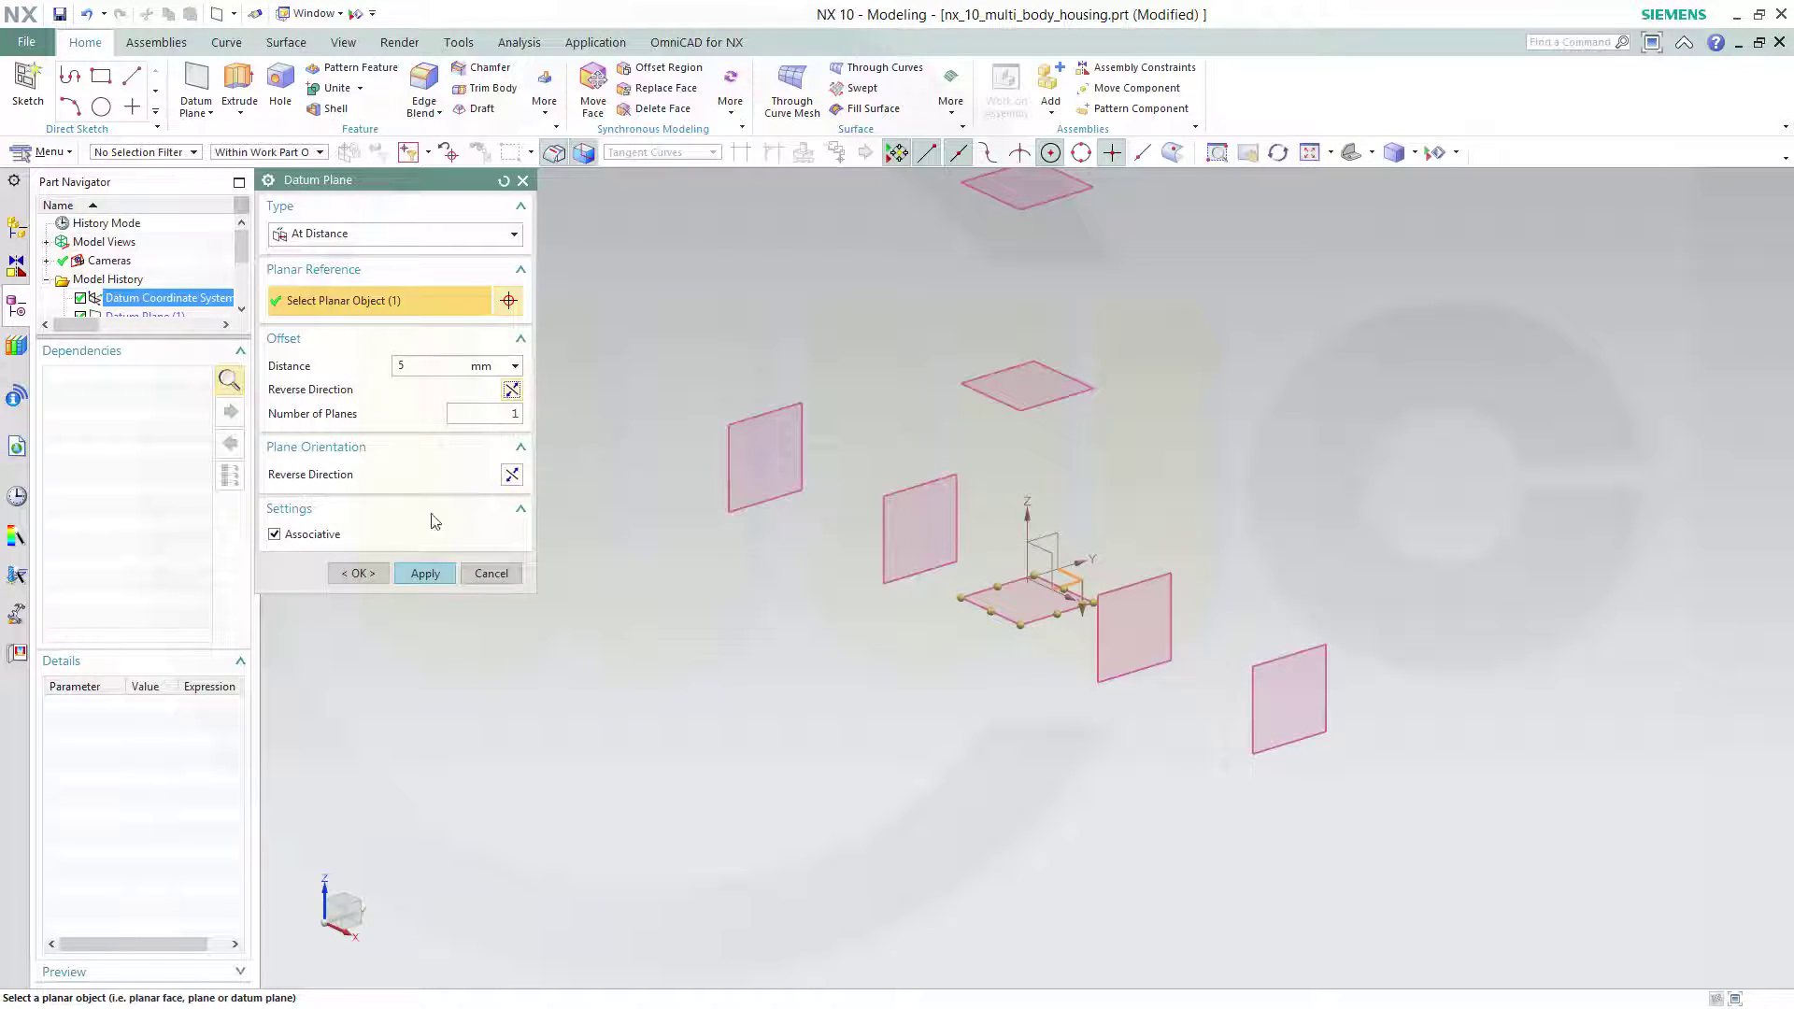
{"action": "left_click", "coordinate": [369, 578]}
Step: Start a new sketch on the XZ plane of the datum coordinate system with horizontal reference orientation
{"action": "middle_click_drag", "start_coordinate": [565, 548], "coordinate": [737, 524]}
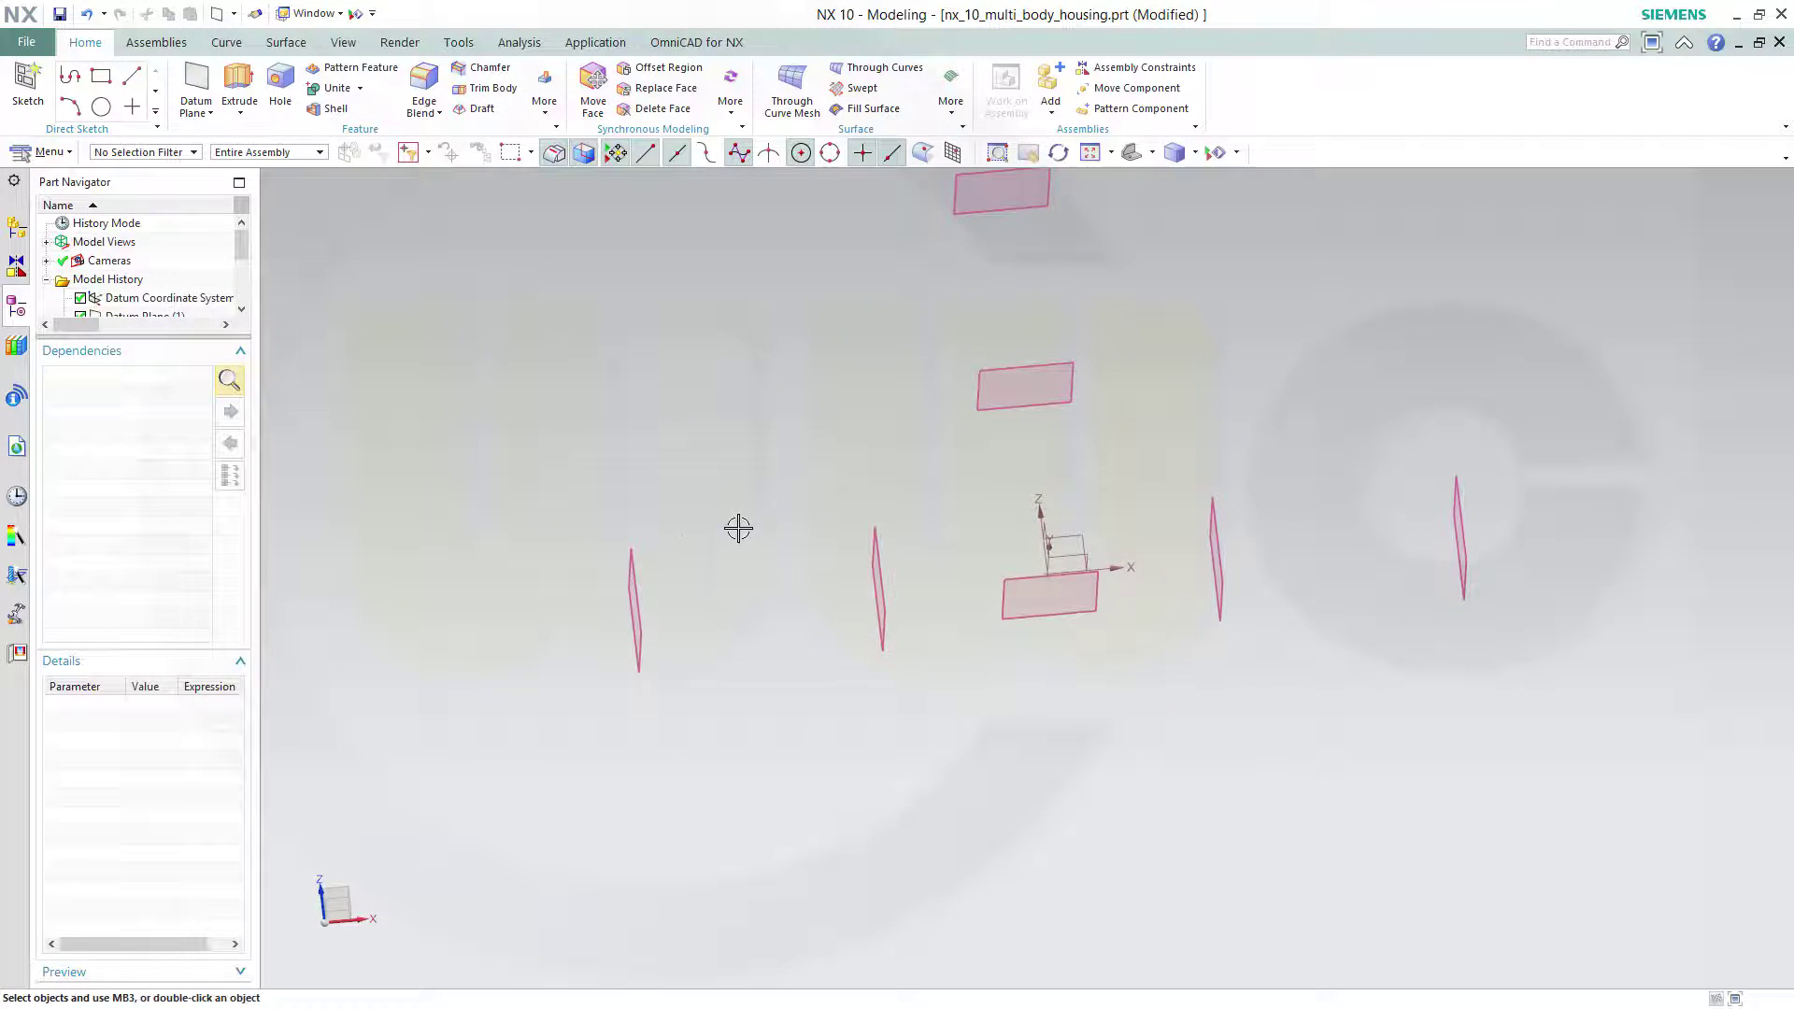
{"action": "left_click", "coordinate": [30, 94]}
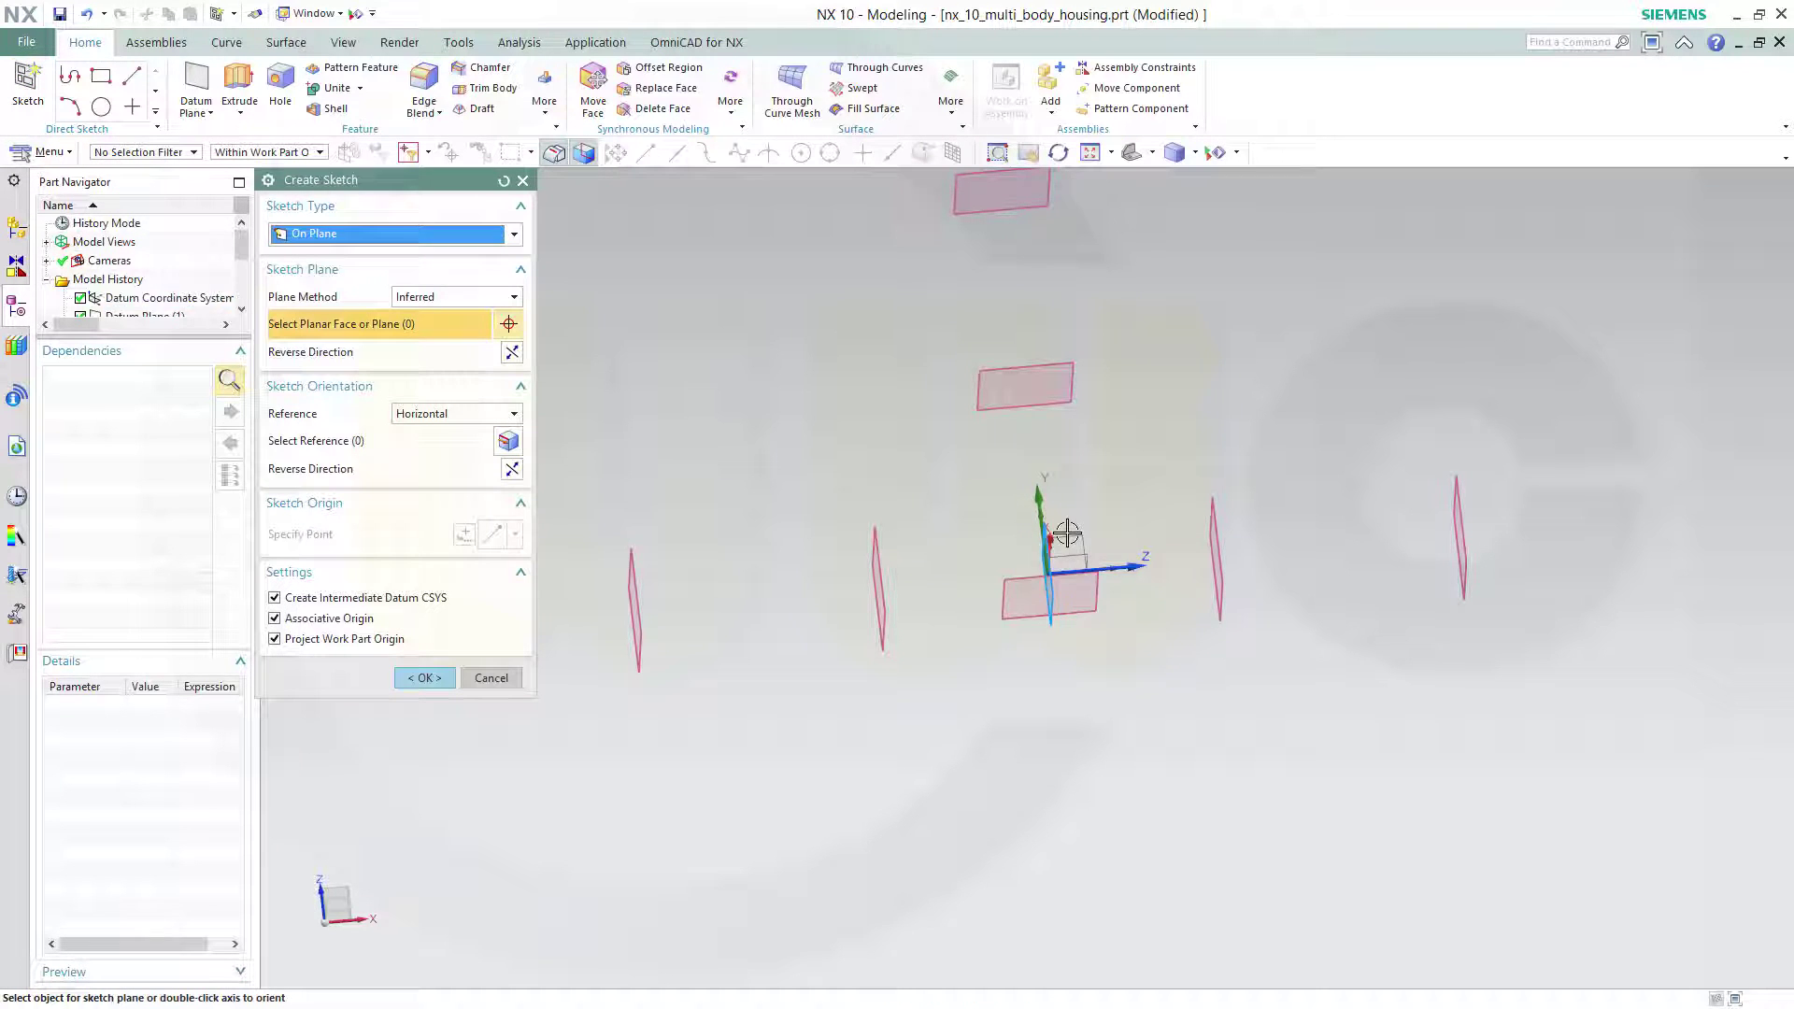
{"action": "left_click", "coordinate": [1045, 553]}
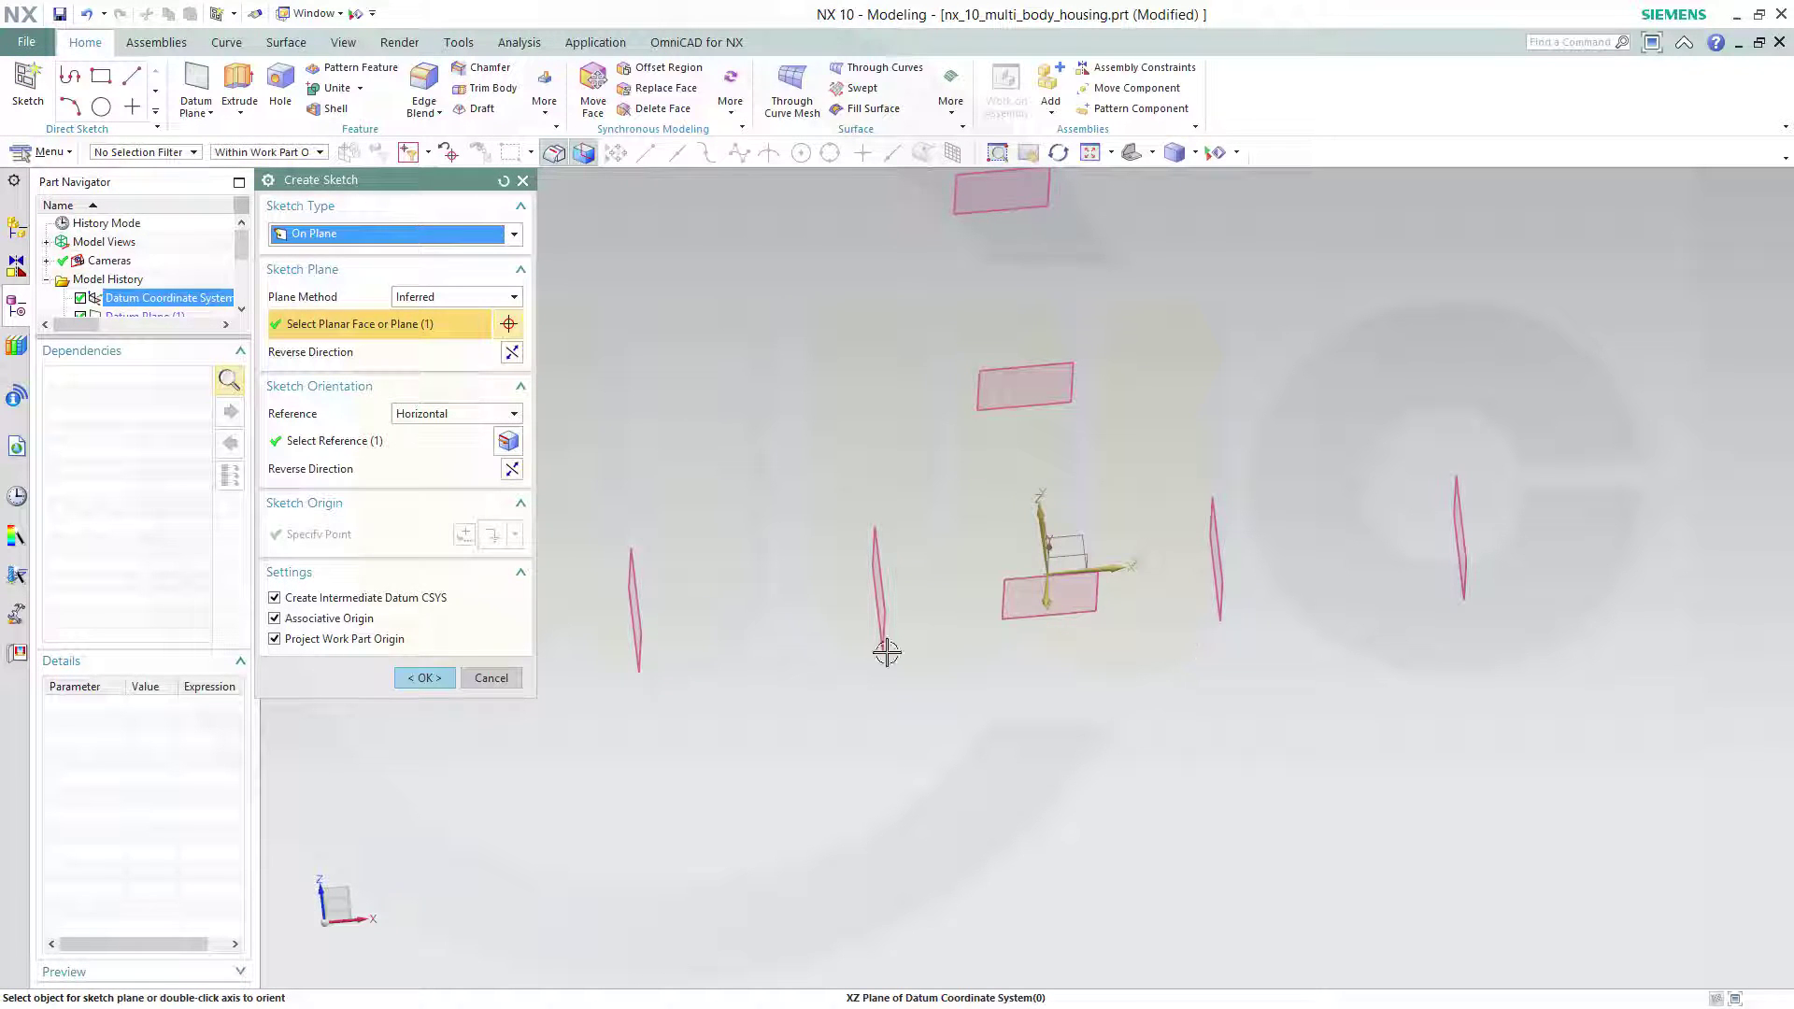
{"action": "left_click", "coordinate": [449, 680]}
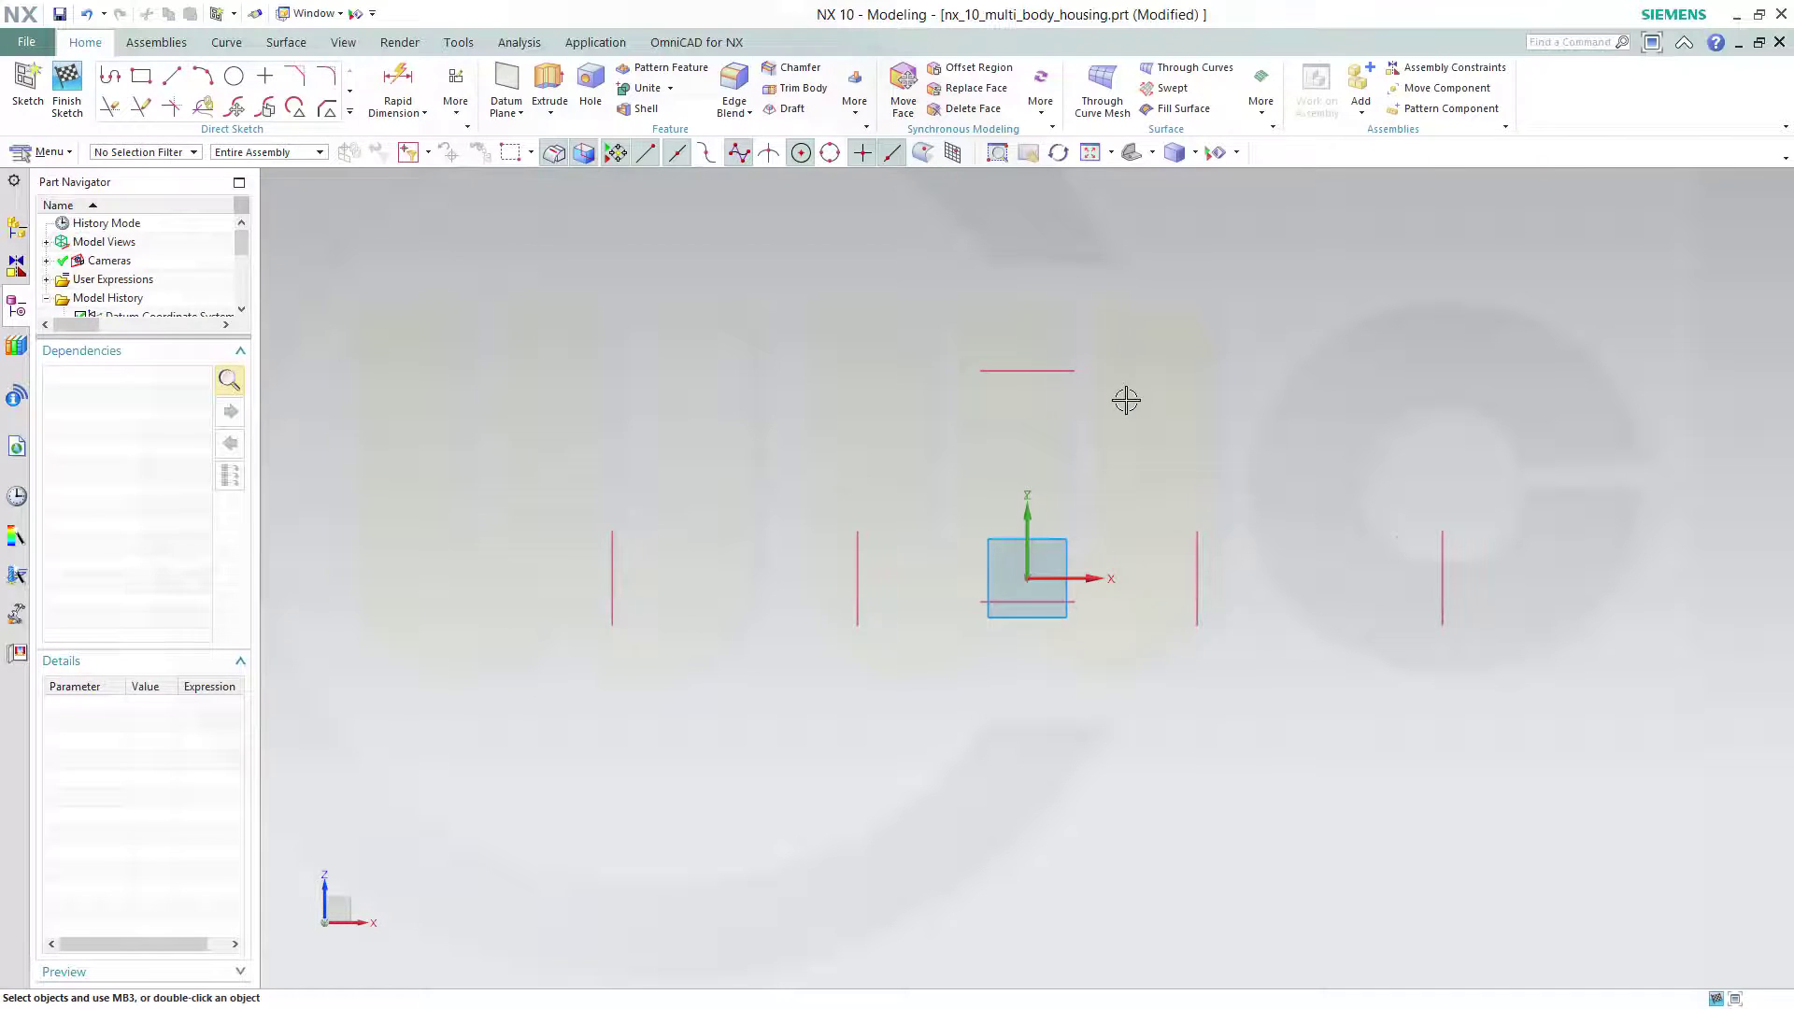
Step: Sketch a two-point rectangle on the positive X side, roughly above the highest datum plane and between the two vertical ones
{"action": "key", "text": "ctrl+f"}
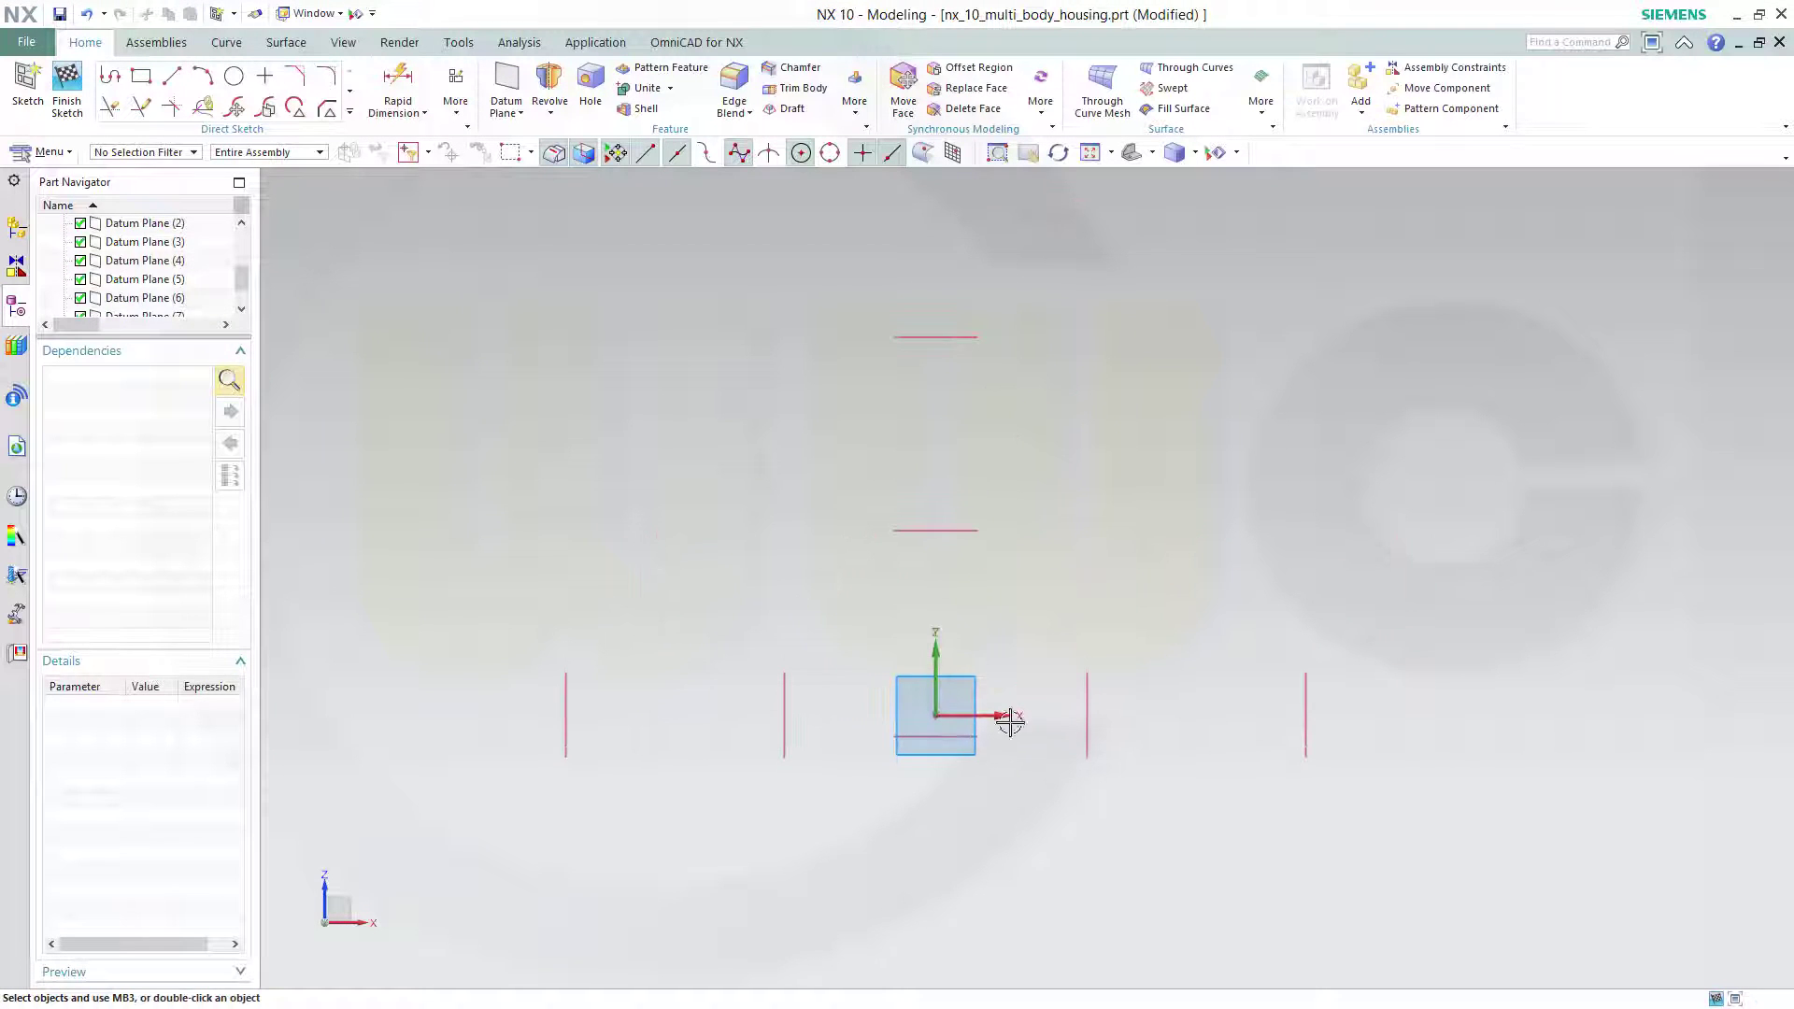
{"action": "left_click", "coordinate": [141, 76]}
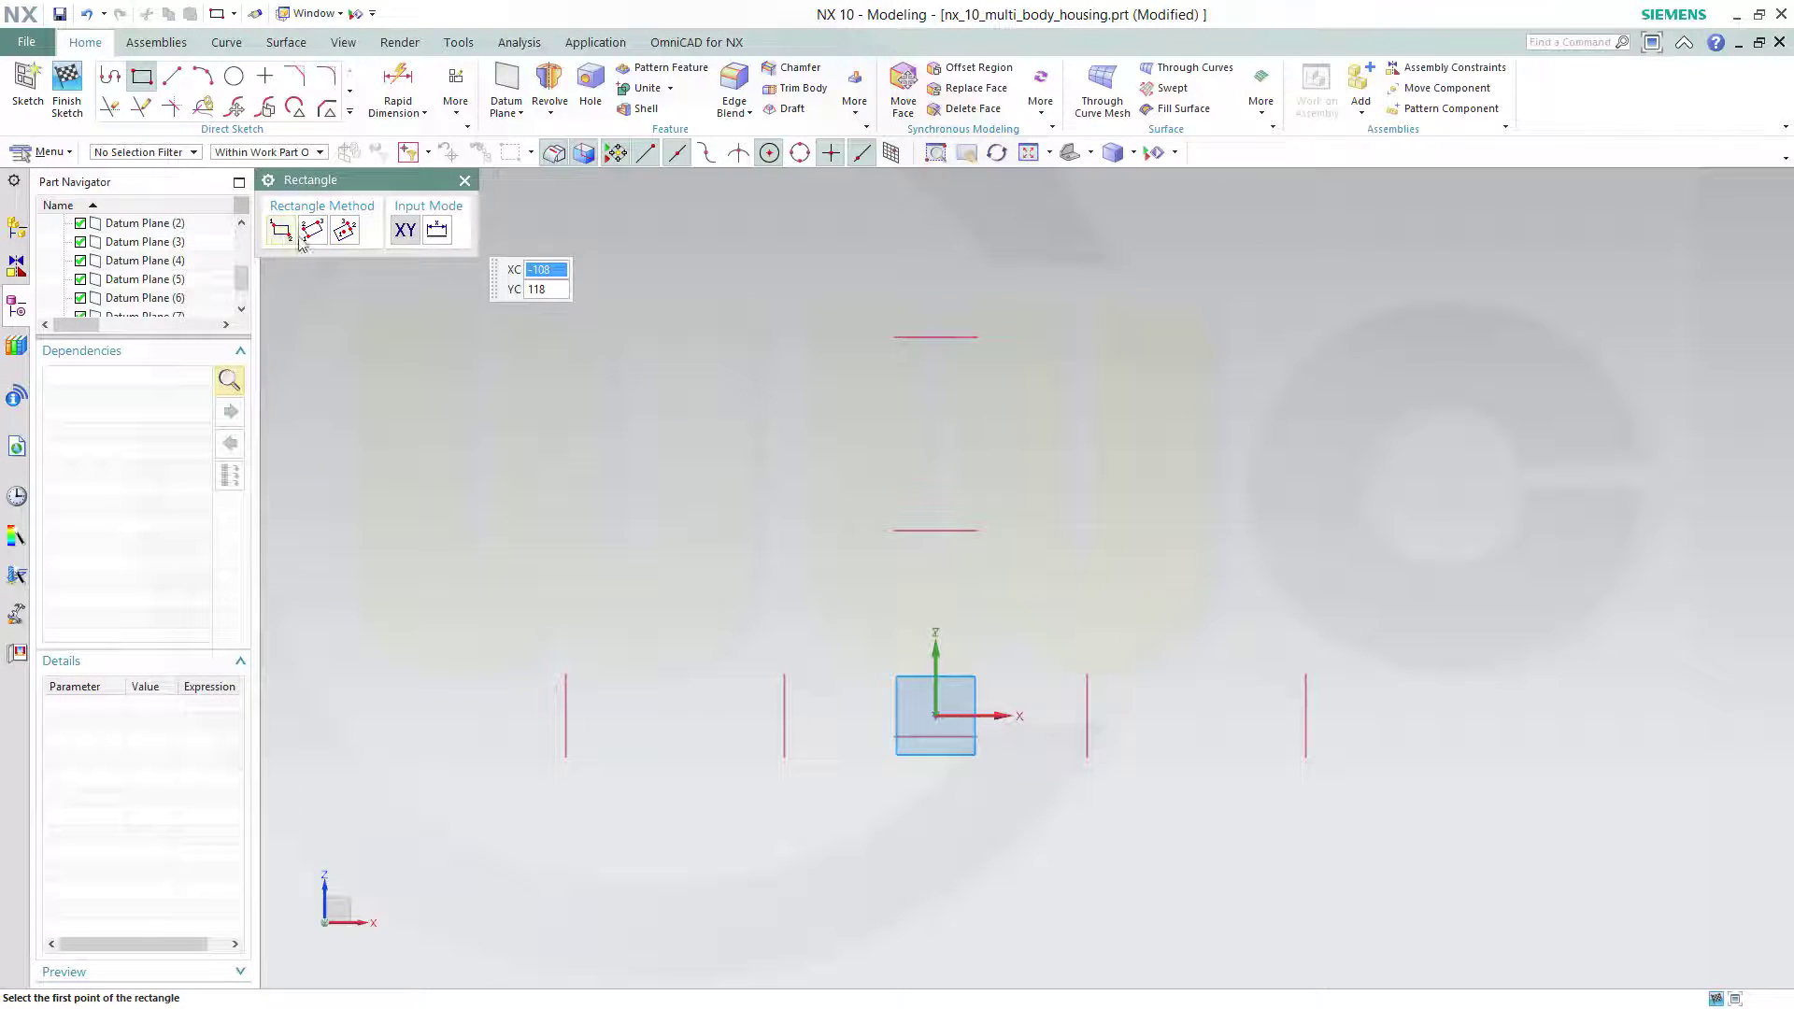
{"action": "left_click", "coordinate": [1096, 215]}
{"action": "left_click", "coordinate": [1315, 340]}
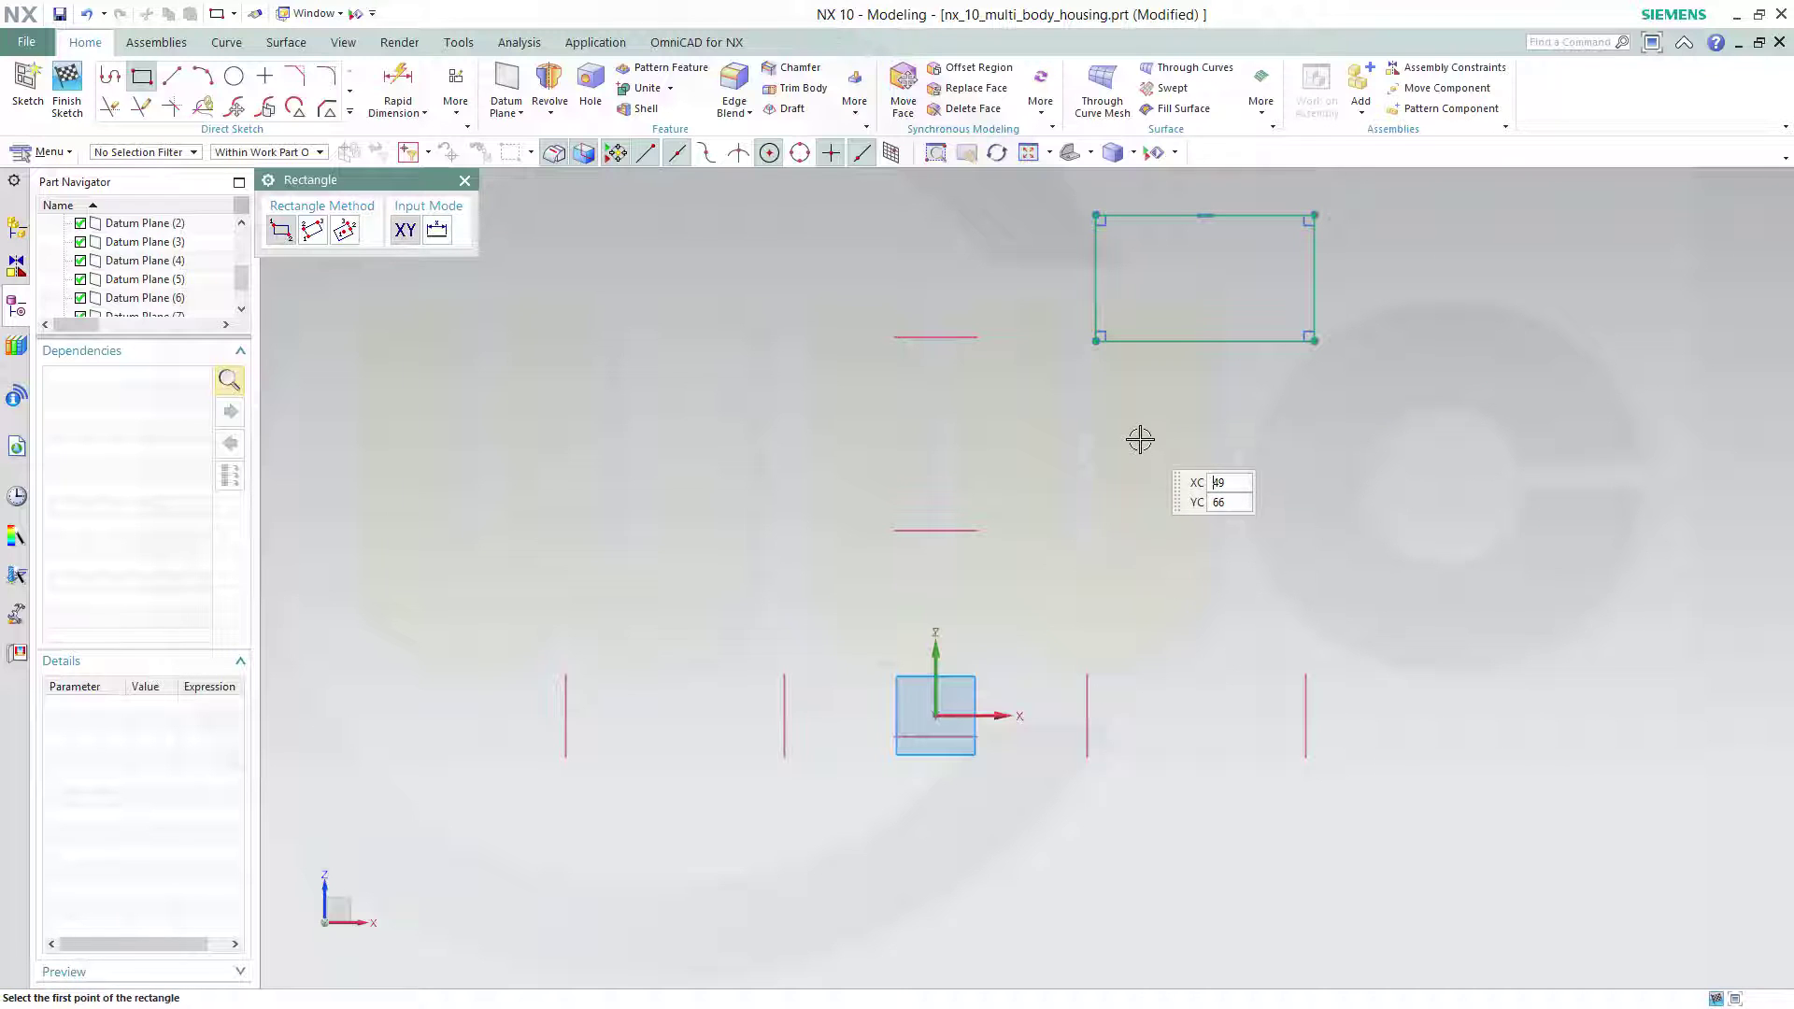
{"action": "key", "text": "Escape"}
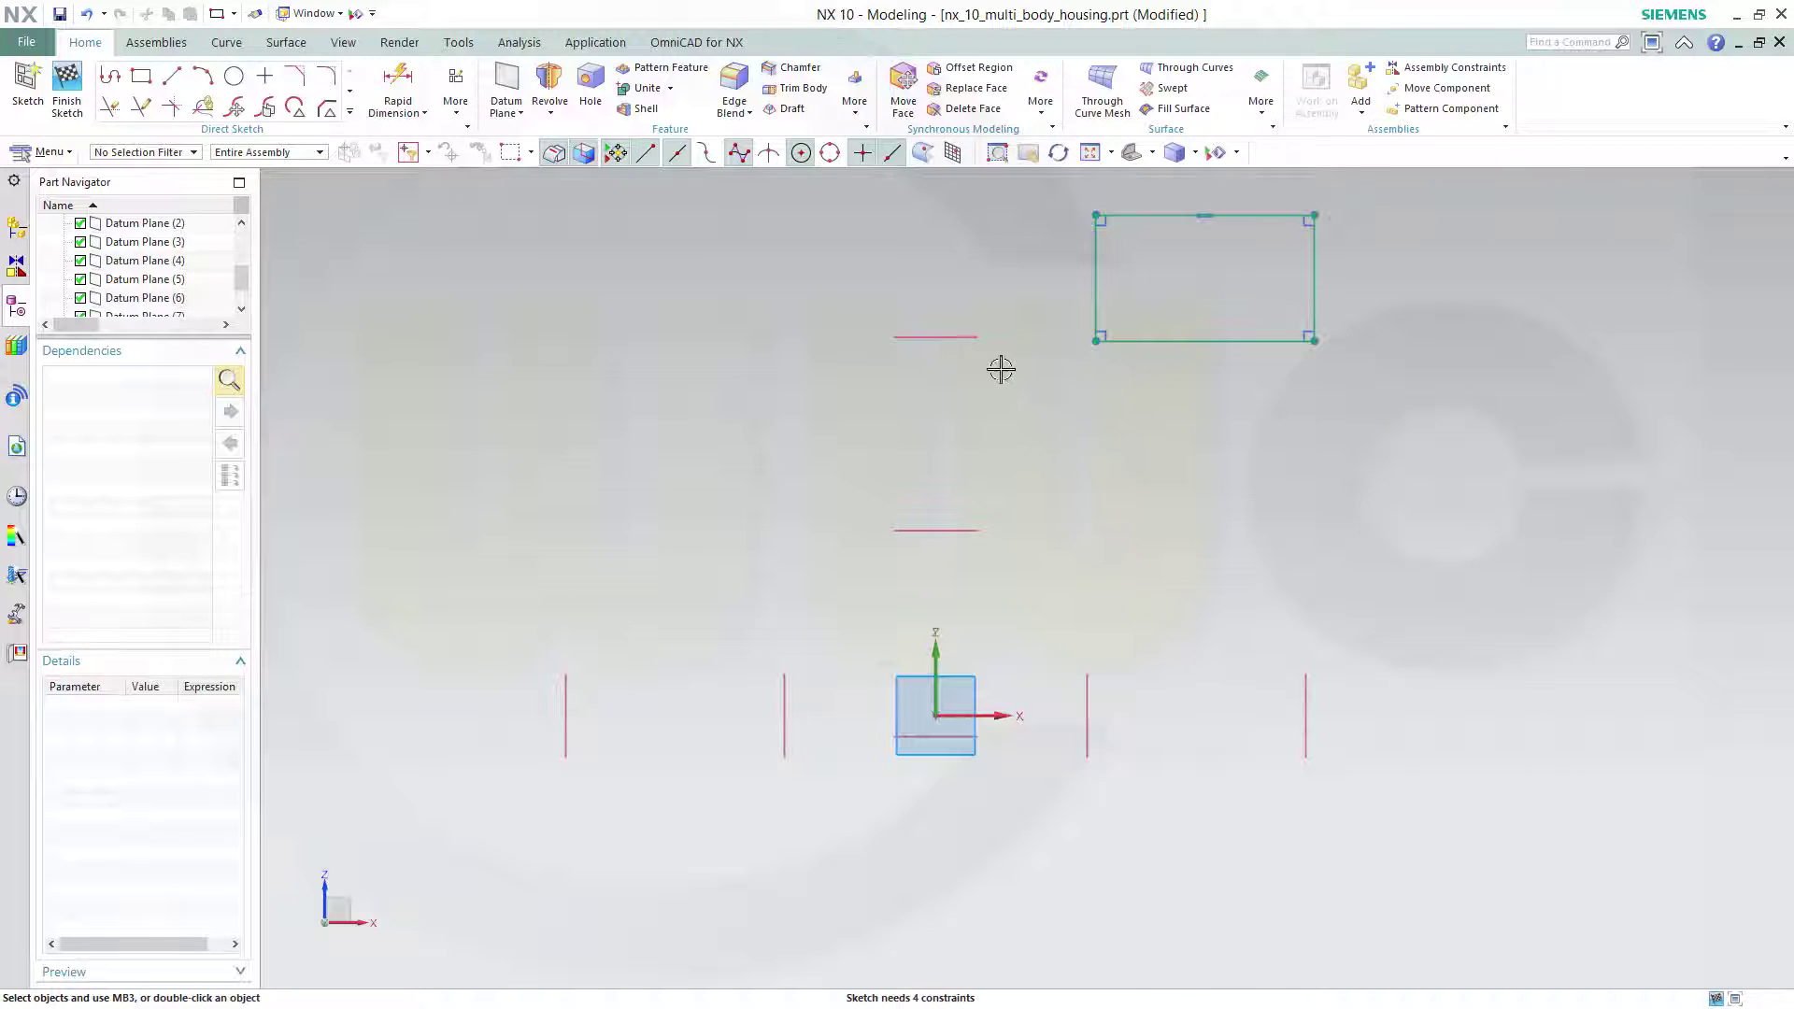
Step: Constrain the rectangle's lower edge collinear with the highest datum plane and its left edge collinear with the inner vertical plane on the positive X side
{"action": "left_click", "coordinate": [944, 337]}
{"action": "left_click", "coordinate": [1165, 342]}
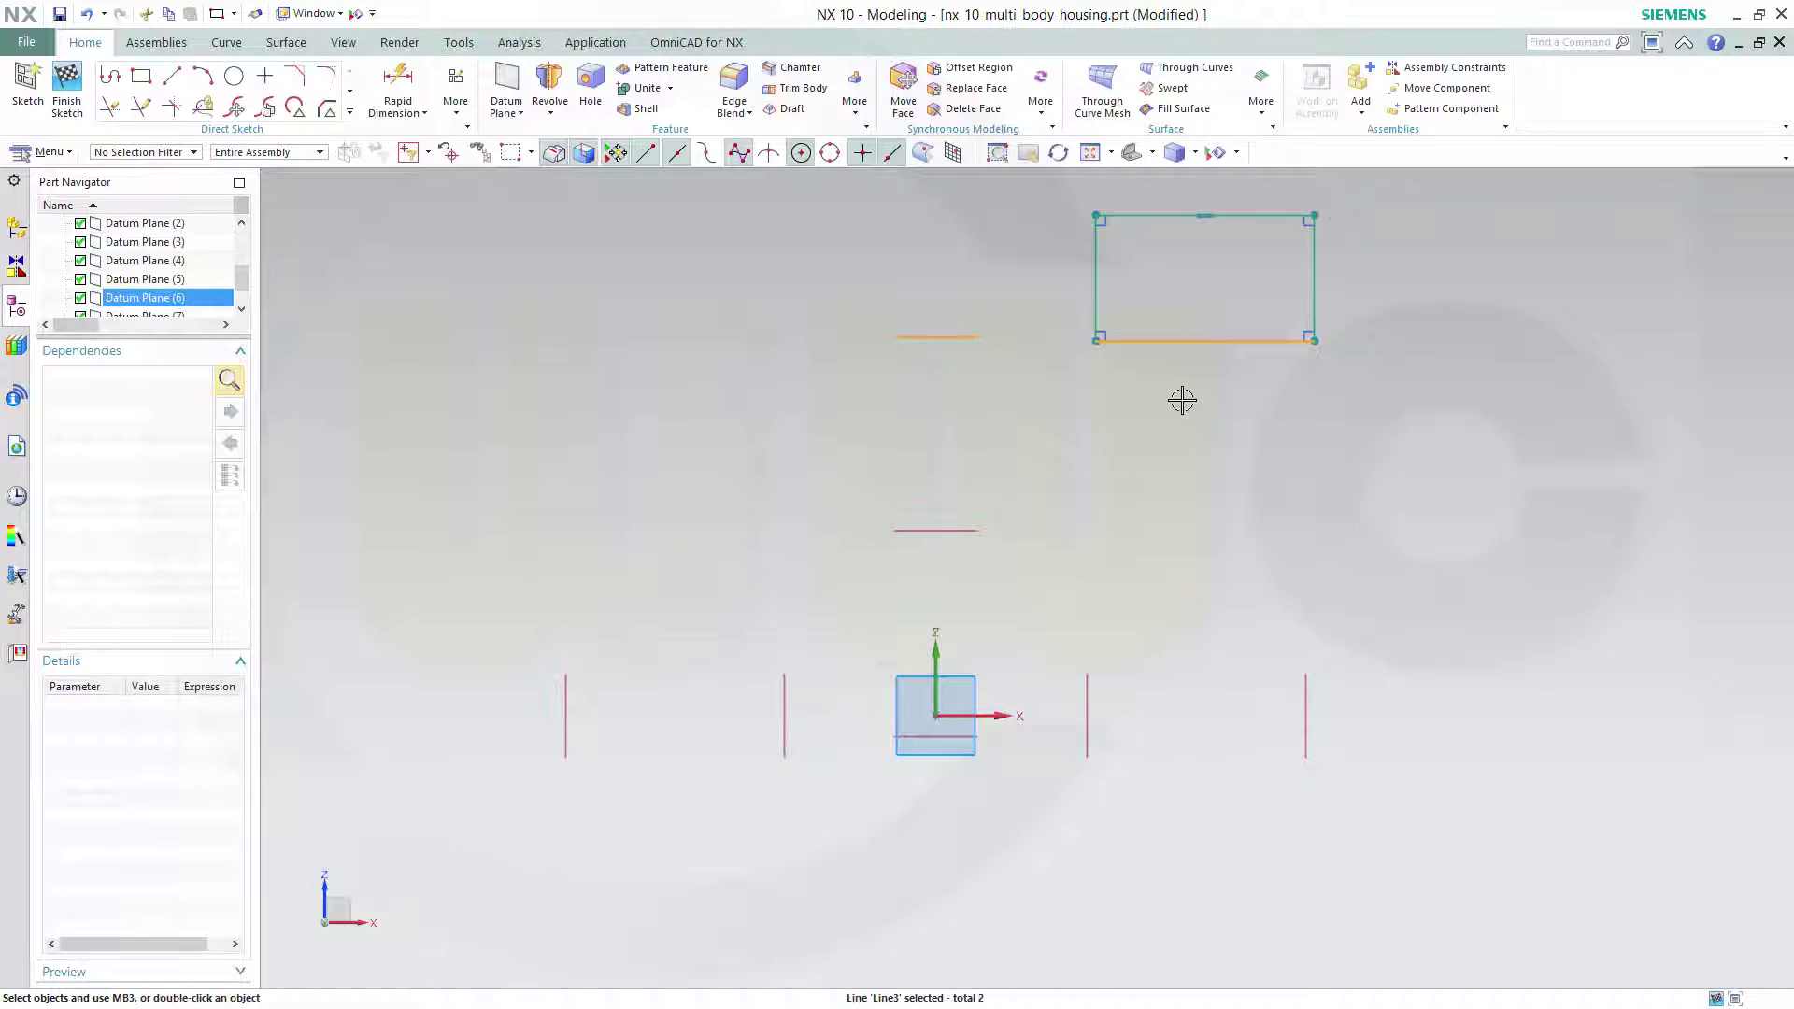
{"action": "left_click", "coordinate": [1351, 347]}
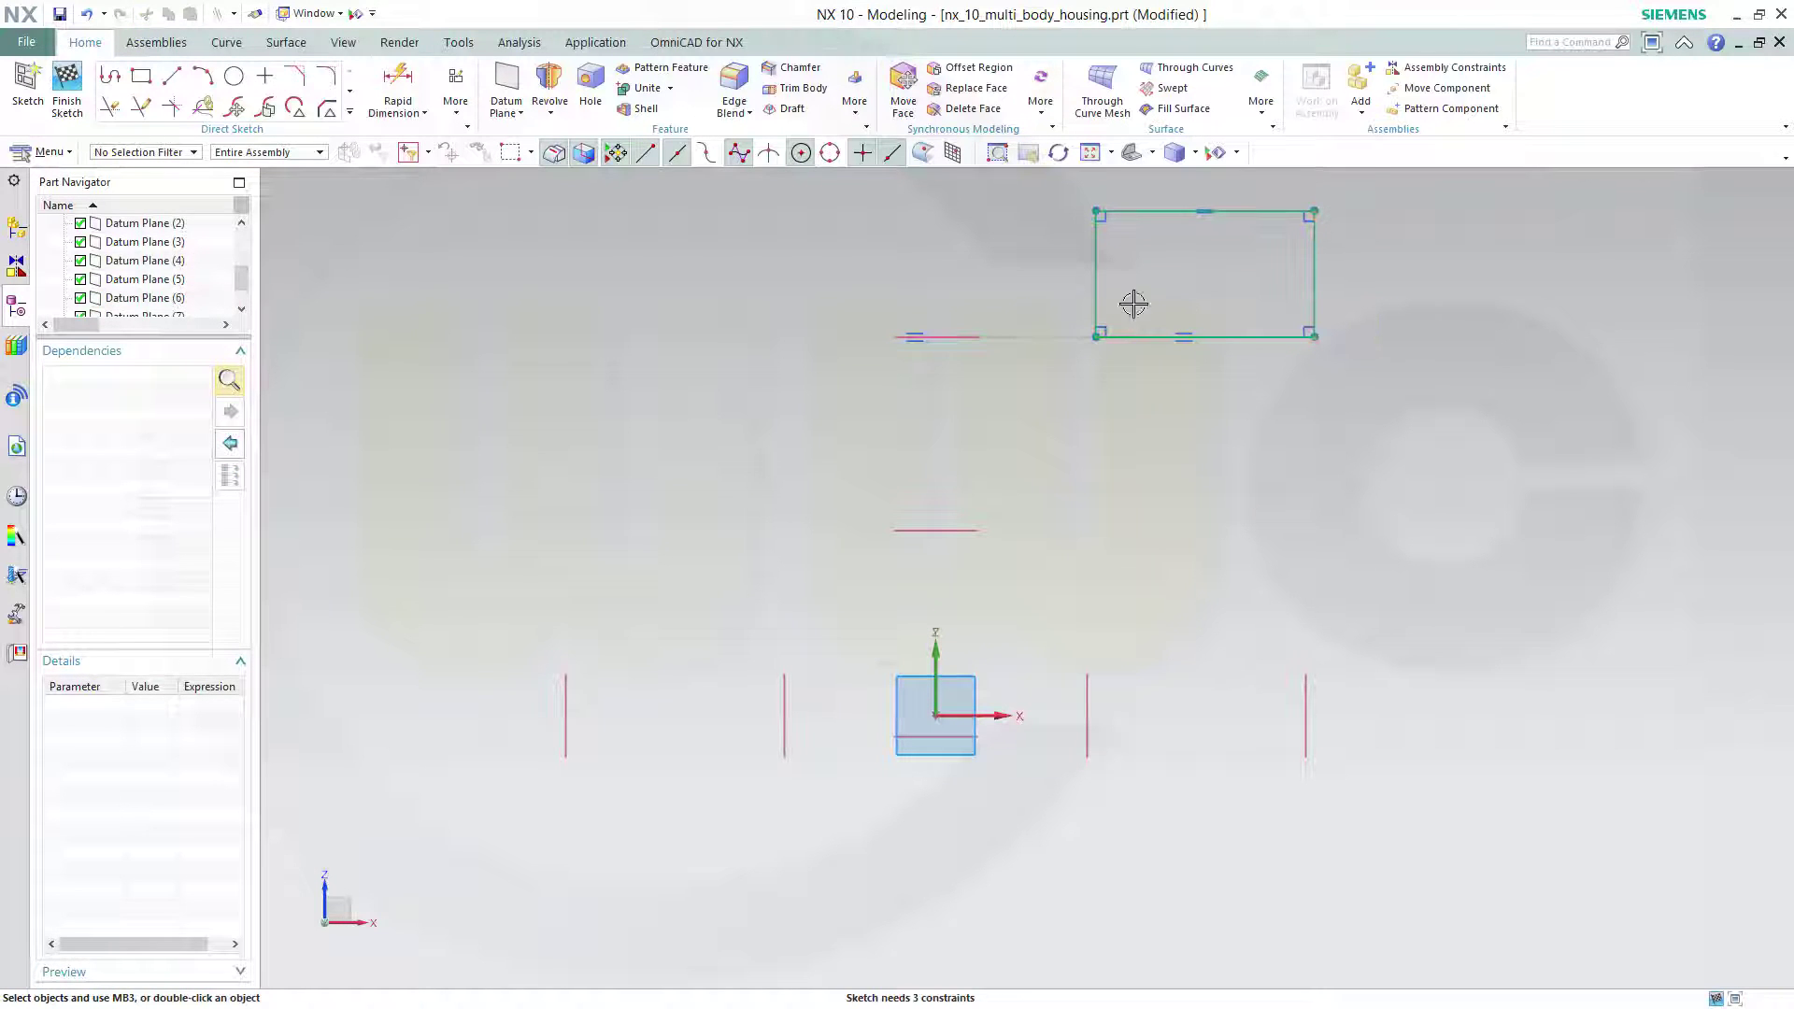
{"action": "left_click", "coordinate": [1098, 280]}
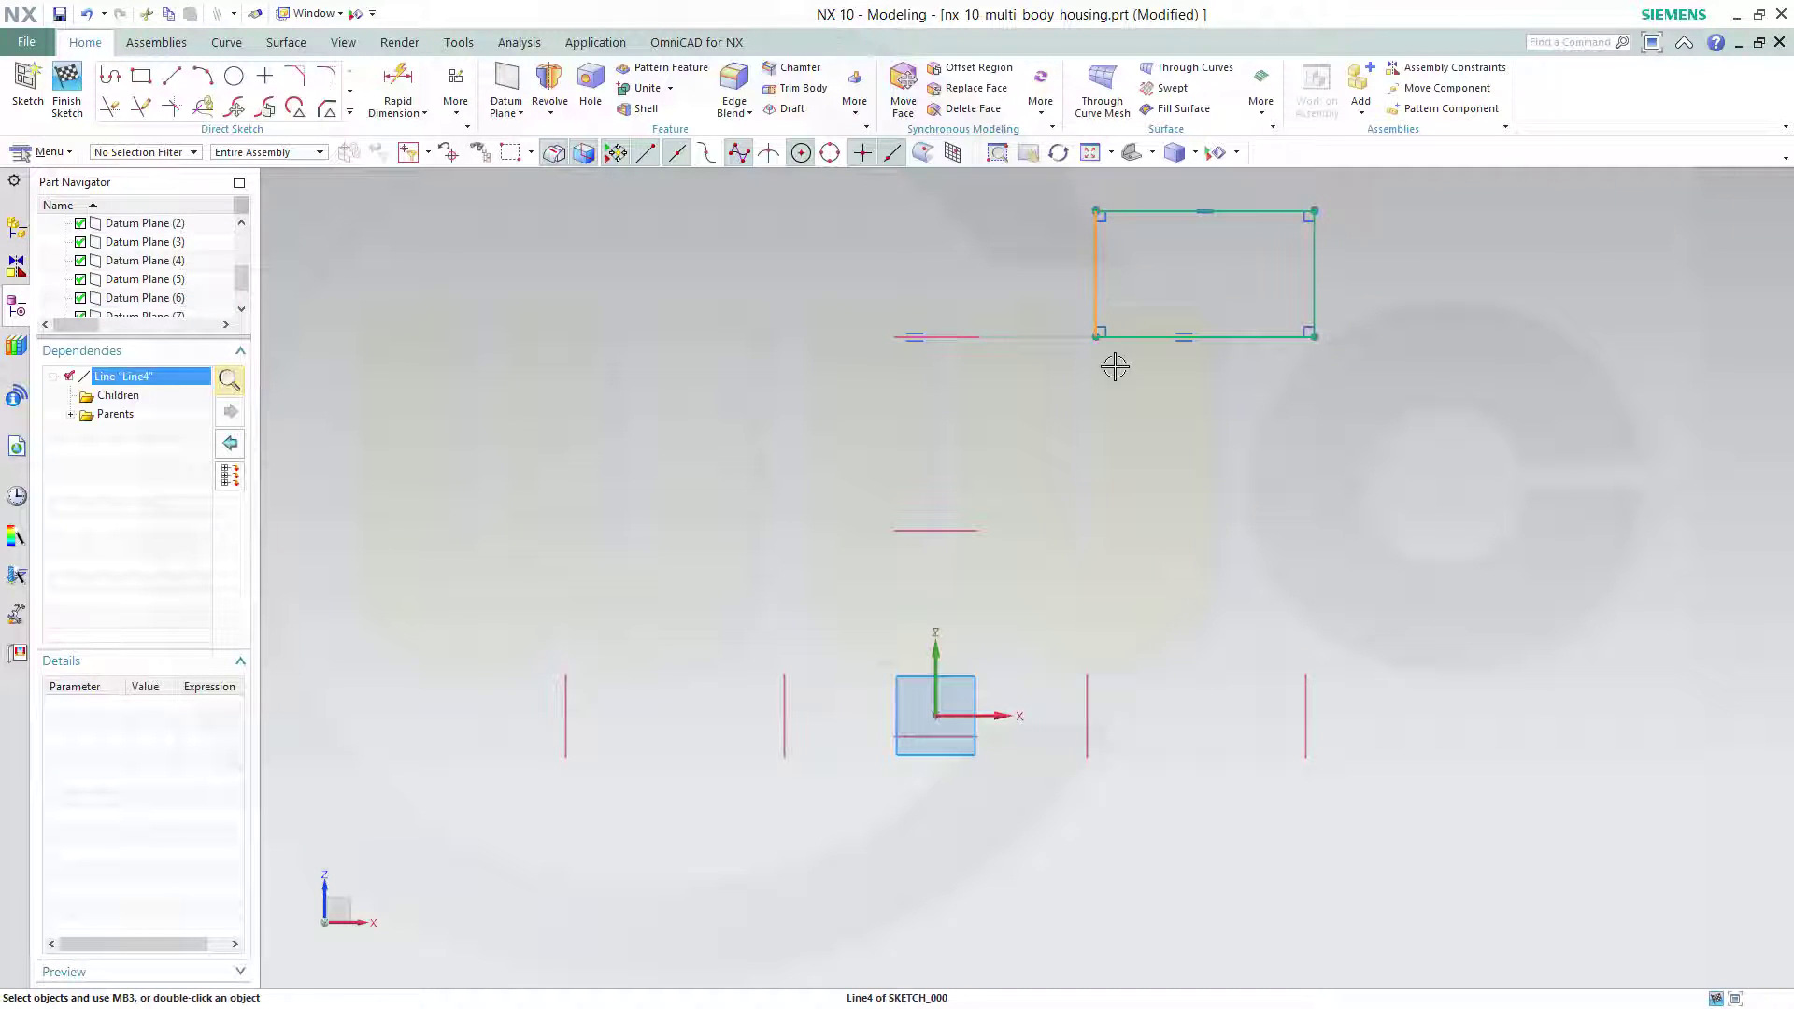
{"action": "left_click", "coordinate": [1087, 684]}
{"action": "left_click", "coordinate": [1305, 654]}
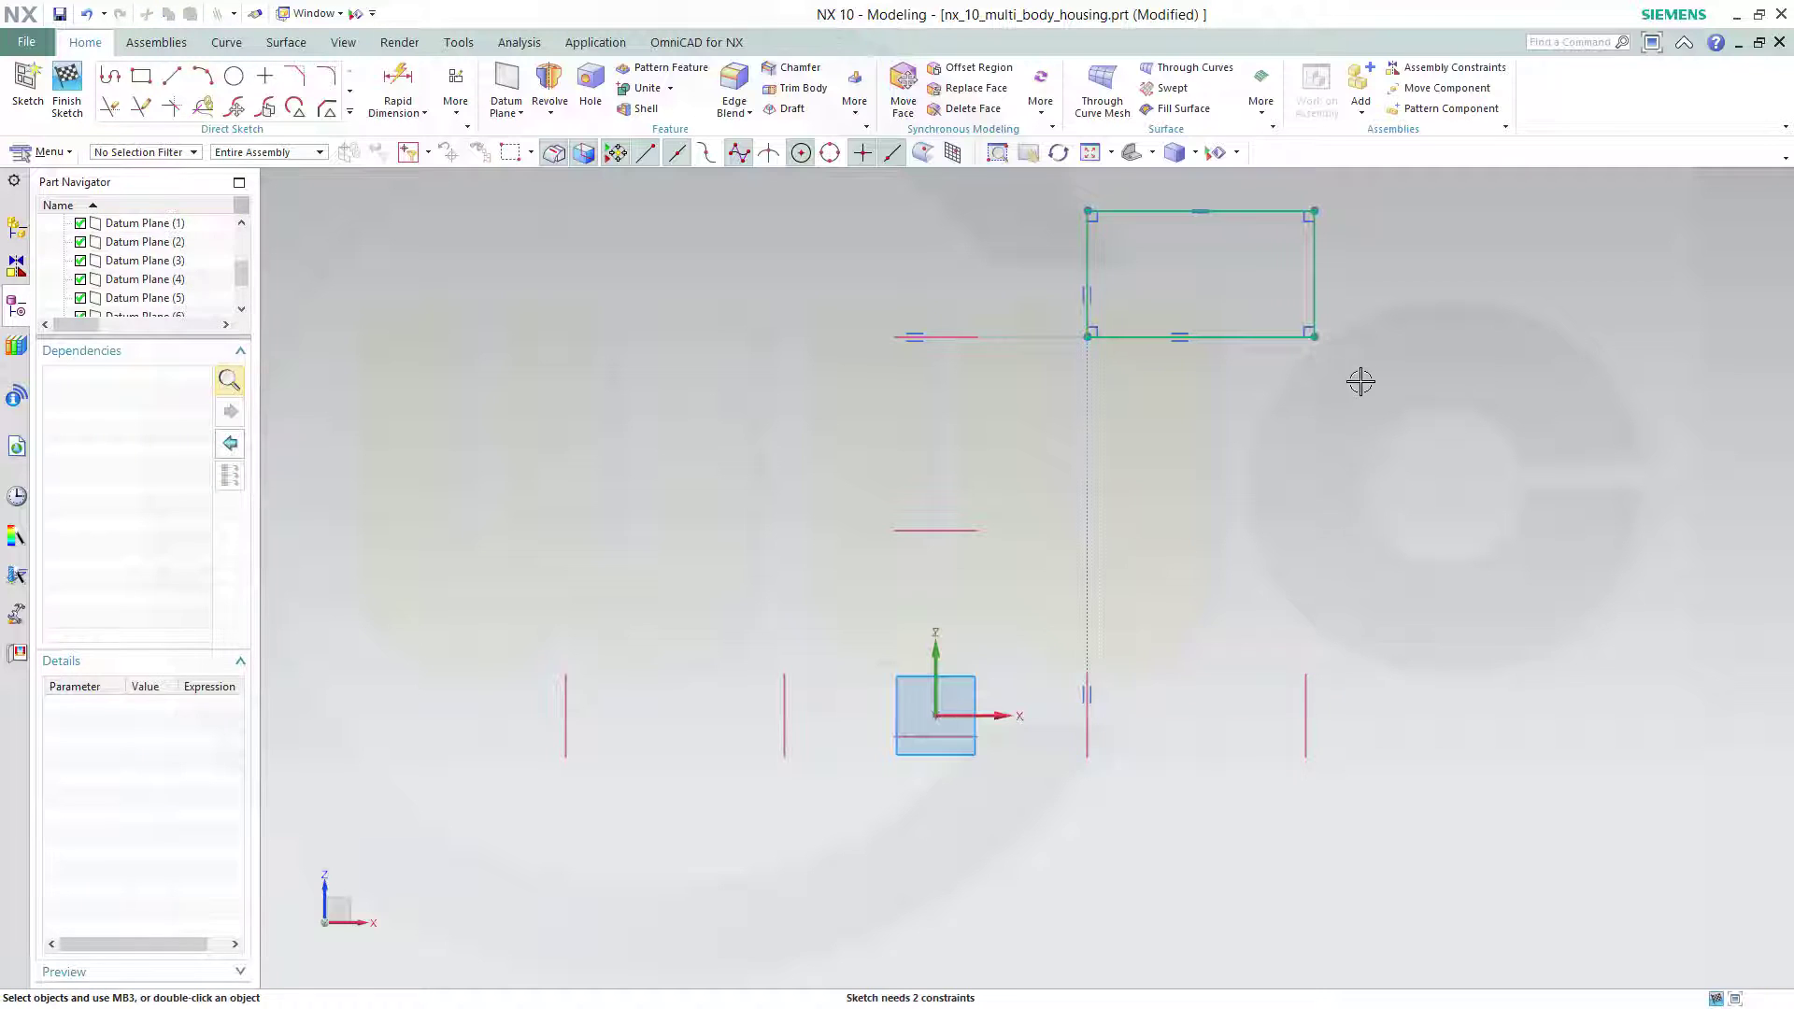
Step: Constrain the rectangle's right edge collinear with the outer vertical datum plane on the positive X side
{"action": "left_click", "coordinate": [1313, 270]}
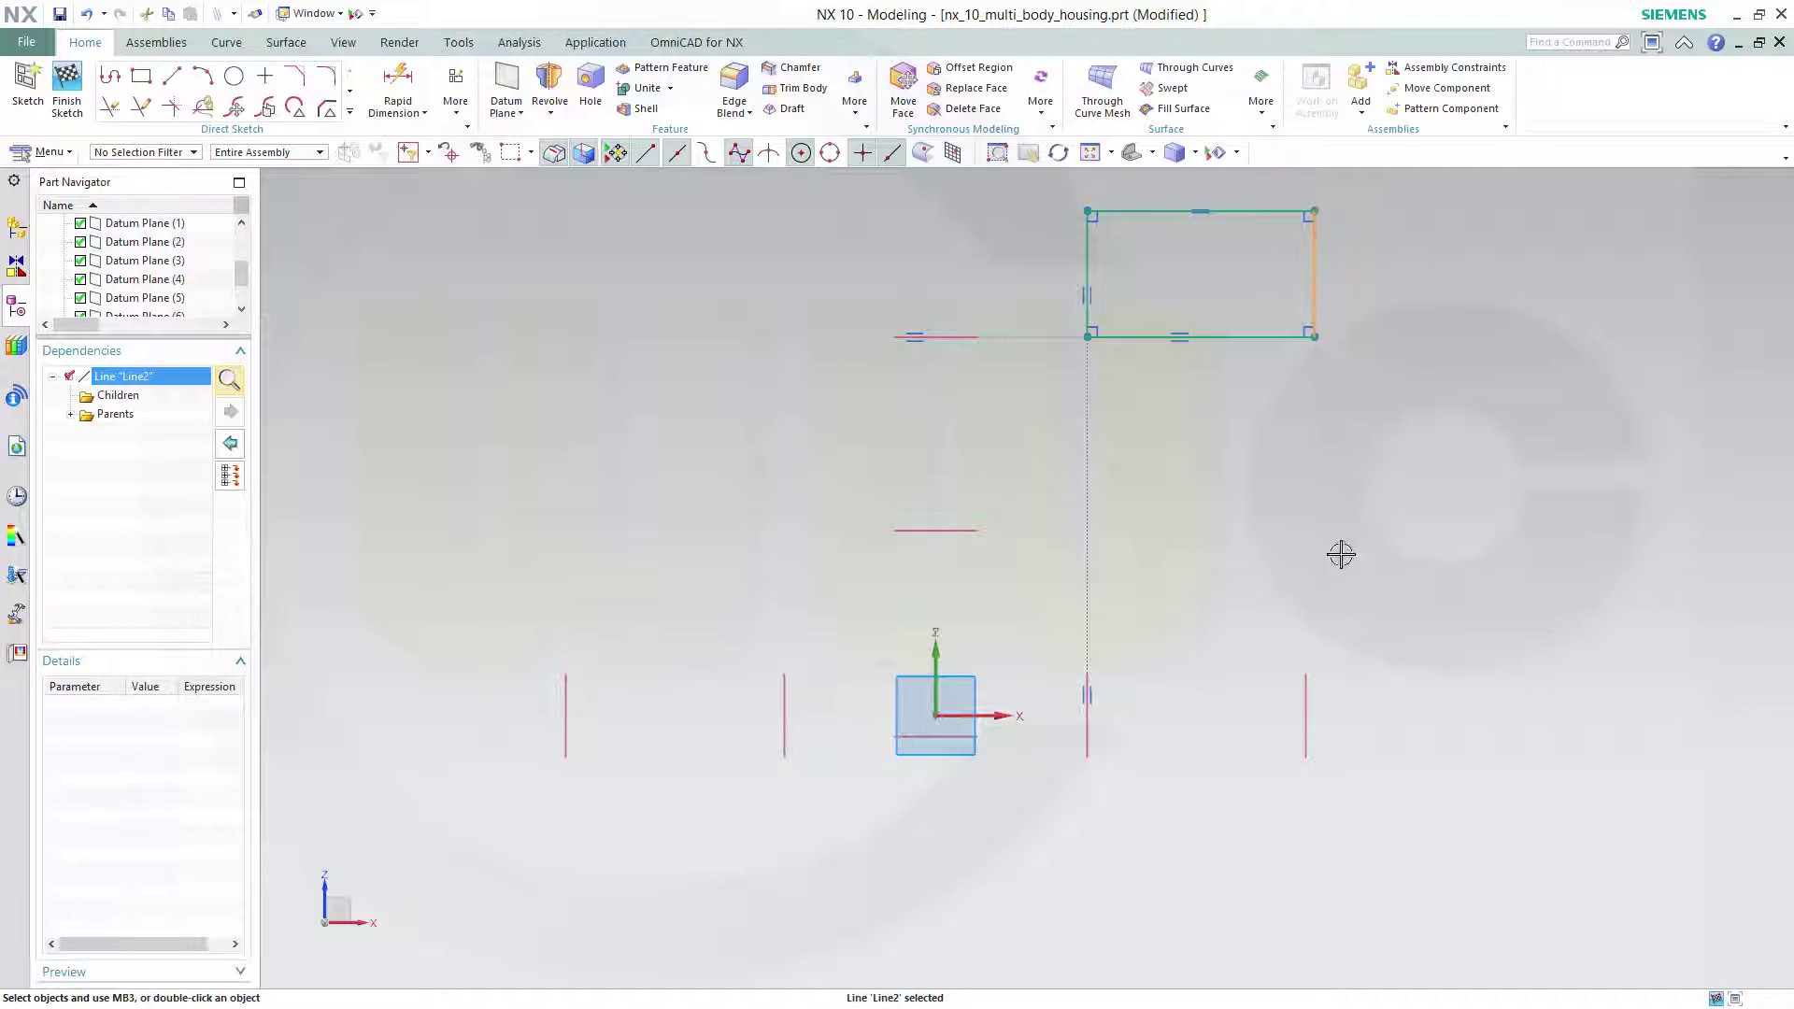
{"action": "left_click", "coordinate": [1308, 682]}
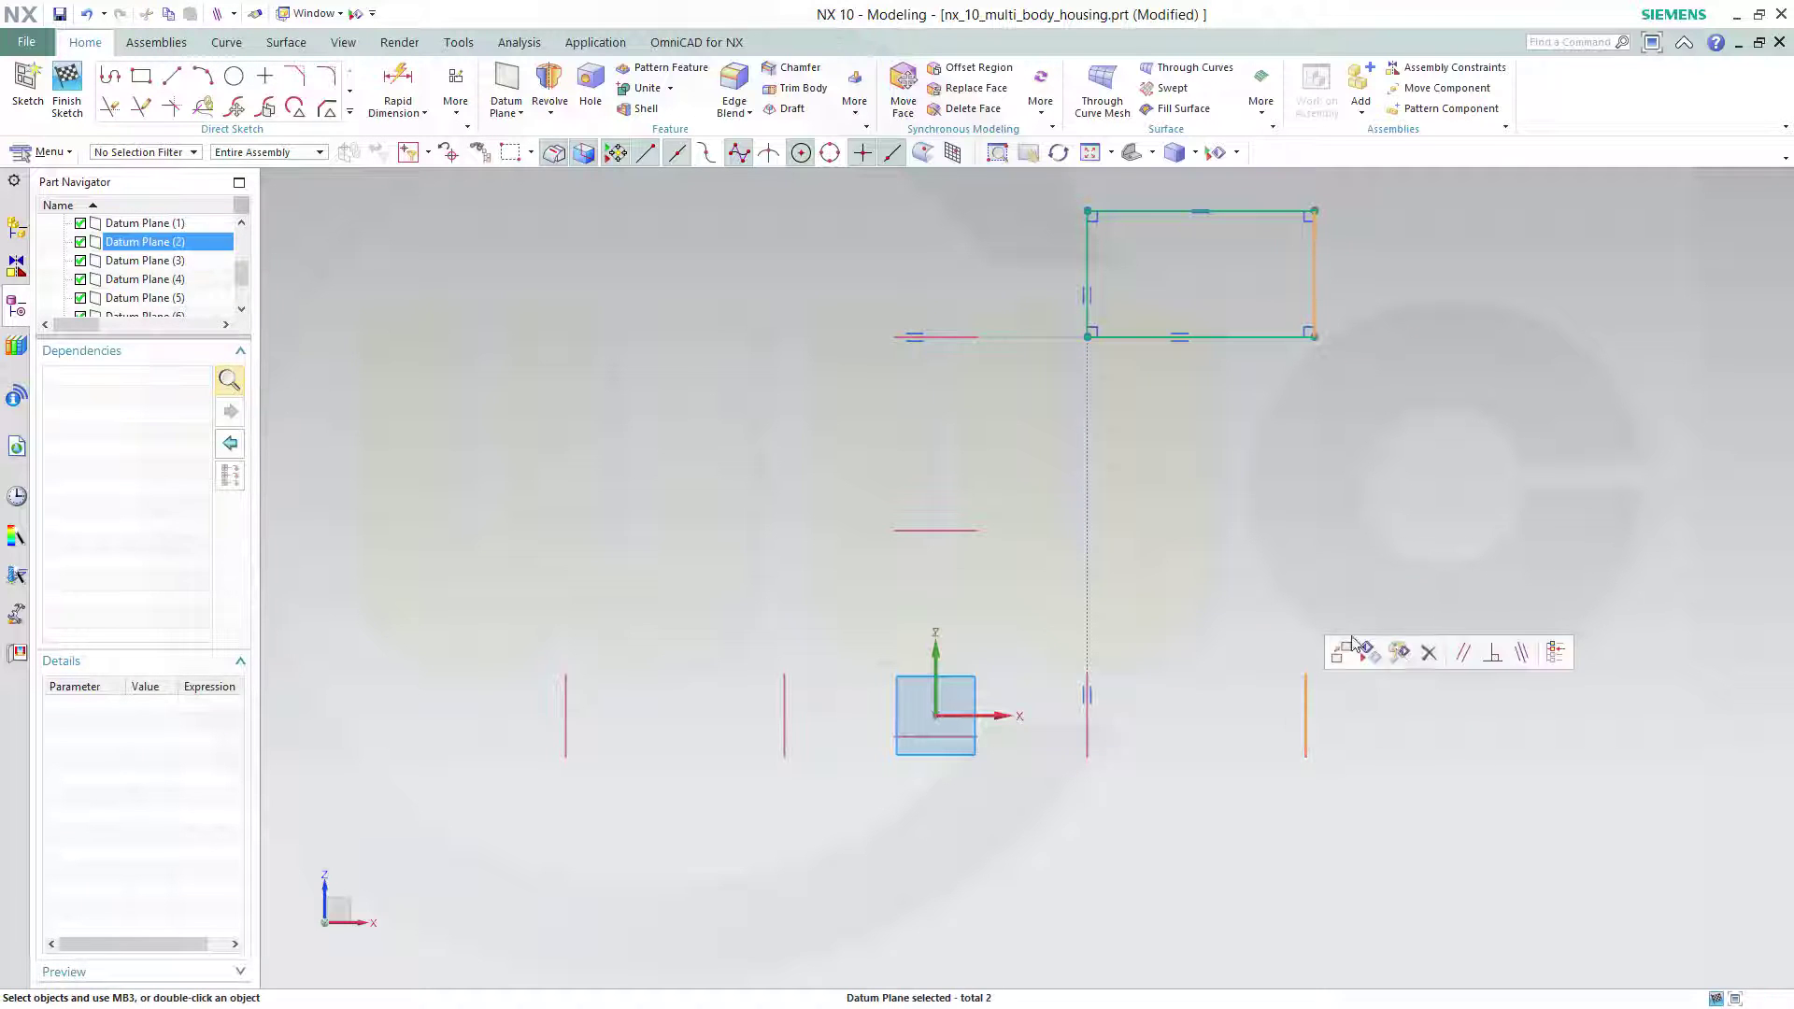
{"action": "left_click", "coordinate": [1522, 653]}
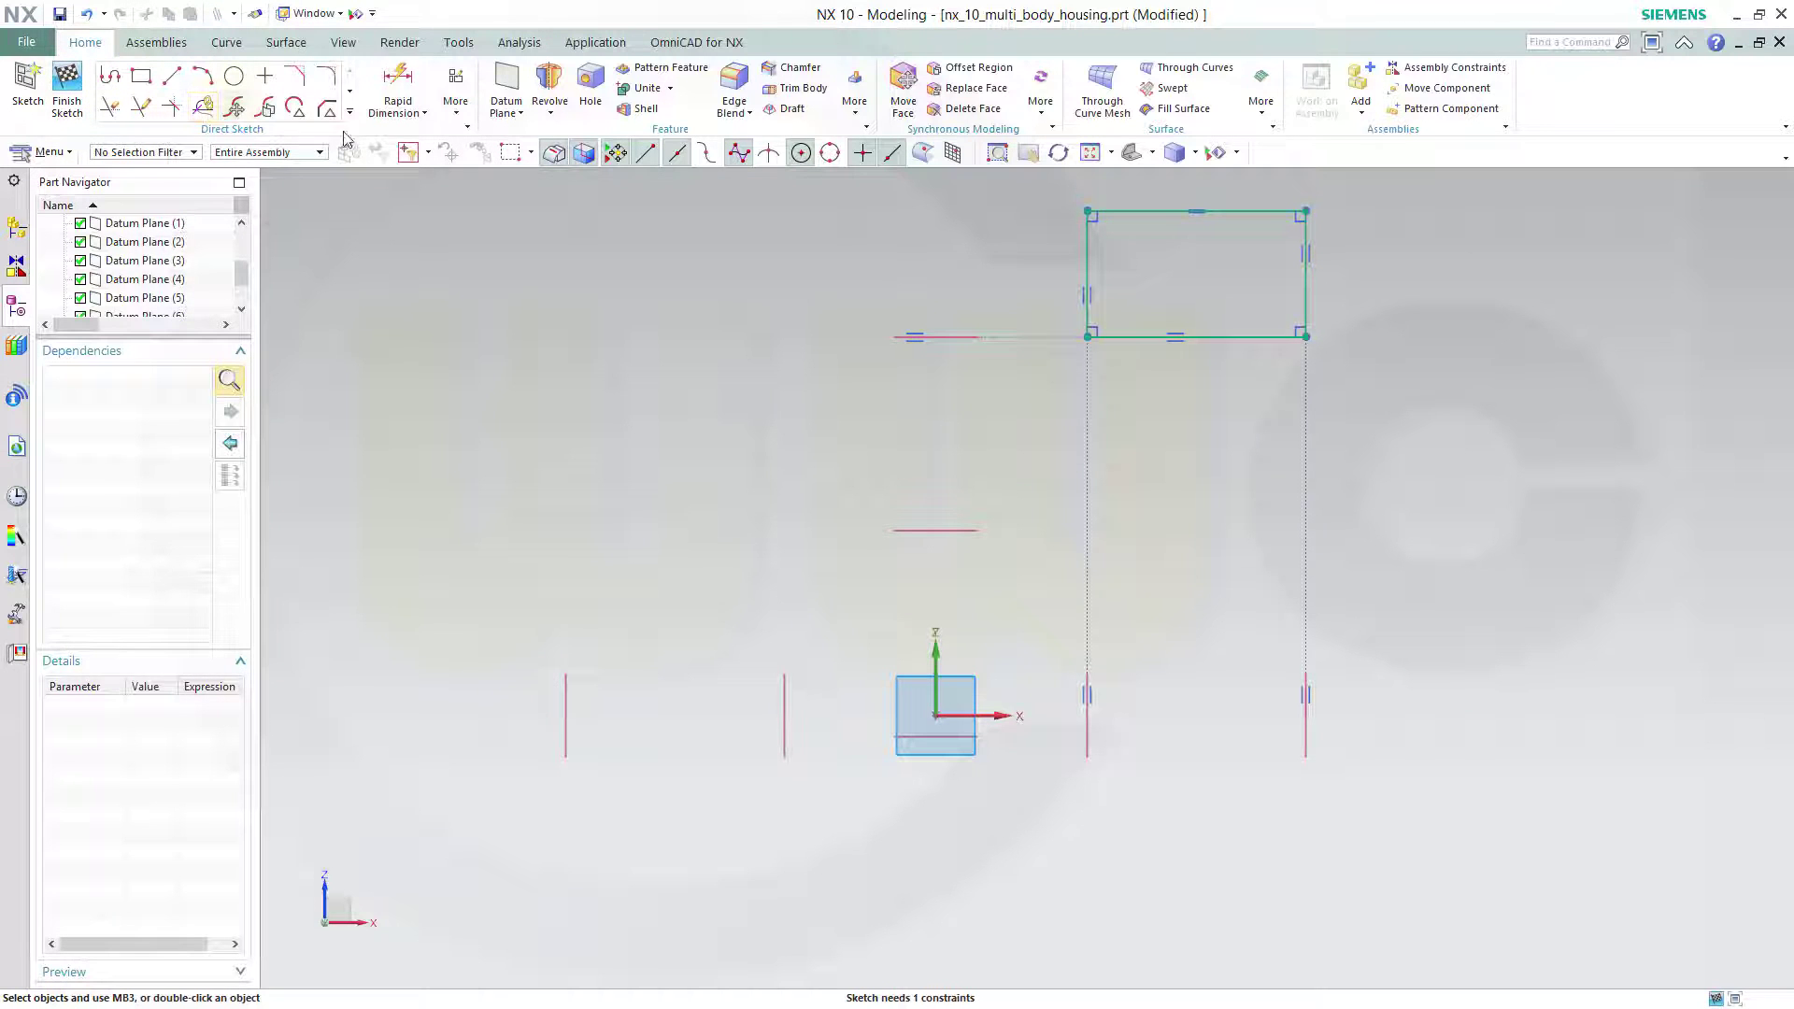
Step: Dimension the rectangle's height between its lower and upper edges as 47 mm and finish the sketch
{"action": "left_click", "coordinate": [399, 82]}
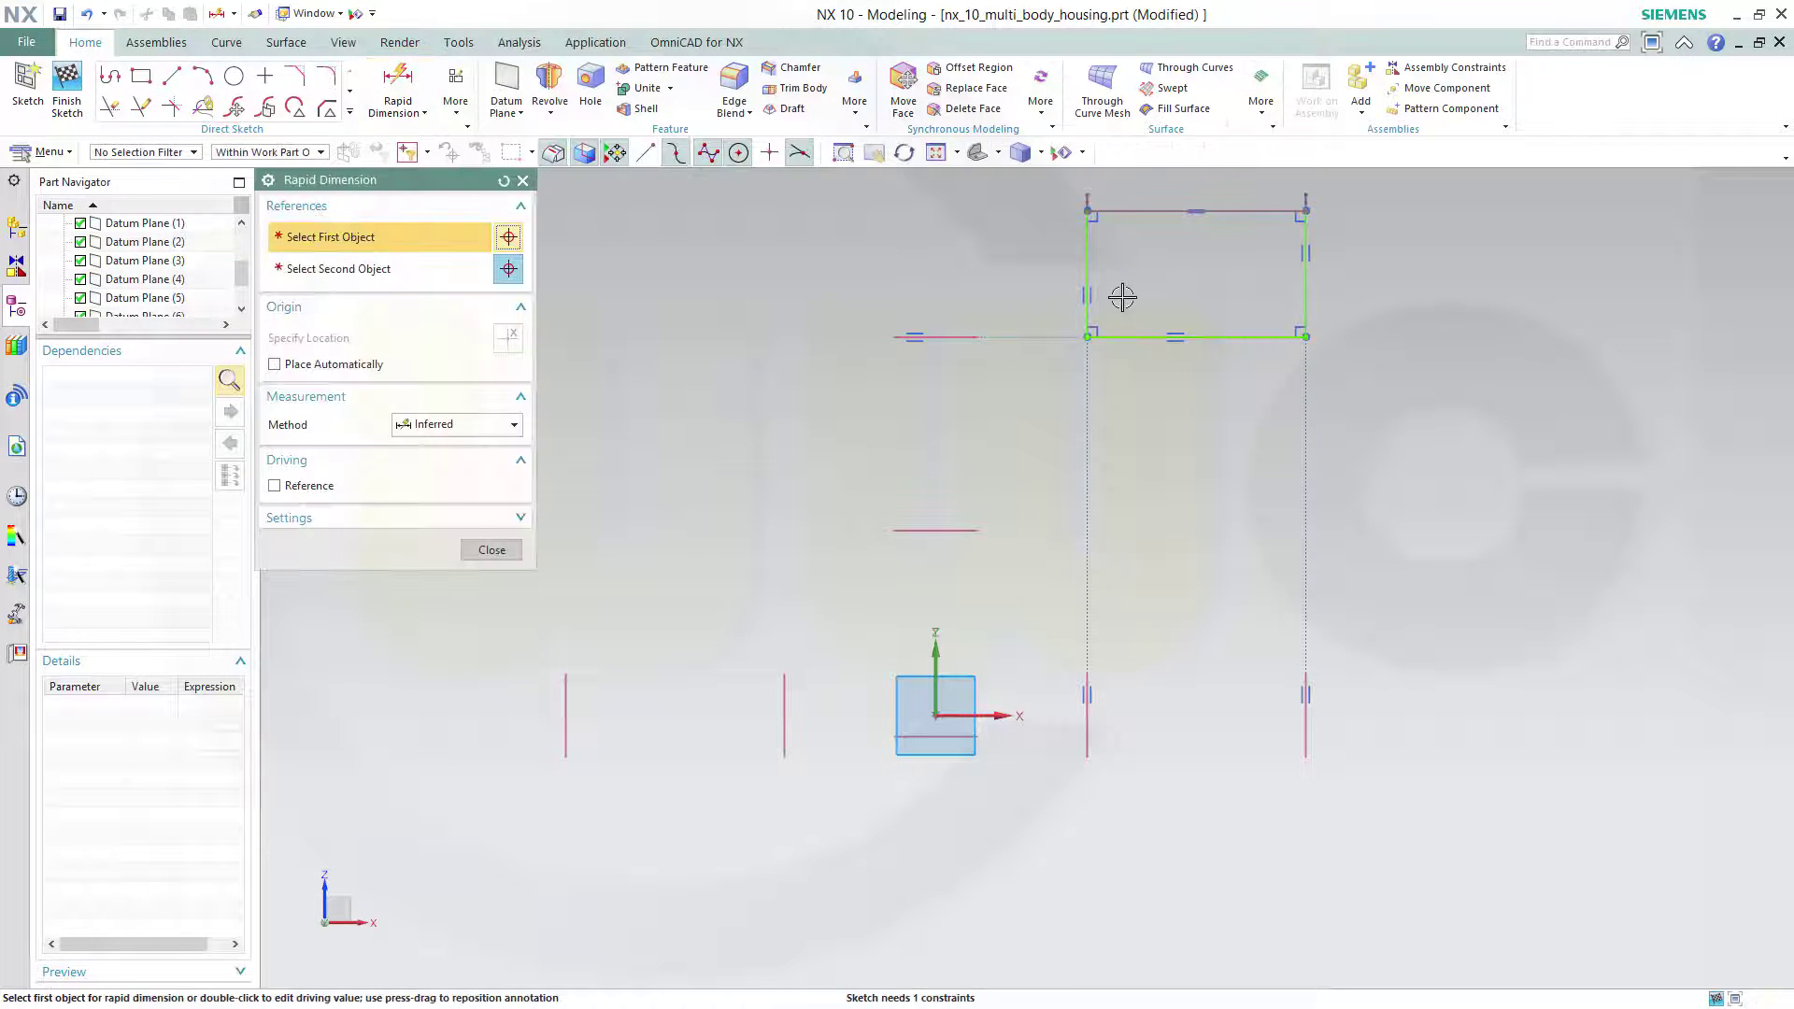
{"action": "left_click", "coordinate": [1133, 329]}
{"action": "left_click", "coordinate": [1138, 212]}
{"action": "left_click", "coordinate": [1399, 277]}
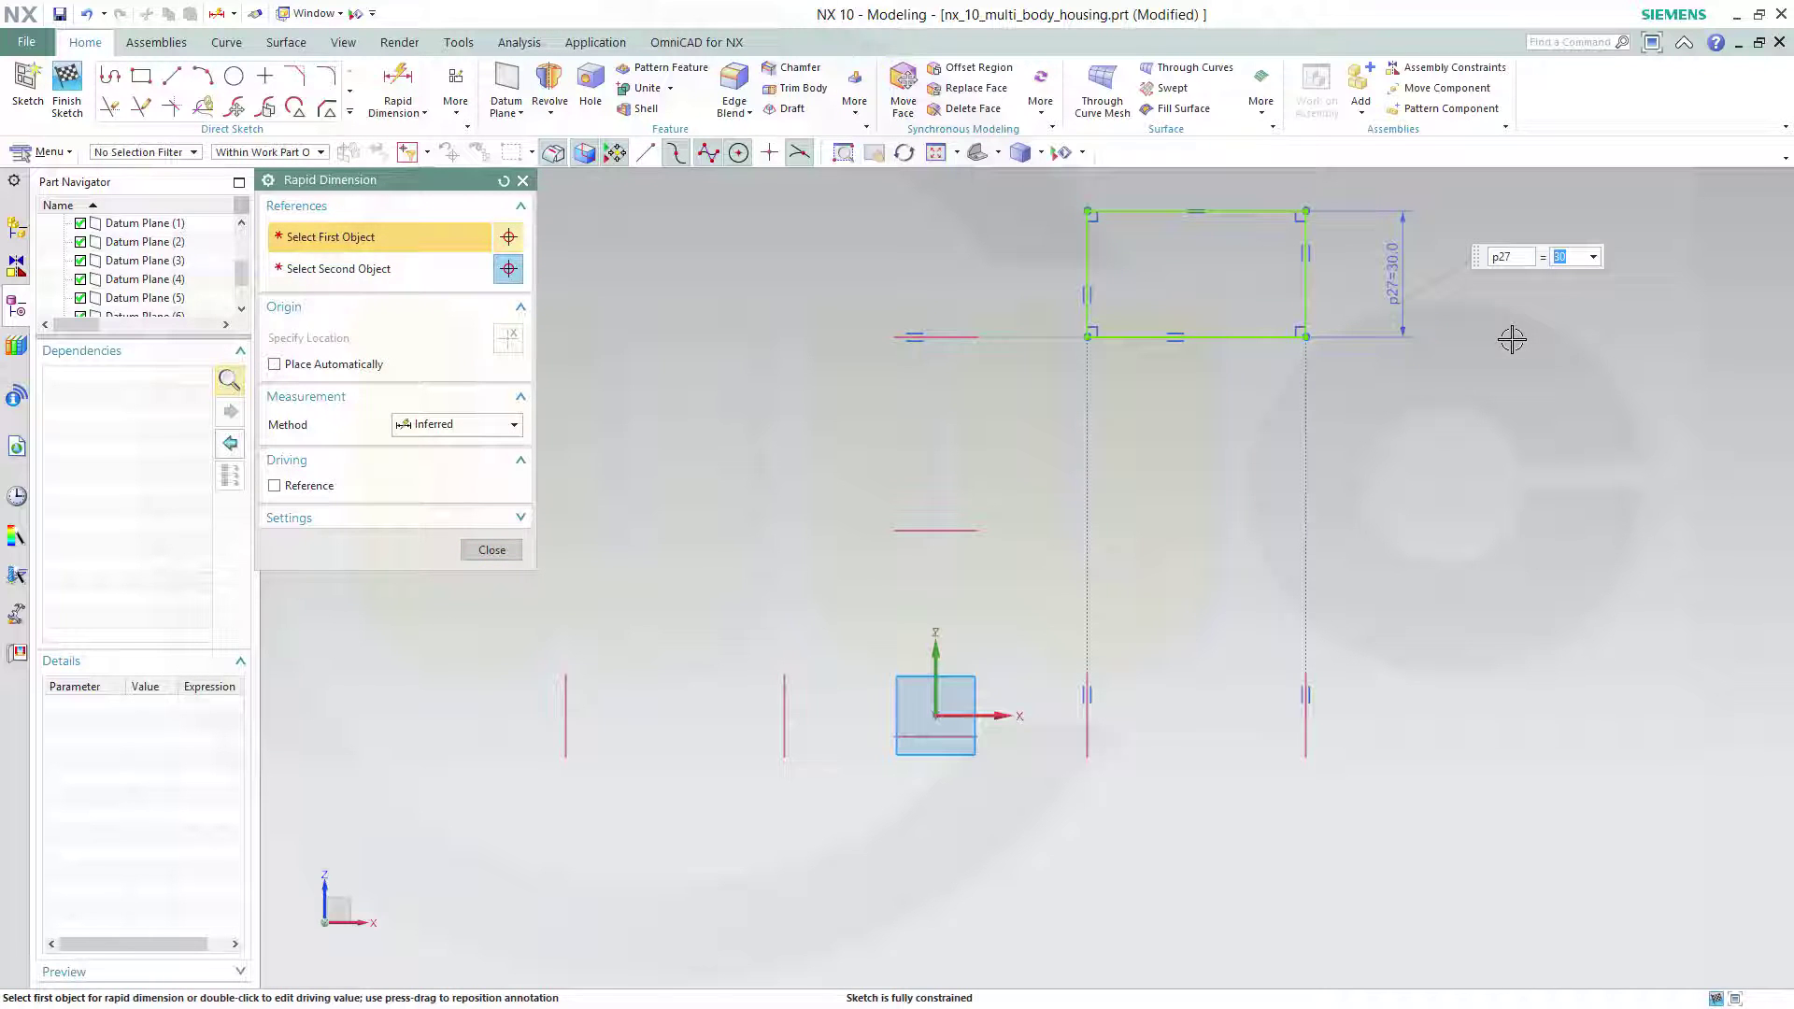
{"action": "type", "text": "47"}
{"action": "key", "text": "Return"}
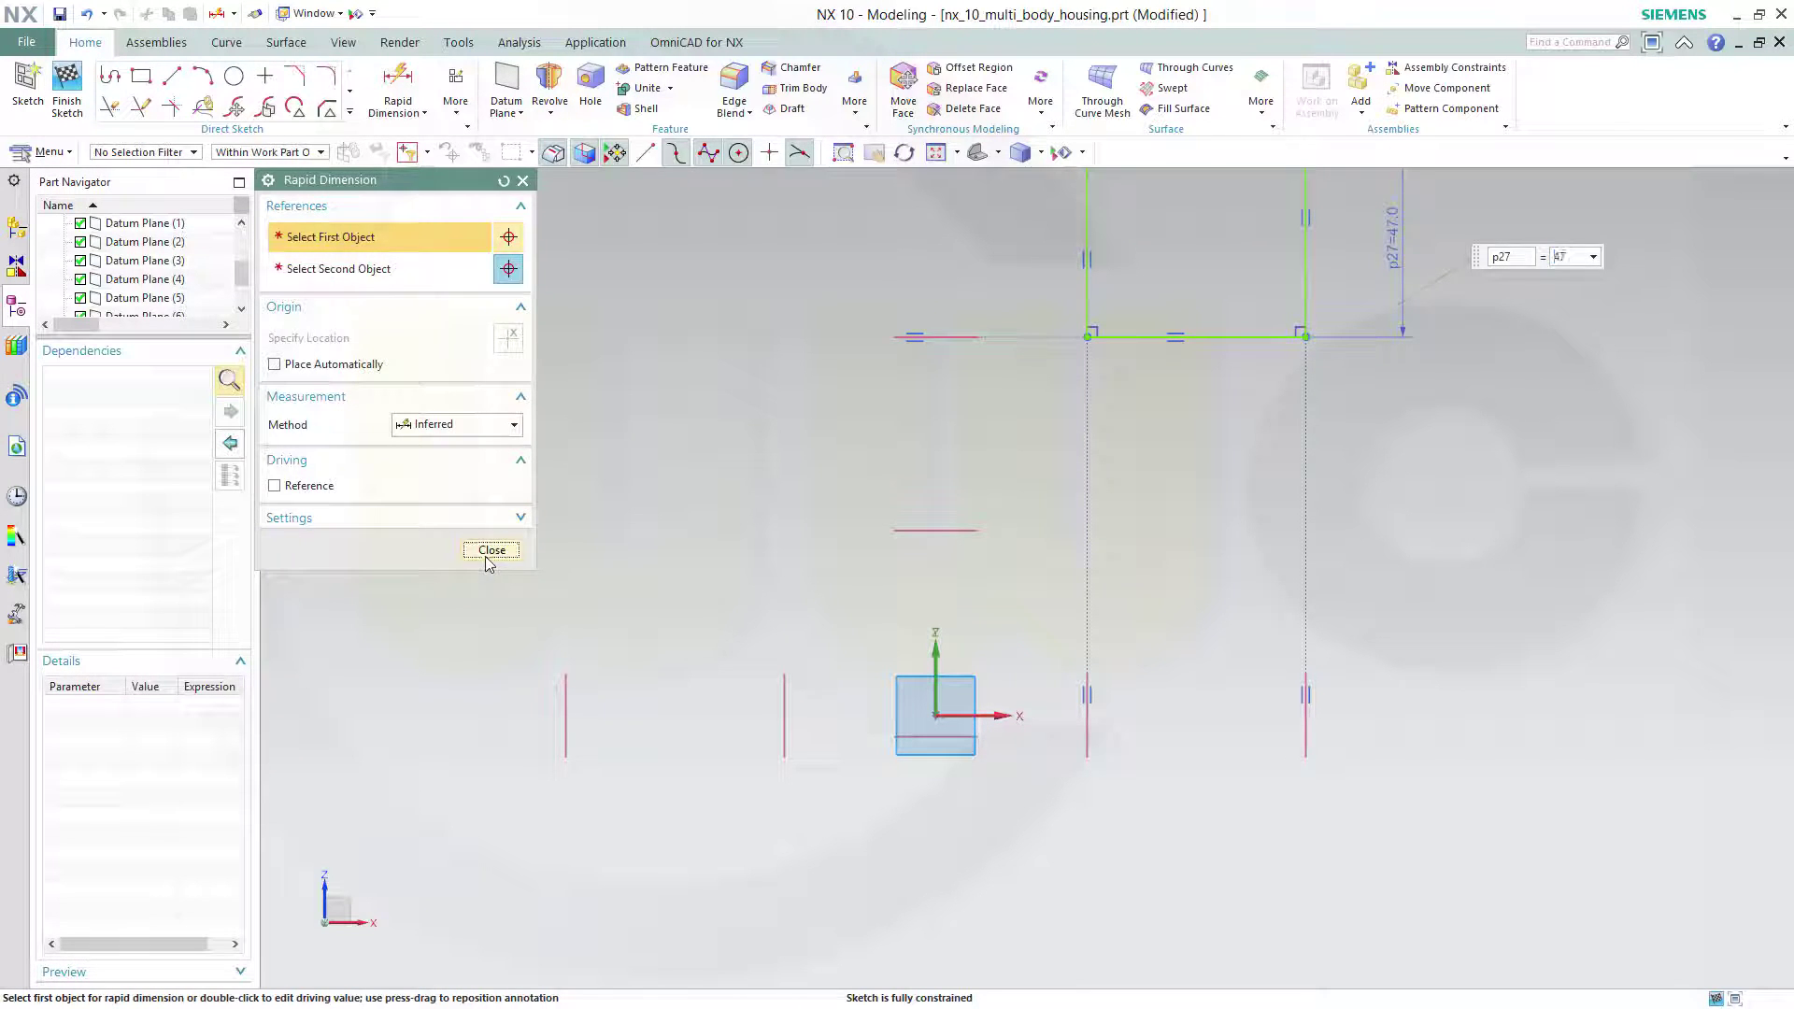
{"action": "left_click", "coordinate": [482, 550]}
{"action": "mouse_move", "coordinate": [1191, 417]}
{"action": "middle_mouse_down", "text": "shift"}
{"action": "mouse_move", "coordinate": [1158, 459]}
{"action": "mouse_move", "coordinate": [1160, 551]}
{"action": "middle_mouse_up", "text": "shift"}
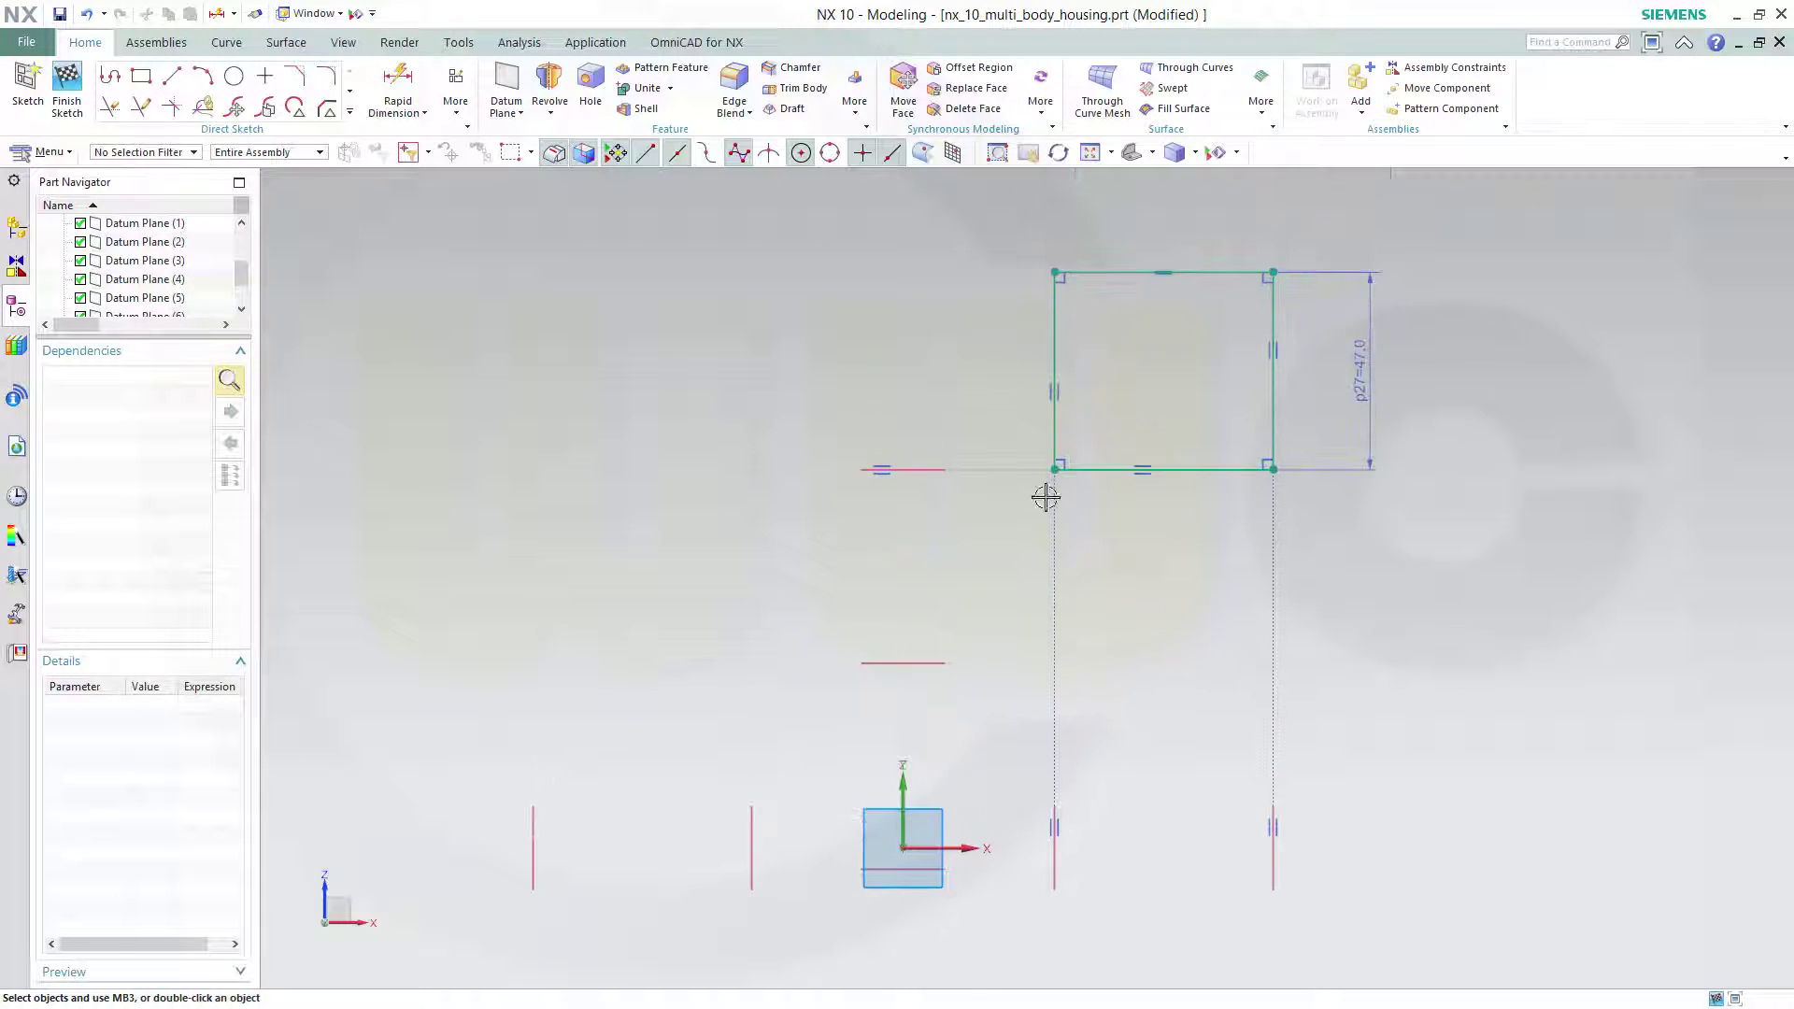
{"action": "left_click", "coordinate": [67, 86]}
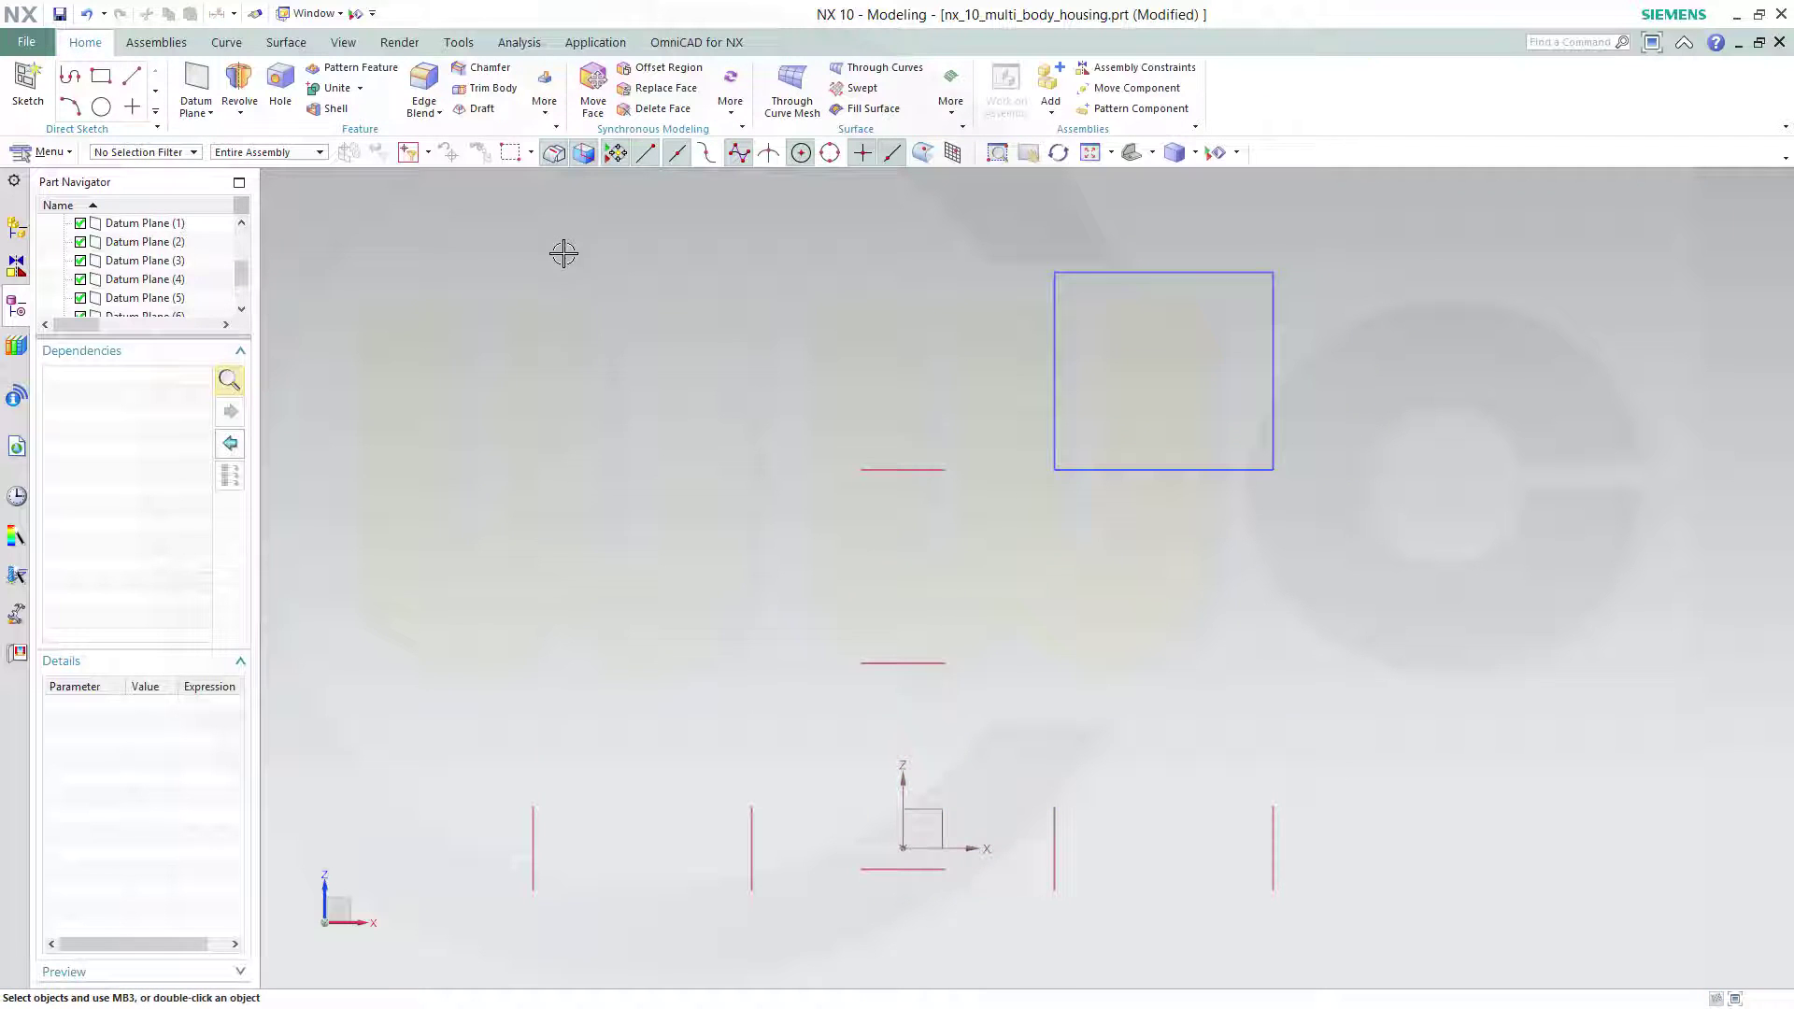
Step: Revolve the rectangle from 0 to 360 degrees about its lower edge as a separate solid with no Boolean
{"action": "left_click", "coordinate": [241, 91]}
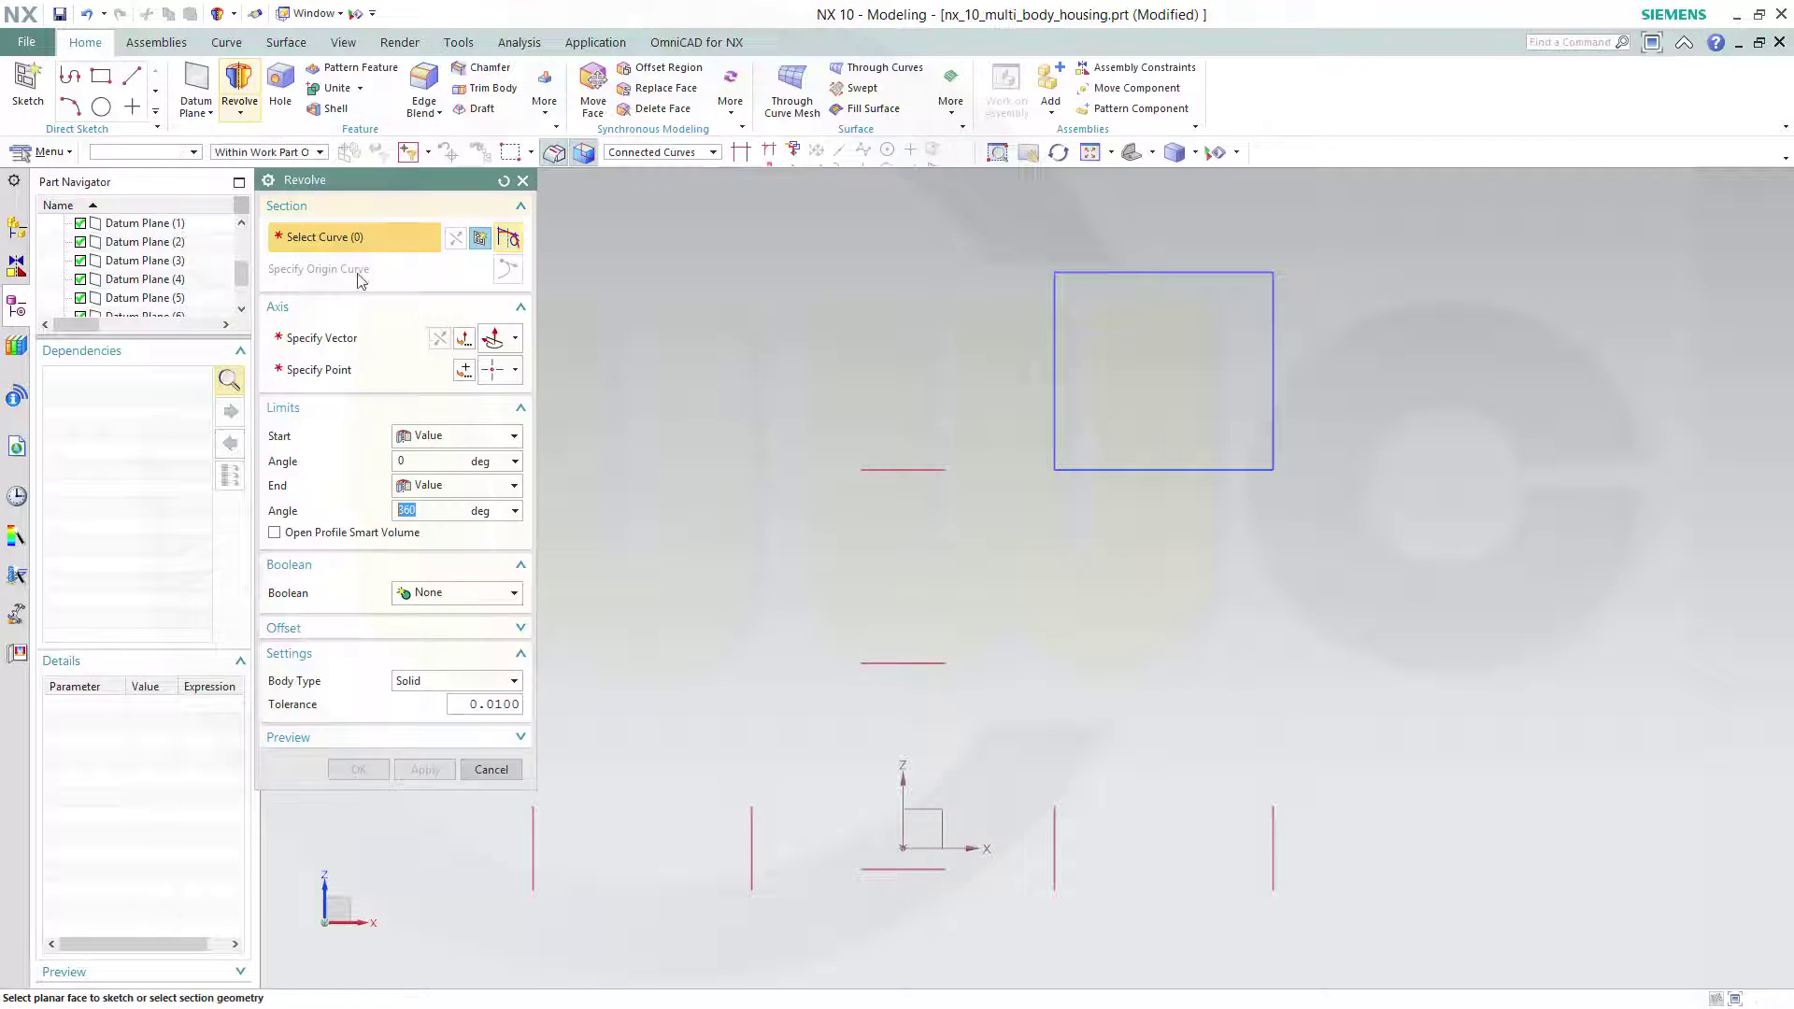
{"action": "left_click", "coordinate": [1054, 344]}
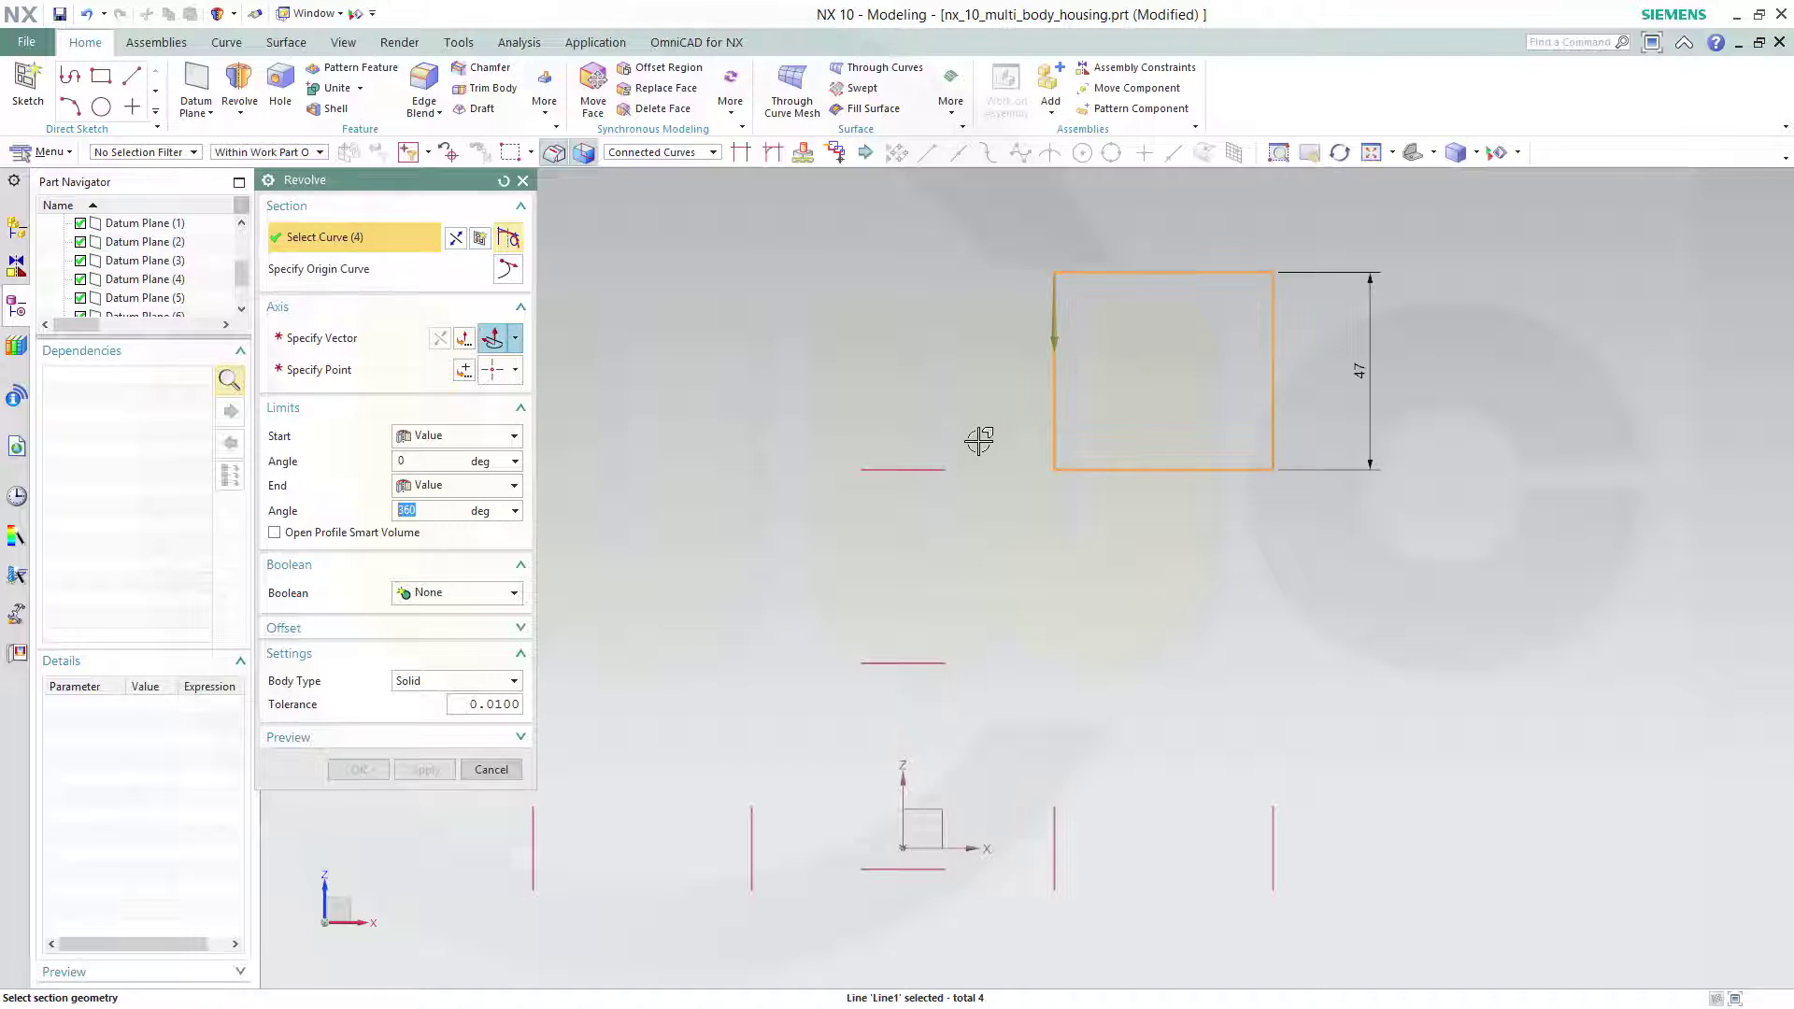
{"action": "left_click", "coordinate": [321, 340]}
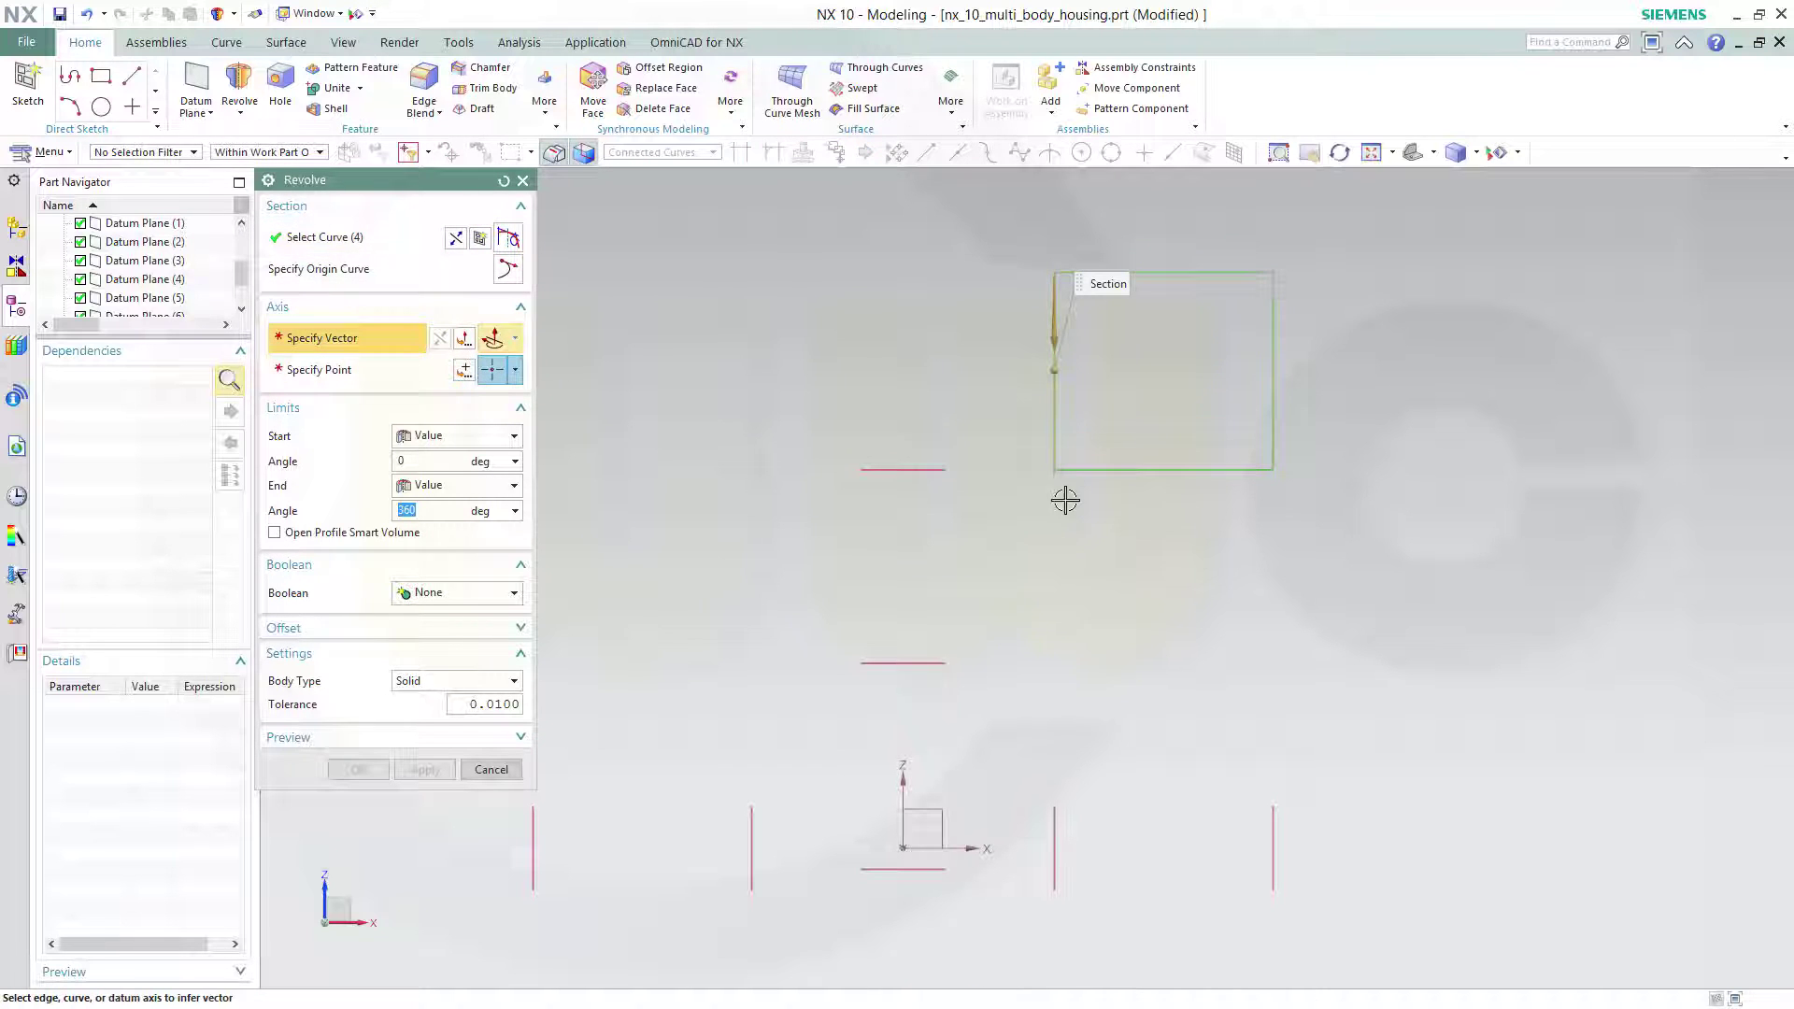
{"action": "left_click", "coordinate": [1102, 470]}
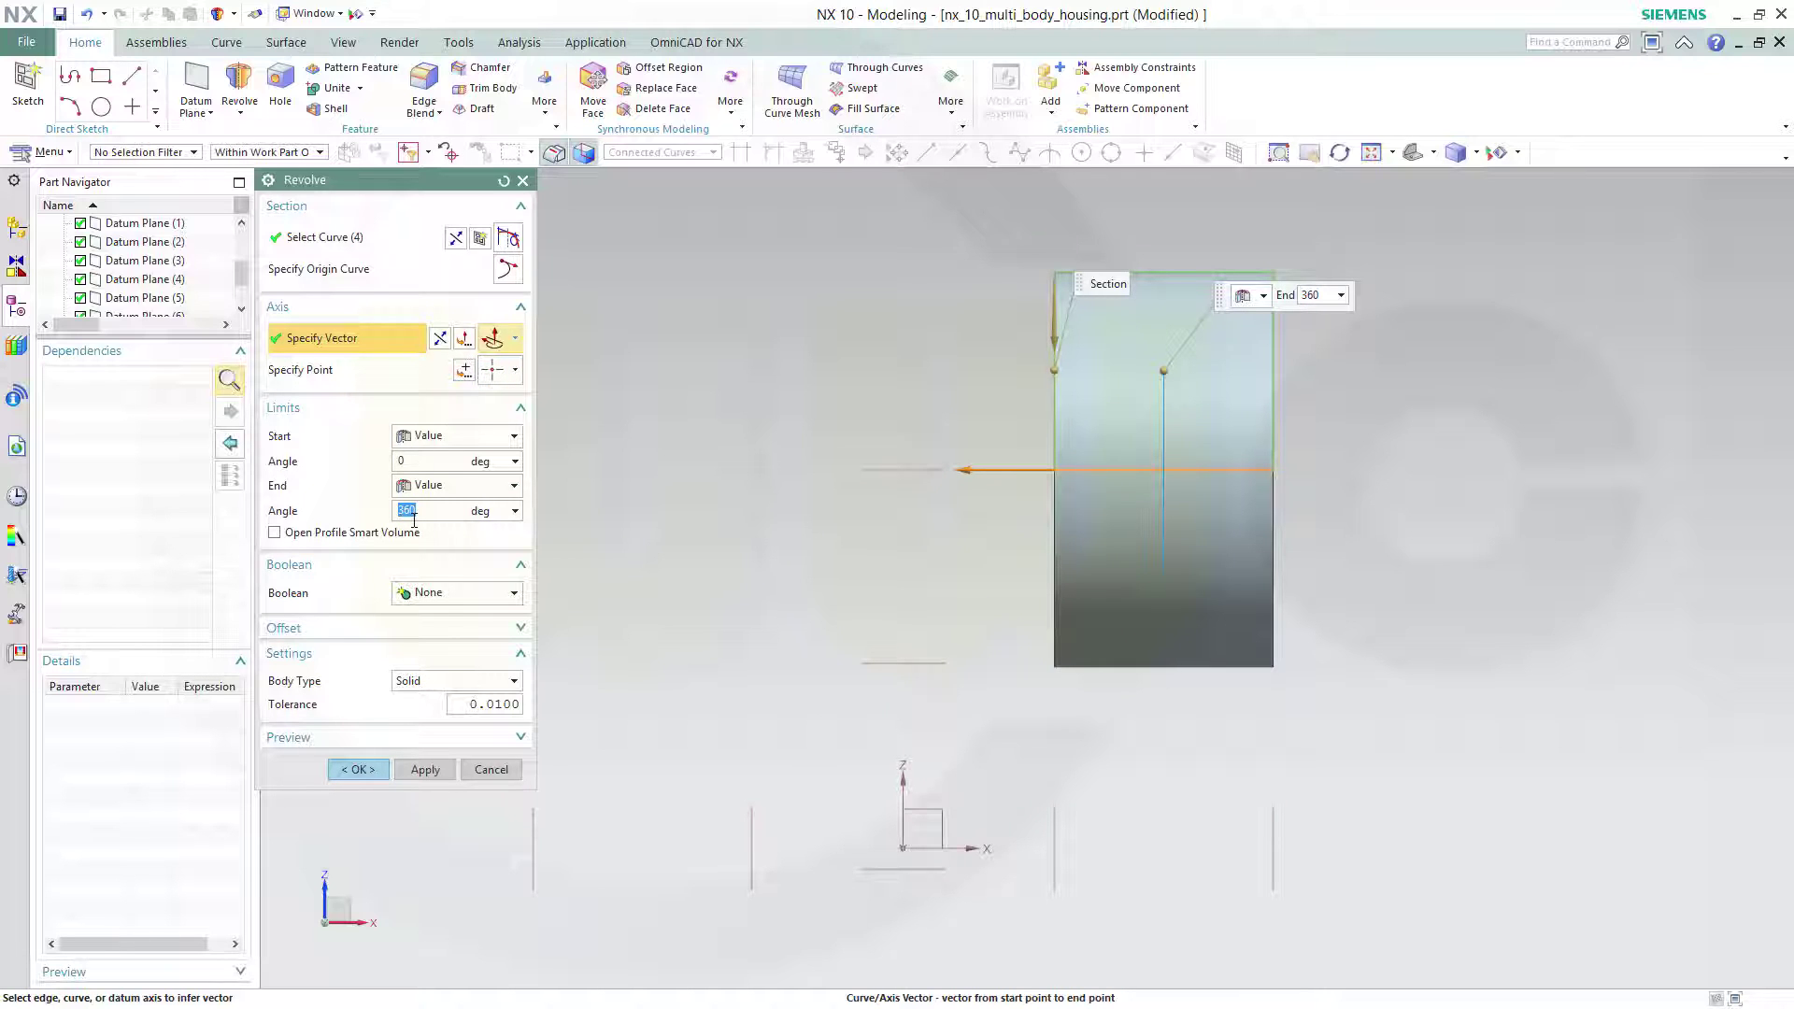
{"action": "left_click", "coordinate": [359, 772]}
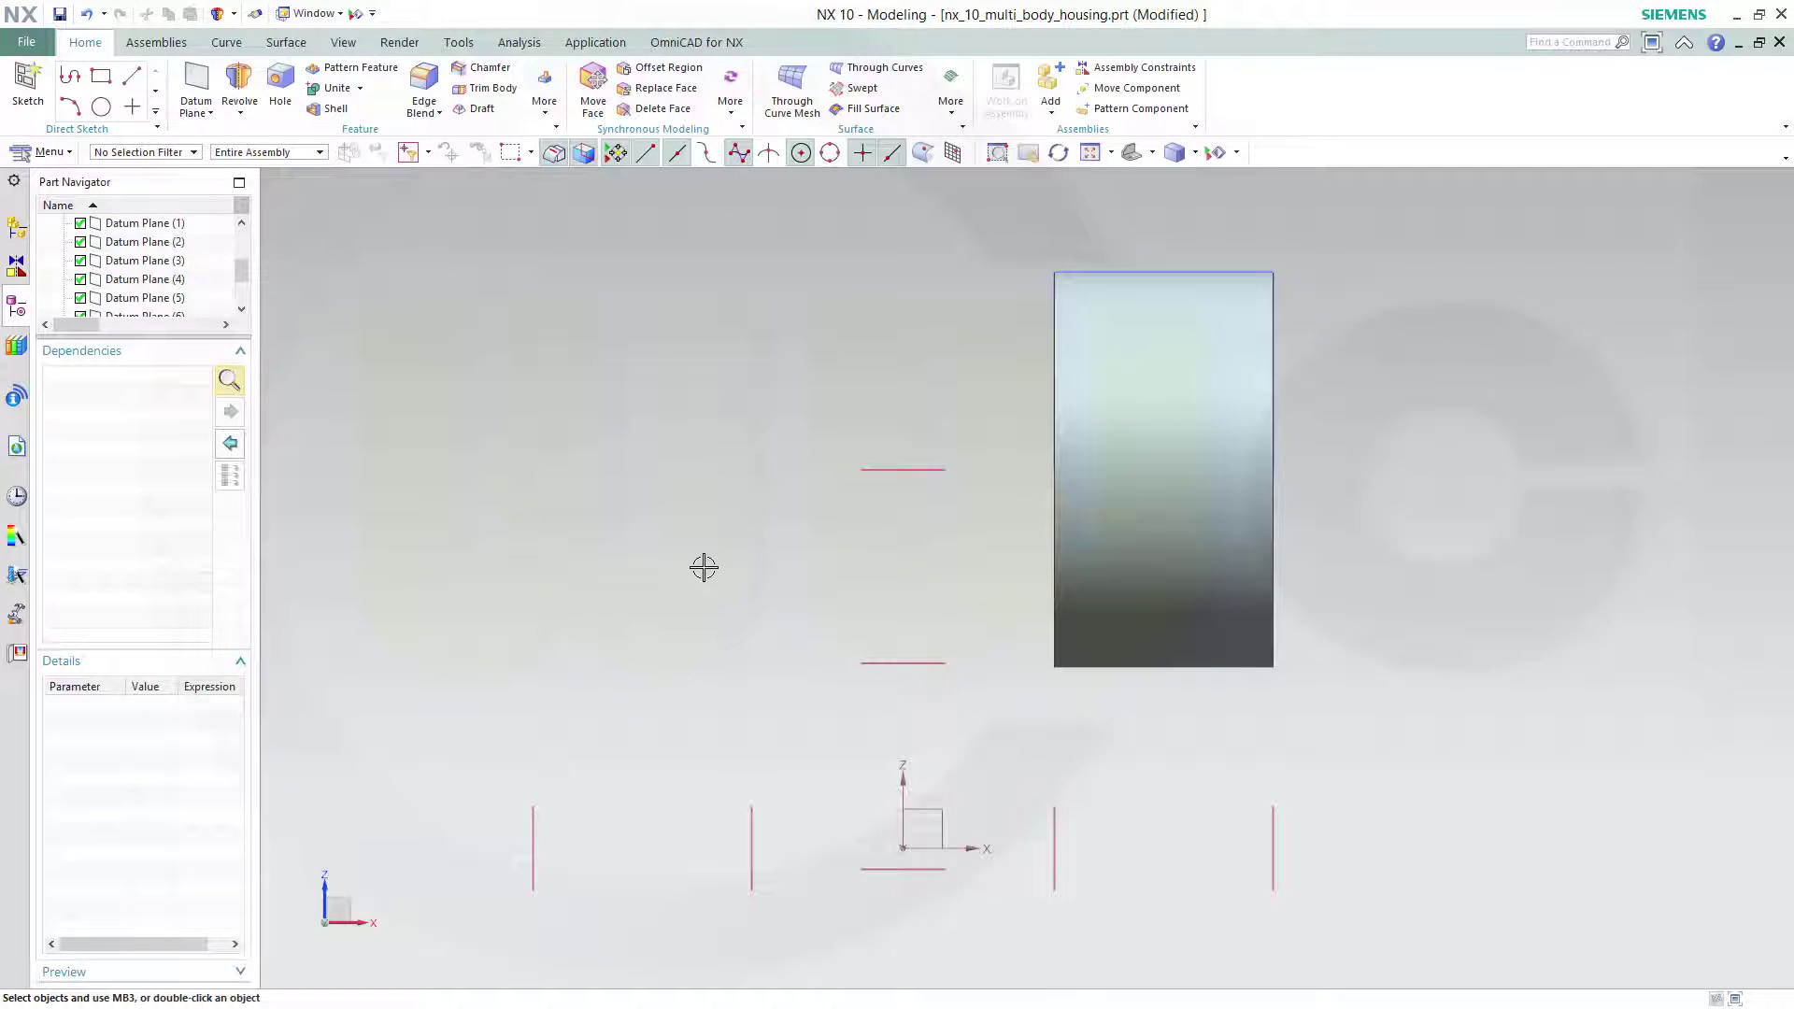
Step: Hide the sketch used for the revolved body
{"action": "left_click_drag", "start_coordinate": [239, 276], "coordinate": [249, 316]}
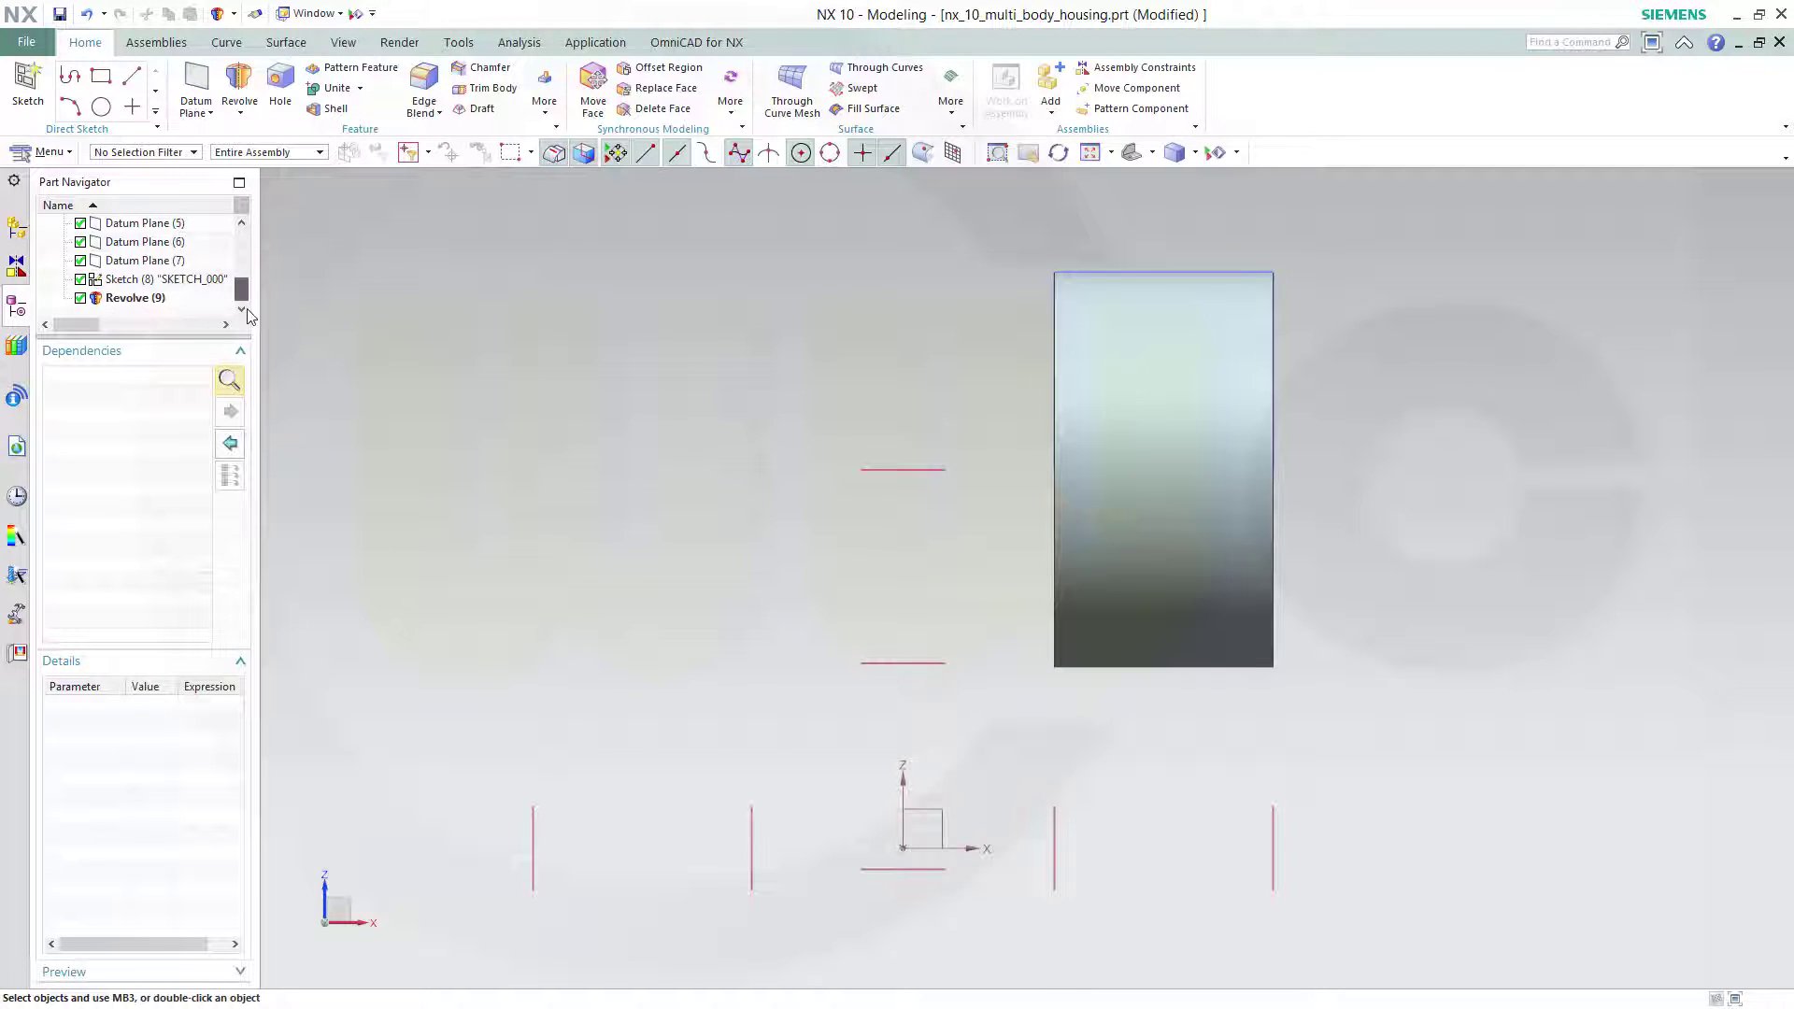
{"action": "right_click", "coordinate": [124, 290]}
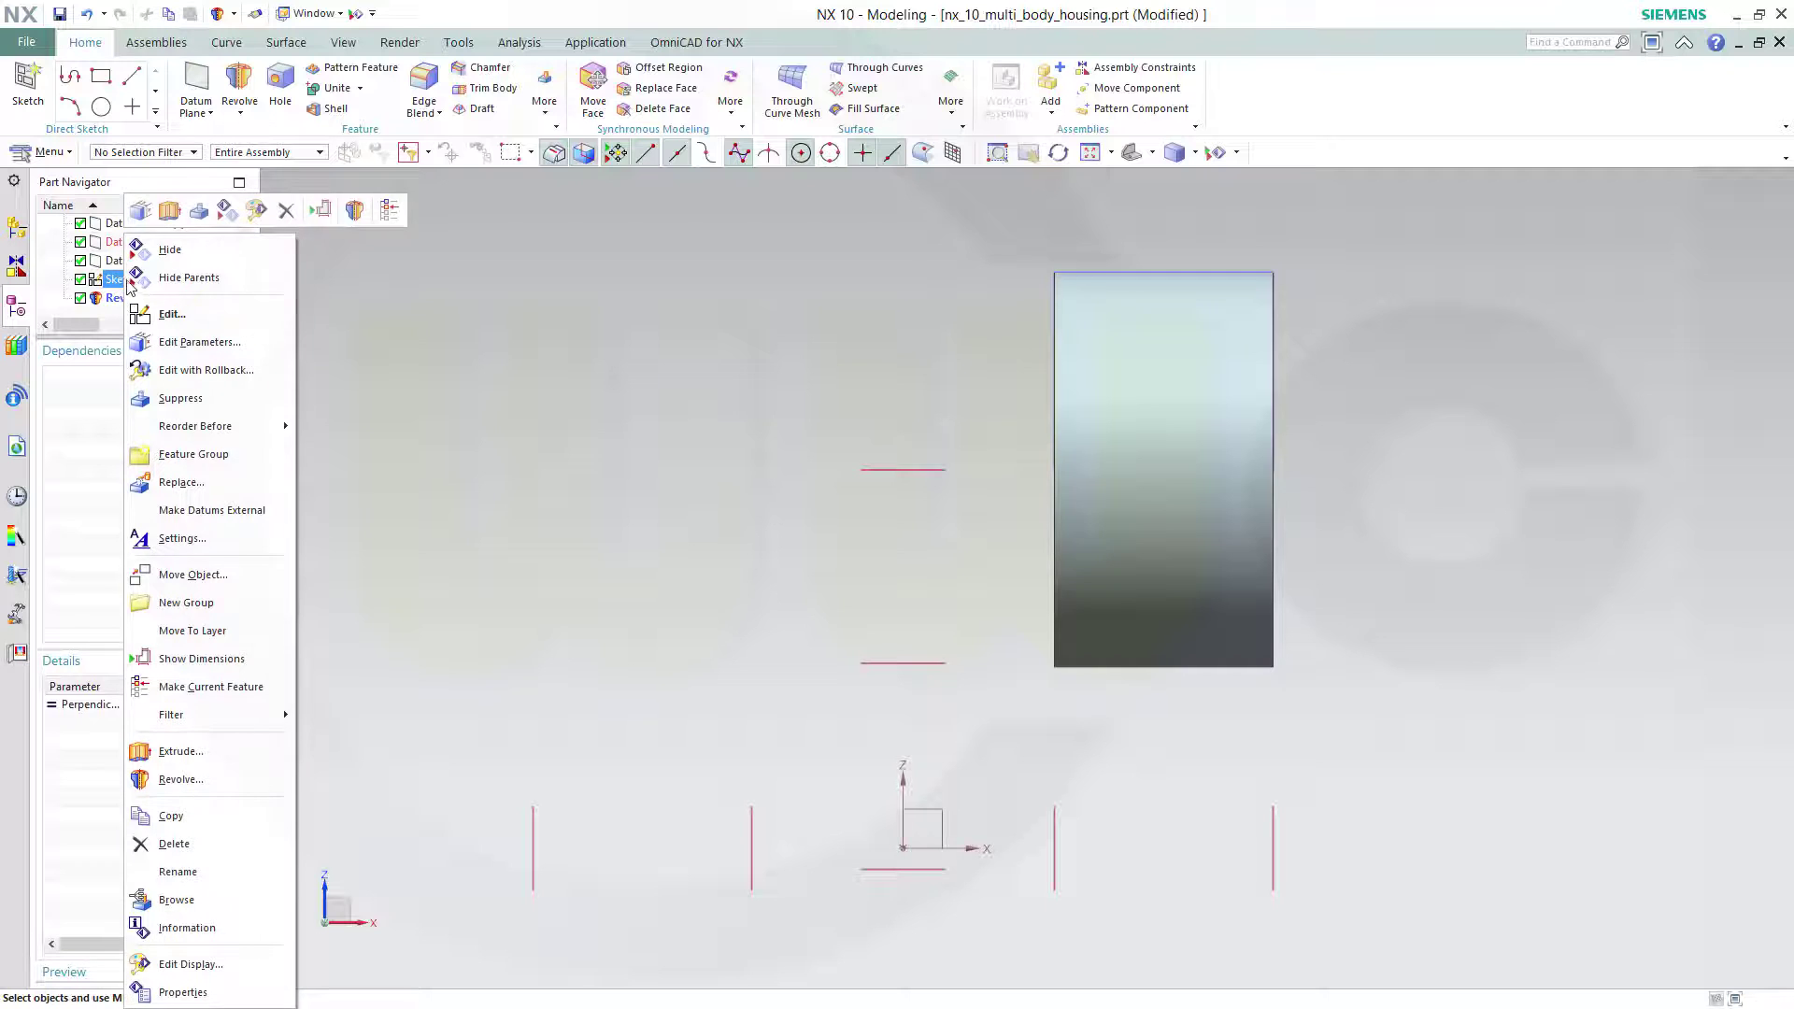
{"action": "left_click", "coordinate": [178, 245]}
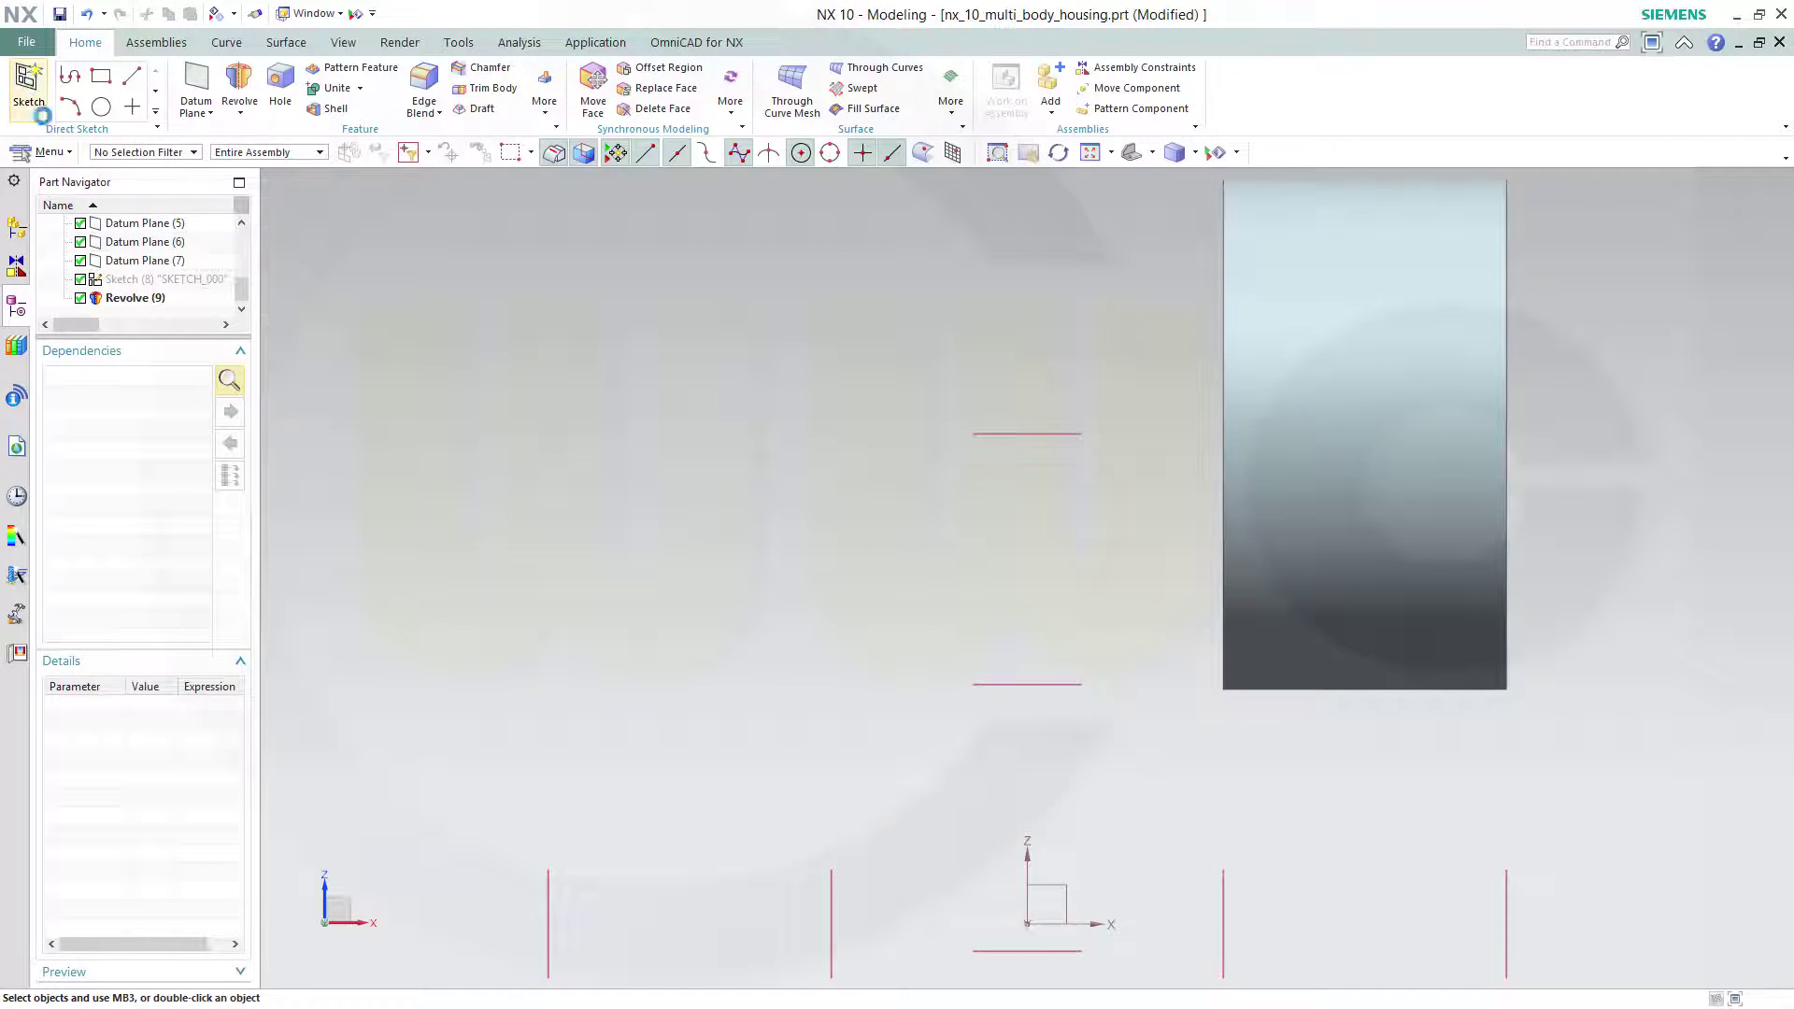
Step: Start a new sketch on the XZ plane of the datum coordinate system with horizontal reference orientation
{"action": "left_click", "coordinate": [28, 85]}
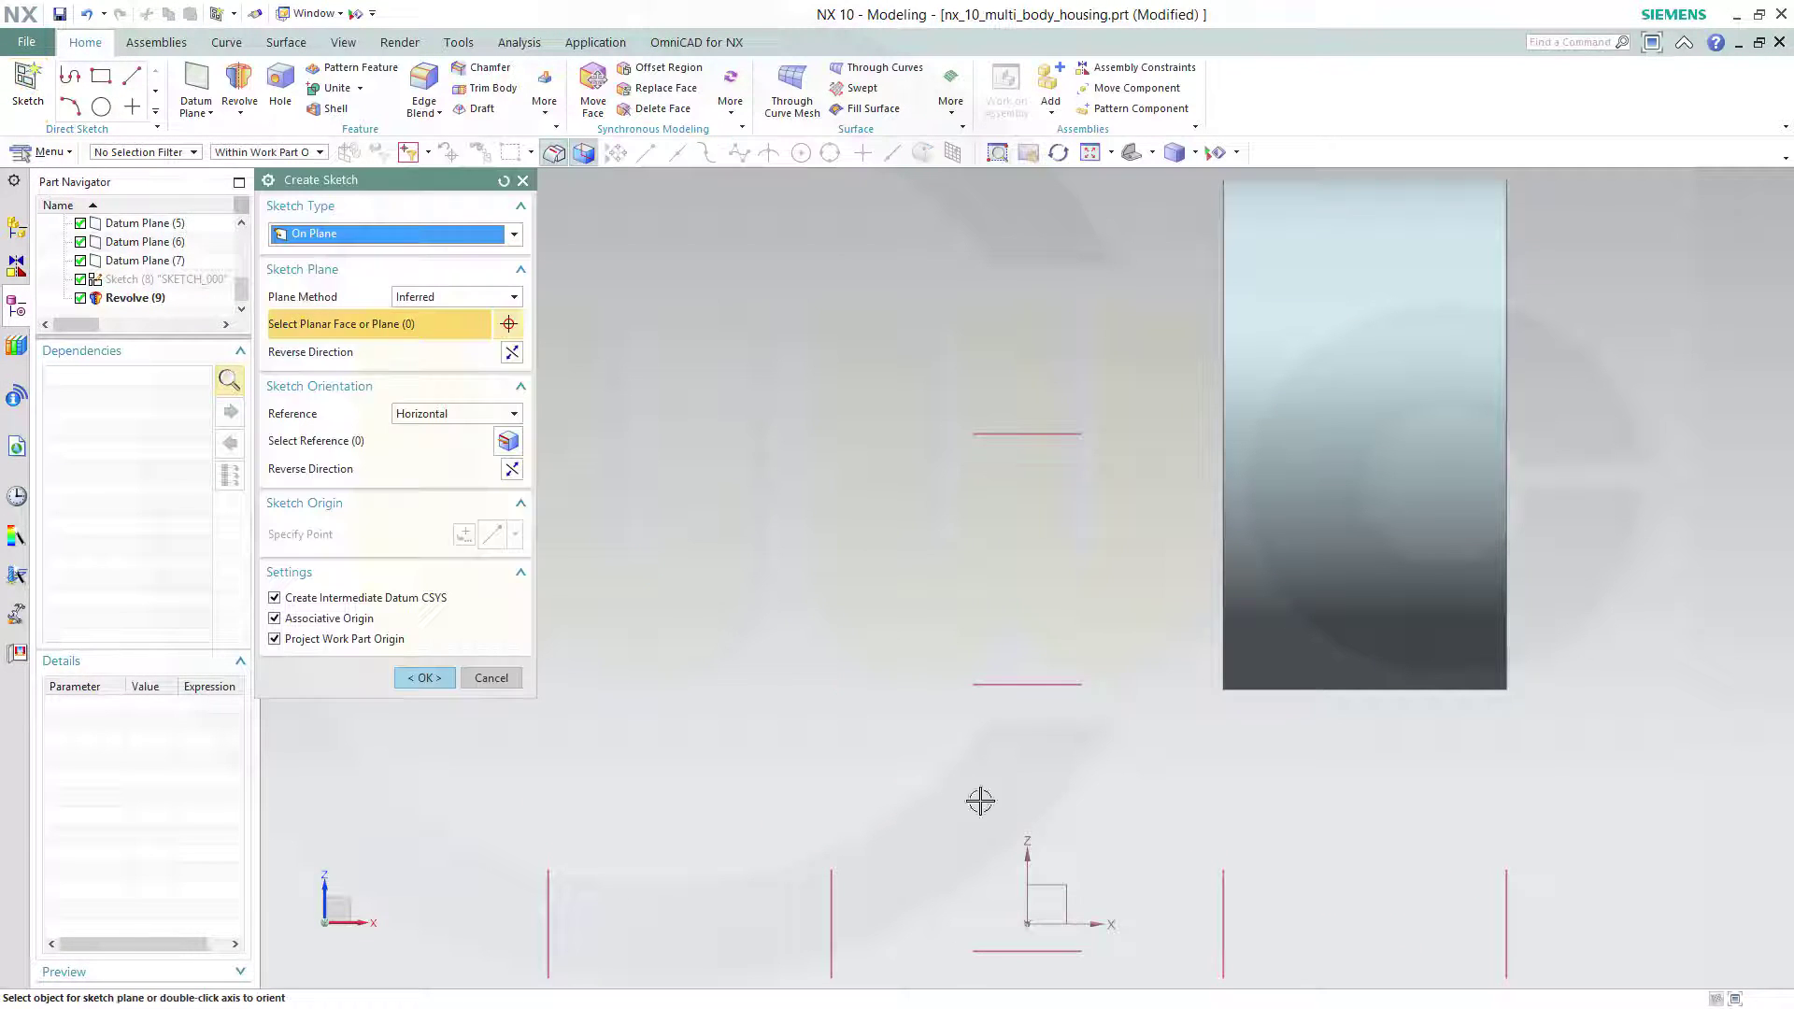
{"action": "left_click", "coordinate": [1045, 899]}
{"action": "left_click", "coordinate": [423, 678]}
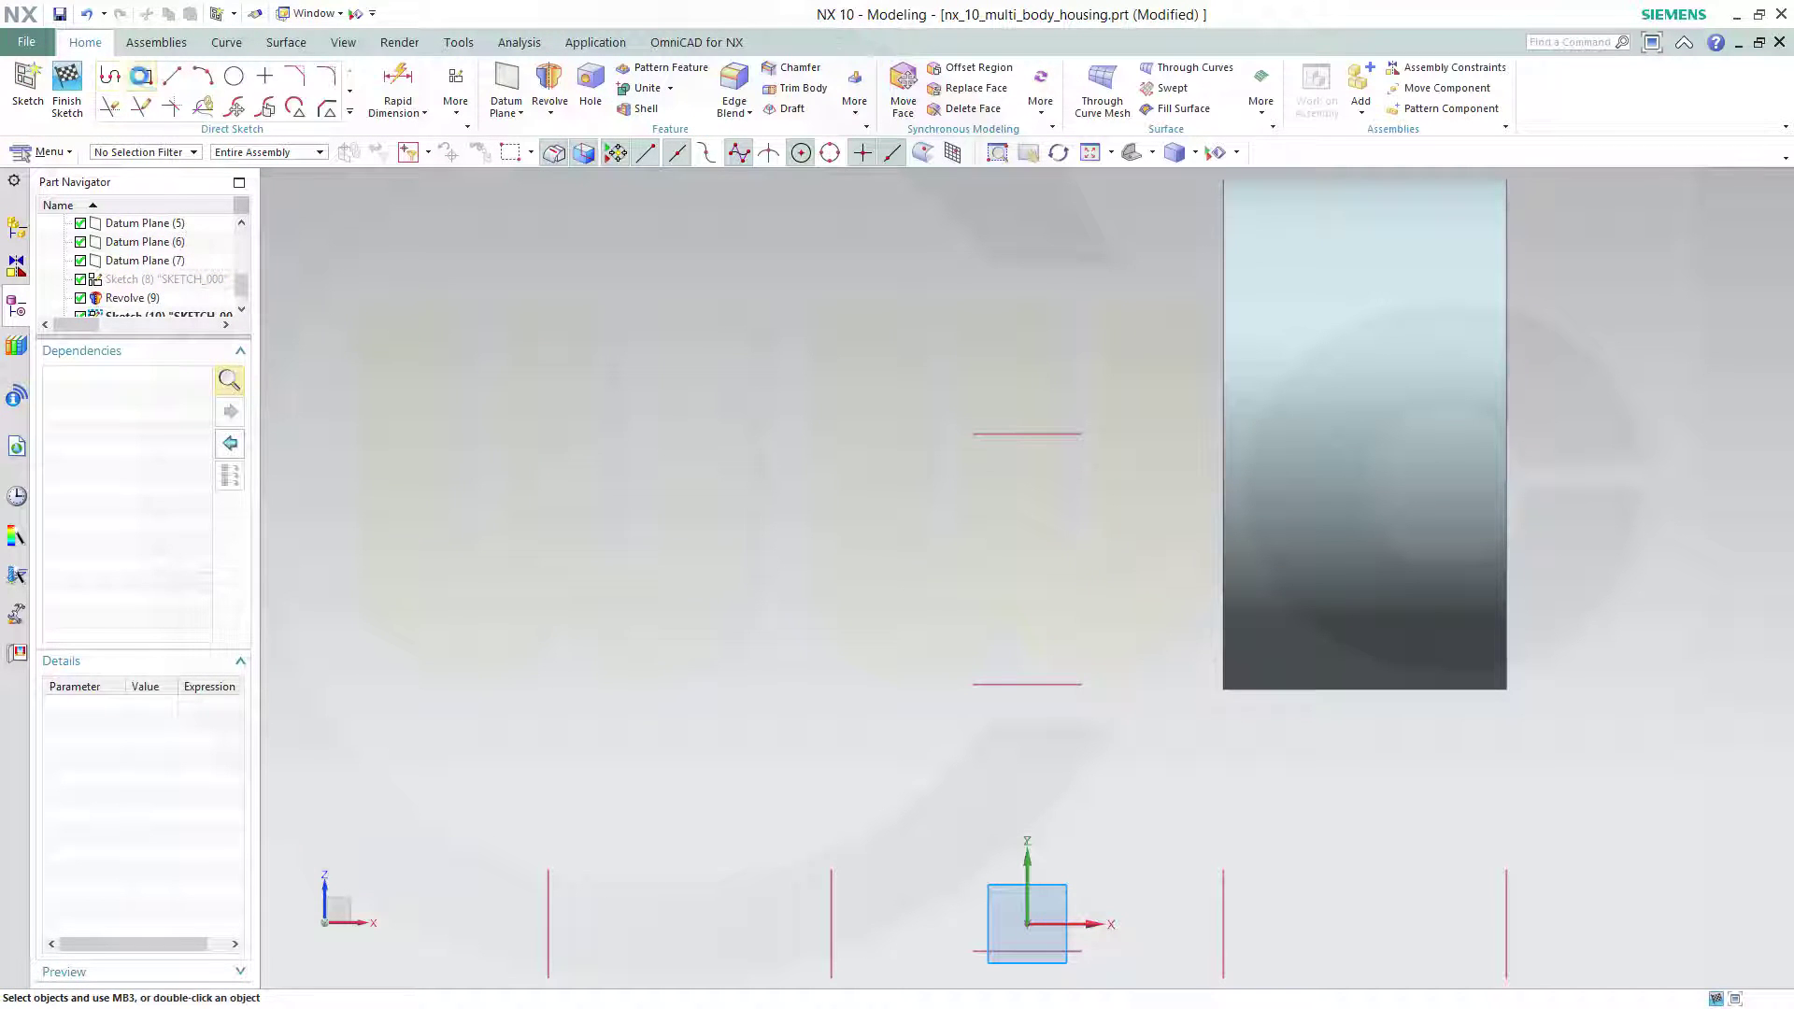
Step: Sketch a two-point rectangle about 32 mm high on the negative X side, above the highest datum plane and roughly between the two vertical ones
{"action": "left_click", "coordinate": [141, 76]}
{"action": "left_click", "coordinate": [538, 227]}
{"action": "left_click", "coordinate": [816, 400]}
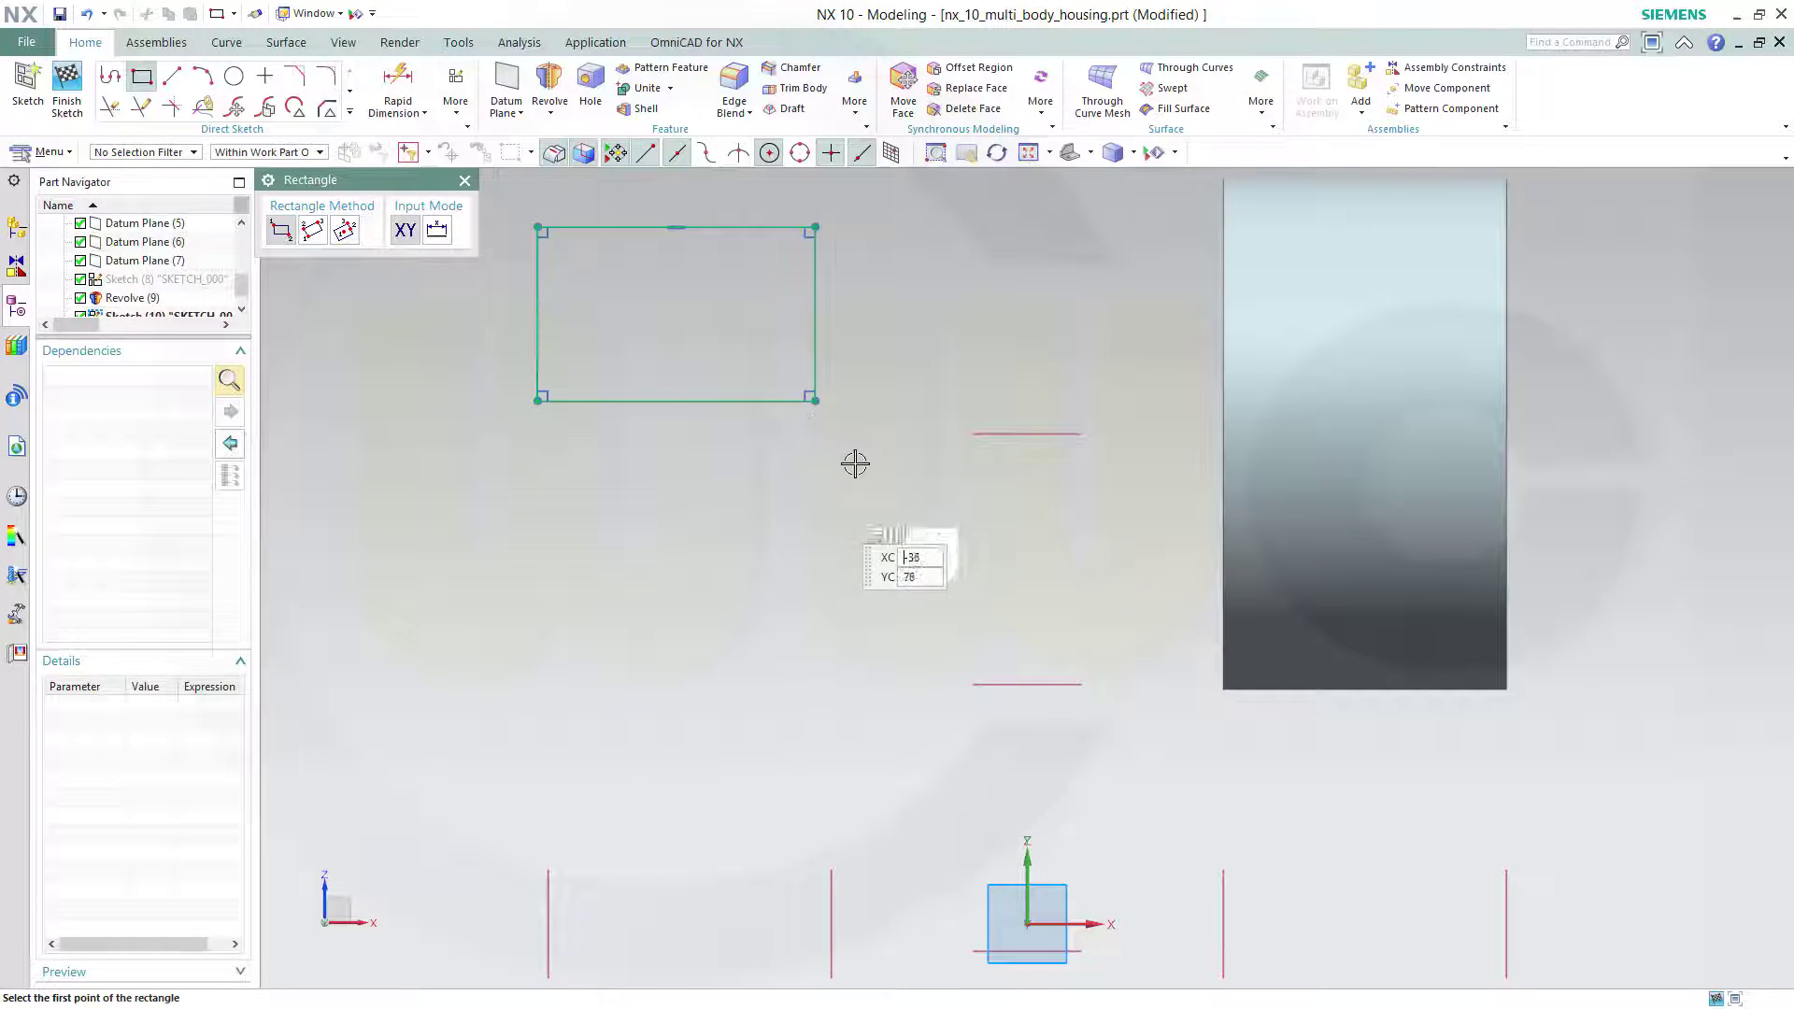
{"action": "key", "text": "Escape"}
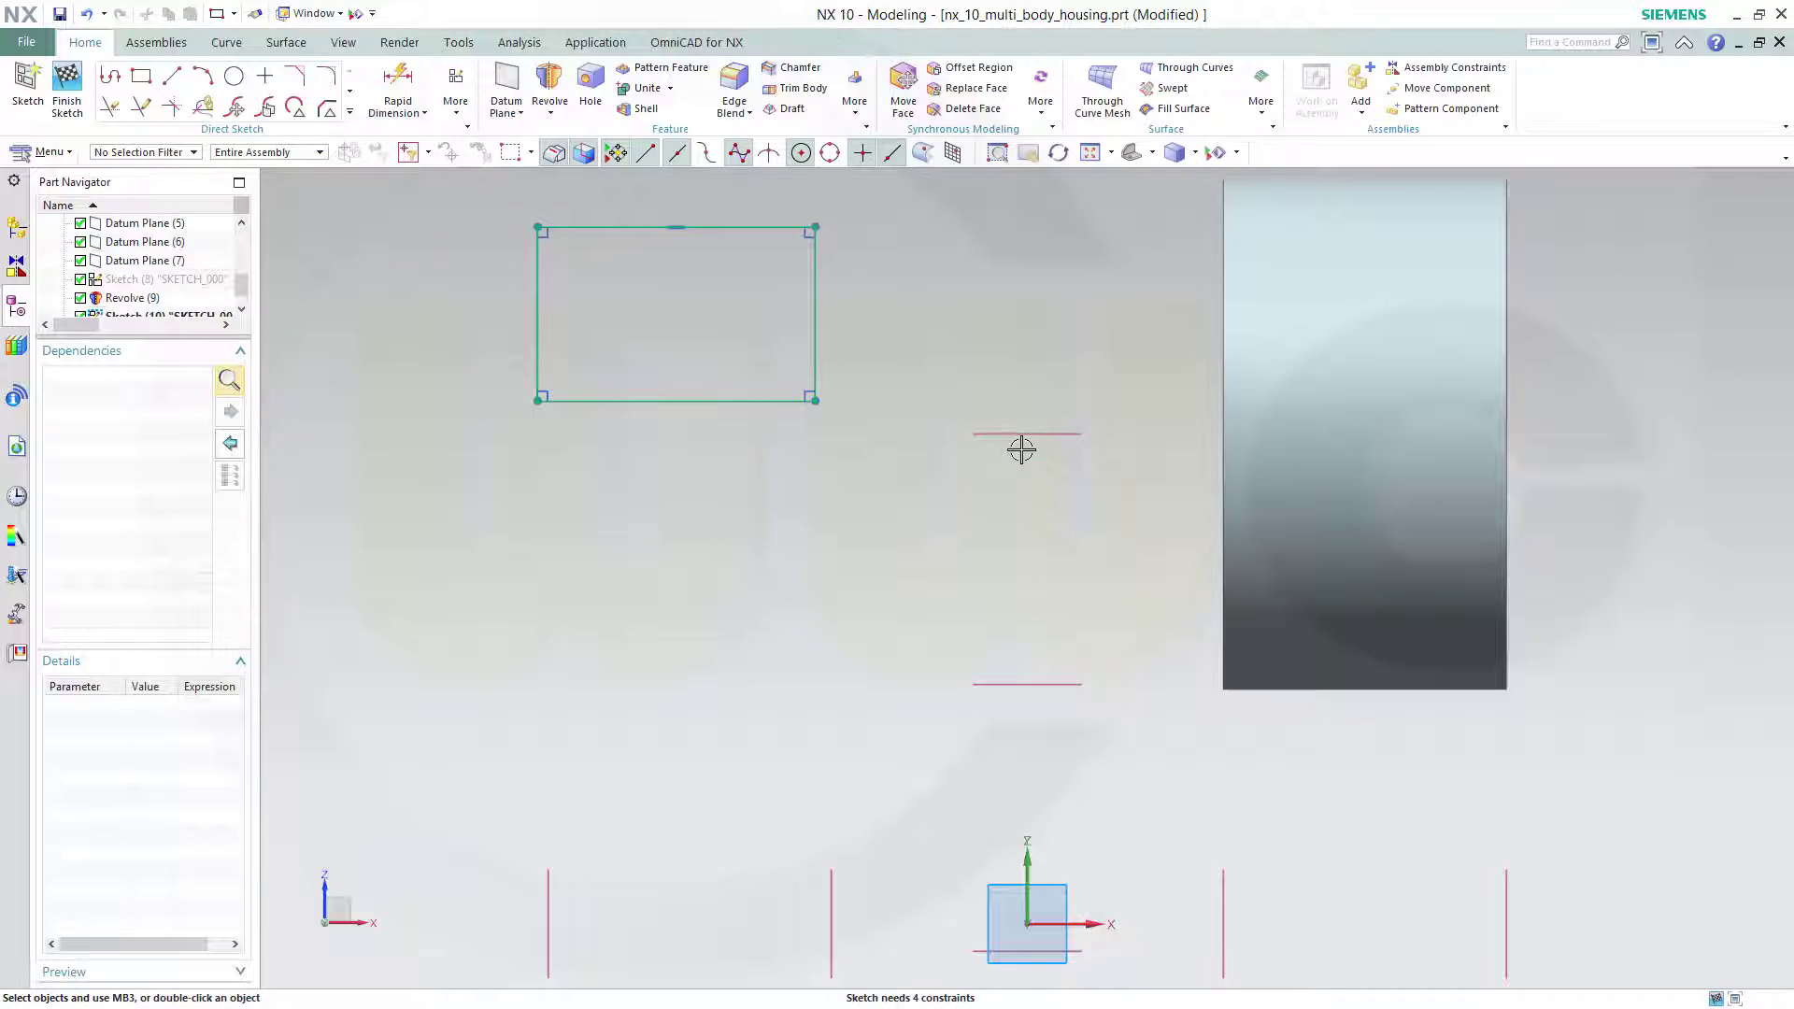
Step: Constrain the new rectangle's lower edge collinear with the highest datum plane
{"action": "left_click", "coordinate": [989, 433]}
{"action": "left_click", "coordinate": [758, 401]}
{"action": "left_click", "coordinate": [940, 375]}
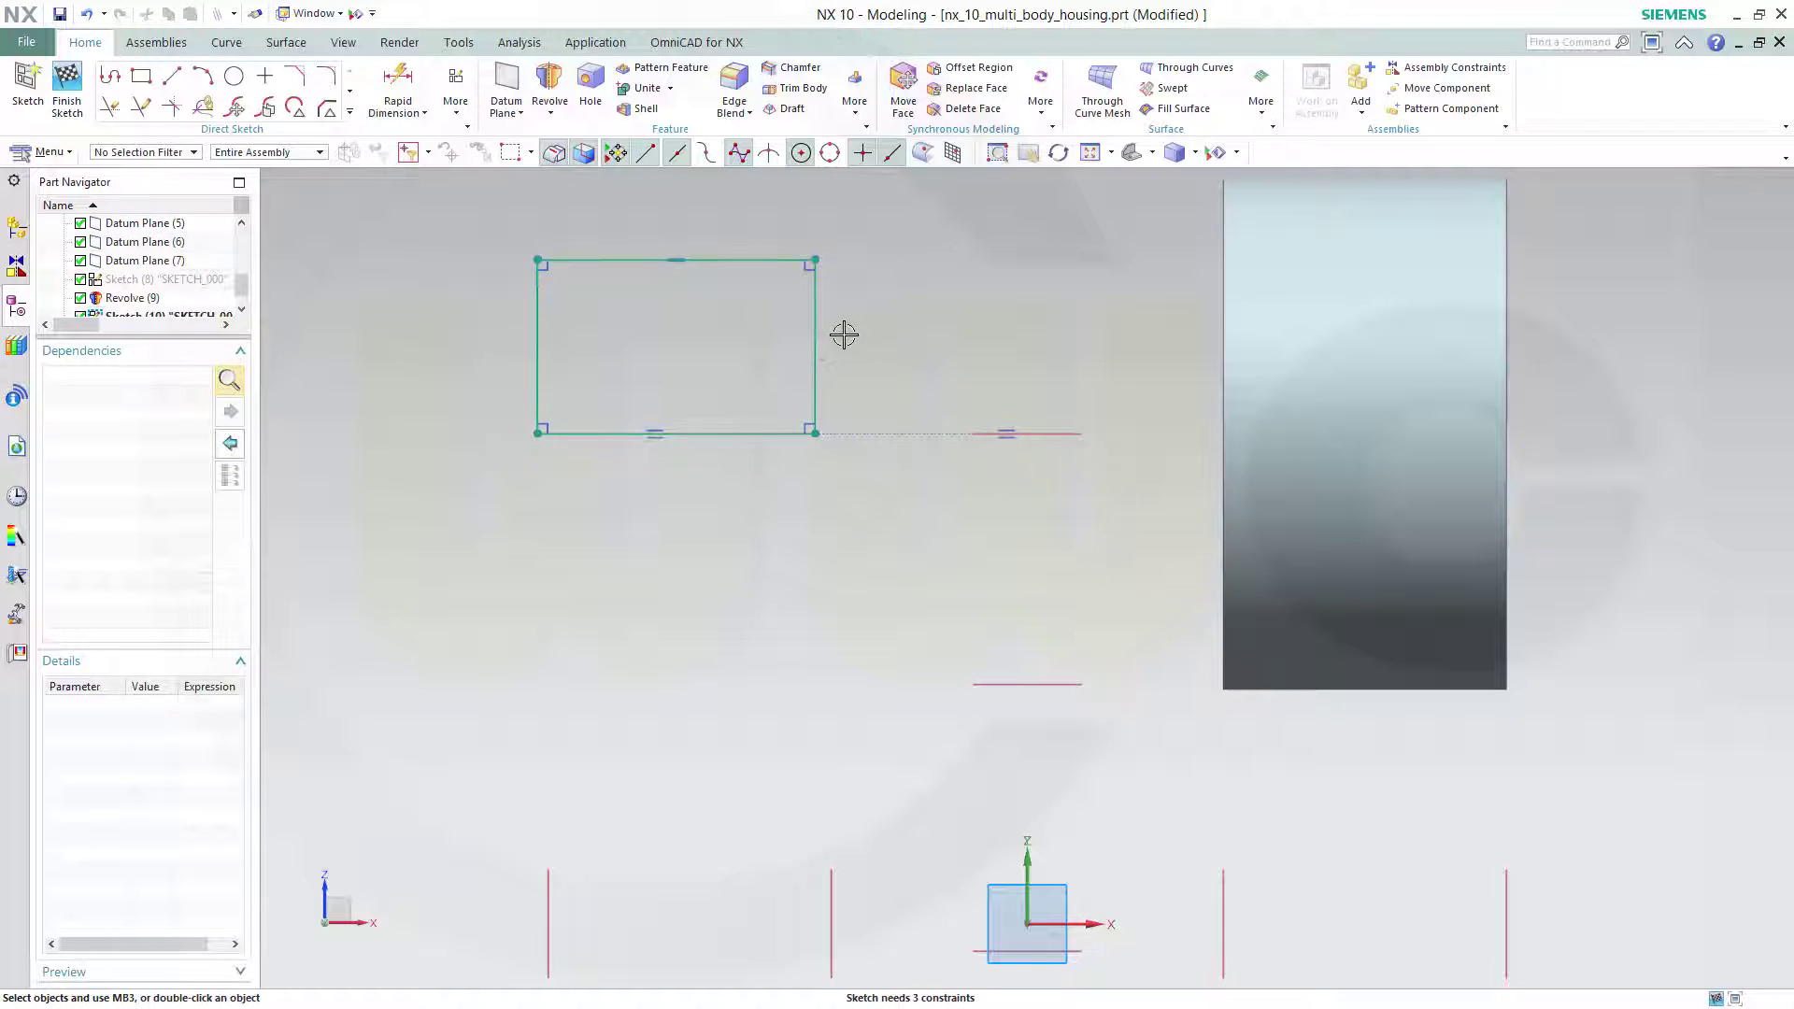
Step: Constrain the rectangle's right and left edges collinear with the inner and outer vertical datum planes on the negative X side
{"action": "left_click", "coordinate": [816, 327]}
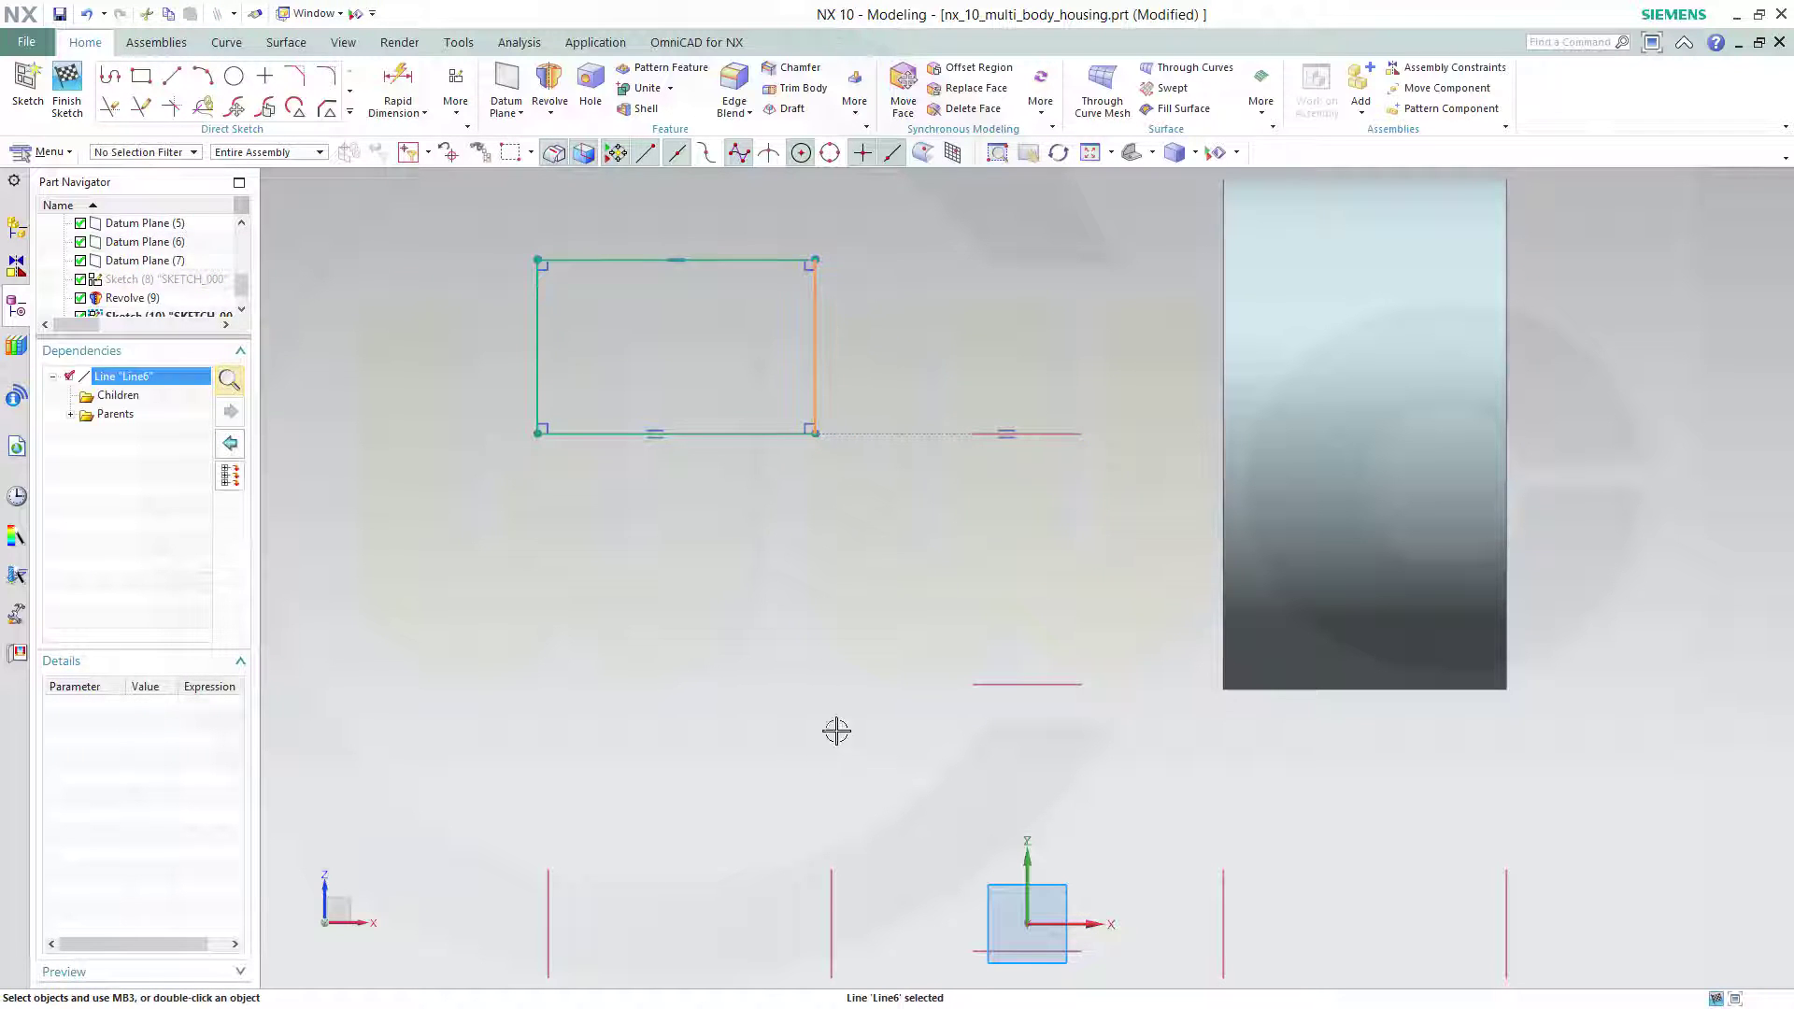
{"action": "left_click", "coordinate": [829, 875]}
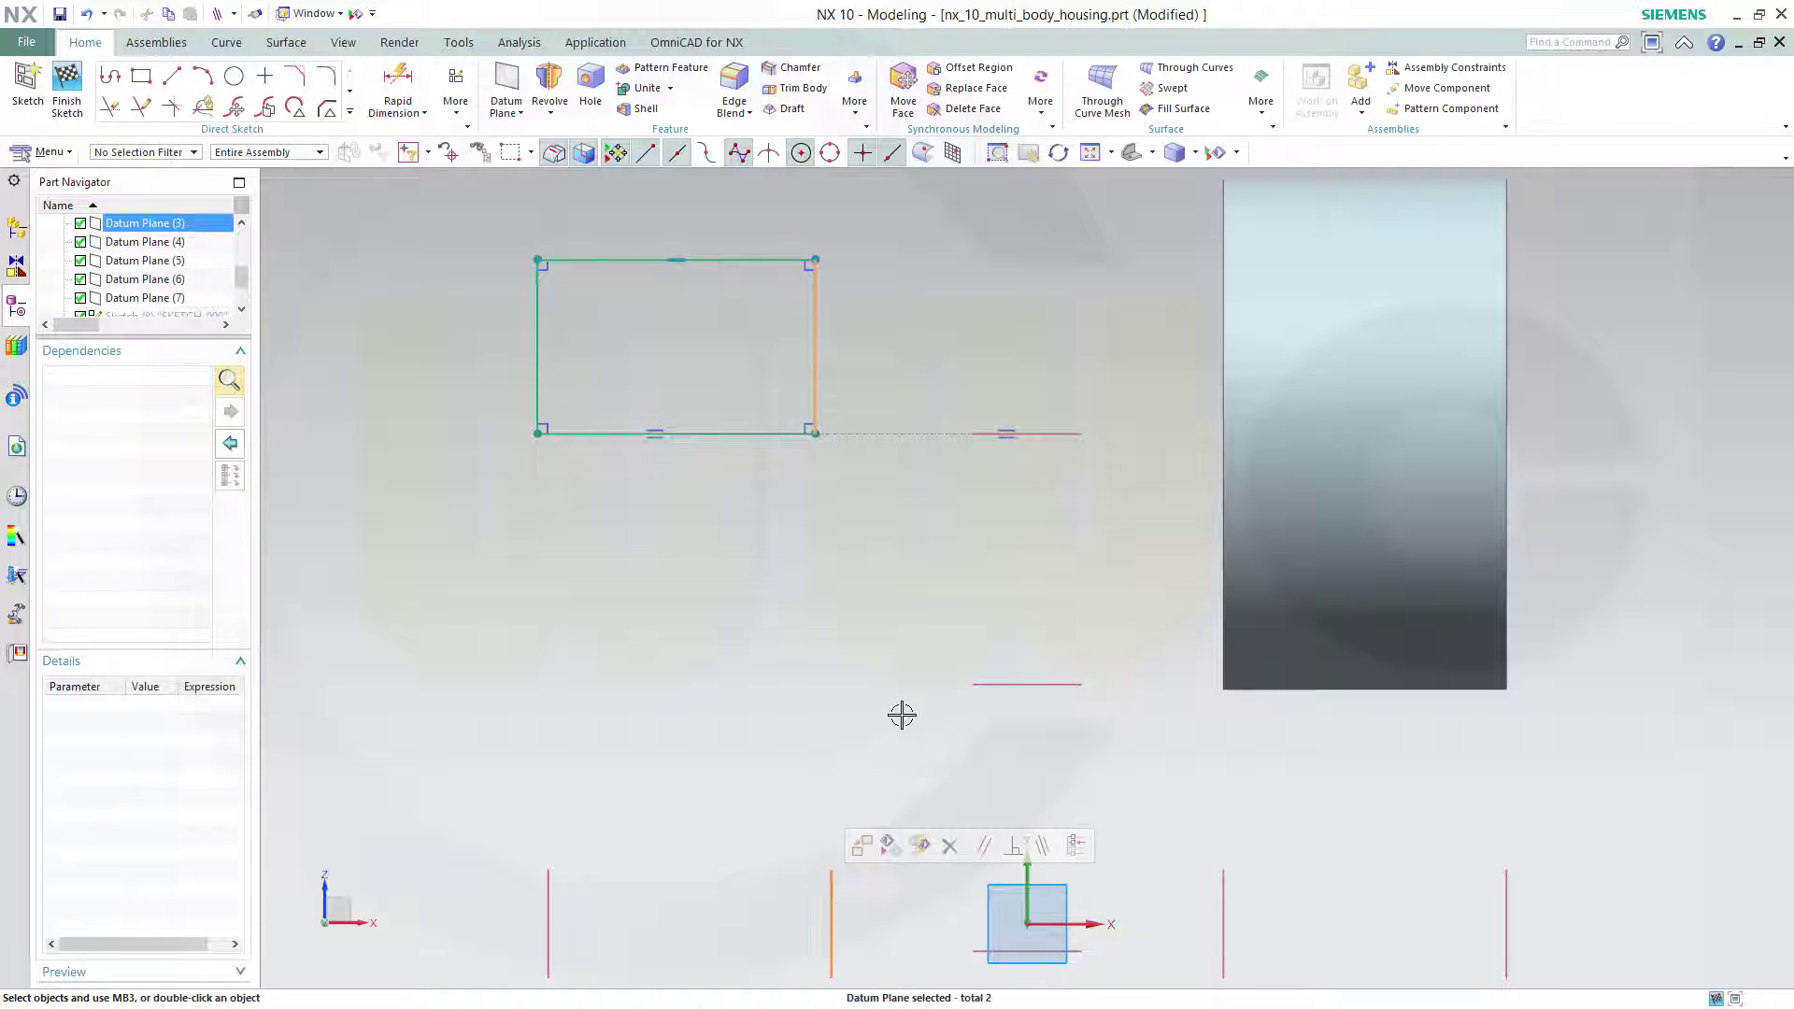
{"action": "left_click", "coordinate": [1044, 847]}
{"action": "left_click", "coordinate": [538, 370]}
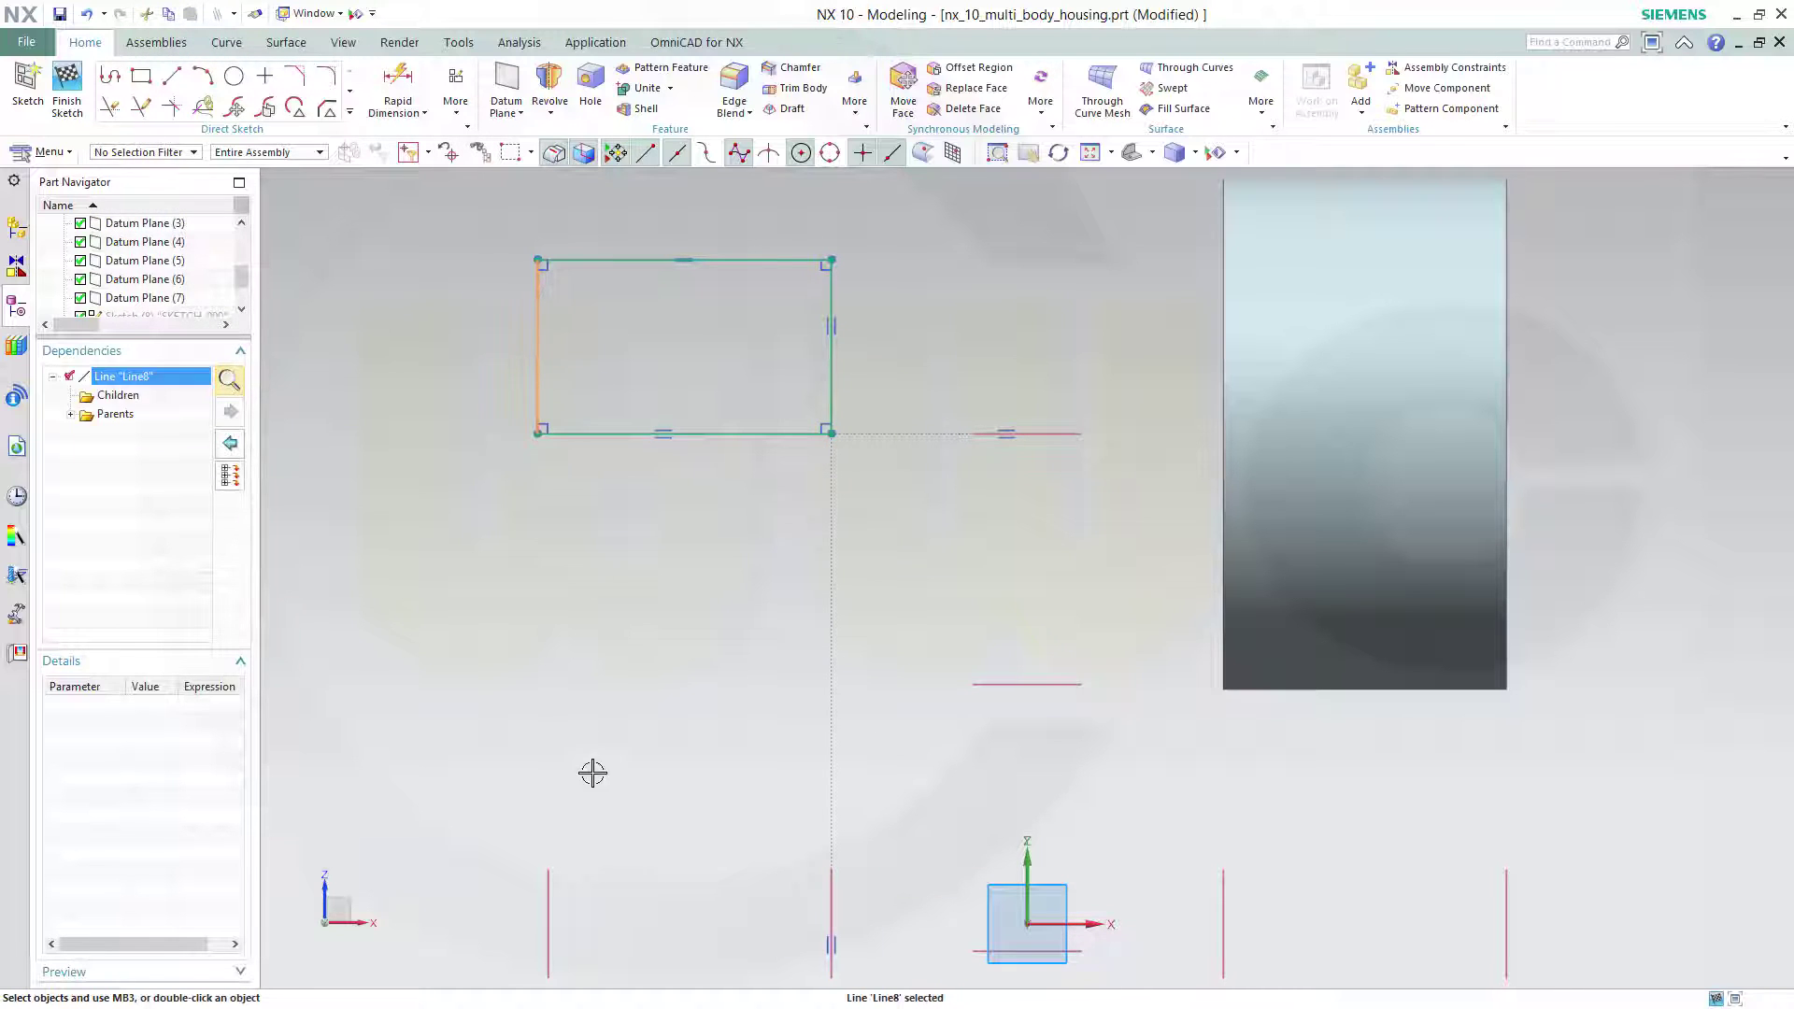
{"action": "left_click", "coordinate": [546, 893]}
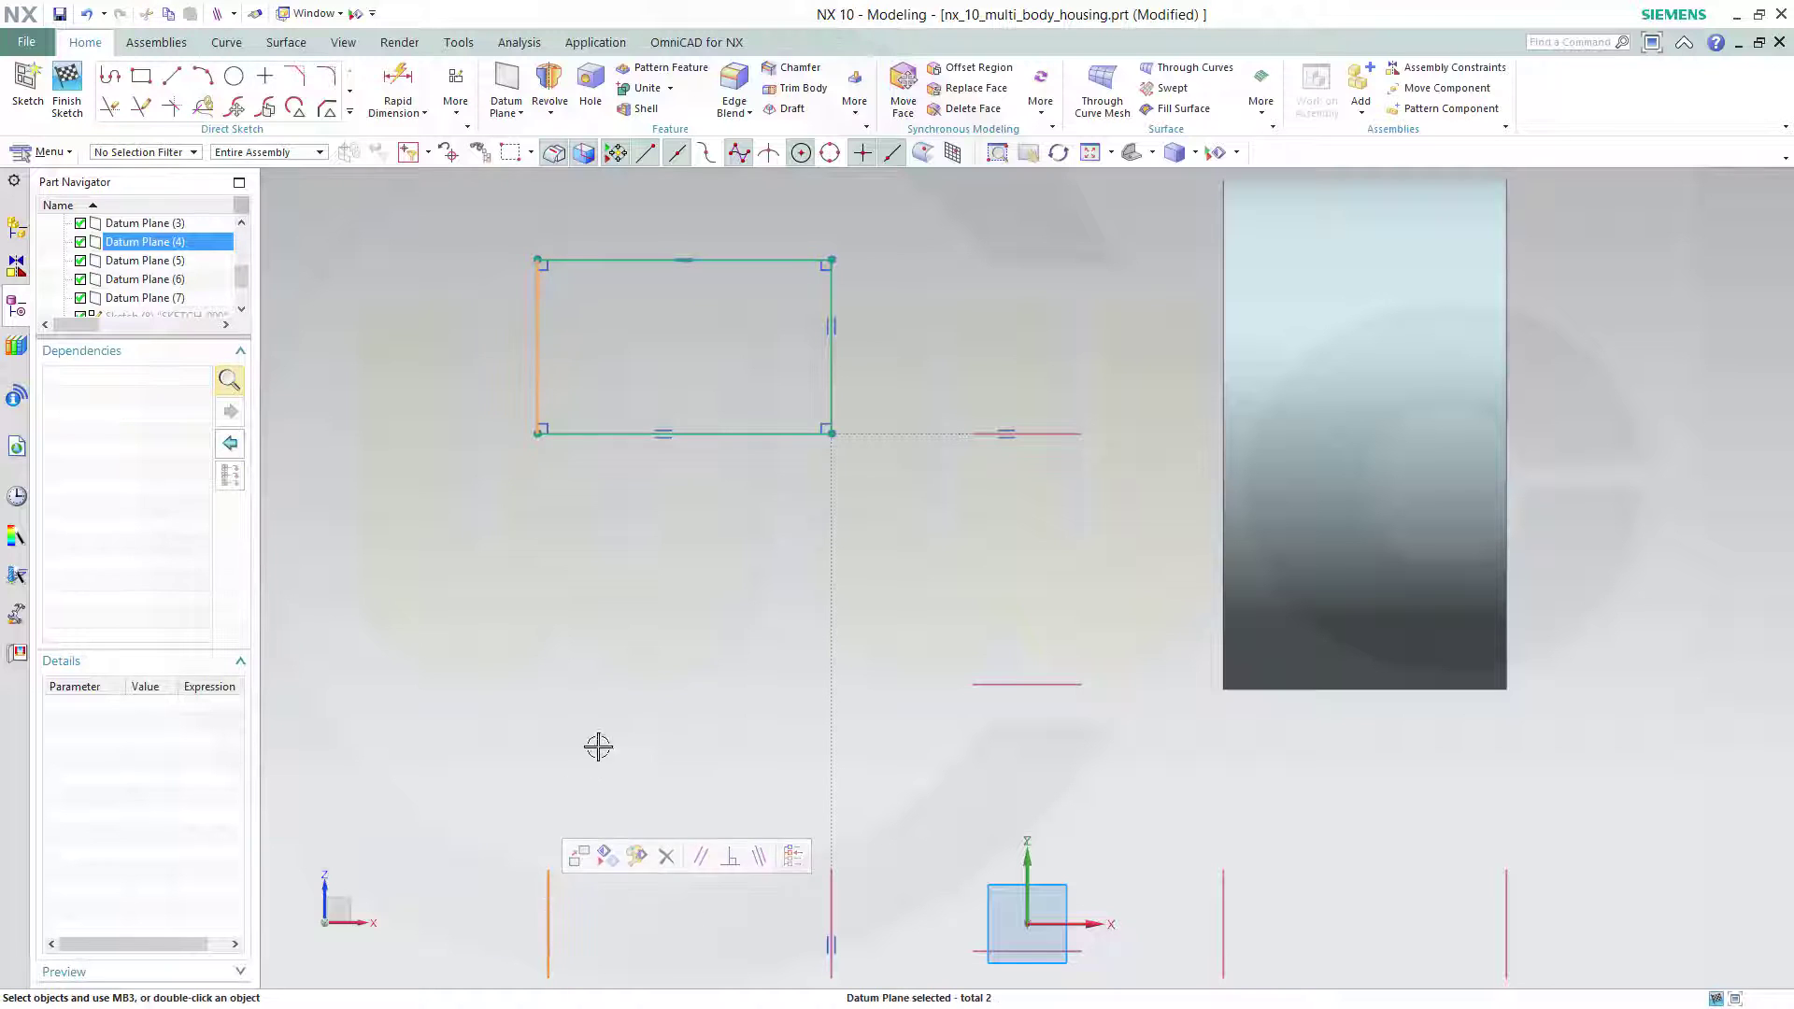
{"action": "left_click", "coordinate": [760, 856]}
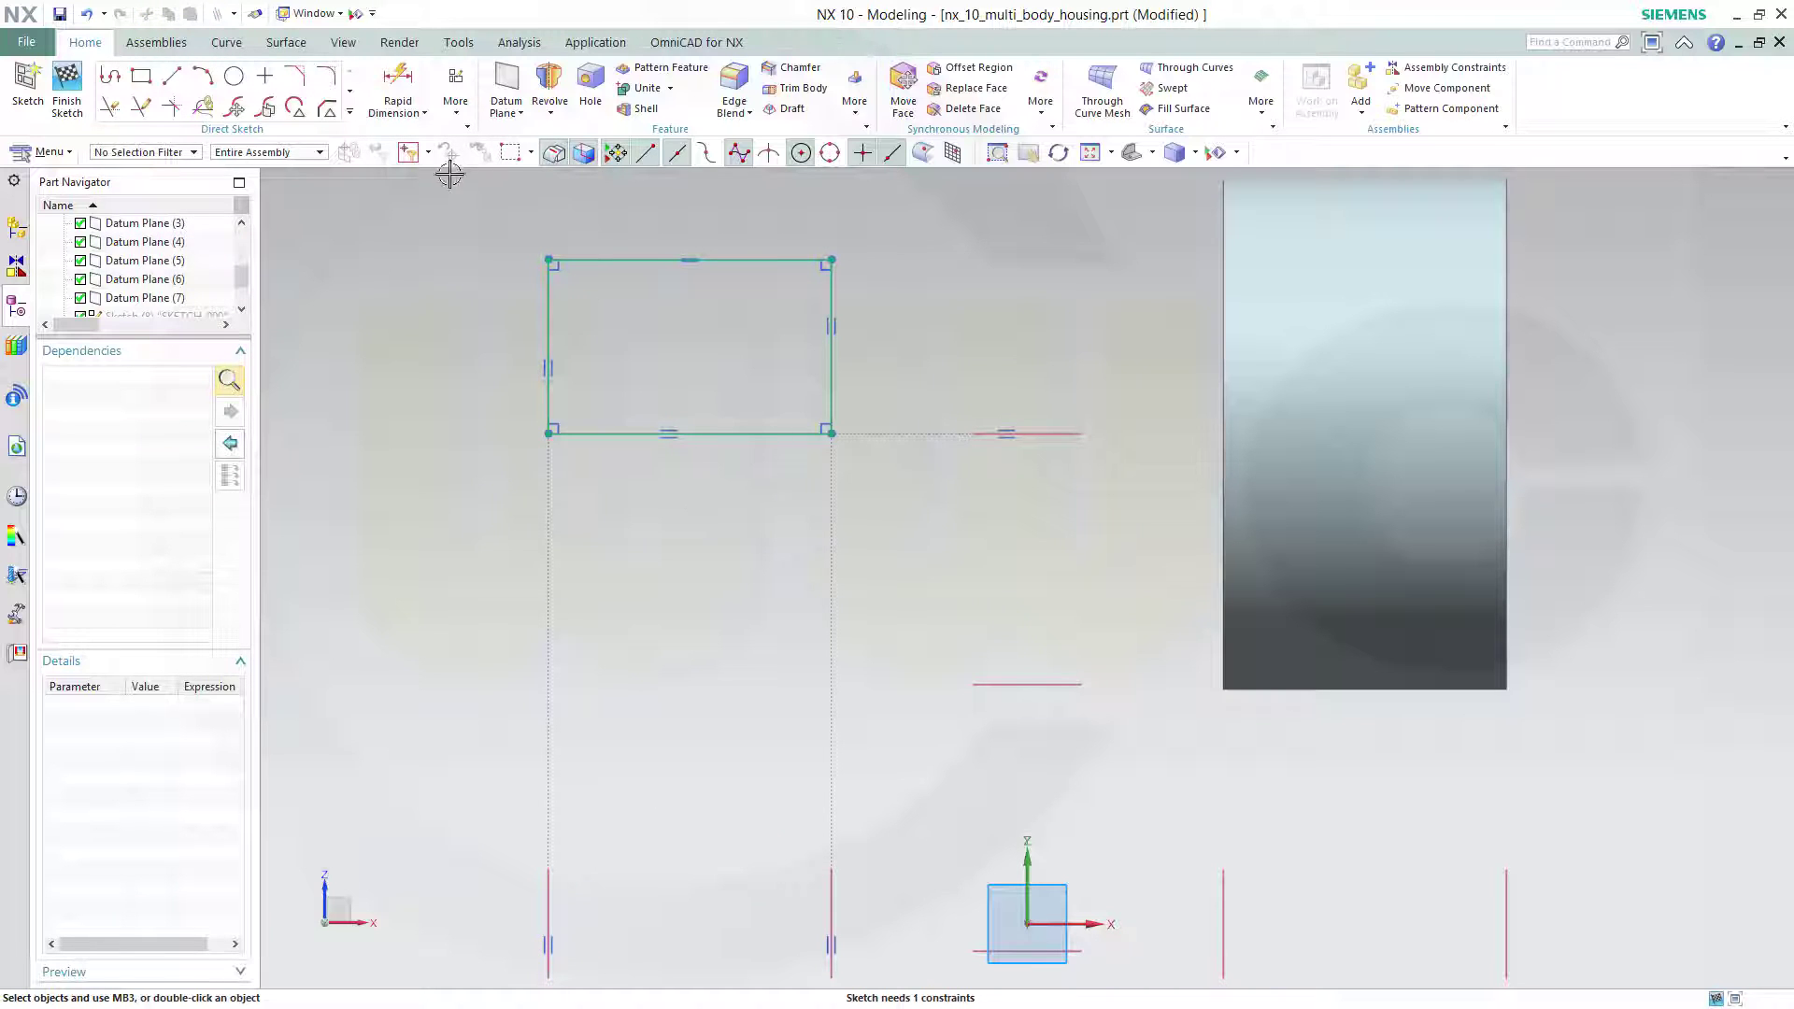
Step: Dimension the negative-X rectangle's height as 47 mm and finish the sketch
{"action": "left_click", "coordinate": [397, 89]}
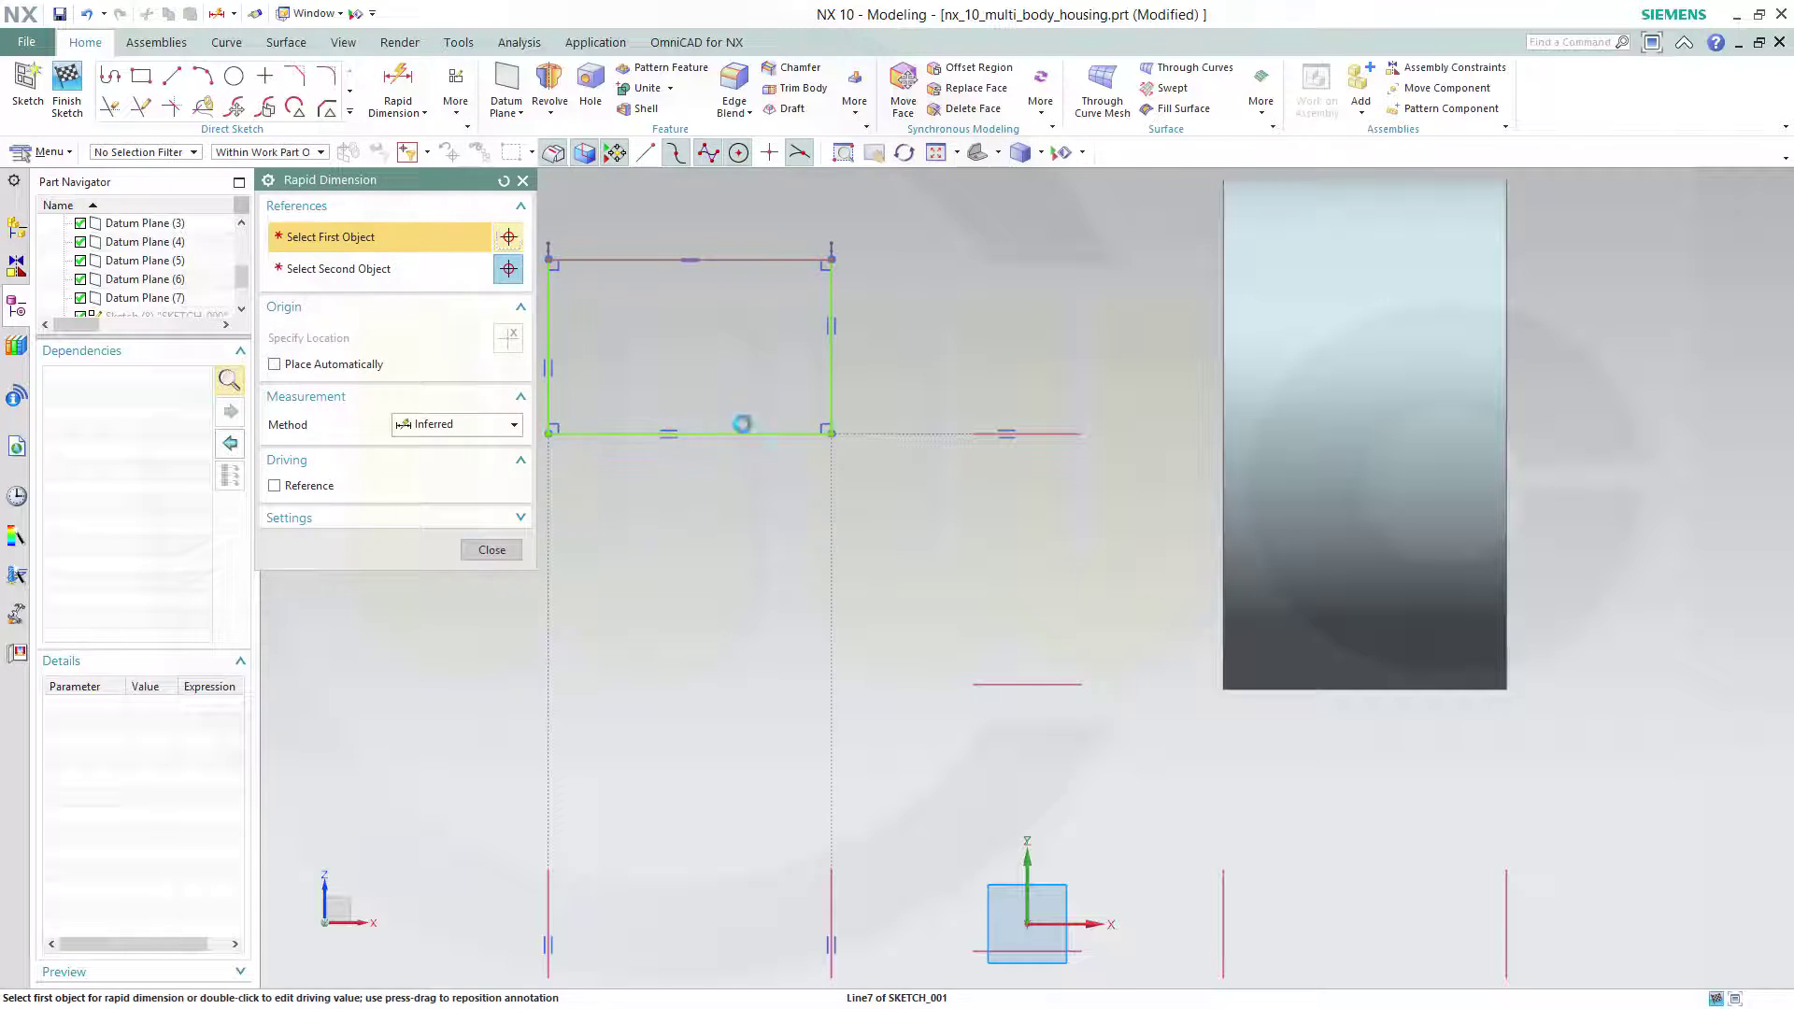
{"action": "left_click", "coordinate": [713, 259]}
{"action": "left_click", "coordinate": [843, 326]}
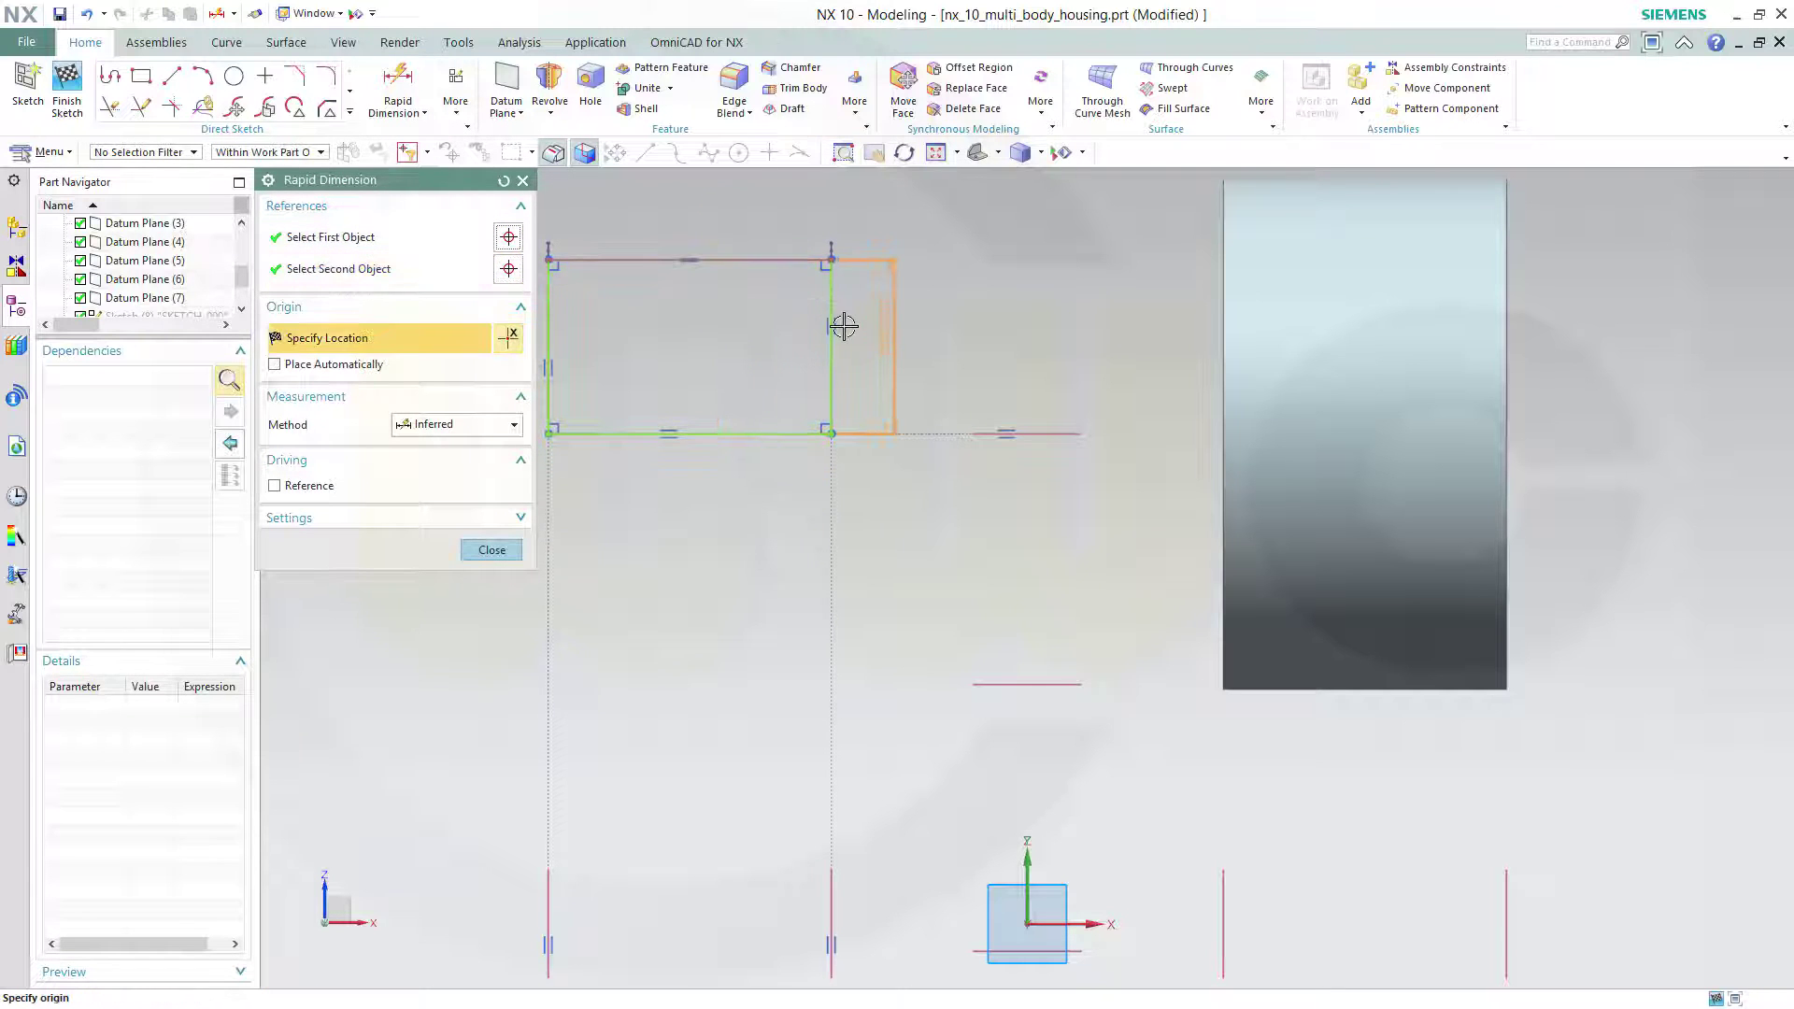
{"action": "left_click", "coordinate": [874, 368]}
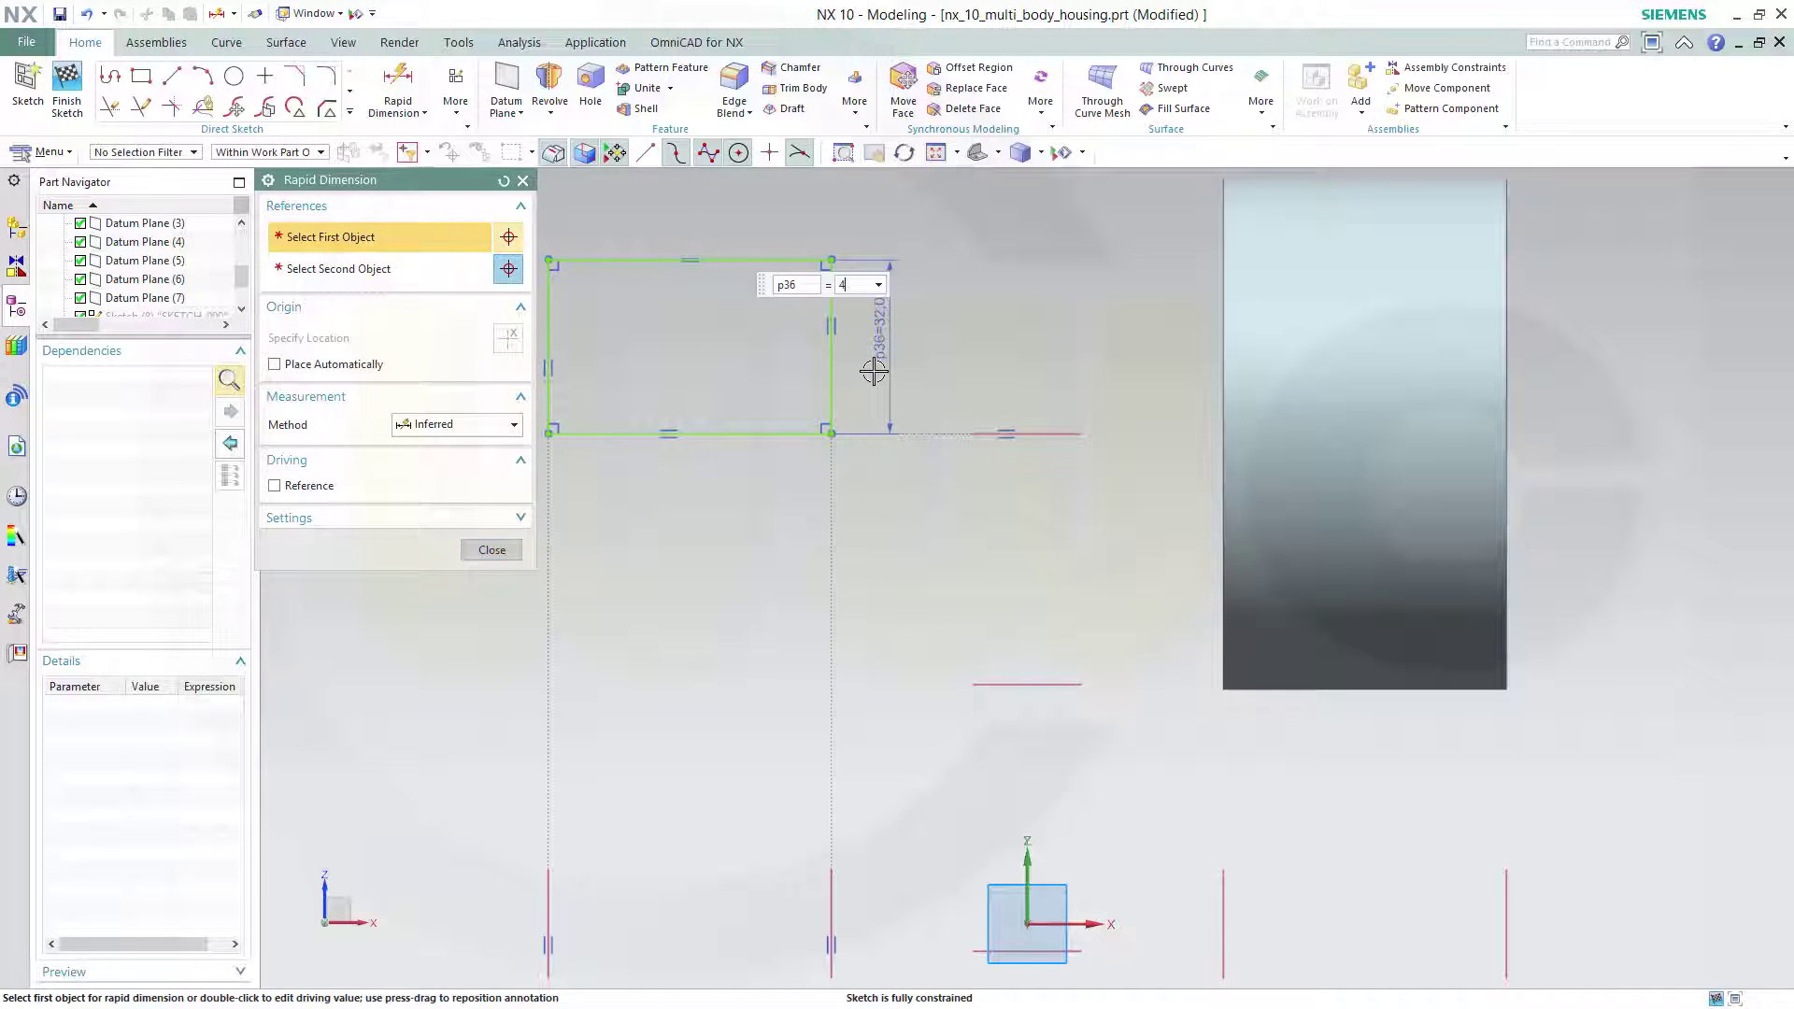
{"action": "type", "text": "47"}
{"action": "key", "text": "Return"}
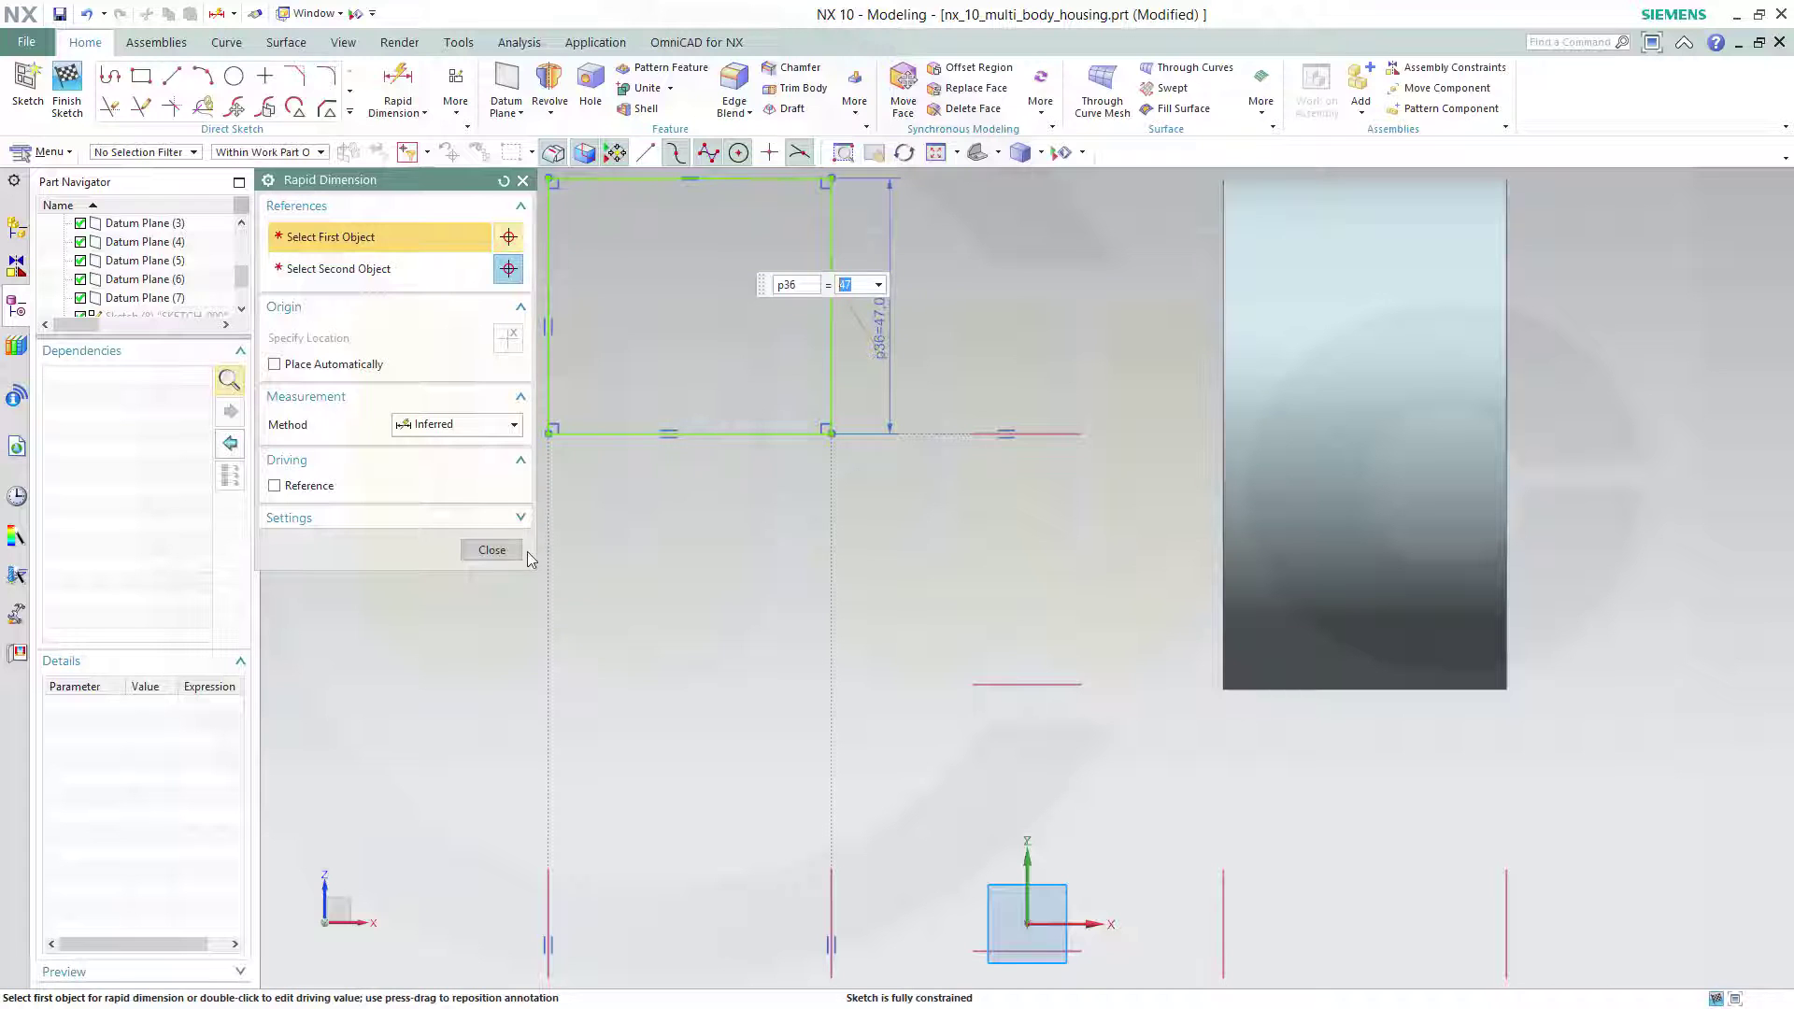
{"action": "left_click", "coordinate": [490, 550]}
{"action": "left_click", "coordinate": [66, 86]}
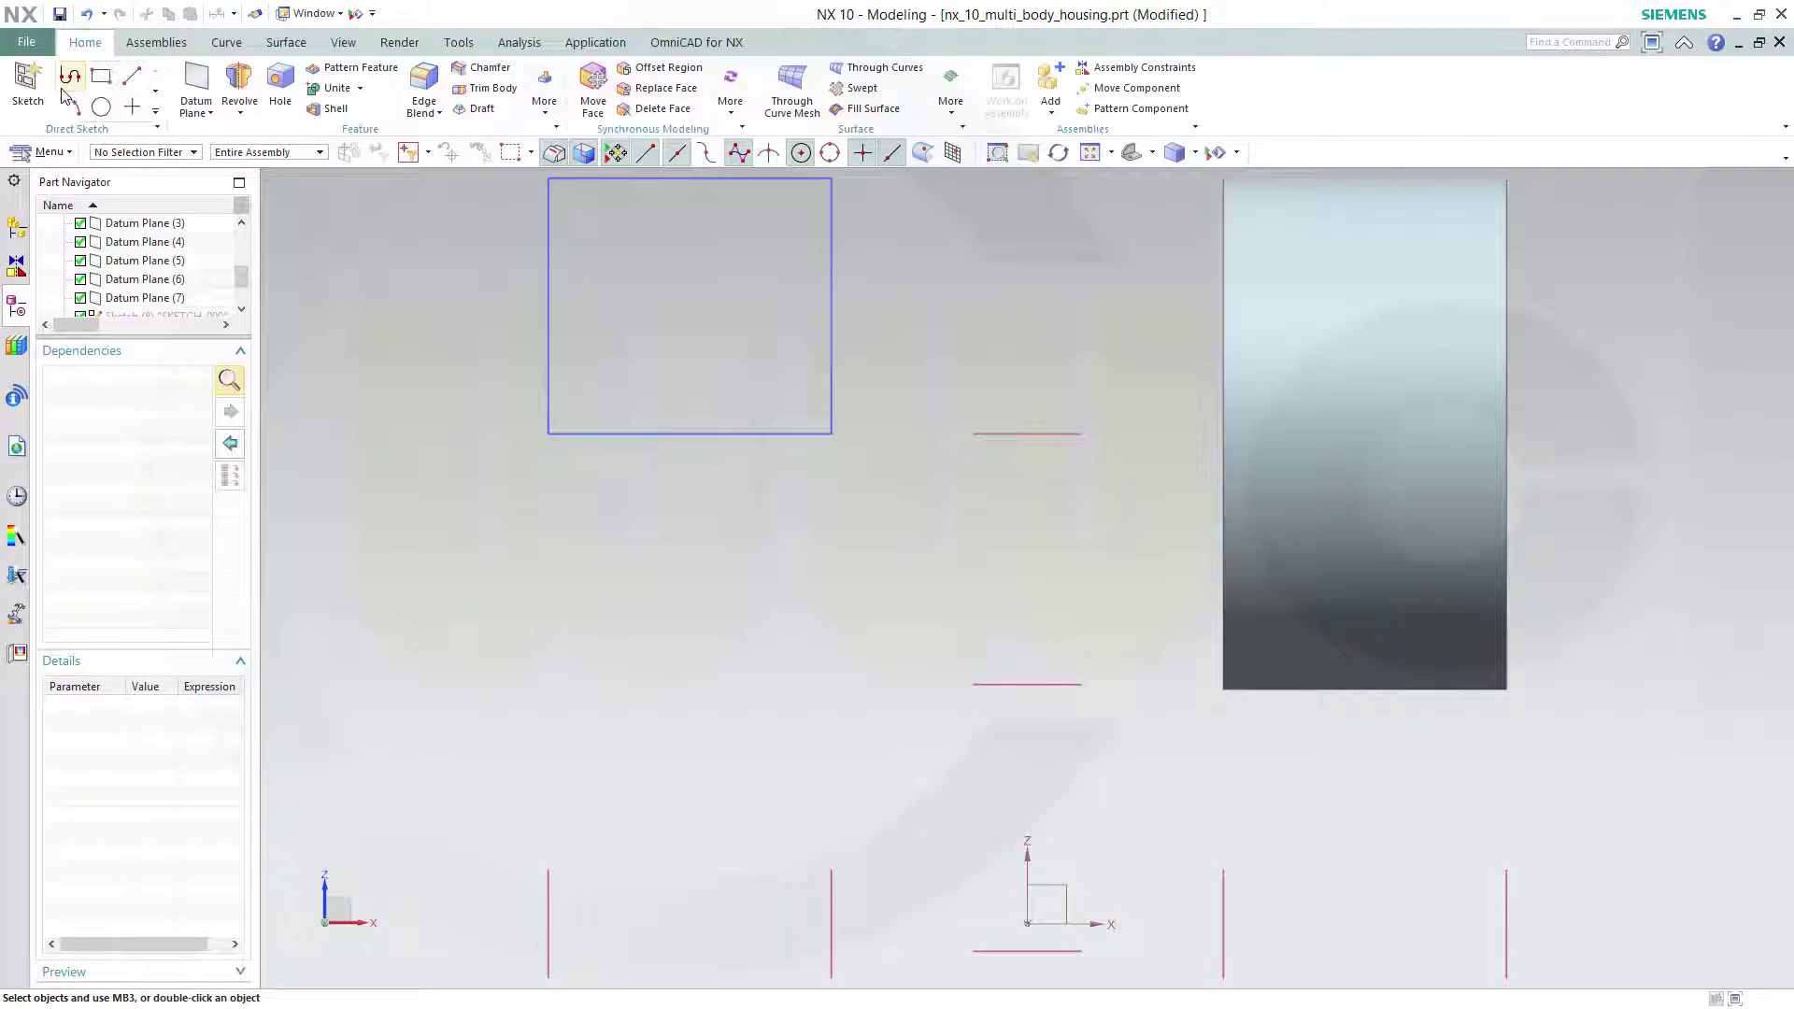
Step: Revolve the negative-X rectangle from 0 to 360 degrees about its lower edge as a second separate solid with no Boolean
{"action": "left_click", "coordinate": [239, 86]}
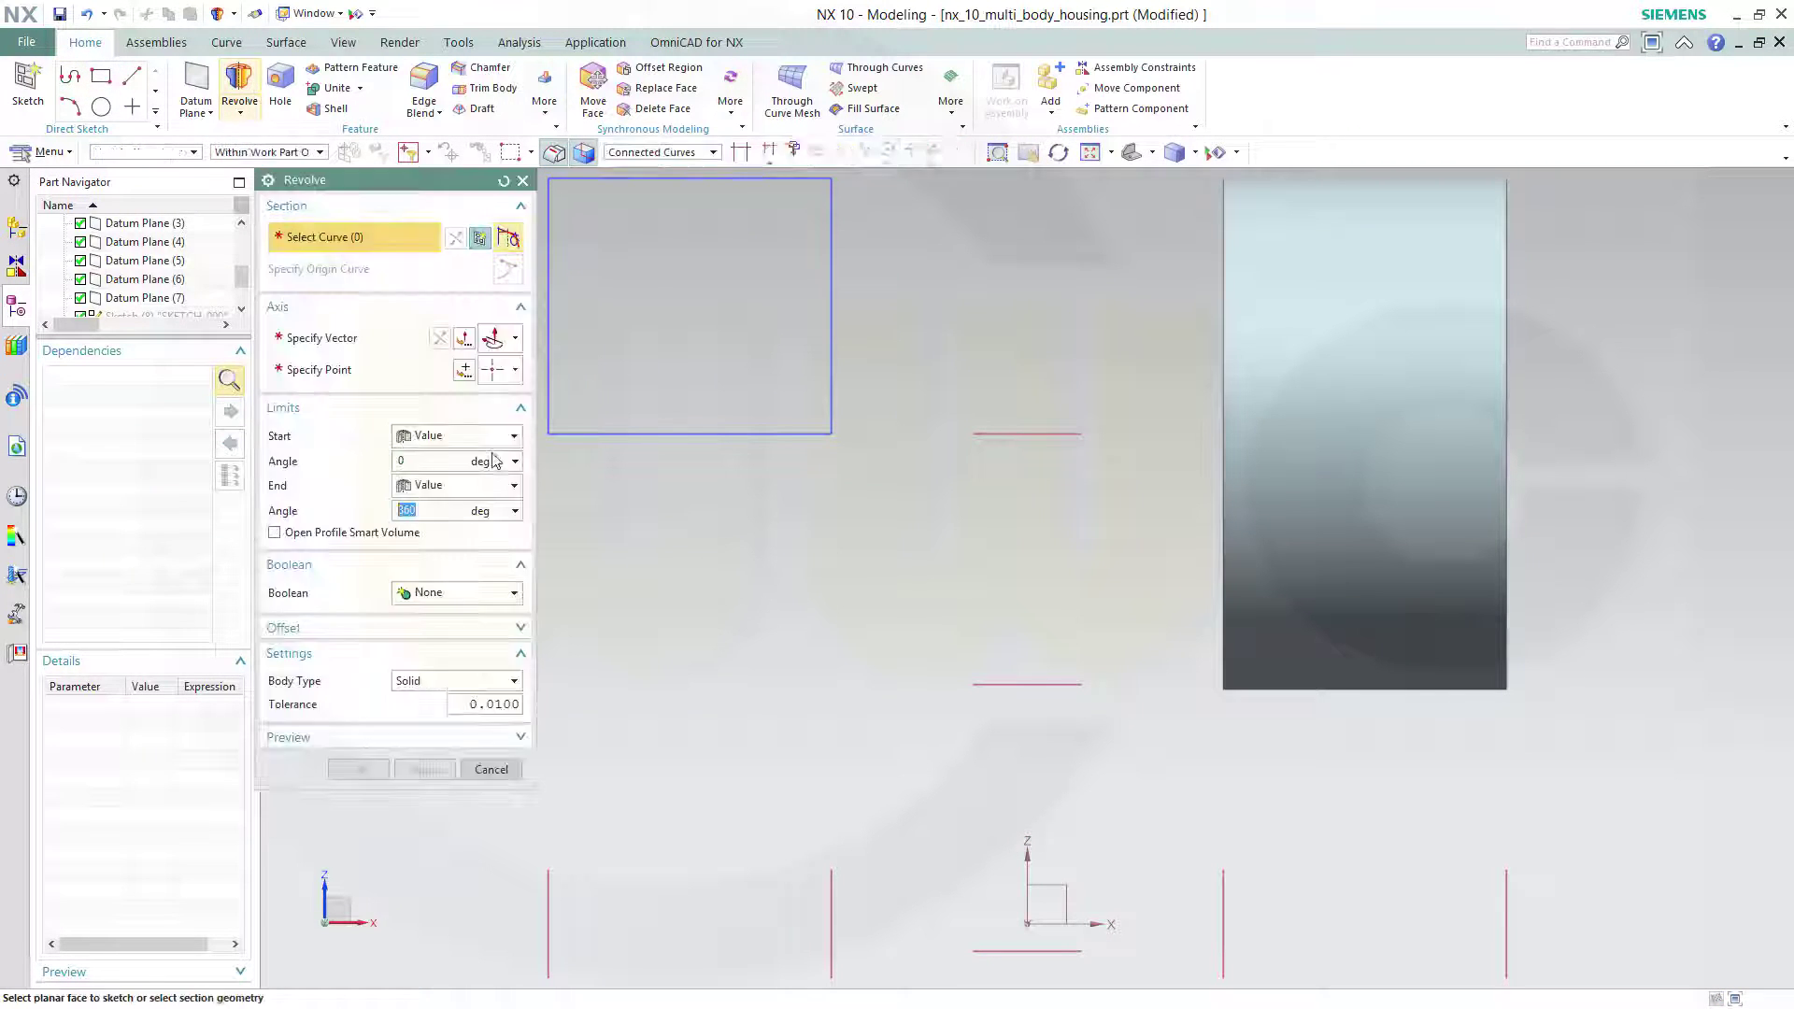
{"action": "left_click", "coordinate": [640, 434]}
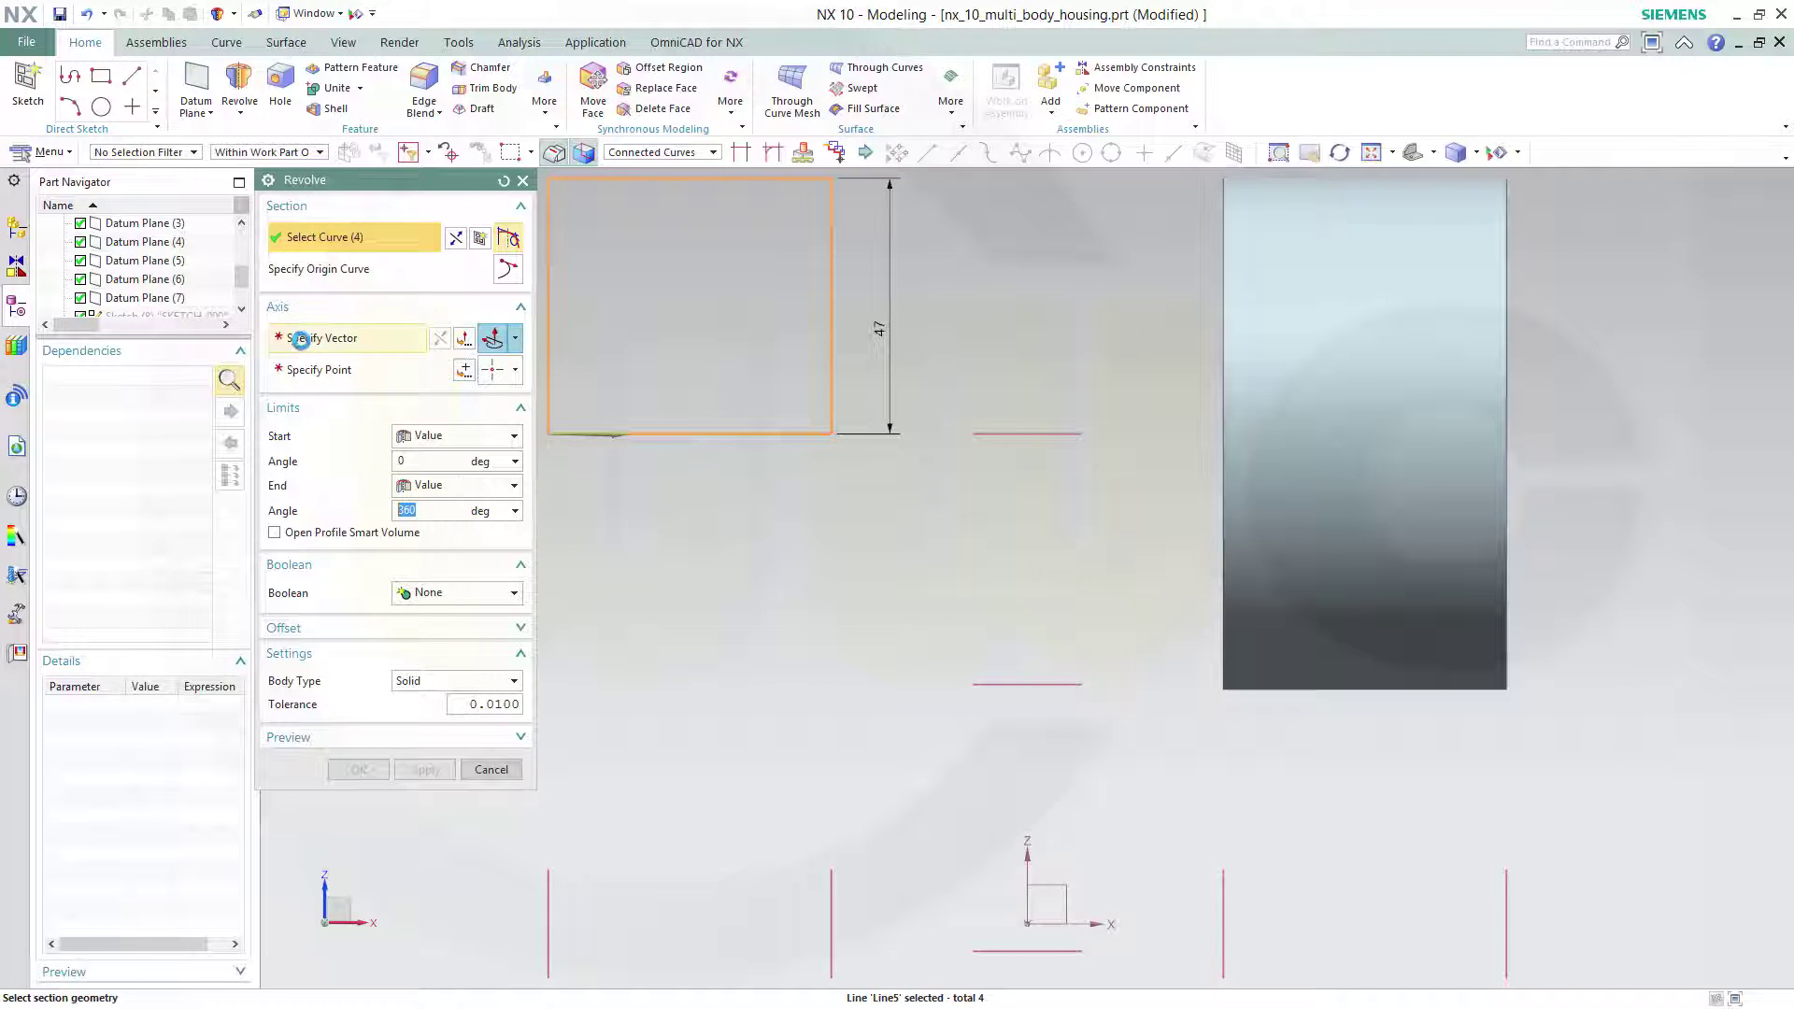
{"action": "left_click", "coordinate": [308, 339]}
{"action": "left_click", "coordinate": [739, 431]}
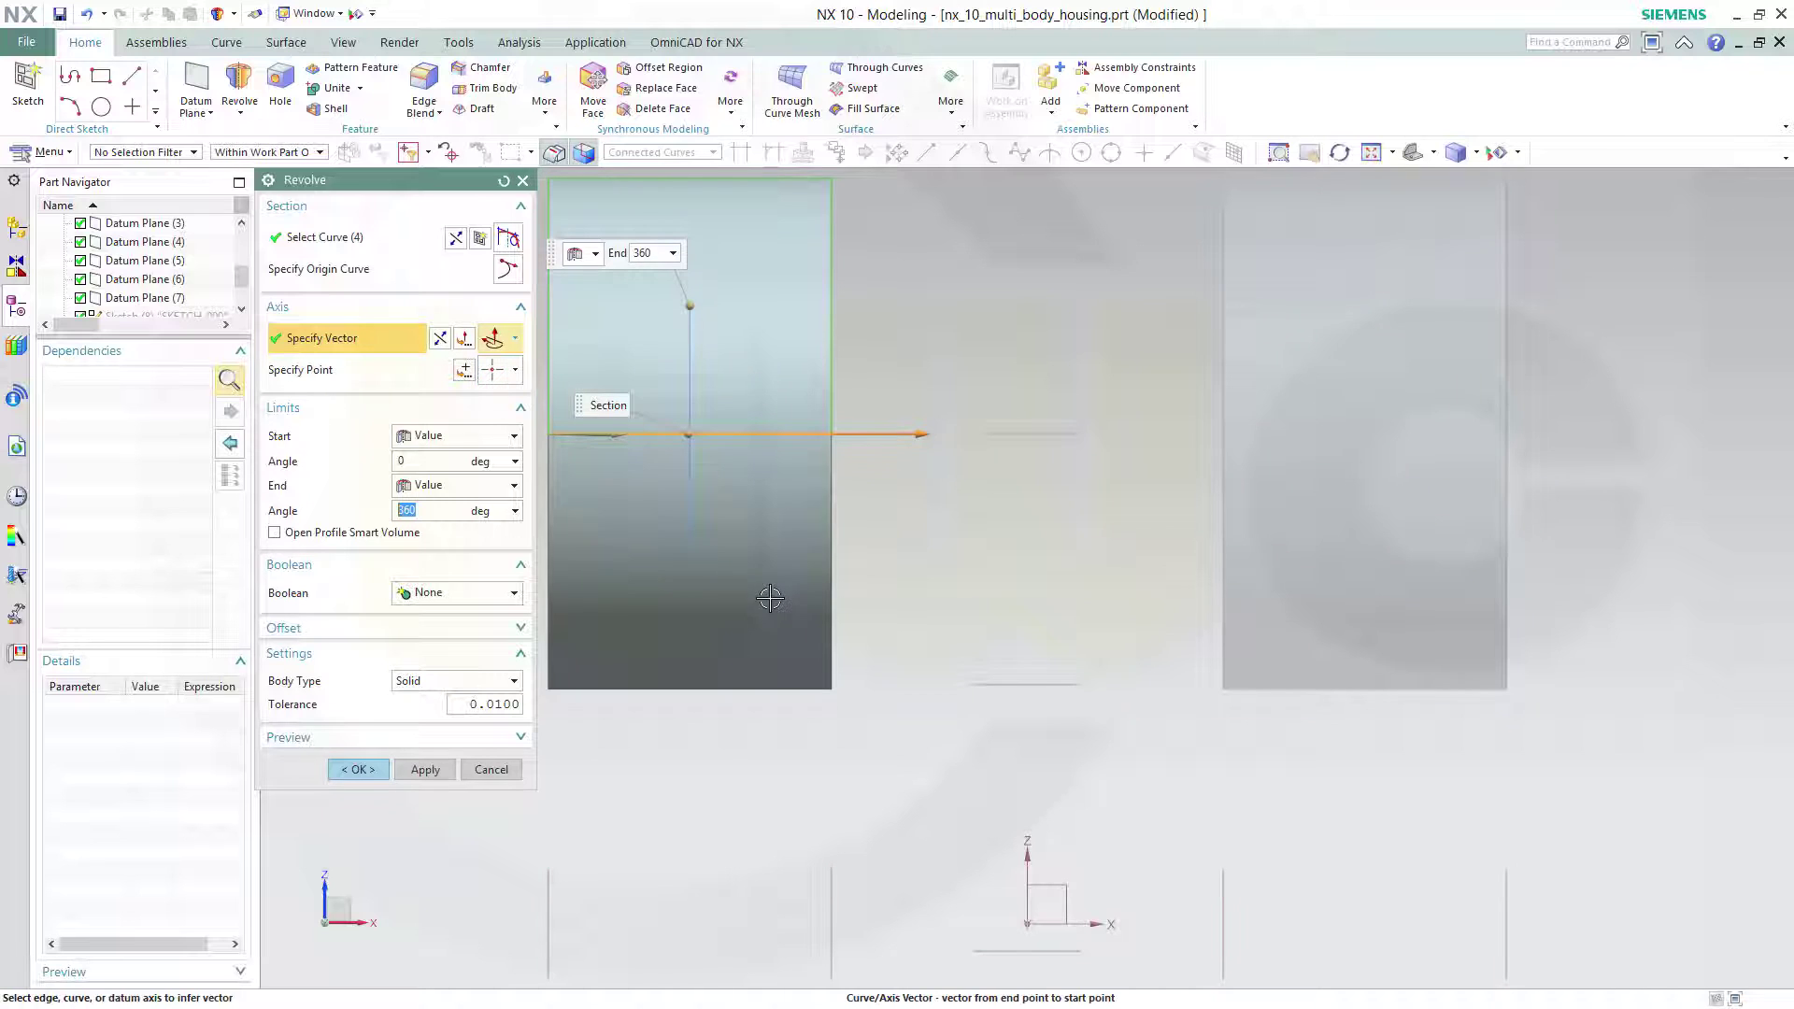
{"action": "left_click", "coordinate": [362, 772]}
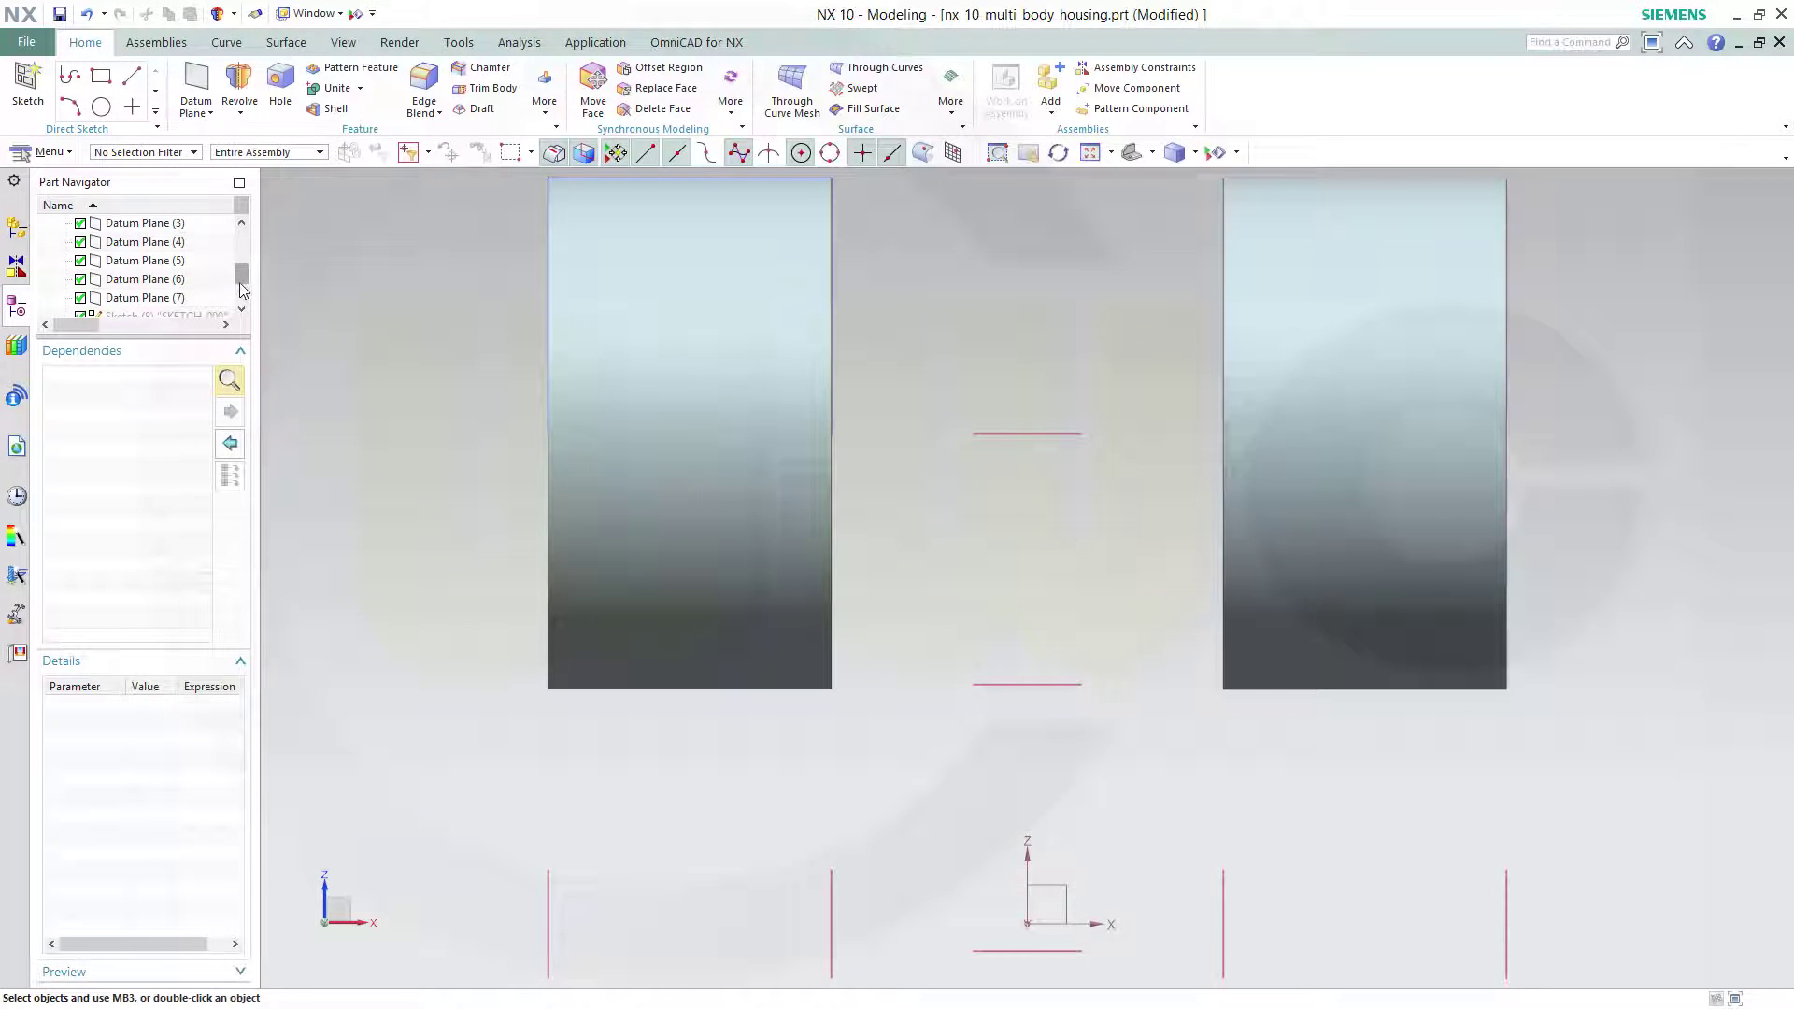
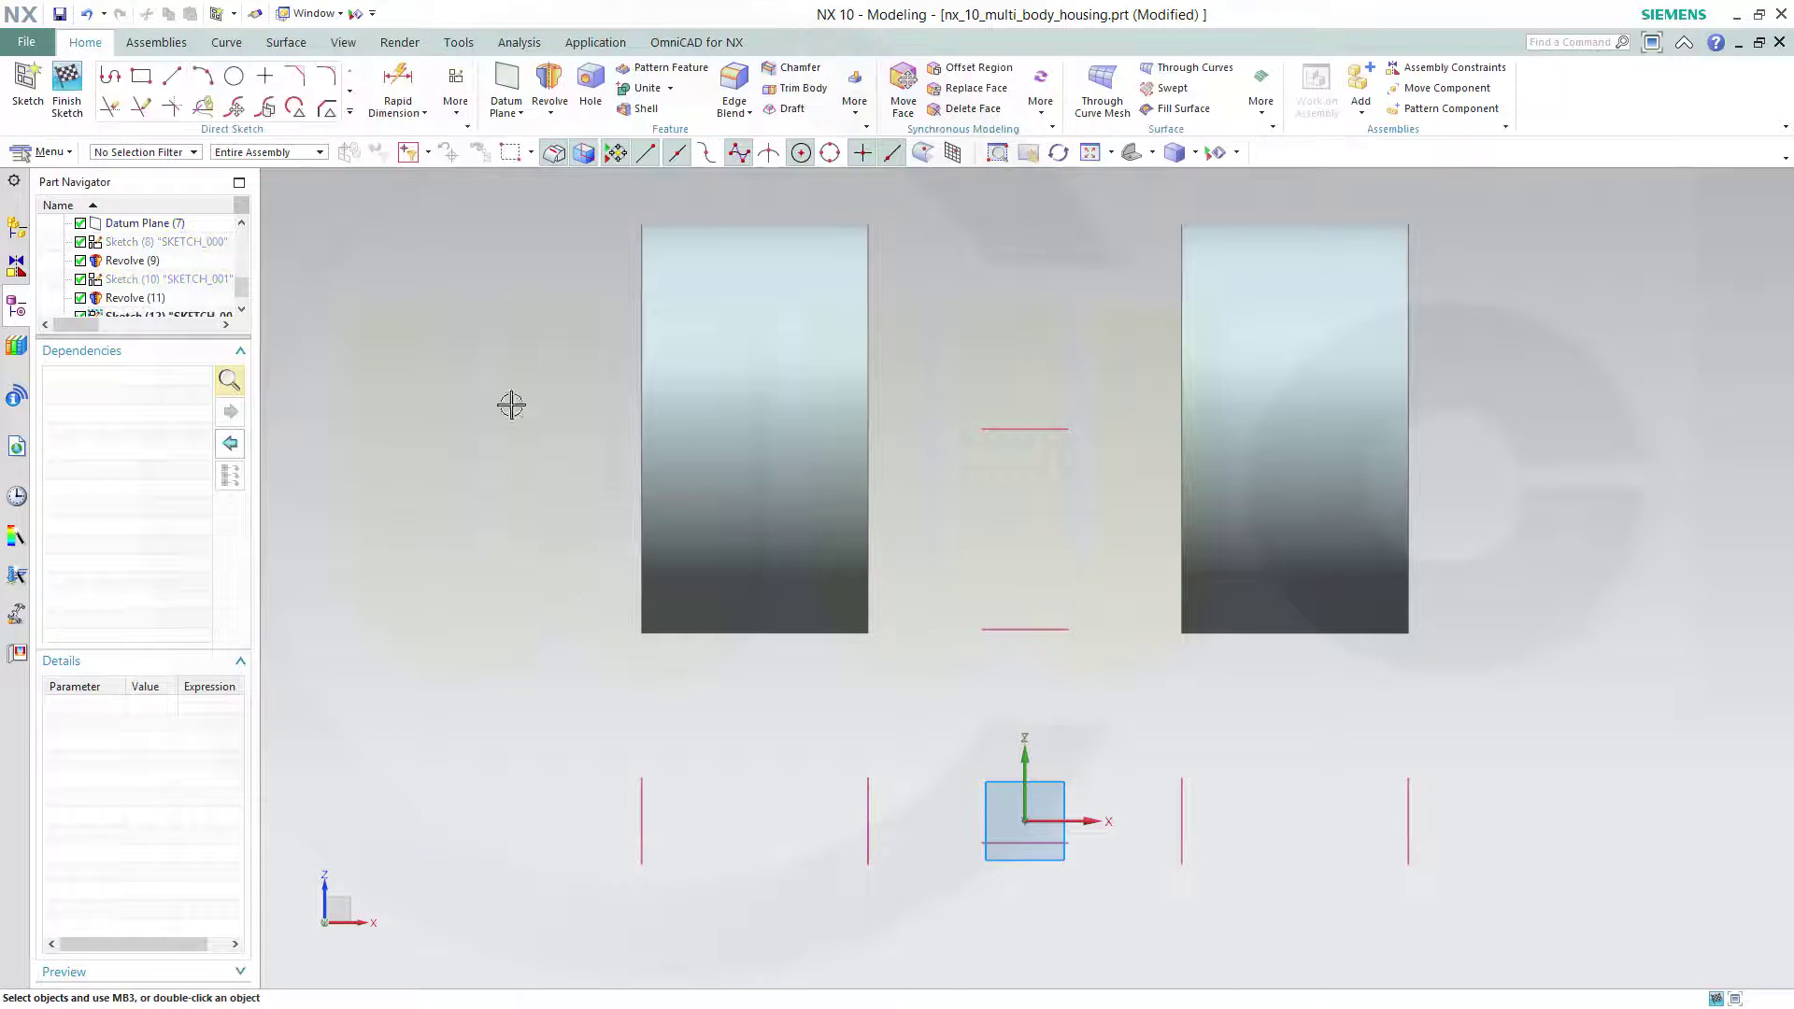
Step: Sketch a rectangle about 24 mm wide just above the origin on the positive X side, between the two cylinders
{"action": "left_click", "coordinate": [141, 77]}
{"action": "left_click", "coordinate": [1051, 665]}
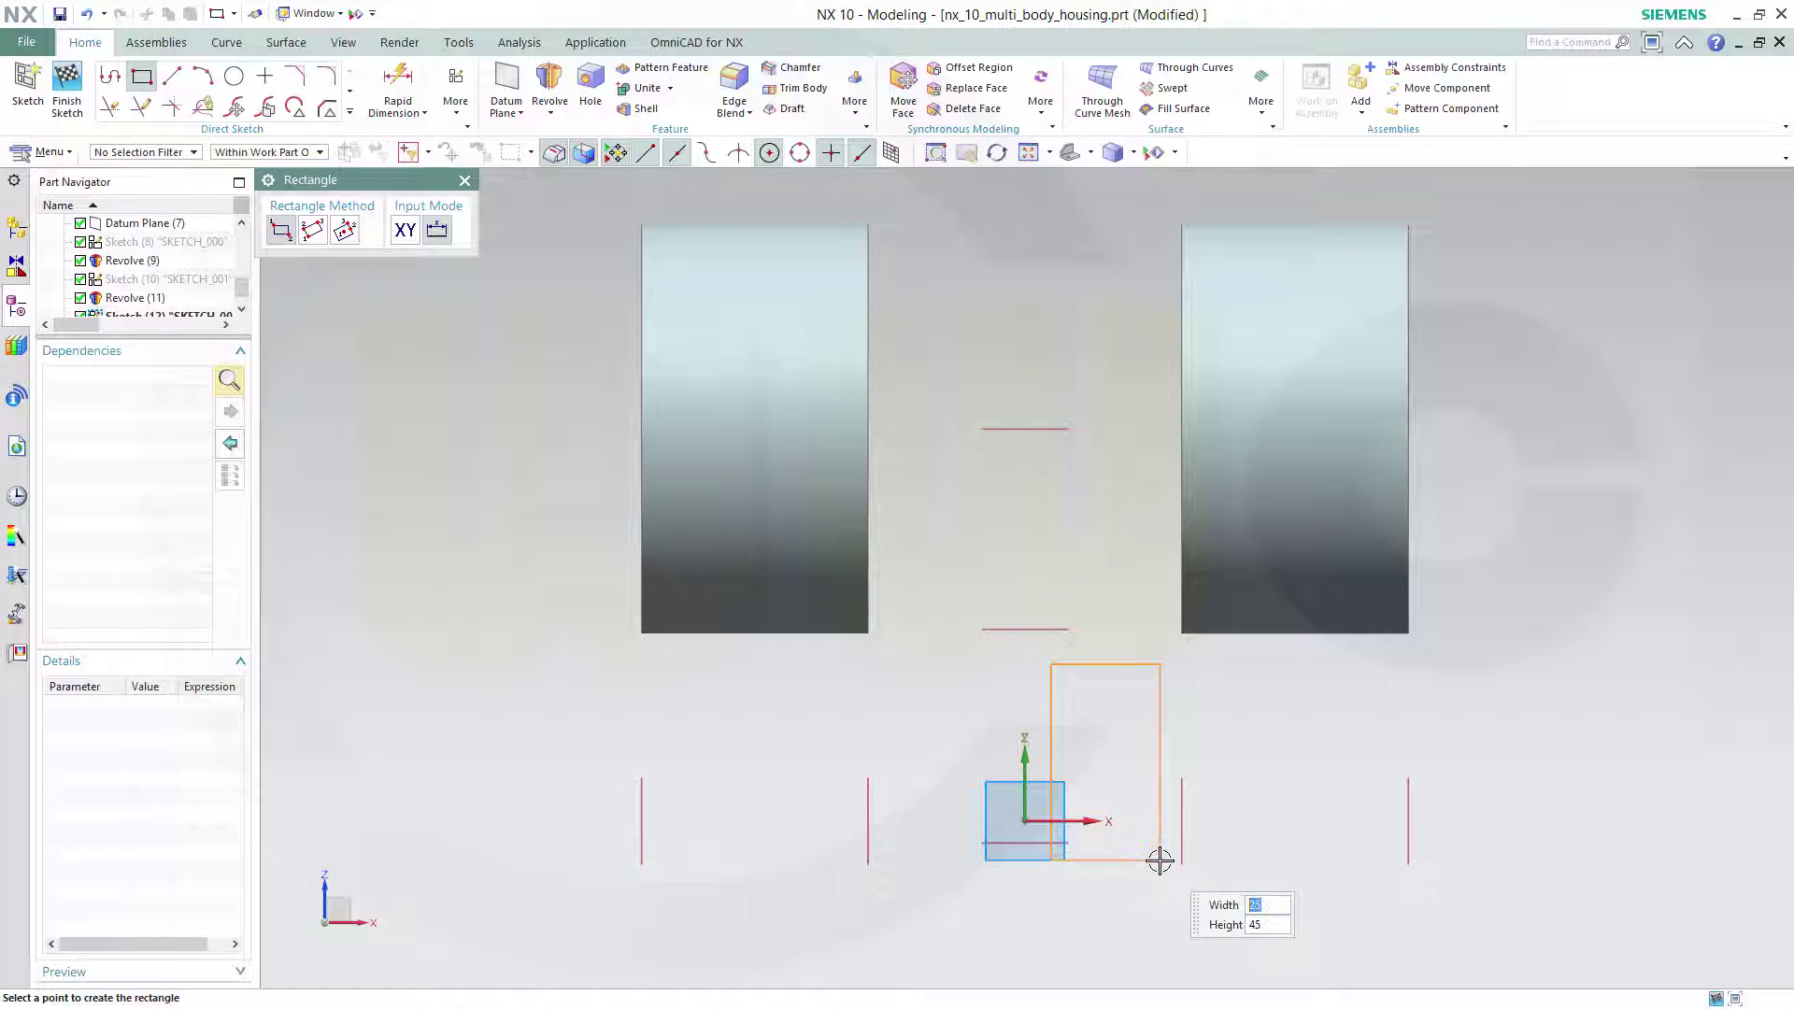
{"action": "left_click", "coordinate": [1156, 798]}
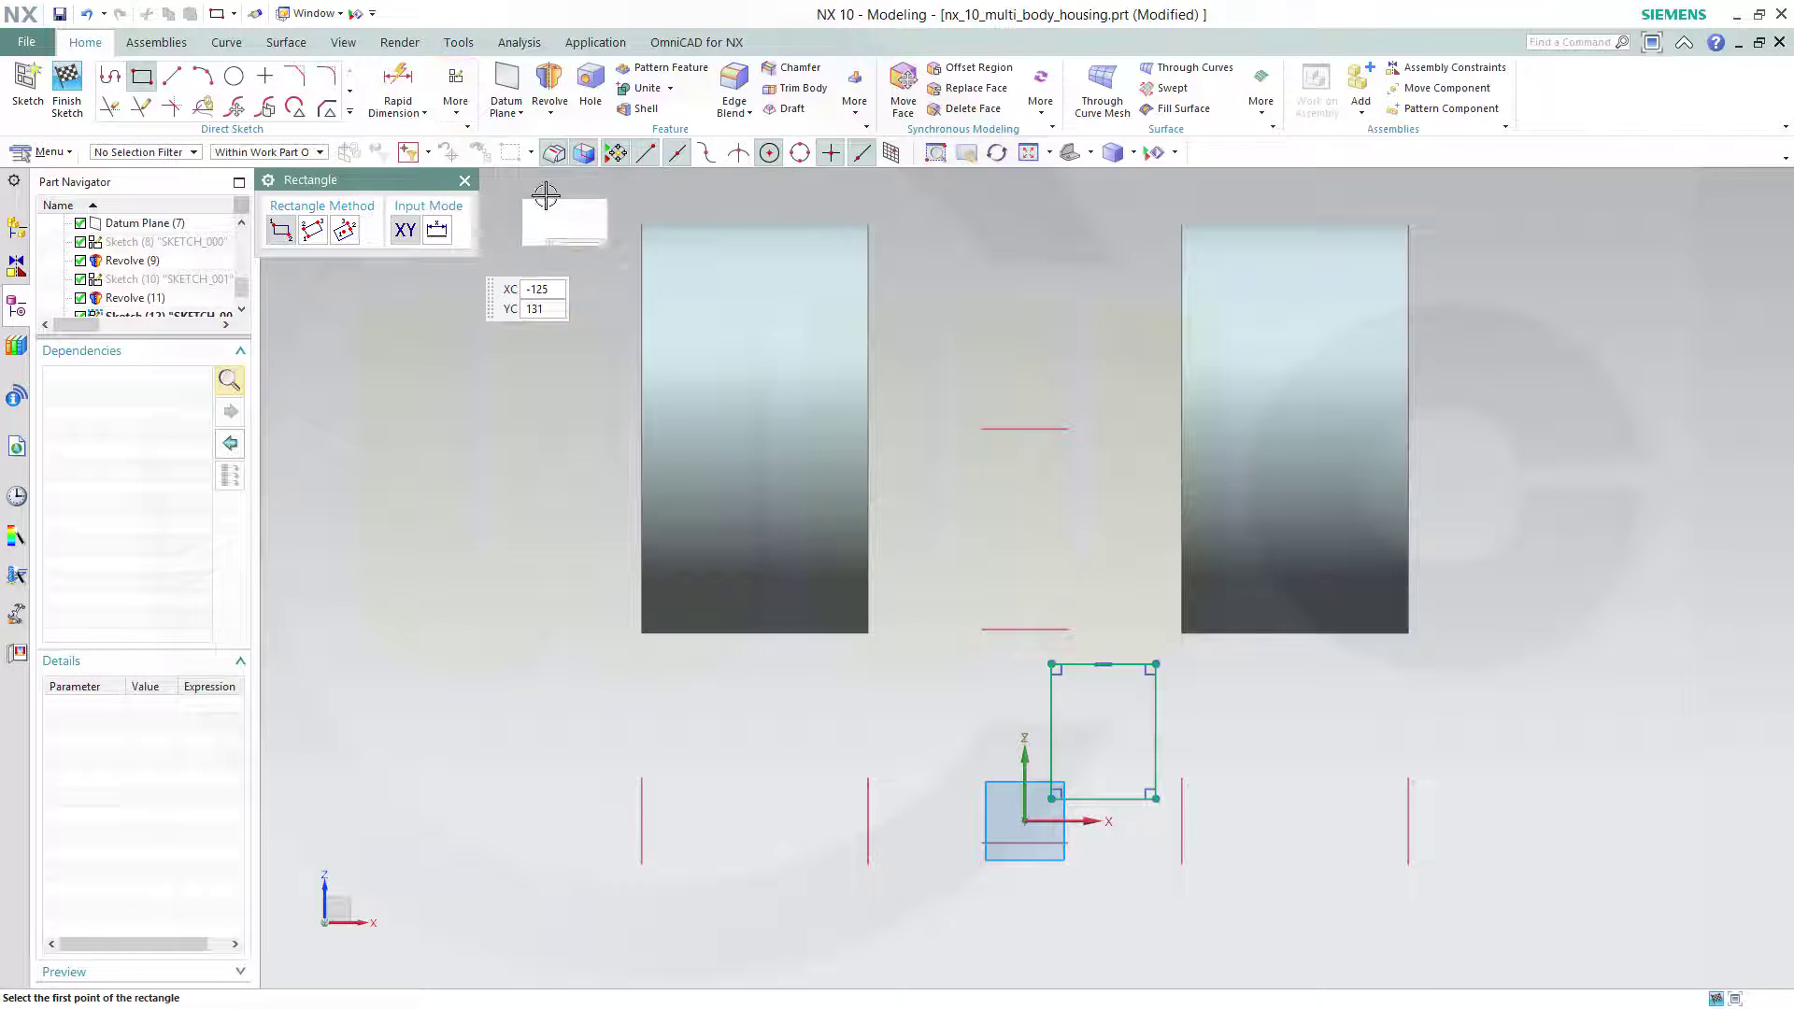
{"action": "key", "text": "Escape"}
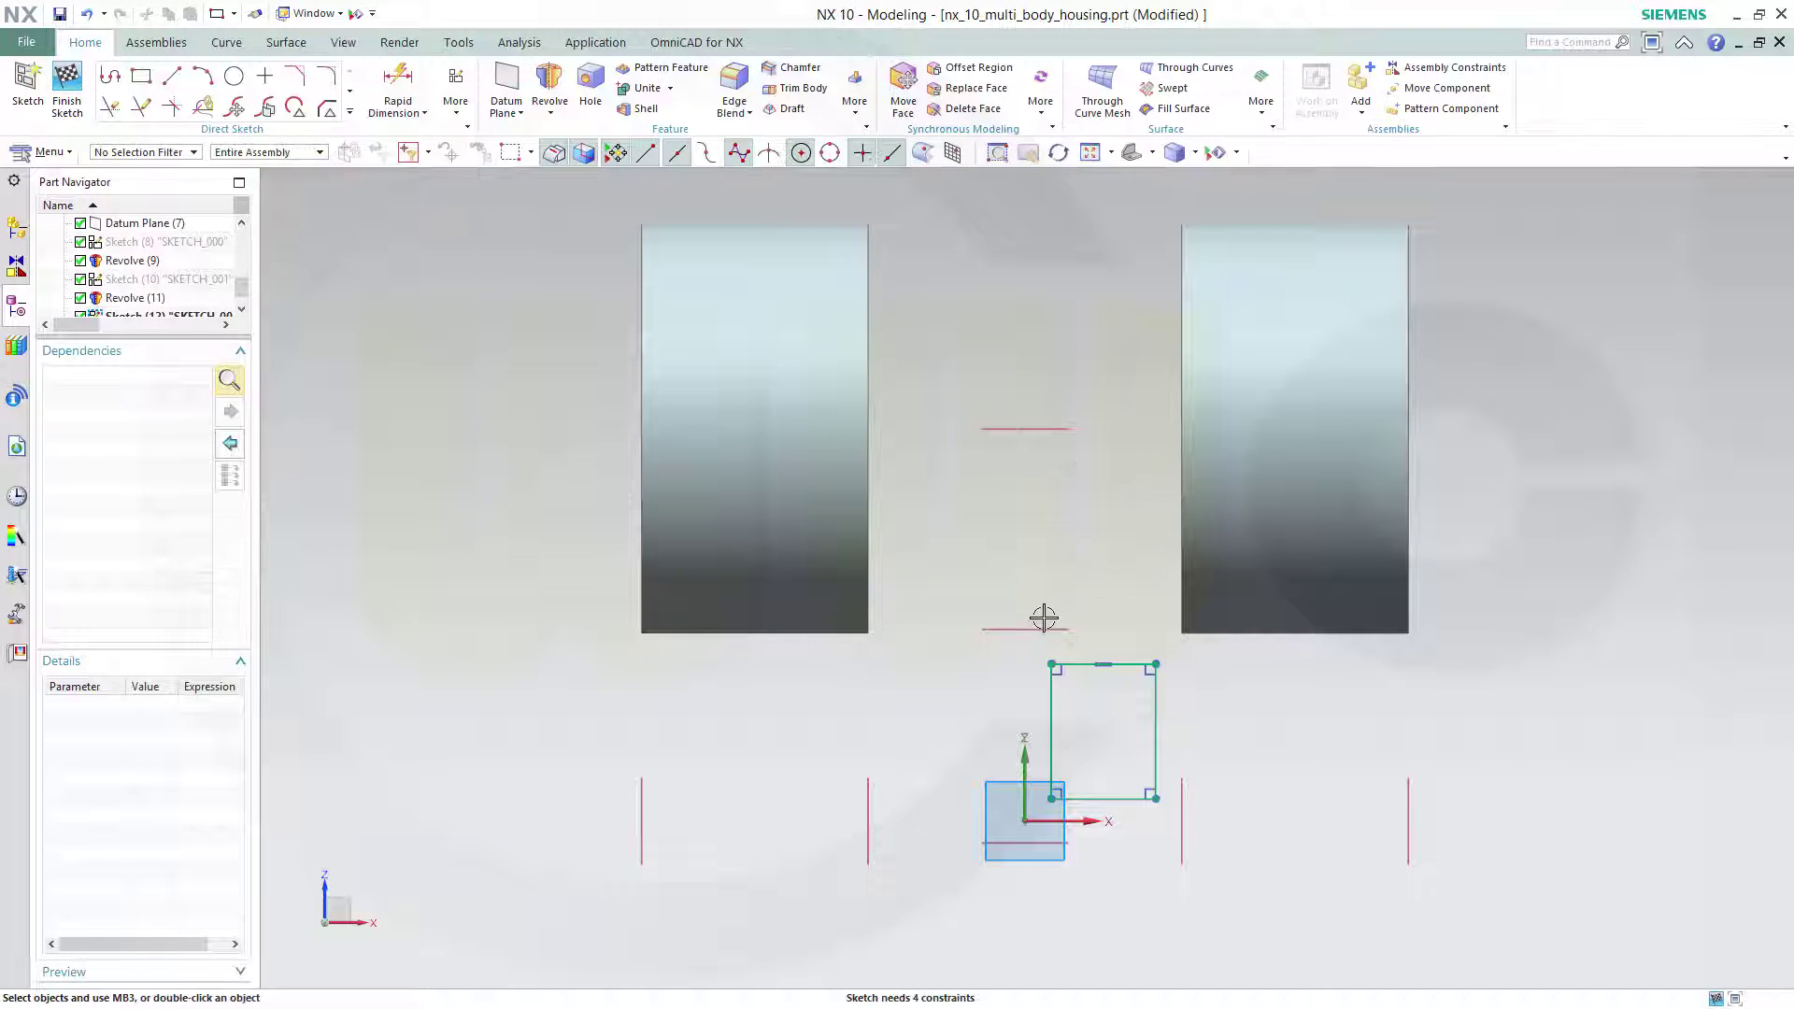
Step: Constrain the rectangle's upper edge collinear with the middle horizontal datum plane
{"action": "left_click", "coordinate": [1087, 666]}
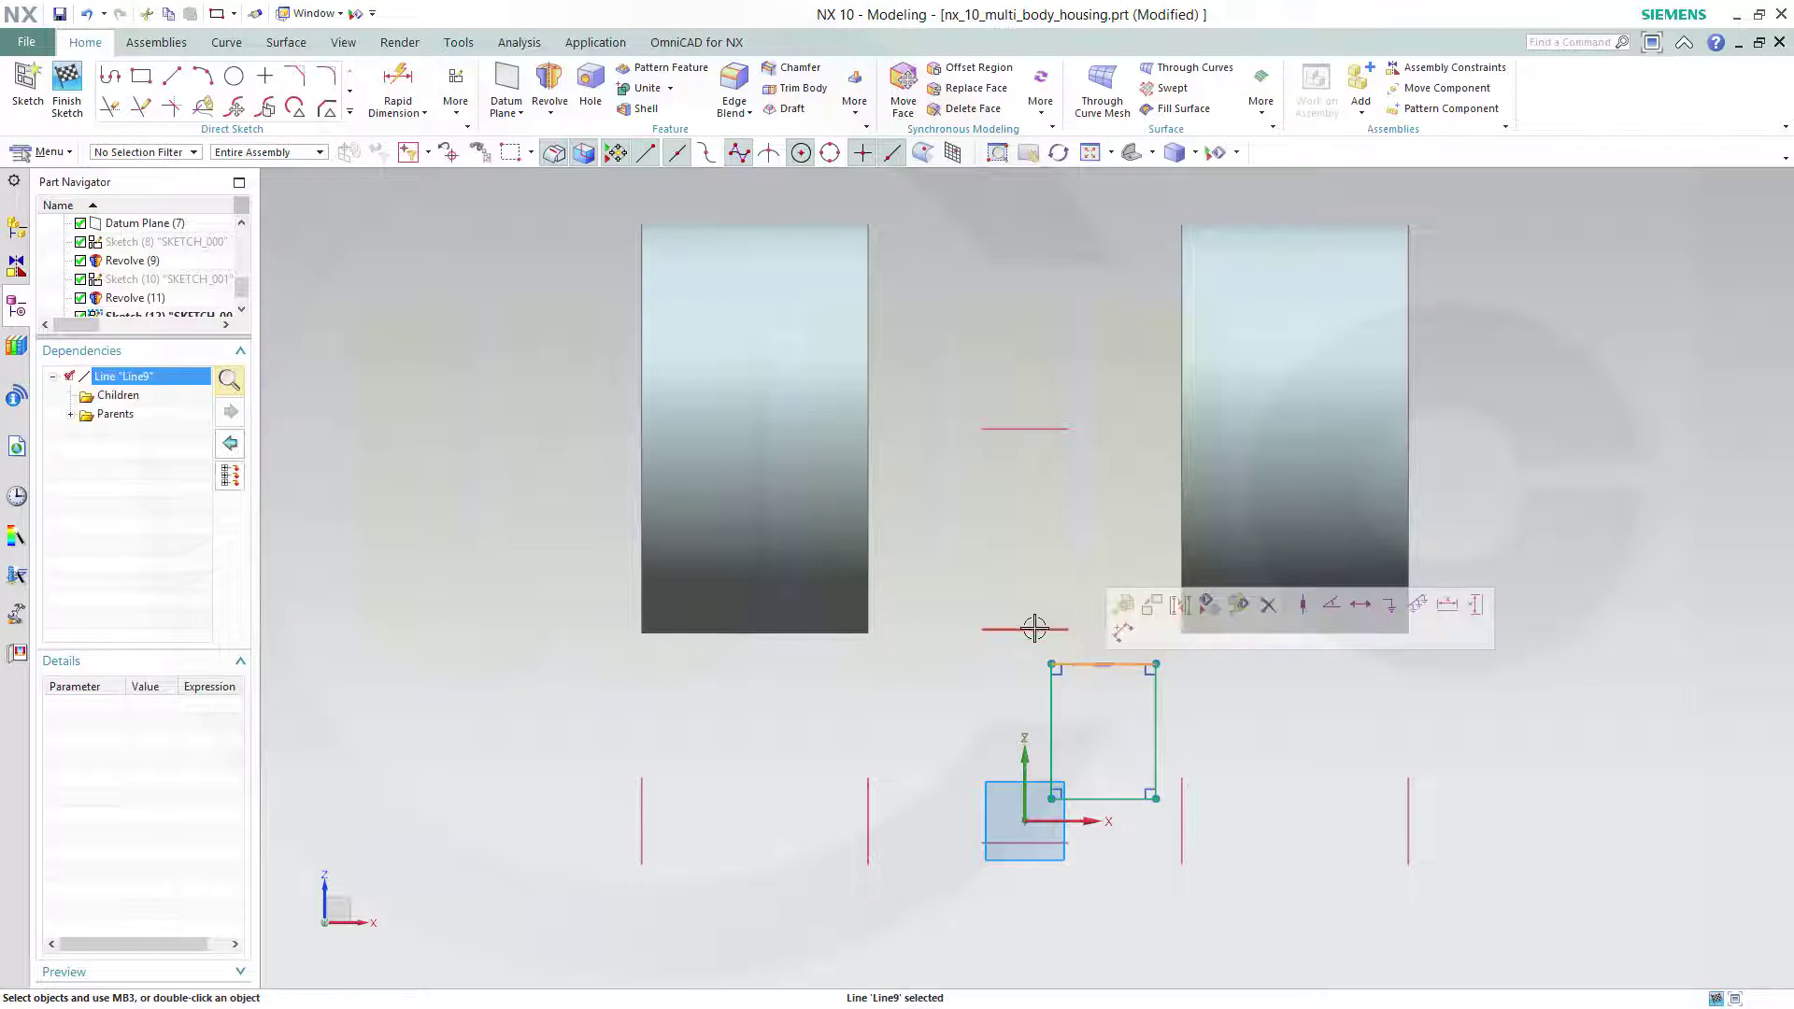
{"action": "left_click", "coordinate": [1047, 627]}
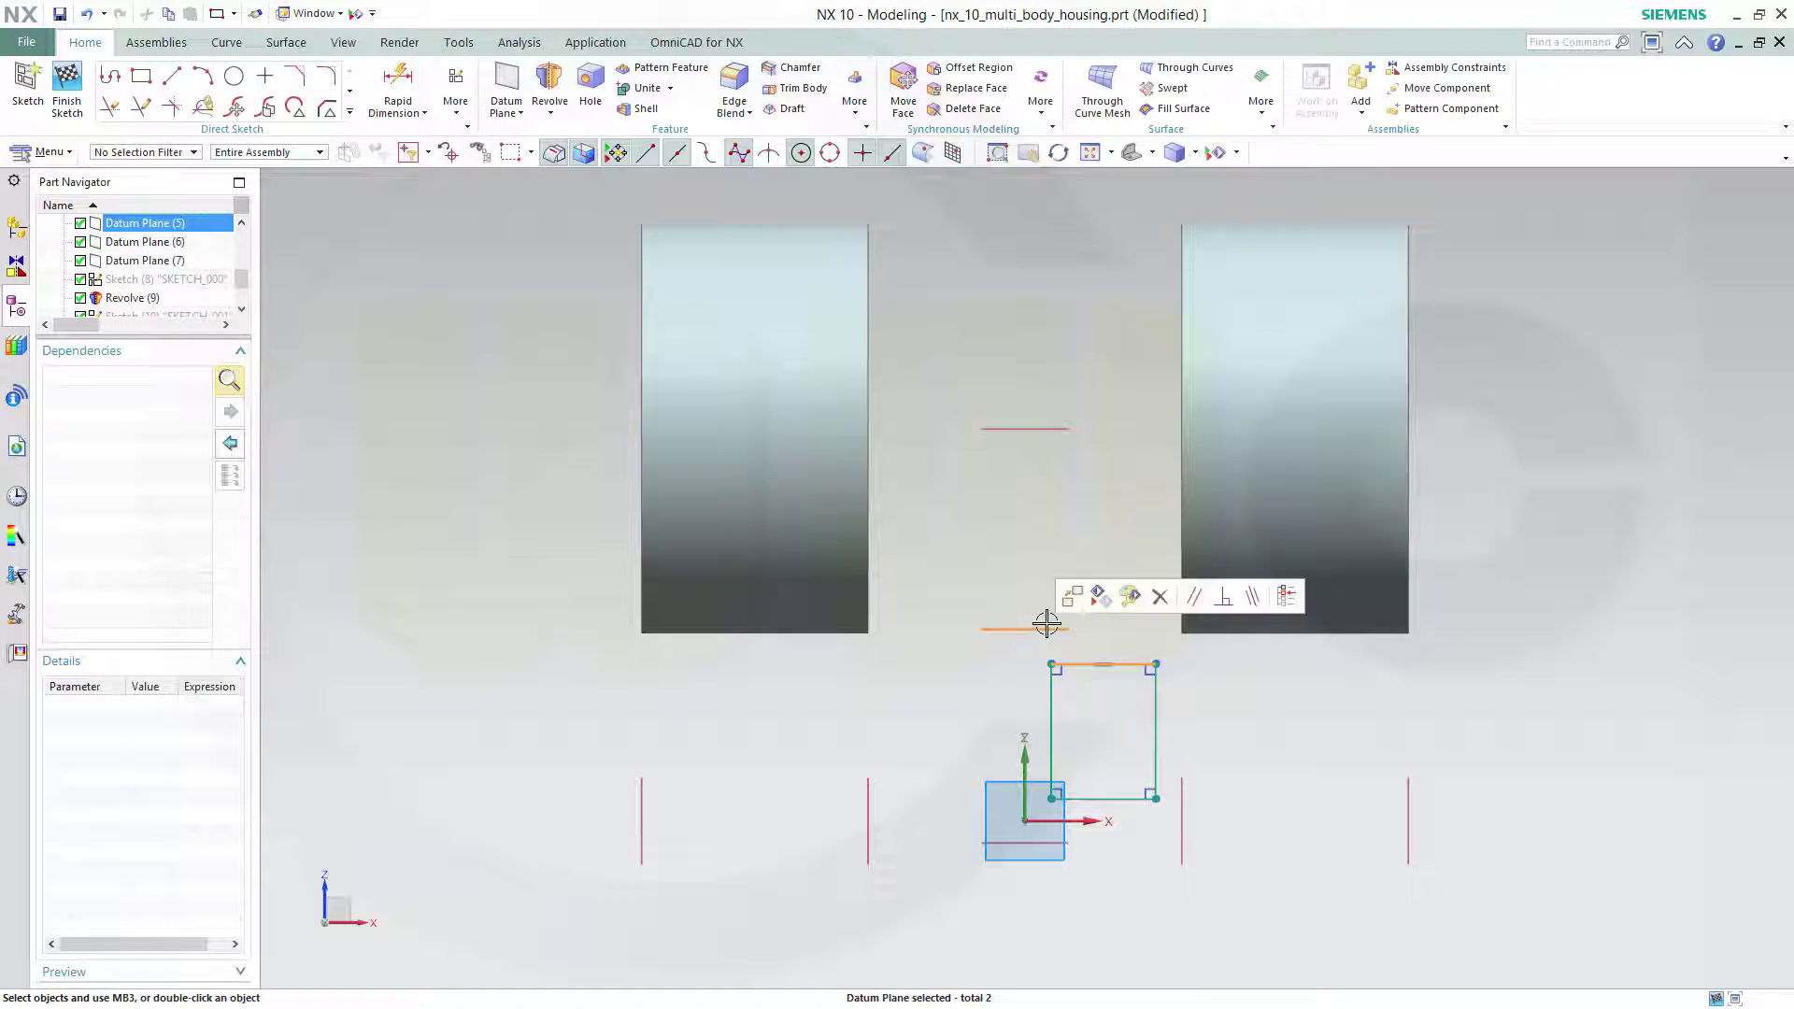
{"action": "left_click", "coordinate": [1253, 598]}
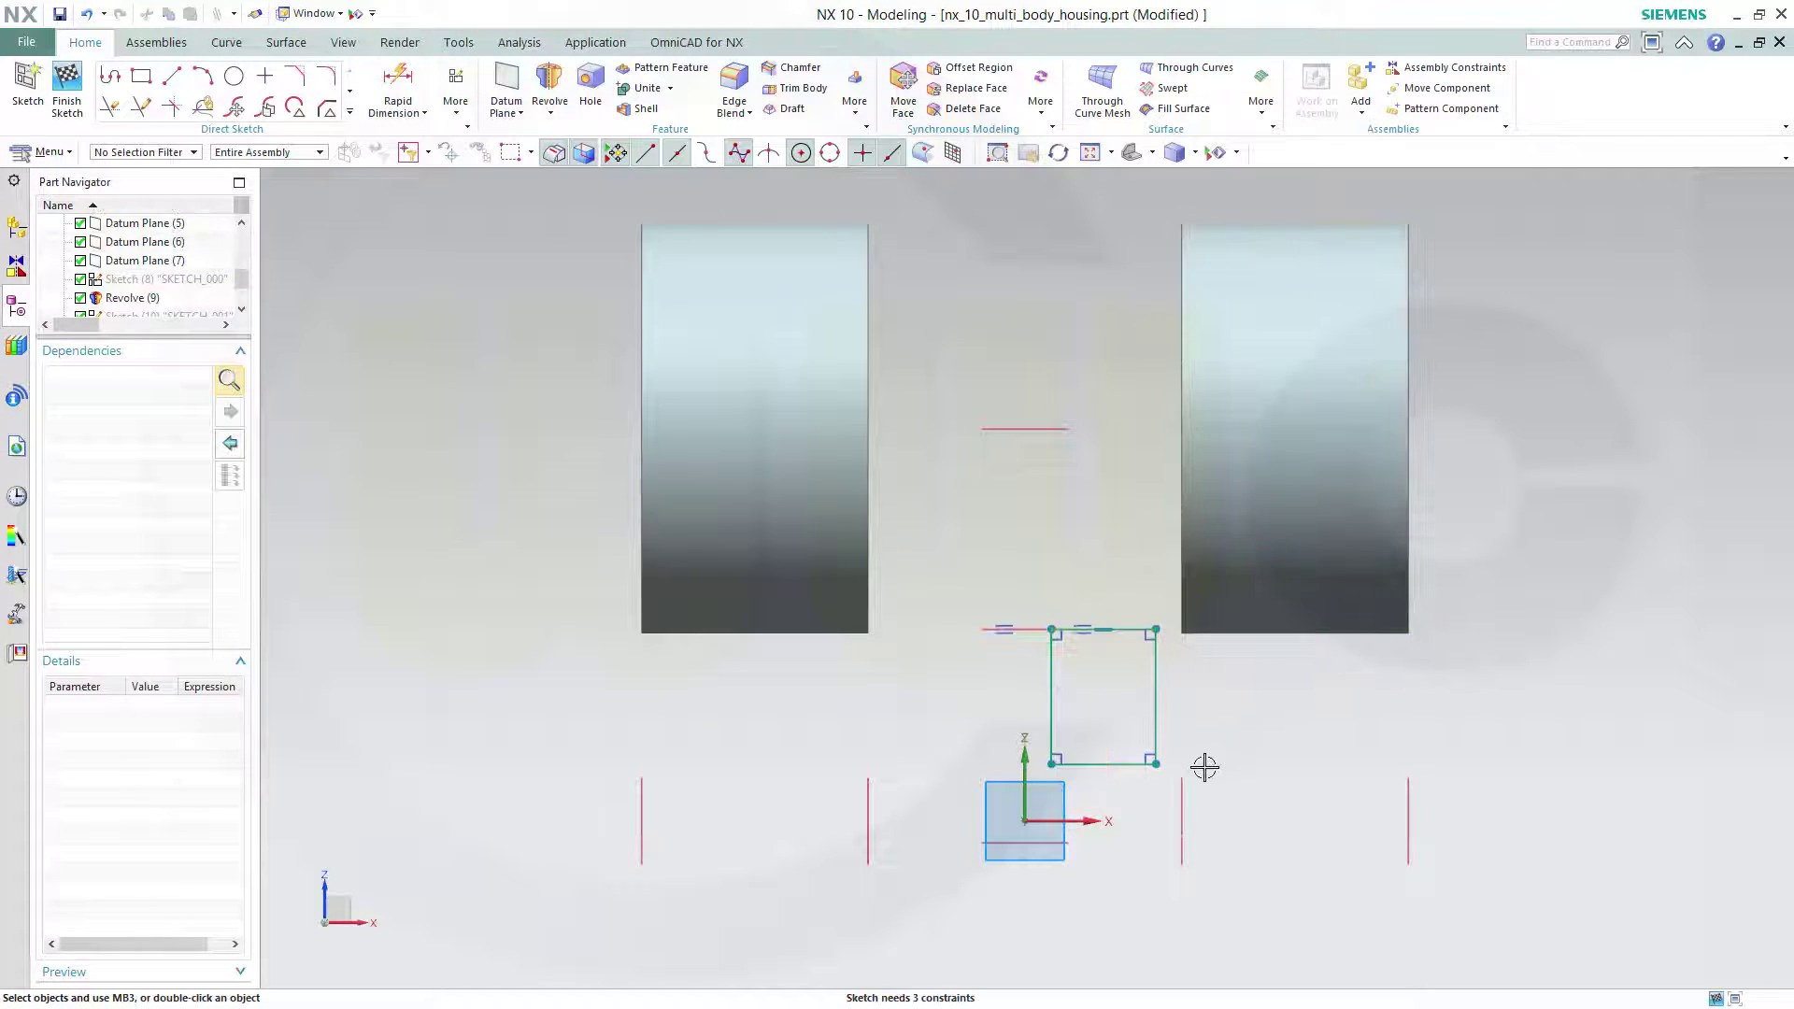
{"action": "left_click", "coordinate": [1049, 732]}
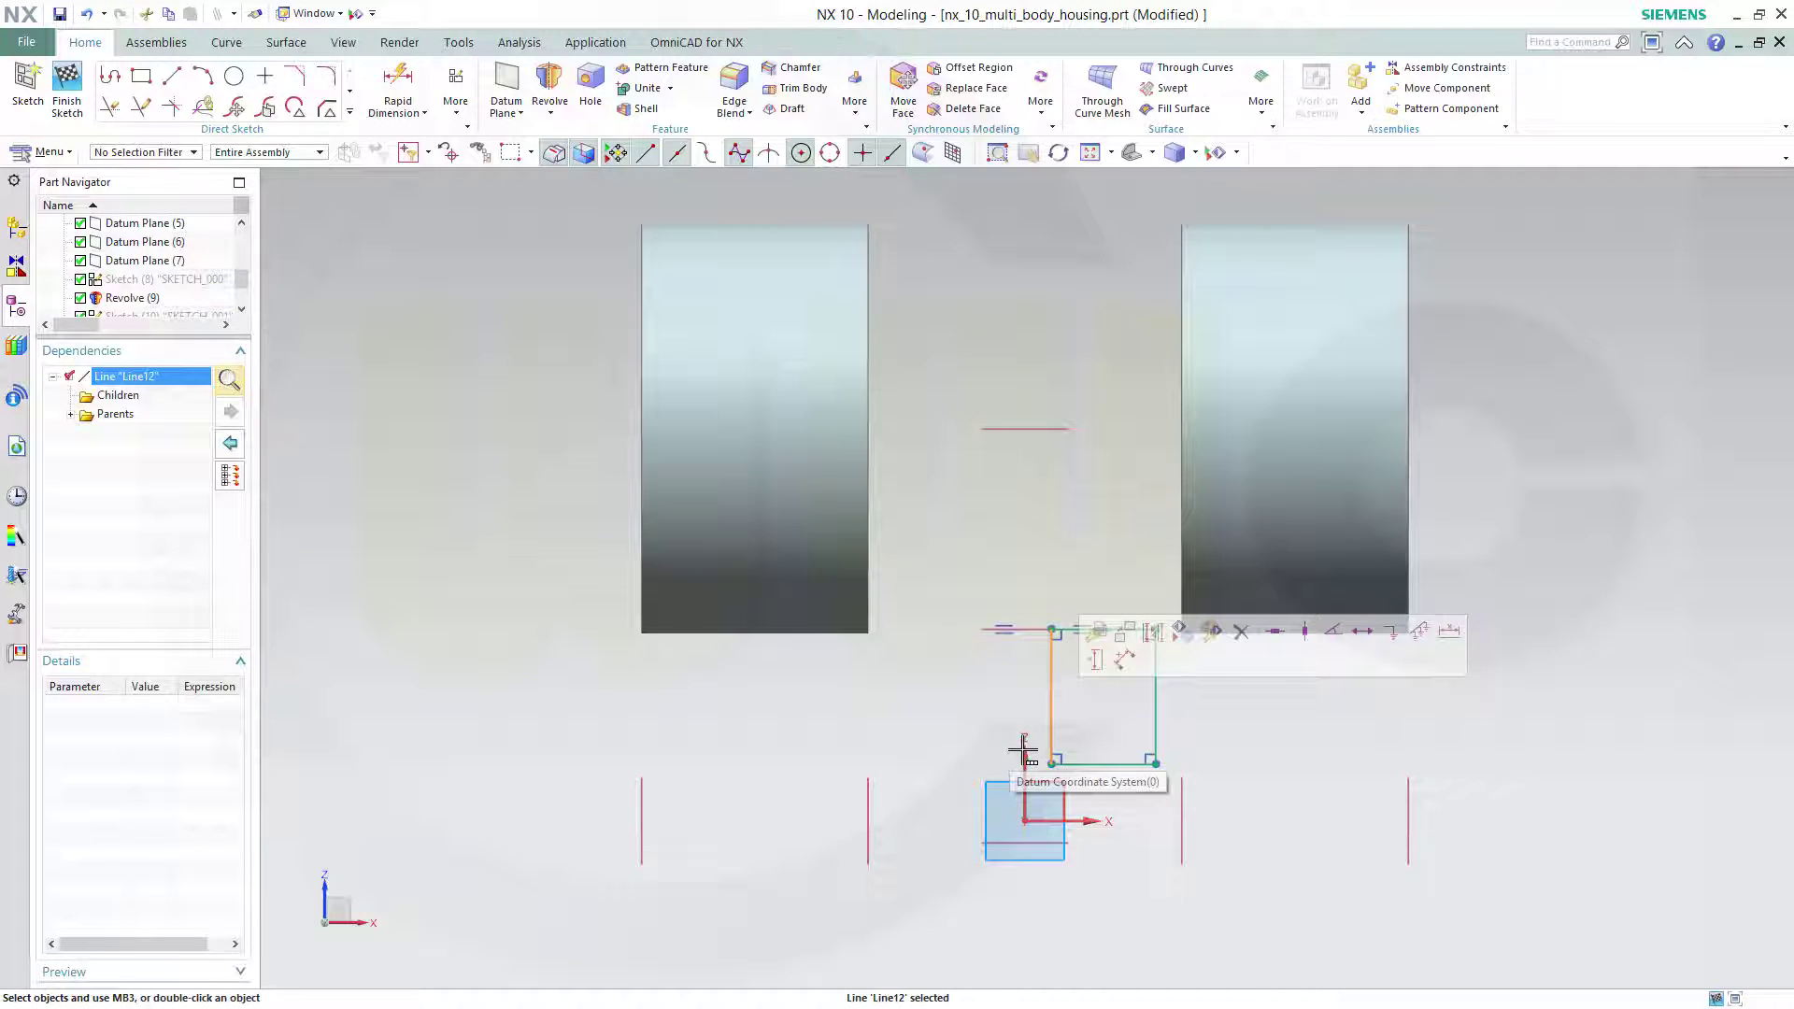
{"action": "left_click", "coordinate": [1022, 751]}
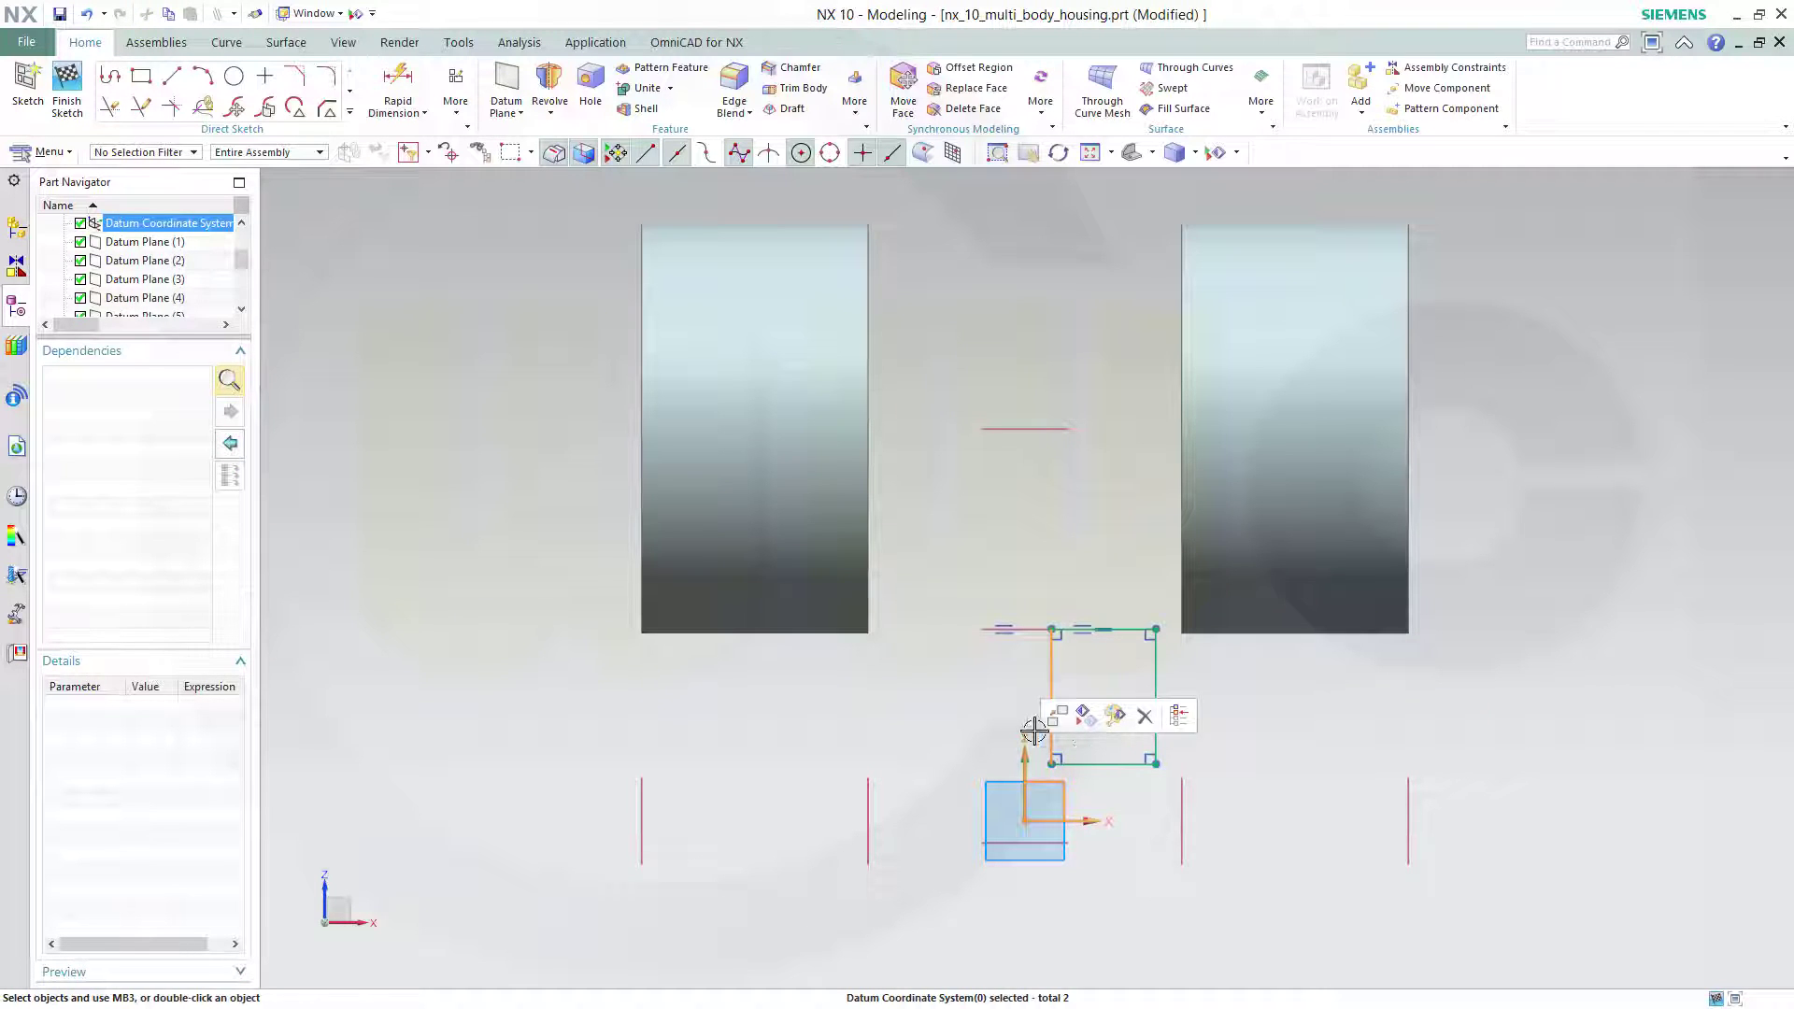
{"action": "key", "text": "Escape"}
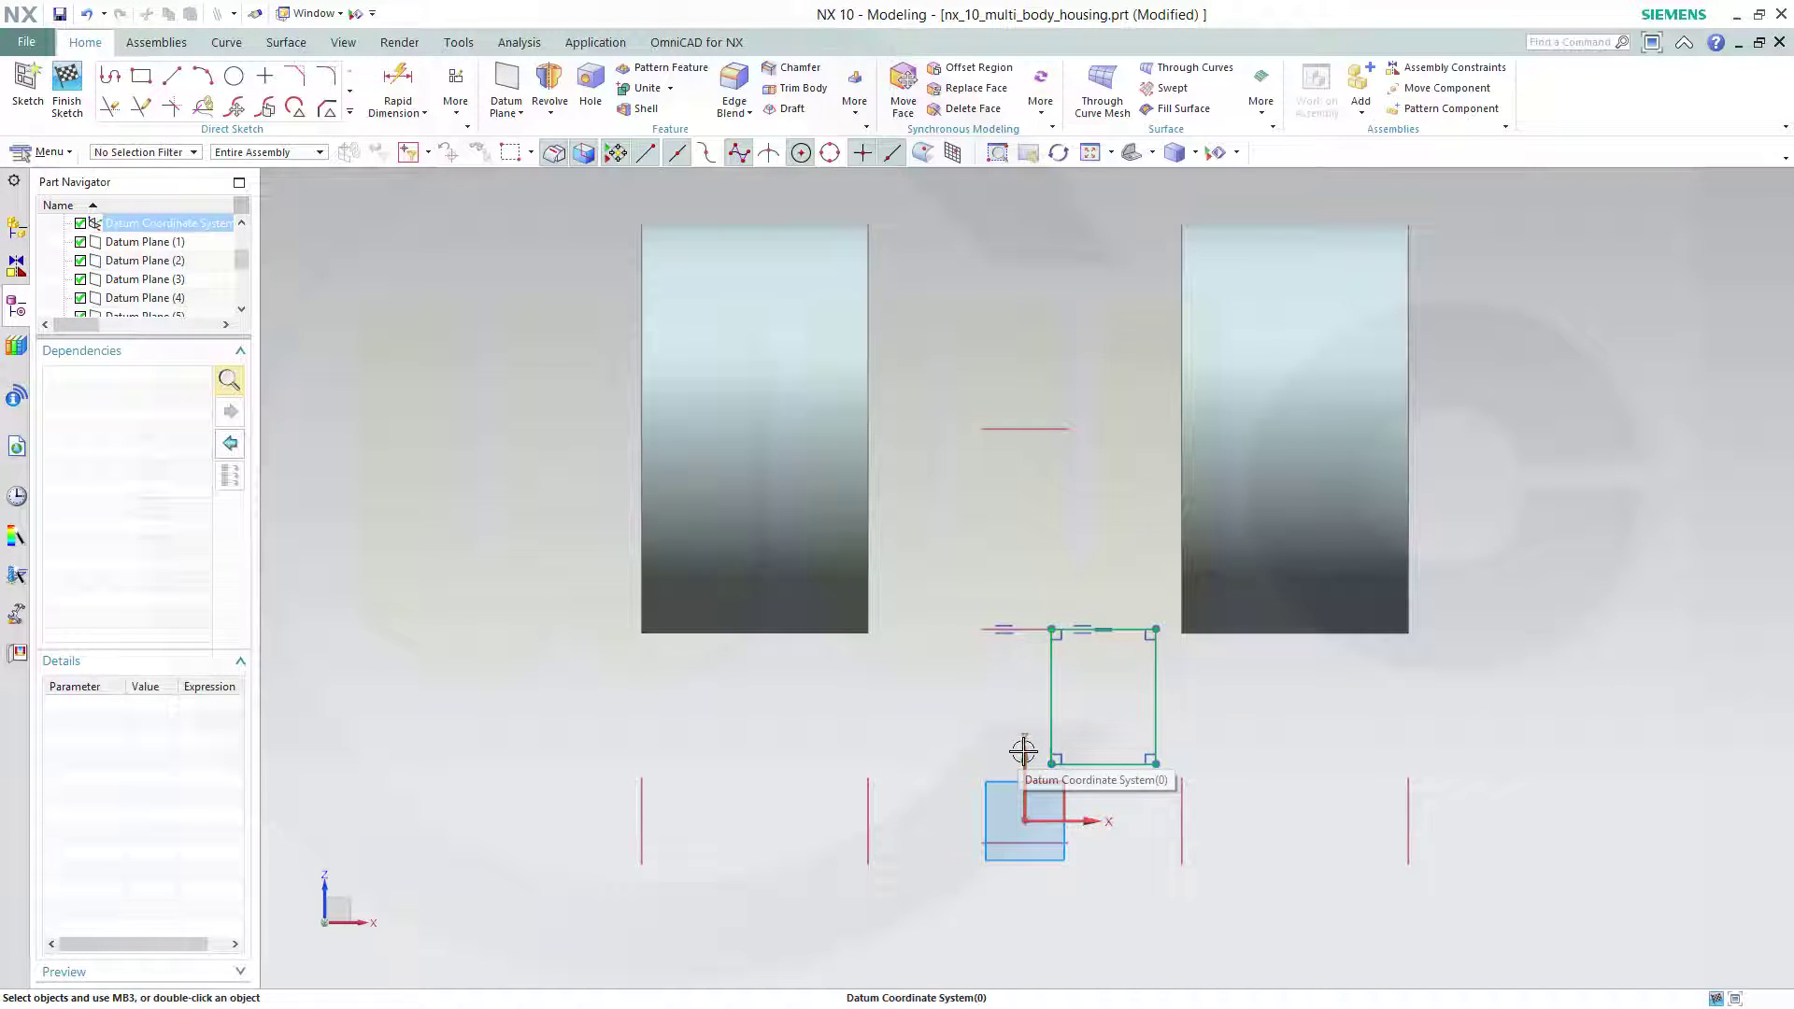
Step: Constrain the rectangle's inner vertical edge collinear with the sketch's vertical axis
{"action": "left_click", "coordinate": [1025, 752]}
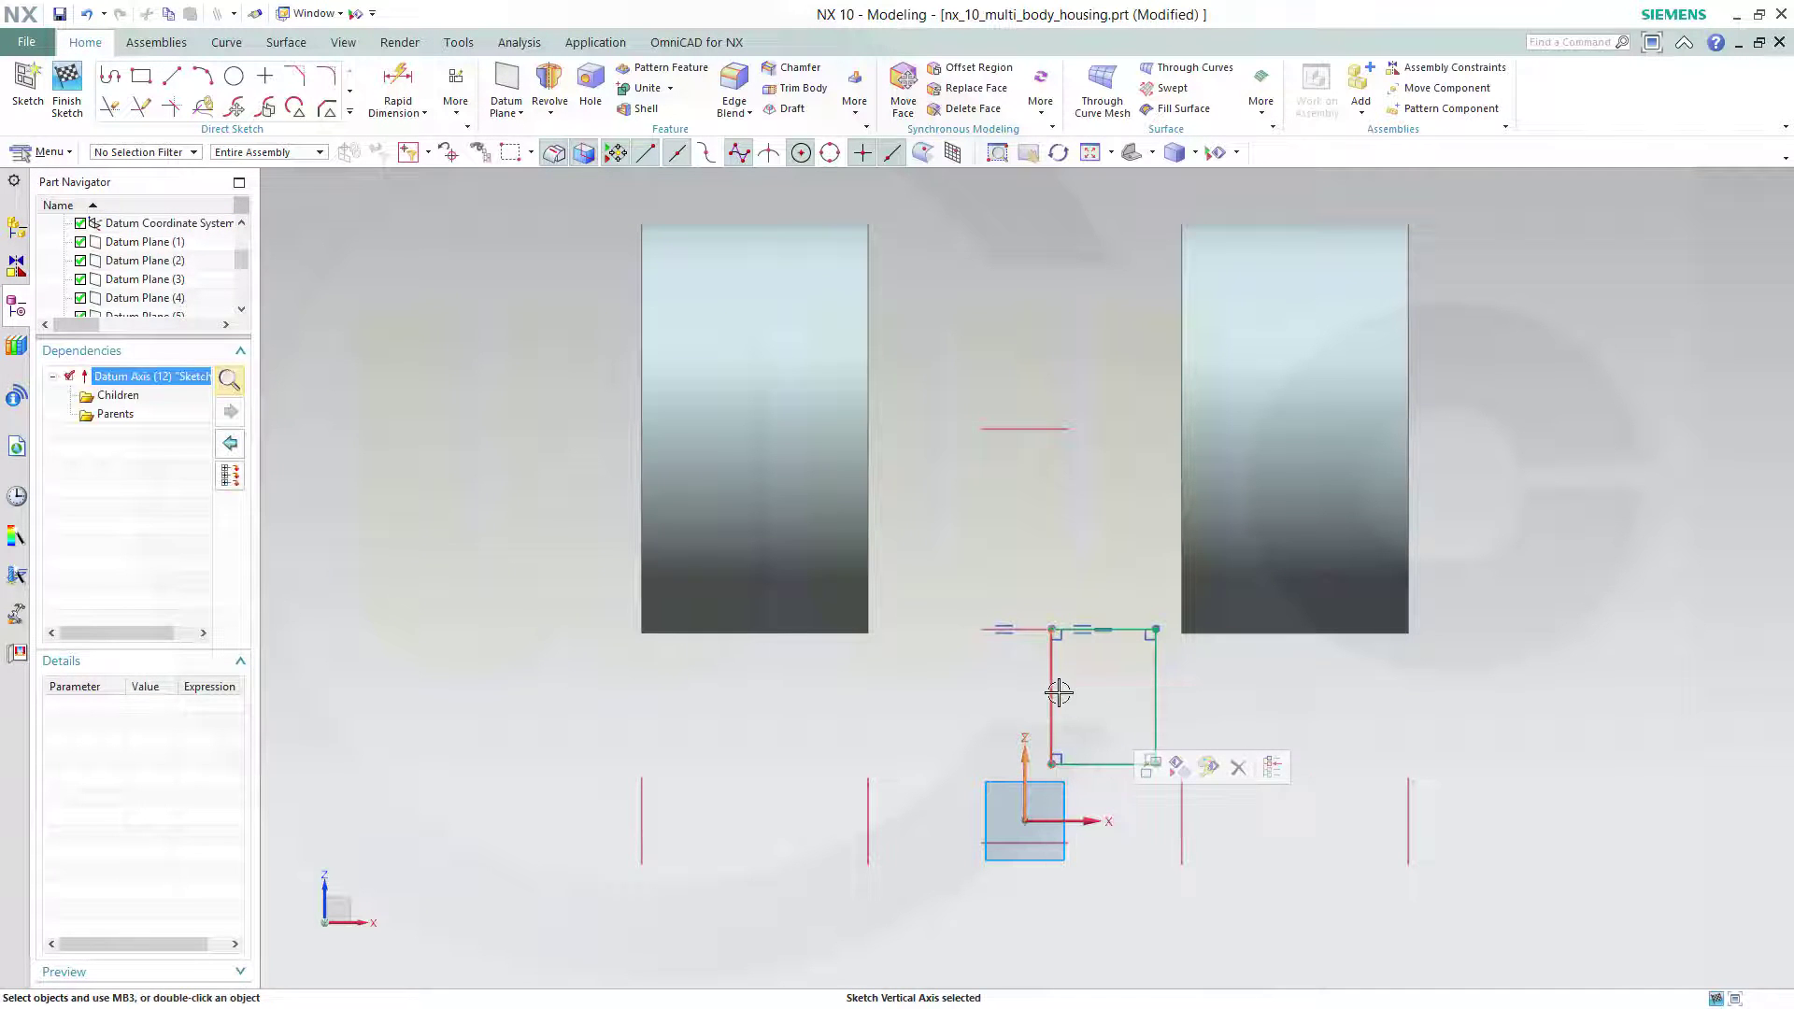
{"action": "left_click", "coordinate": [1054, 689]}
{"action": "left_click", "coordinate": [1275, 661]}
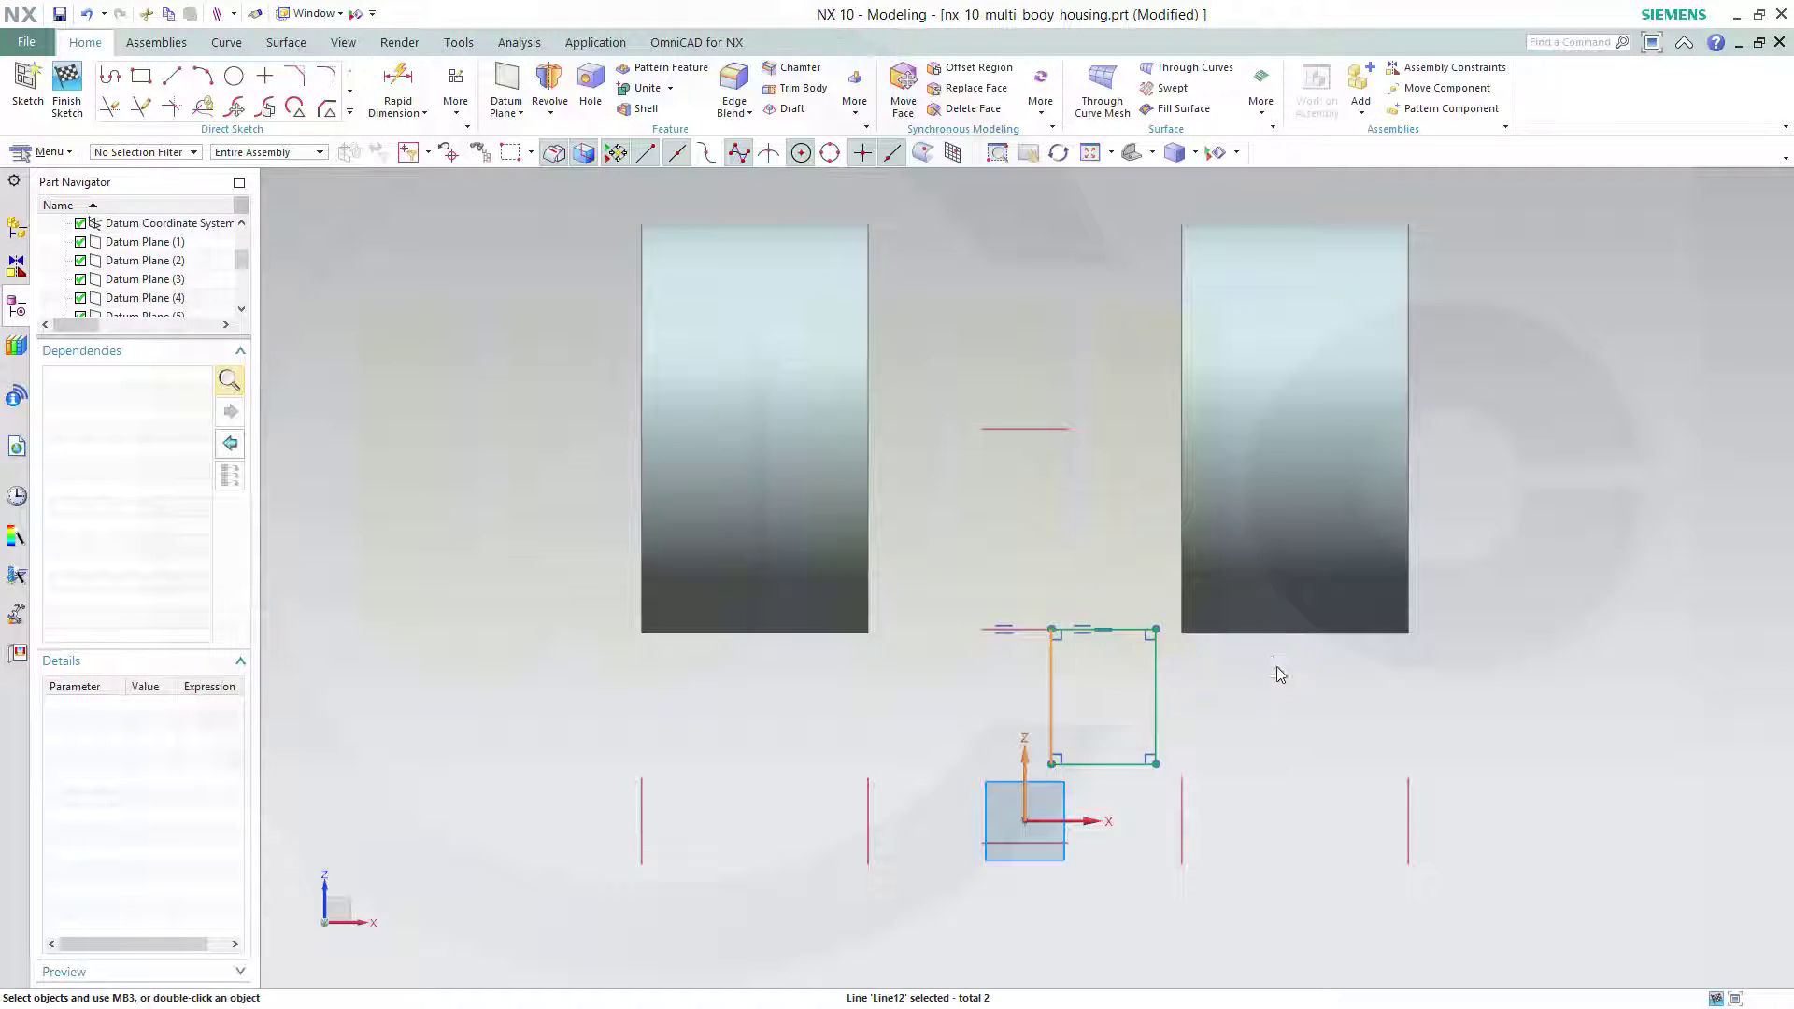
Step: Constrain the rectangle's lower edge collinear with the X axis of the datum coordinate system
{"action": "left_click", "coordinate": [1082, 764]}
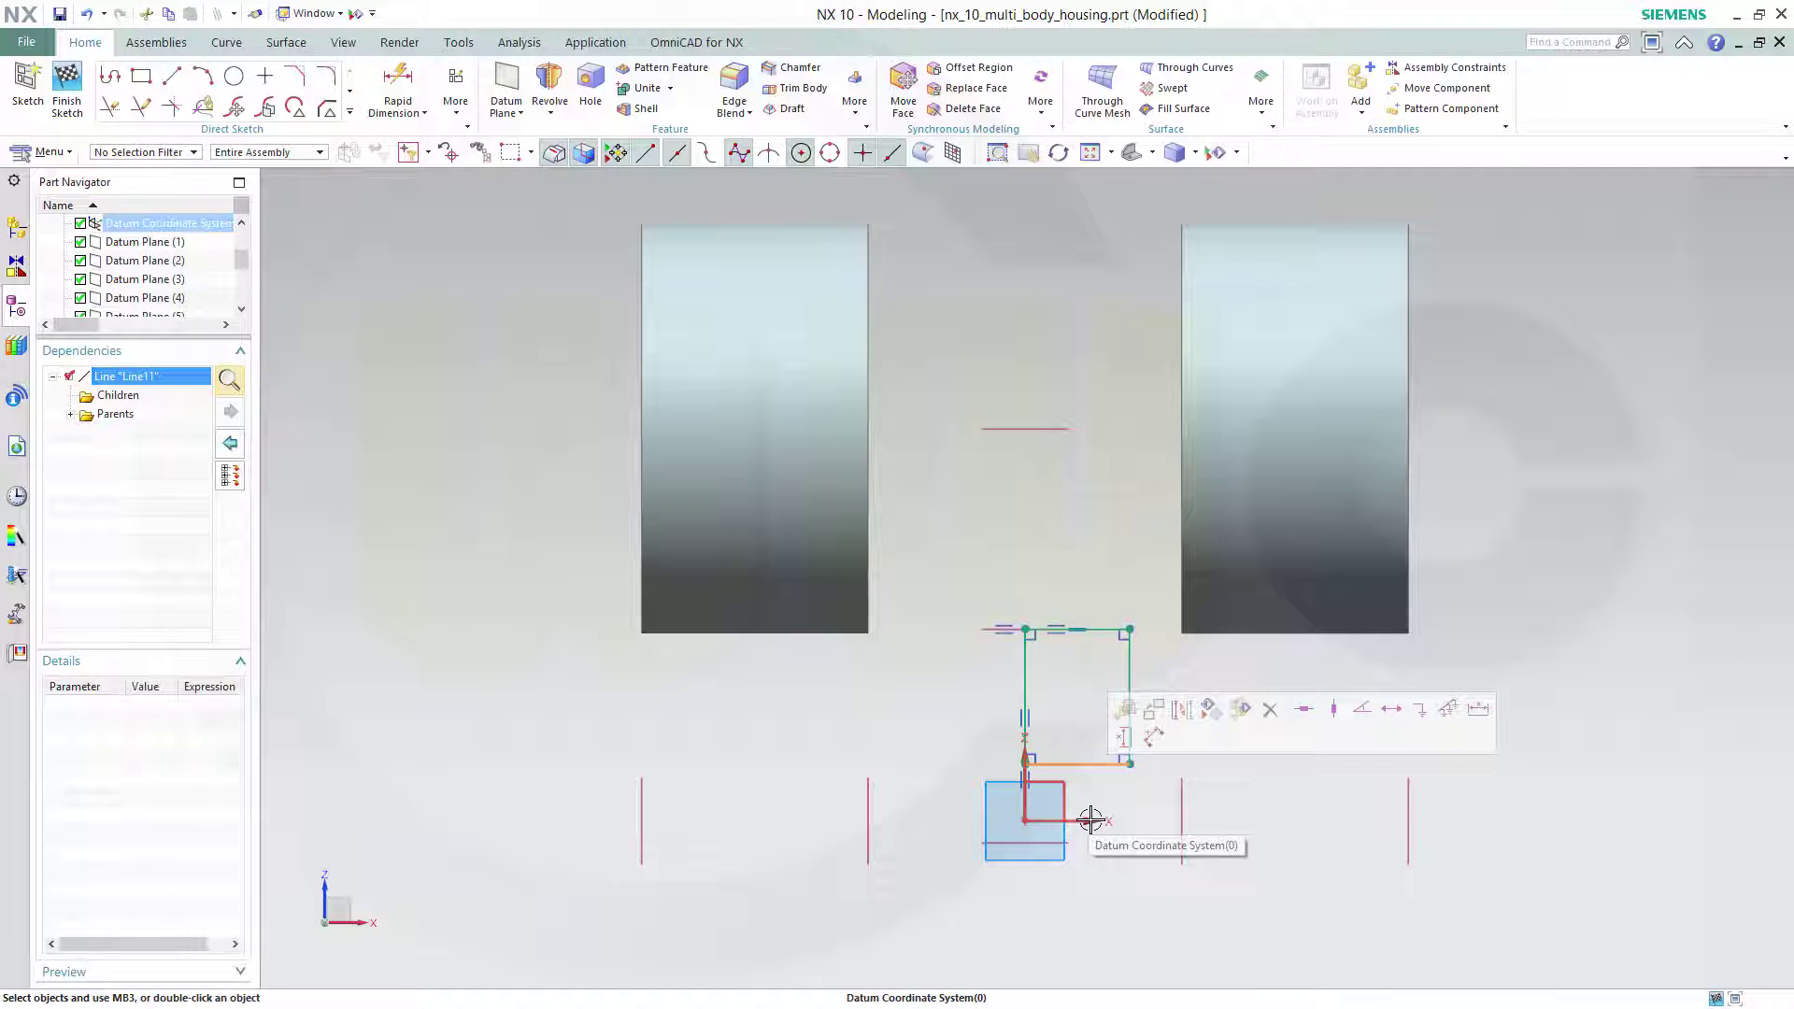
{"action": "left_click", "coordinate": [1090, 819]}
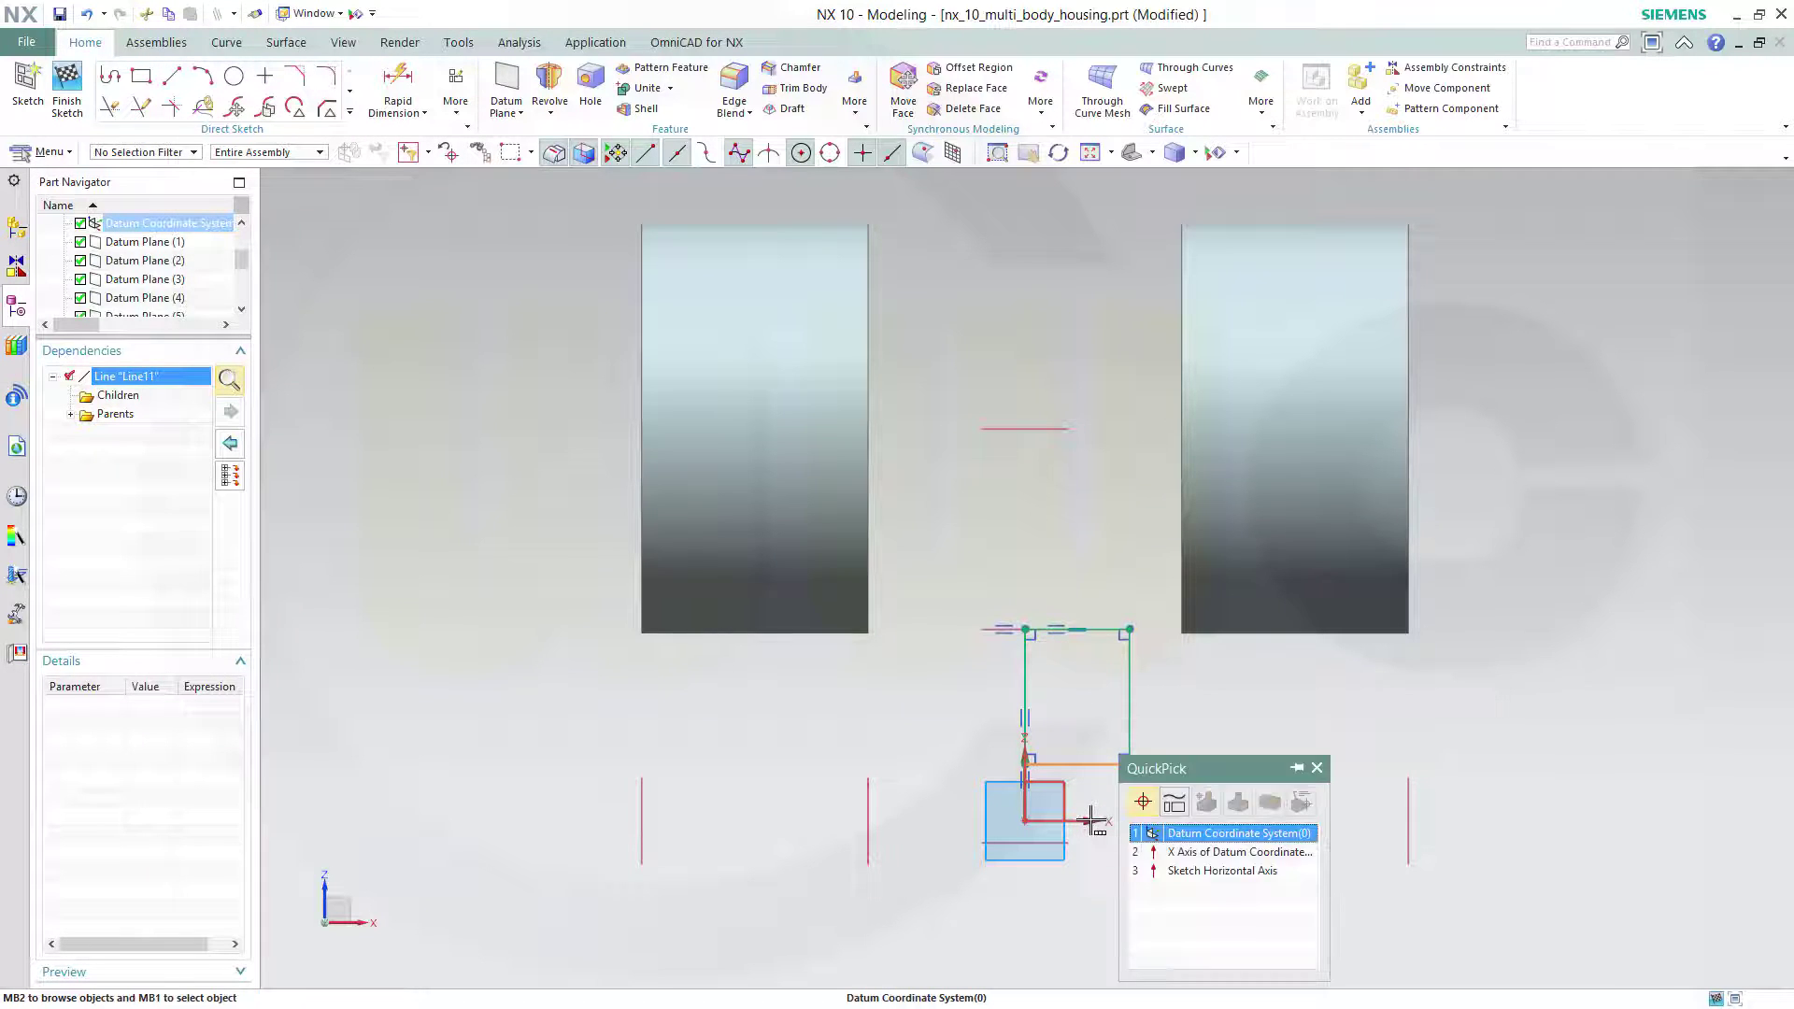
{"action": "left_click", "coordinate": [1181, 847]}
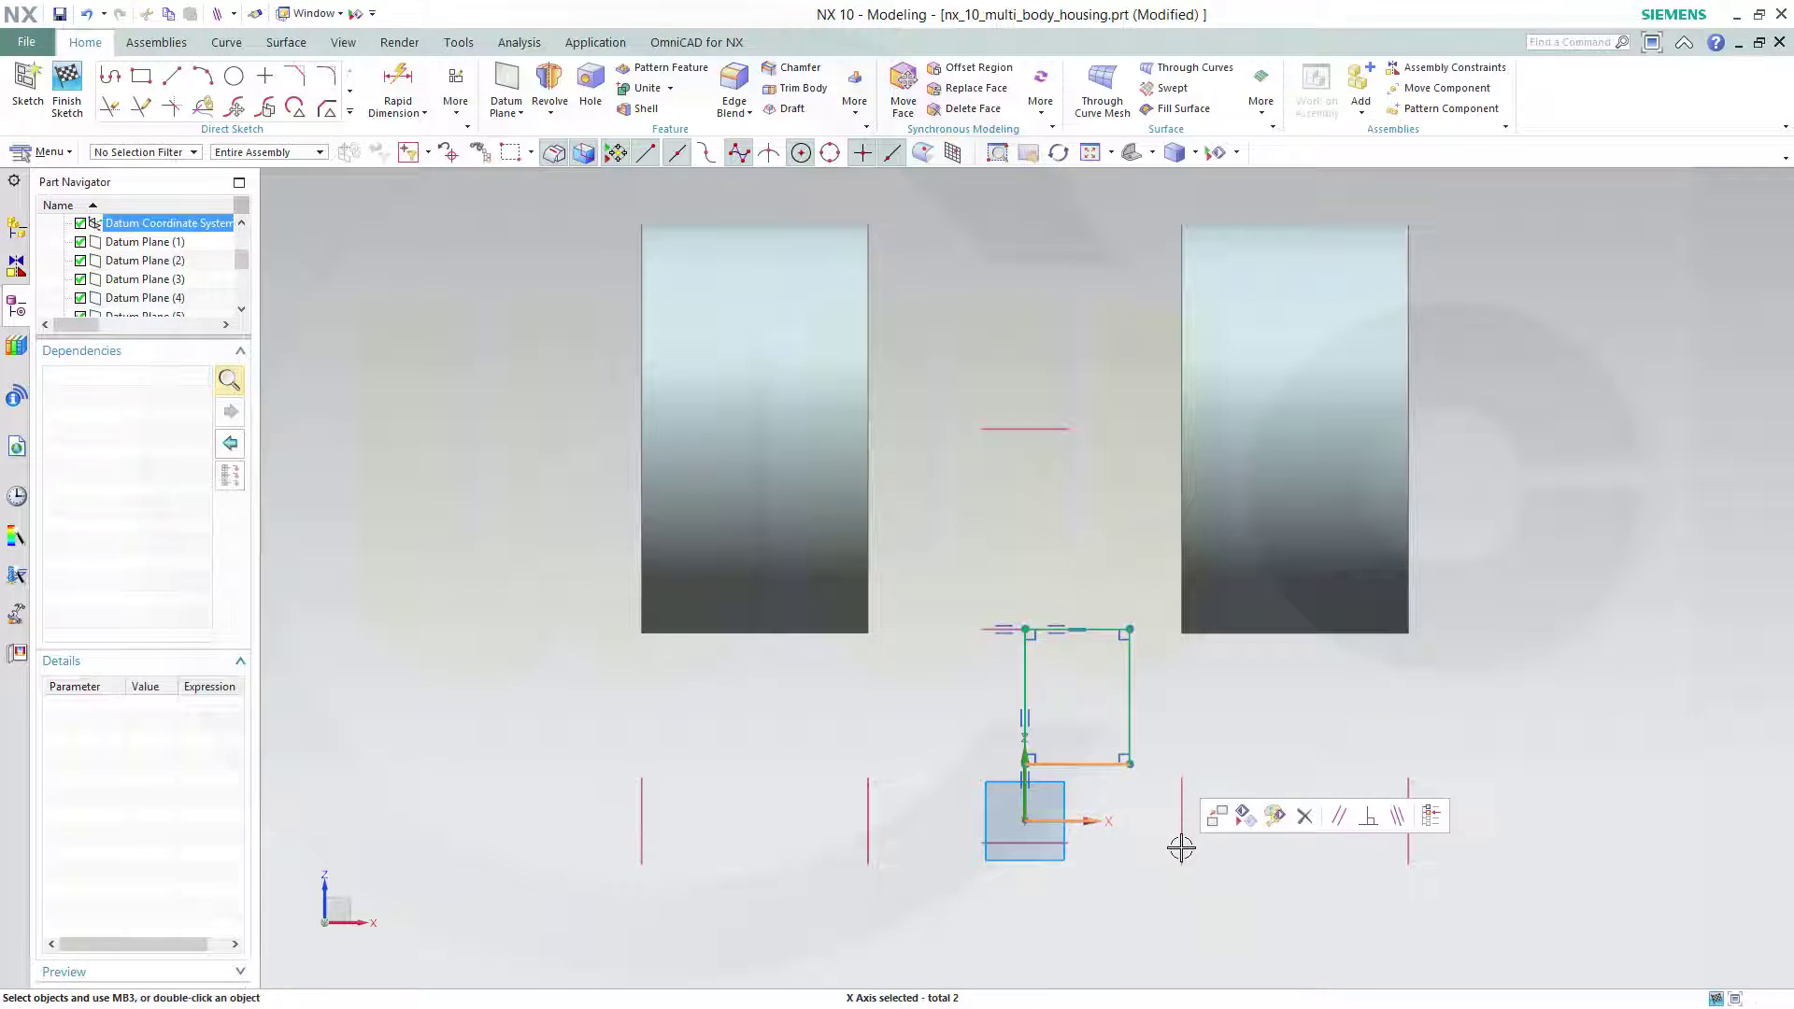
{"action": "left_click", "coordinate": [1403, 822]}
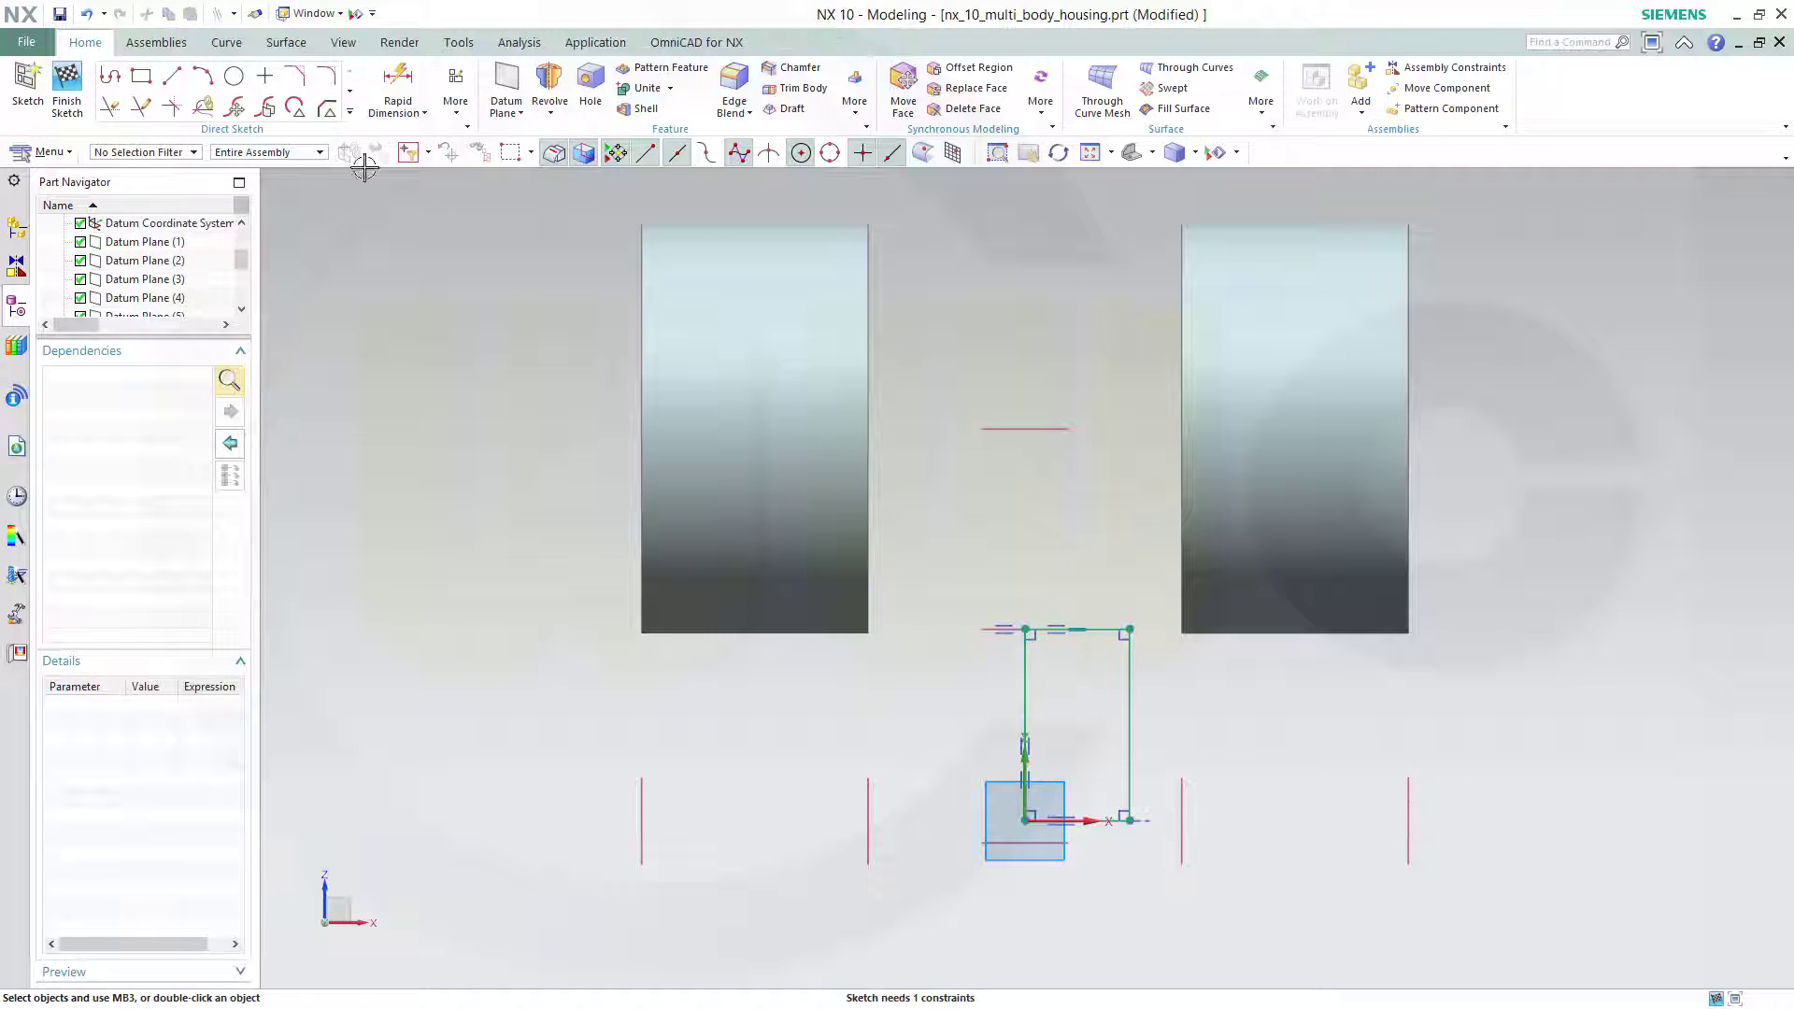
Step: Dimension the rectangle's width as 40 mm and finish the sketch
{"action": "left_click", "coordinate": [393, 91]}
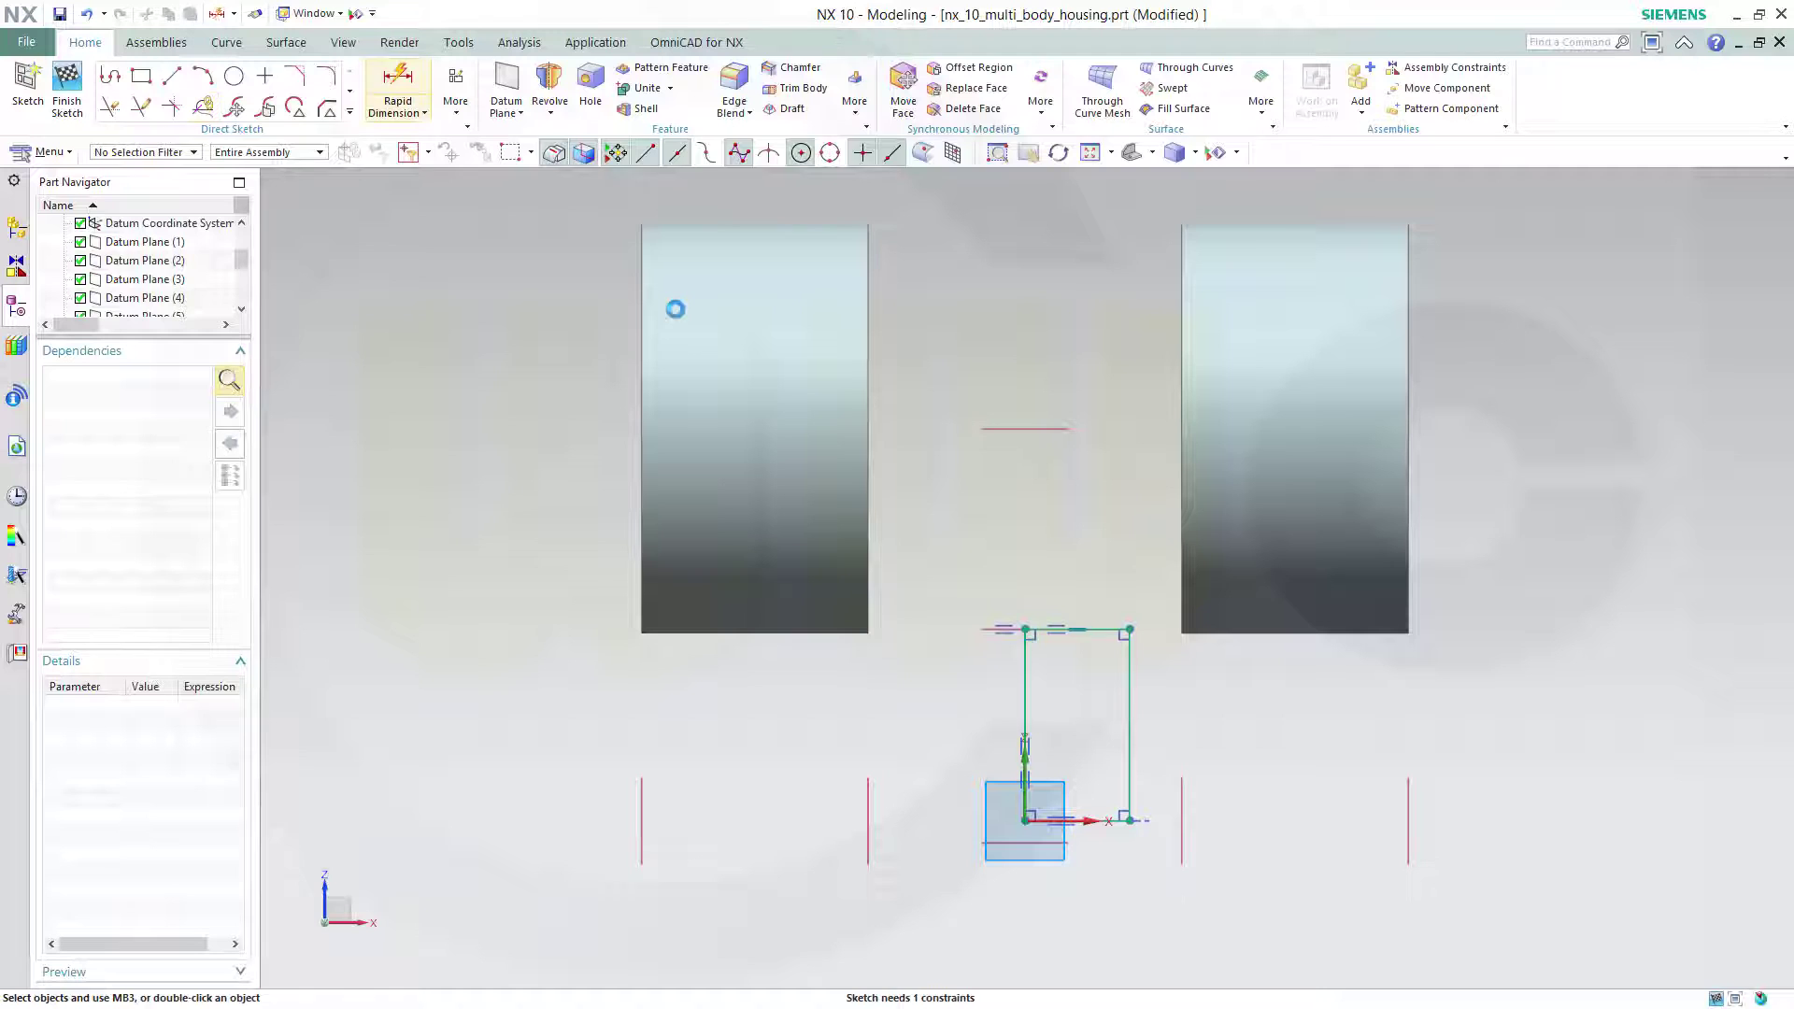
{"action": "left_click", "coordinate": [1025, 710]}
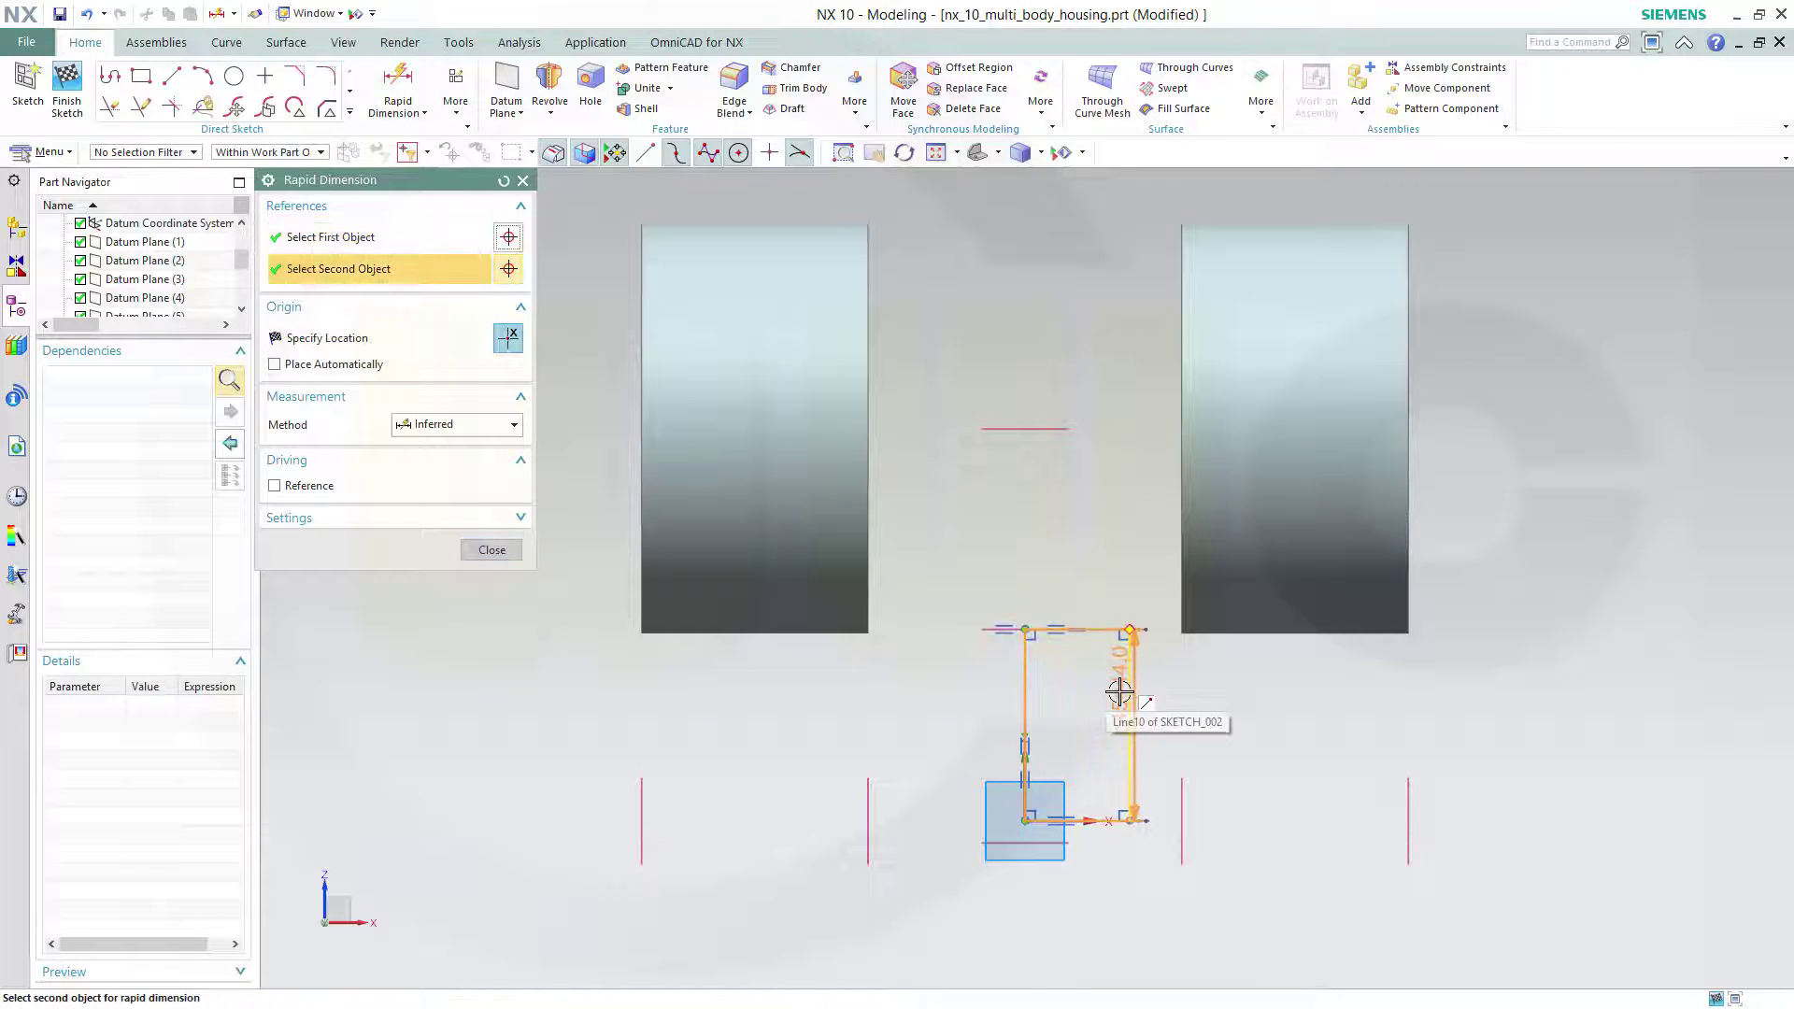
{"action": "left_click", "coordinate": [1128, 692]}
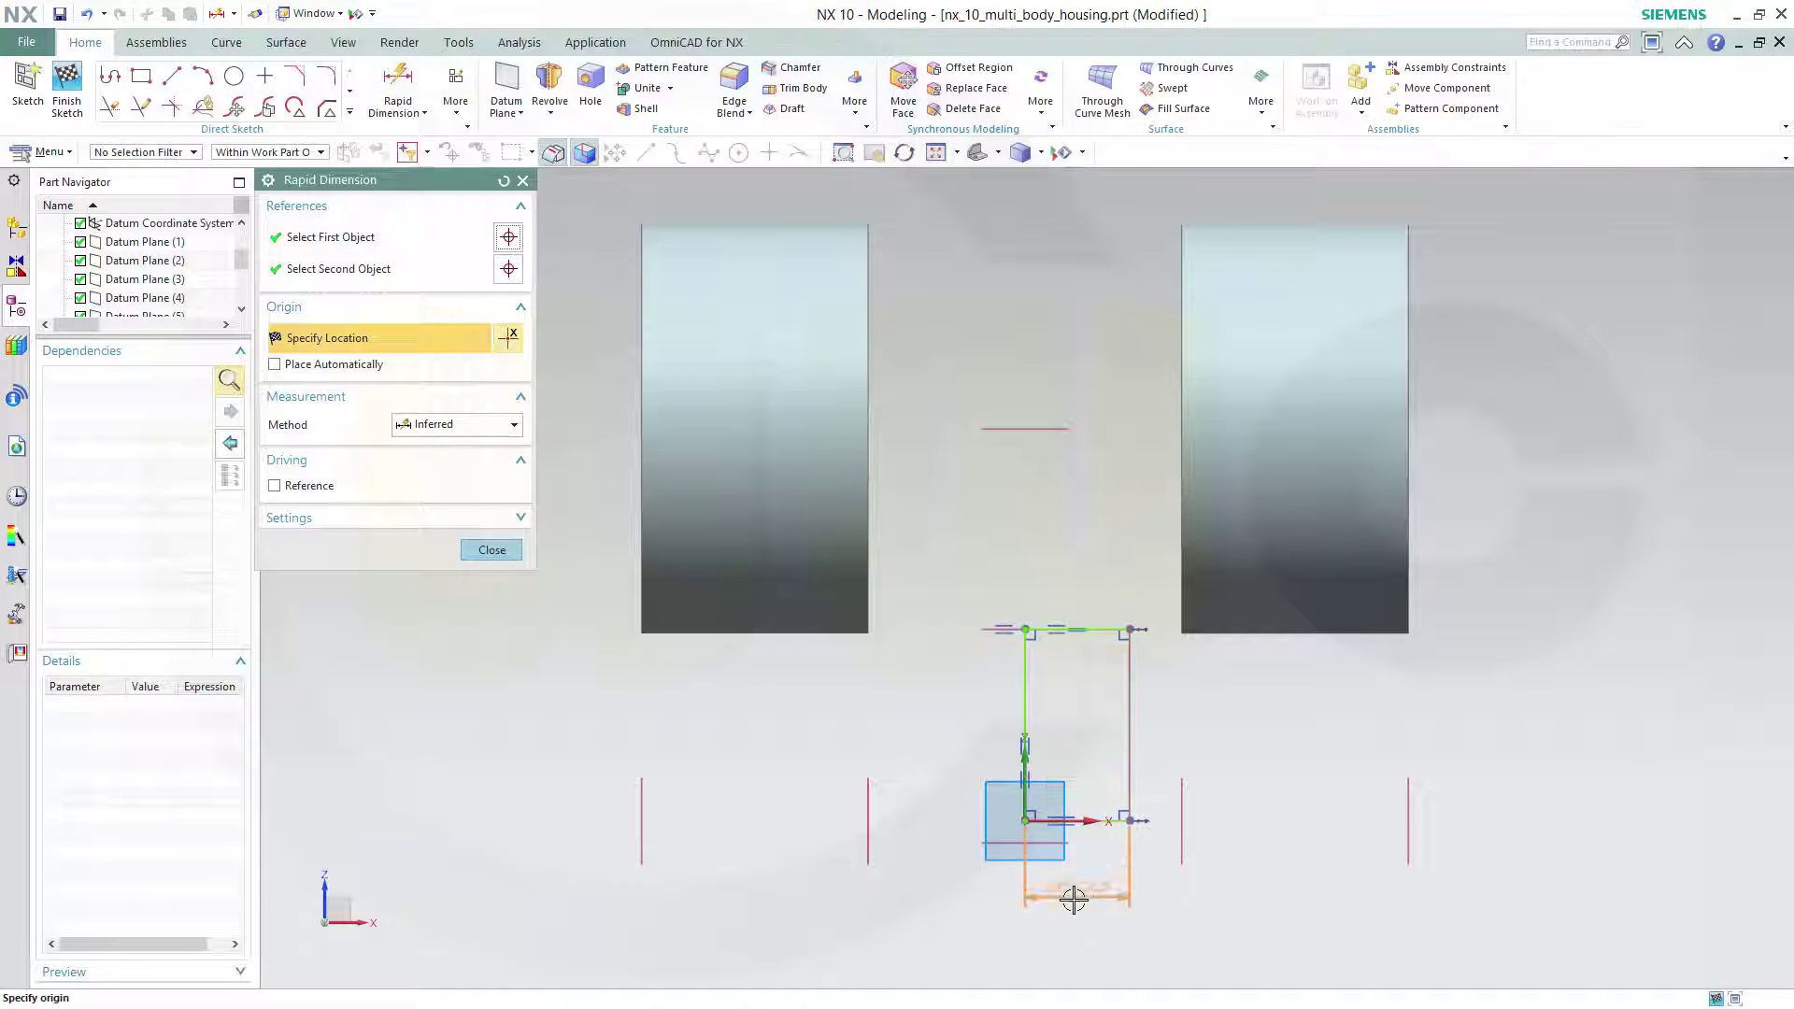
{"action": "left_click", "coordinate": [1079, 903]}
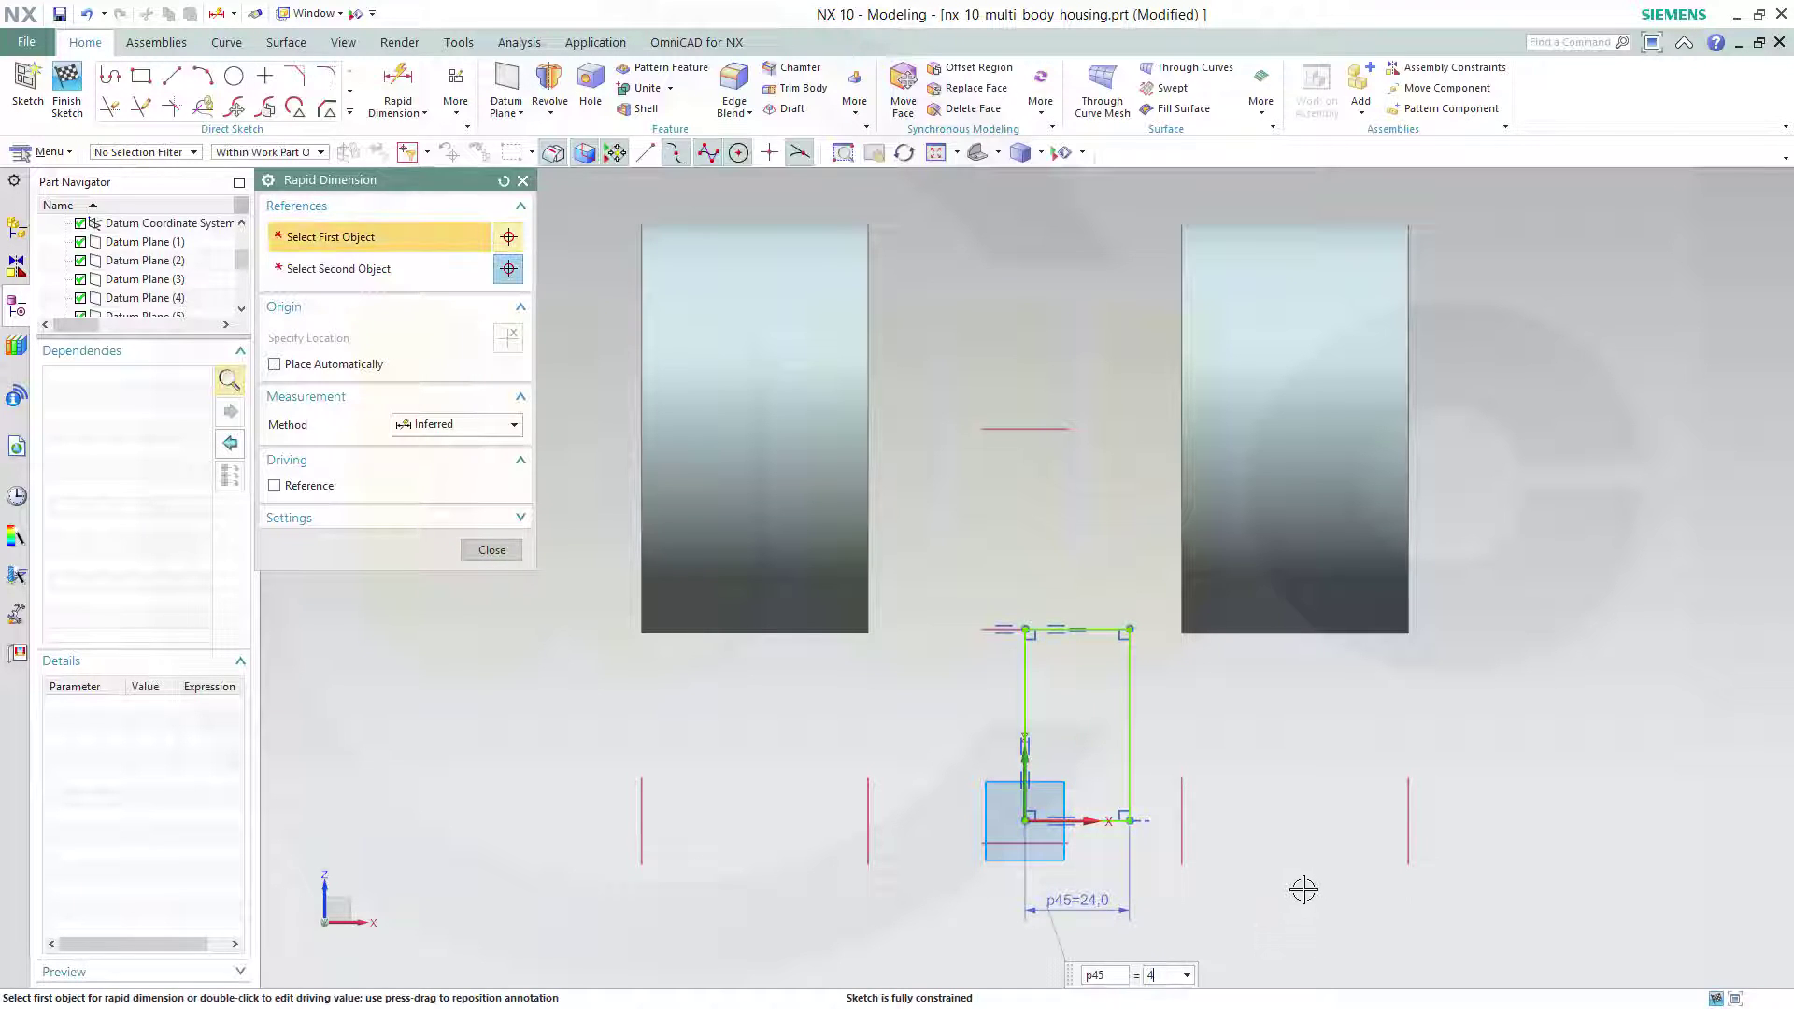
{"action": "key", "text": "Return"}
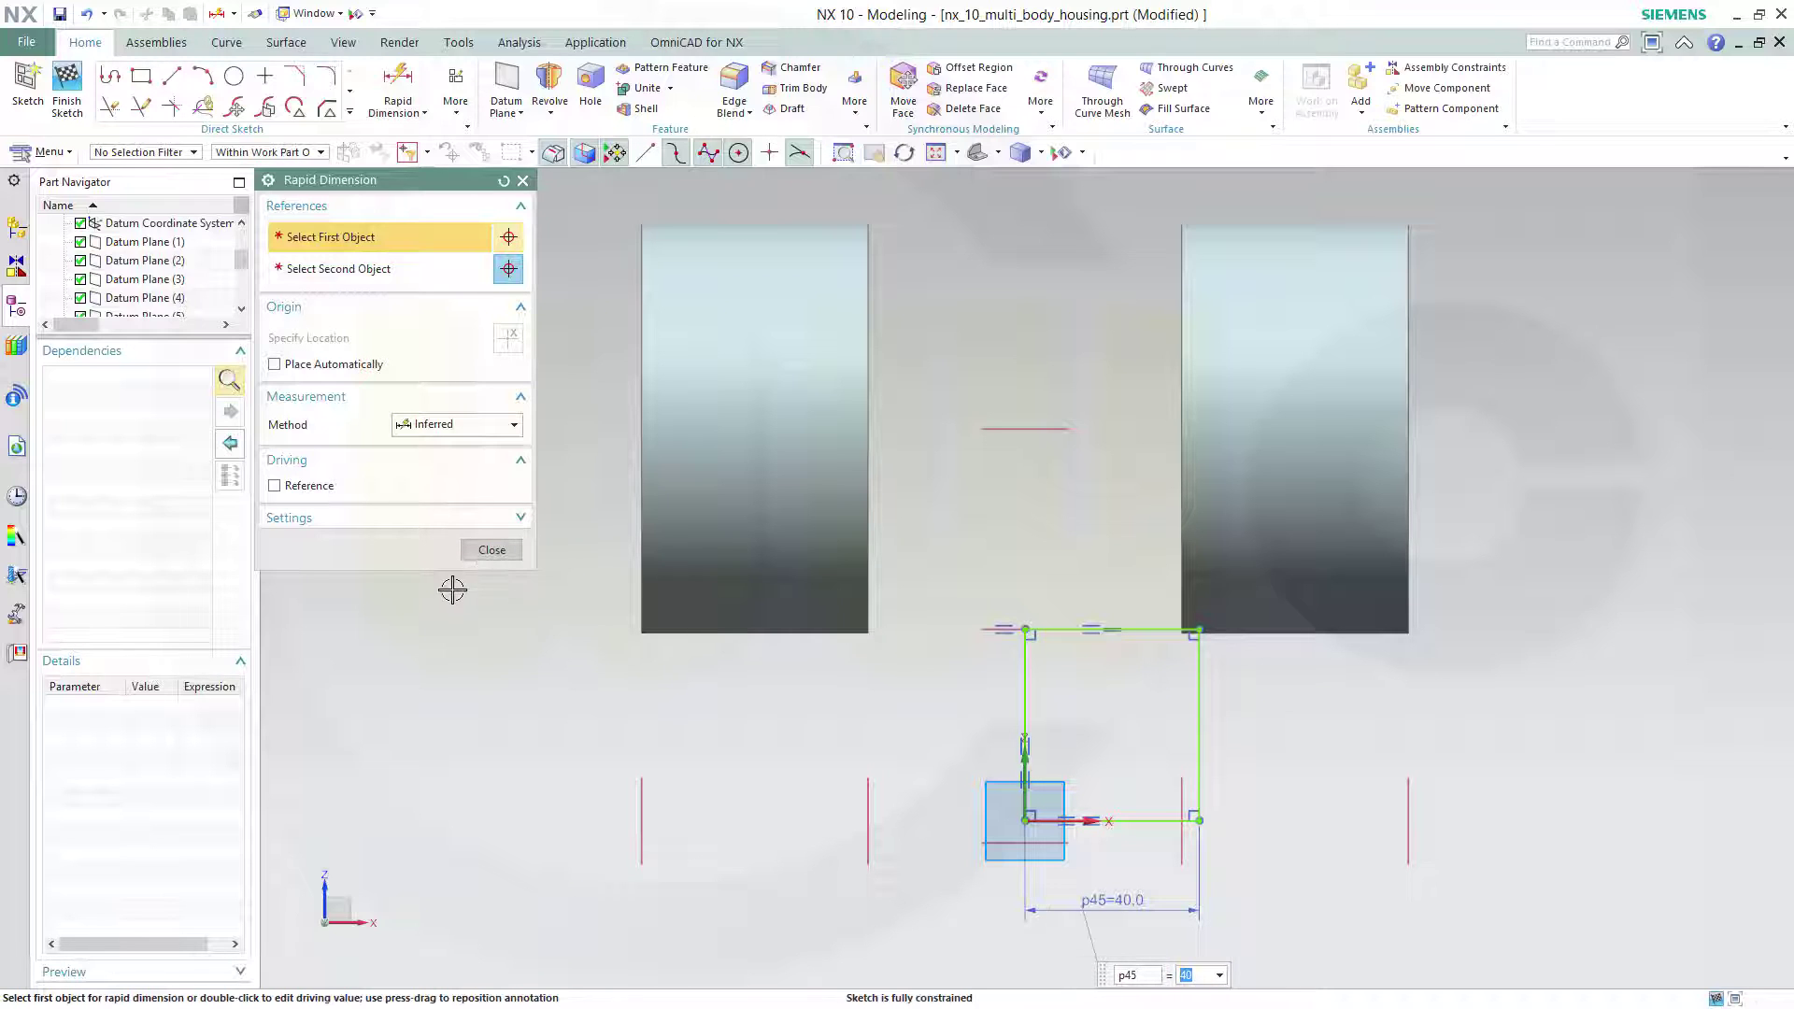
{"action": "left_click", "coordinate": [488, 551]}
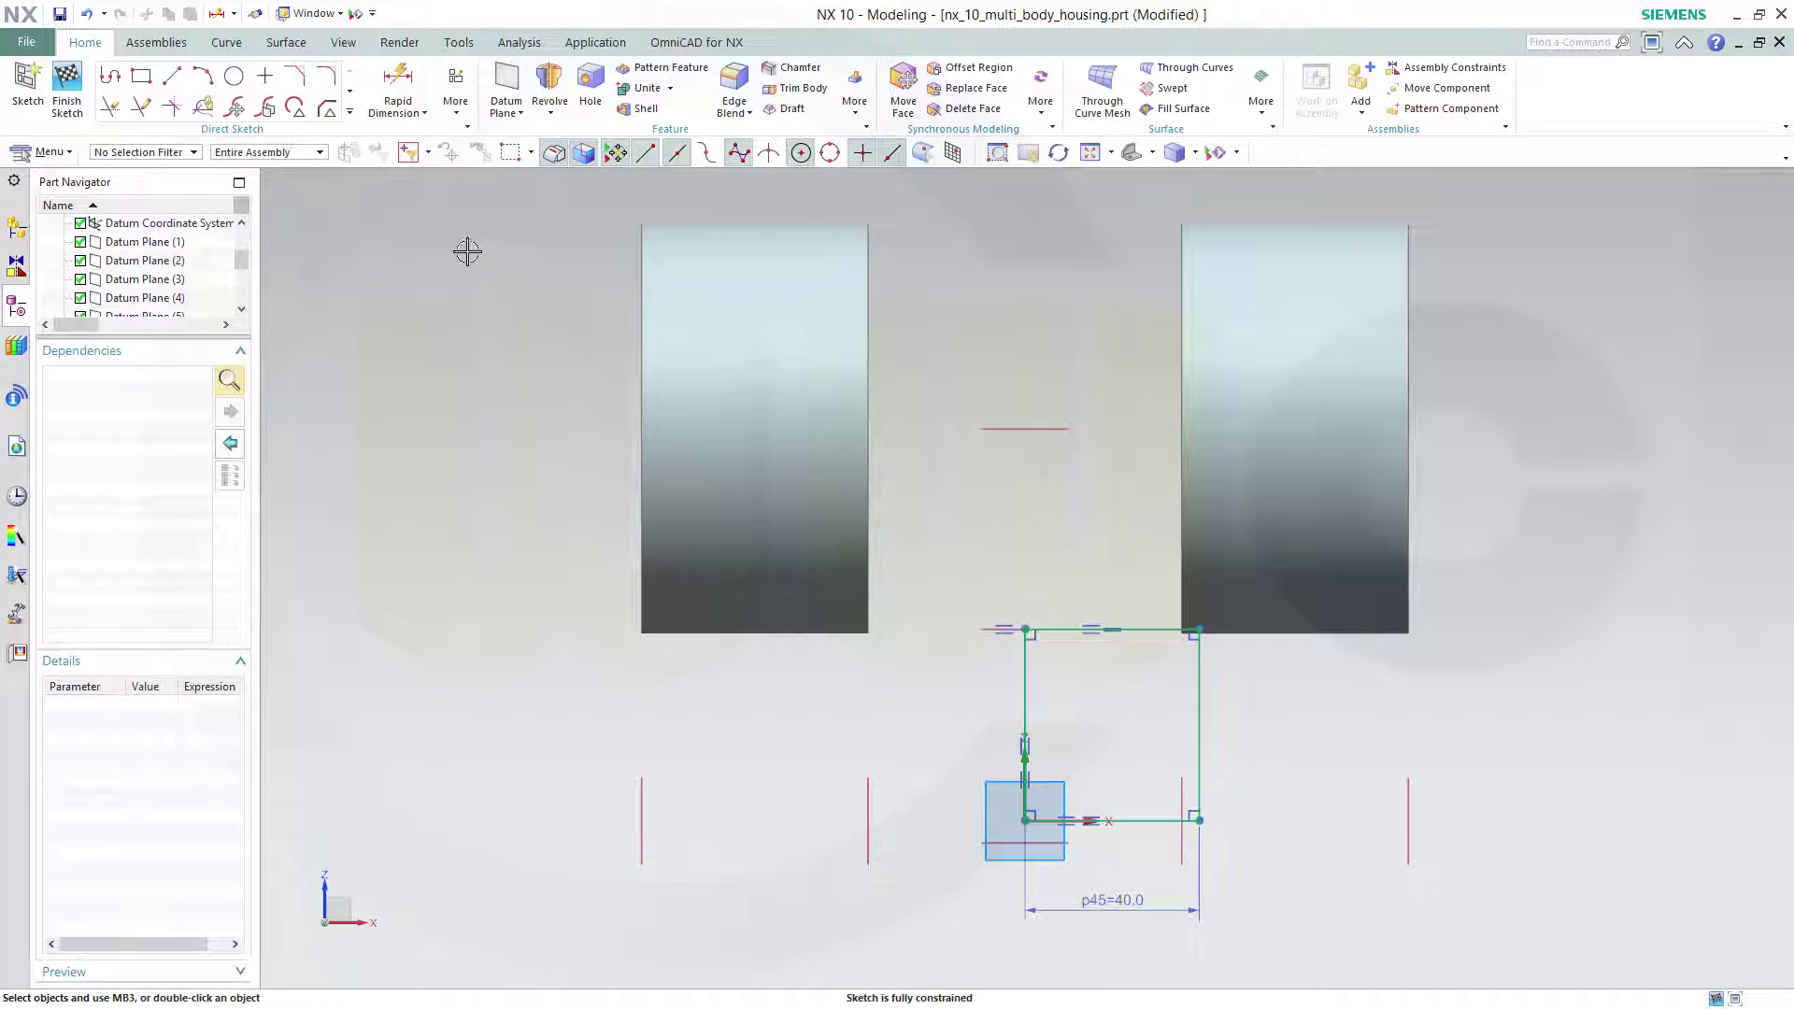
{"action": "left_click", "coordinate": [65, 78]}
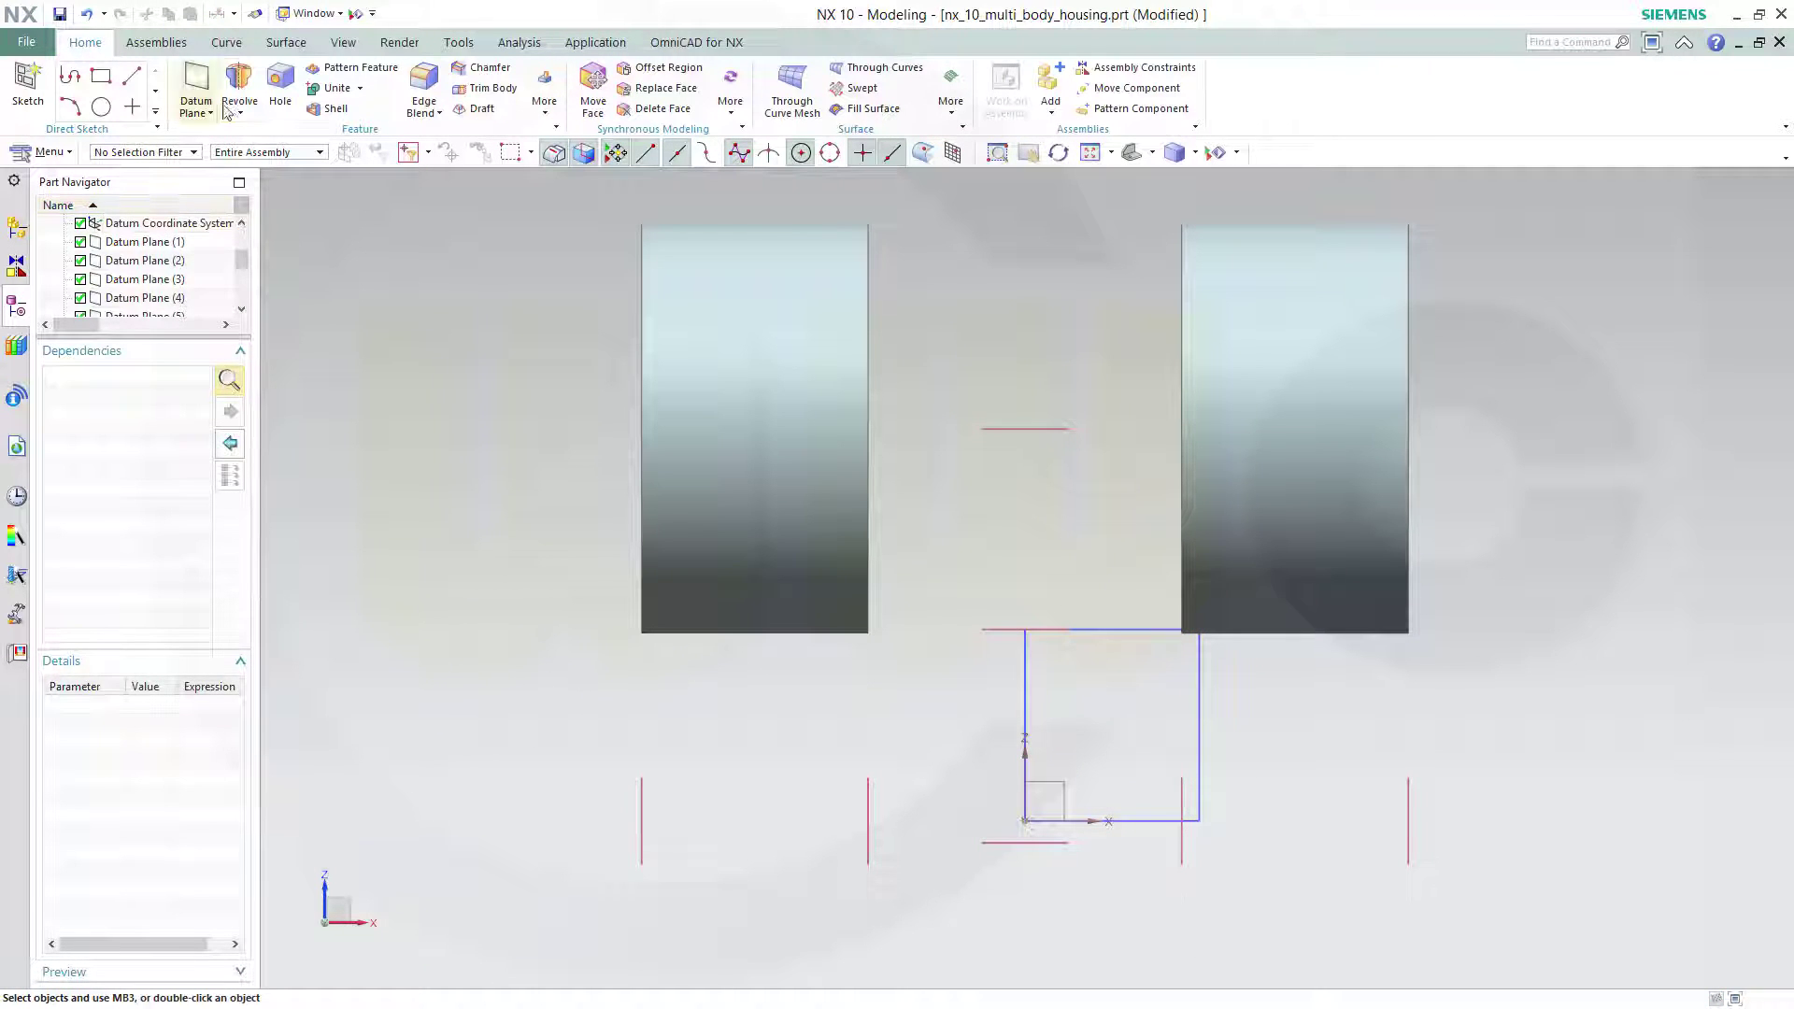
Step: Revolve the central rectangle from 0 to 360 degrees about its vertical edge on the Z axis as a separate solid with no Boolean
{"action": "left_click", "coordinate": [240, 85]}
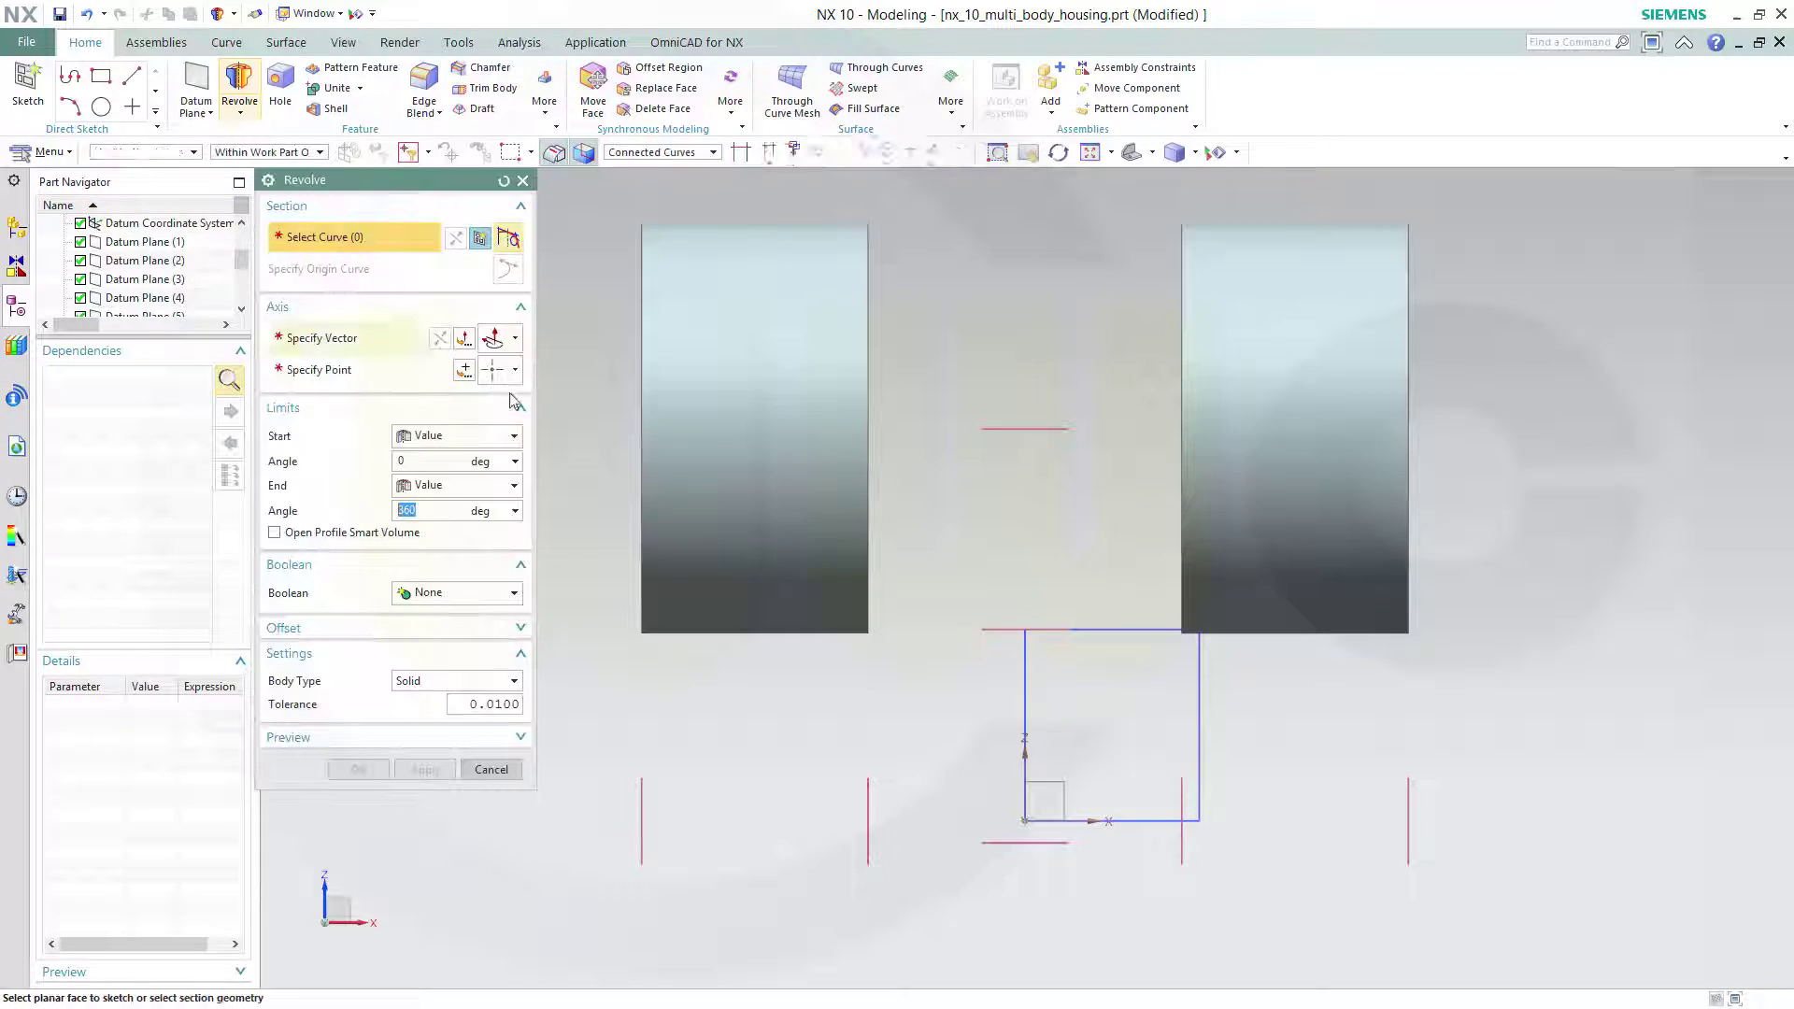
{"action": "left_click", "coordinate": [1115, 631]}
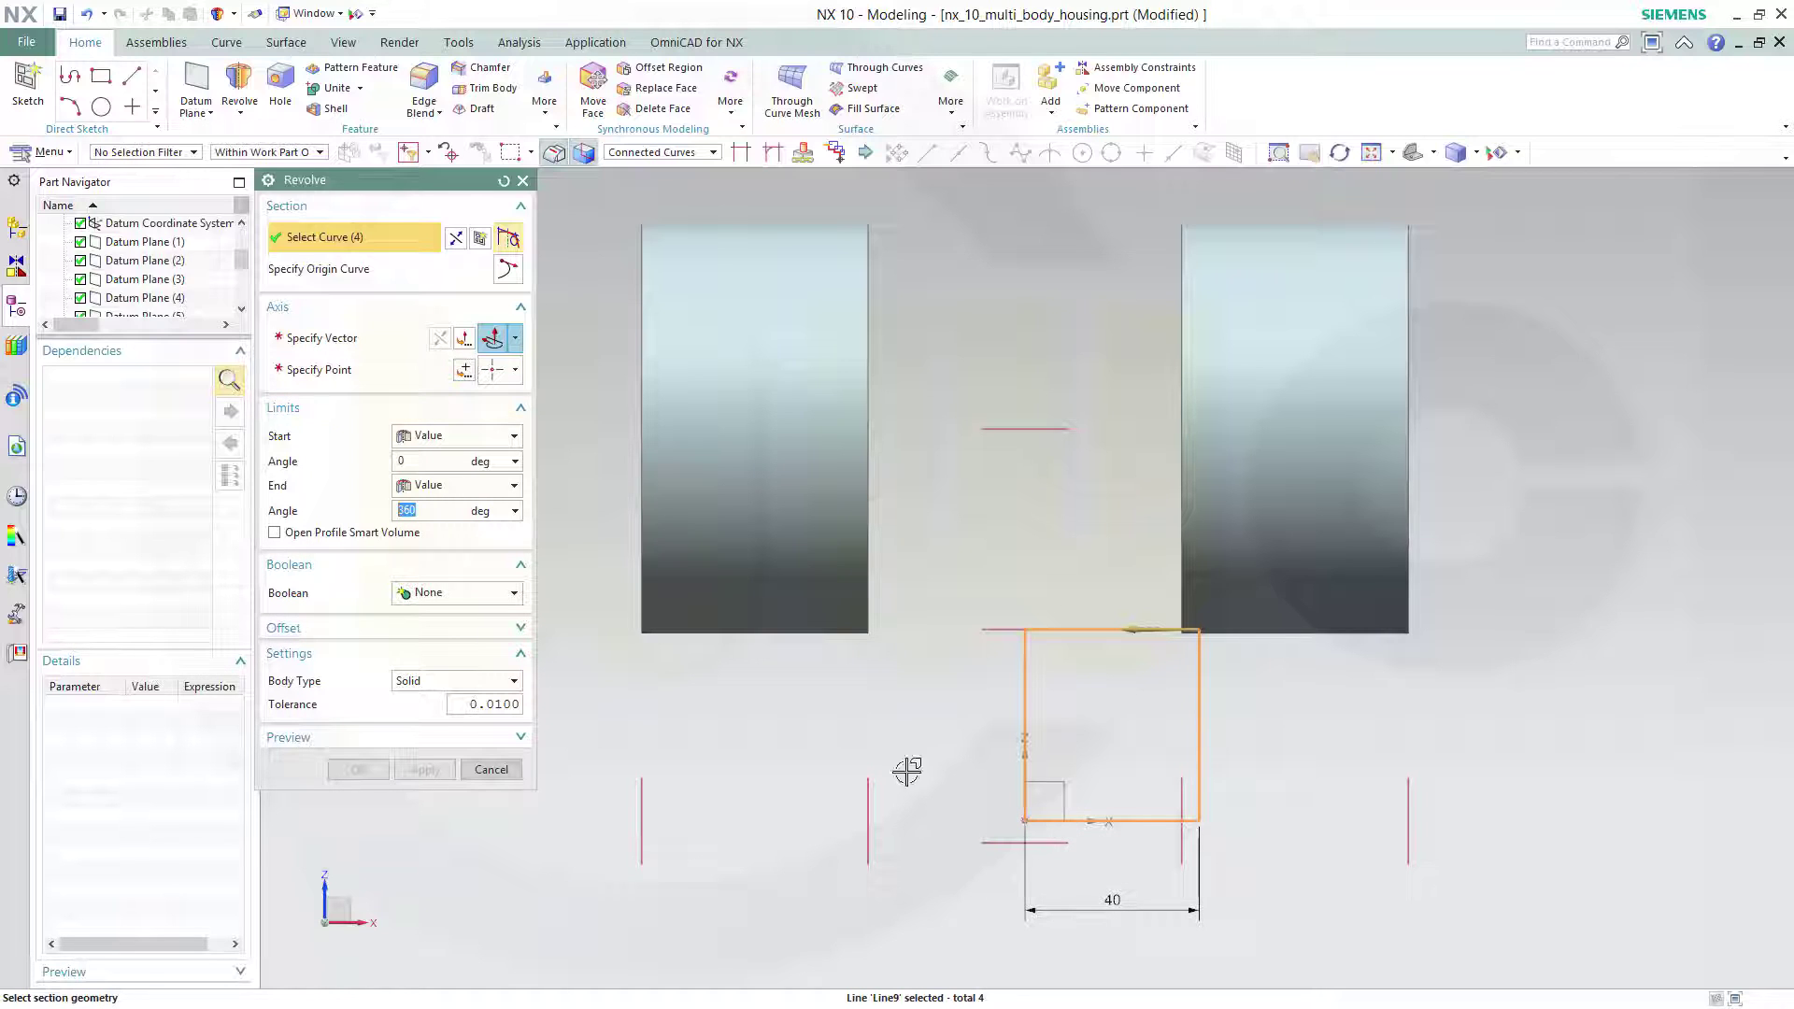
{"action": "left_click", "coordinate": [308, 337]}
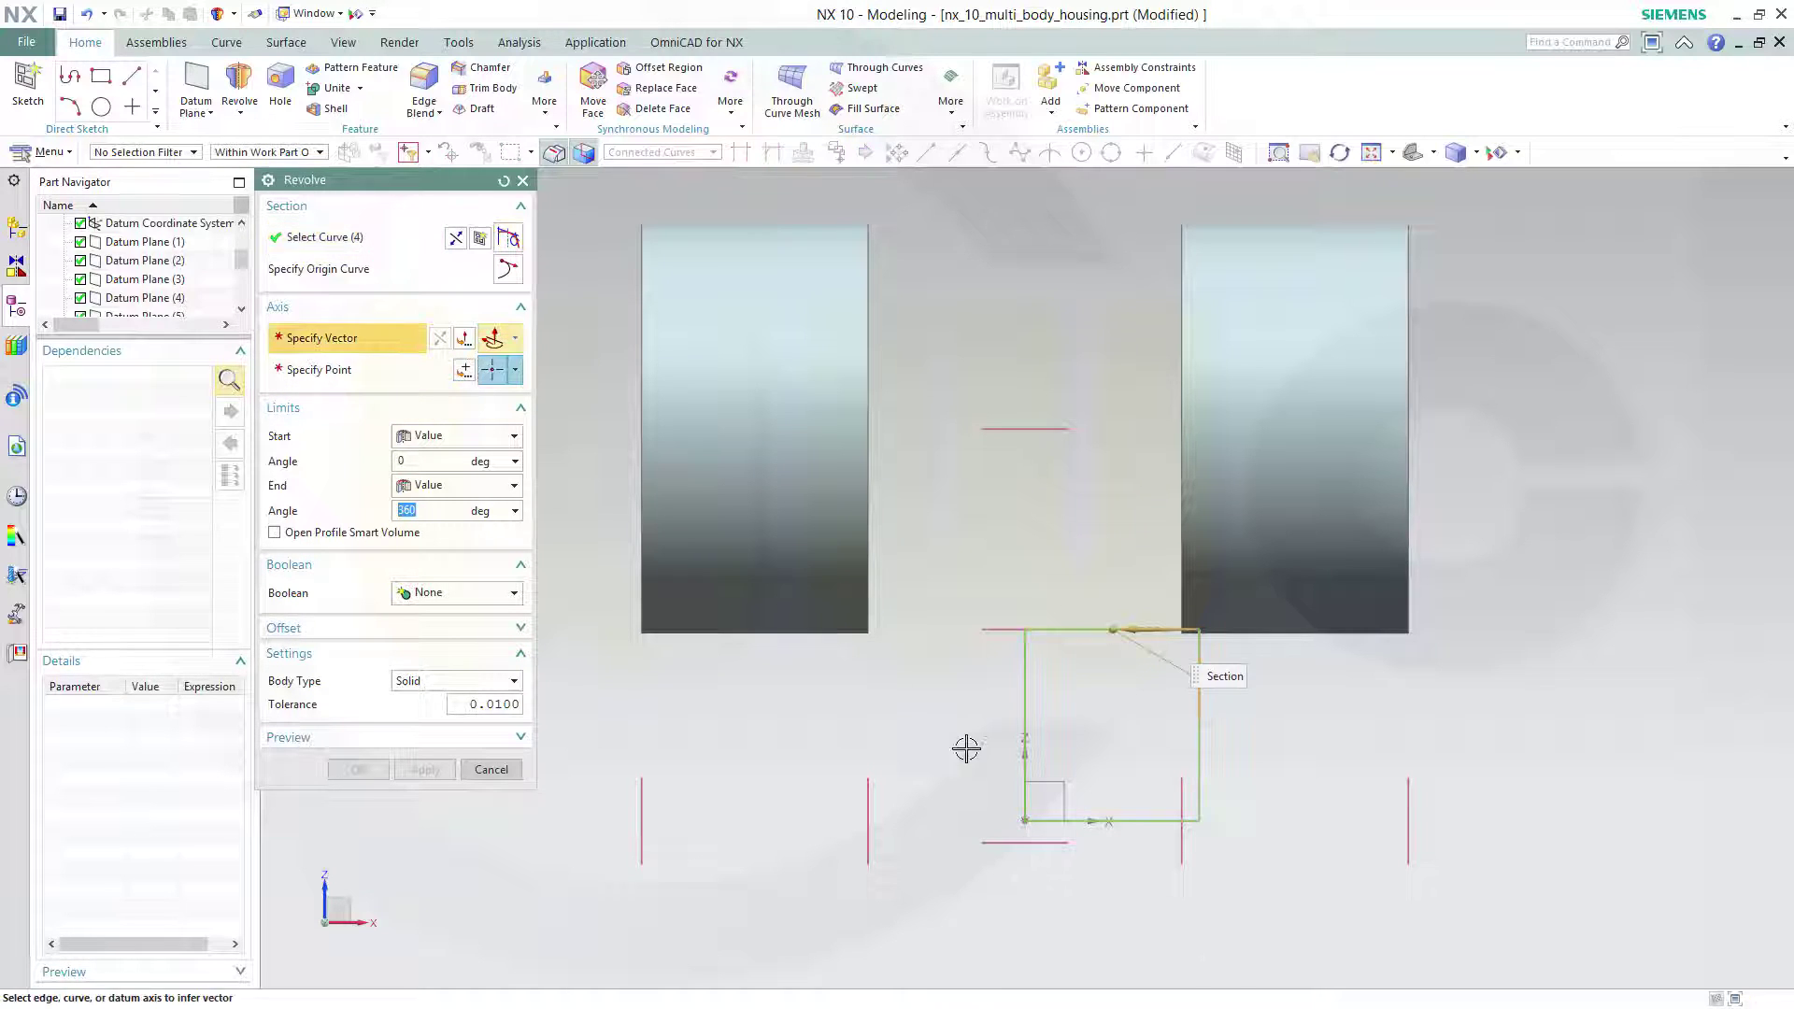
{"action": "left_click", "coordinate": [1024, 701]}
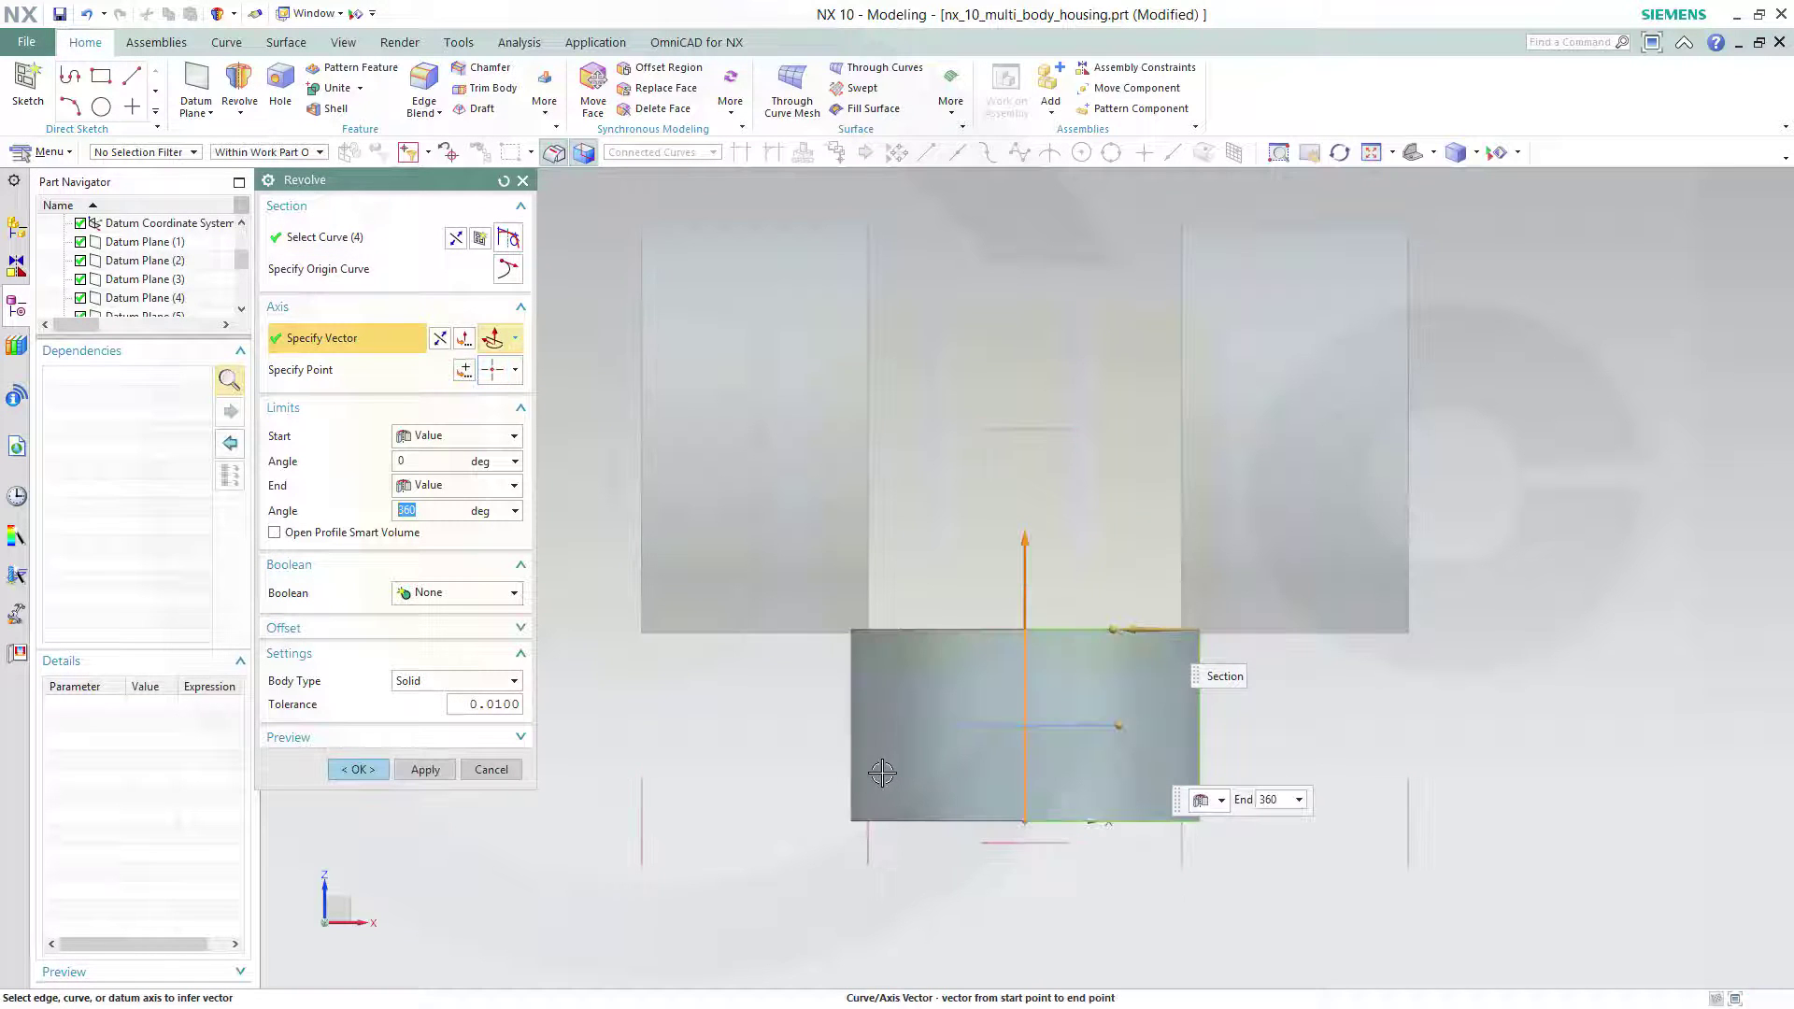
{"action": "left_click", "coordinate": [359, 770]}
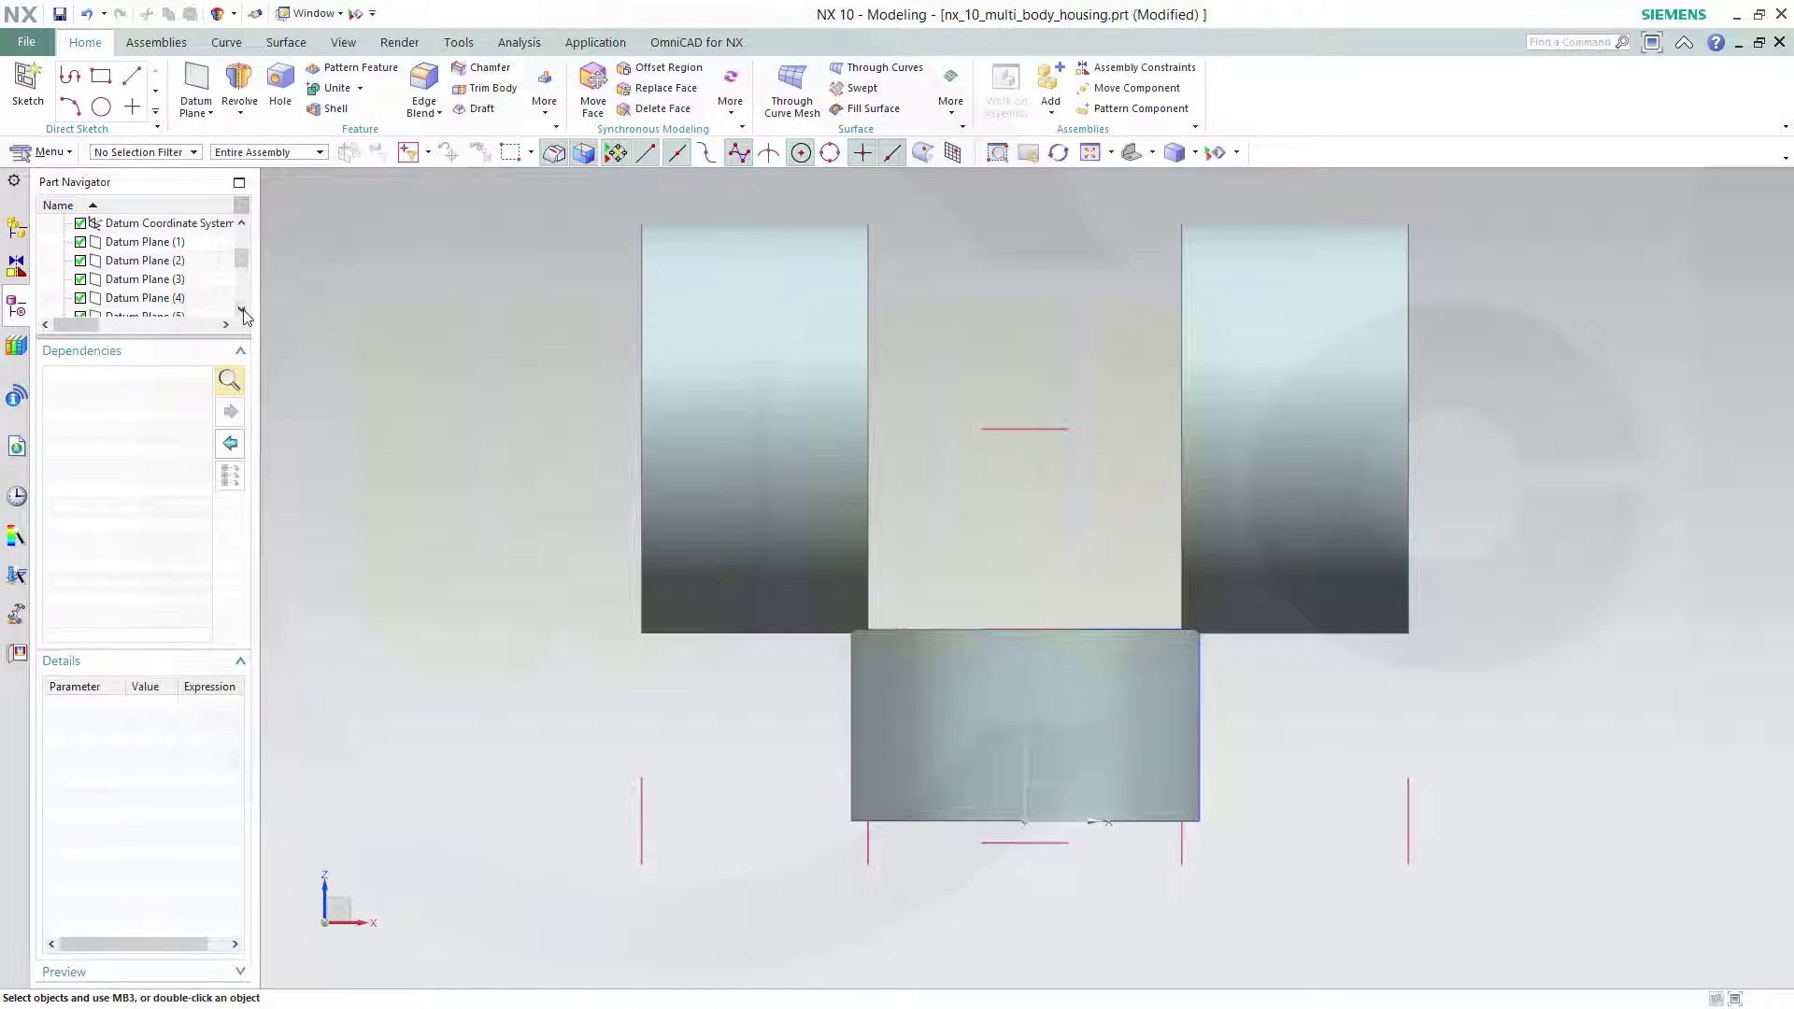
Step: Hide SKETCH_002, the profile sketch of the central revolved body
{"action": "left_click_drag", "start_coordinate": [246, 271], "coordinate": [264, 318]}
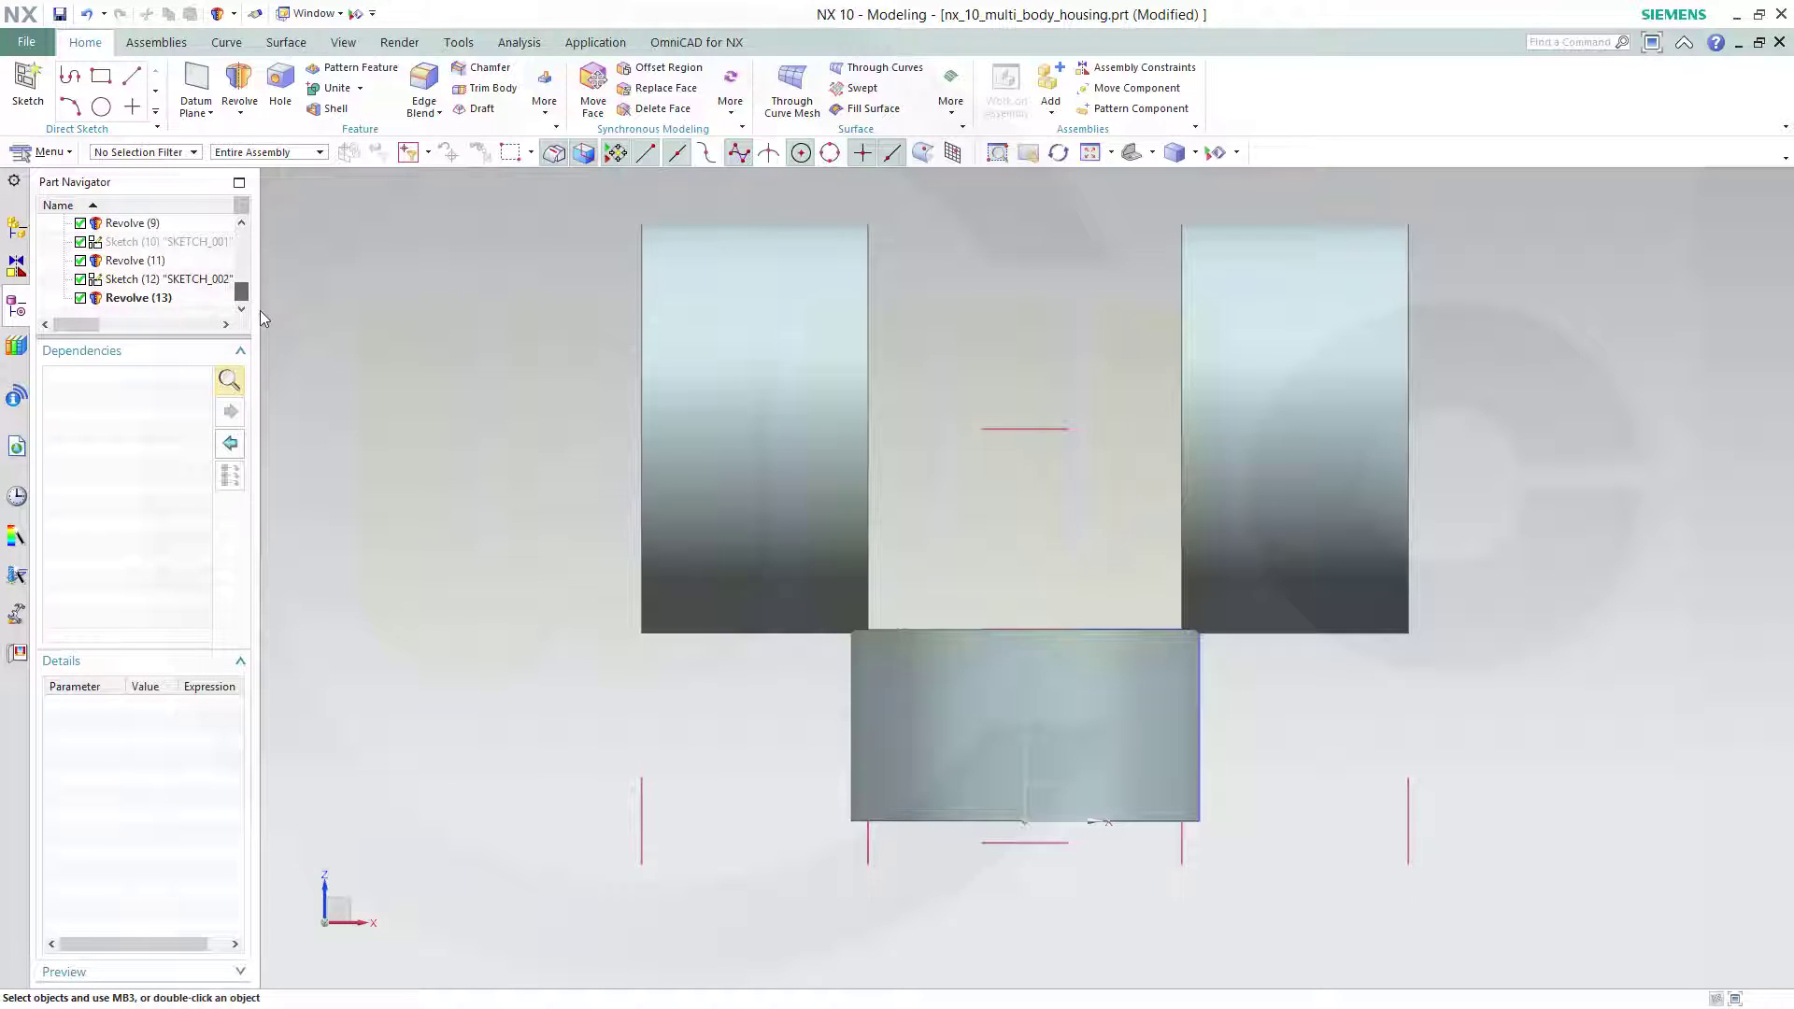
{"action": "right_click", "coordinate": [116, 287]}
{"action": "left_click", "coordinate": [159, 249]}
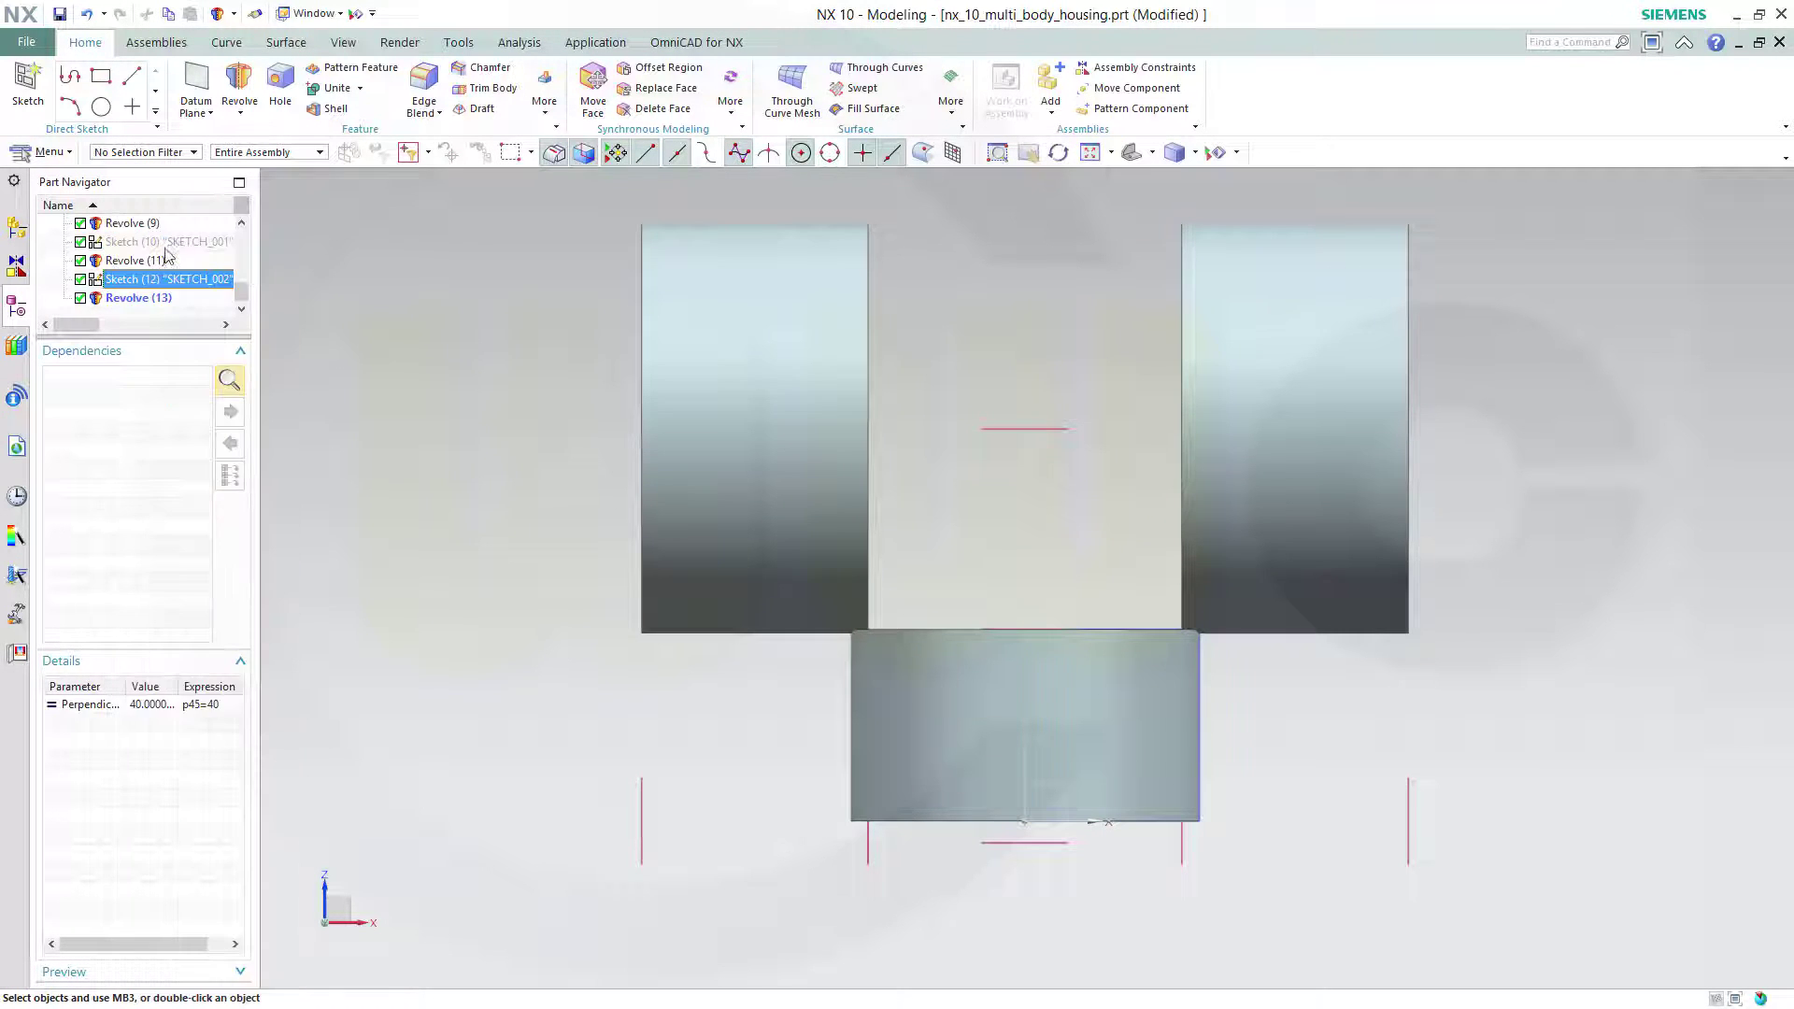
Step: Turn off Timestamp Order so the model tree is grouped by solid body, and widen the tree
{"action": "right_click", "coordinate": [150, 211]}
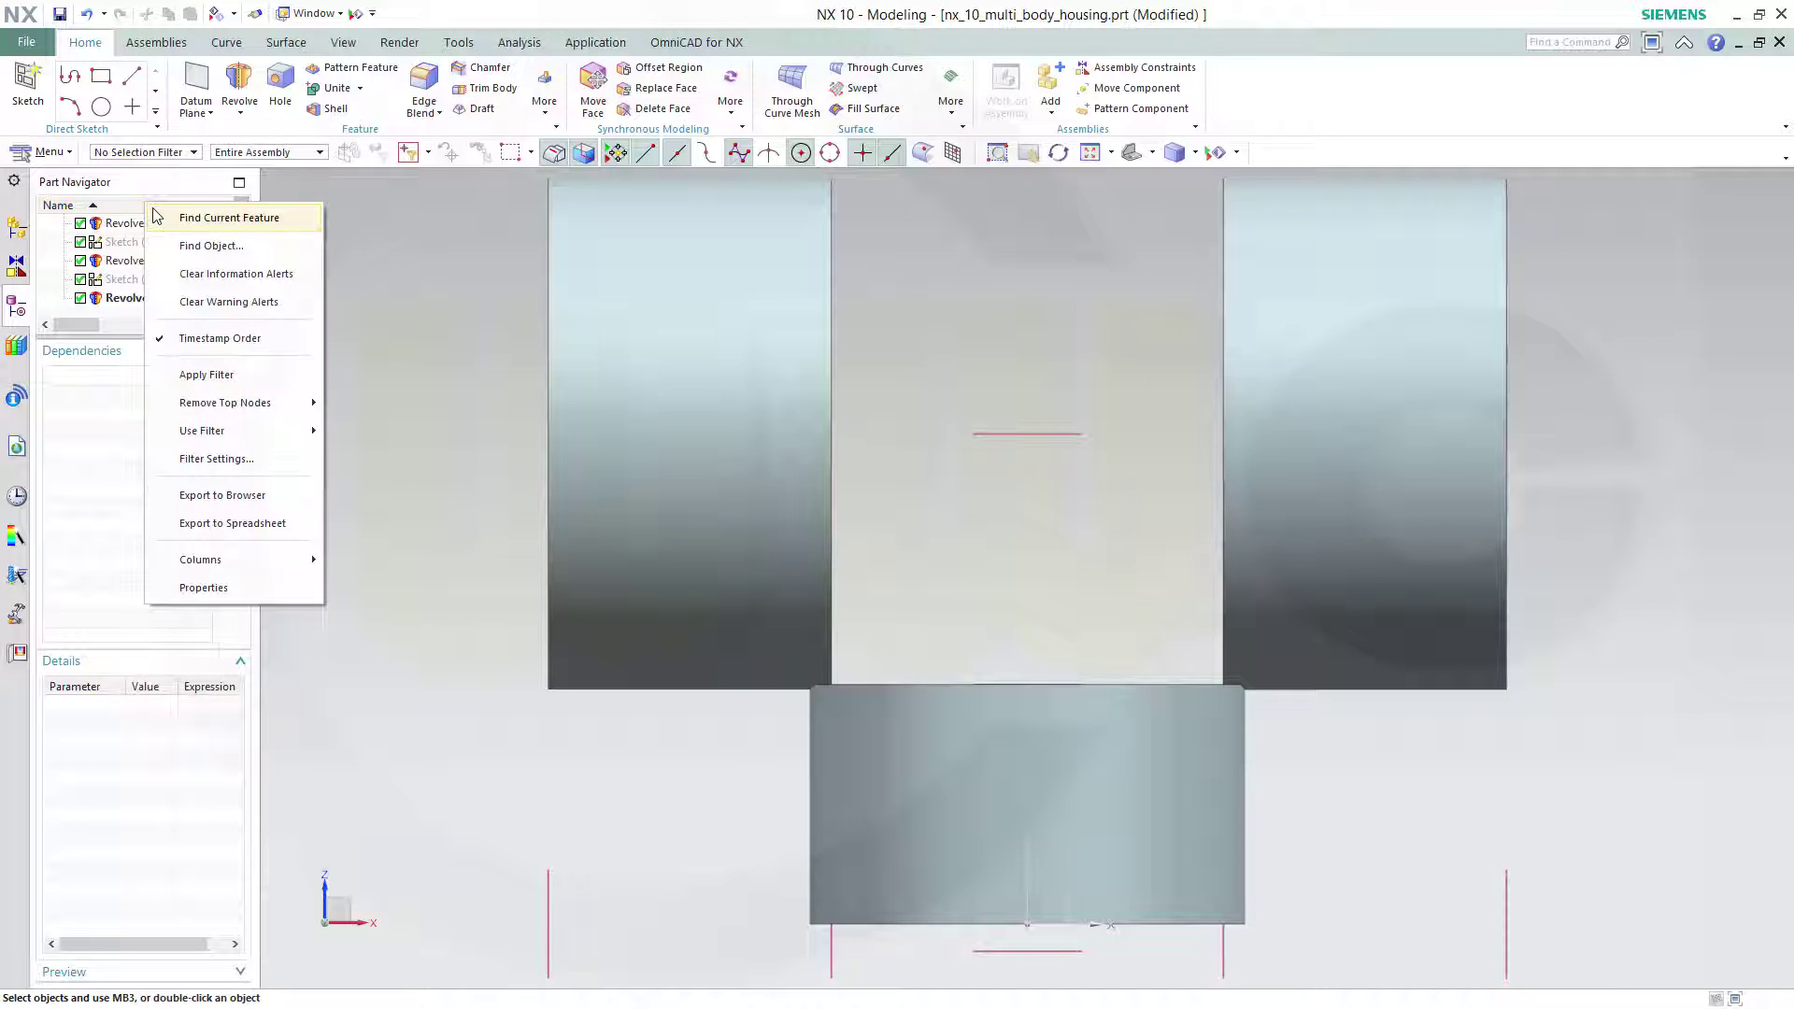
{"action": "left_click", "coordinate": [221, 338]}
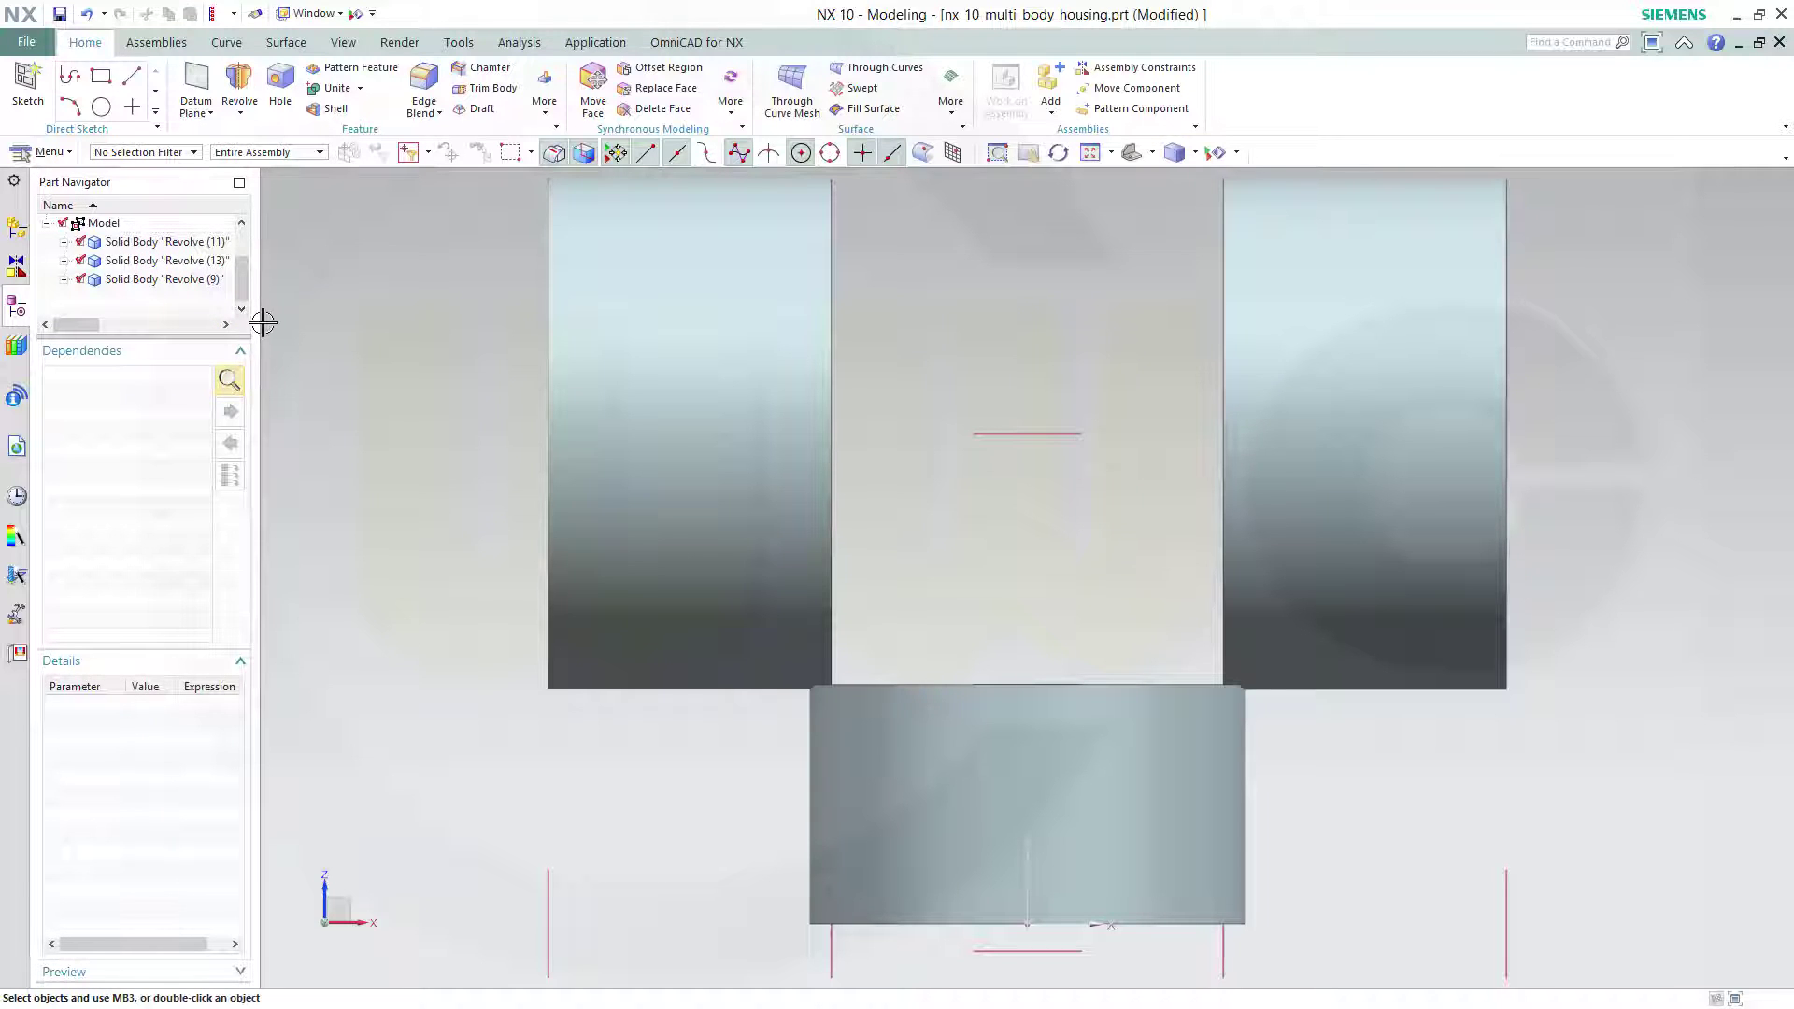
{"action": "left_click_drag", "start_coordinate": [258, 318], "coordinate": [353, 325]}
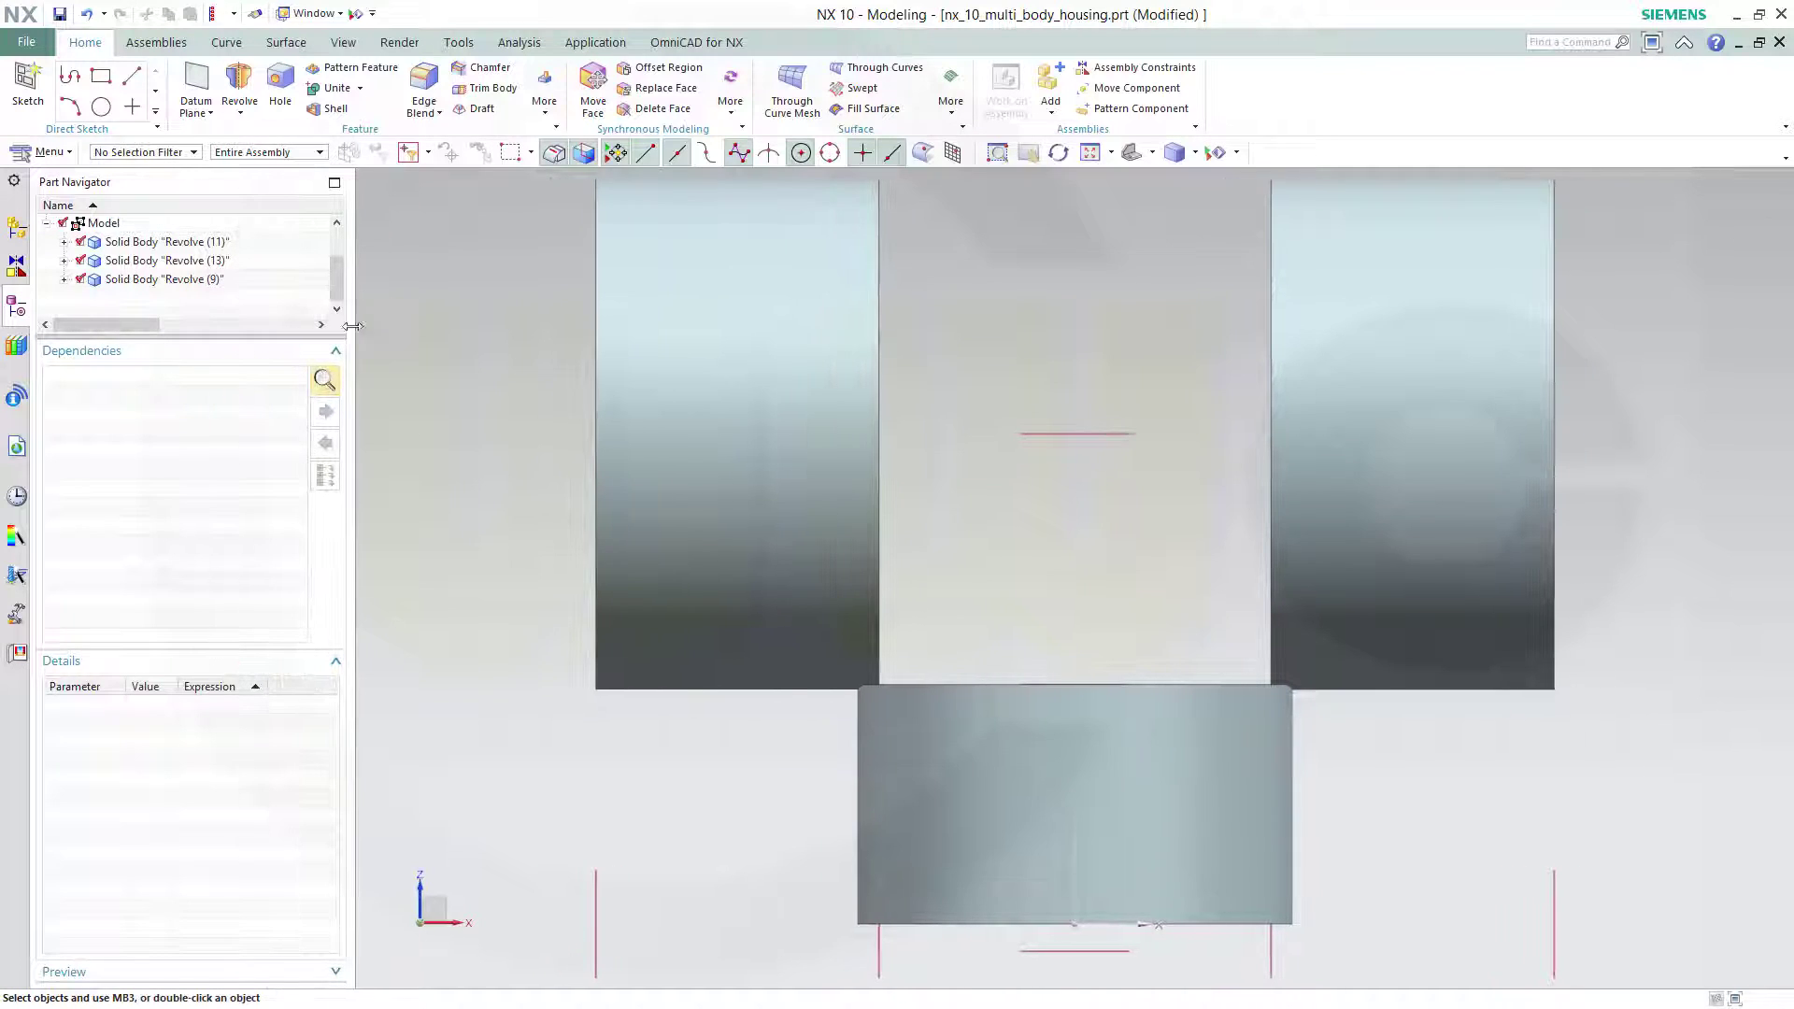
Step: Rename the left revolved solid body, Revolve (11), as left_plus
{"action": "left_click", "coordinate": [183, 245]}
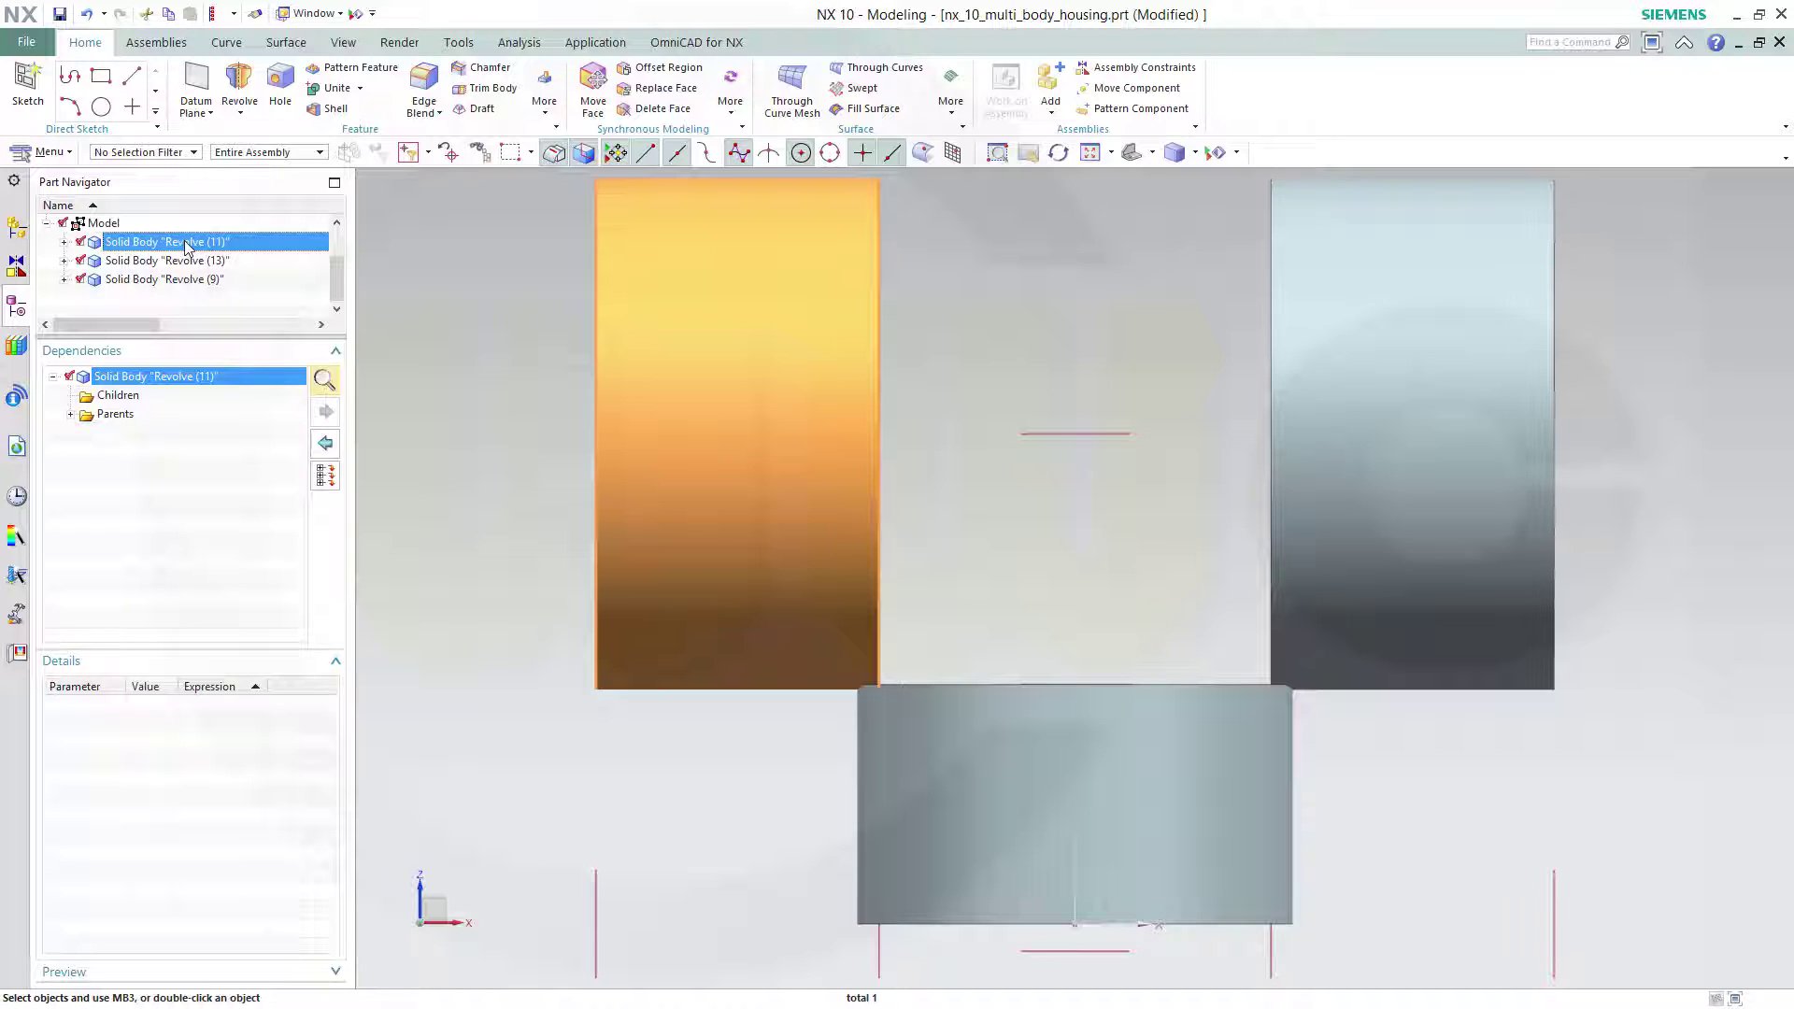
{"action": "left_click", "coordinate": [185, 245]}
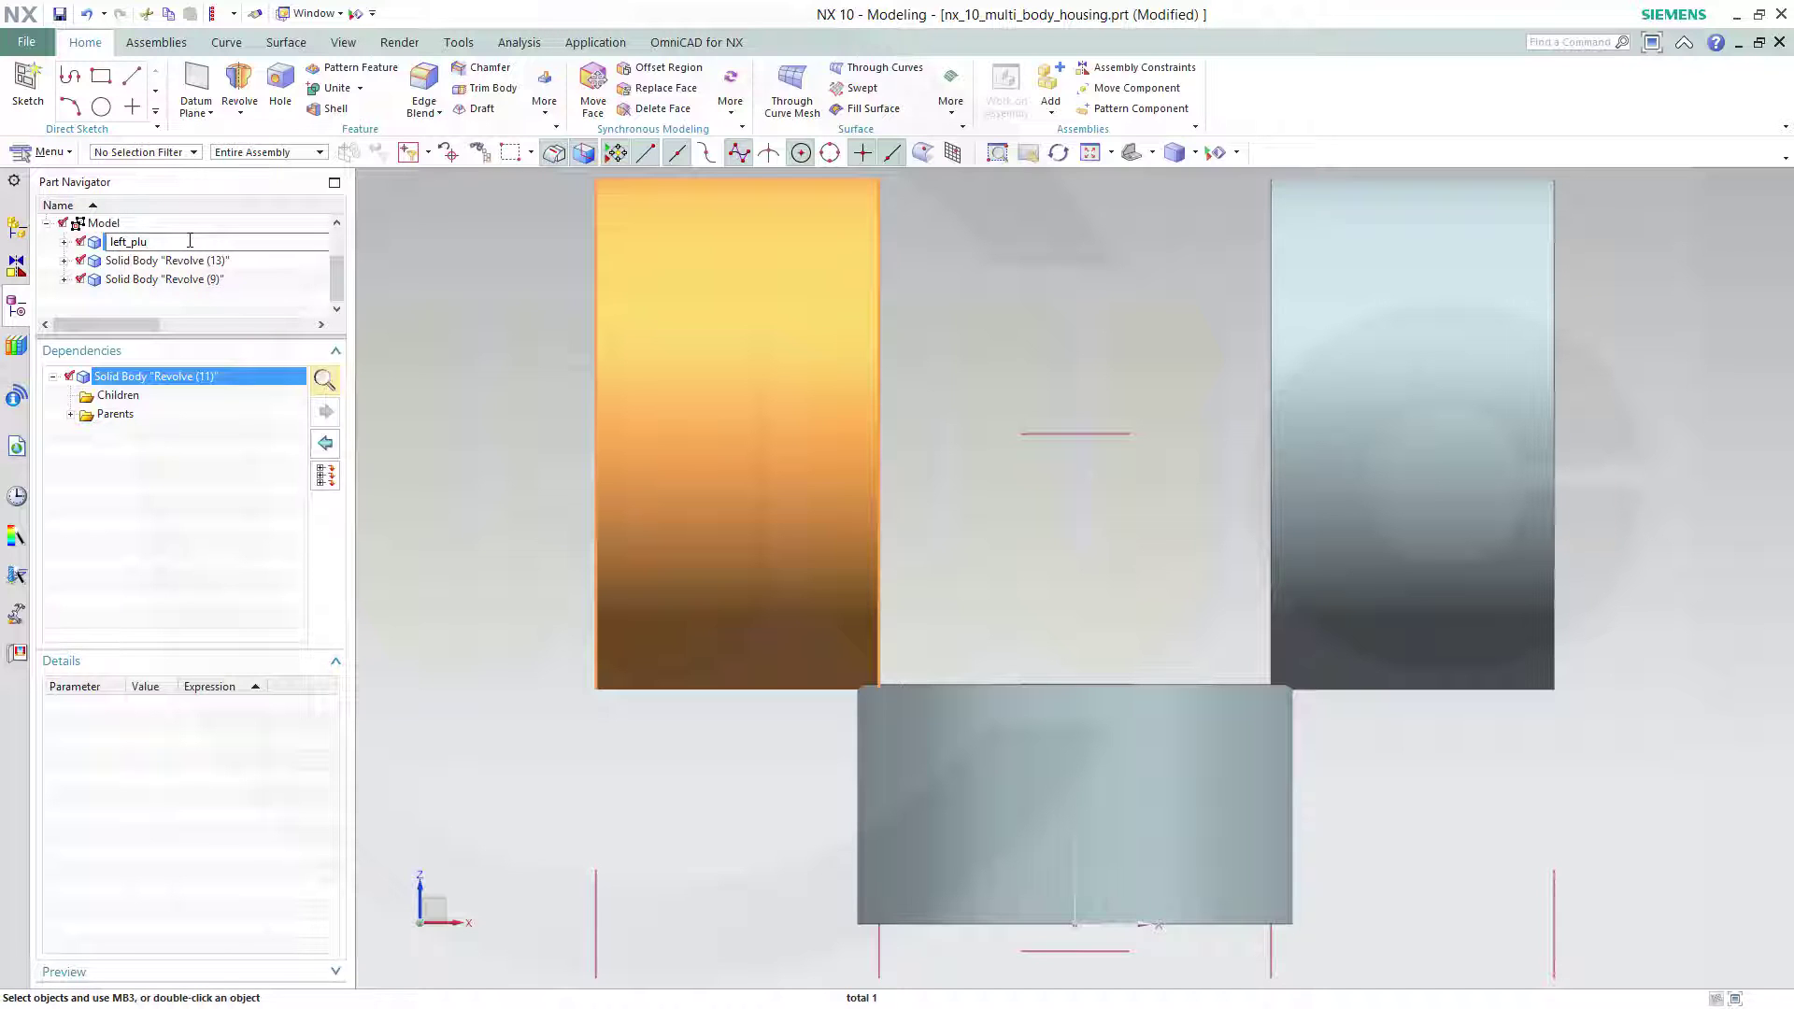
{"action": "key", "text": "Return"}
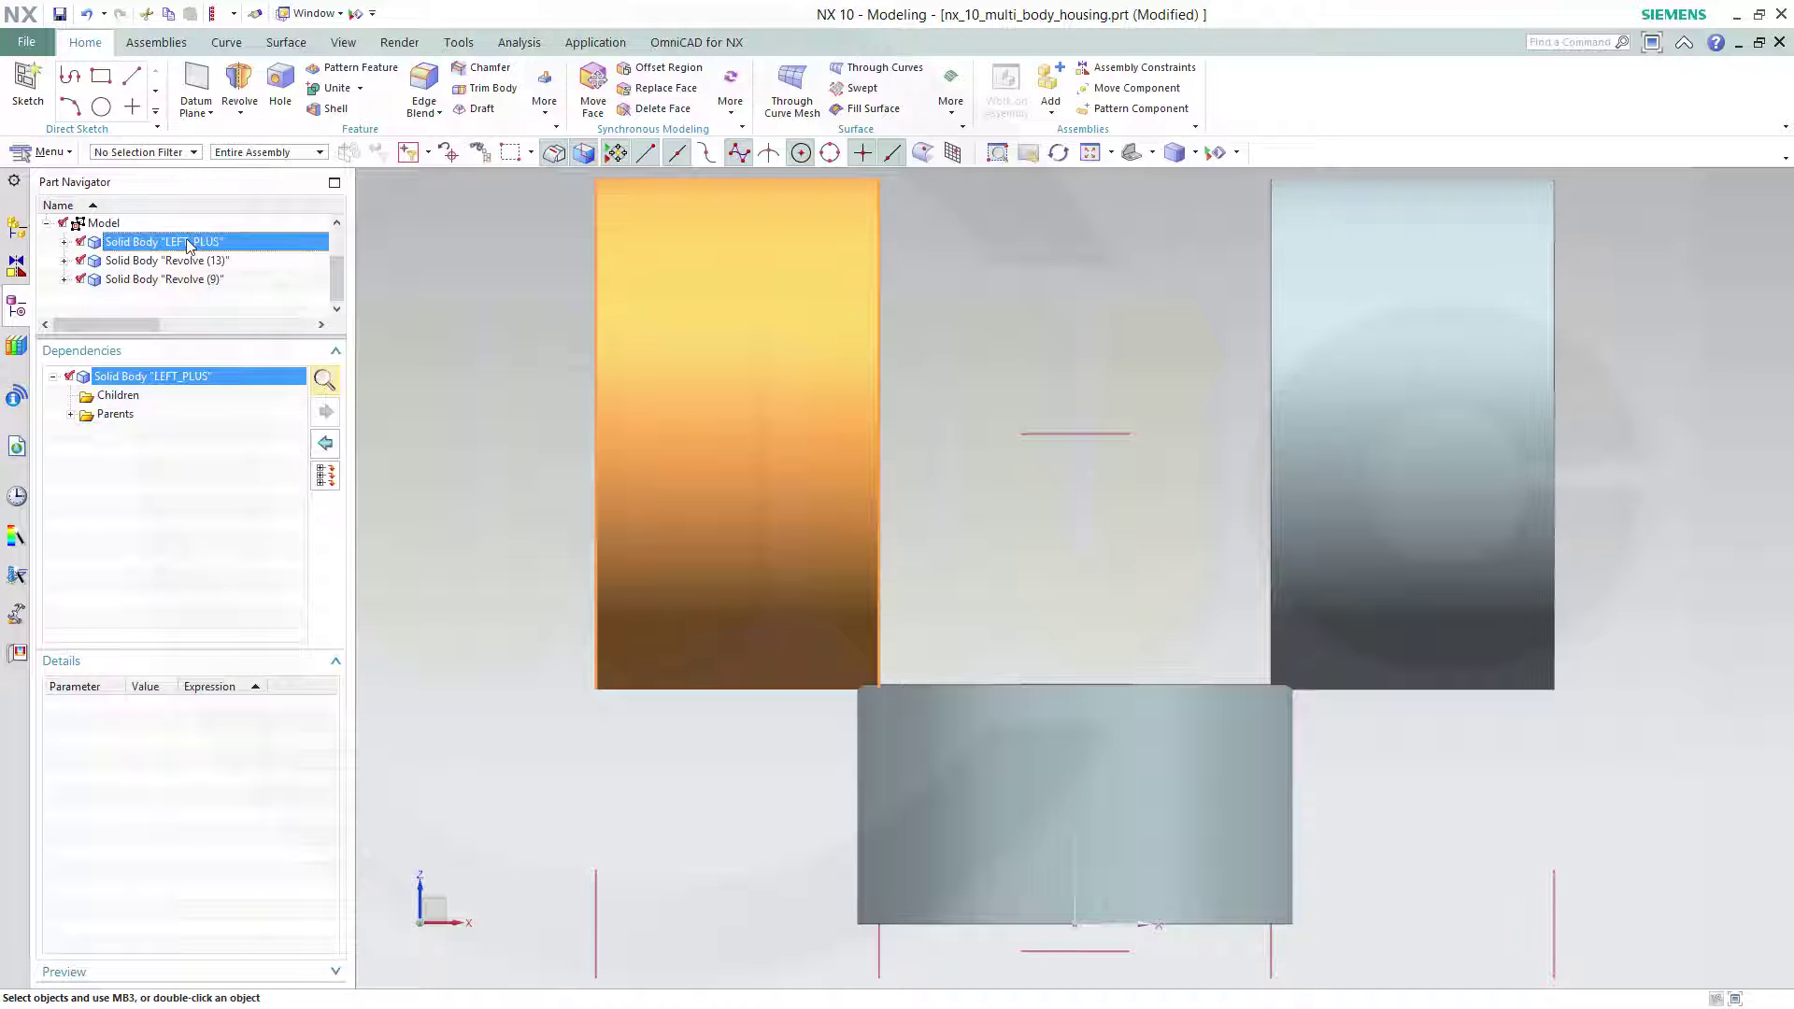
Step: Rename the central revolved solid body, Revolve (13), as center_plus
{"action": "left_click", "coordinate": [171, 262]}
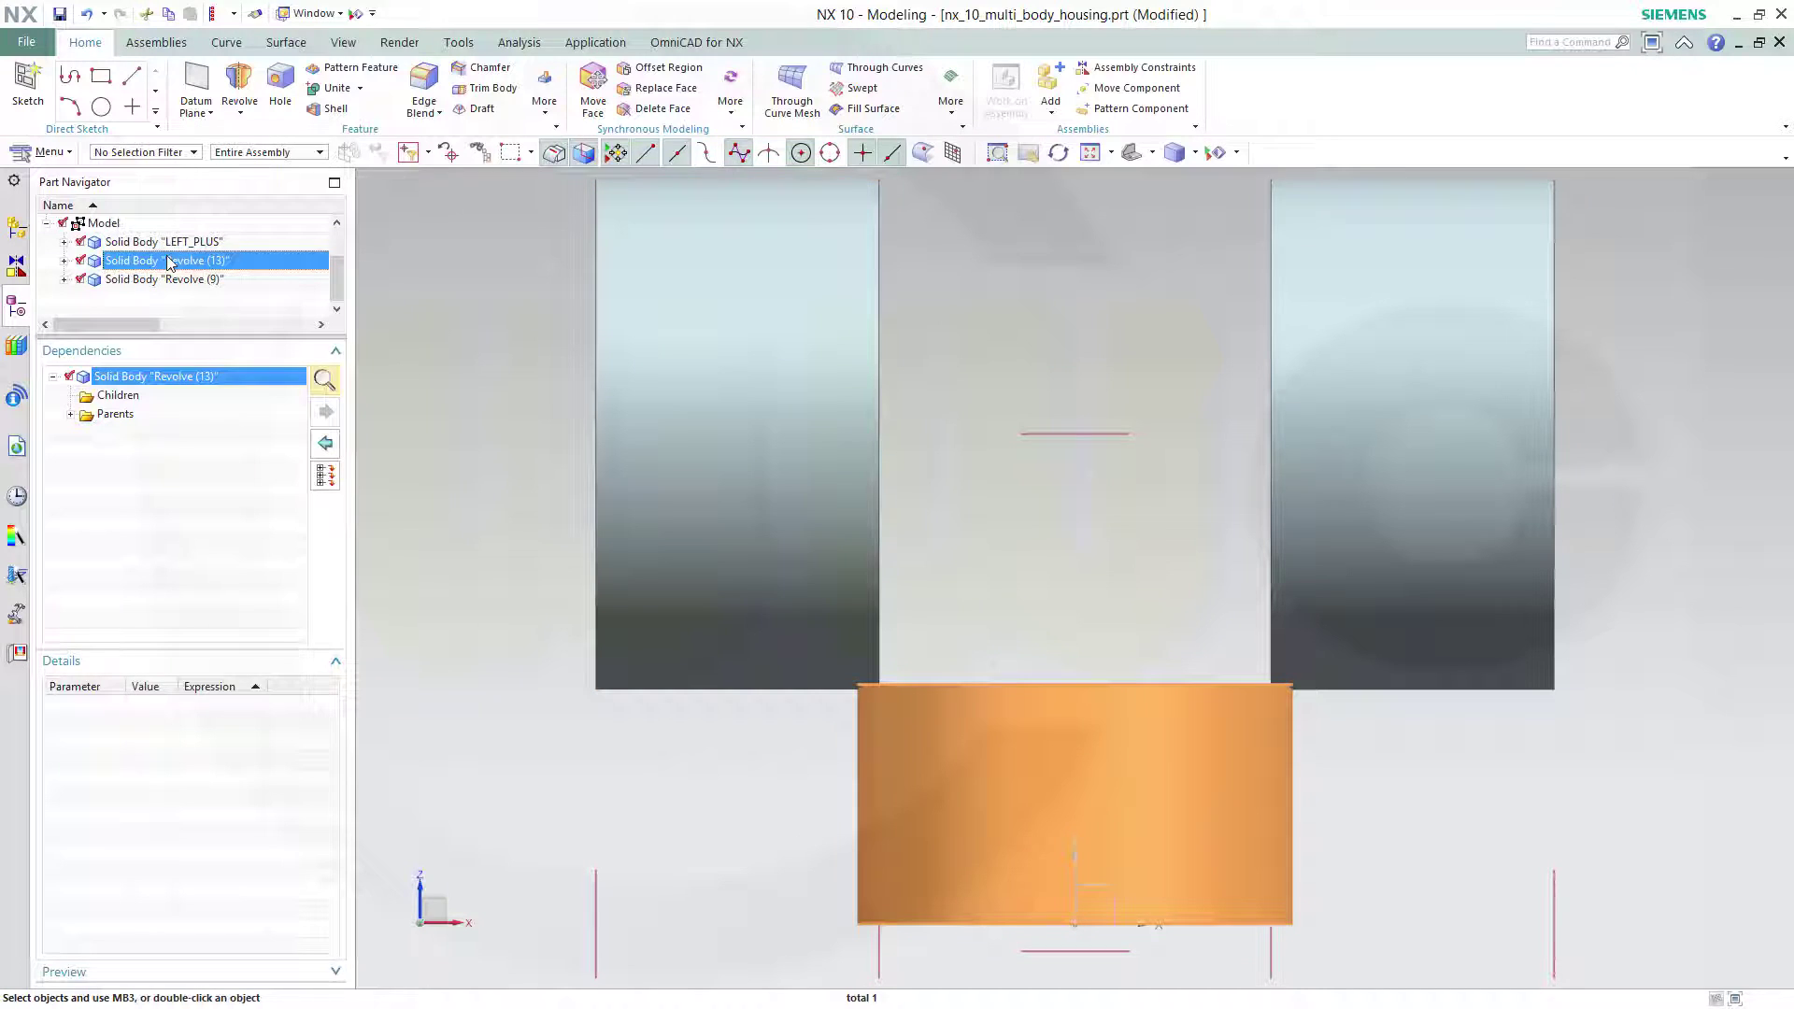
{"action": "left_click", "coordinate": [171, 262]}
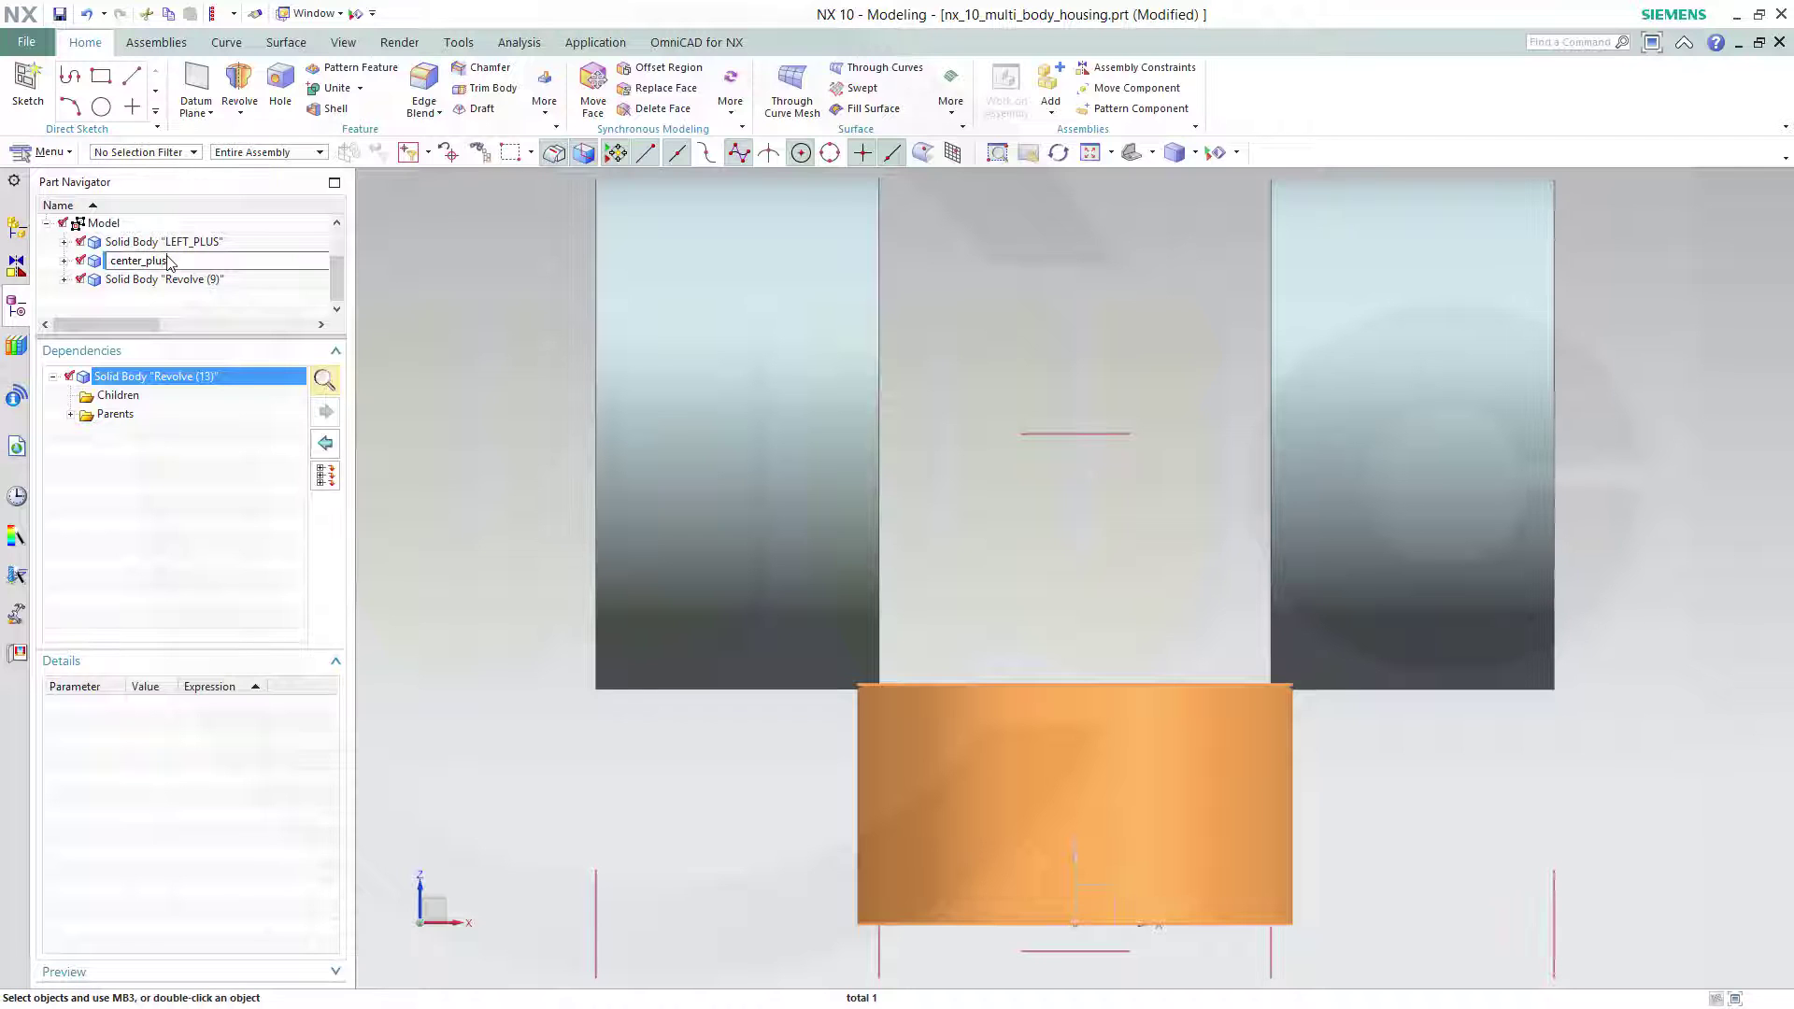
{"action": "key", "text": "Return"}
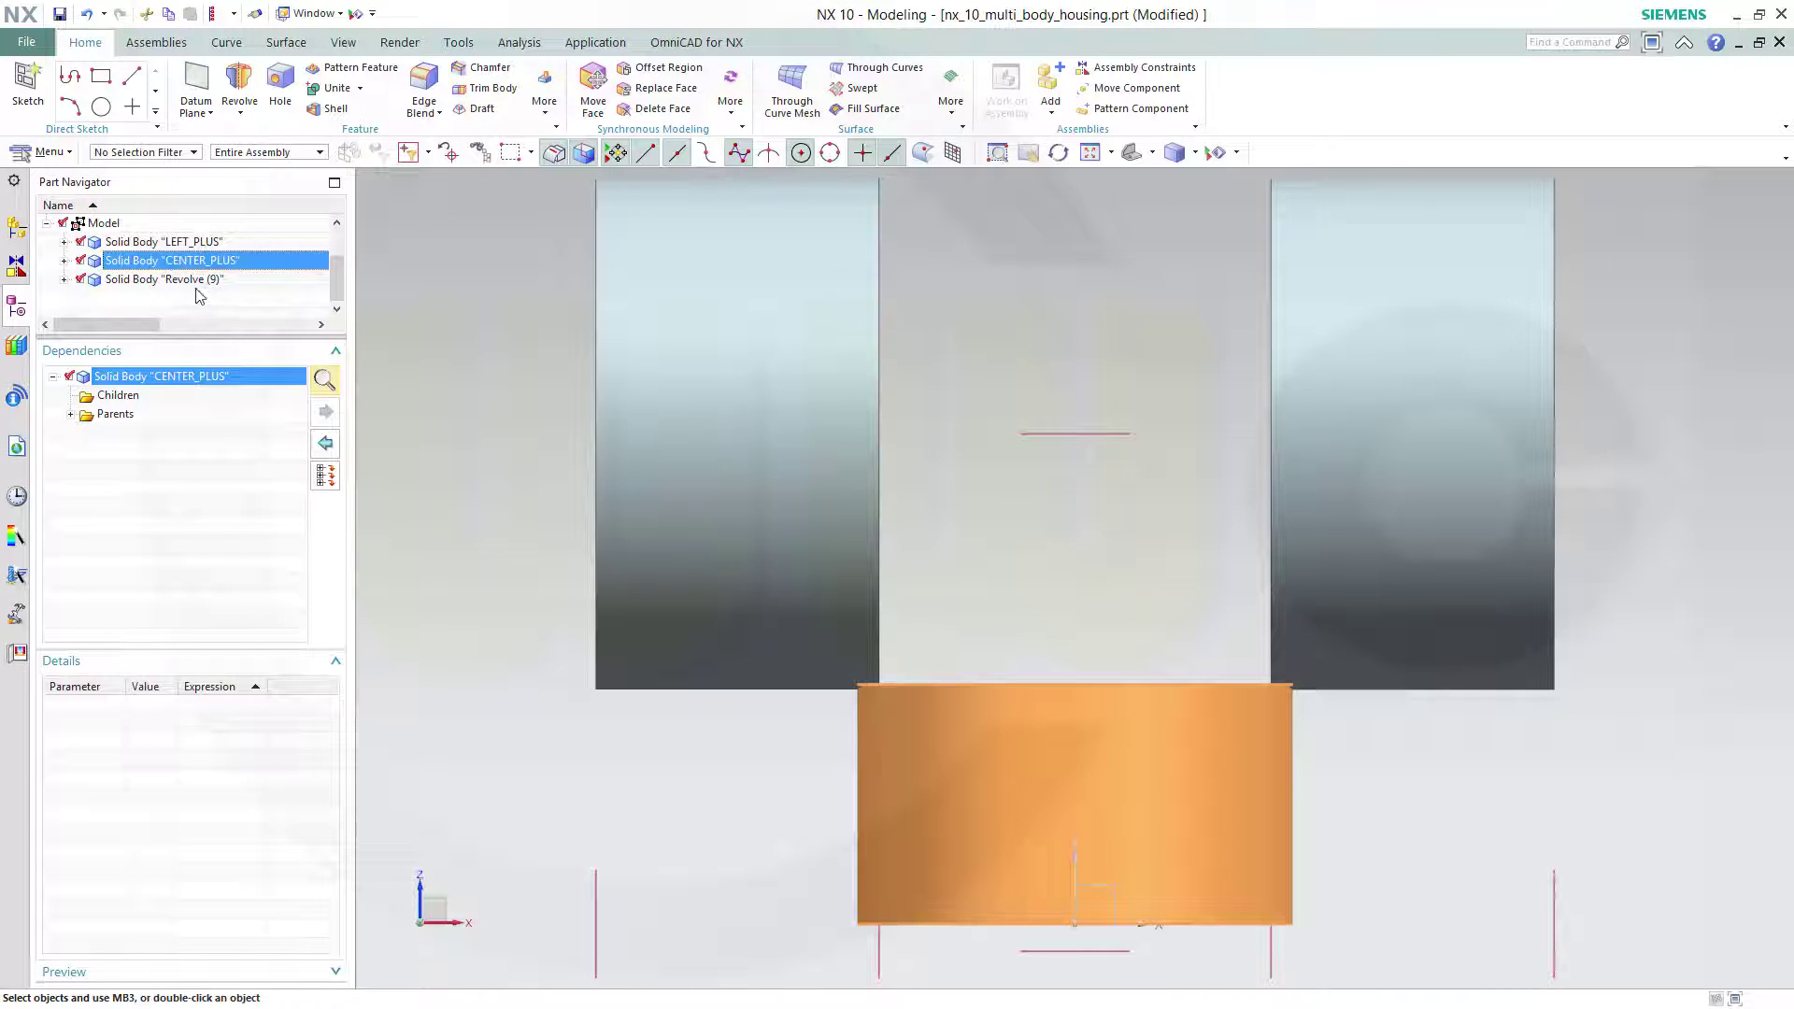
Step: Rename the right revolved solid body, Revolve (9), as right_plus and clear the selection
{"action": "left_click", "coordinate": [189, 281]}
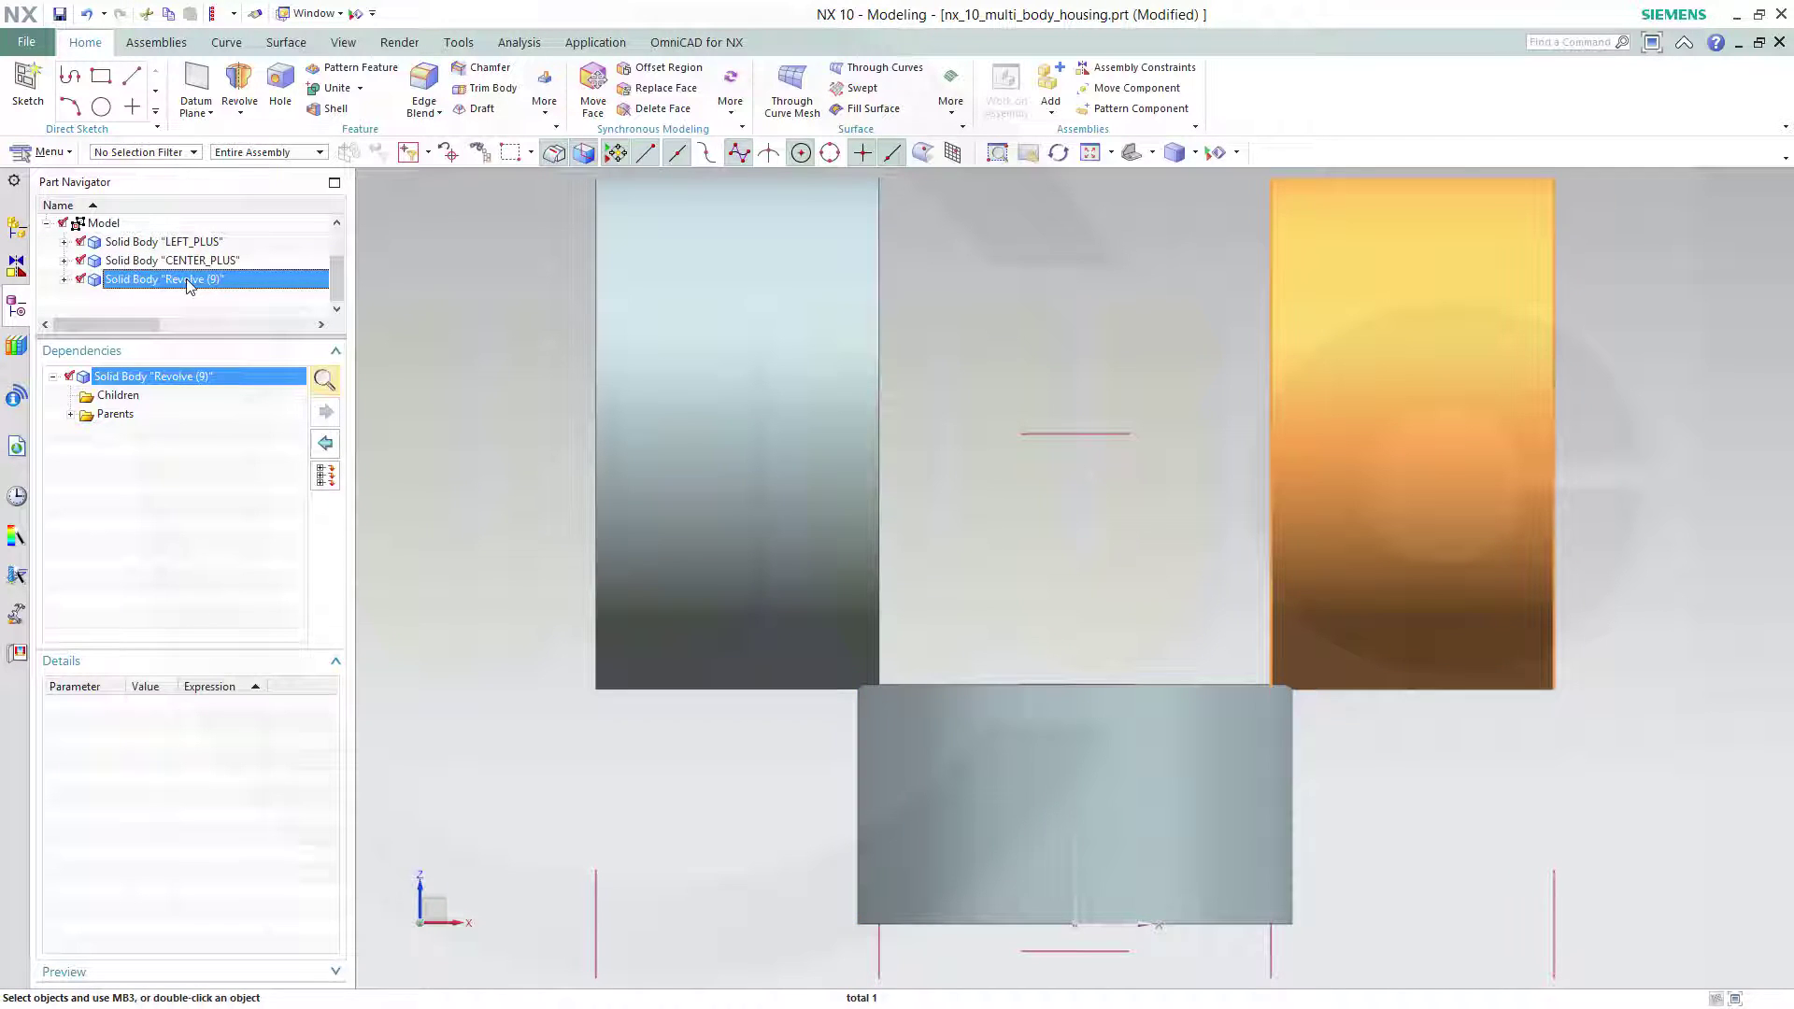
{"action": "left_click", "coordinate": [188, 281]}
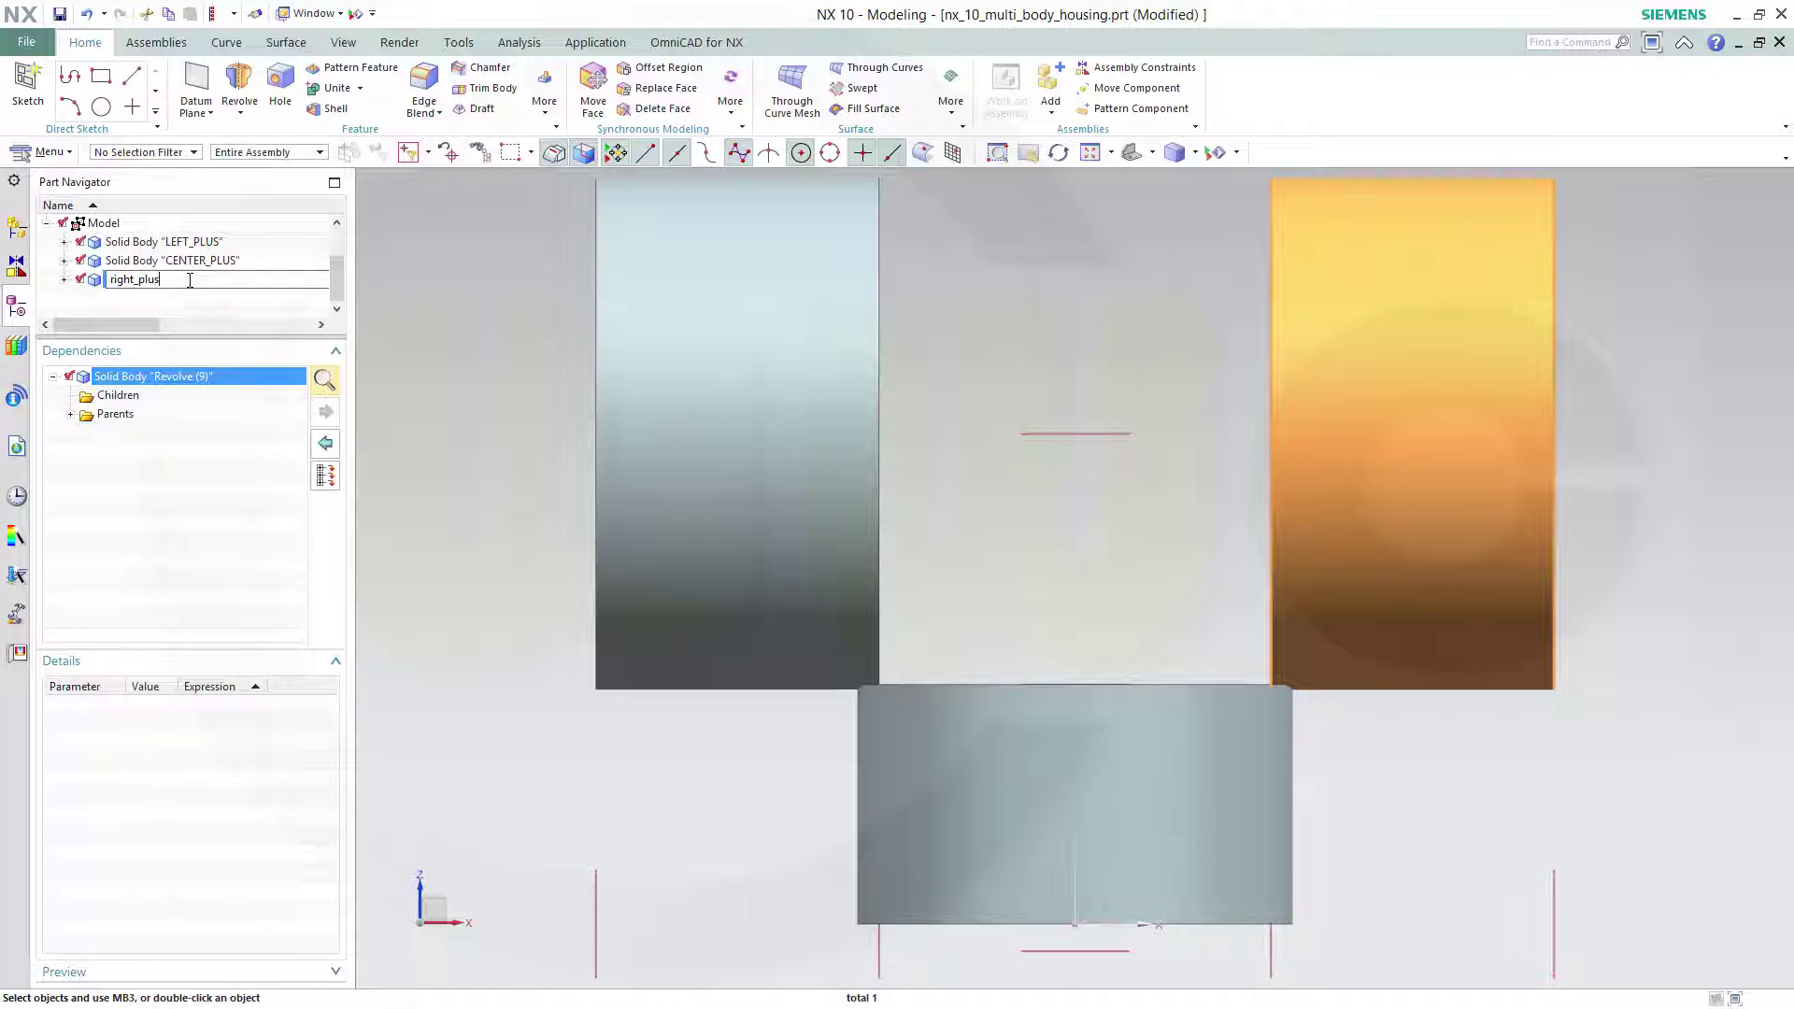
{"action": "key", "text": "Return"}
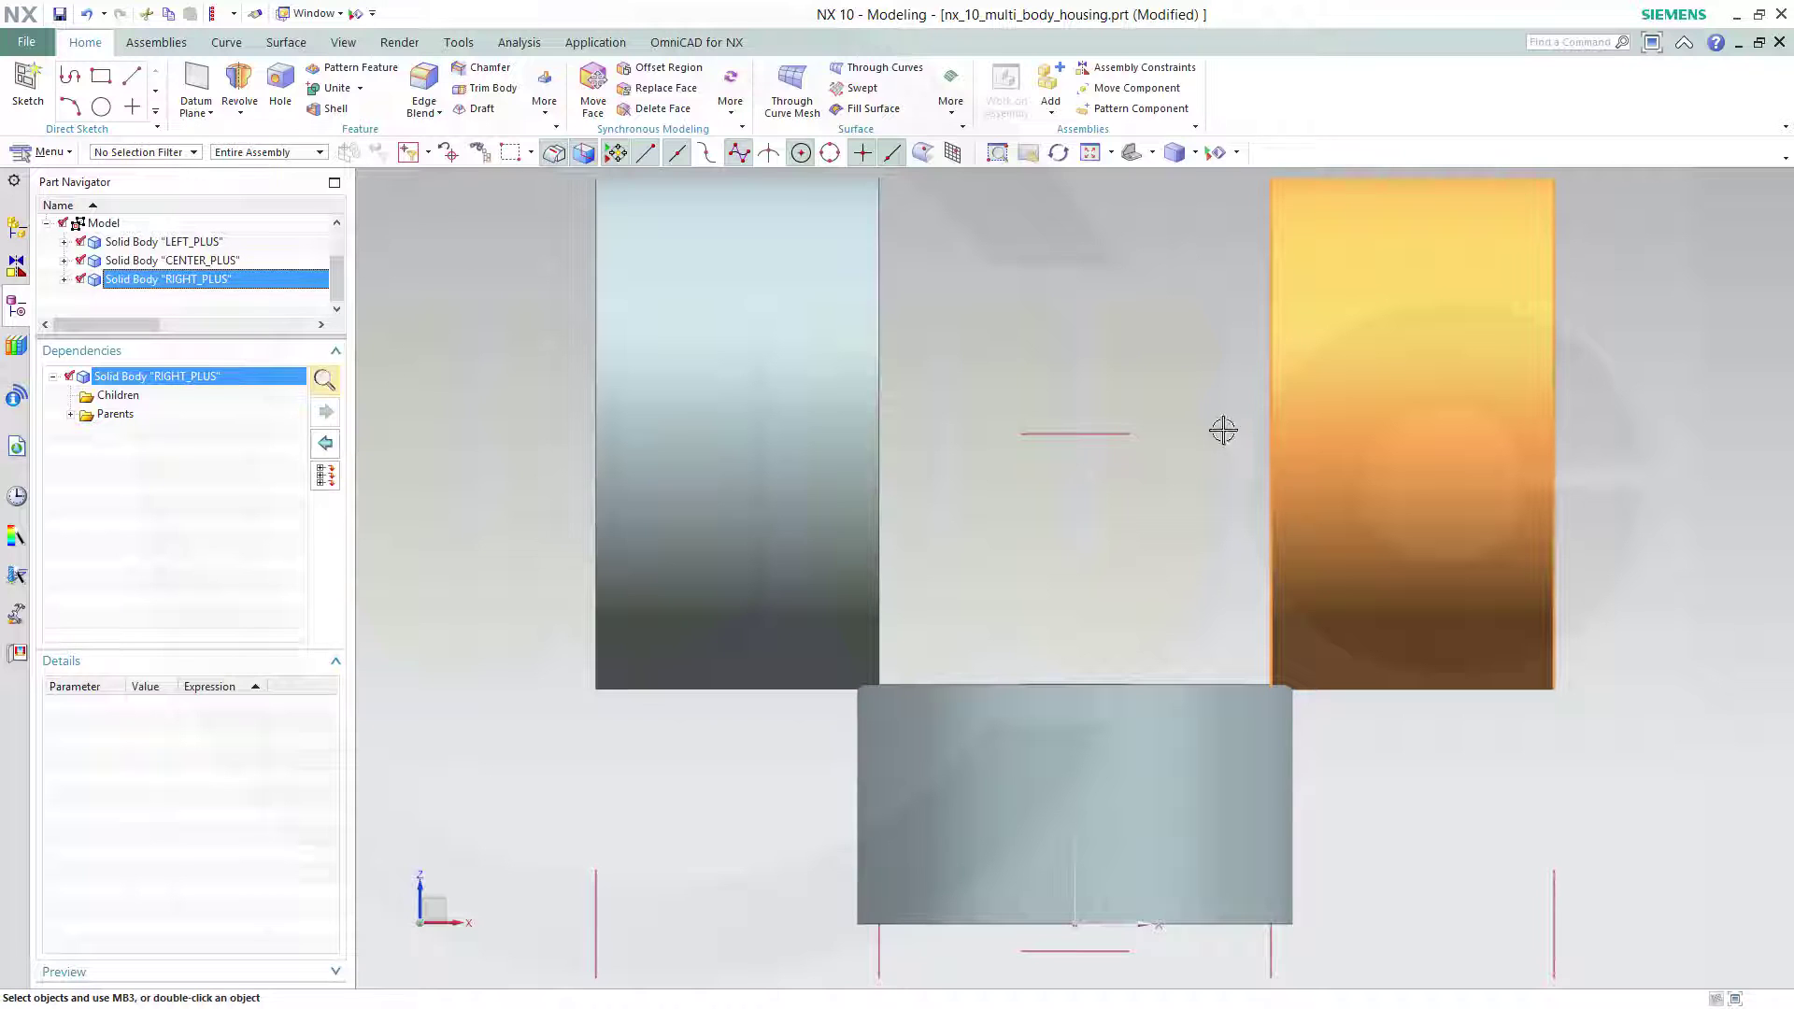
{"action": "left_click", "coordinate": [1165, 548]}
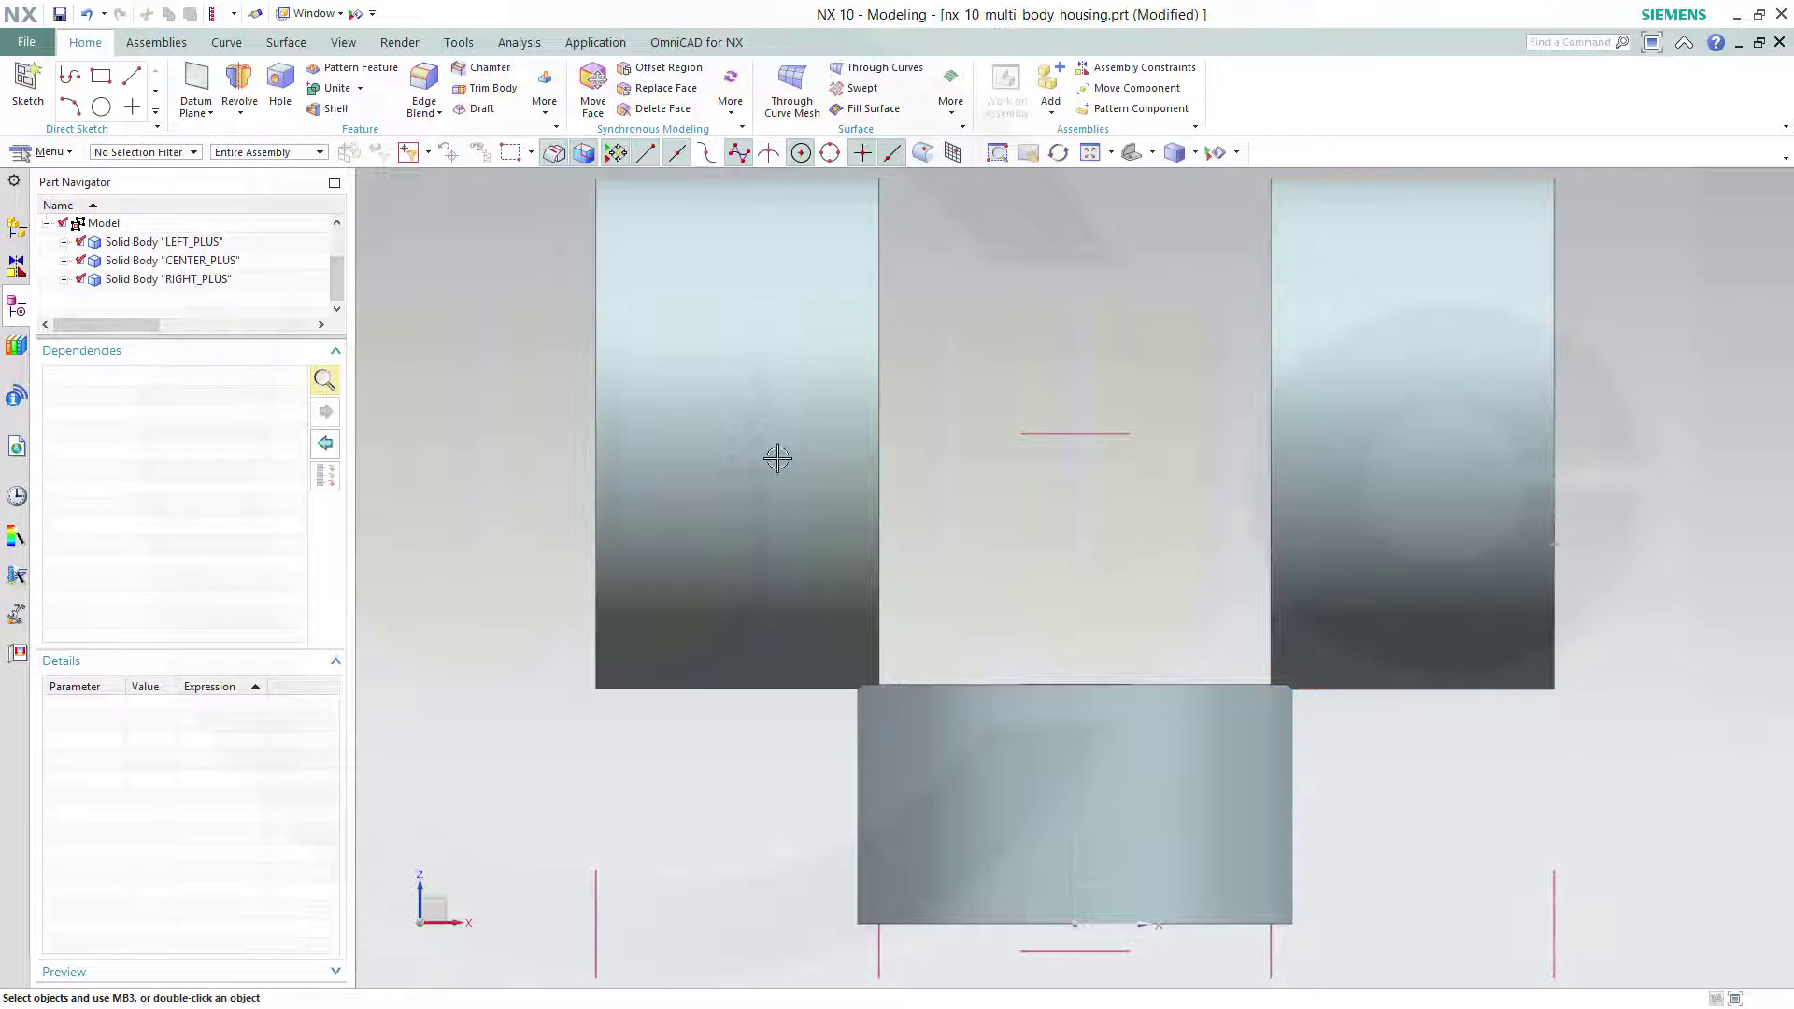
Step: Switch the model tree to Timestamp Order and back to the grouping by solid body
{"action": "right_click", "coordinate": [172, 207]}
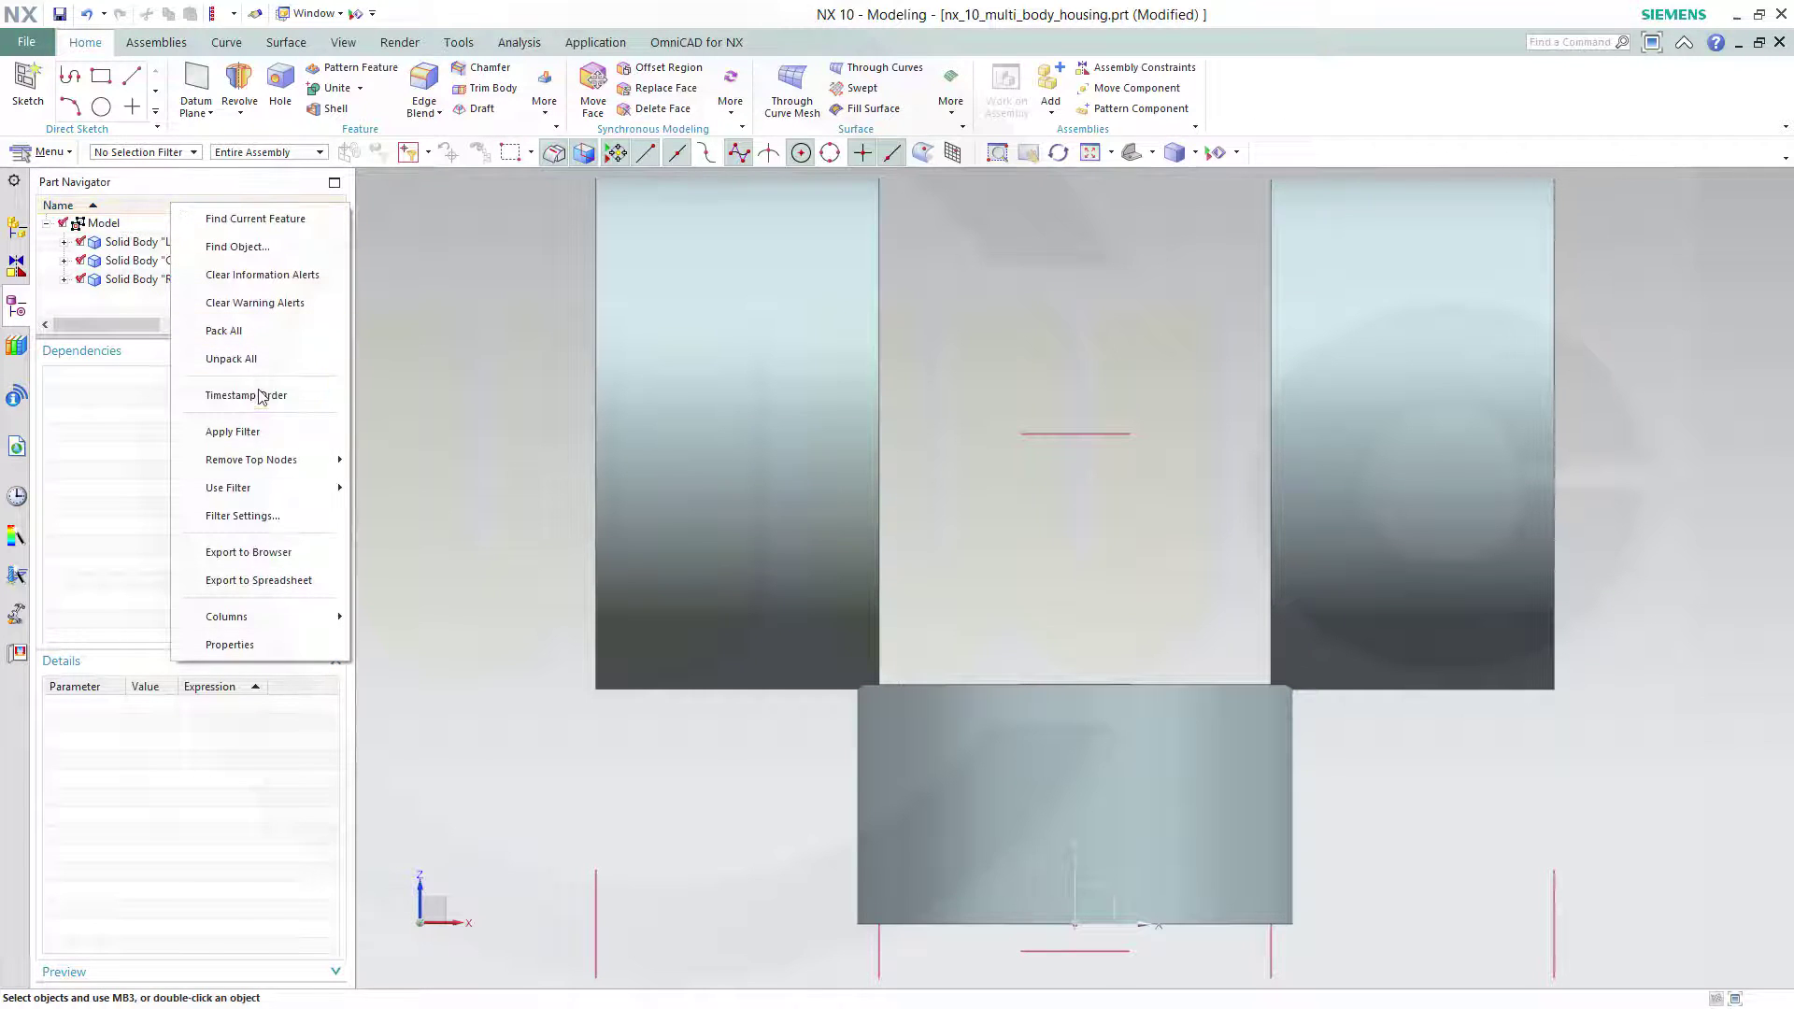
{"action": "left_click", "coordinate": [263, 395]}
{"action": "mouse_move", "coordinate": [1017, 501]}
{"action": "middle_mouse_down"}
{"action": "mouse_move", "coordinate": [974, 541]}
{"action": "mouse_move", "coordinate": [1029, 557]}
{"action": "mouse_move", "coordinate": [1009, 513]}
{"action": "mouse_move", "coordinate": [1049, 525]}
{"action": "middle_mouse_up"}
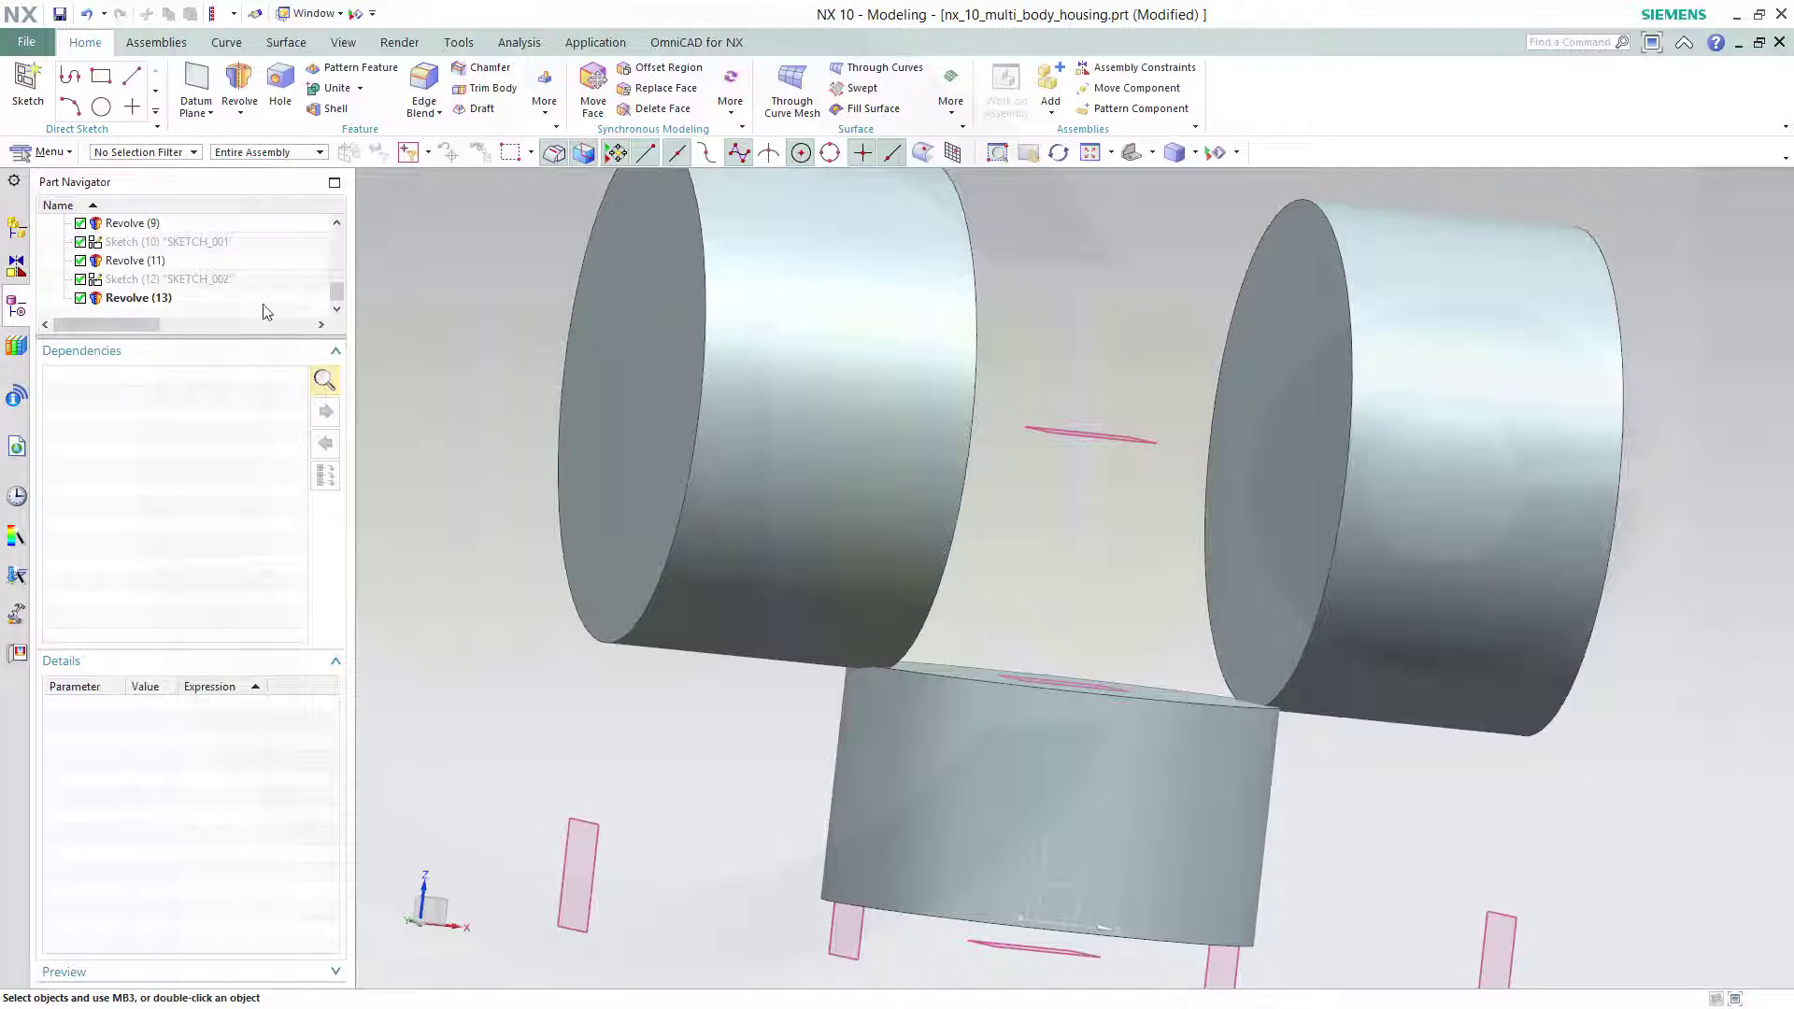
{"action": "right_click", "coordinate": [179, 217]}
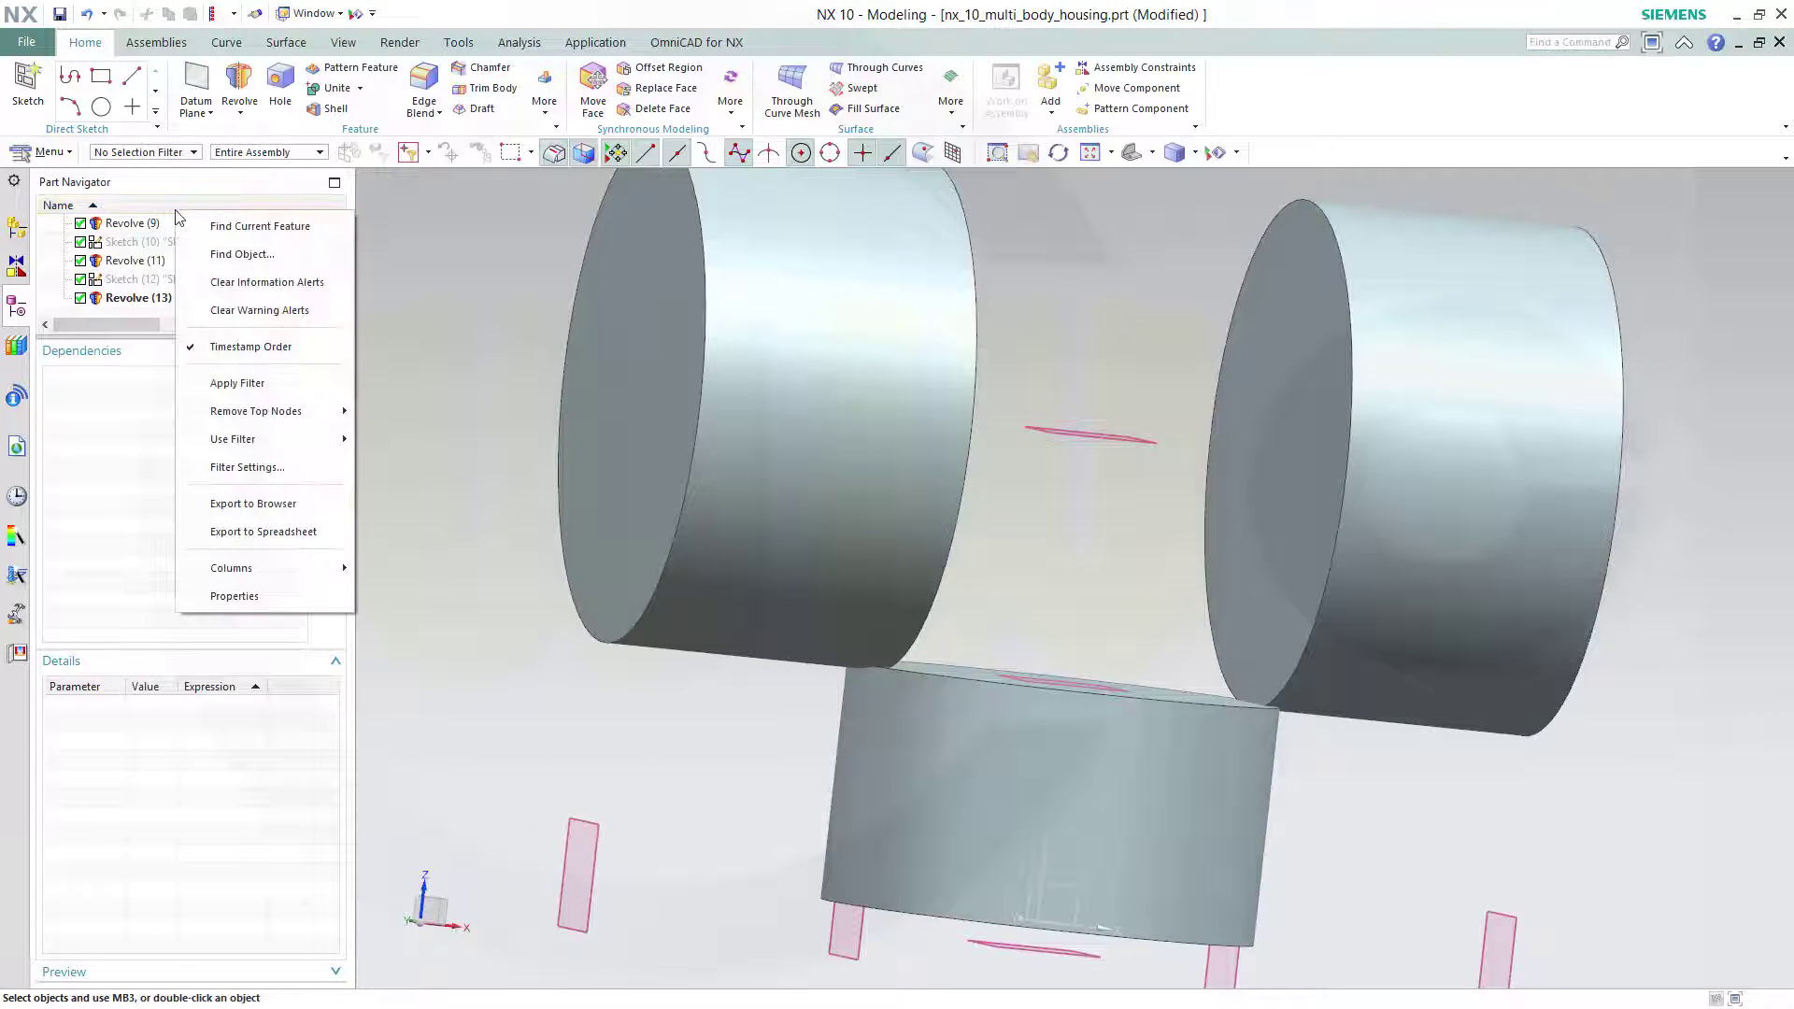
{"action": "left_click", "coordinate": [250, 348]}
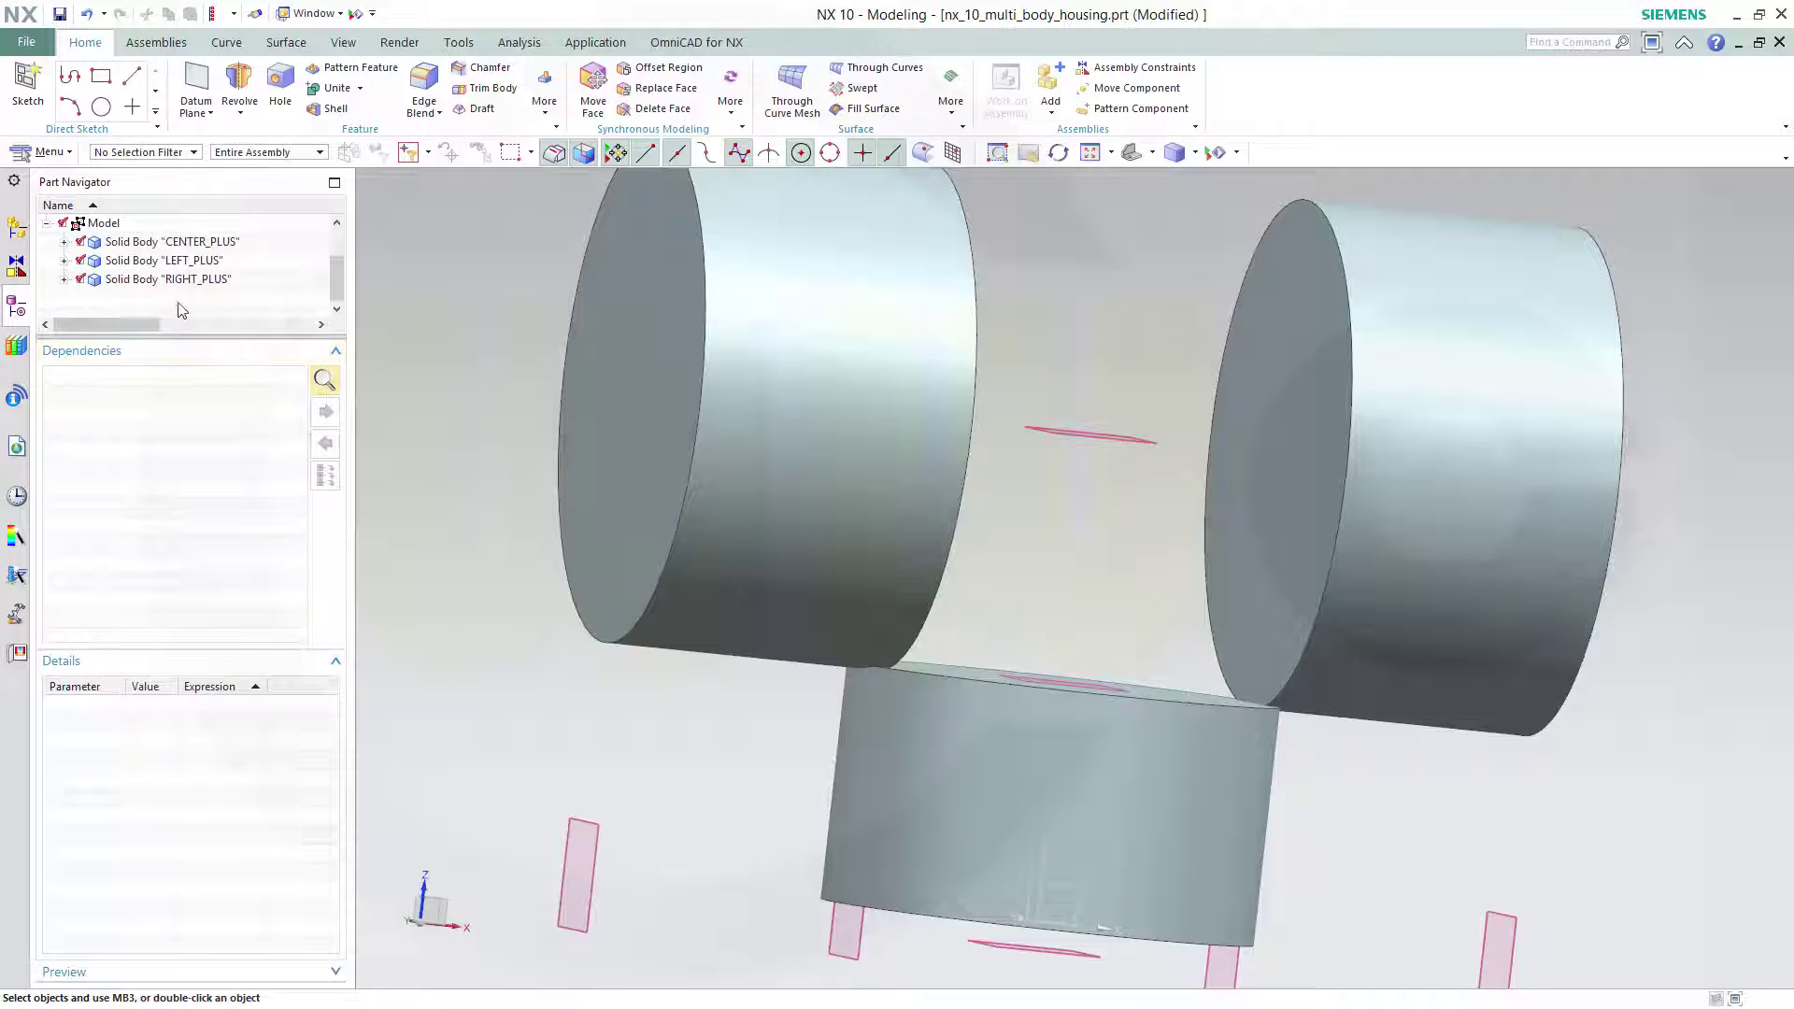
Step: Hide the solid bodies CENTER_PLUS, LEFT_PLUS and RIGHT_PLUS so only the datum planes and coordinate system remain displayed
{"action": "right_click", "coordinate": [113, 245]}
{"action": "left_click", "coordinate": [158, 258]}
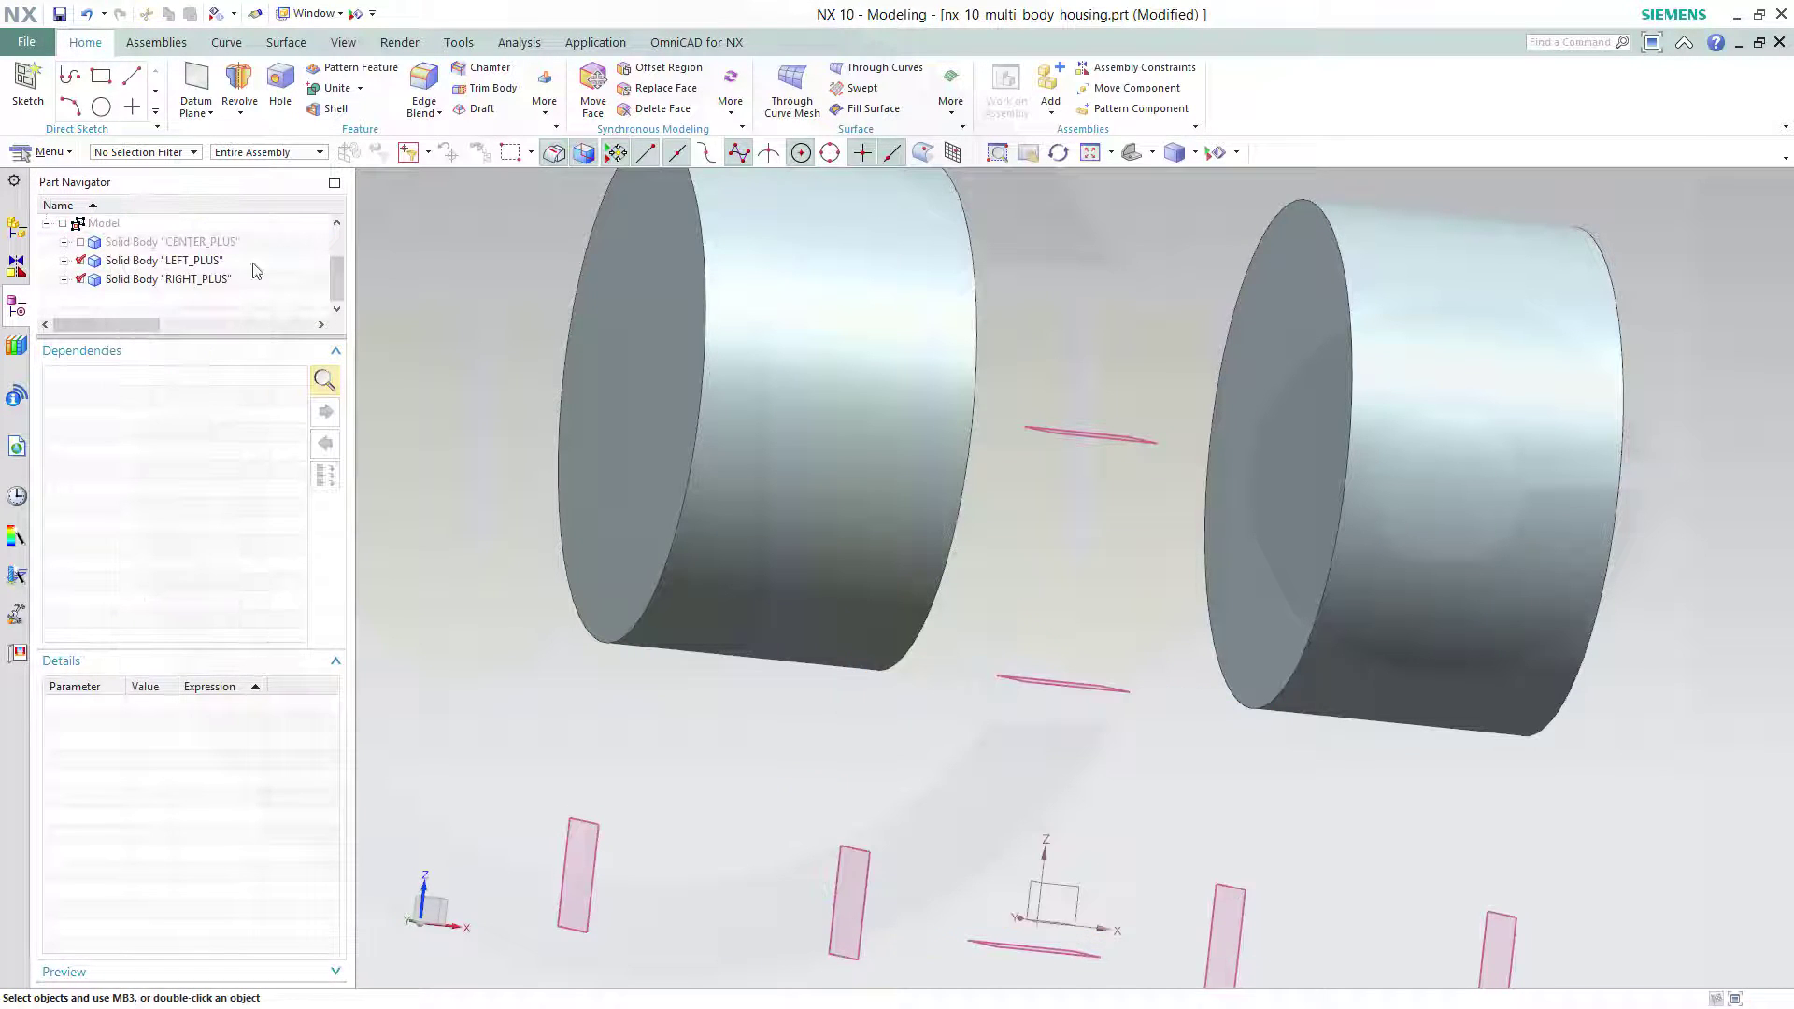
{"action": "middle_click_drag", "start_coordinate": [1041, 654], "coordinate": [1041, 616]}
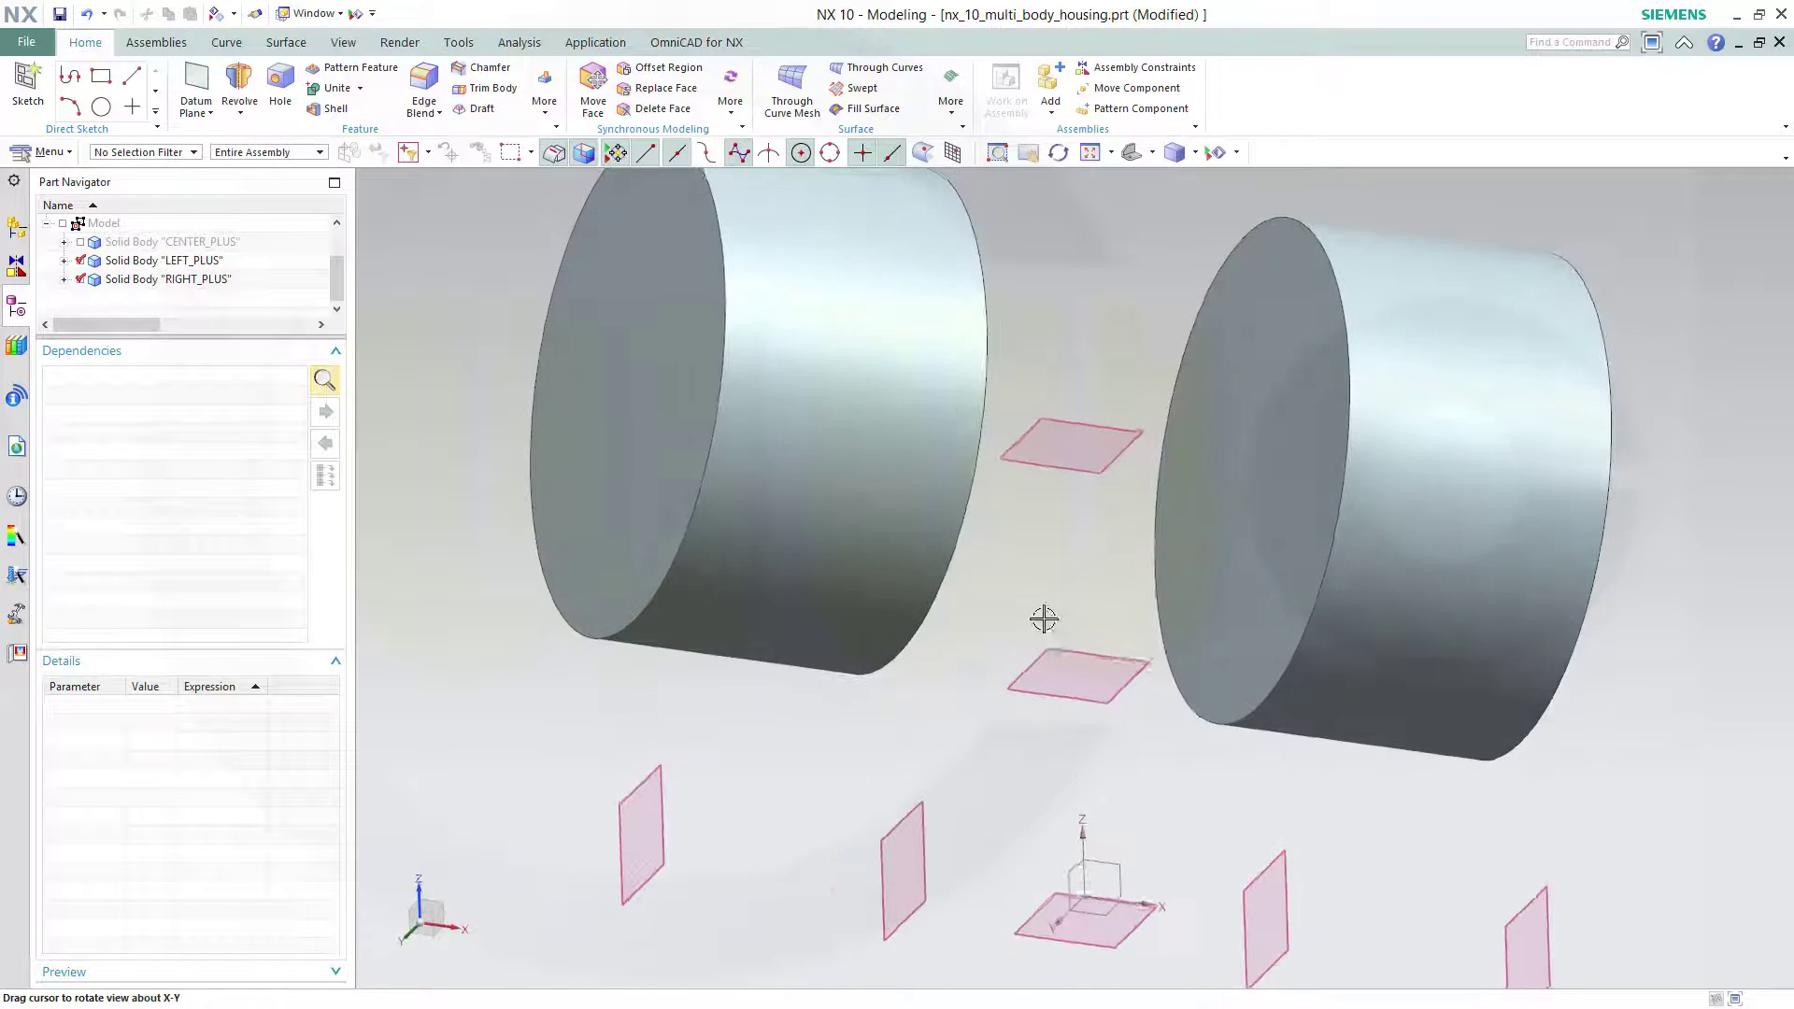
{"action": "left_click", "coordinate": [83, 262]}
{"action": "left_click", "coordinate": [82, 280]}
{"action": "key", "text": "ctrl+f"}
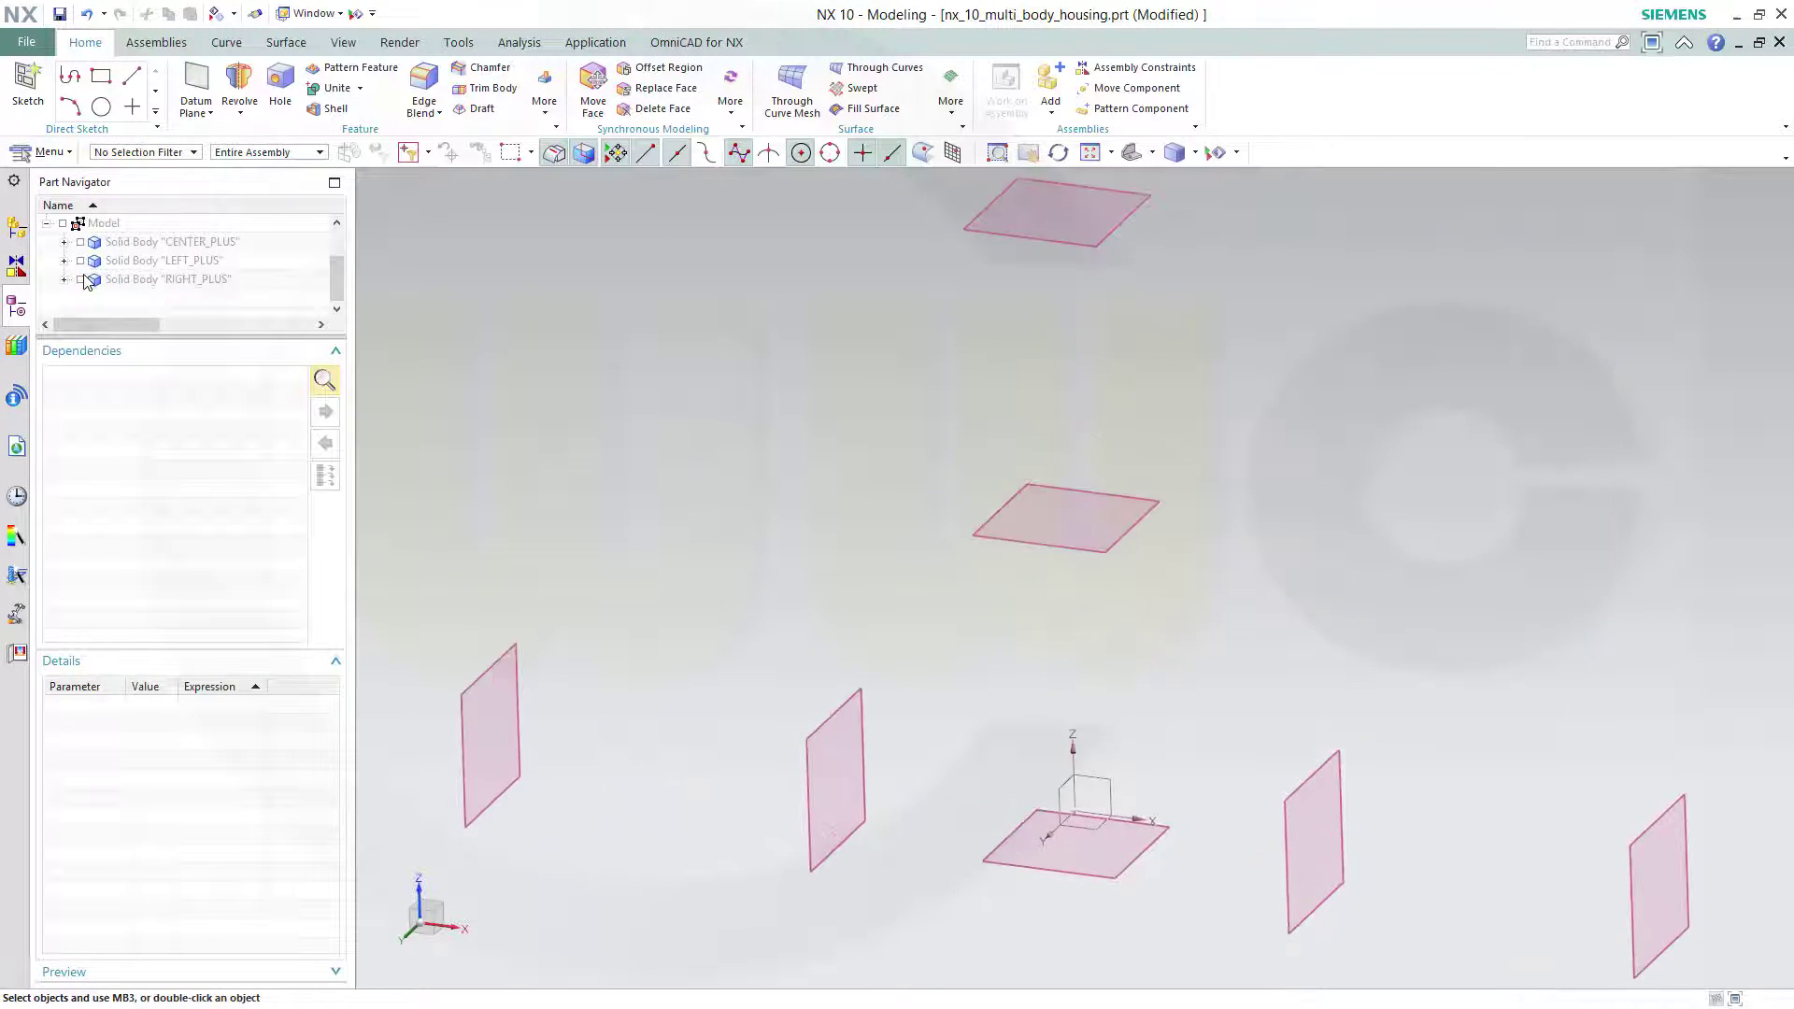
{"action": "scroll", "coordinate": [838, 397], "scroll_direction": "down", "scroll_amount": 2}
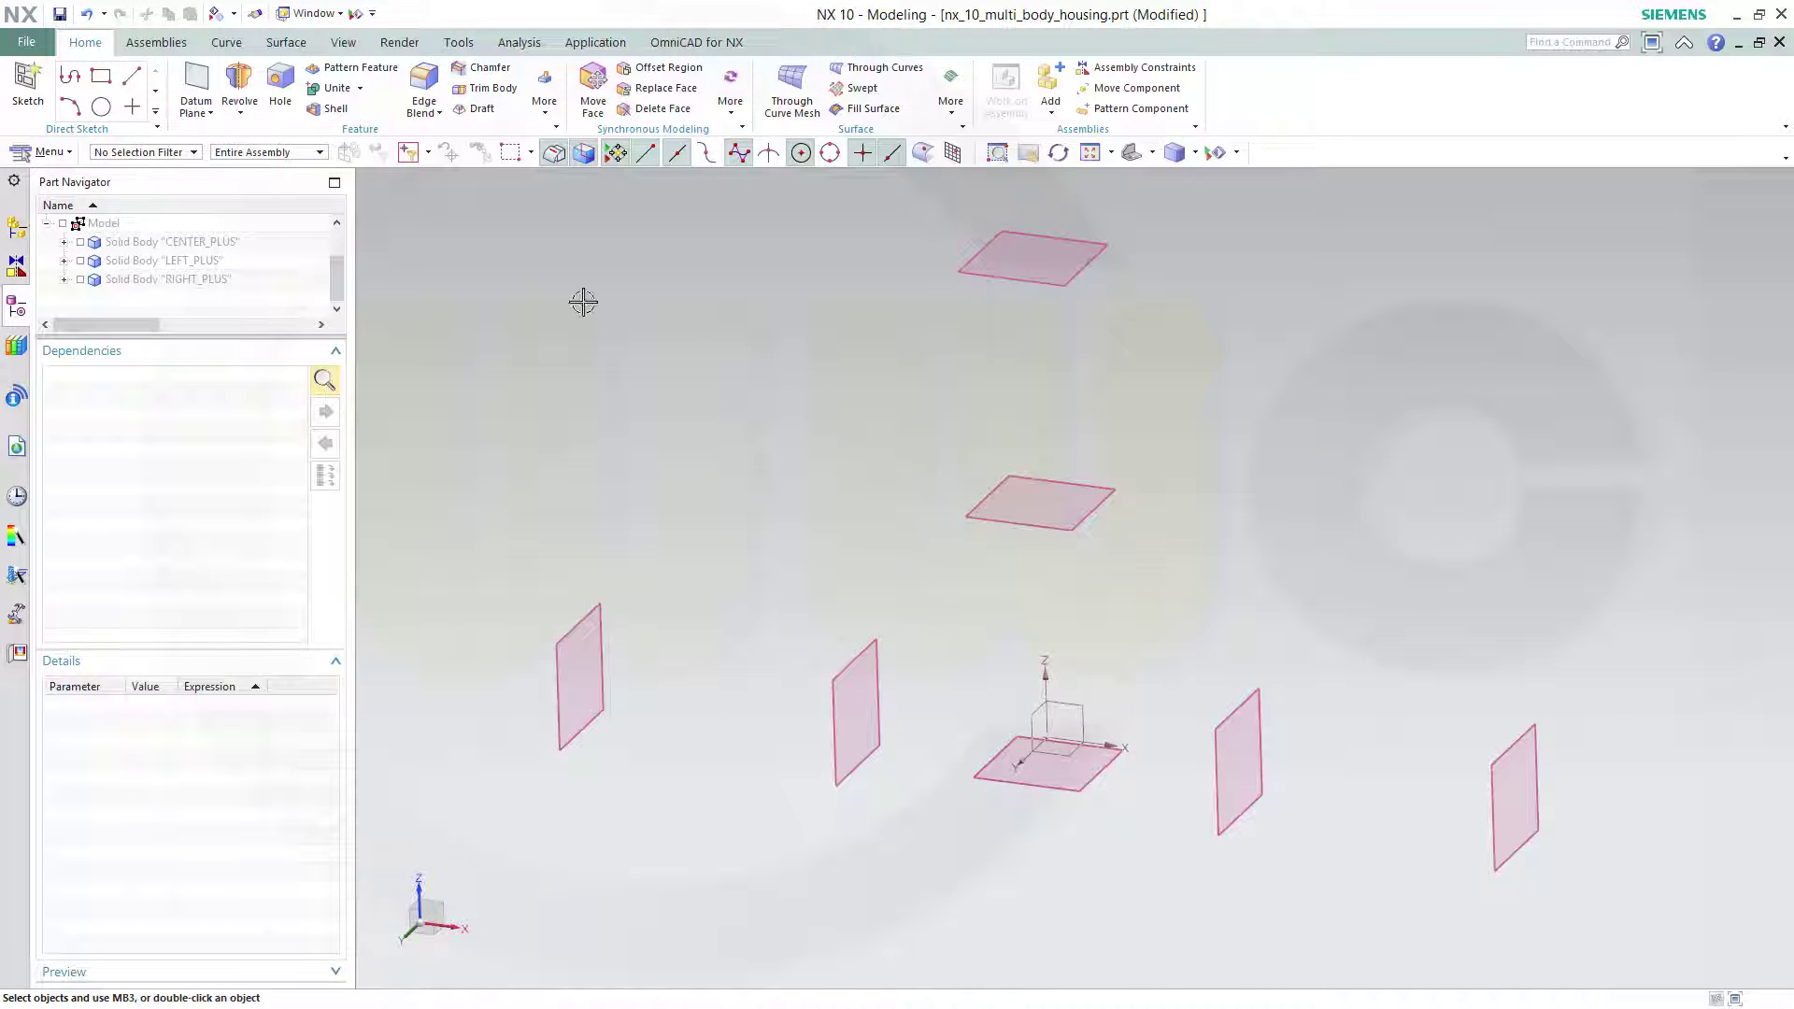
Step: Create a new sketch on the XZ plane of the datum coordinate system
{"action": "left_click", "coordinate": [28, 84]}
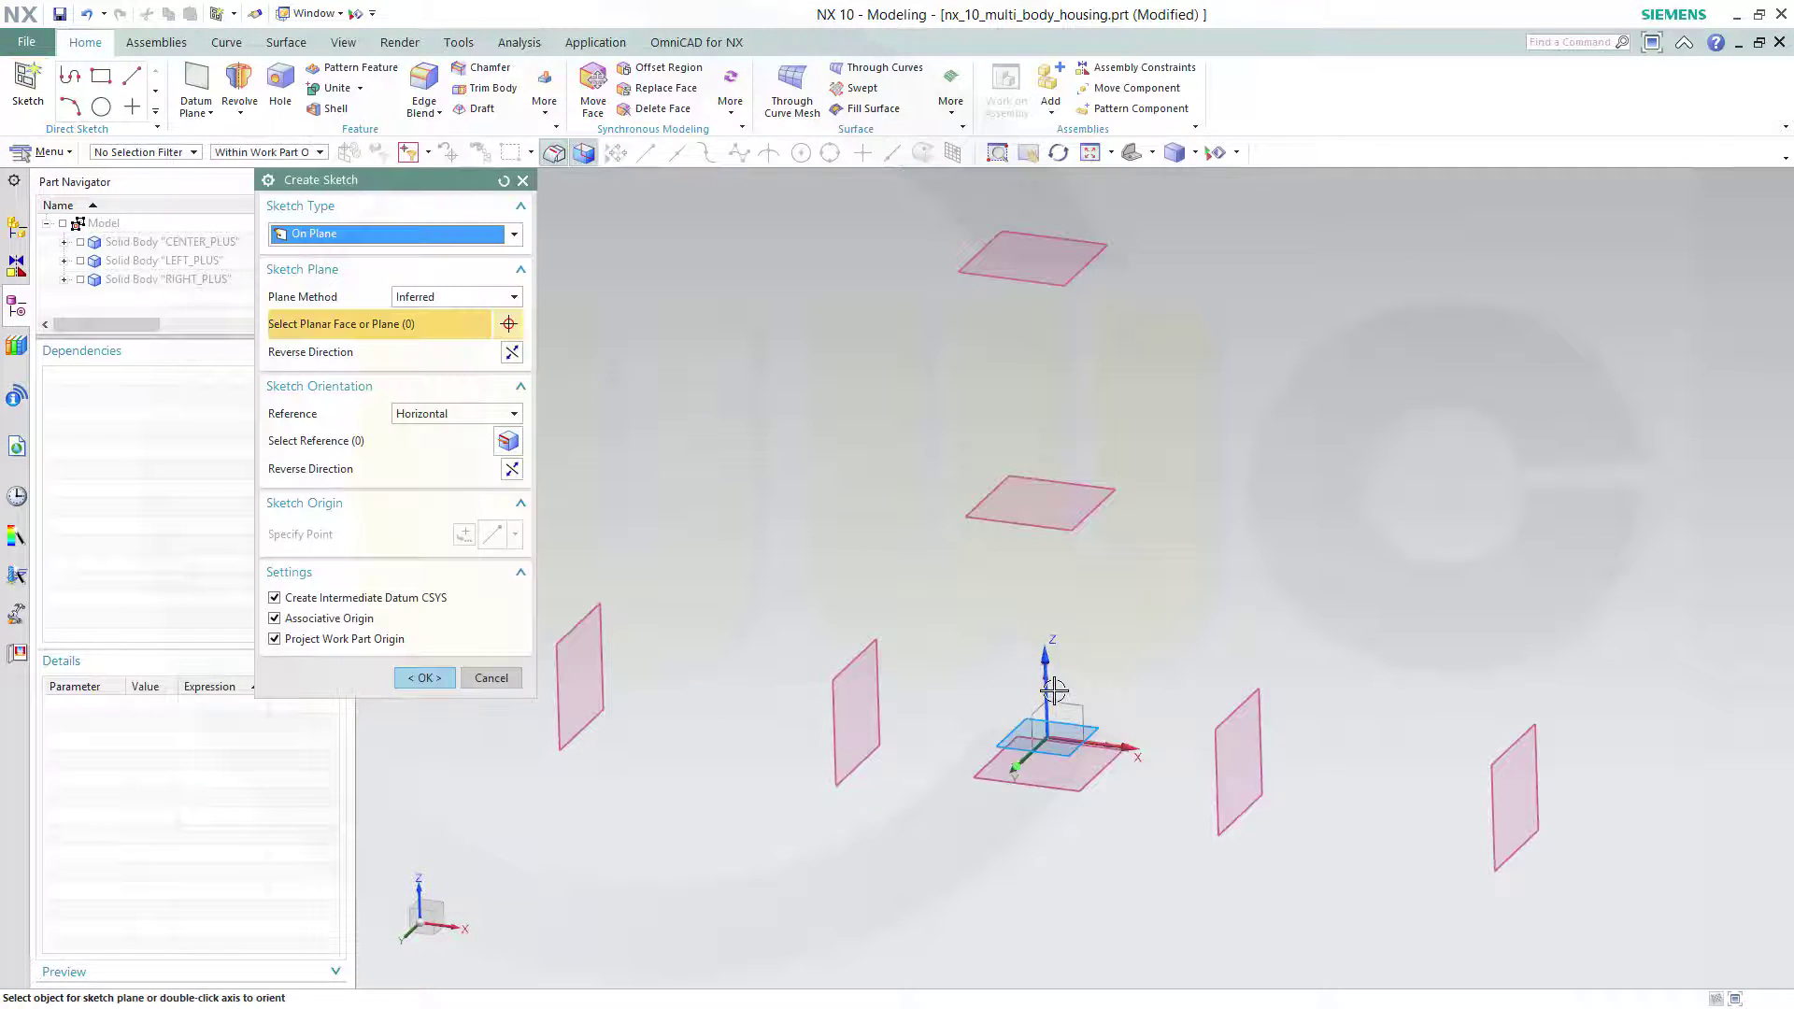
{"action": "left_click", "coordinate": [1068, 703]}
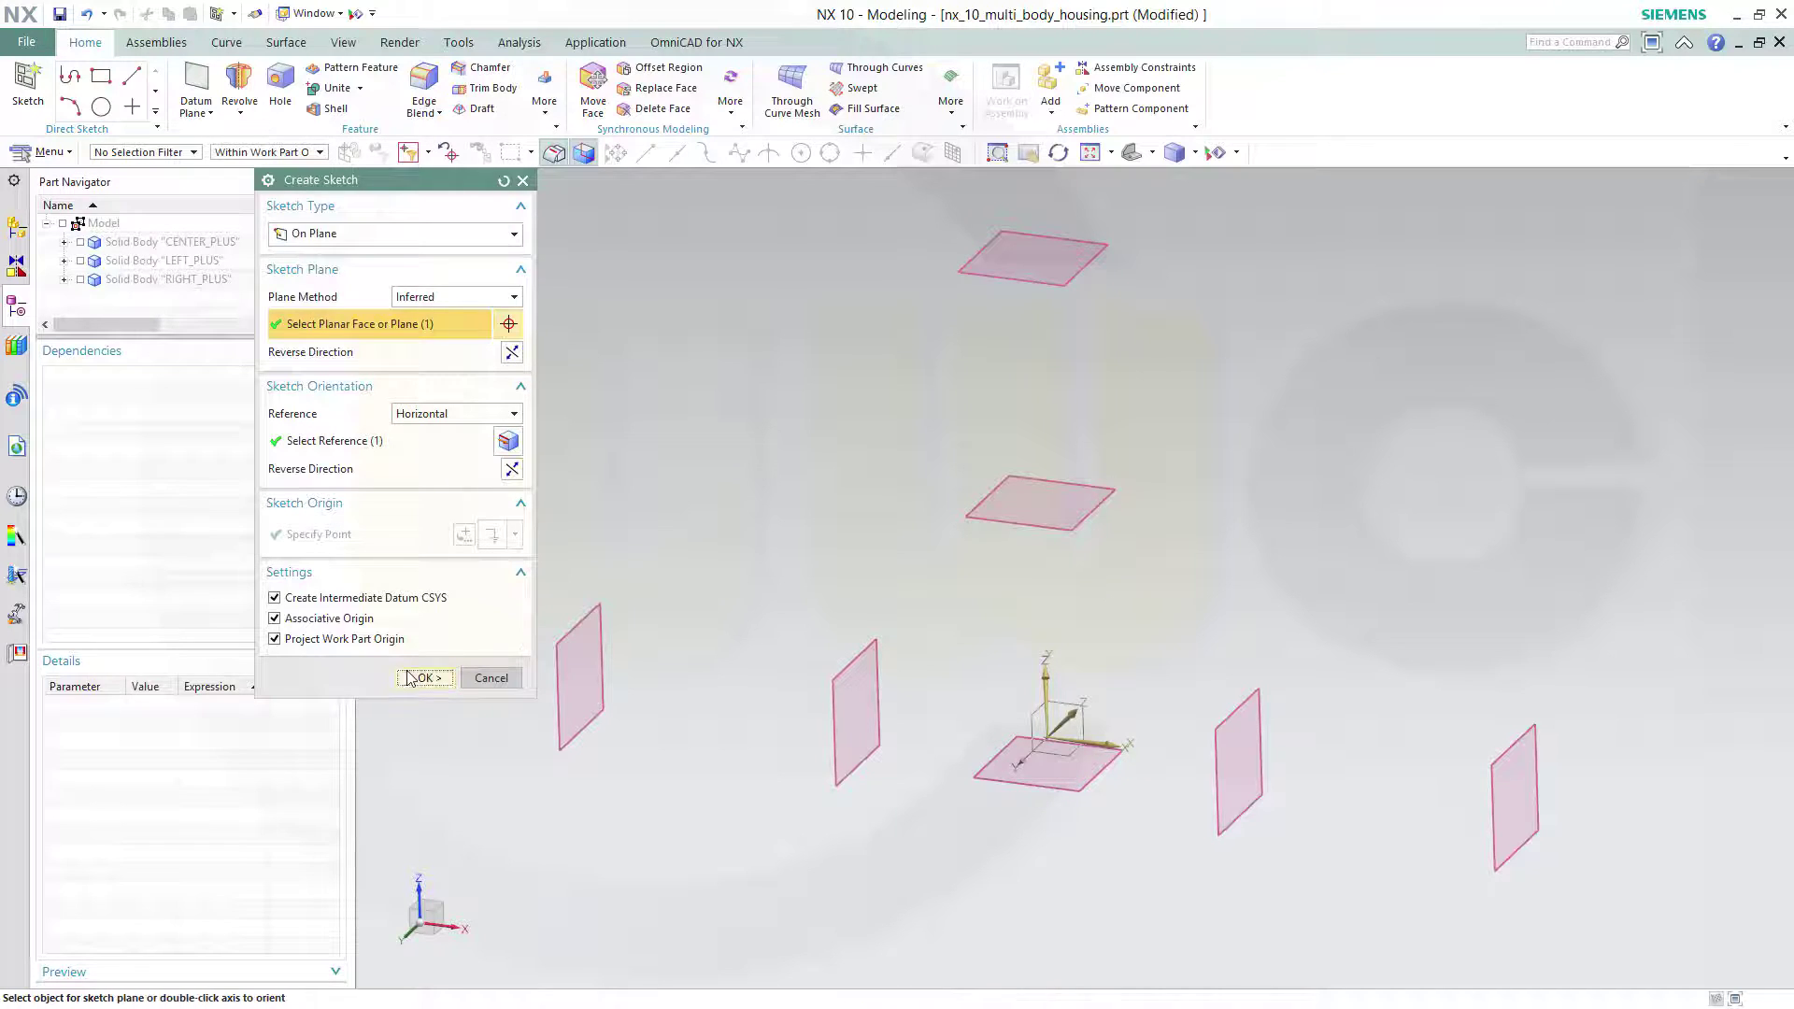
{"action": "middle_click", "coordinate": [1007, 687]}
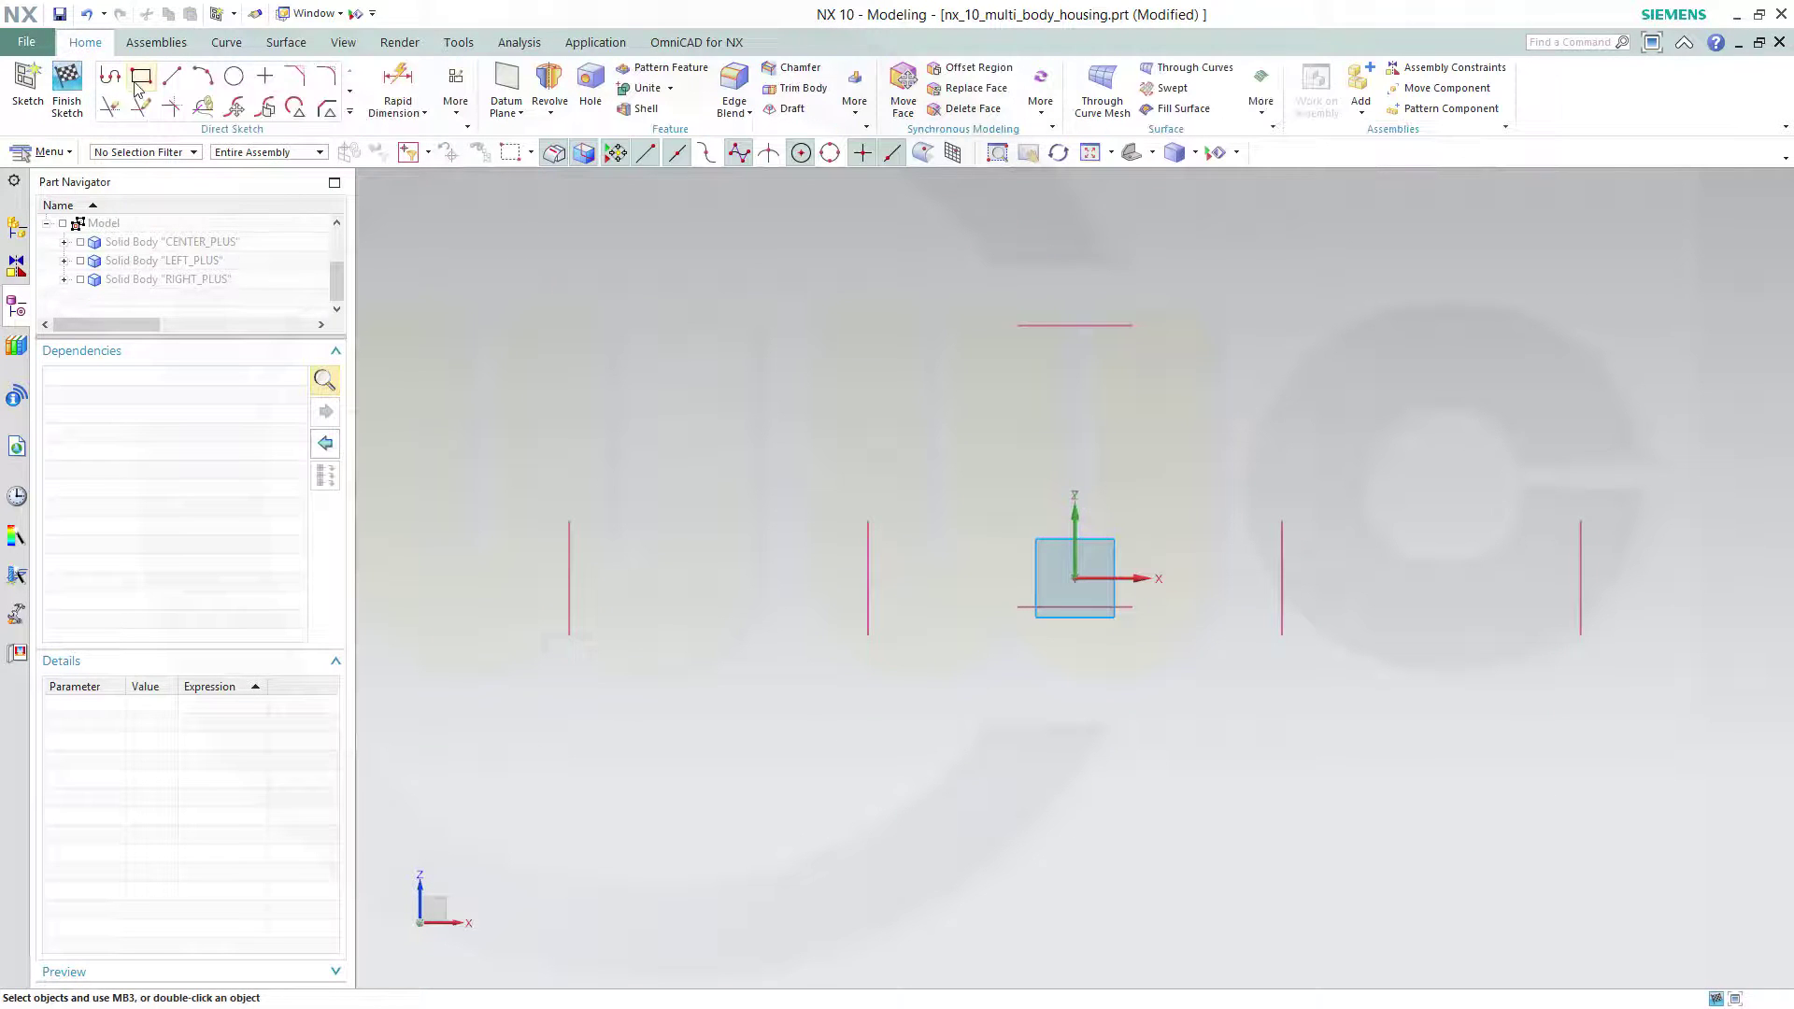
Step: Draw a closed seven-line stepped profile right of the Z axis, with a diagonal line joining its outer vertical edge to its bottom edge
{"action": "left_click", "coordinate": [111, 75]}
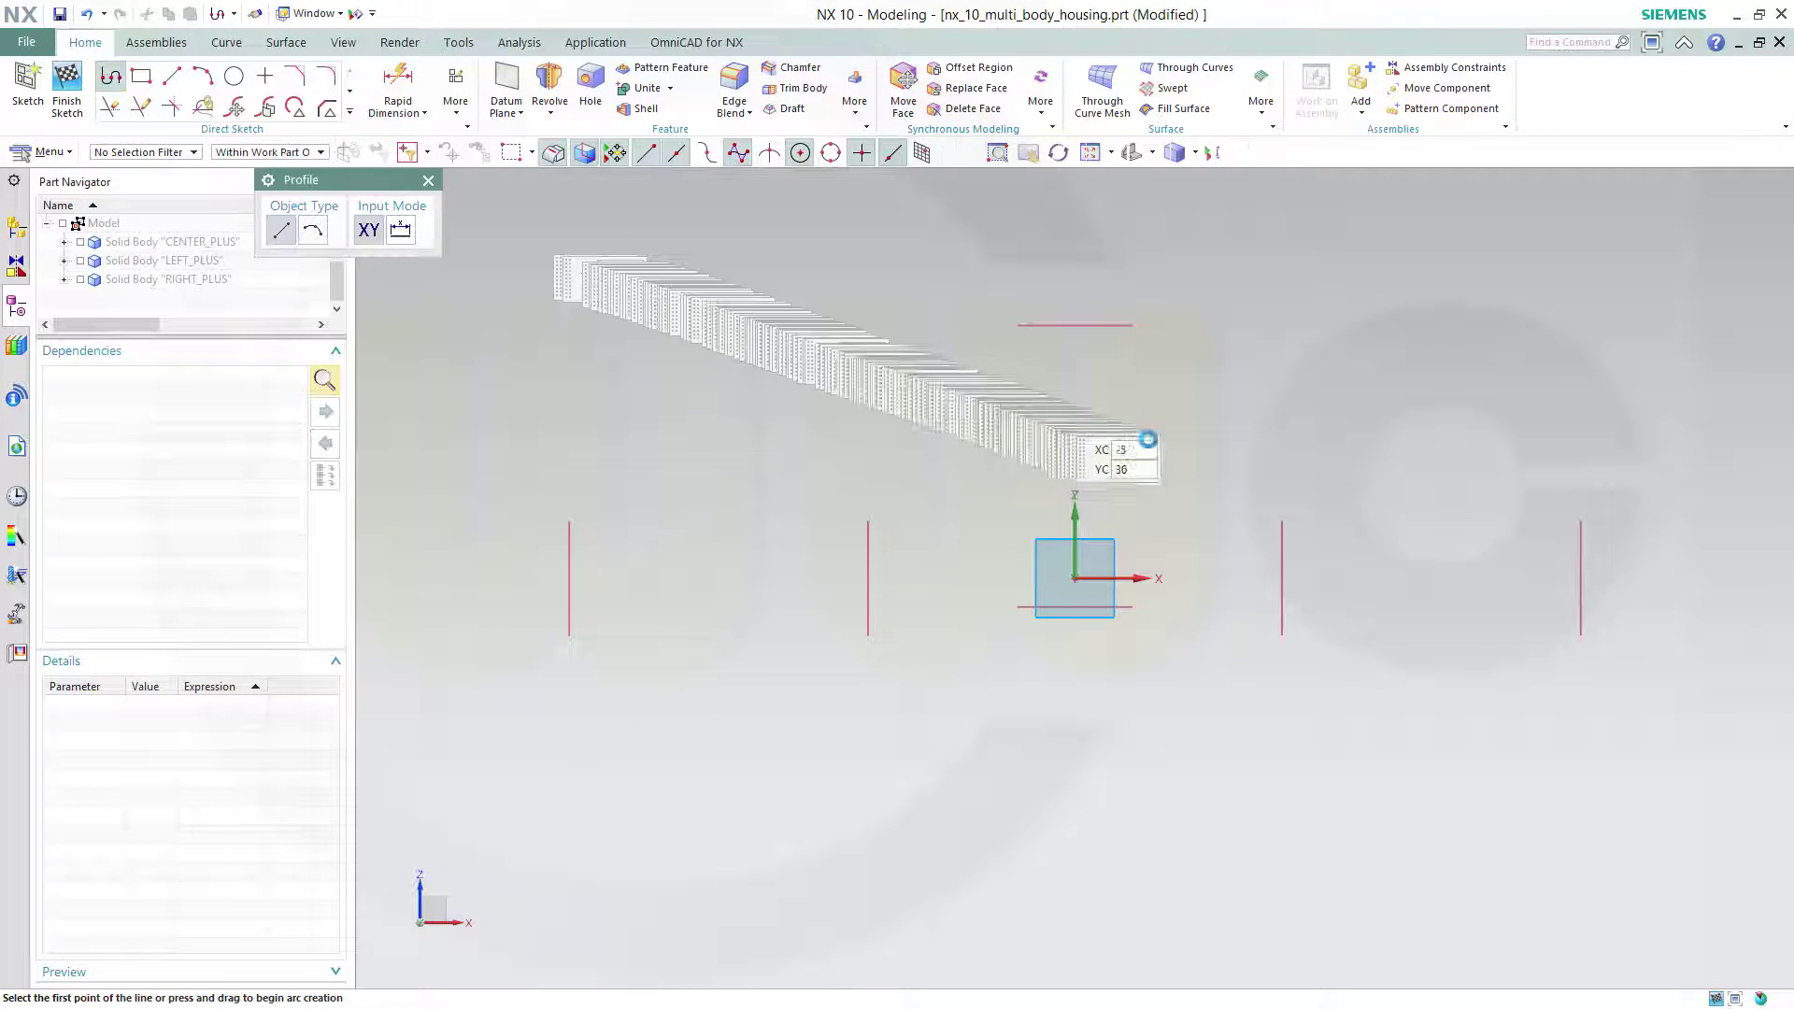
{"action": "left_click", "coordinate": [1110, 541]}
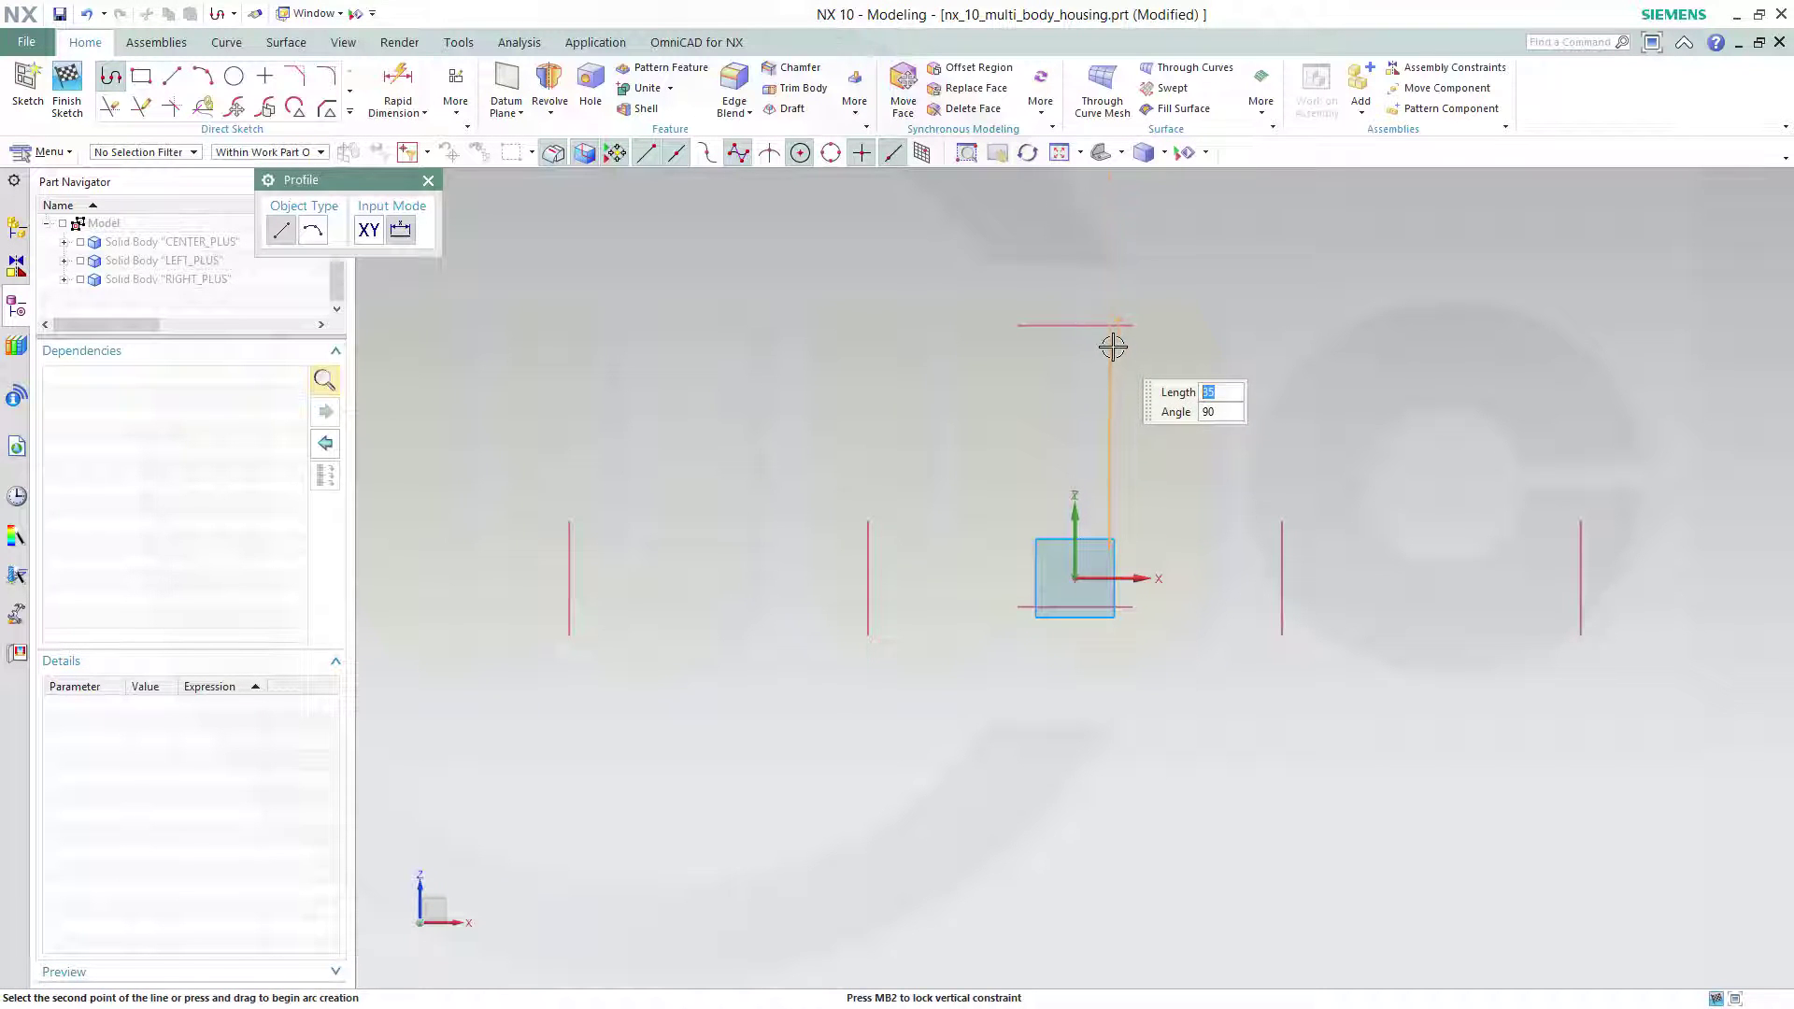
{"action": "left_click", "coordinate": [1110, 348]}
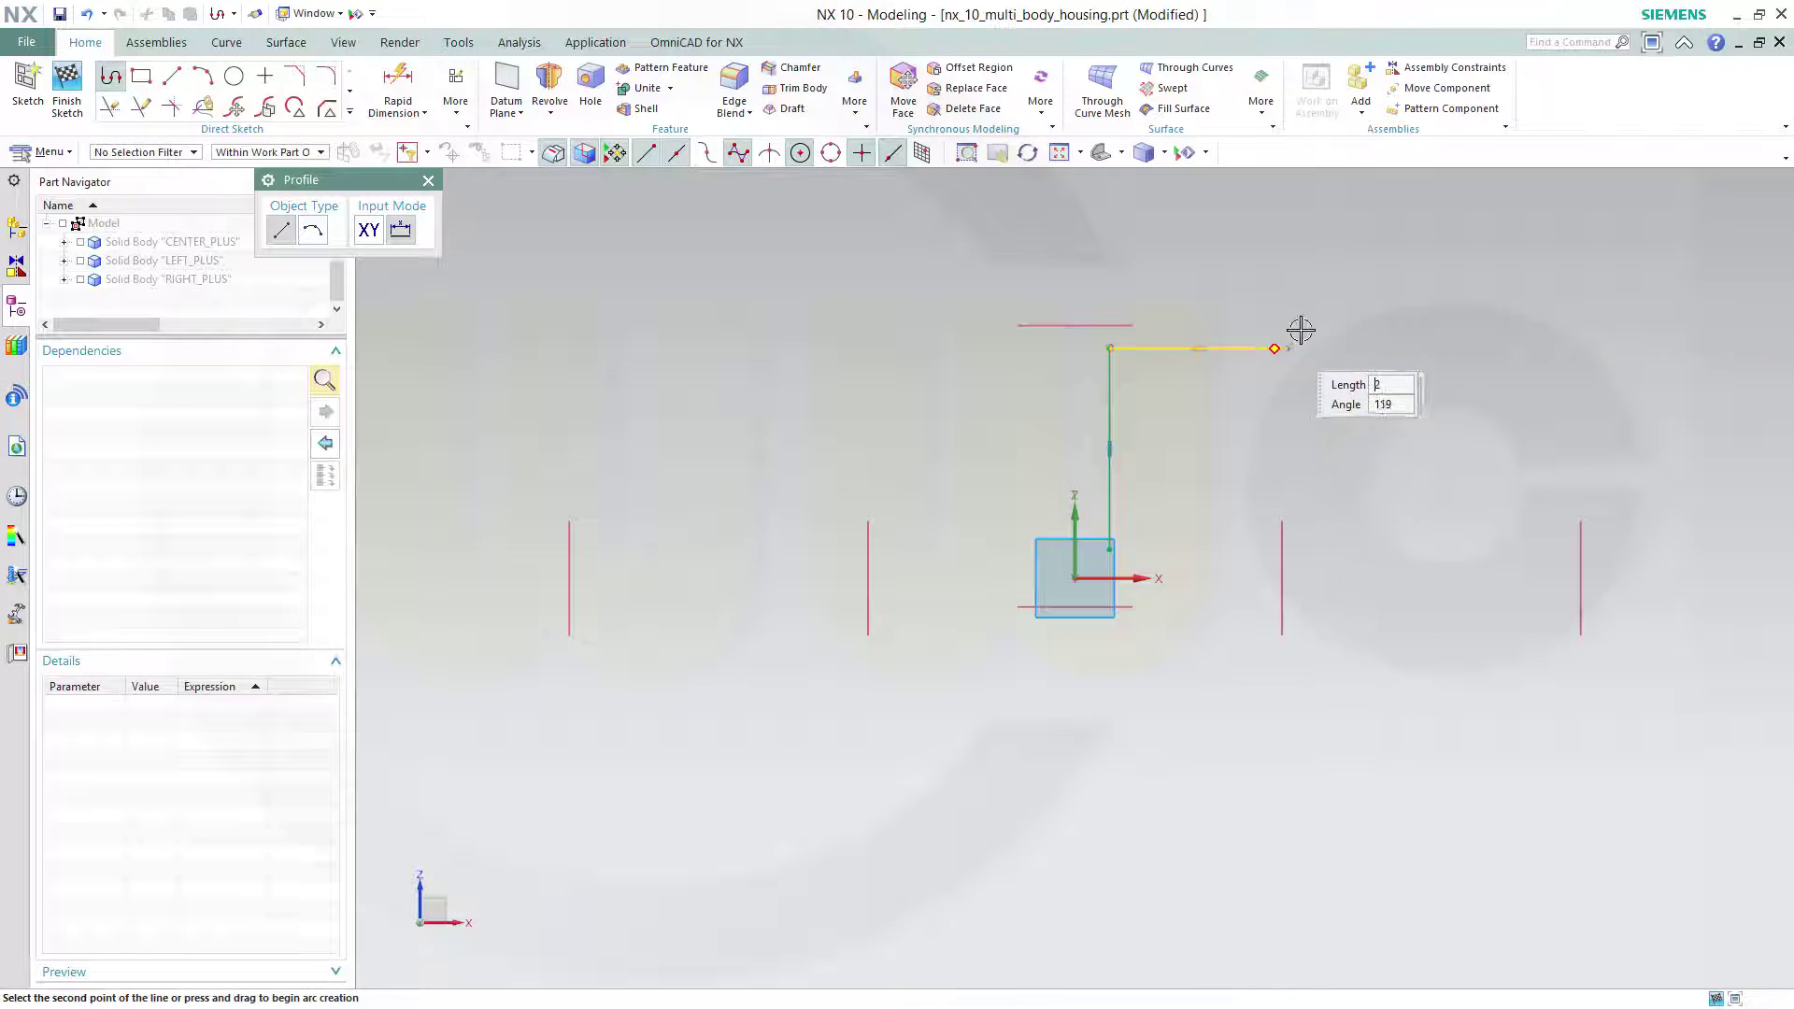
{"action": "left_click", "coordinate": [1288, 349]}
{"action": "middle_click_drag", "start_coordinate": [1319, 371], "coordinate": [1313, 514], "text": "shift"}
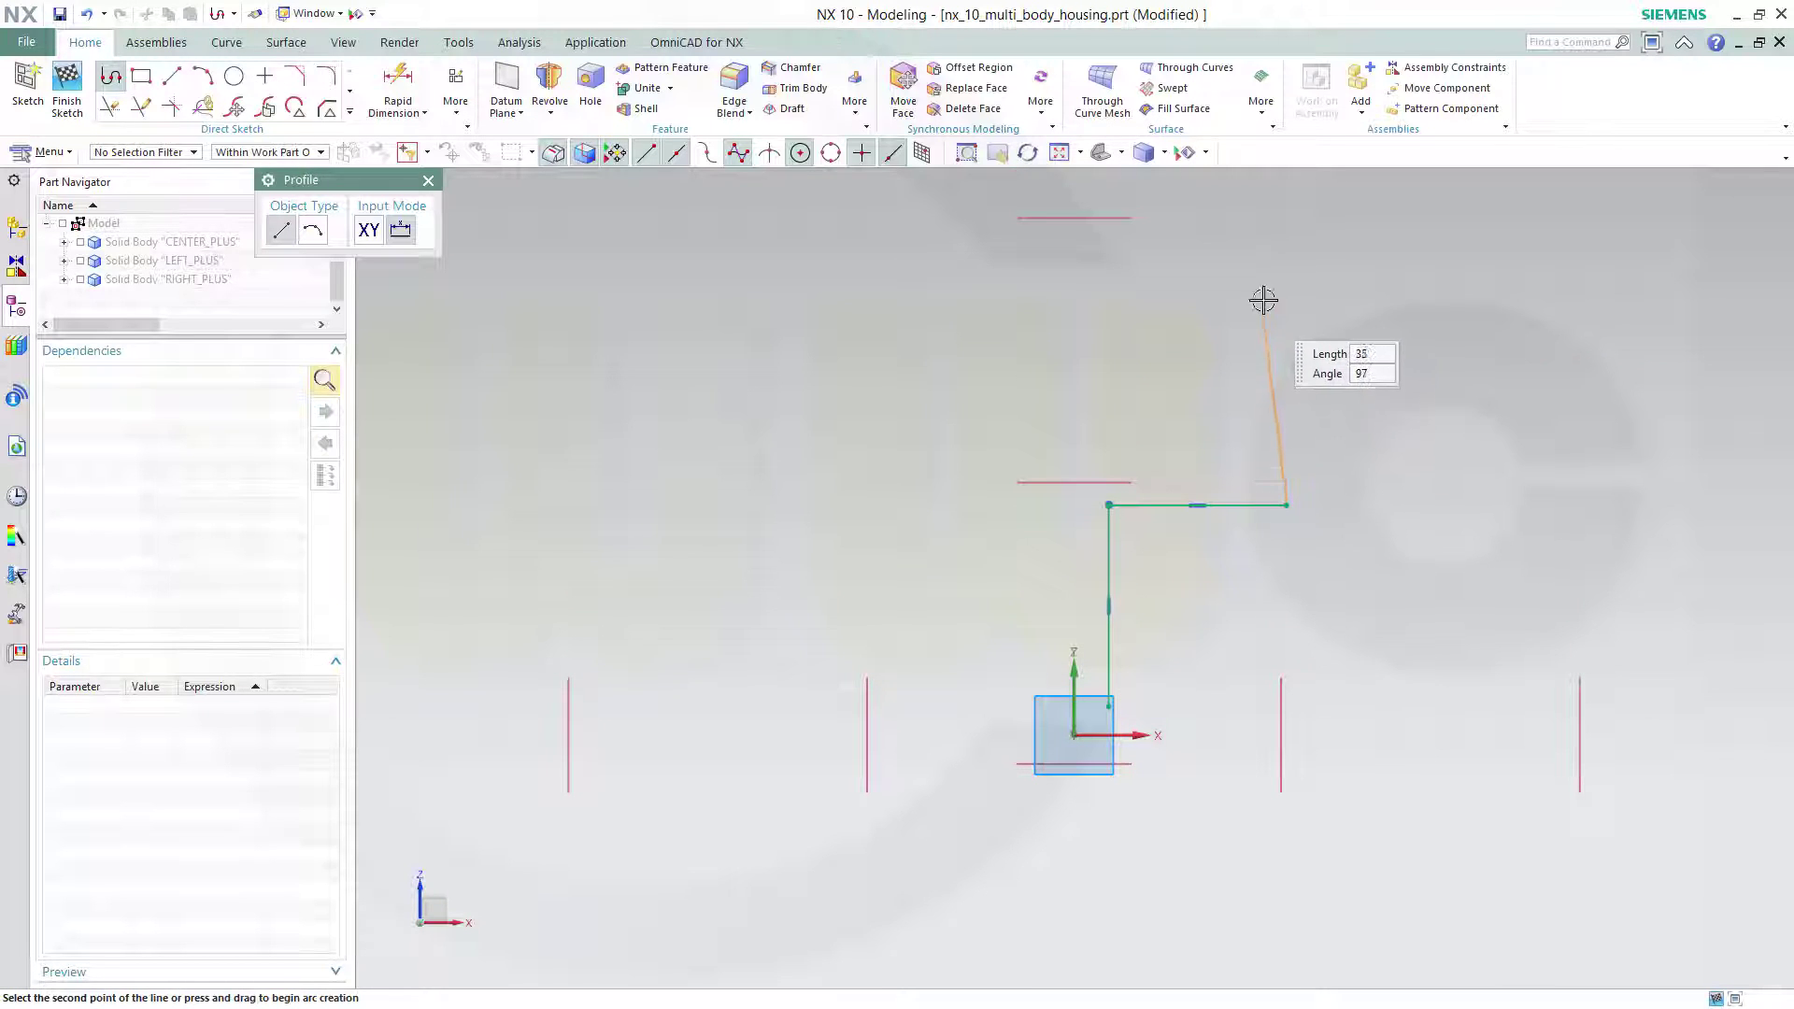
{"action": "left_click", "coordinate": [1286, 242]}
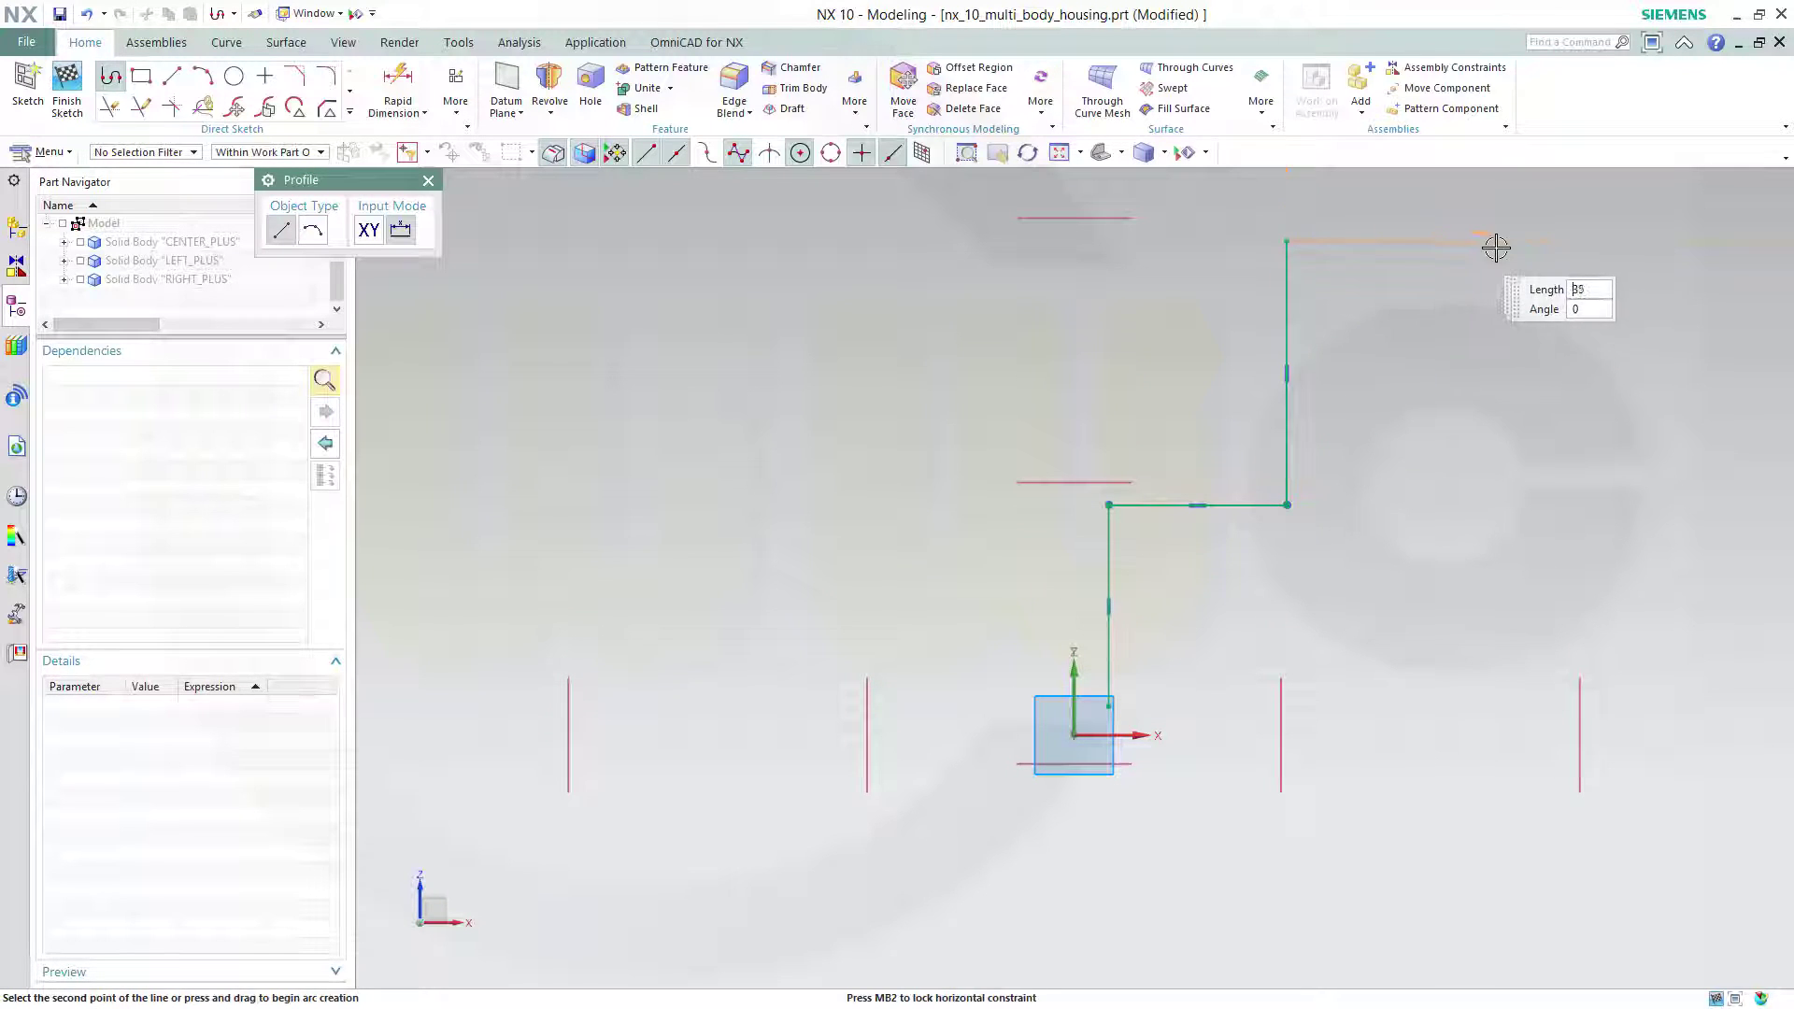
{"action": "left_click", "coordinate": [1535, 242]}
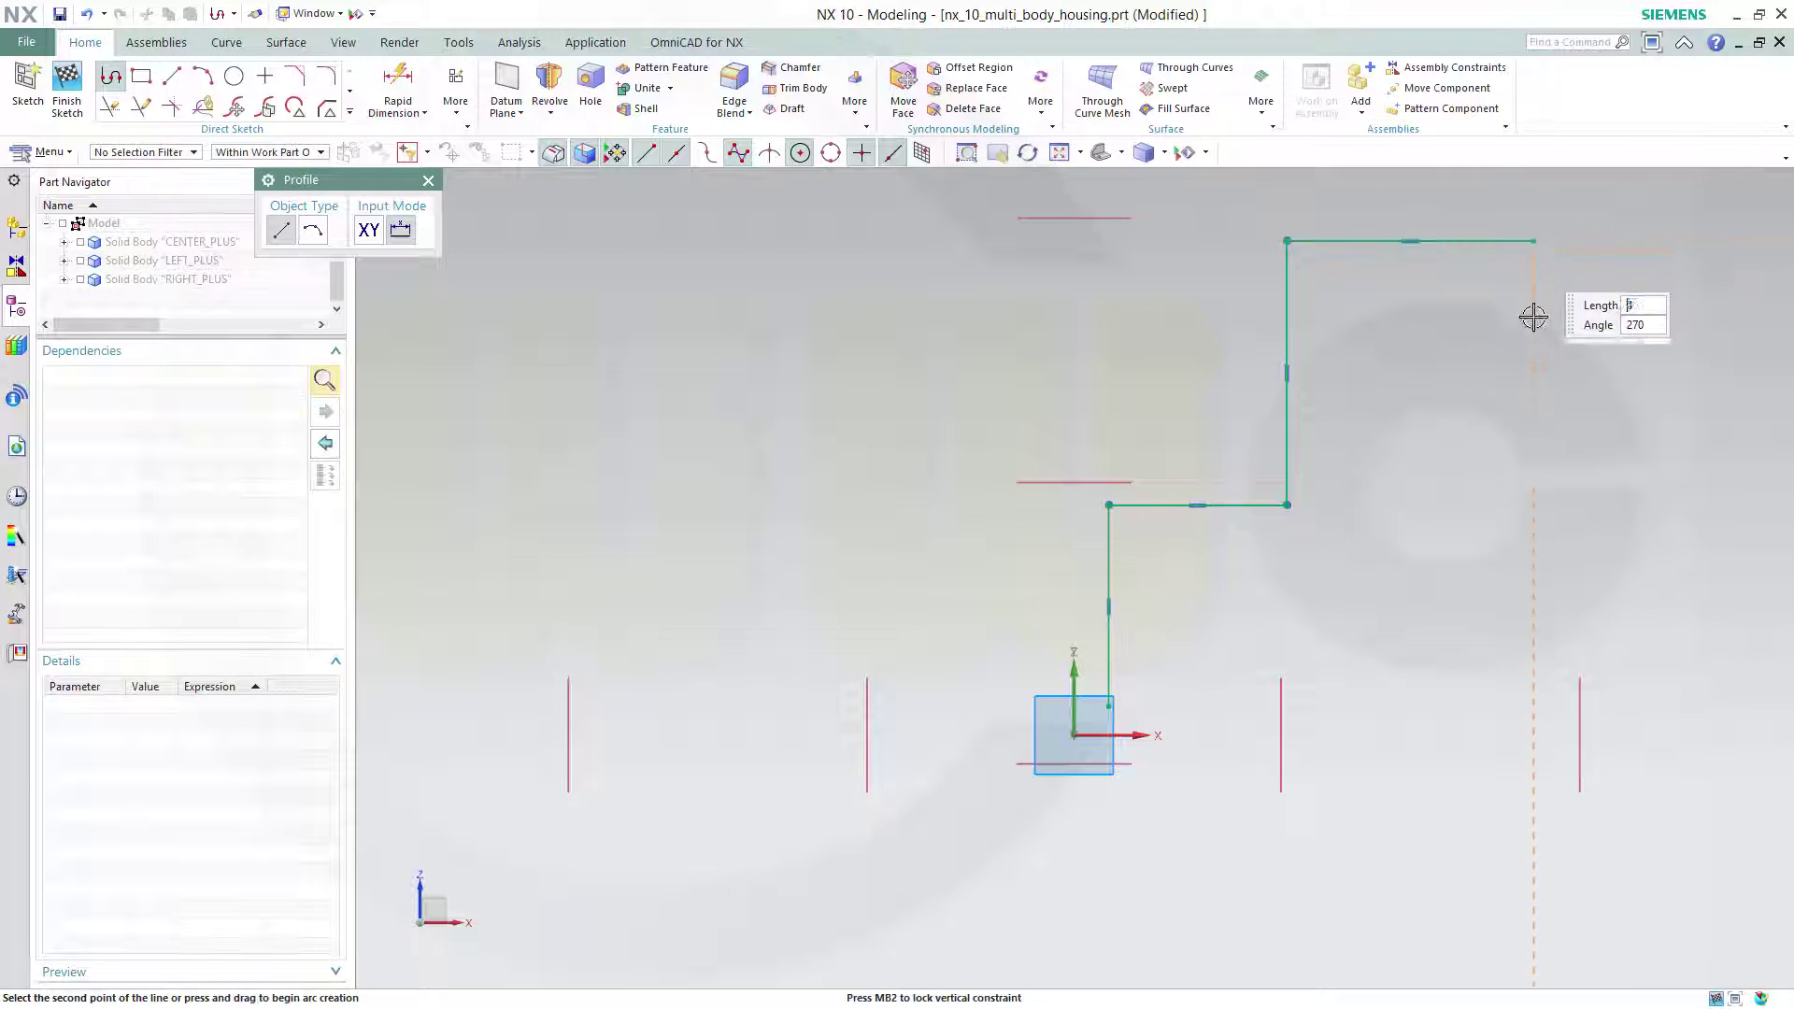
{"action": "left_click", "coordinate": [1538, 466]}
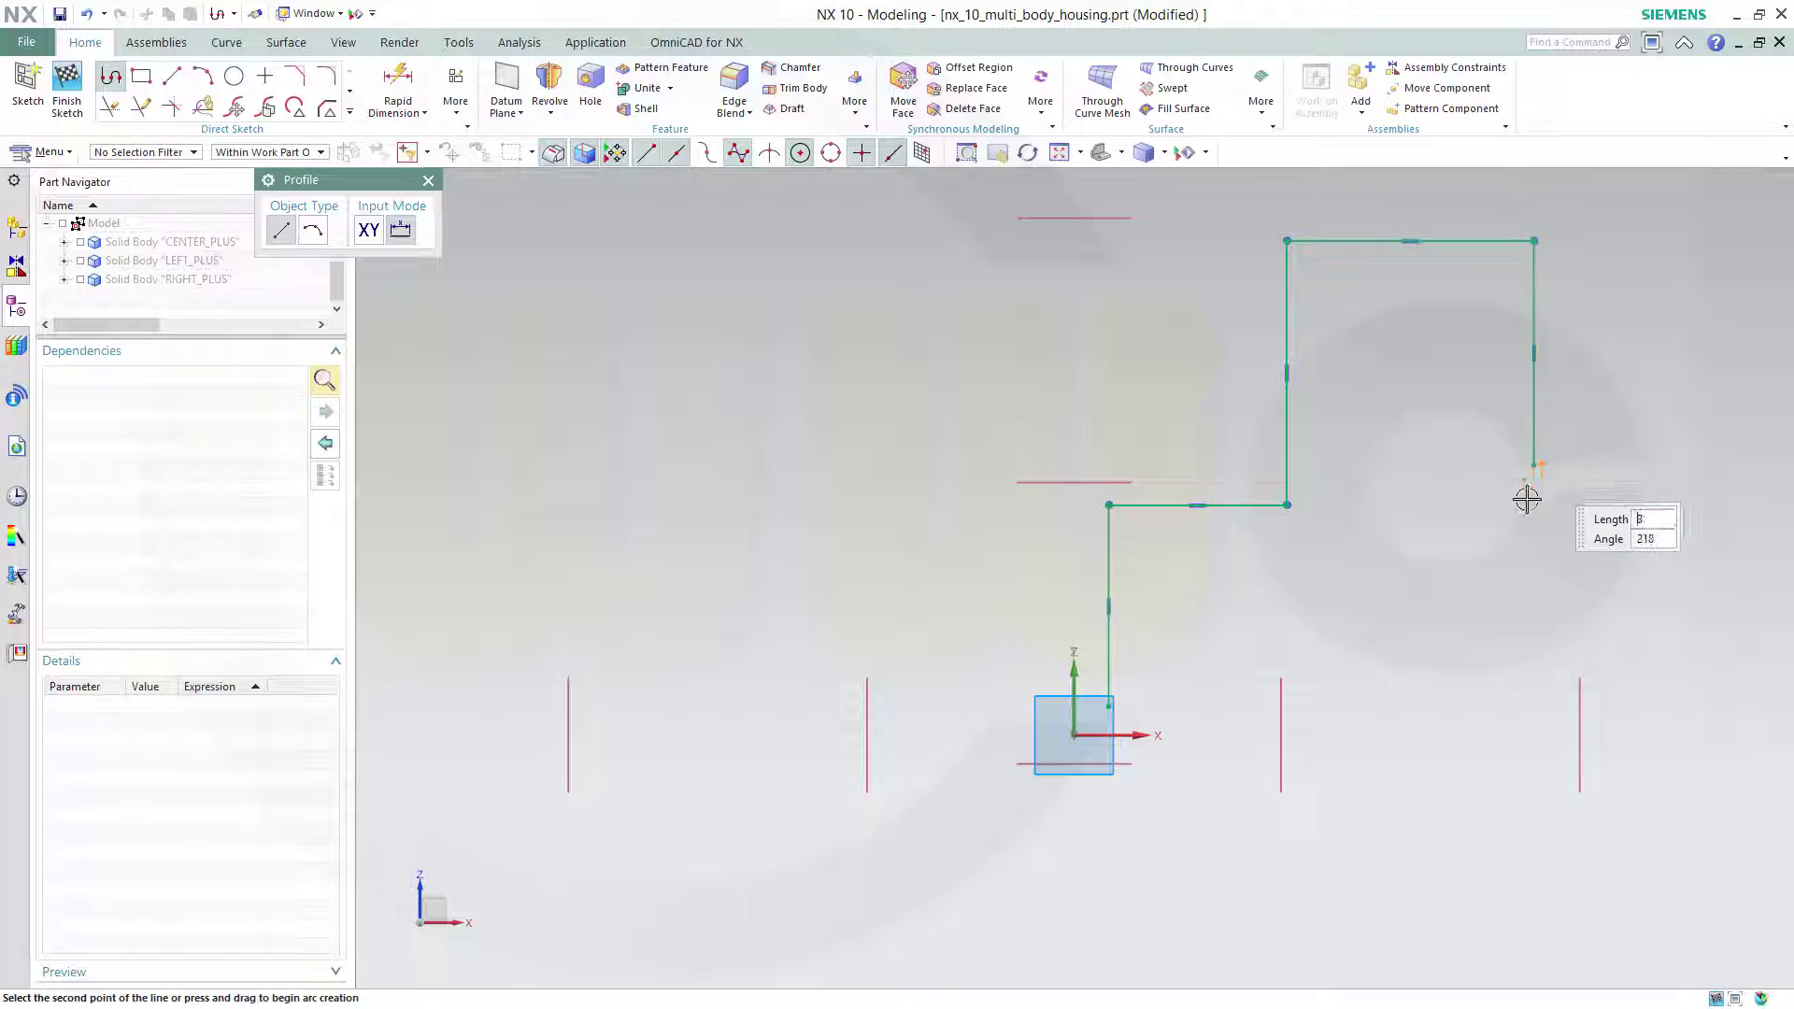
{"action": "left_click", "coordinate": [1304, 706]}
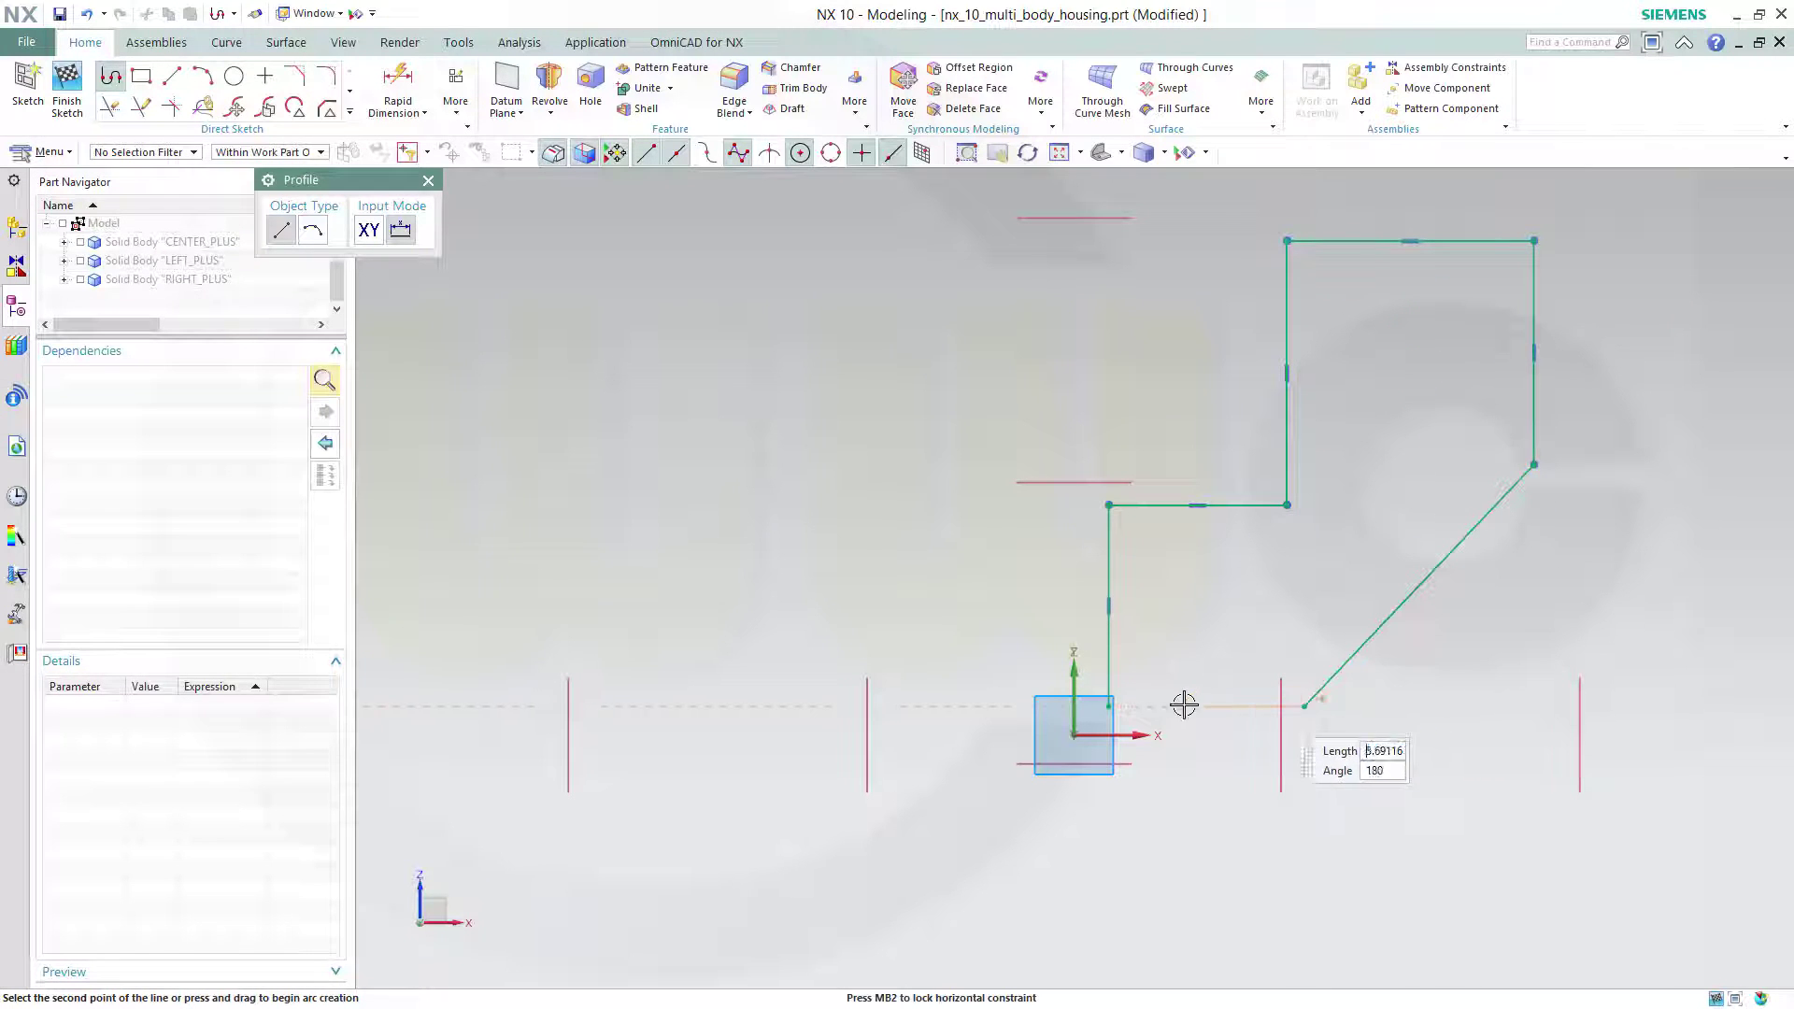
{"action": "left_click", "coordinate": [1109, 707]}
{"action": "key", "text": "Escape"}
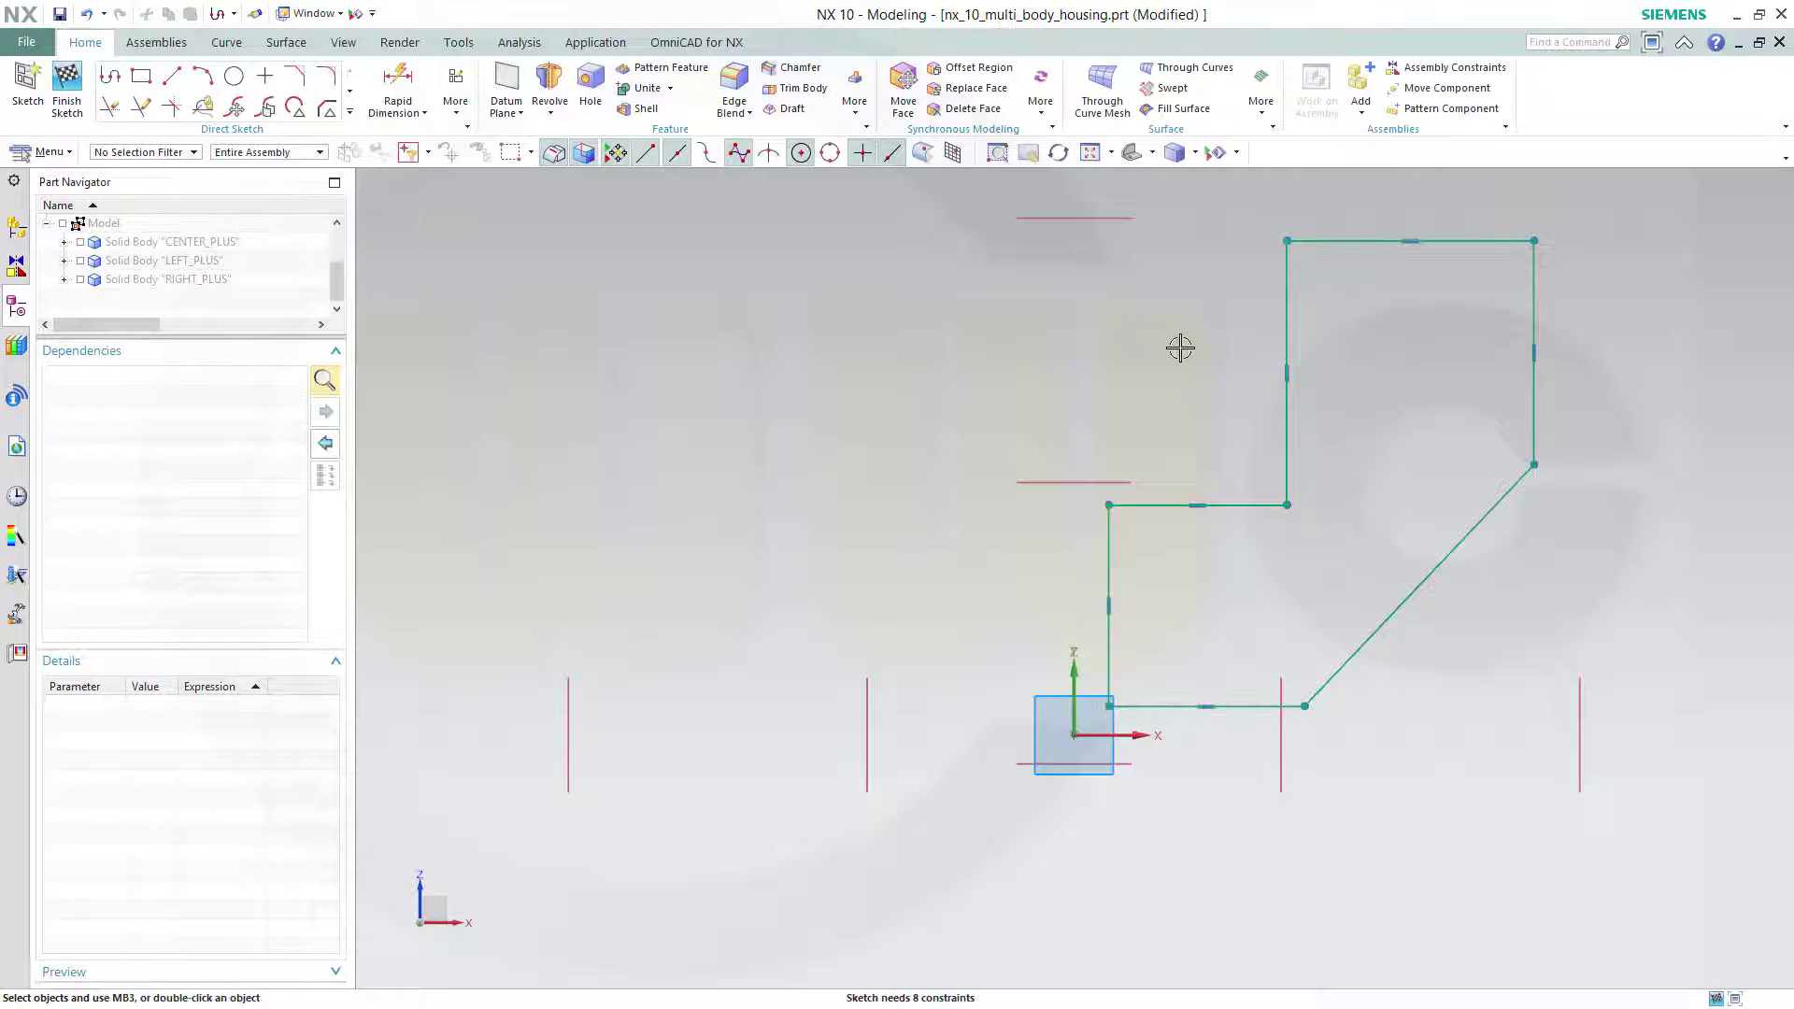
Step: Make the profile's step line collinear with the middle horizontal datum plane, and its upper inner vertical line collinear with the inner right datum plane
{"action": "left_click", "coordinate": [1062, 481]}
{"action": "left_click", "coordinate": [1282, 452]}
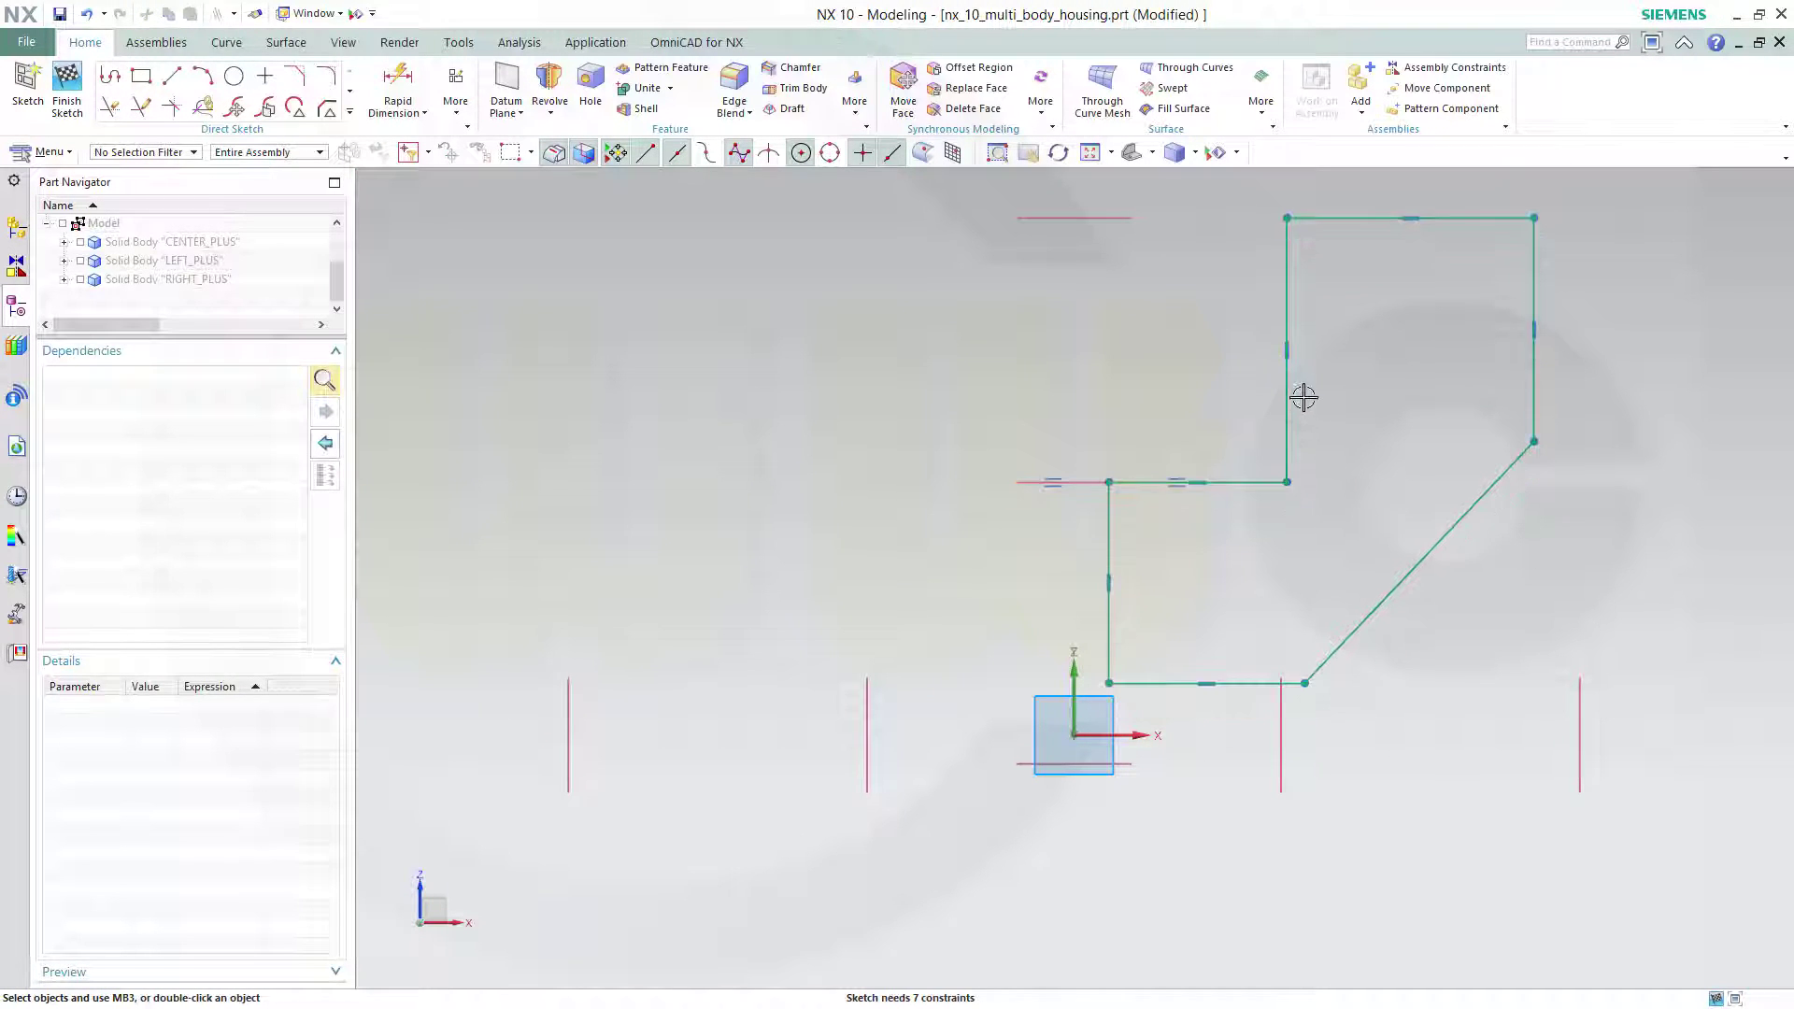
{"action": "left_click", "coordinate": [1287, 292]}
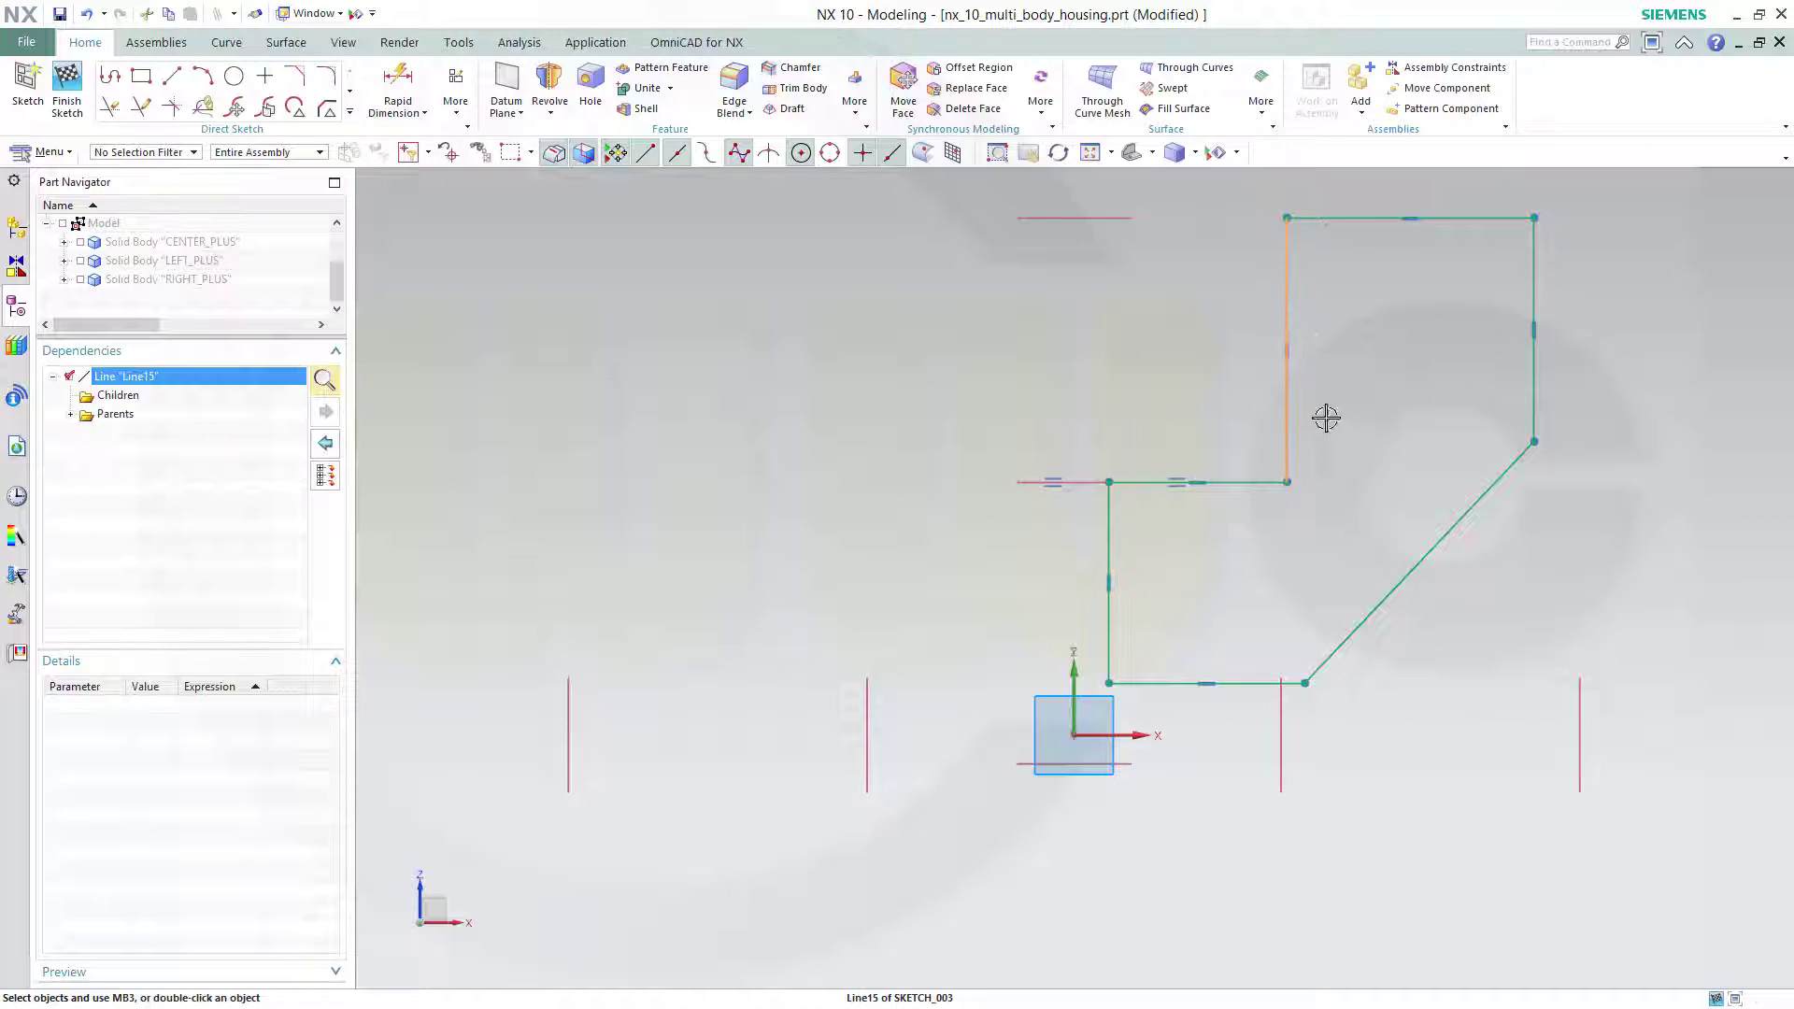
{"action": "left_click", "coordinate": [1278, 713]}
{"action": "left_click", "coordinate": [1490, 685]}
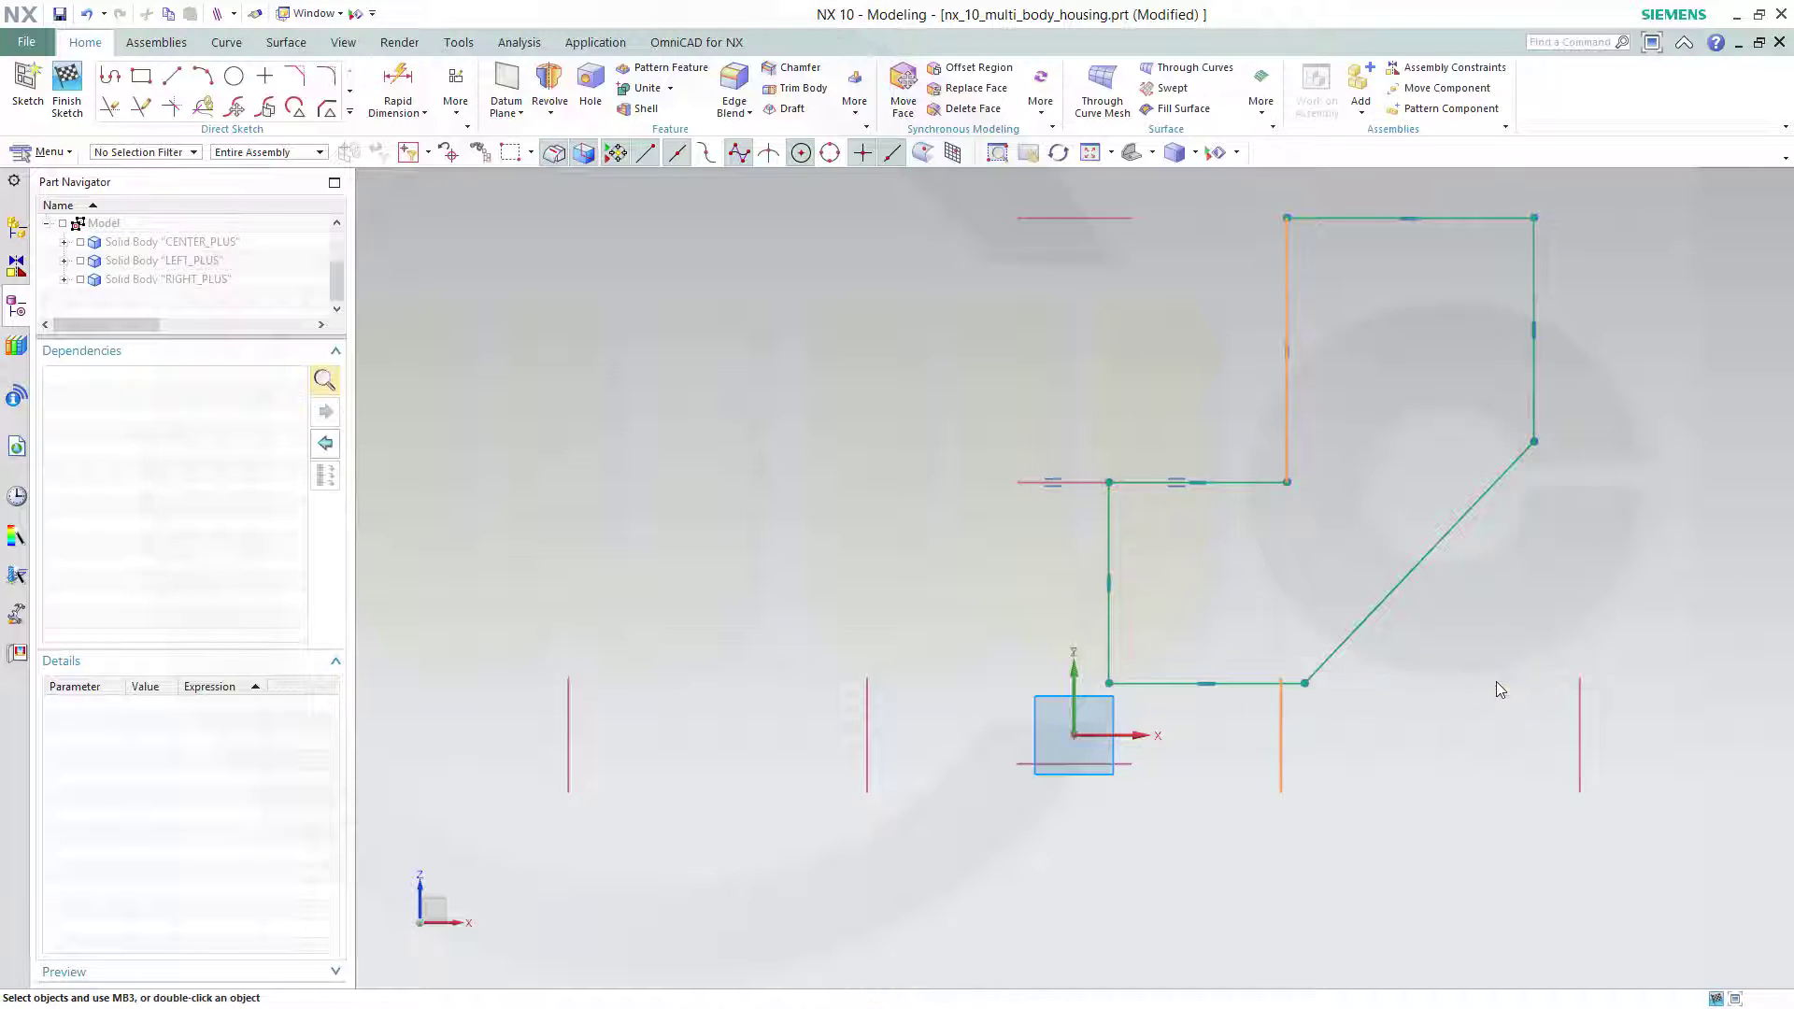
Step: Make the profile's outer vertical line collinear with the outer right datum plane, and its top line collinear with the uppermost horizontal datum plane
{"action": "left_click", "coordinate": [1544, 391]}
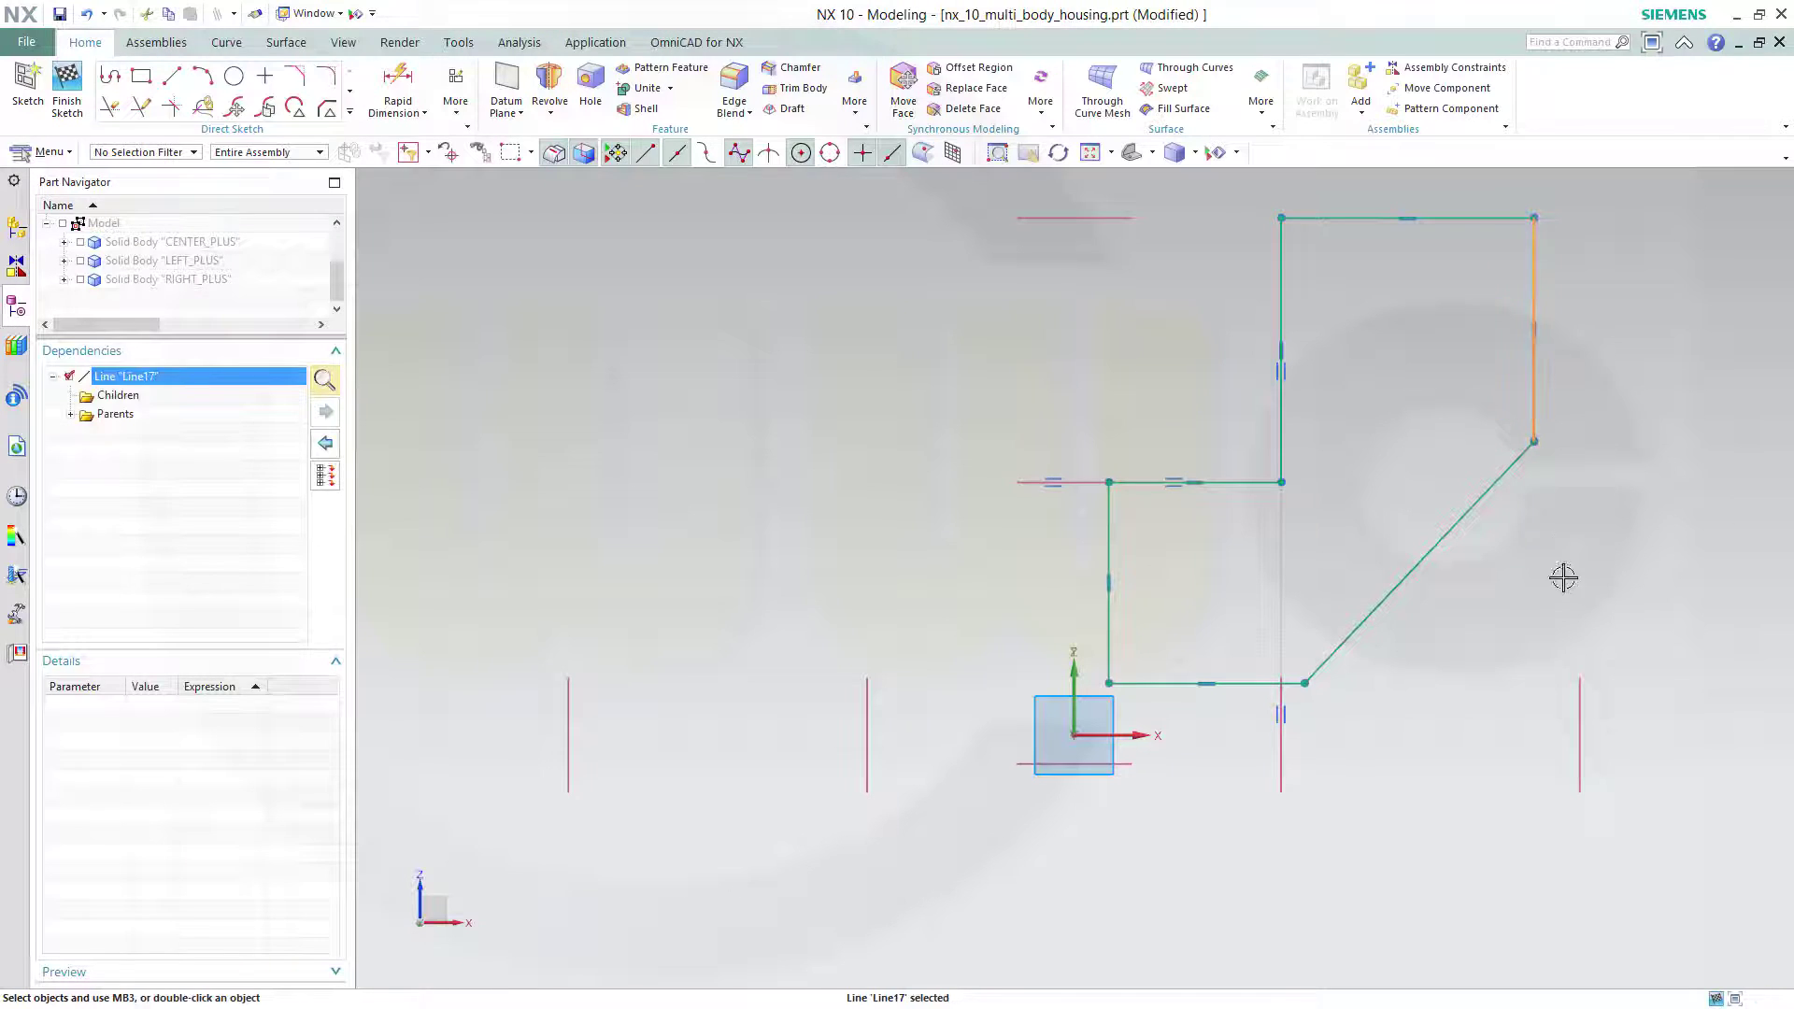
{"action": "left_click", "coordinate": [1586, 700]}
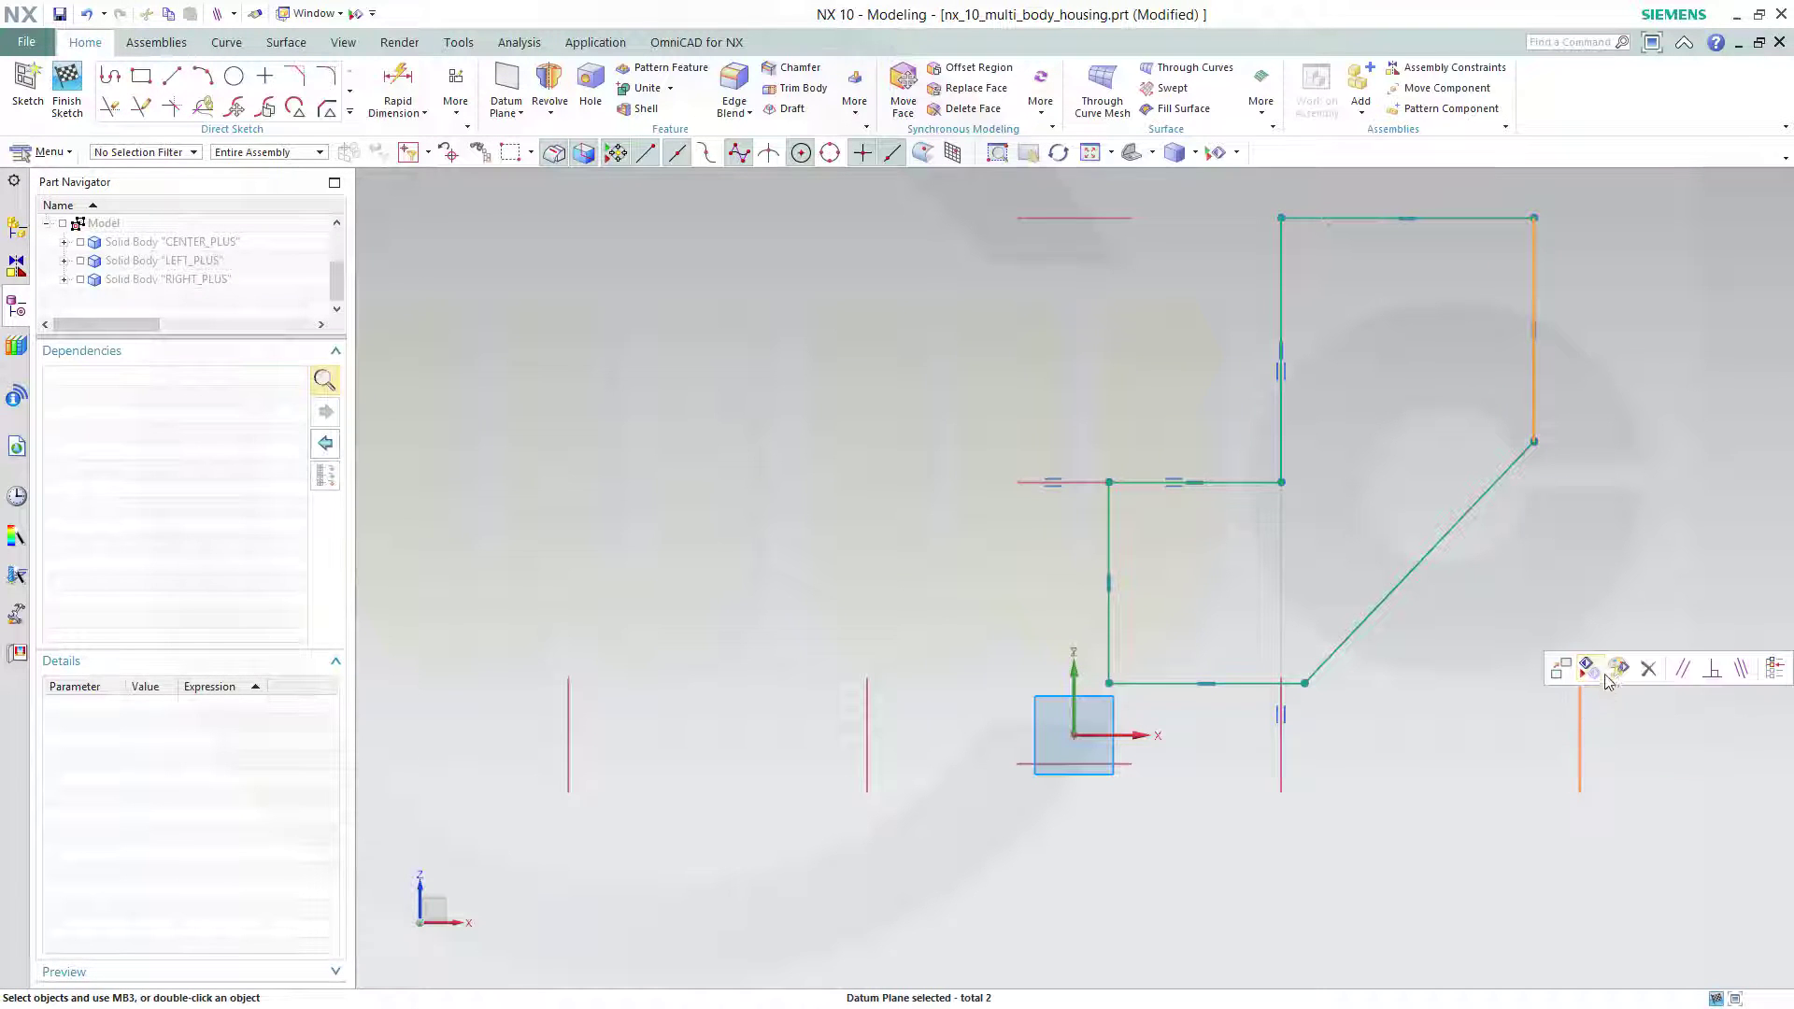
{"action": "left_click", "coordinate": [1747, 675]}
{"action": "left_click", "coordinate": [1277, 240]}
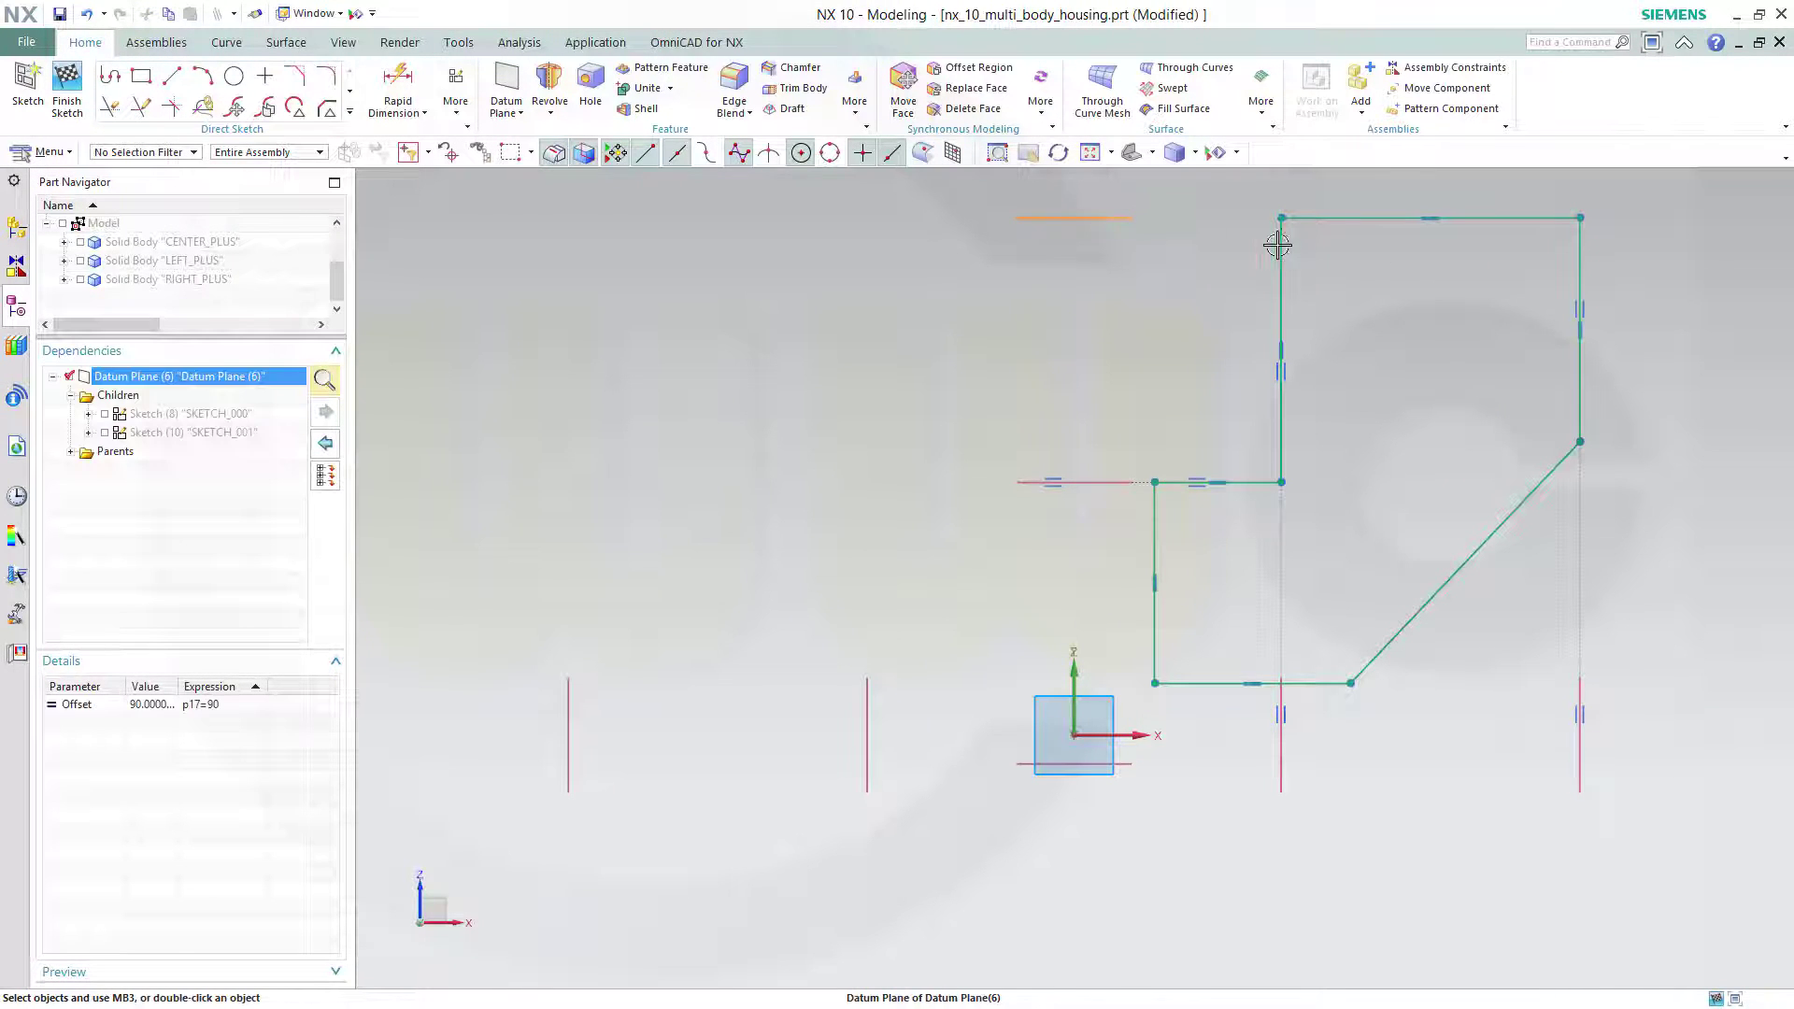
{"action": "left_click", "coordinate": [1348, 220]}
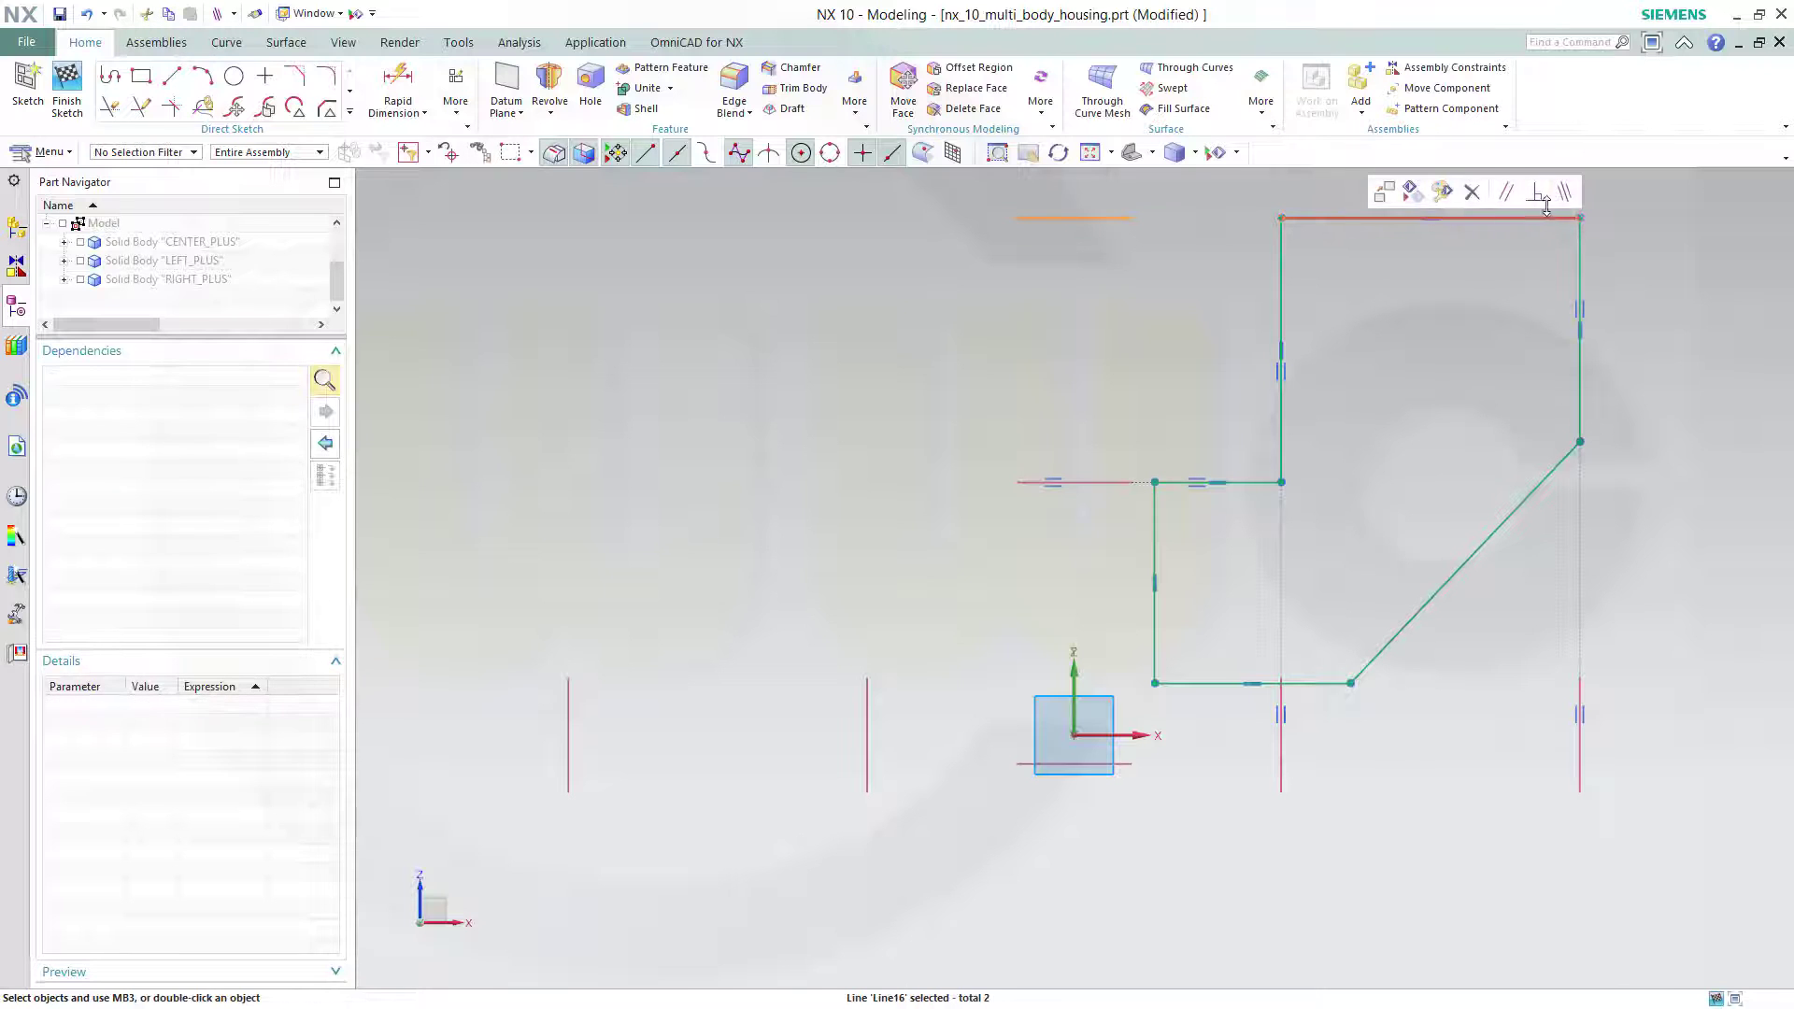
{"action": "left_click", "coordinate": [1563, 194]}
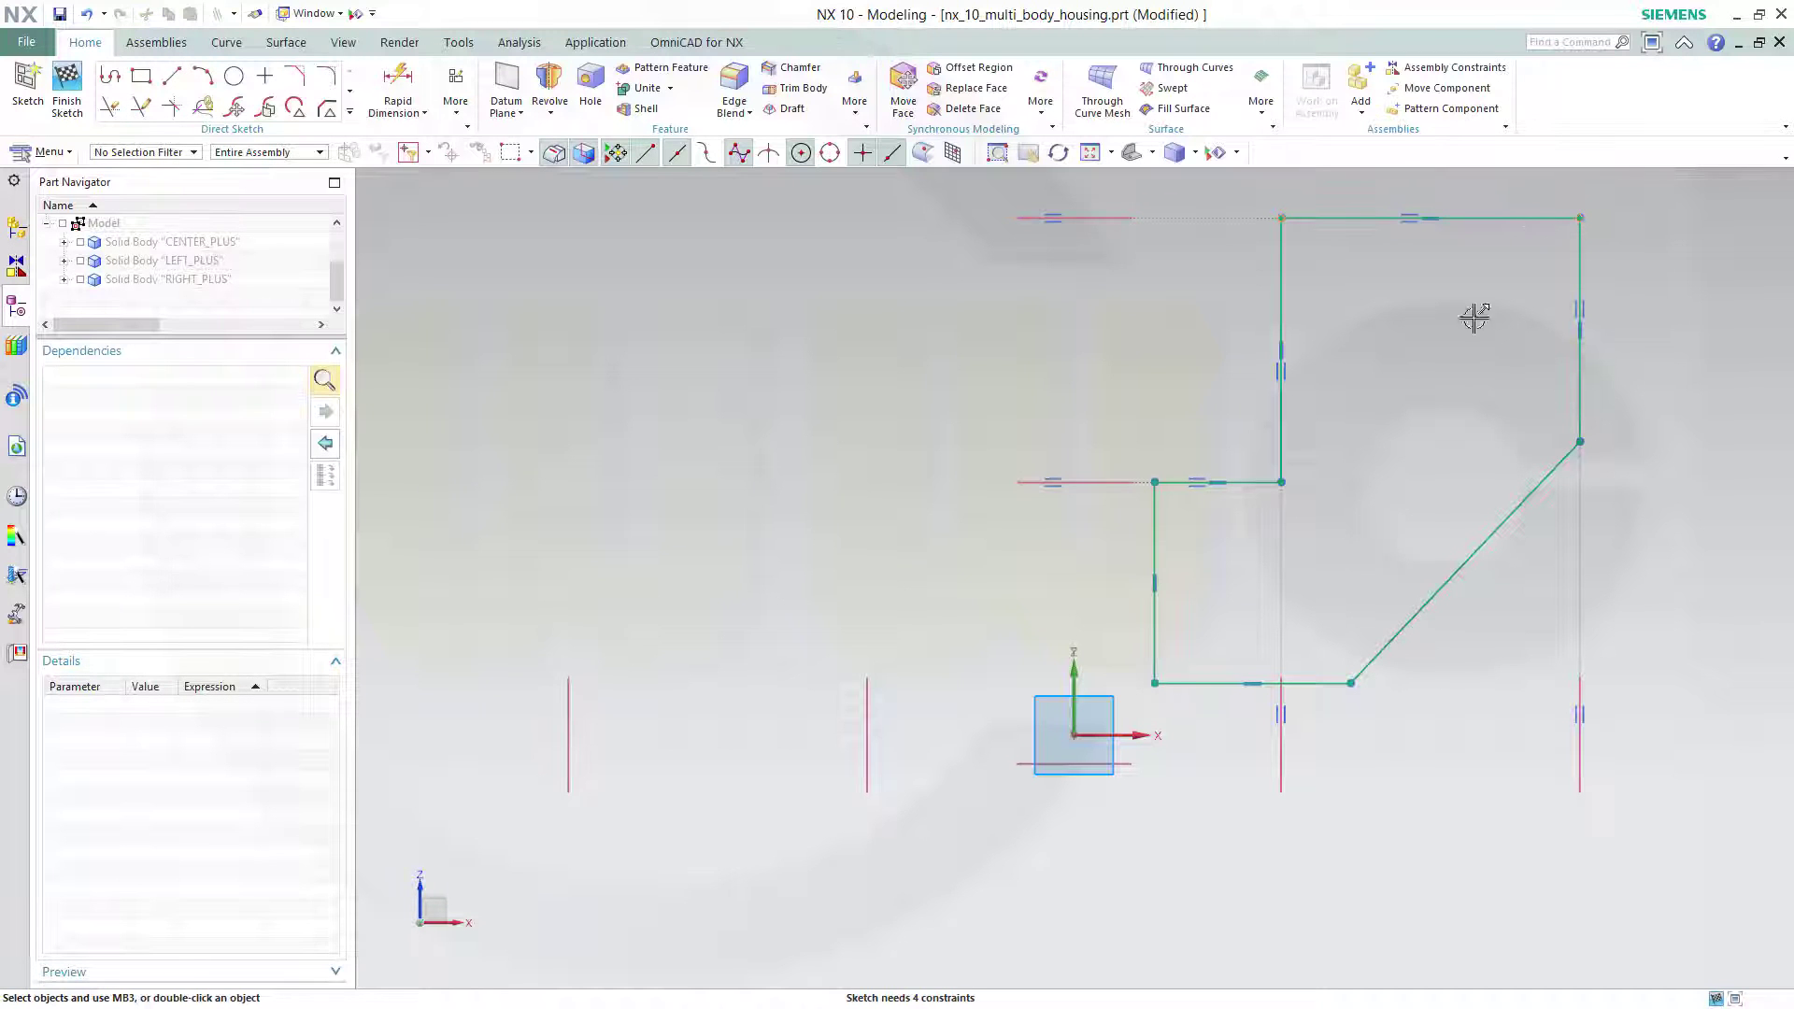
Step: Make the profile's lower inner vertical line collinear with the sketch's vertical axis, and its bottom line collinear with the X axis
{"action": "left_click", "coordinate": [1159, 533]}
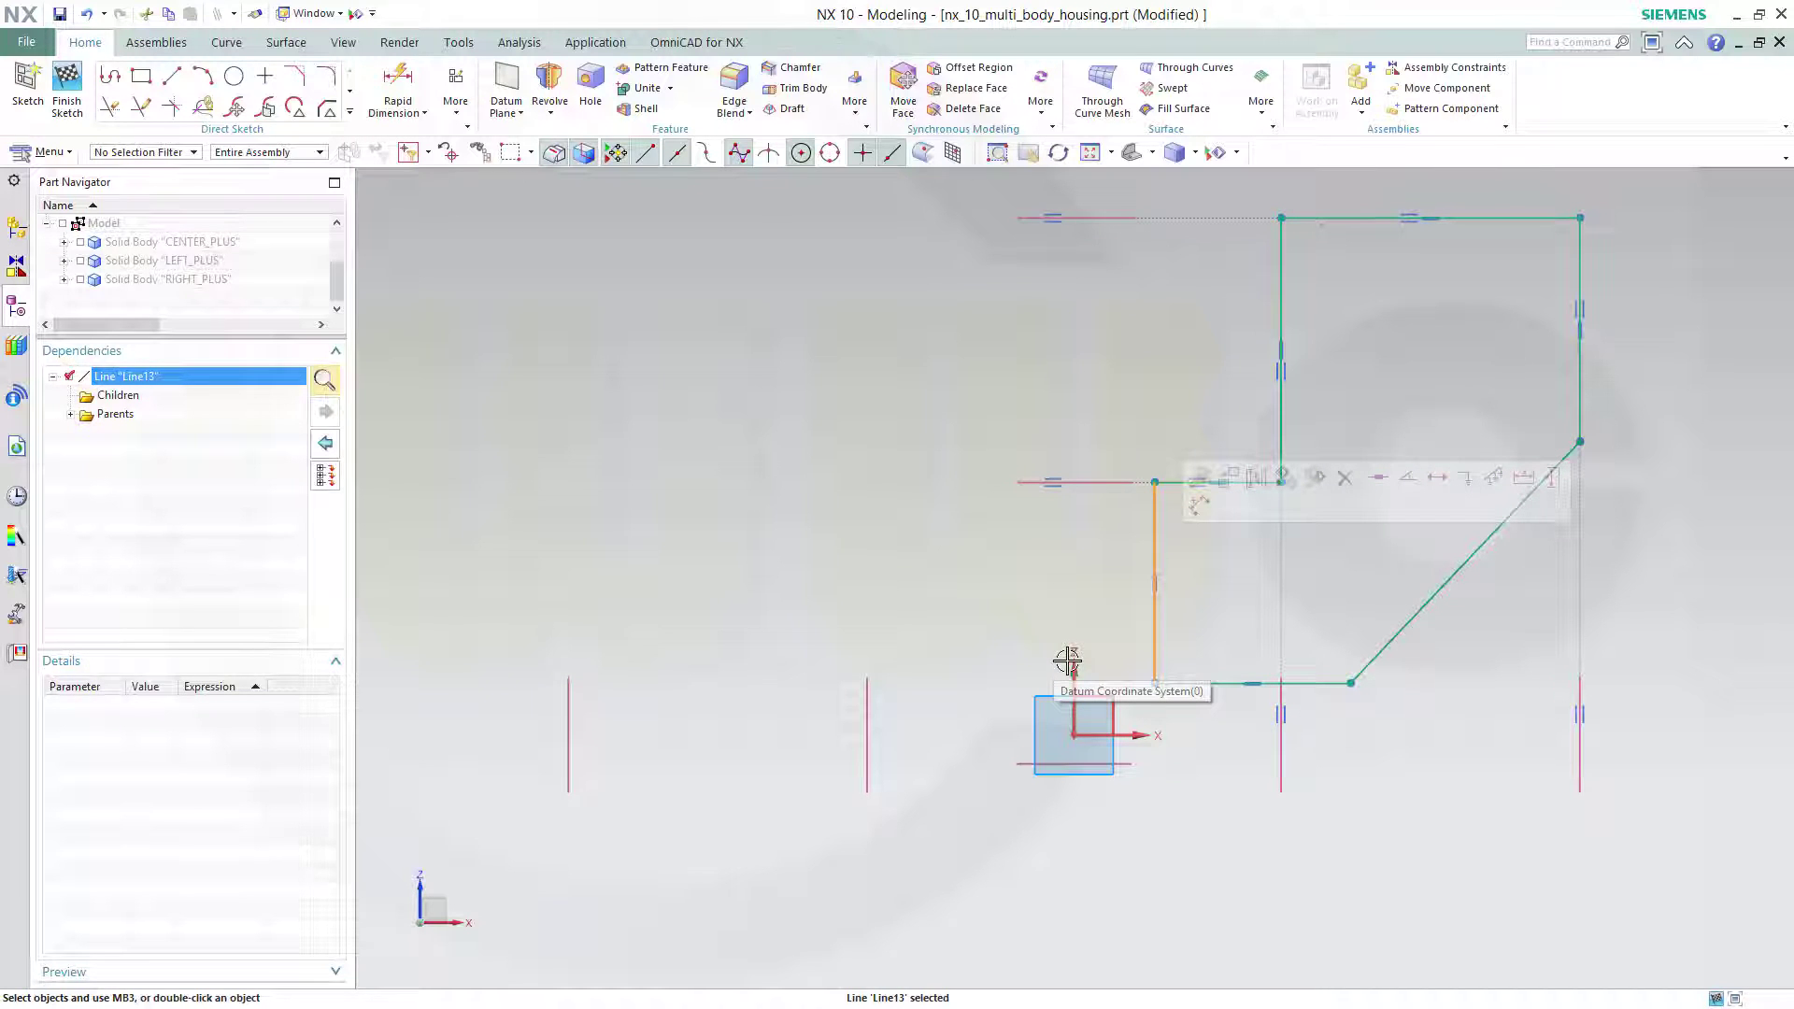
{"action": "left_click", "coordinate": [1068, 661]}
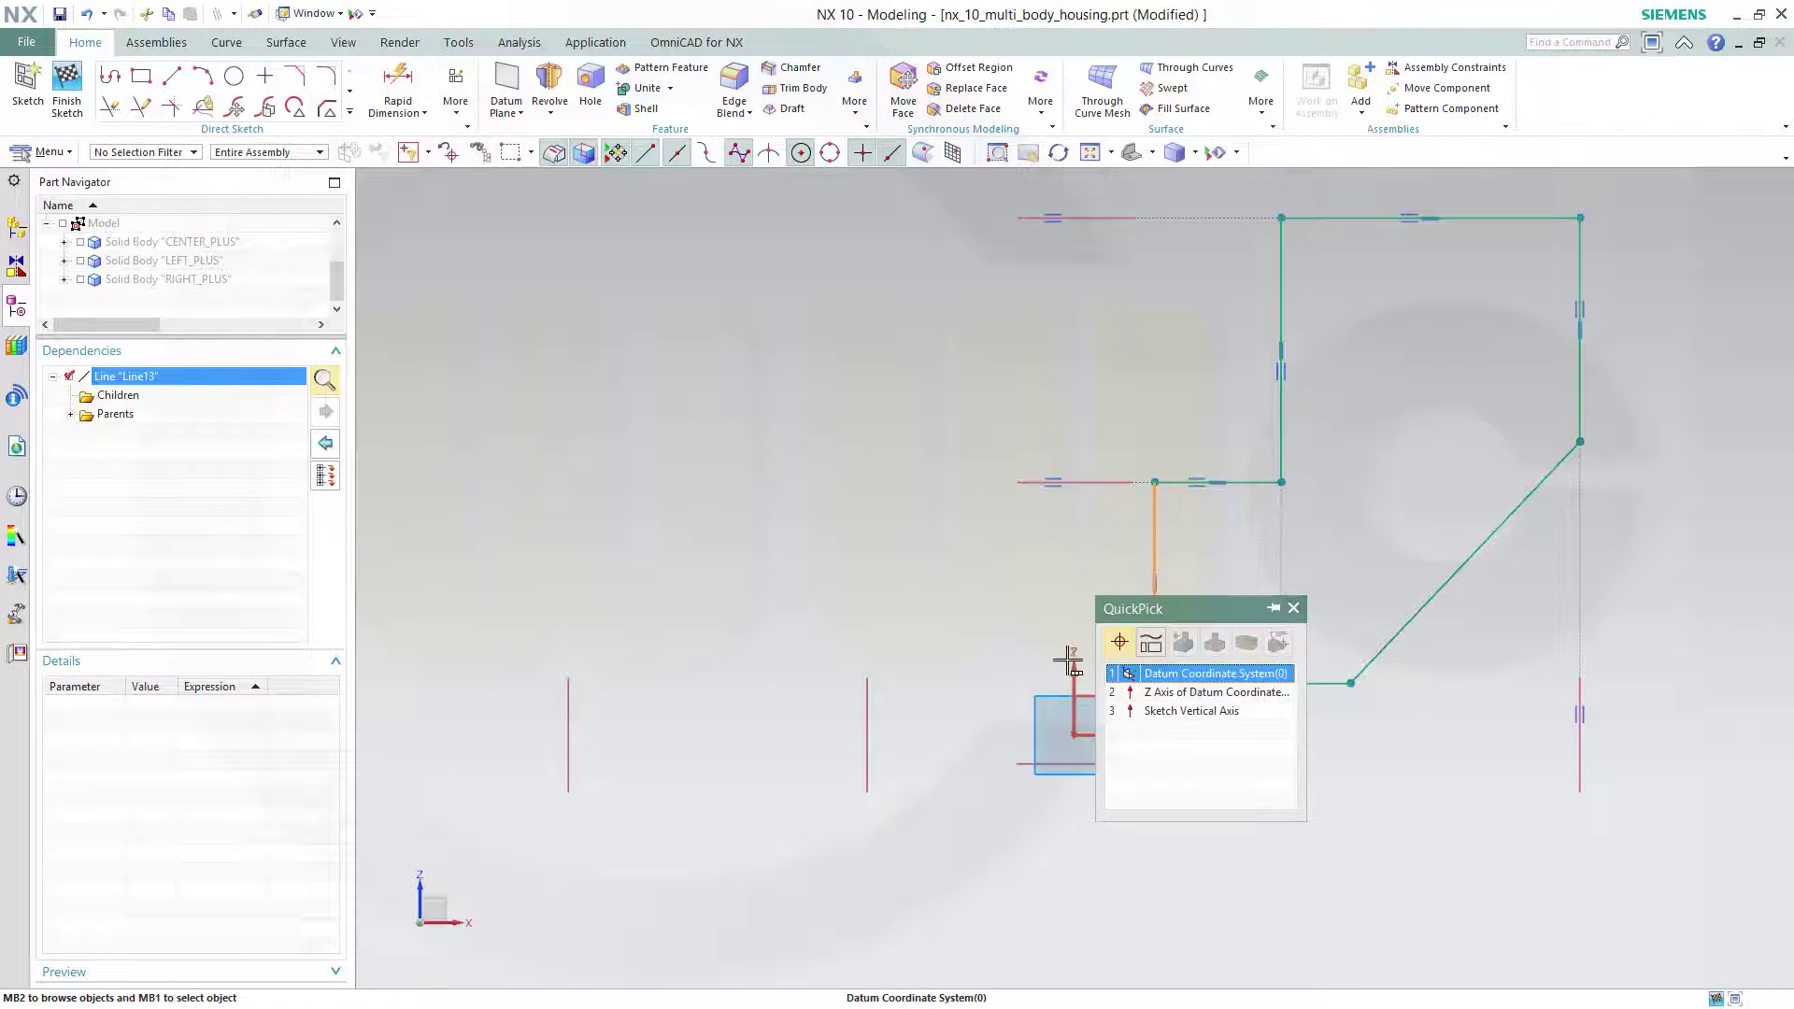
{"action": "left_click", "coordinate": [1176, 712]}
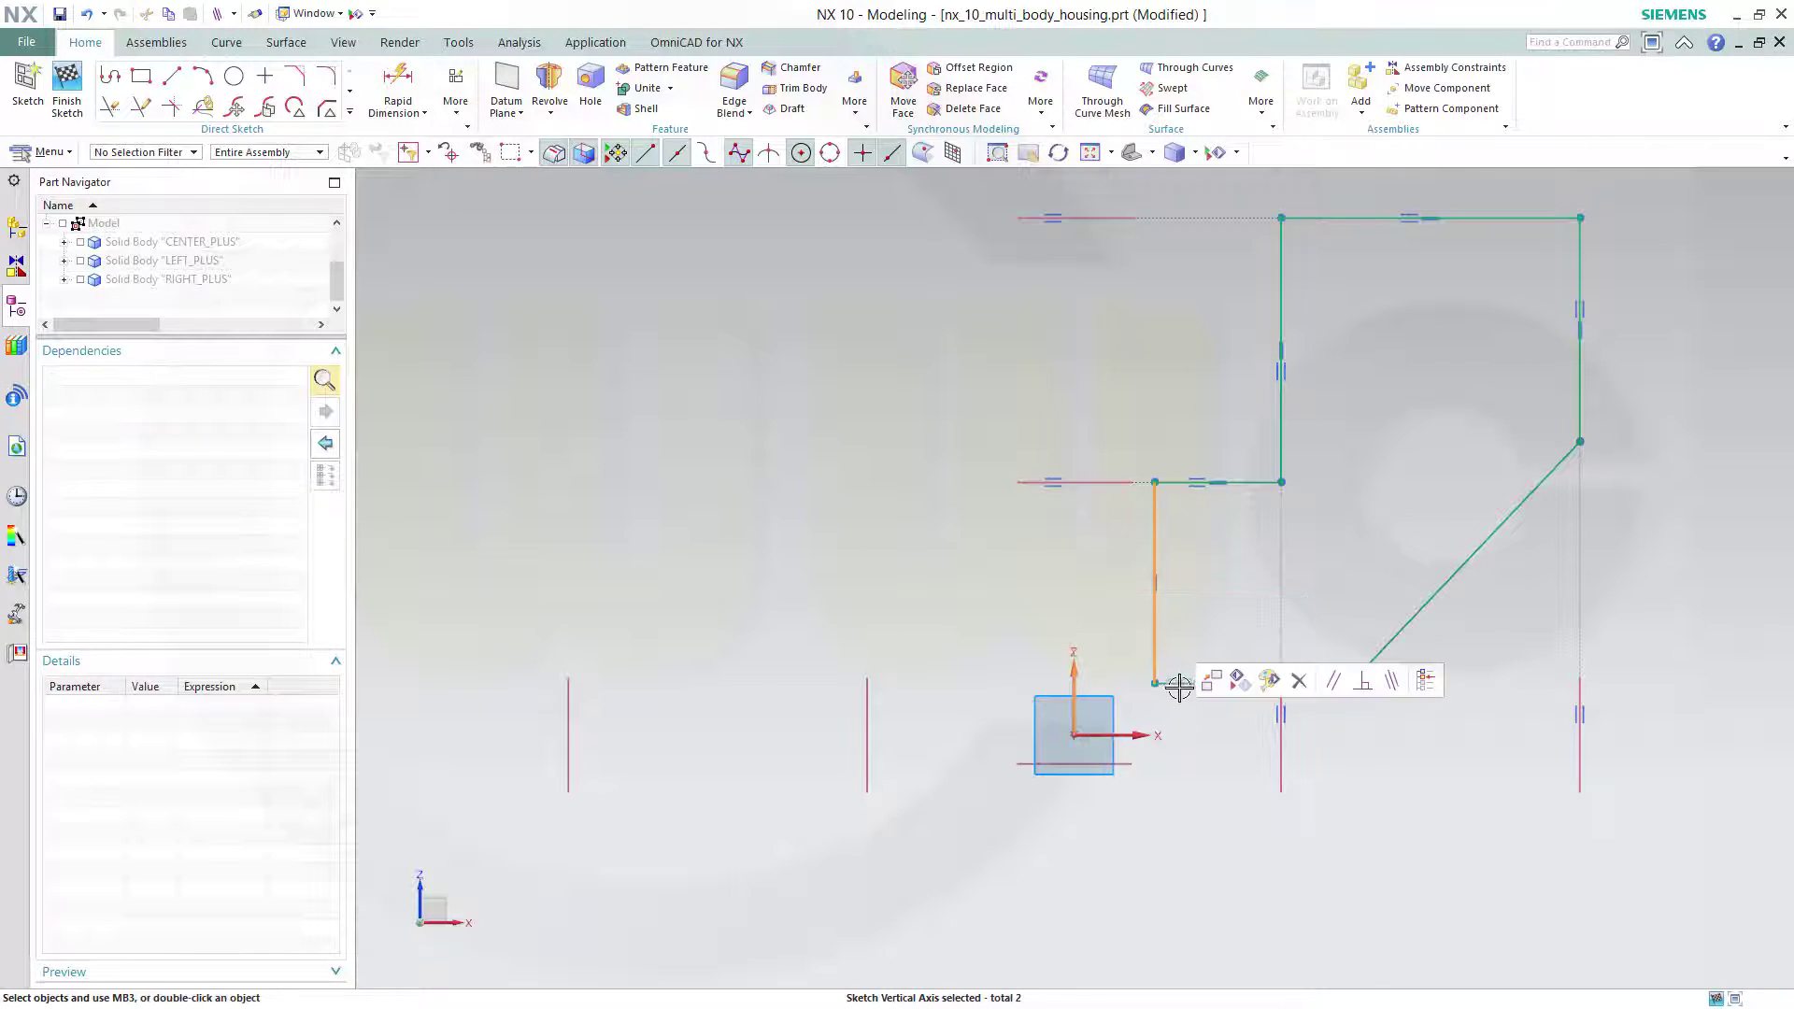
{"action": "left_click", "coordinate": [1392, 680]}
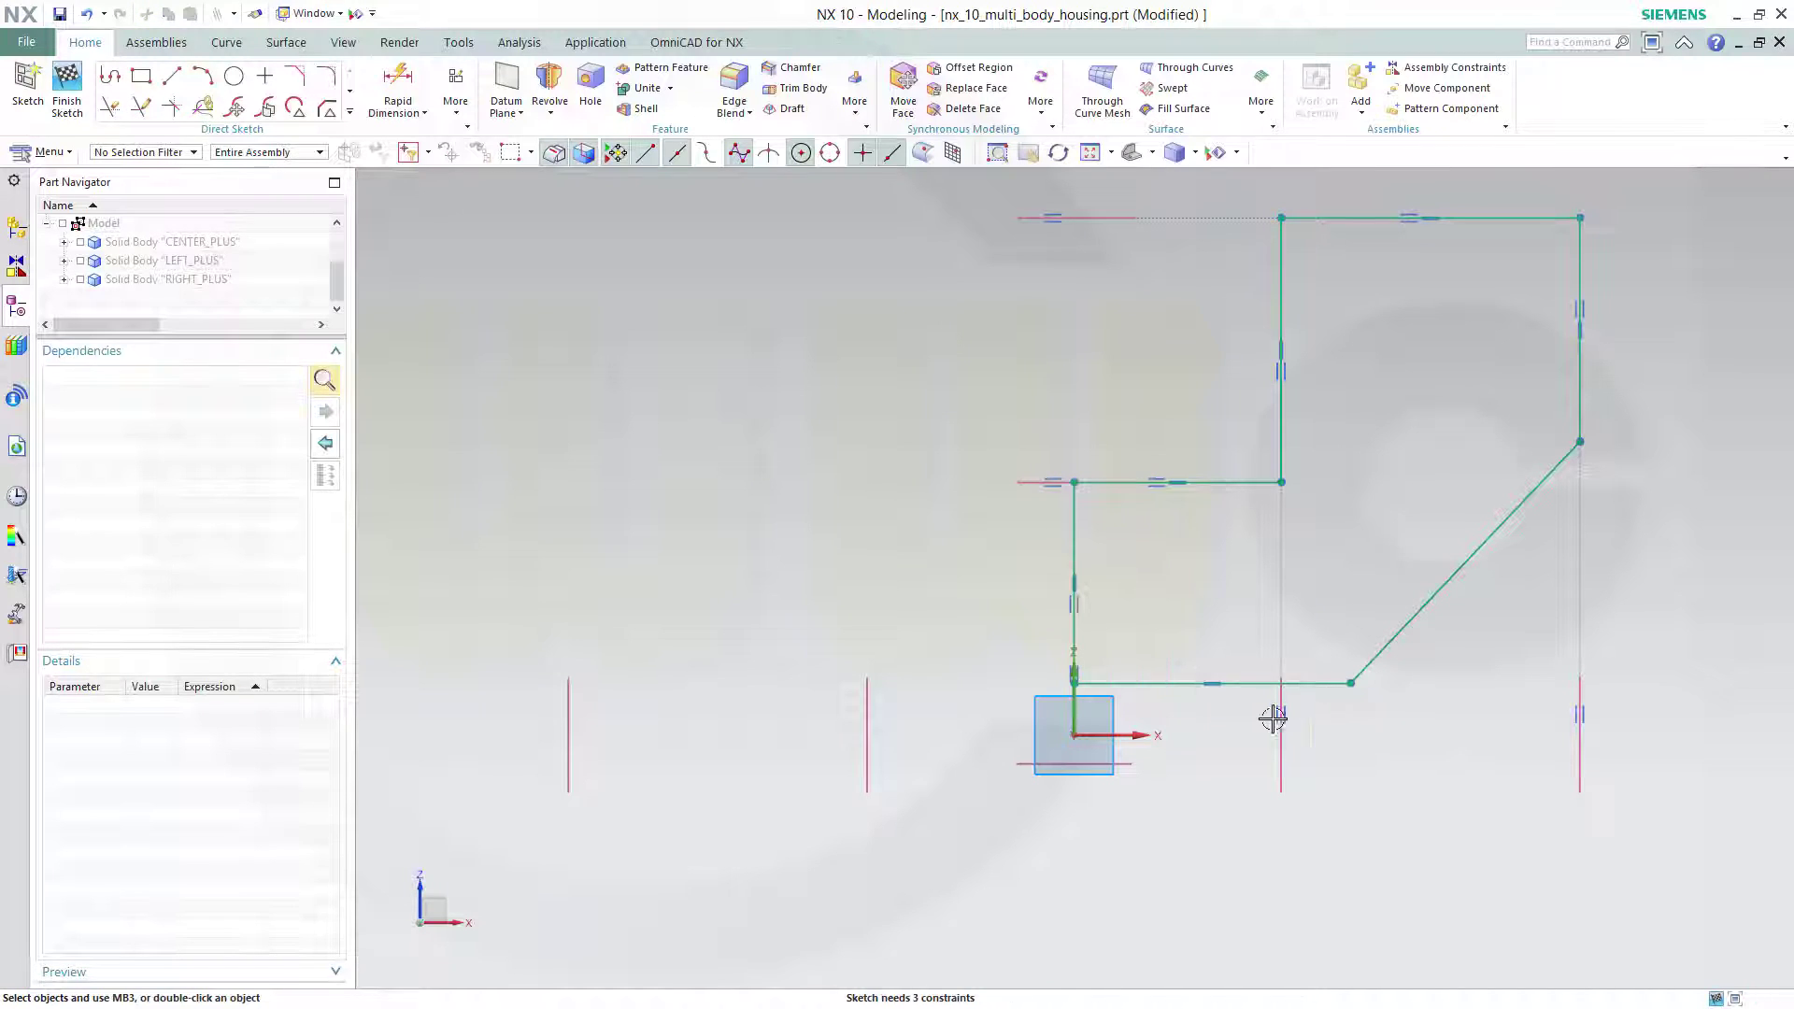
{"action": "left_click", "coordinate": [1134, 735]}
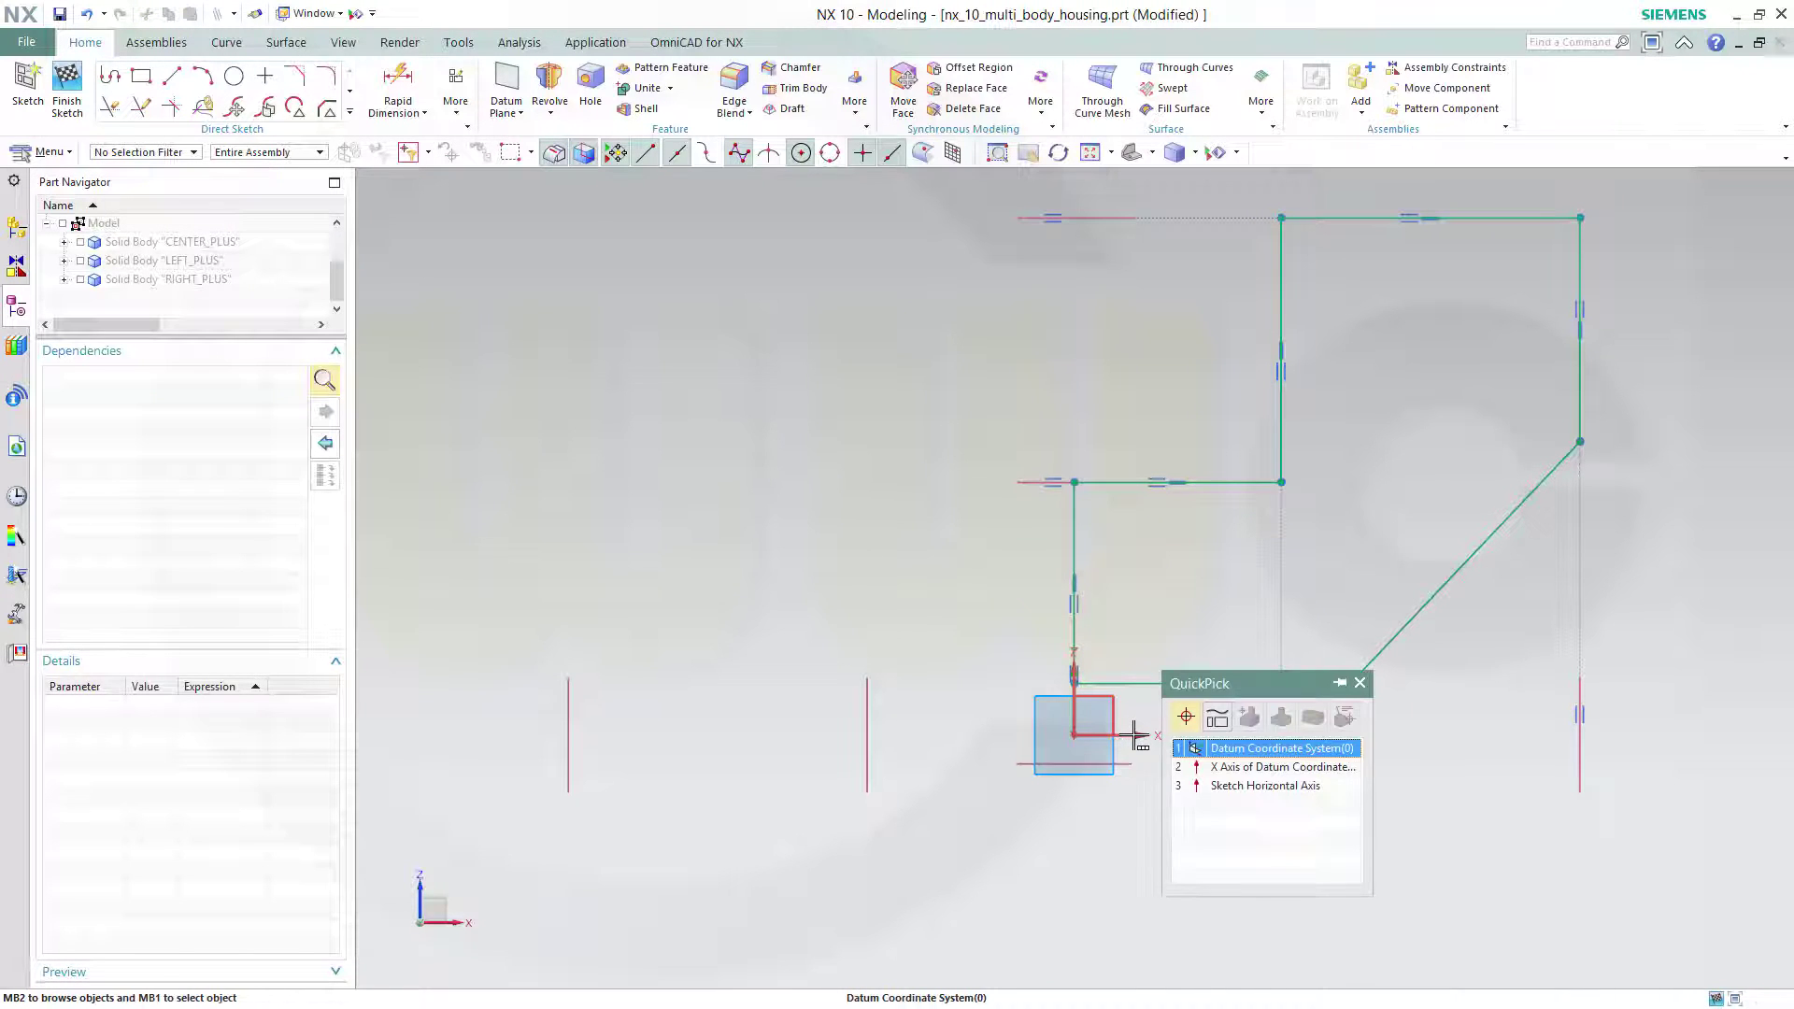
{"action": "left_click", "coordinate": [1235, 767]}
{"action": "left_click", "coordinate": [1235, 768]}
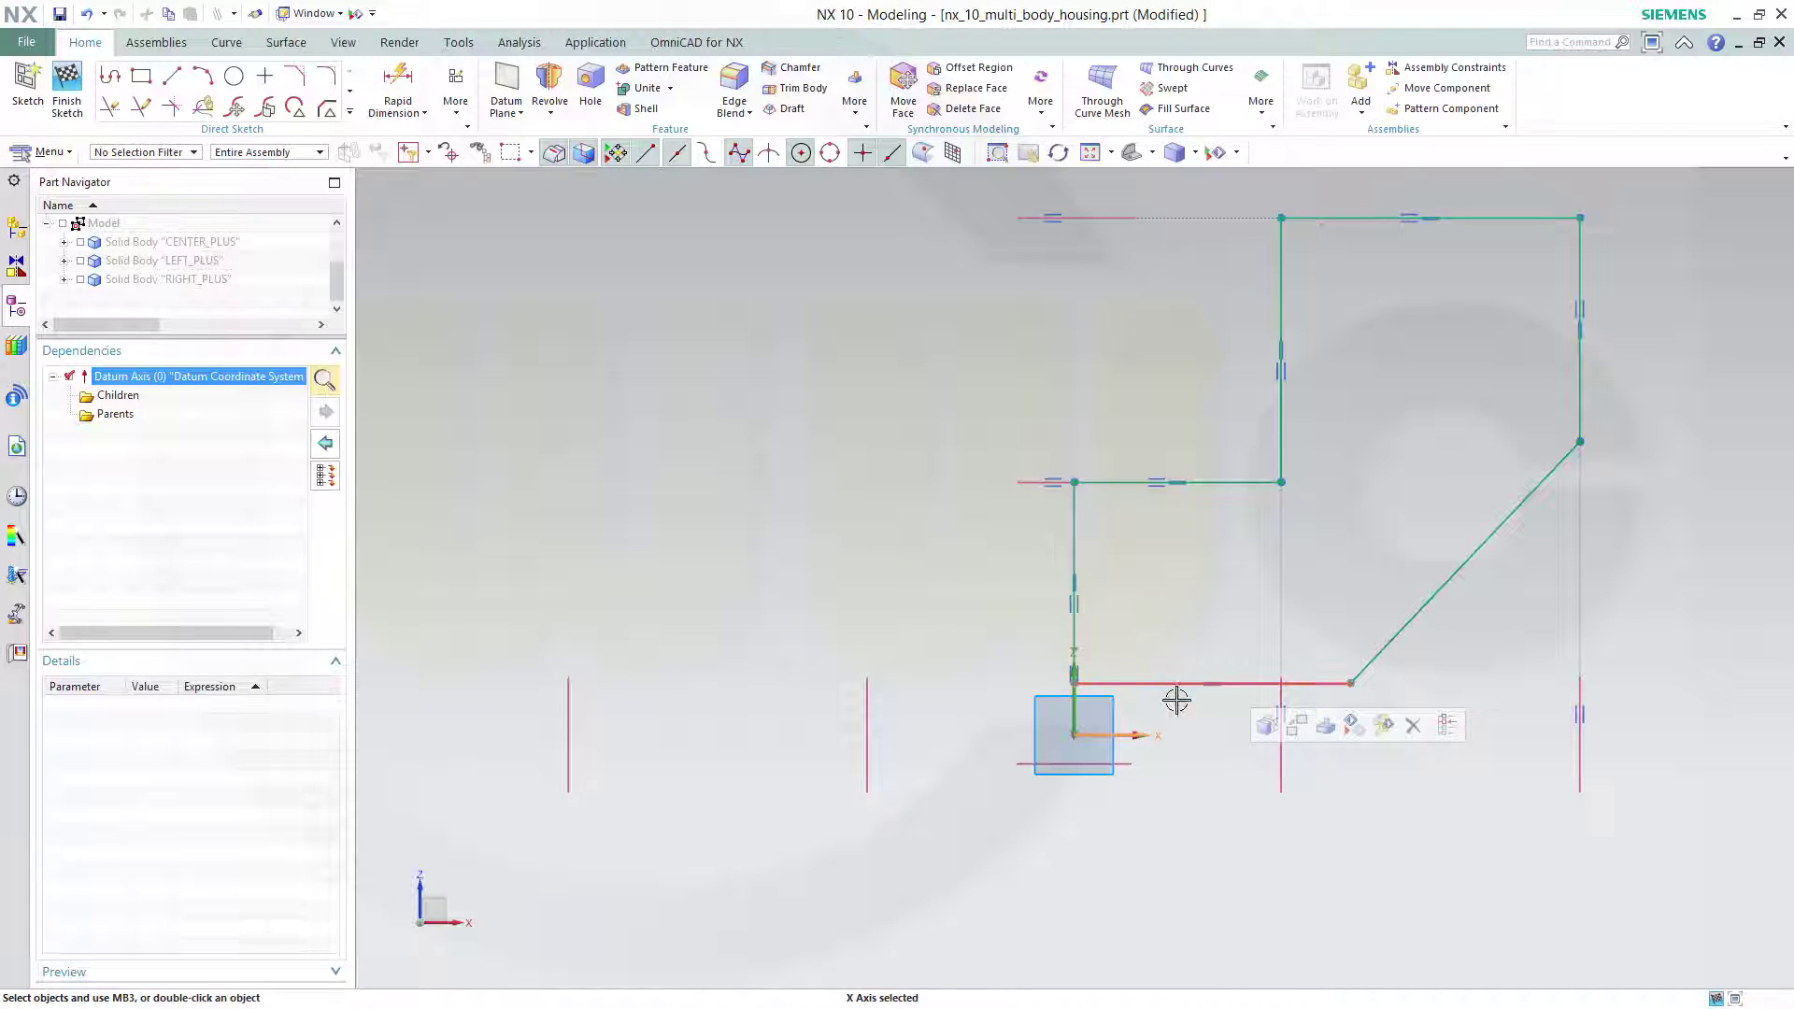
{"action": "left_click", "coordinate": [1174, 684]}
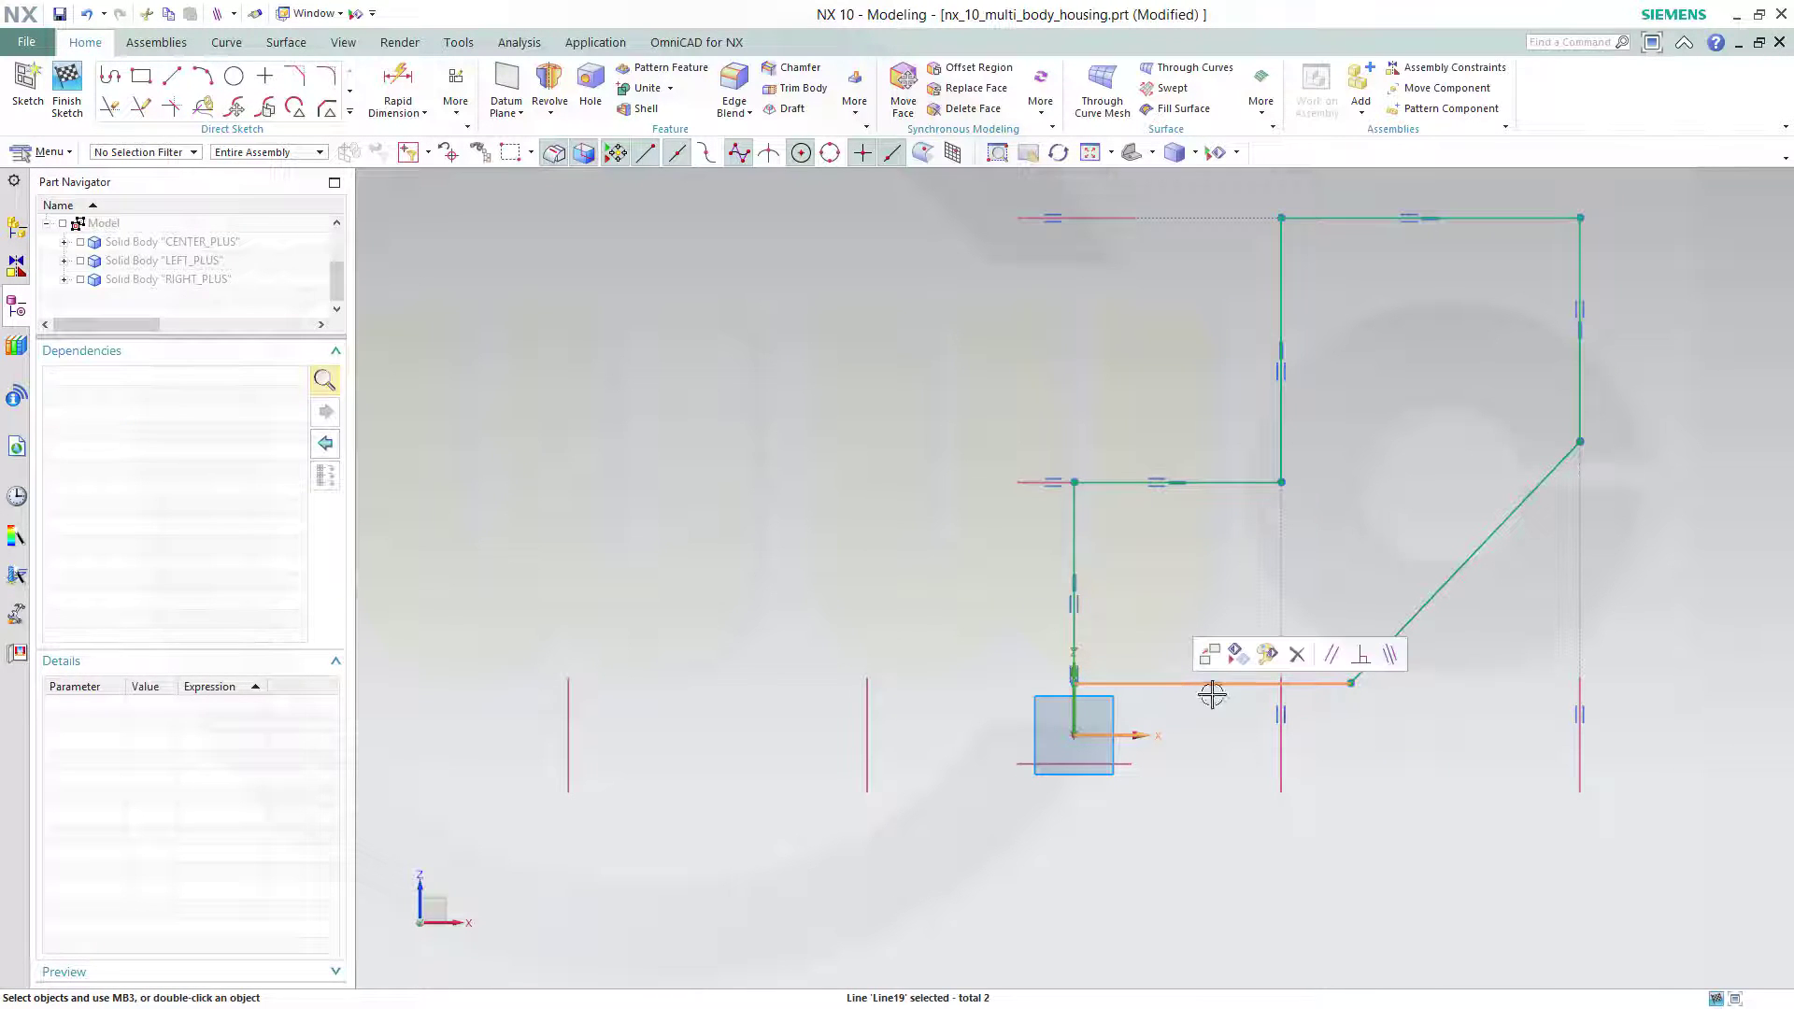
{"action": "left_click", "coordinate": [1391, 654]}
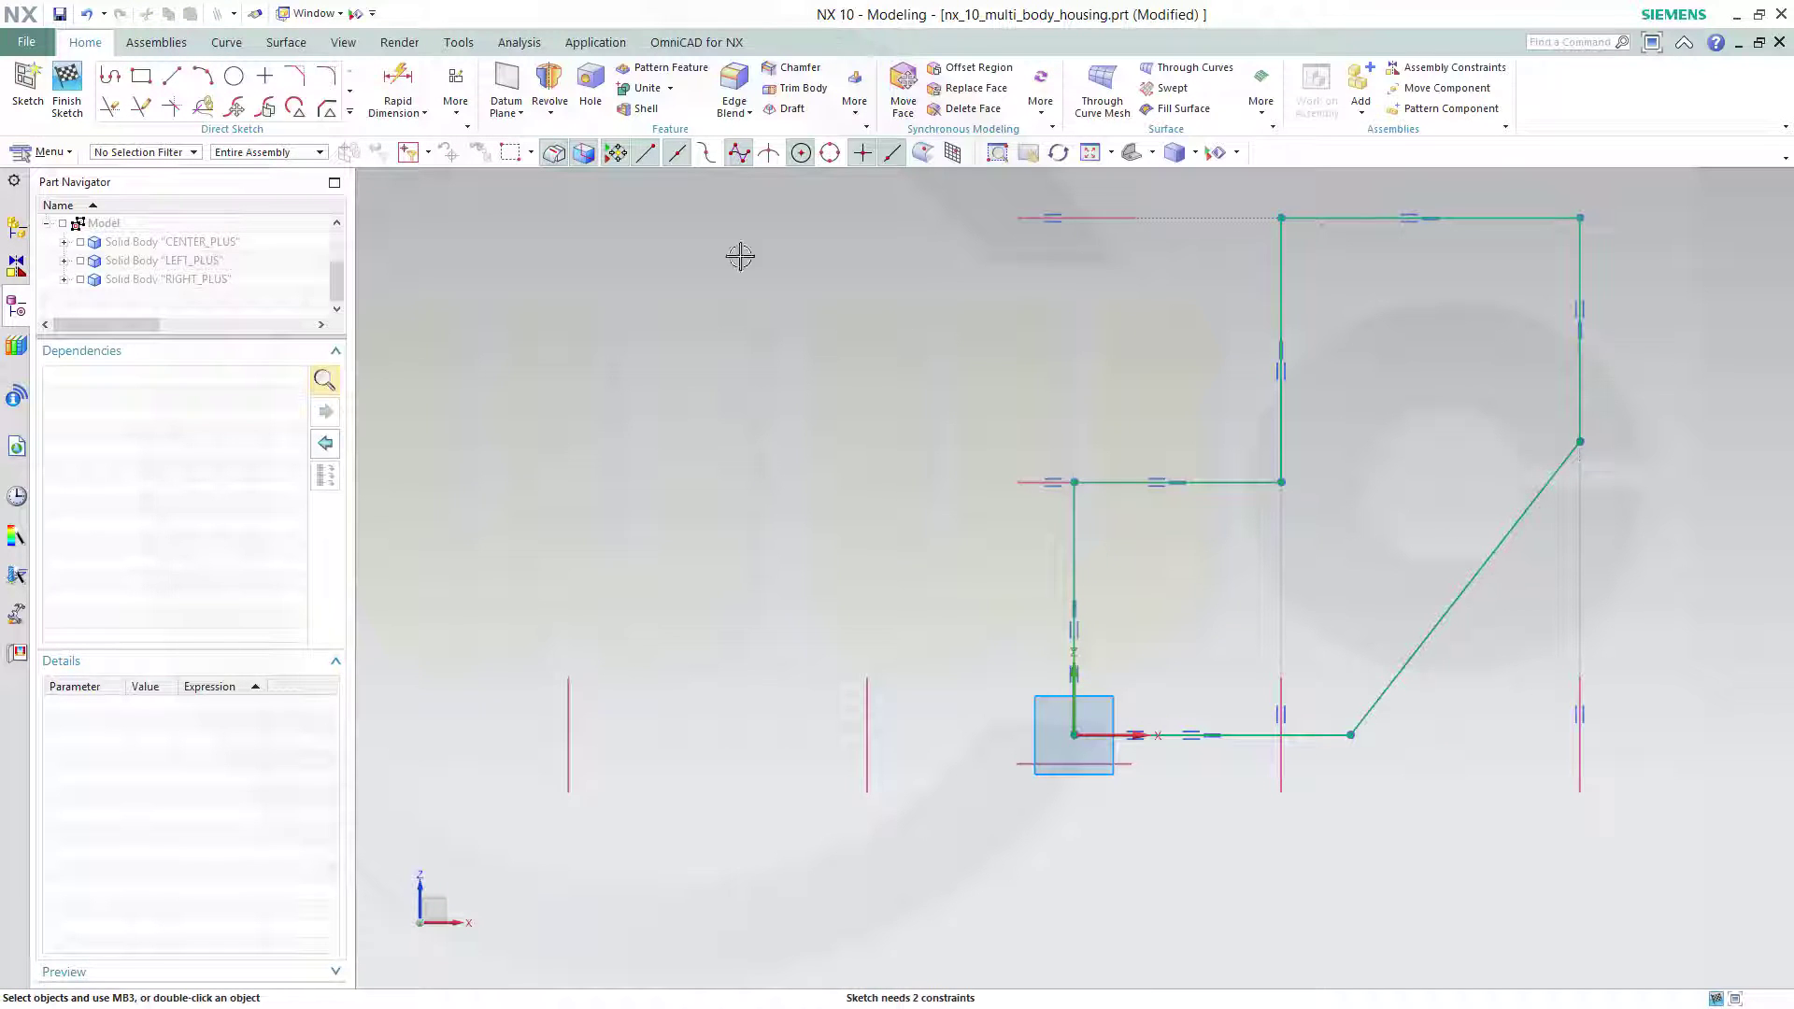
Step: Dimension the angle between the profile's bottom line and its diagonal line as 45 degrees
{"action": "left_click", "coordinate": [388, 94]}
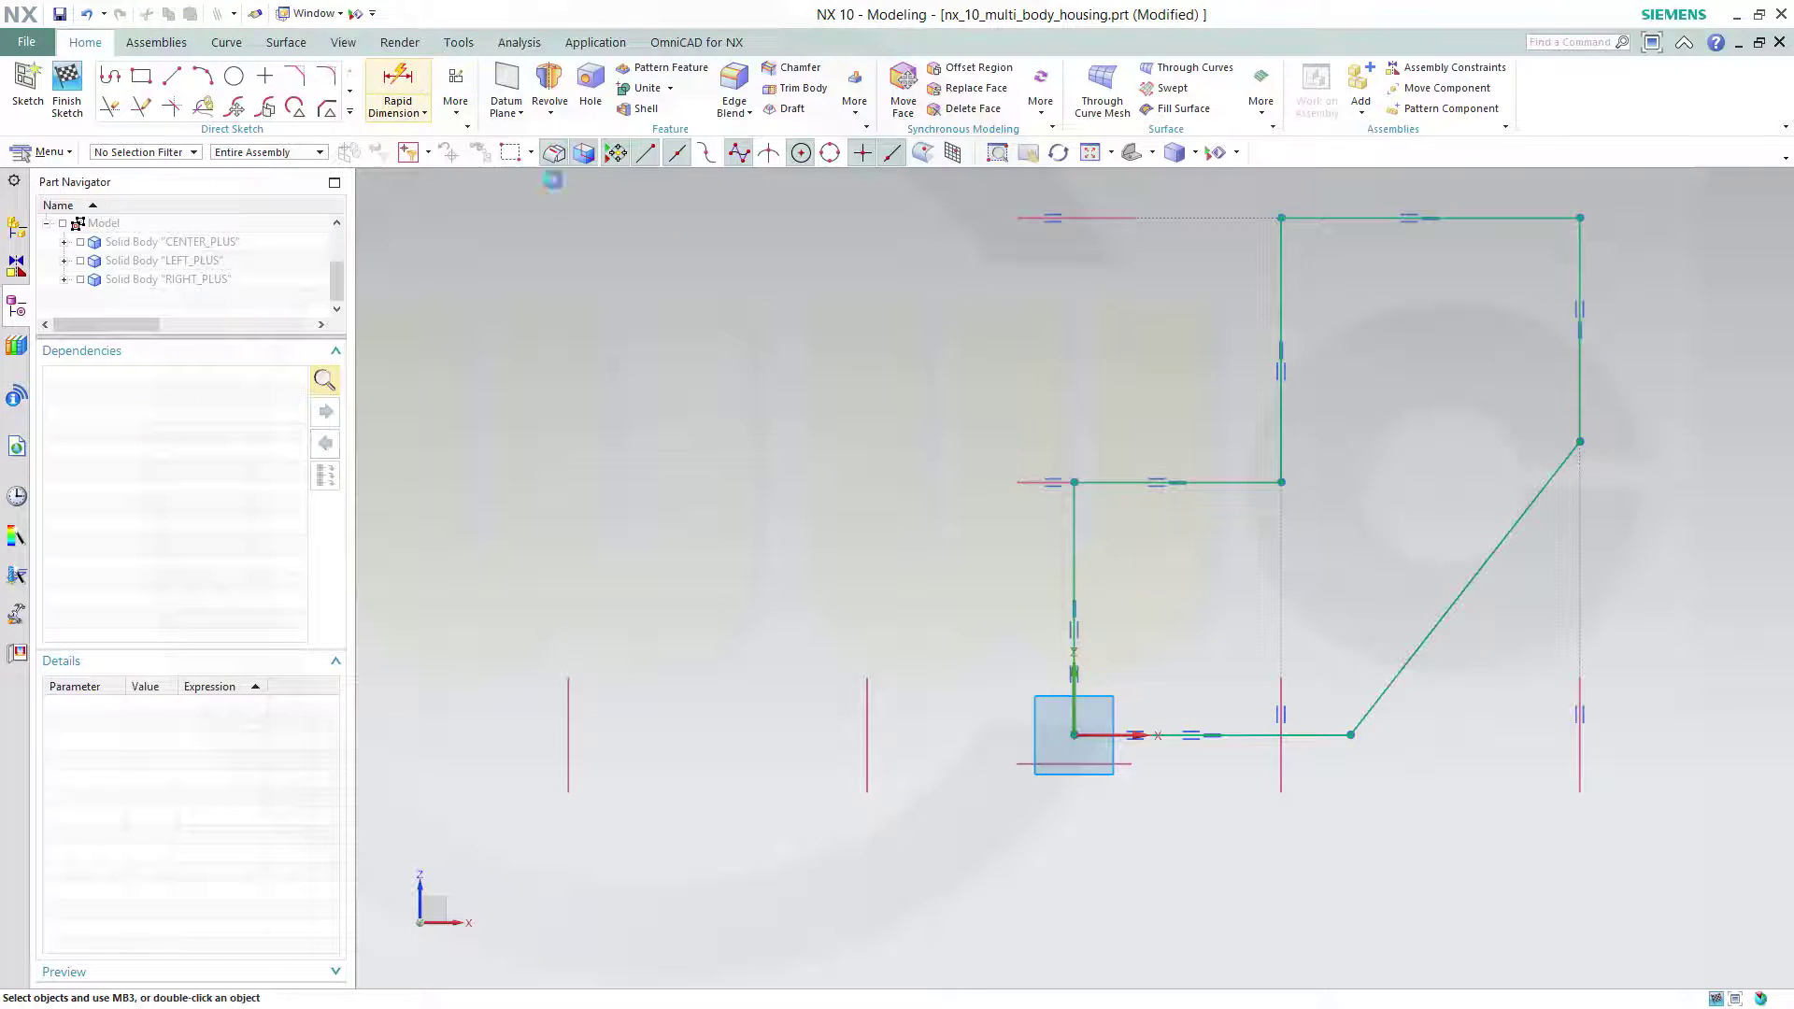
{"action": "left_click", "coordinate": [1313, 739]}
{"action": "left_click", "coordinate": [1414, 654]}
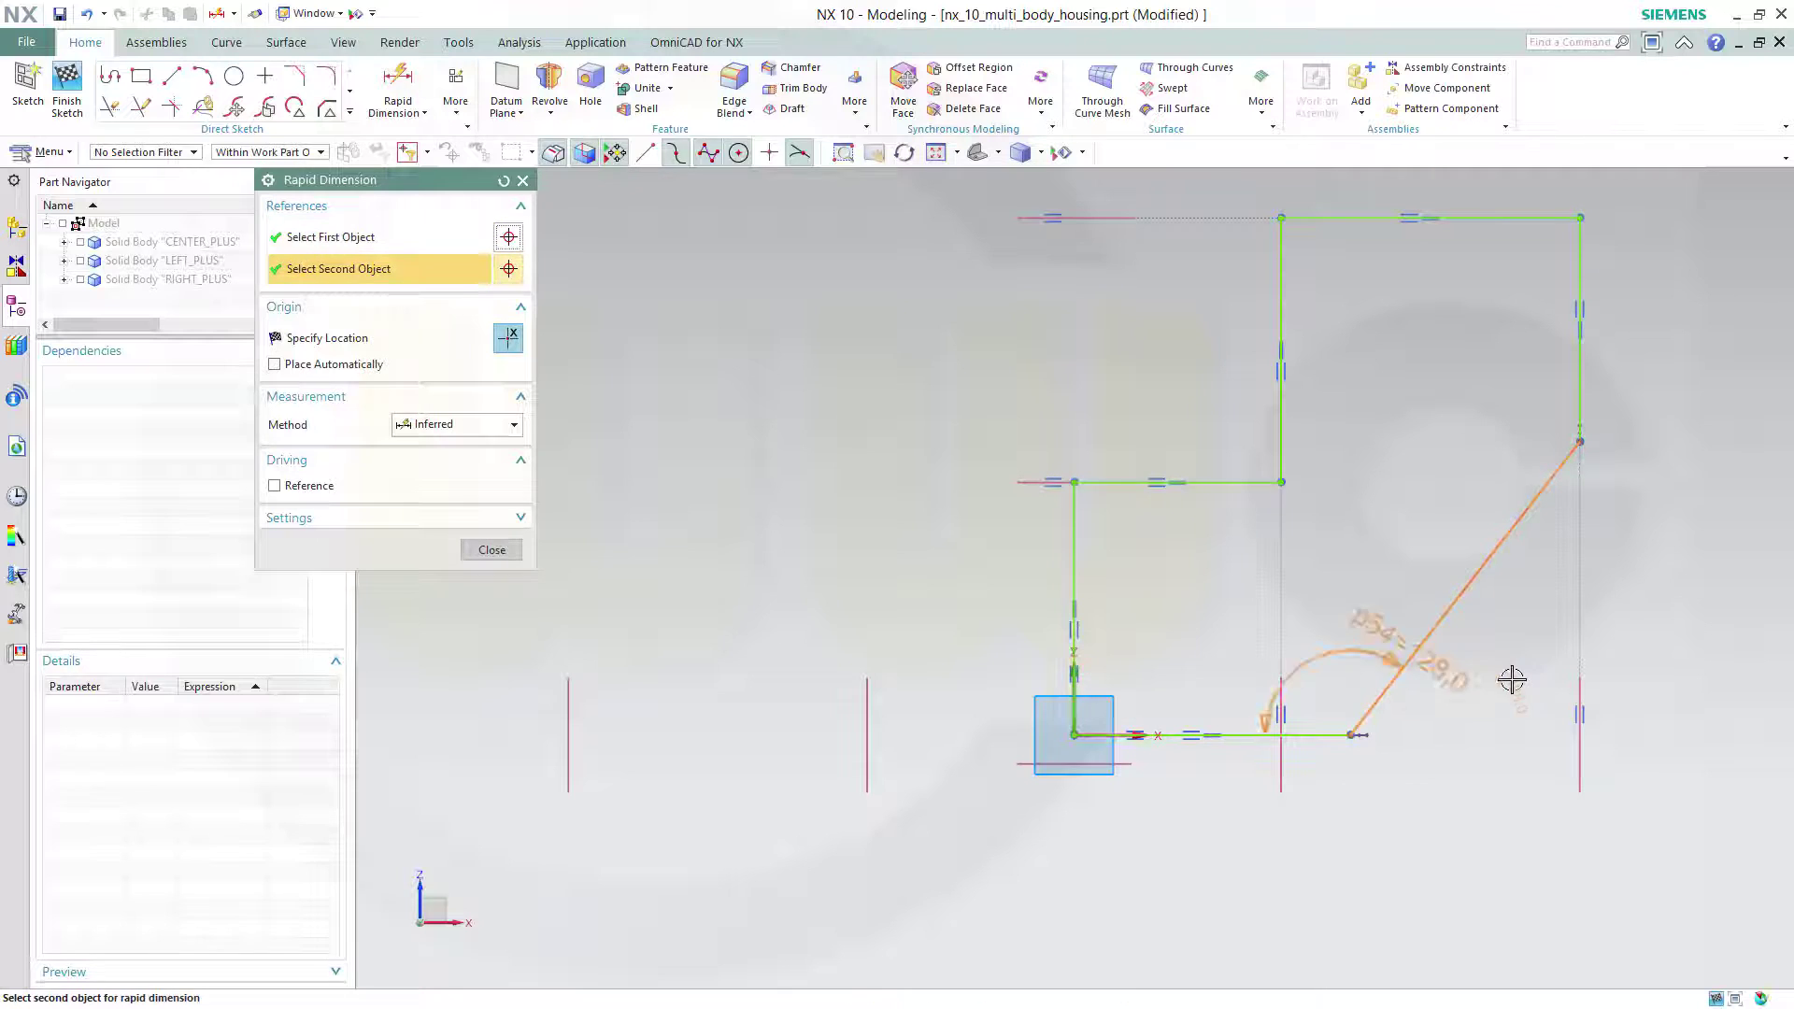
{"action": "left_click", "coordinate": [1515, 679]}
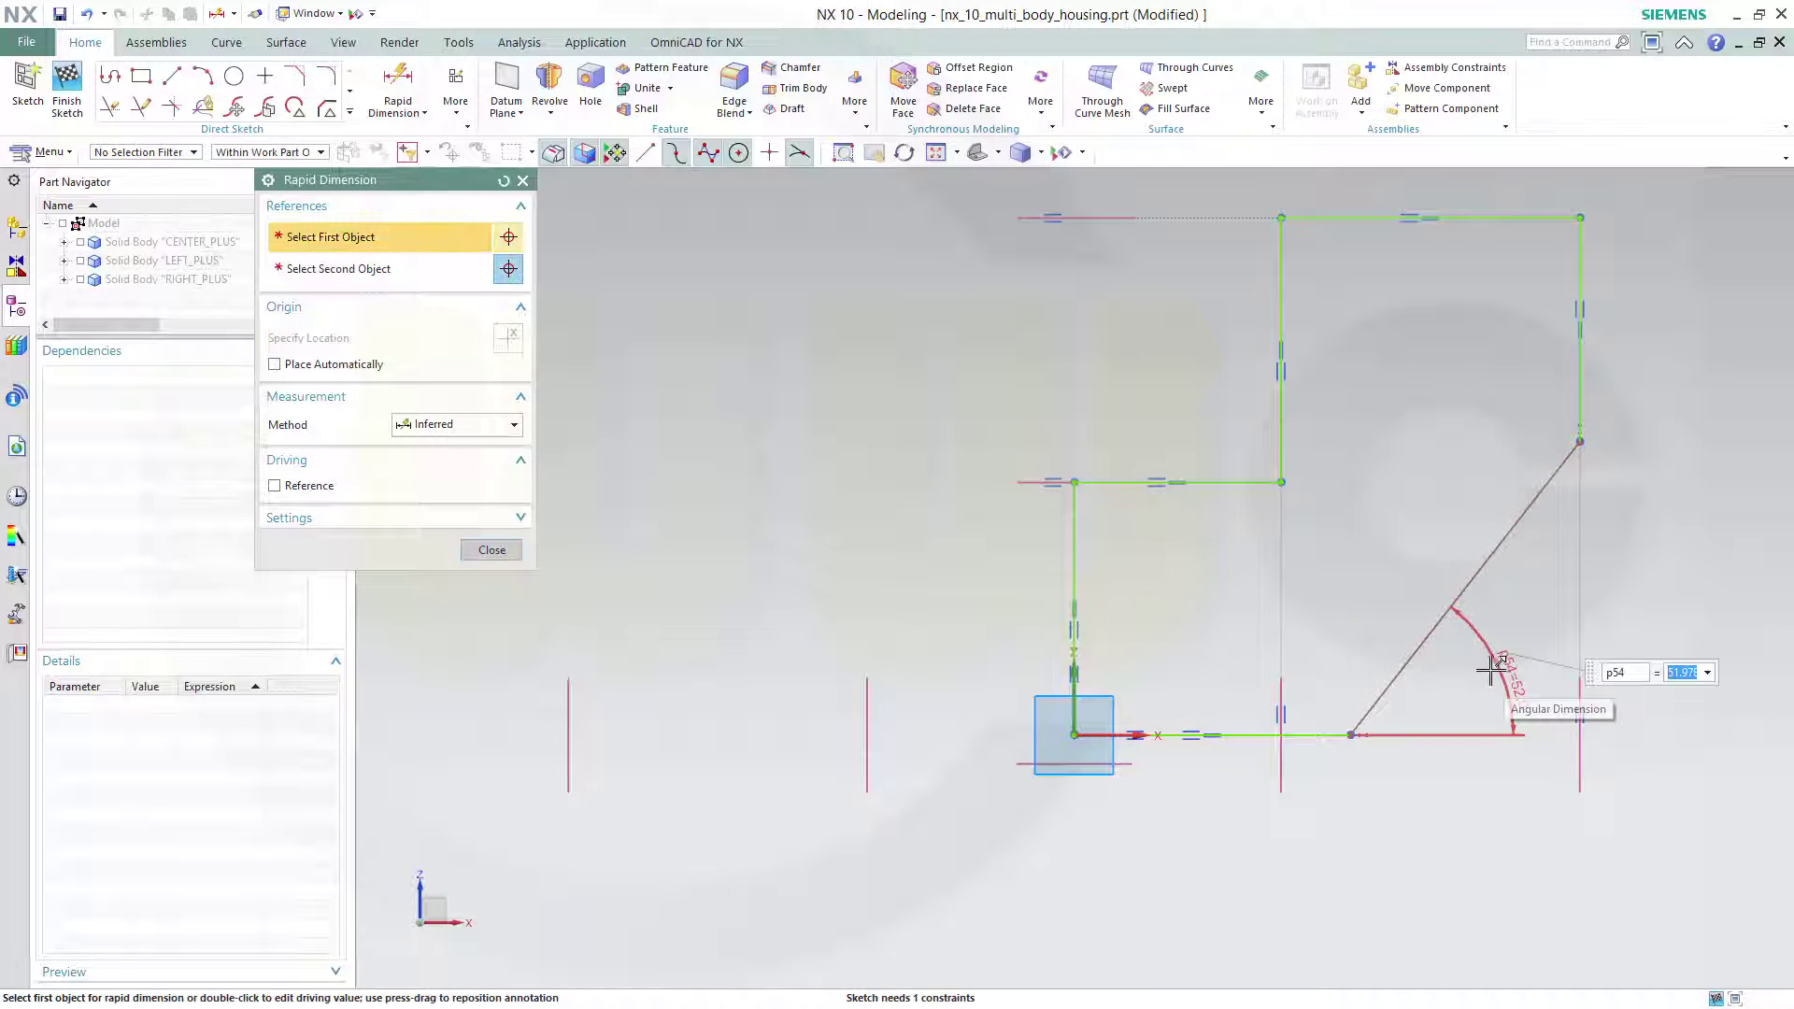
{"action": "type", "text": "45"}
{"action": "key", "text": "Return"}
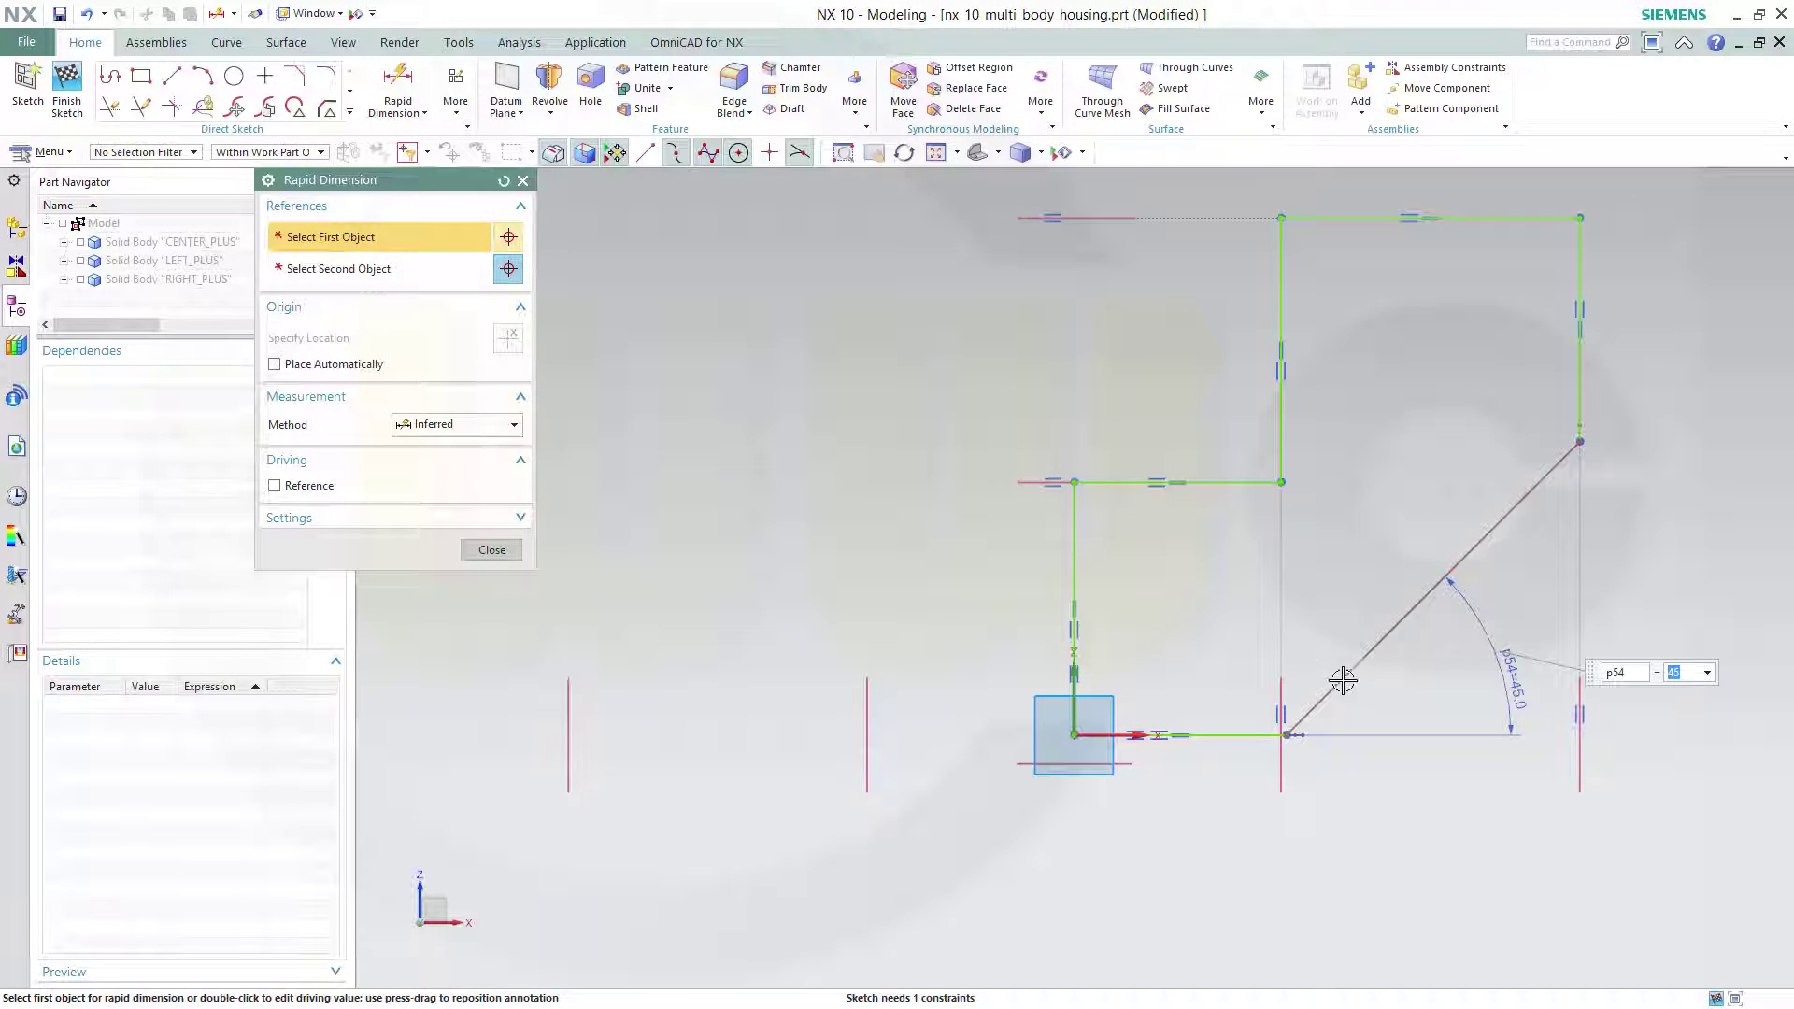
{"action": "left_click", "coordinate": [493, 551]}
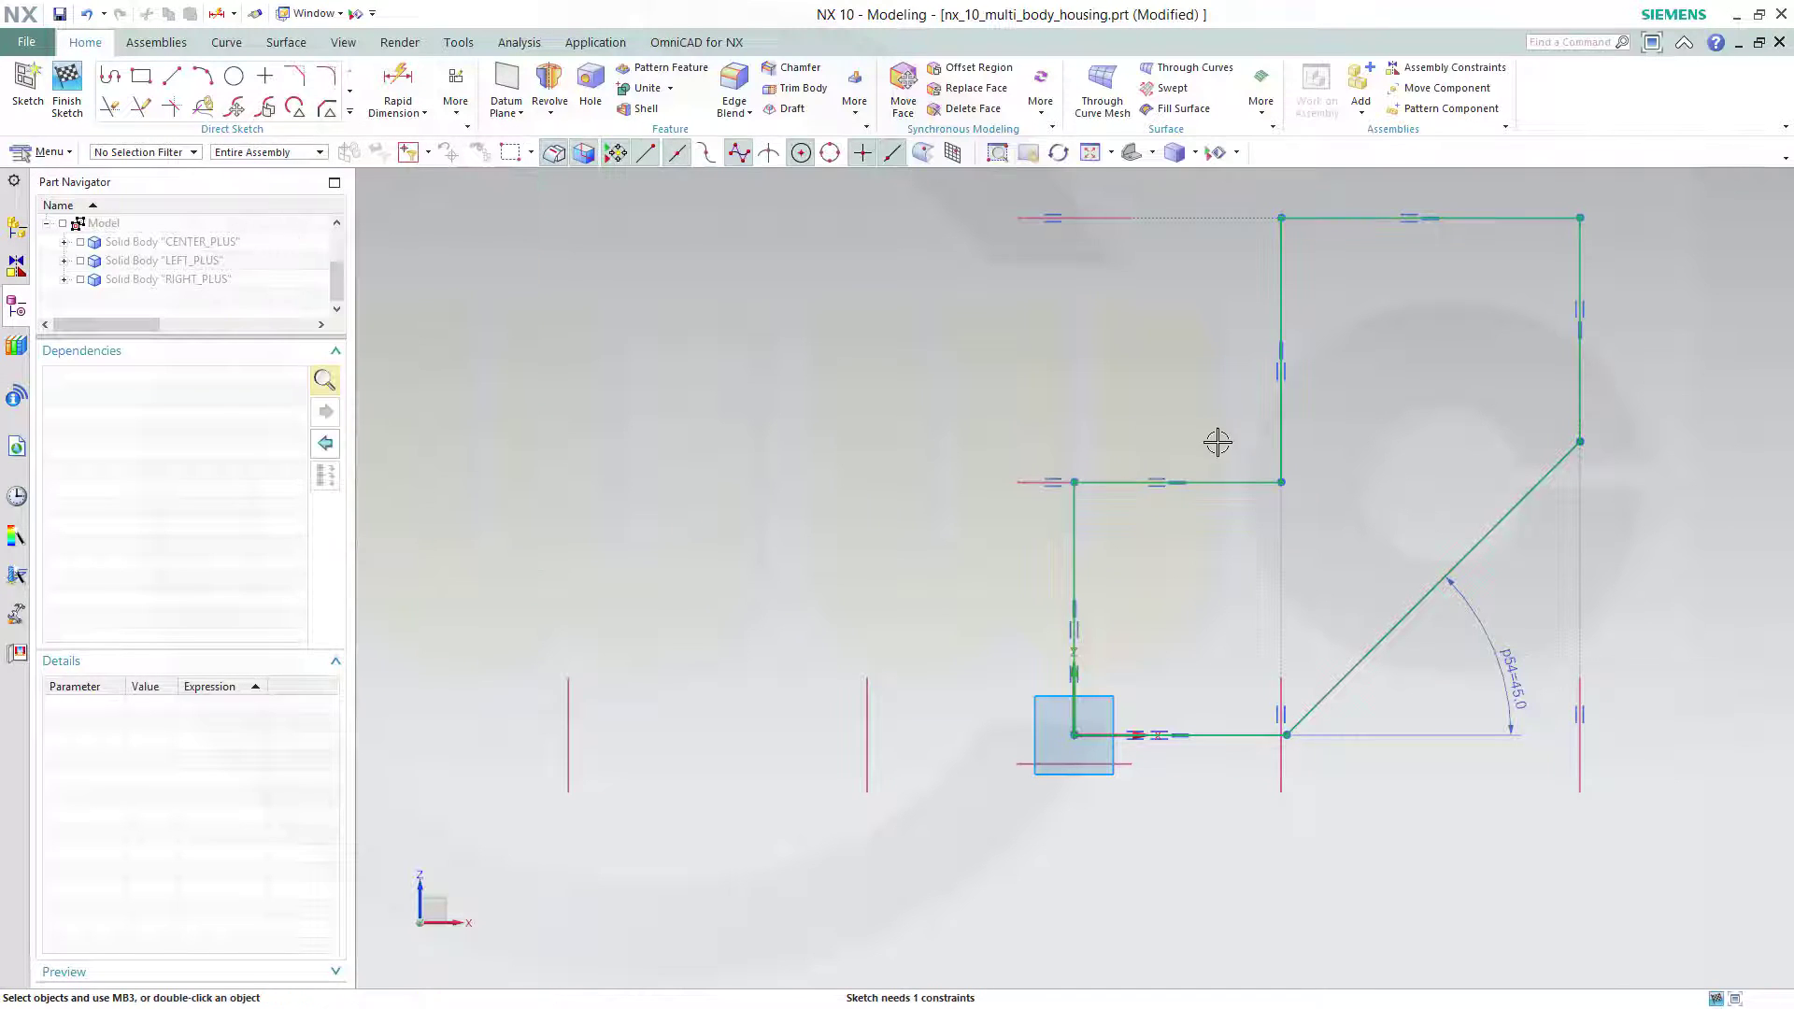
Step: Add a 12 mm radius fillet at the profile's inner step corner, leaving the corner lines untrimmed
{"action": "left_click", "coordinate": [327, 83]}
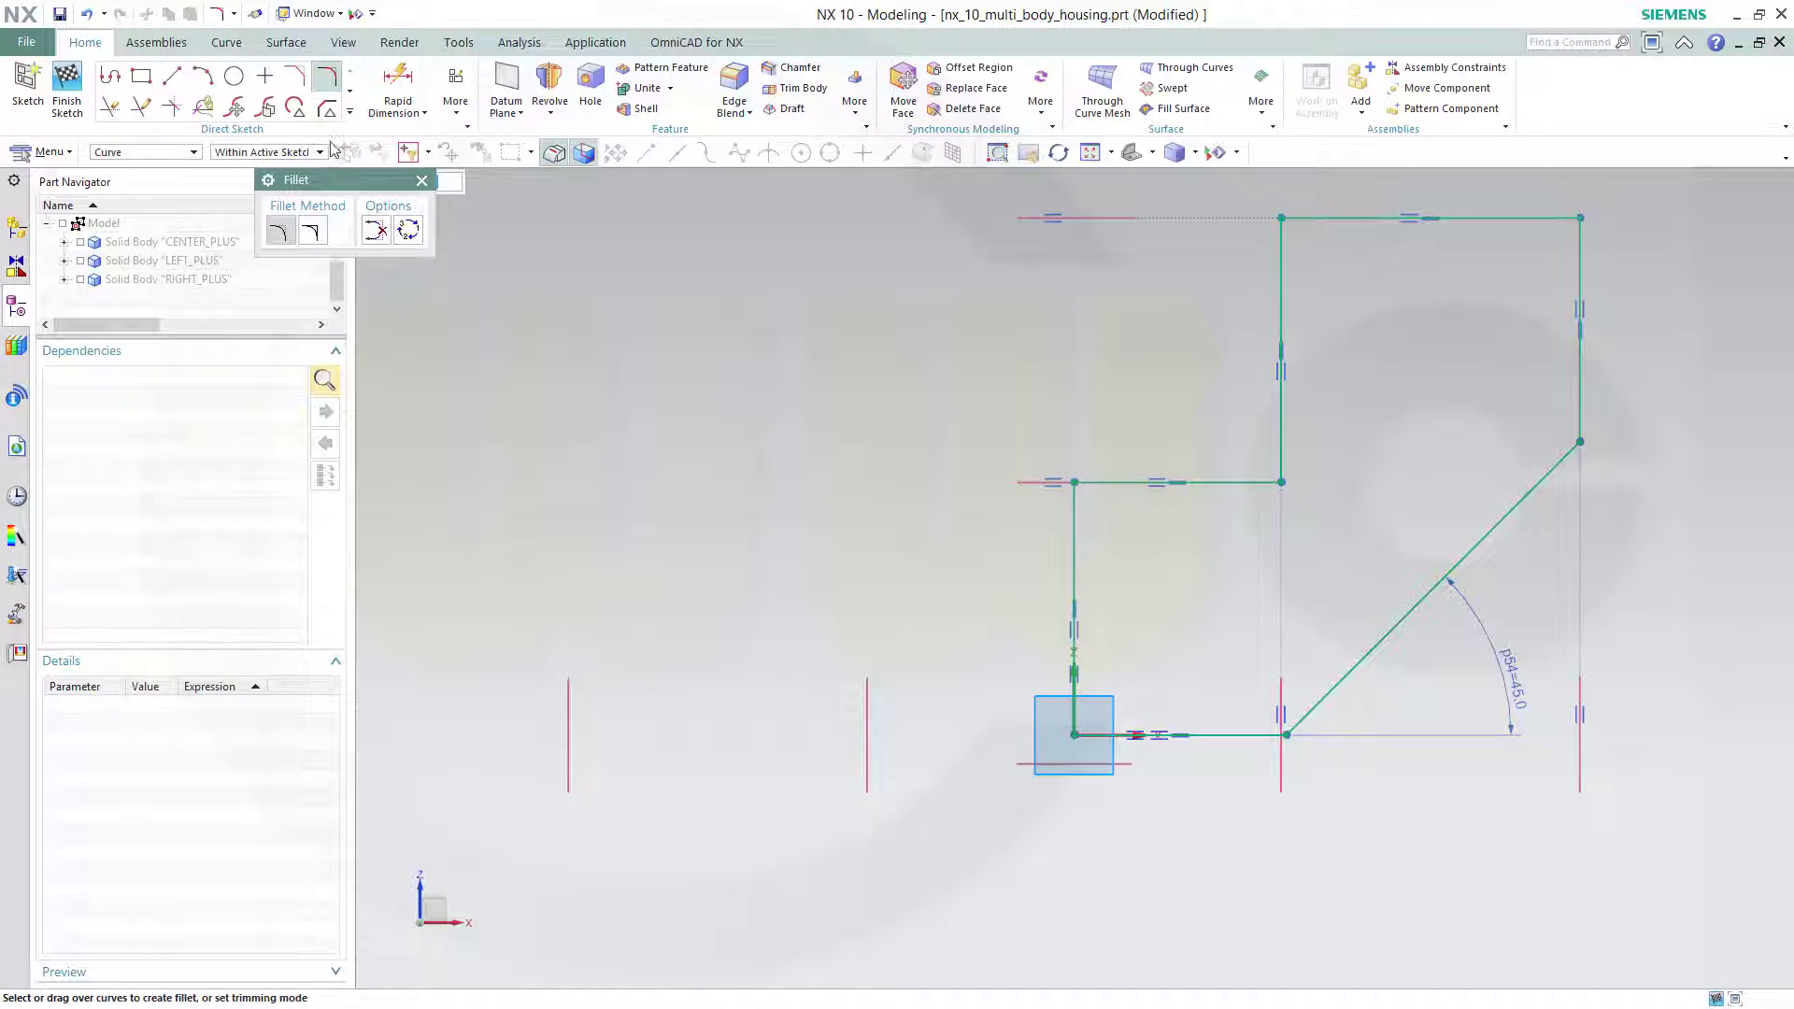
{"action": "left_click", "coordinate": [310, 236]}
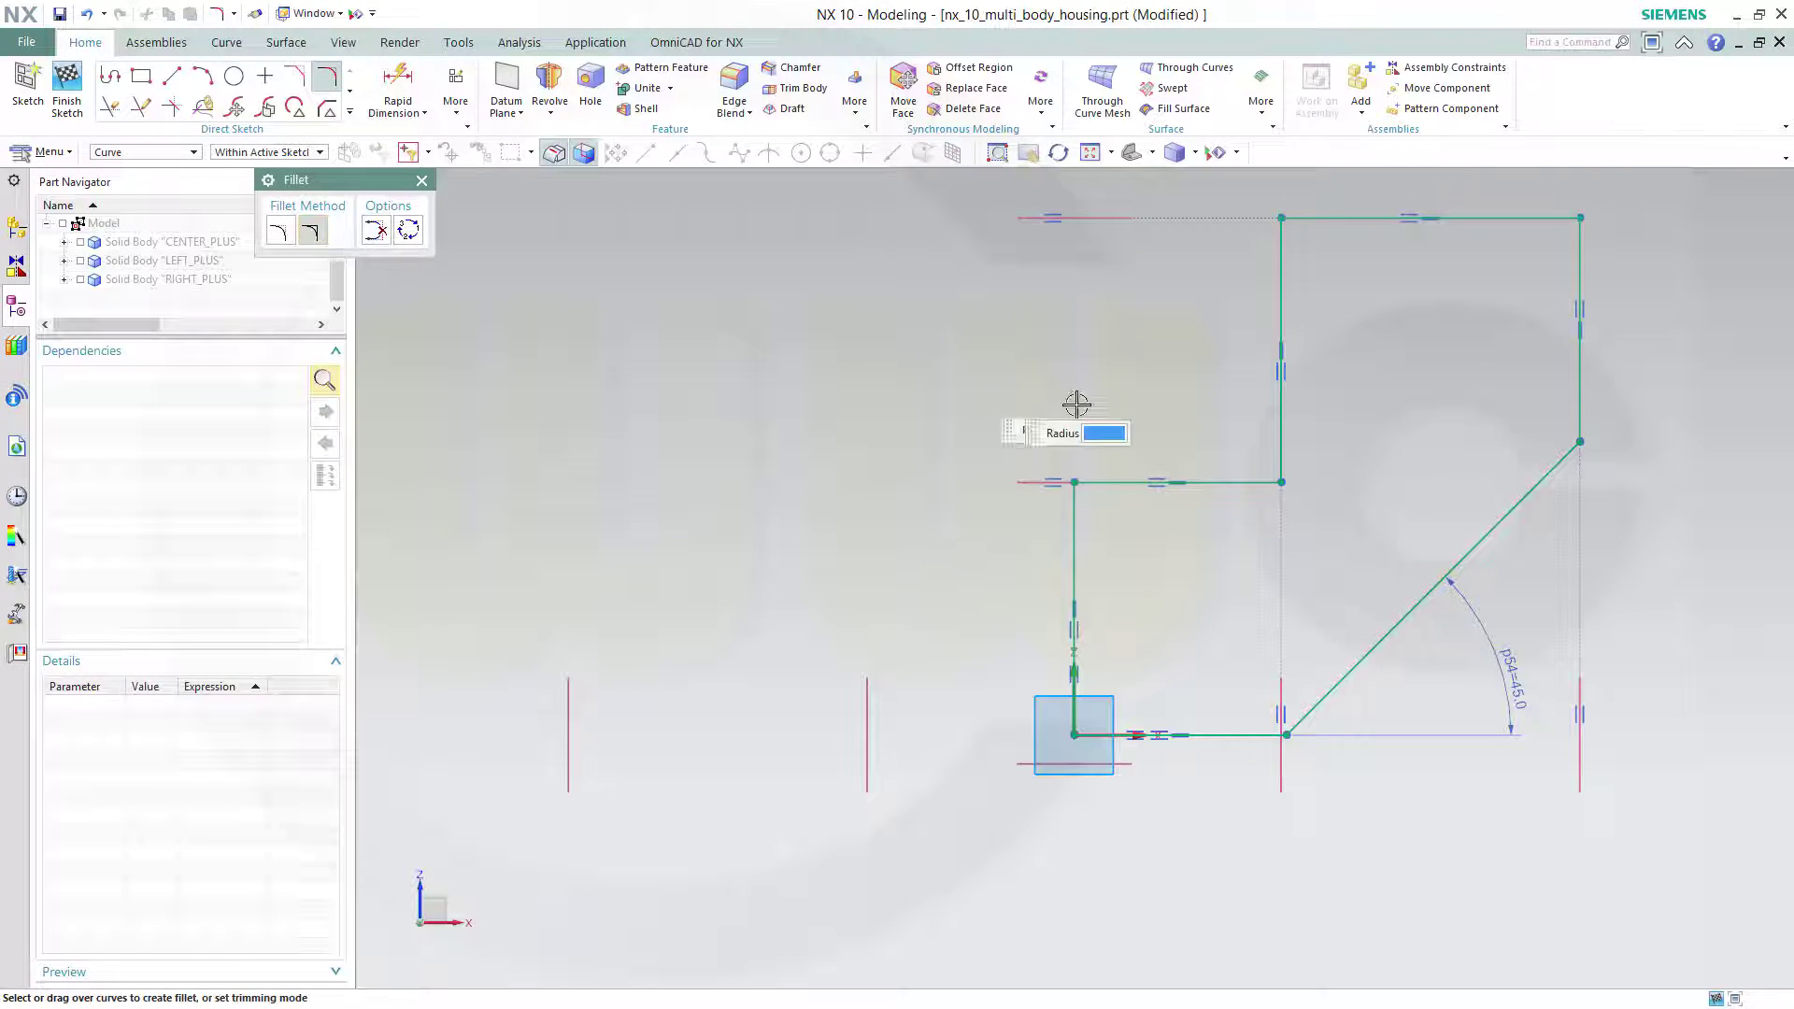
{"action": "left_click", "coordinate": [1223, 481]}
{"action": "left_click", "coordinate": [1275, 436]}
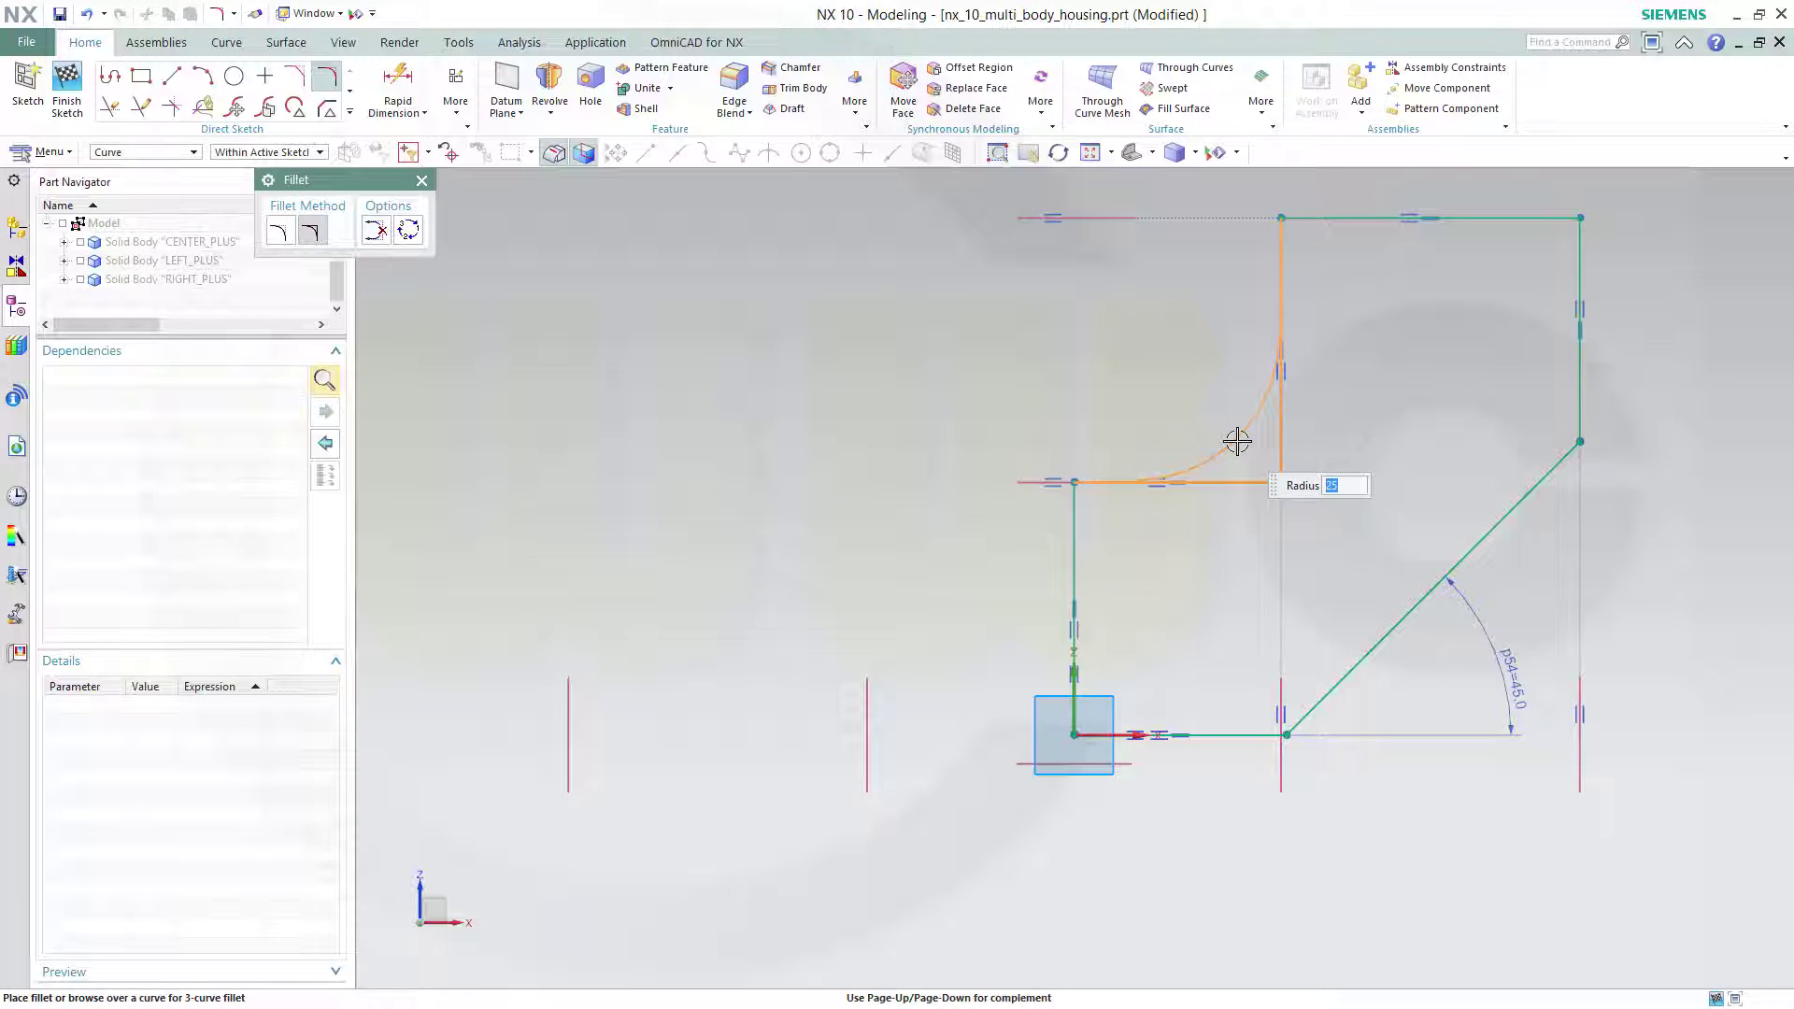
{"action": "type", "text": "12"}
{"action": "key", "text": "Return"}
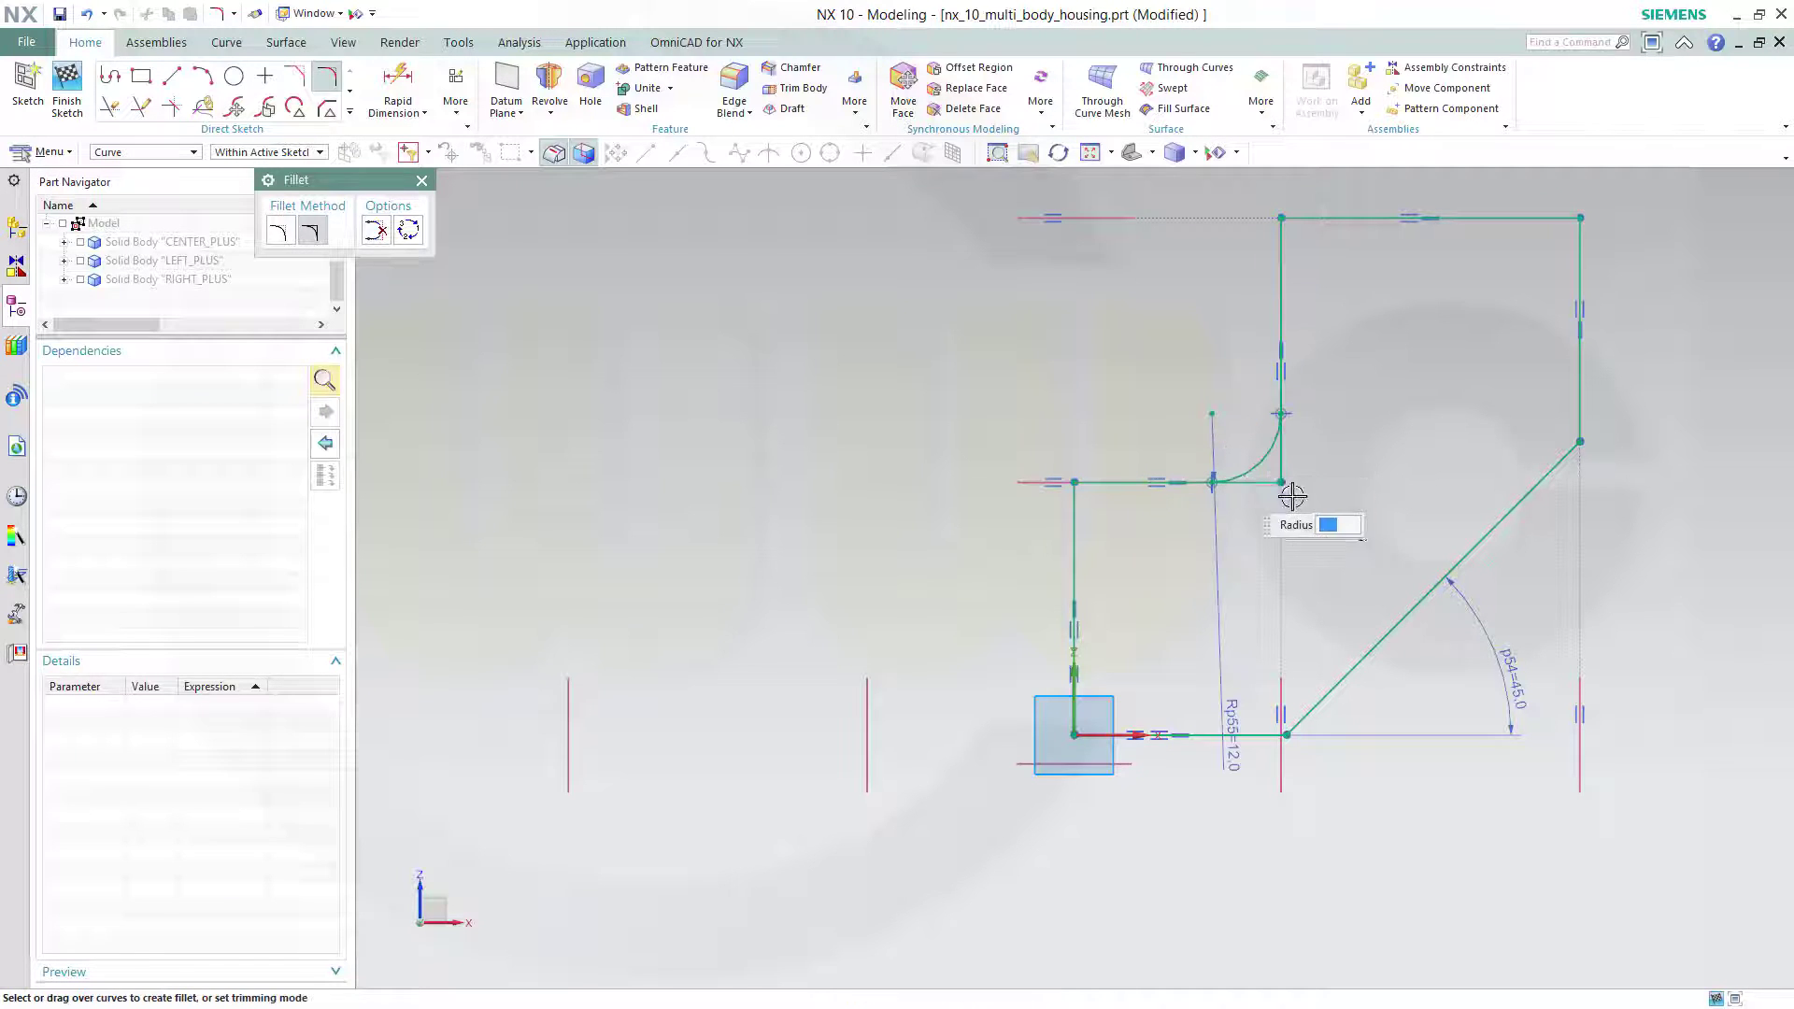
{"action": "key", "text": "Escape"}
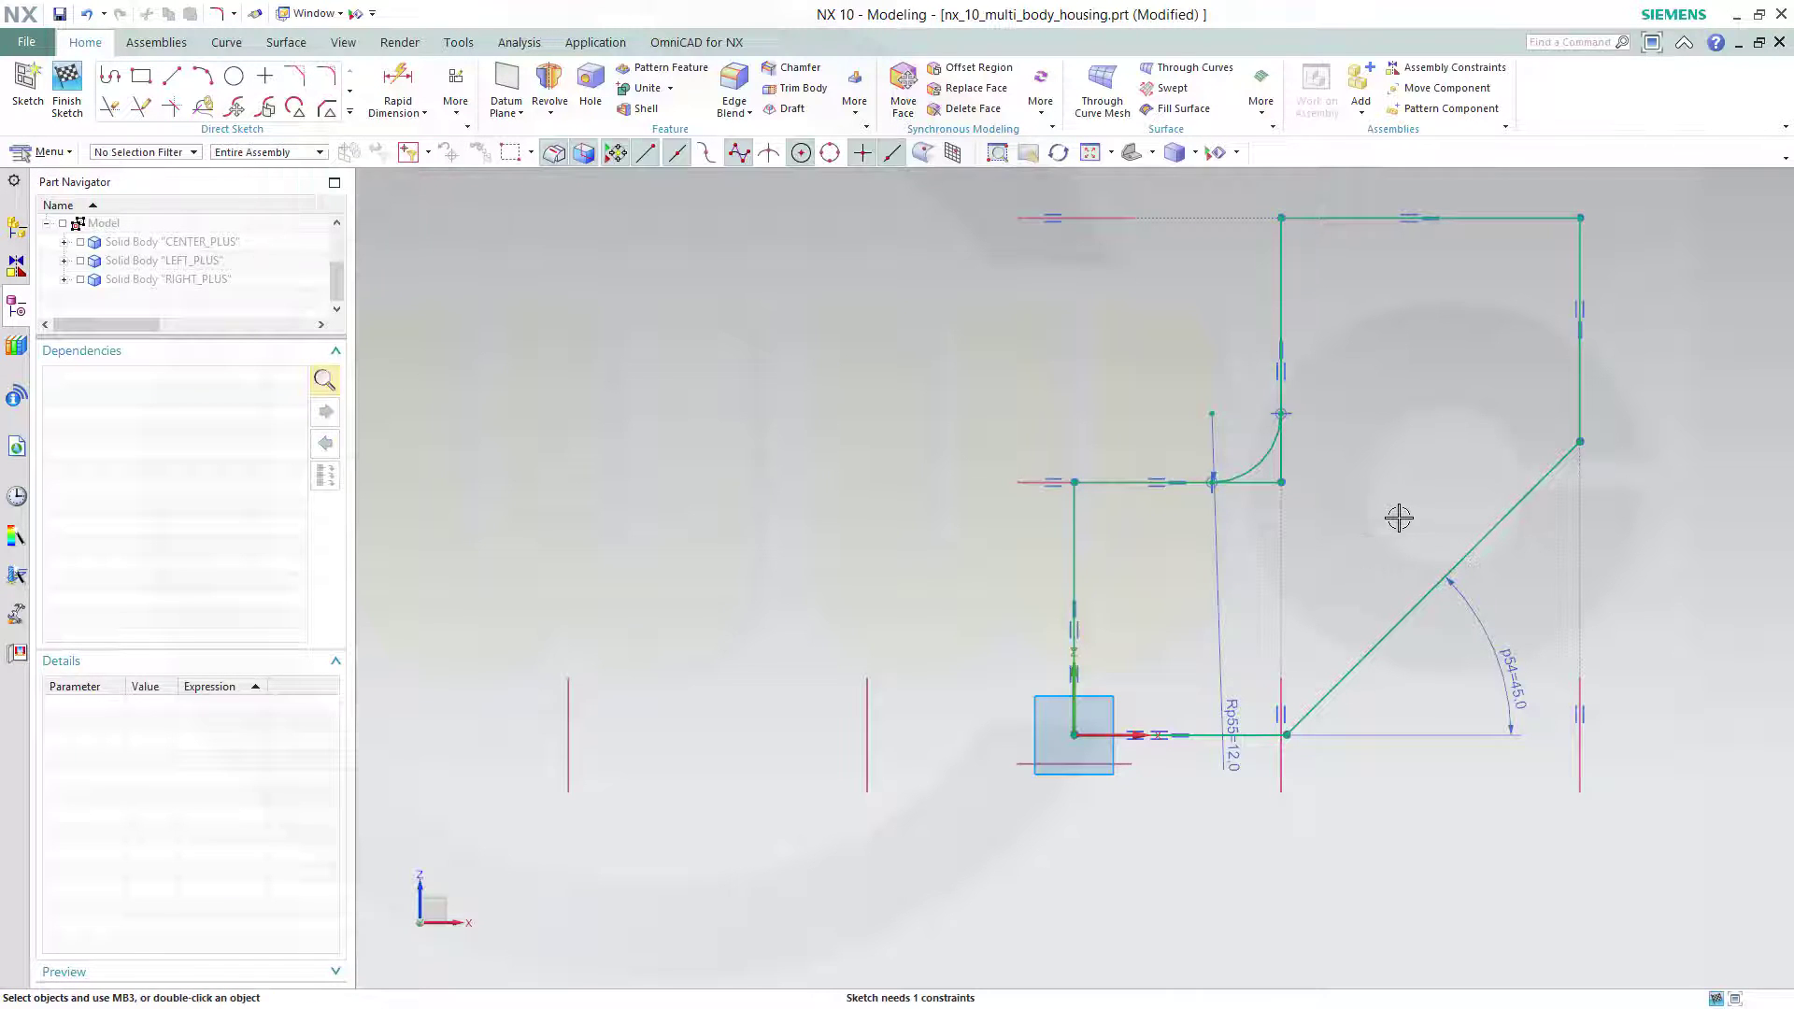
Step: Convert the fillet arc at the inner step corner to reference geometry
{"action": "left_click", "coordinate": [1259, 460]}
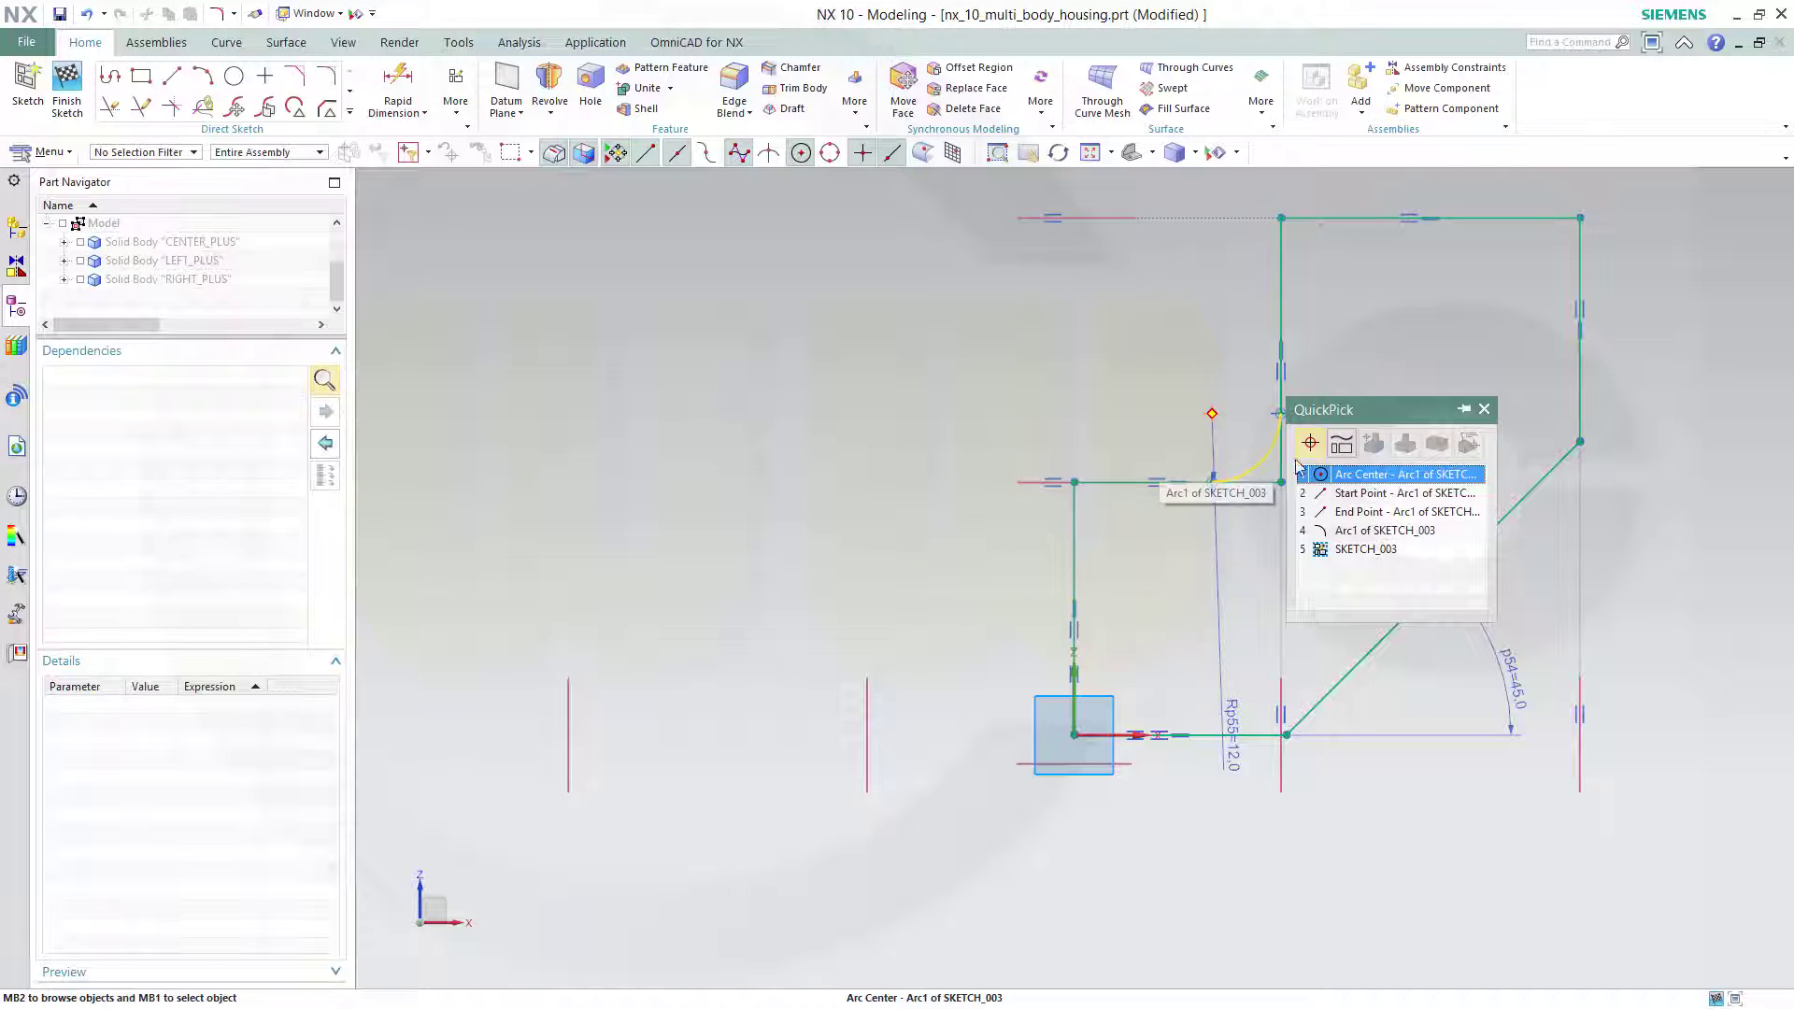
{"action": "left_click", "coordinate": [1360, 536]}
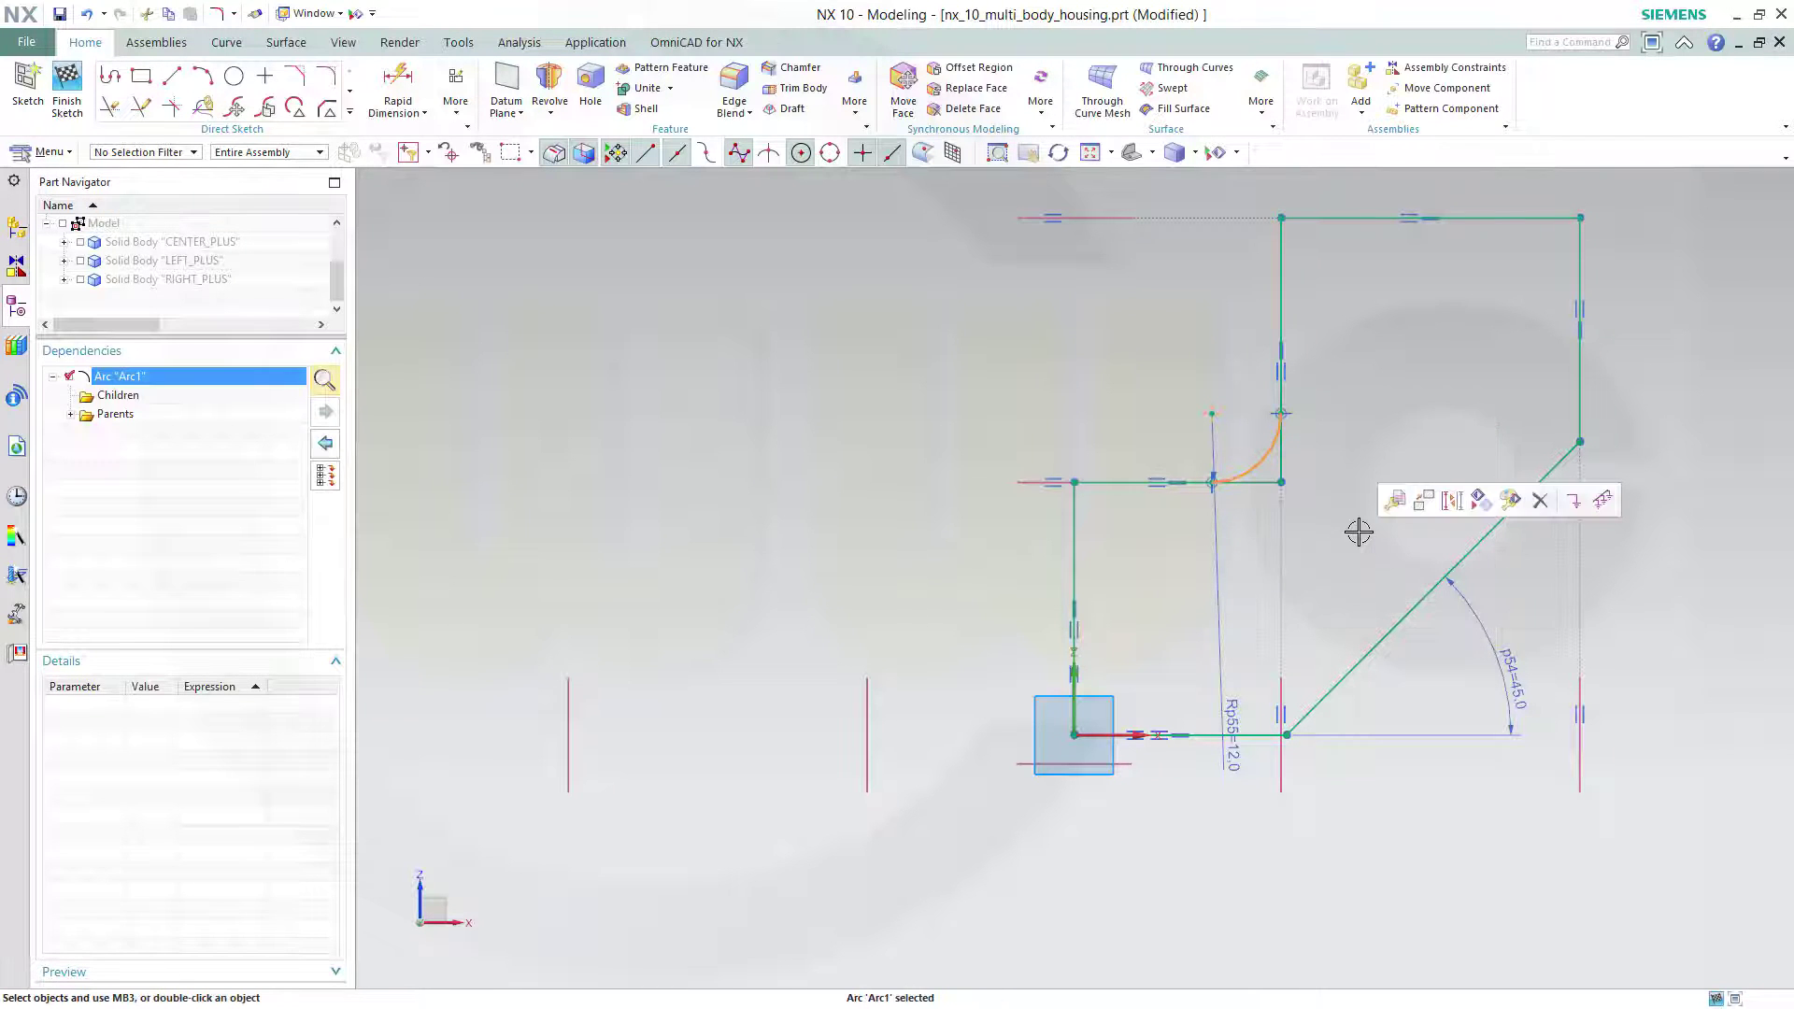
{"action": "left_click", "coordinate": [1458, 504]}
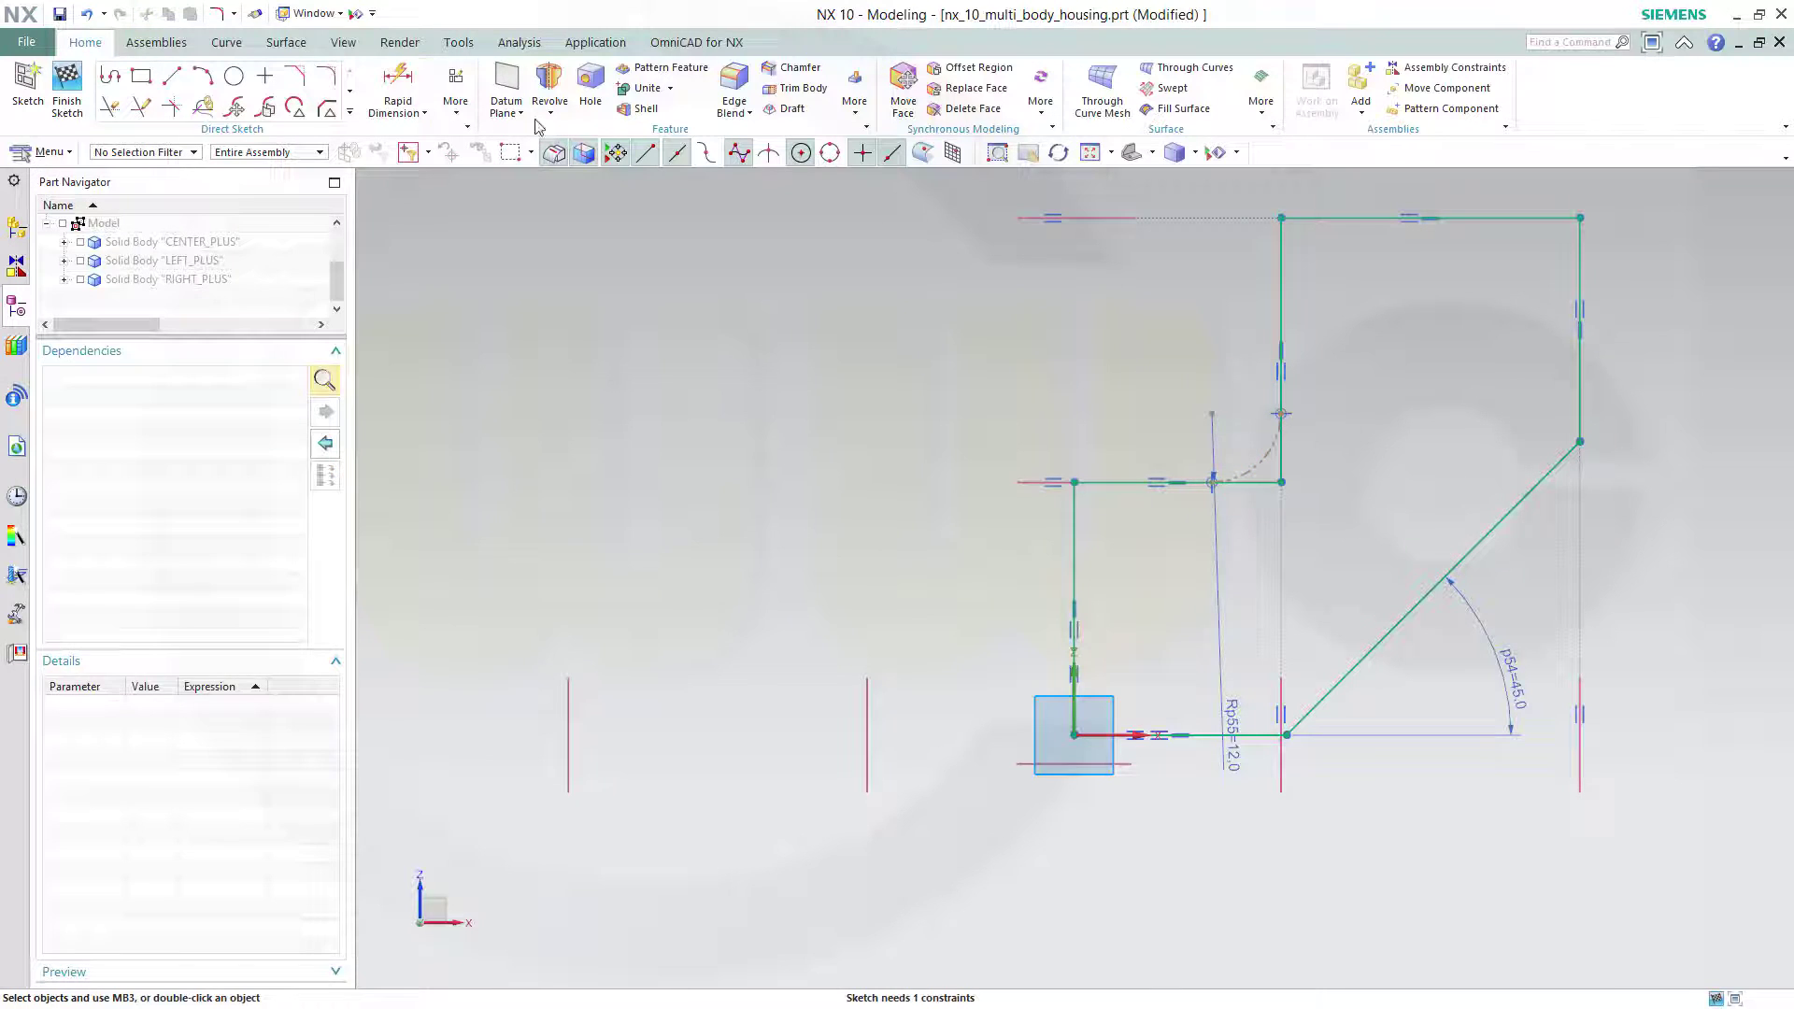
Step: Dimension the distance from the reference arc's centre to the diagonal line as 42 mm and finish the sketch
{"action": "left_click", "coordinate": [398, 82]}
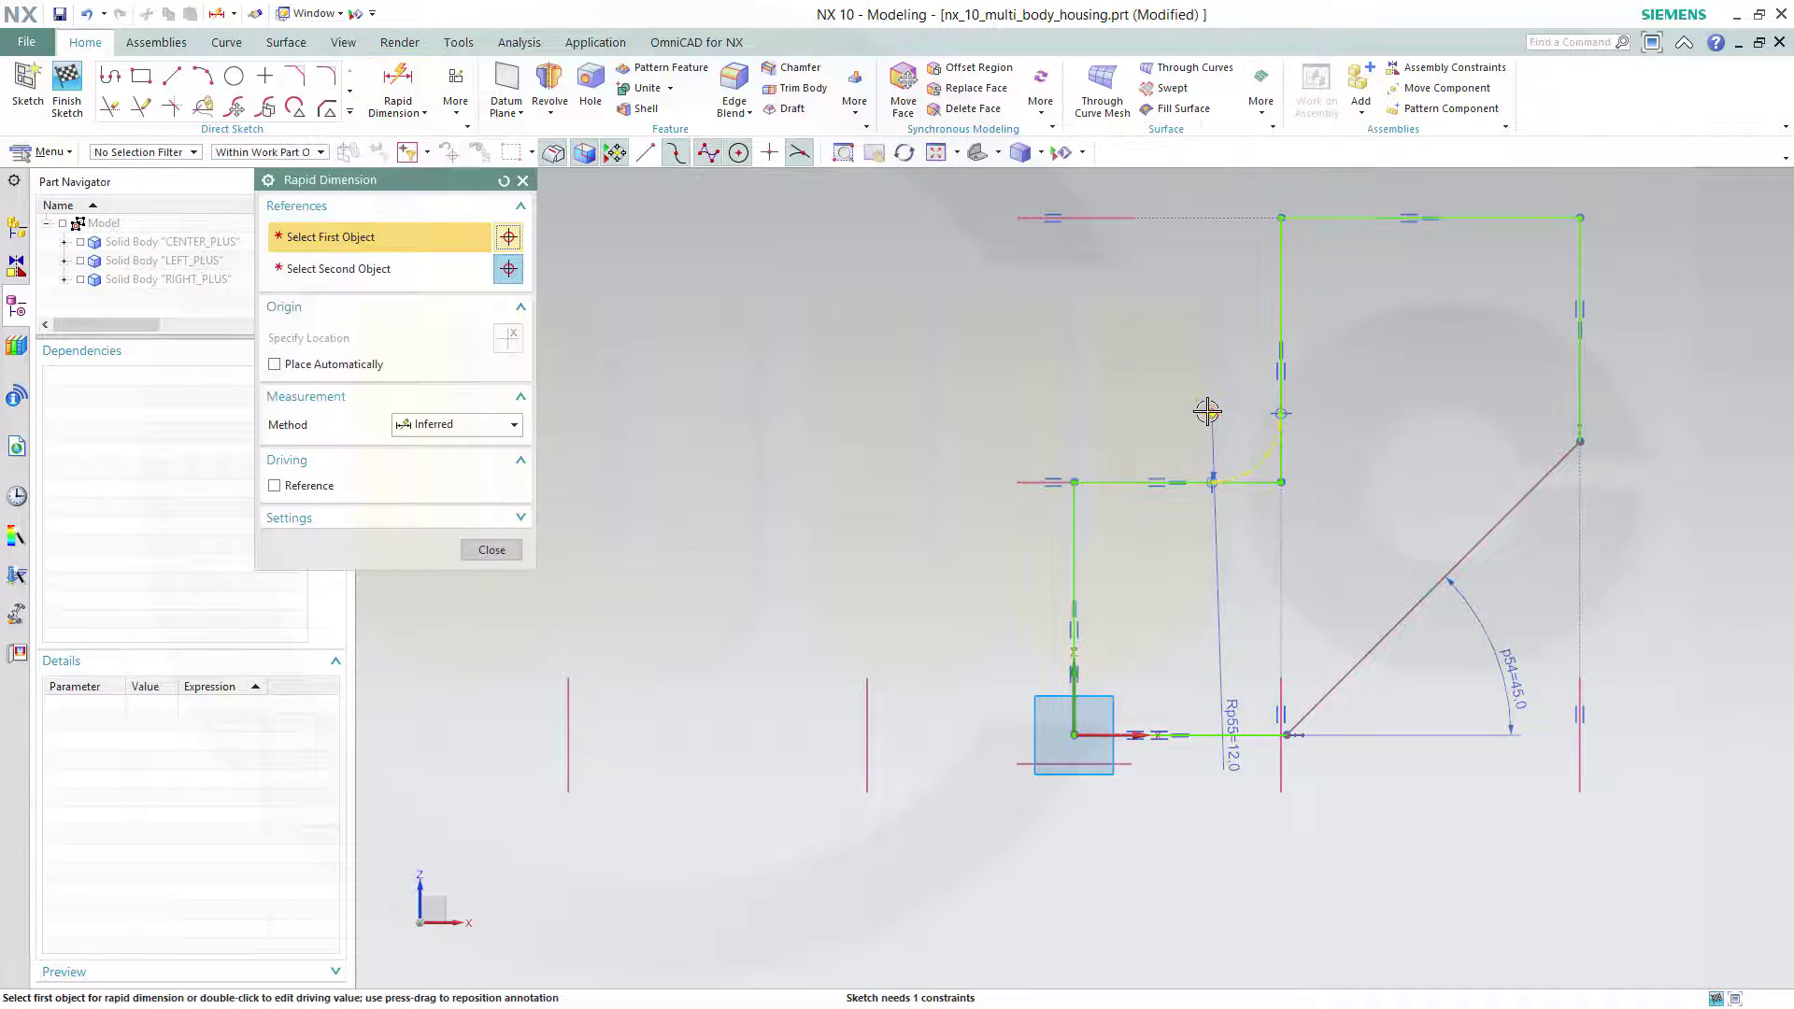
{"action": "left_click", "coordinate": [1251, 457]}
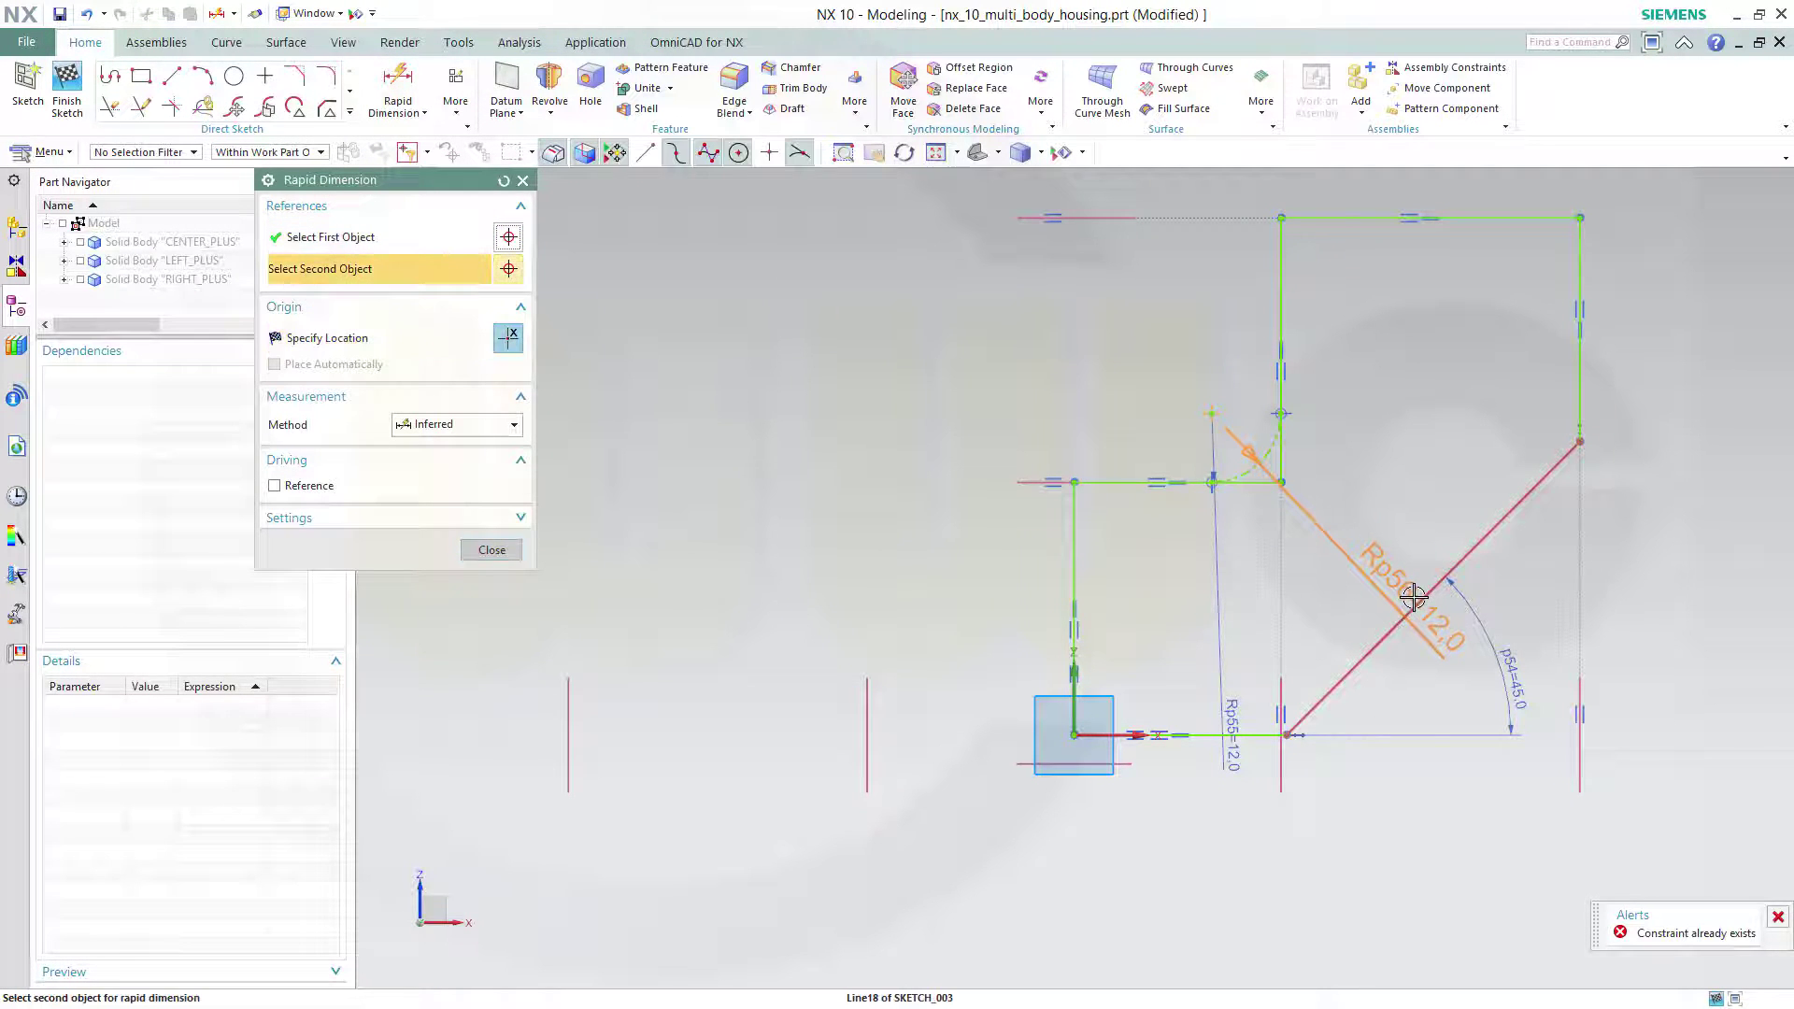
{"action": "left_click", "coordinate": [1414, 596]}
{"action": "left_click", "coordinate": [1425, 455]}
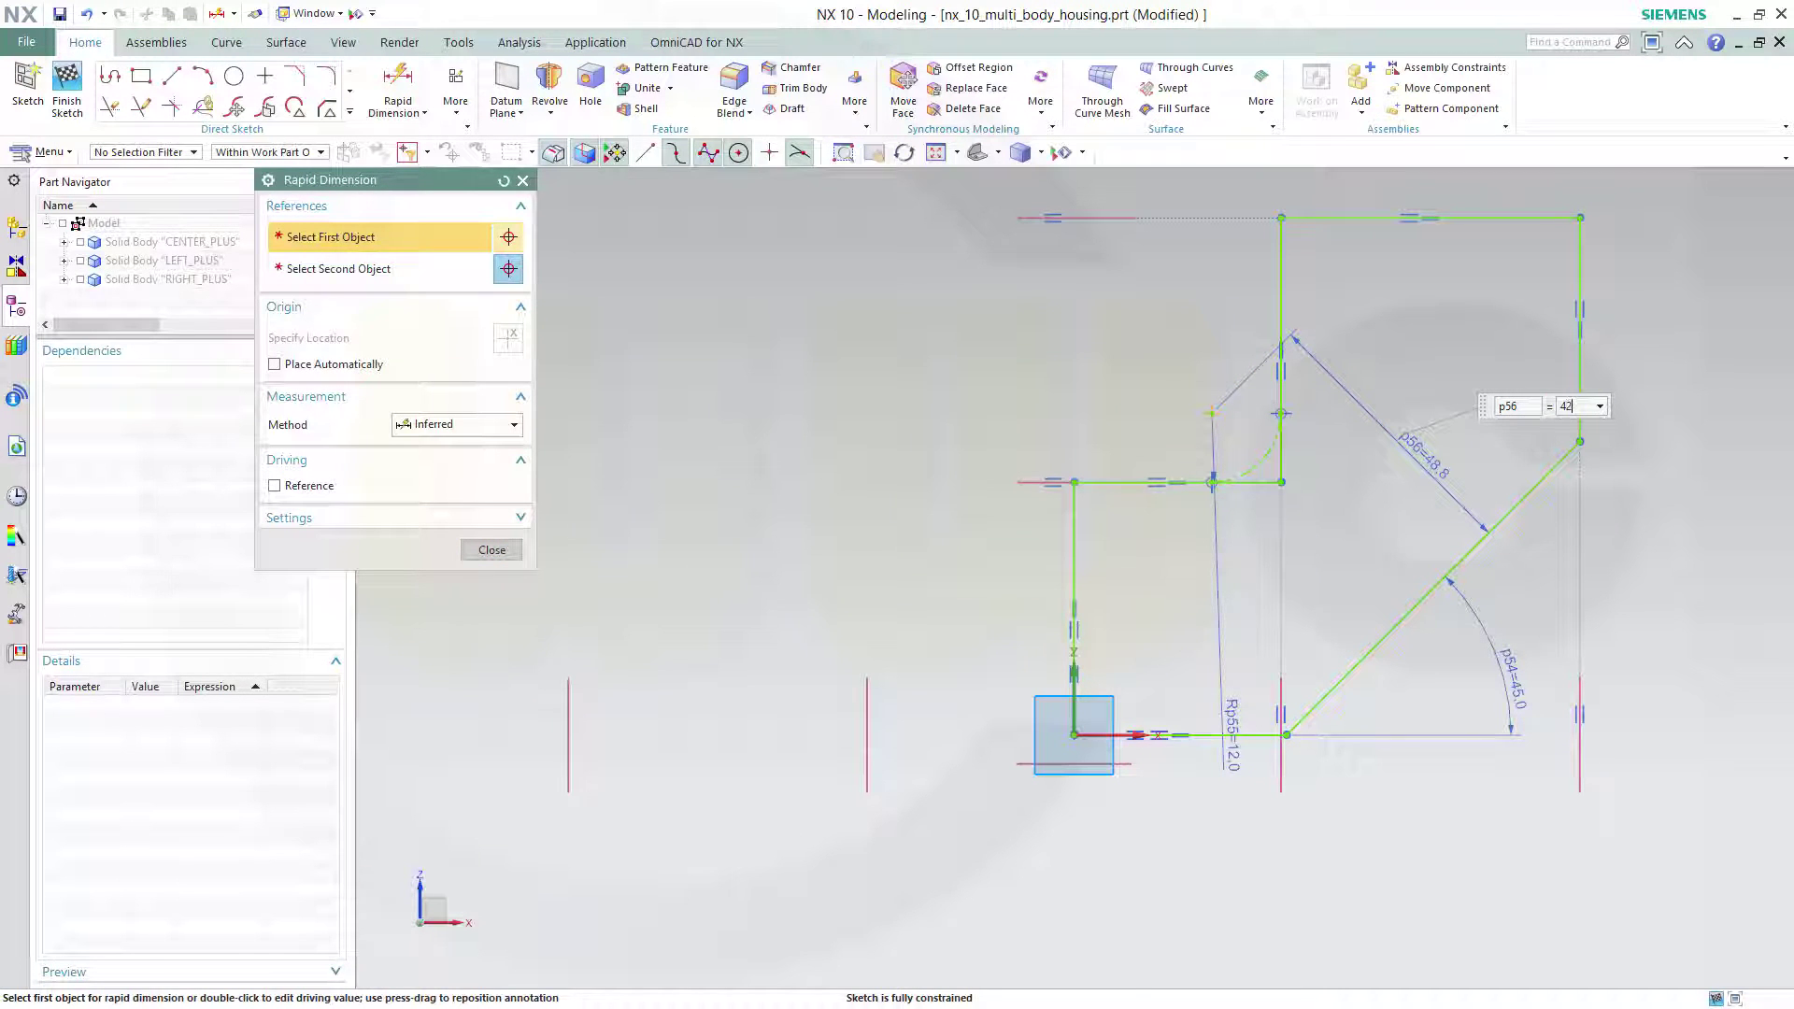
{"action": "type", "text": "42"}
{"action": "key", "text": "Return"}
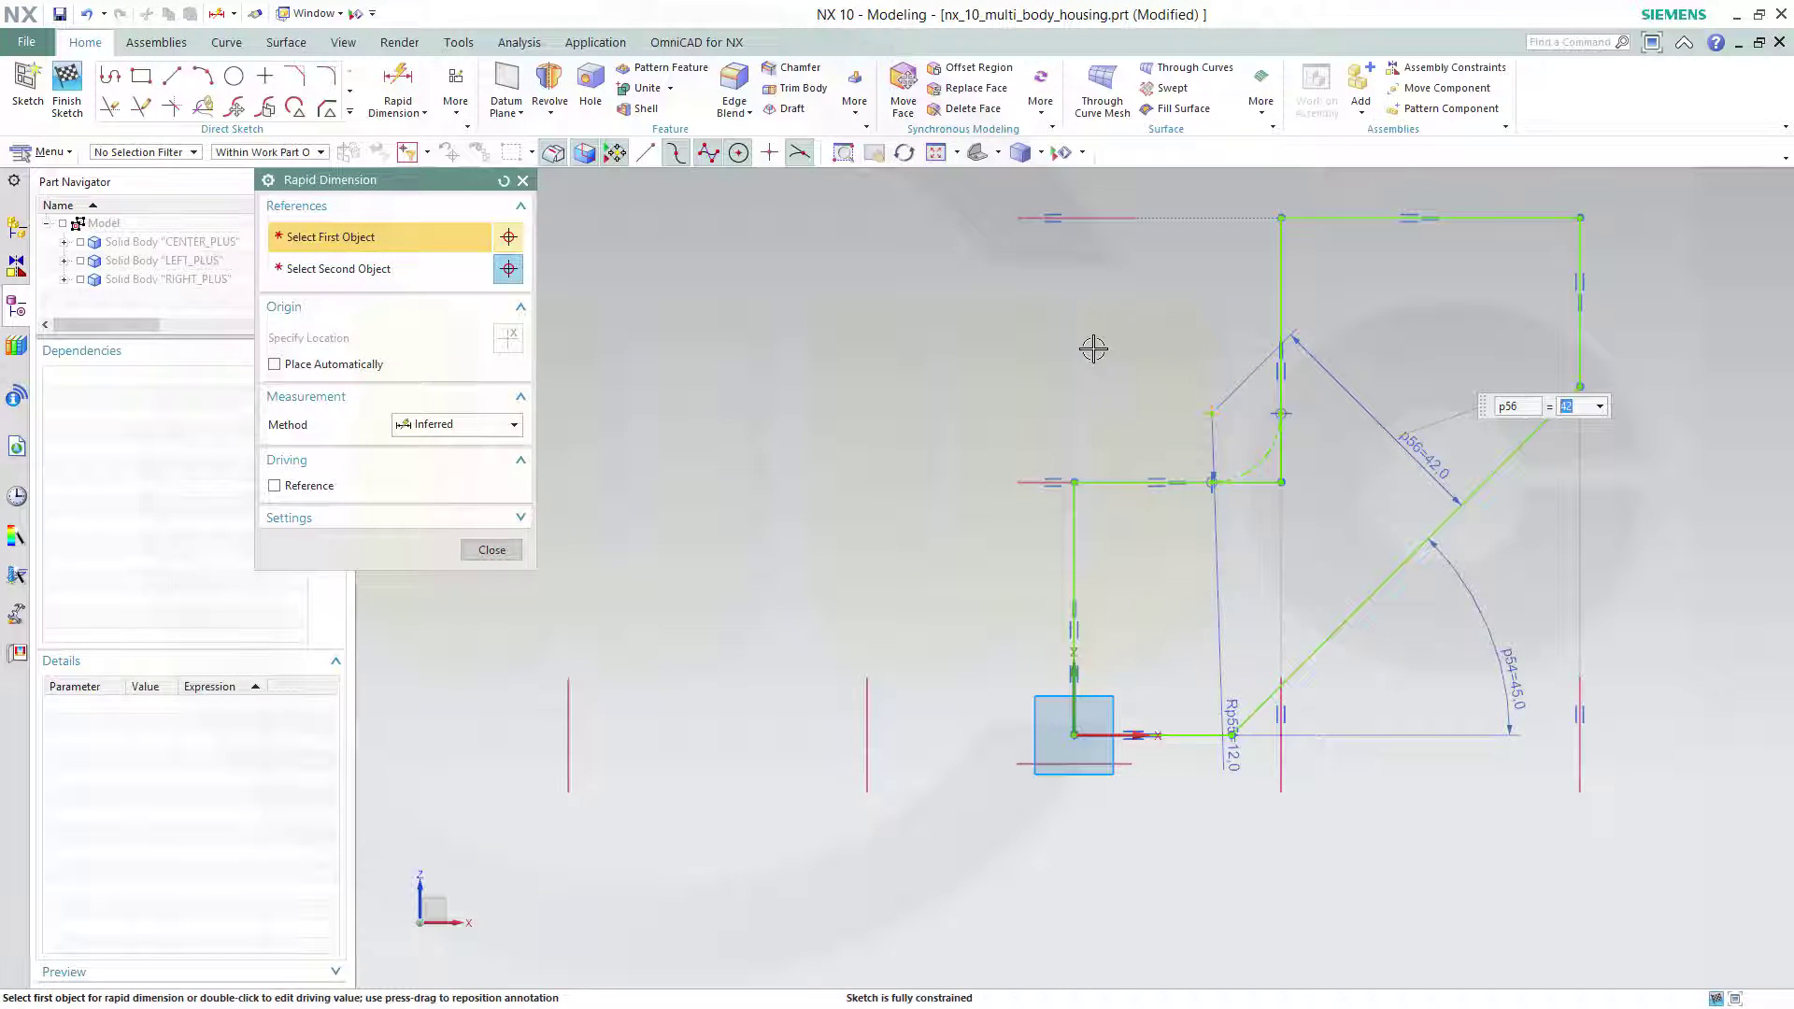
{"action": "left_click", "coordinate": [490, 551]}
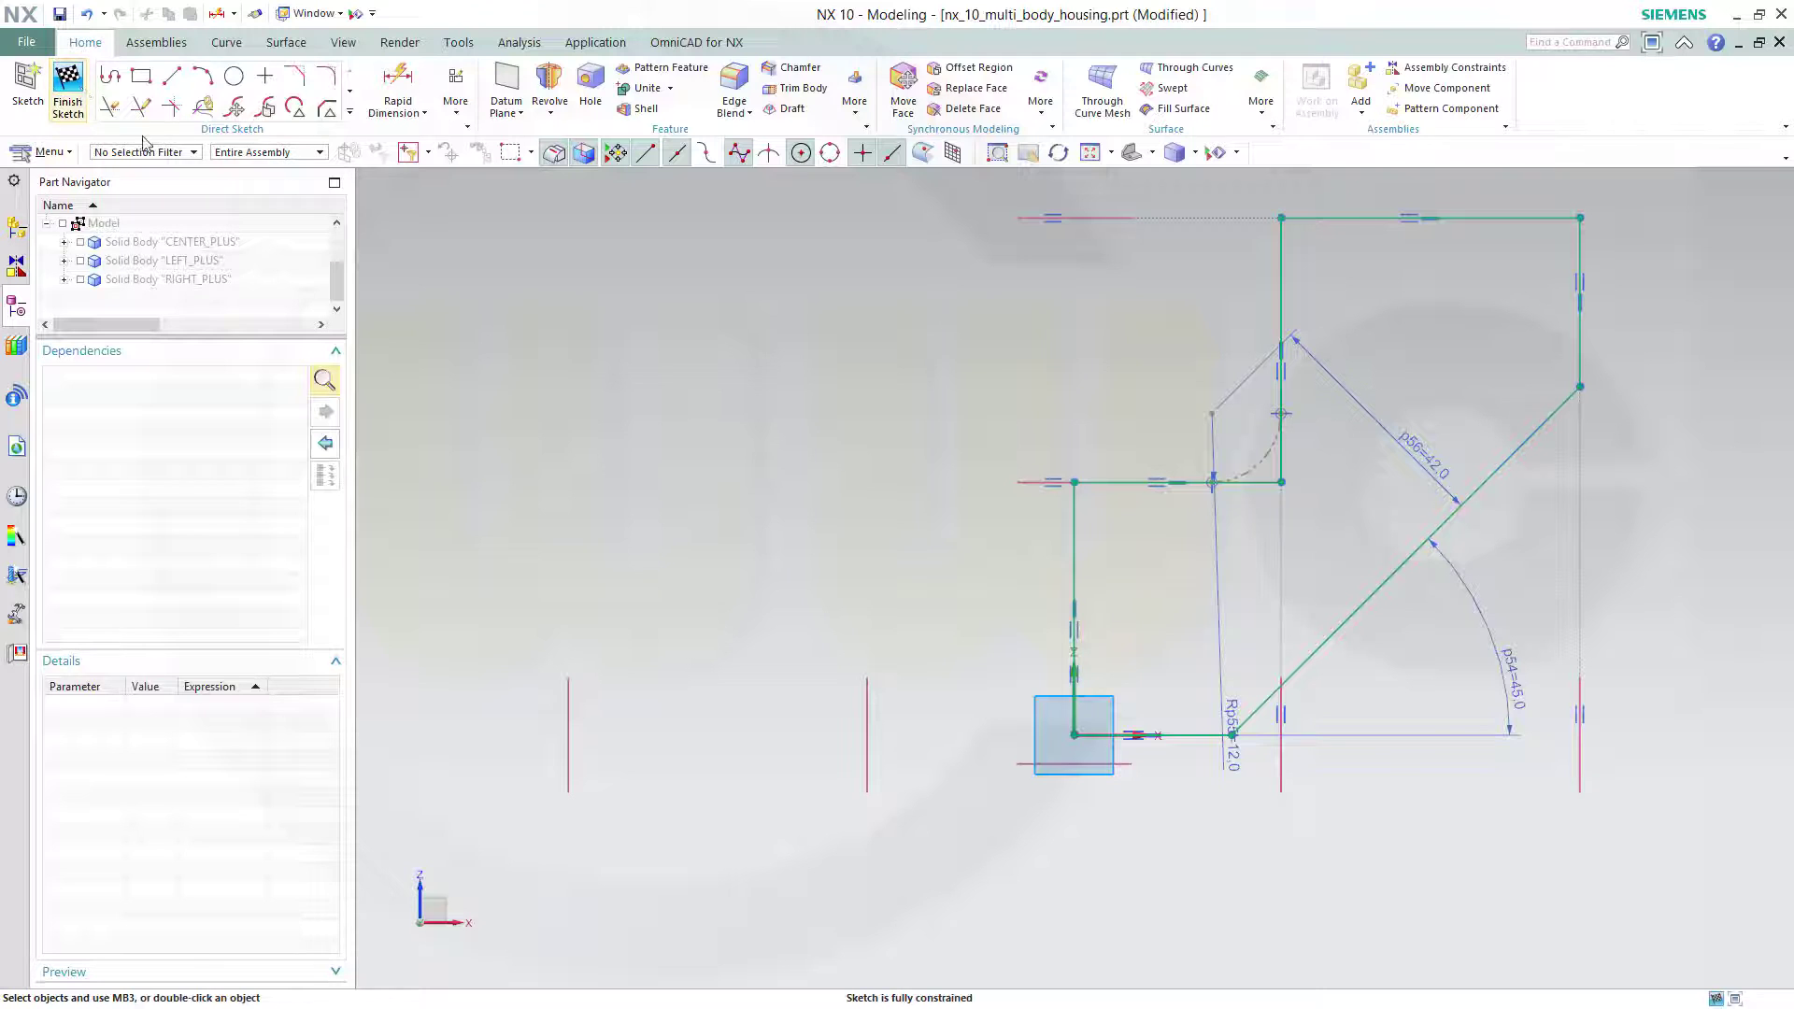
{"action": "left_click", "coordinate": [66, 86]}
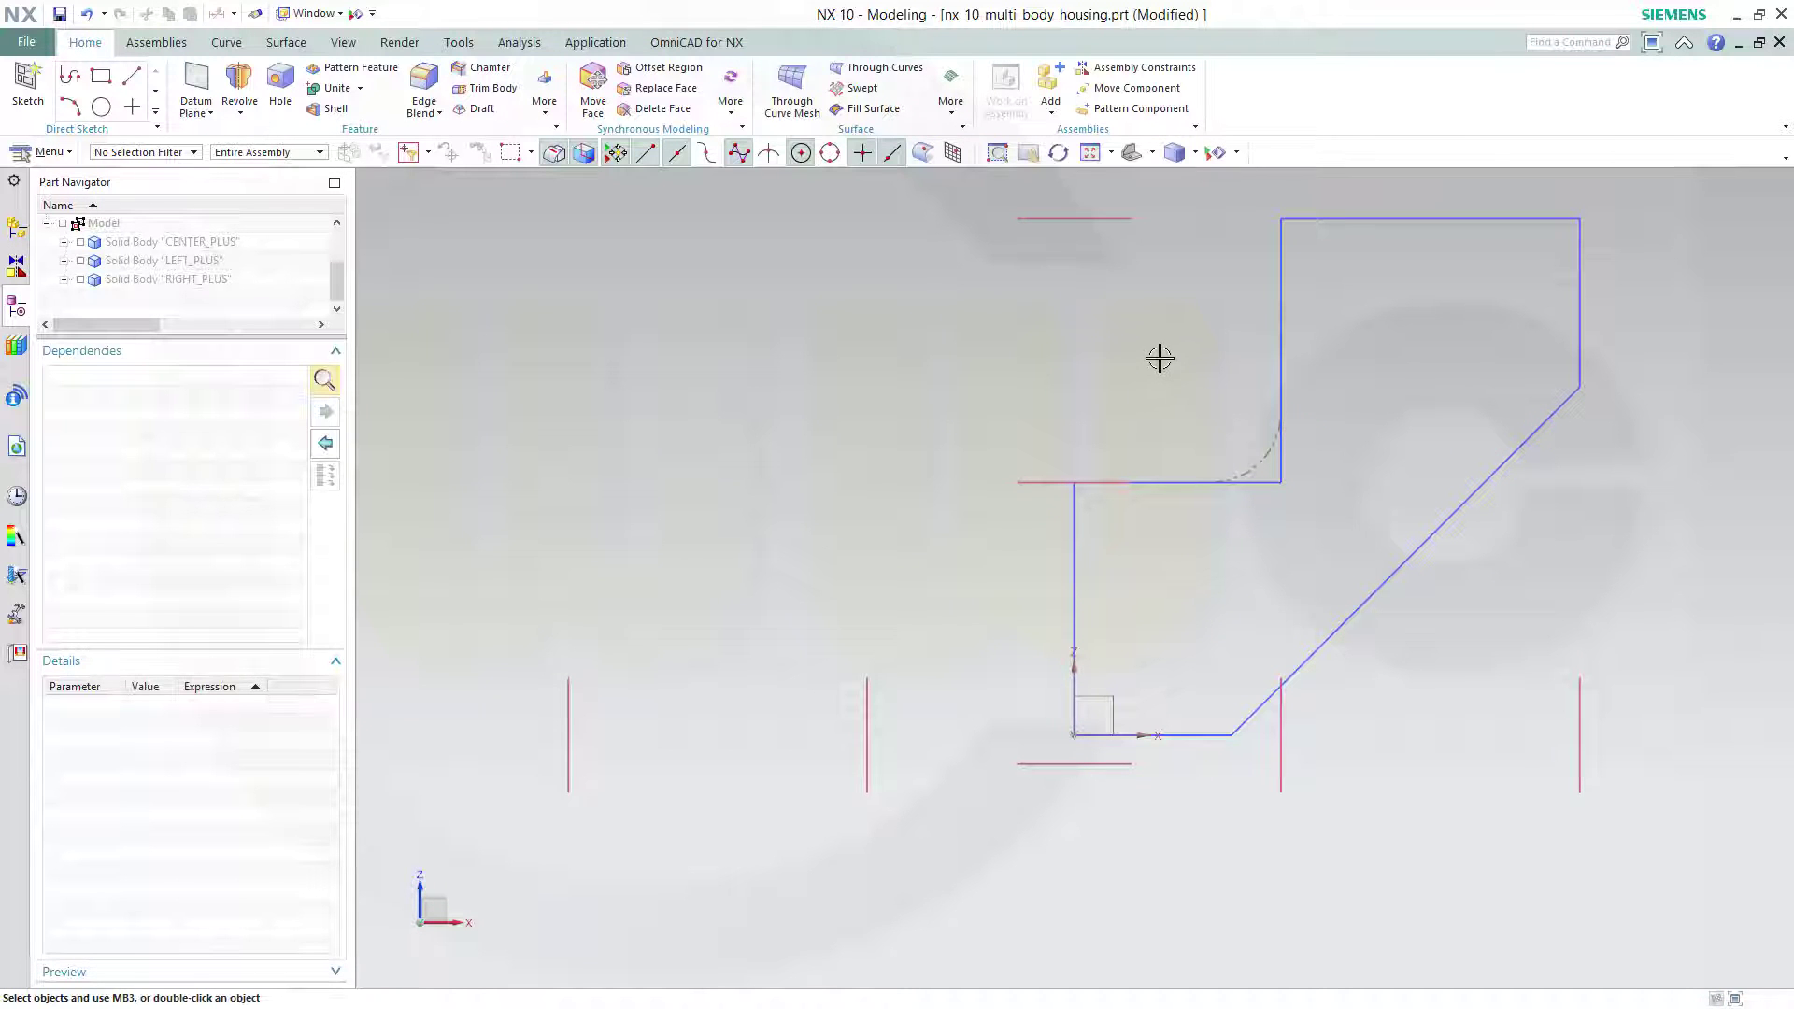
Step: Extrude the closed stepped profile along YC with a symmetric distance of 25 mm as a separate solid body without a Boolean
{"action": "mouse_move", "coordinate": [1158, 358]}
{"action": "middle_mouse_down"}
{"action": "mouse_move", "coordinate": [1154, 417]}
{"action": "mouse_move", "coordinate": [1125, 453]}
{"action": "mouse_move", "coordinate": [1019, 516]}
{"action": "middle_mouse_up"}
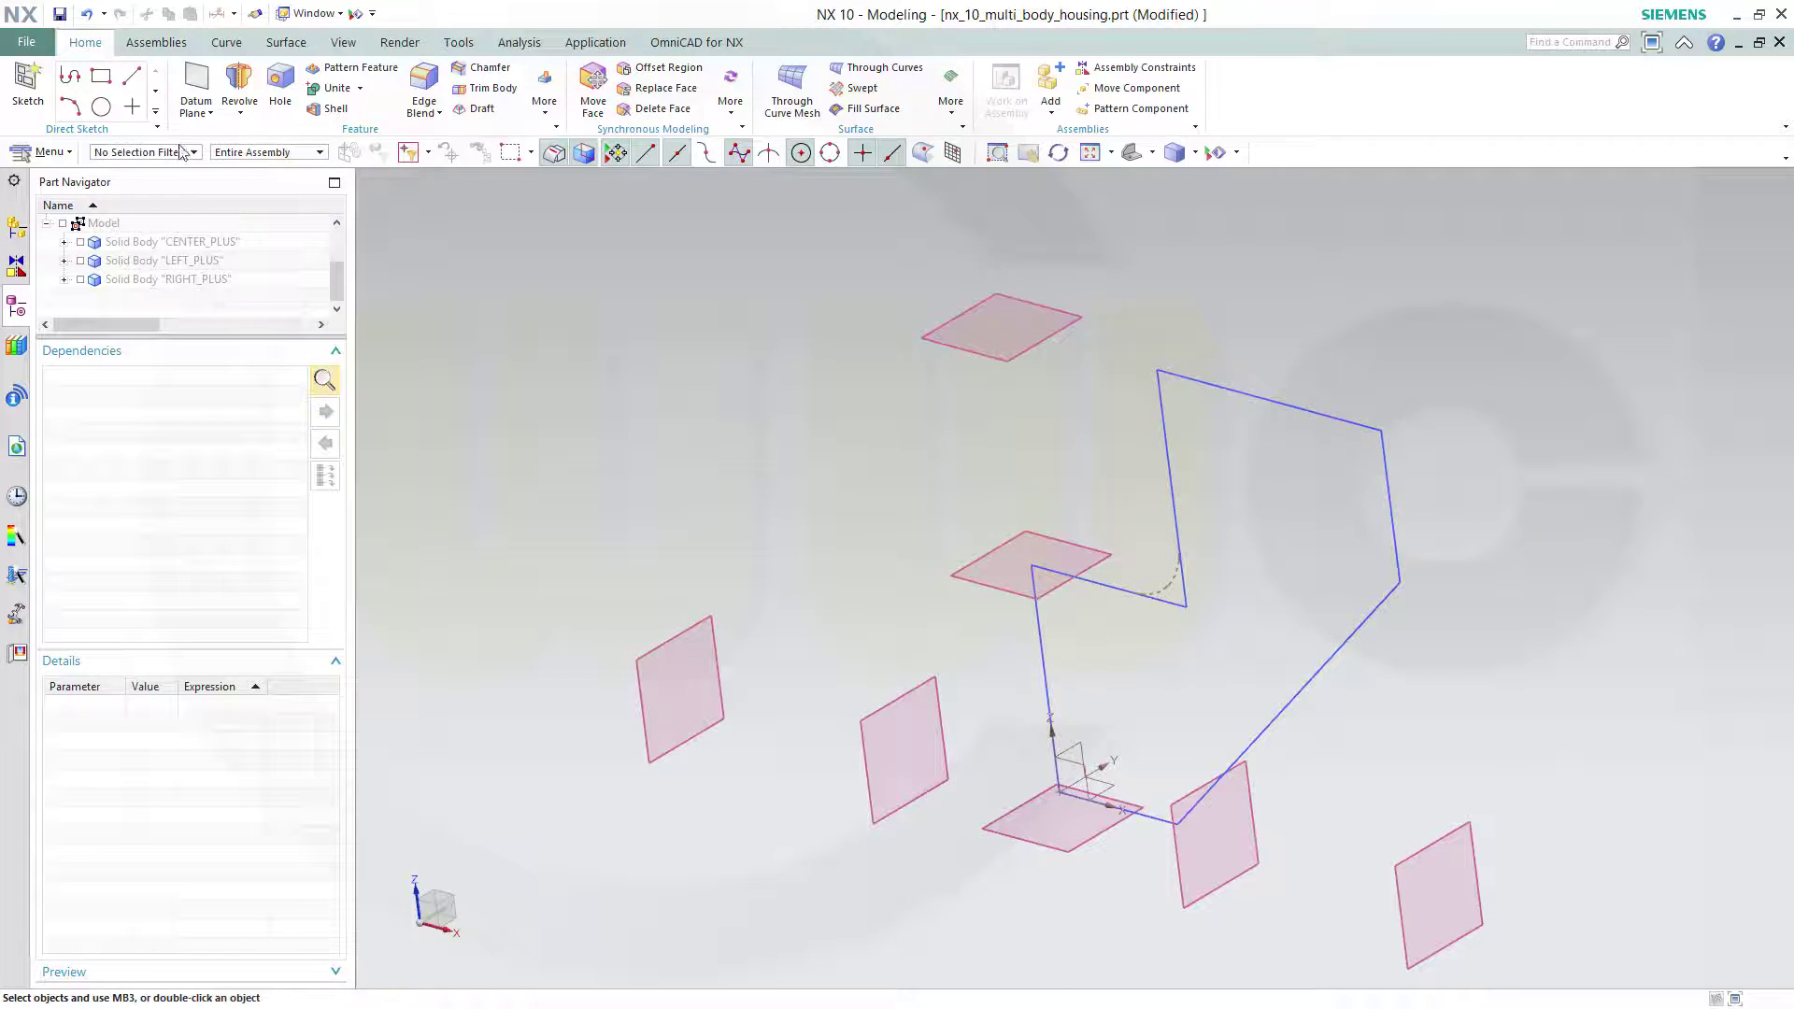
{"action": "left_click", "coordinate": [249, 113]}
{"action": "left_click", "coordinate": [270, 132]}
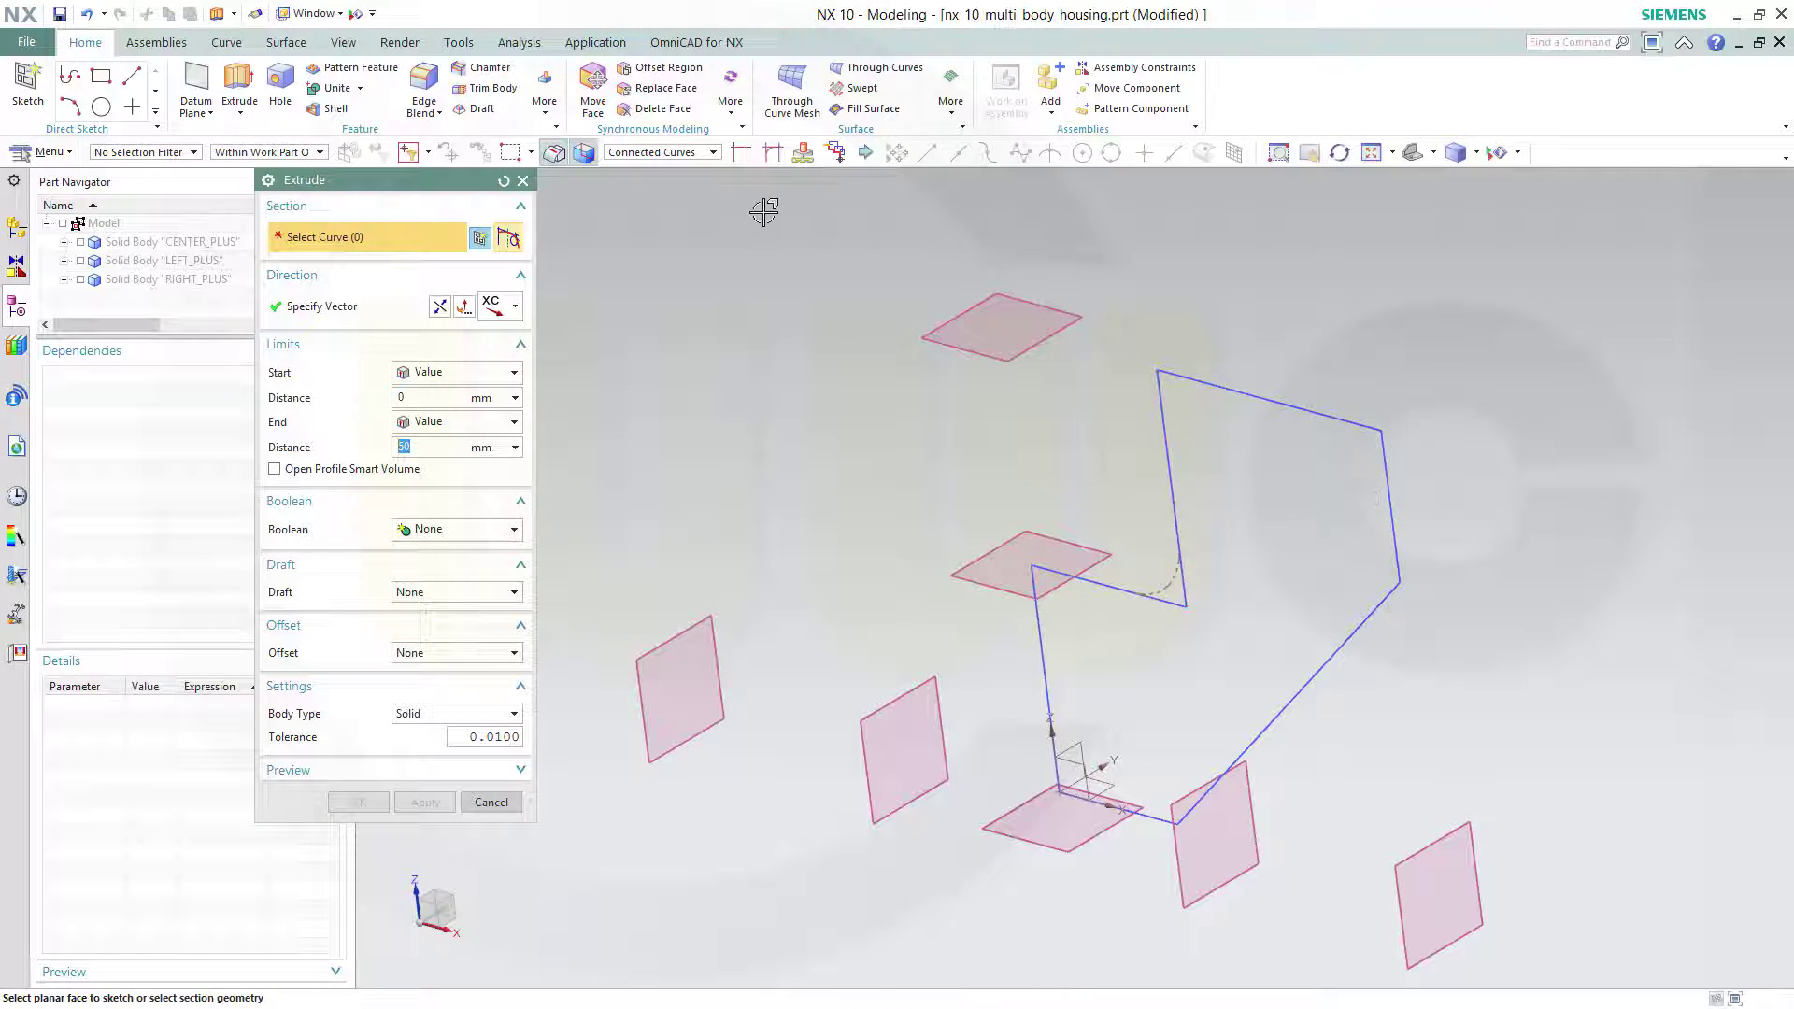
{"action": "left_click", "coordinate": [1174, 474]}
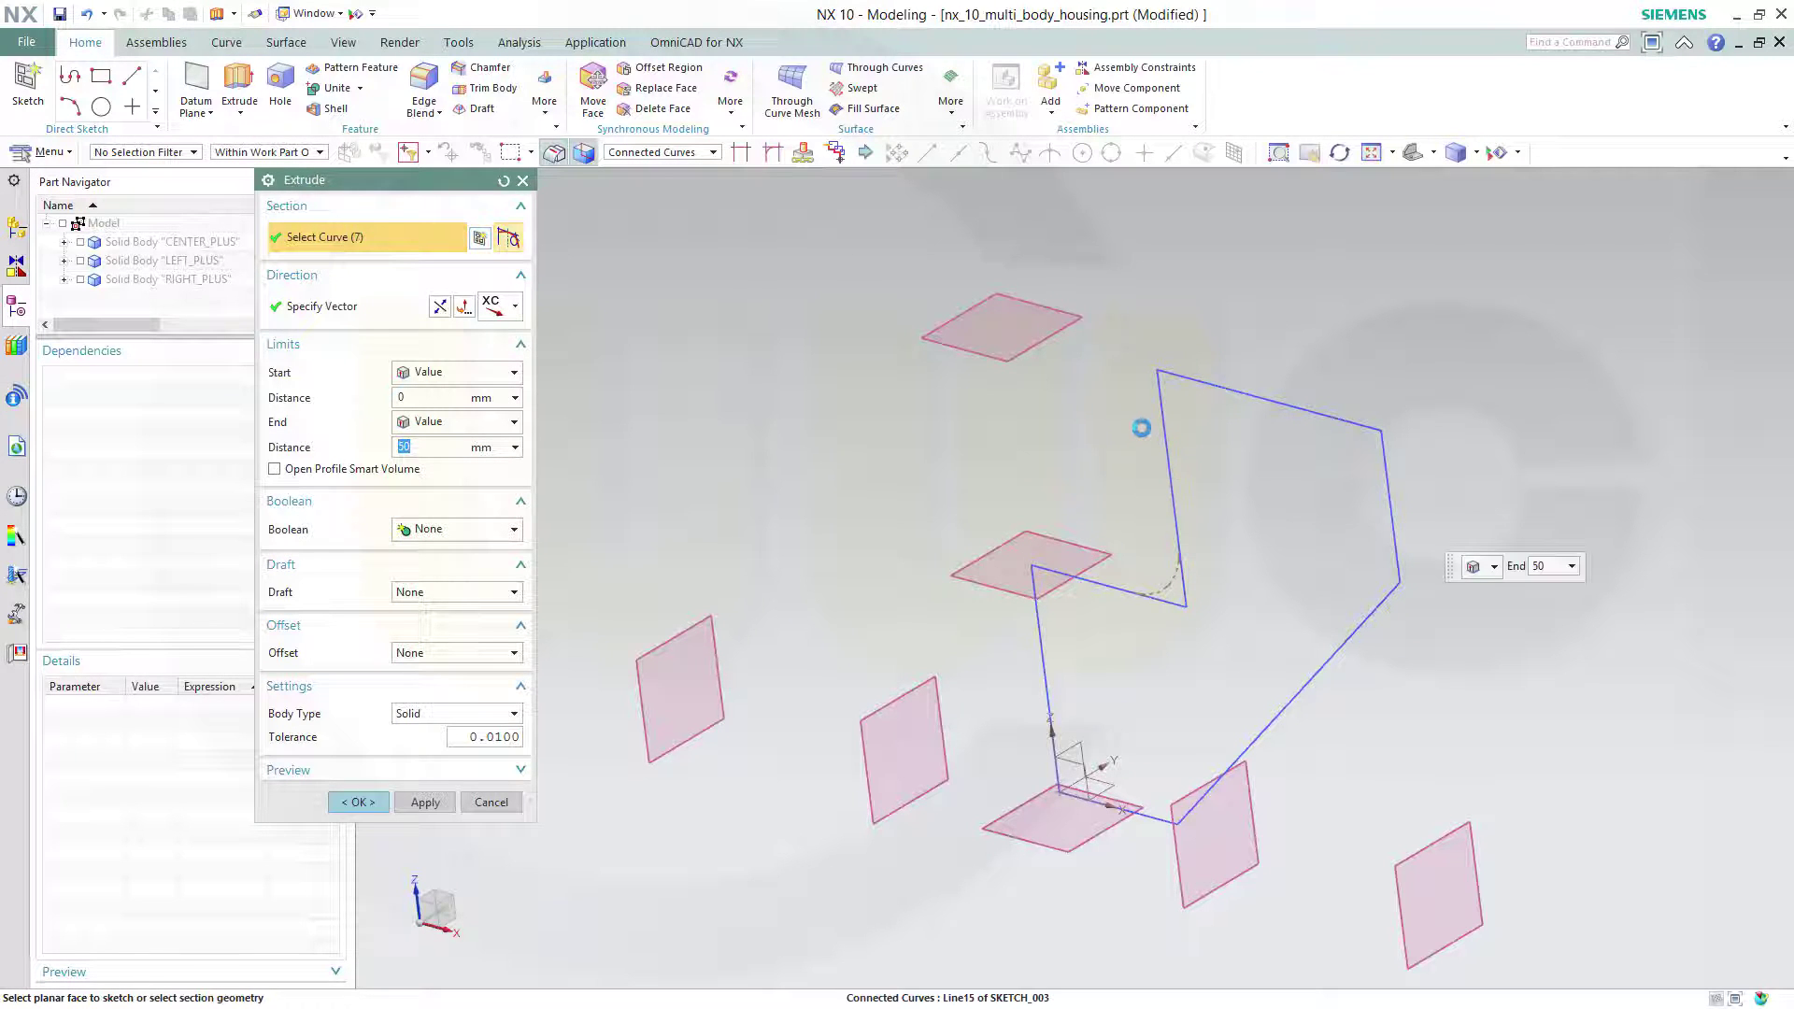
{"action": "left_click", "coordinate": [515, 311]}
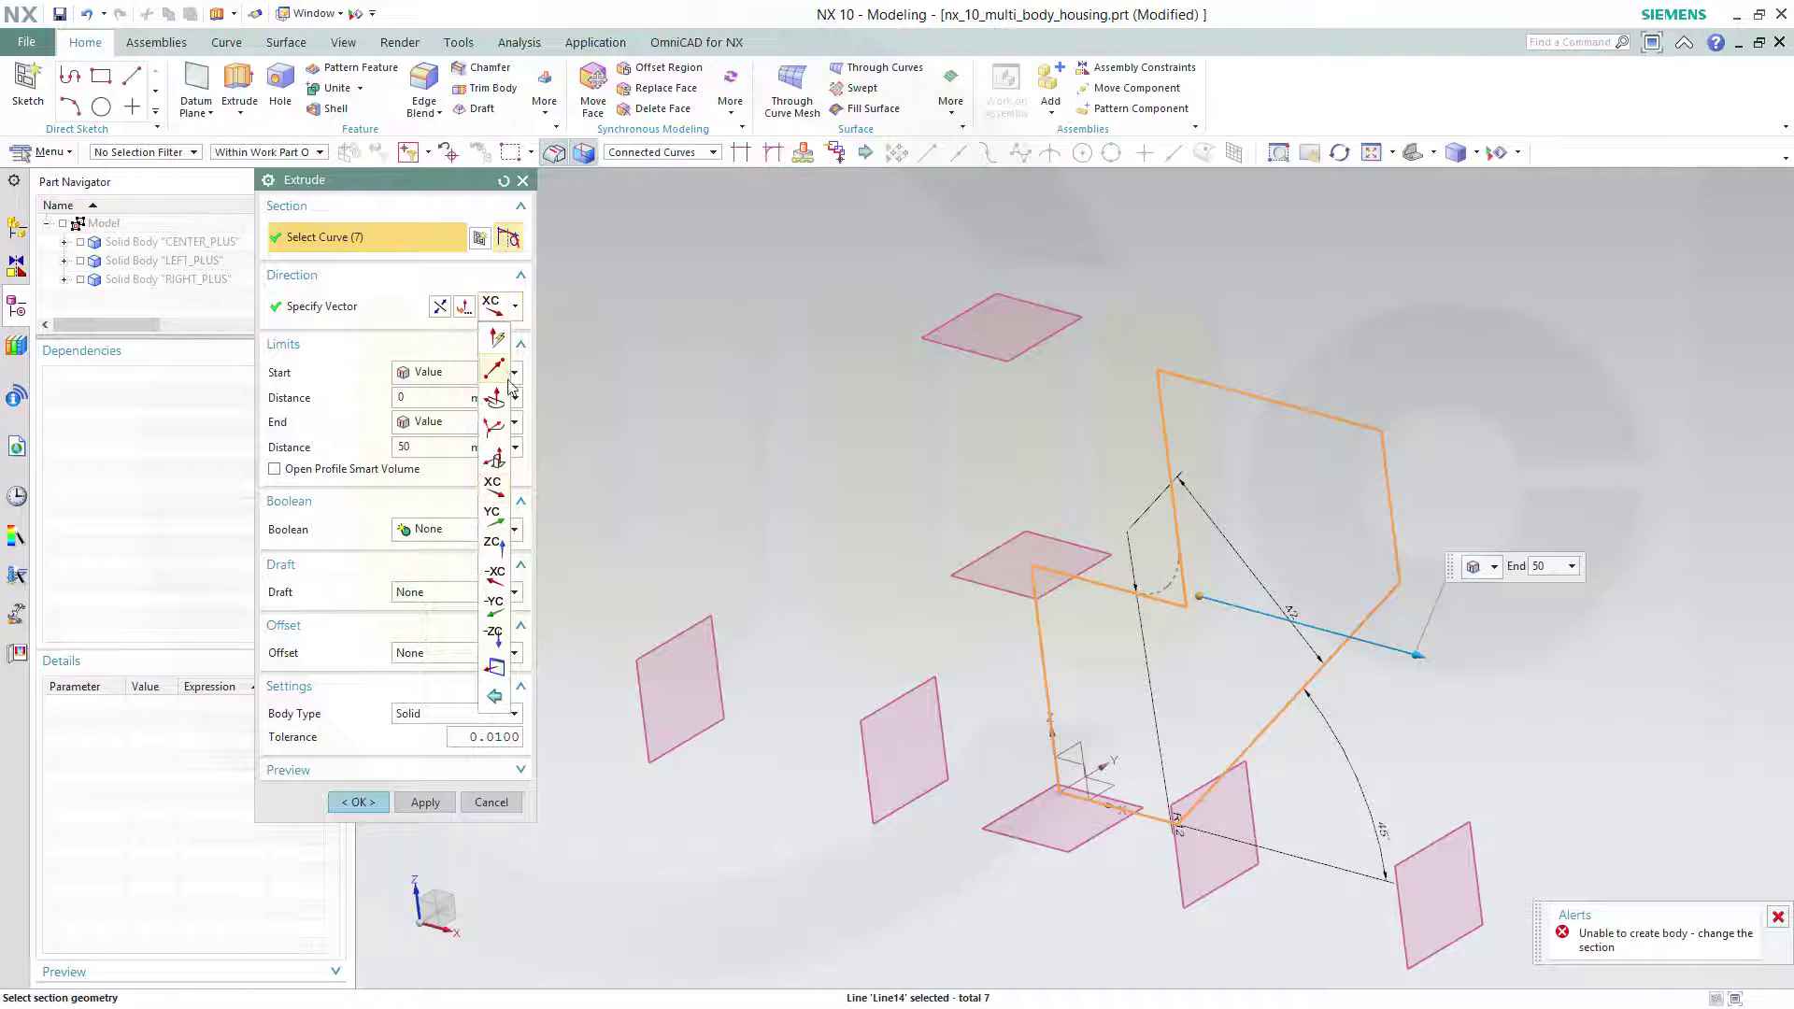
{"action": "left_click", "coordinate": [494, 514]}
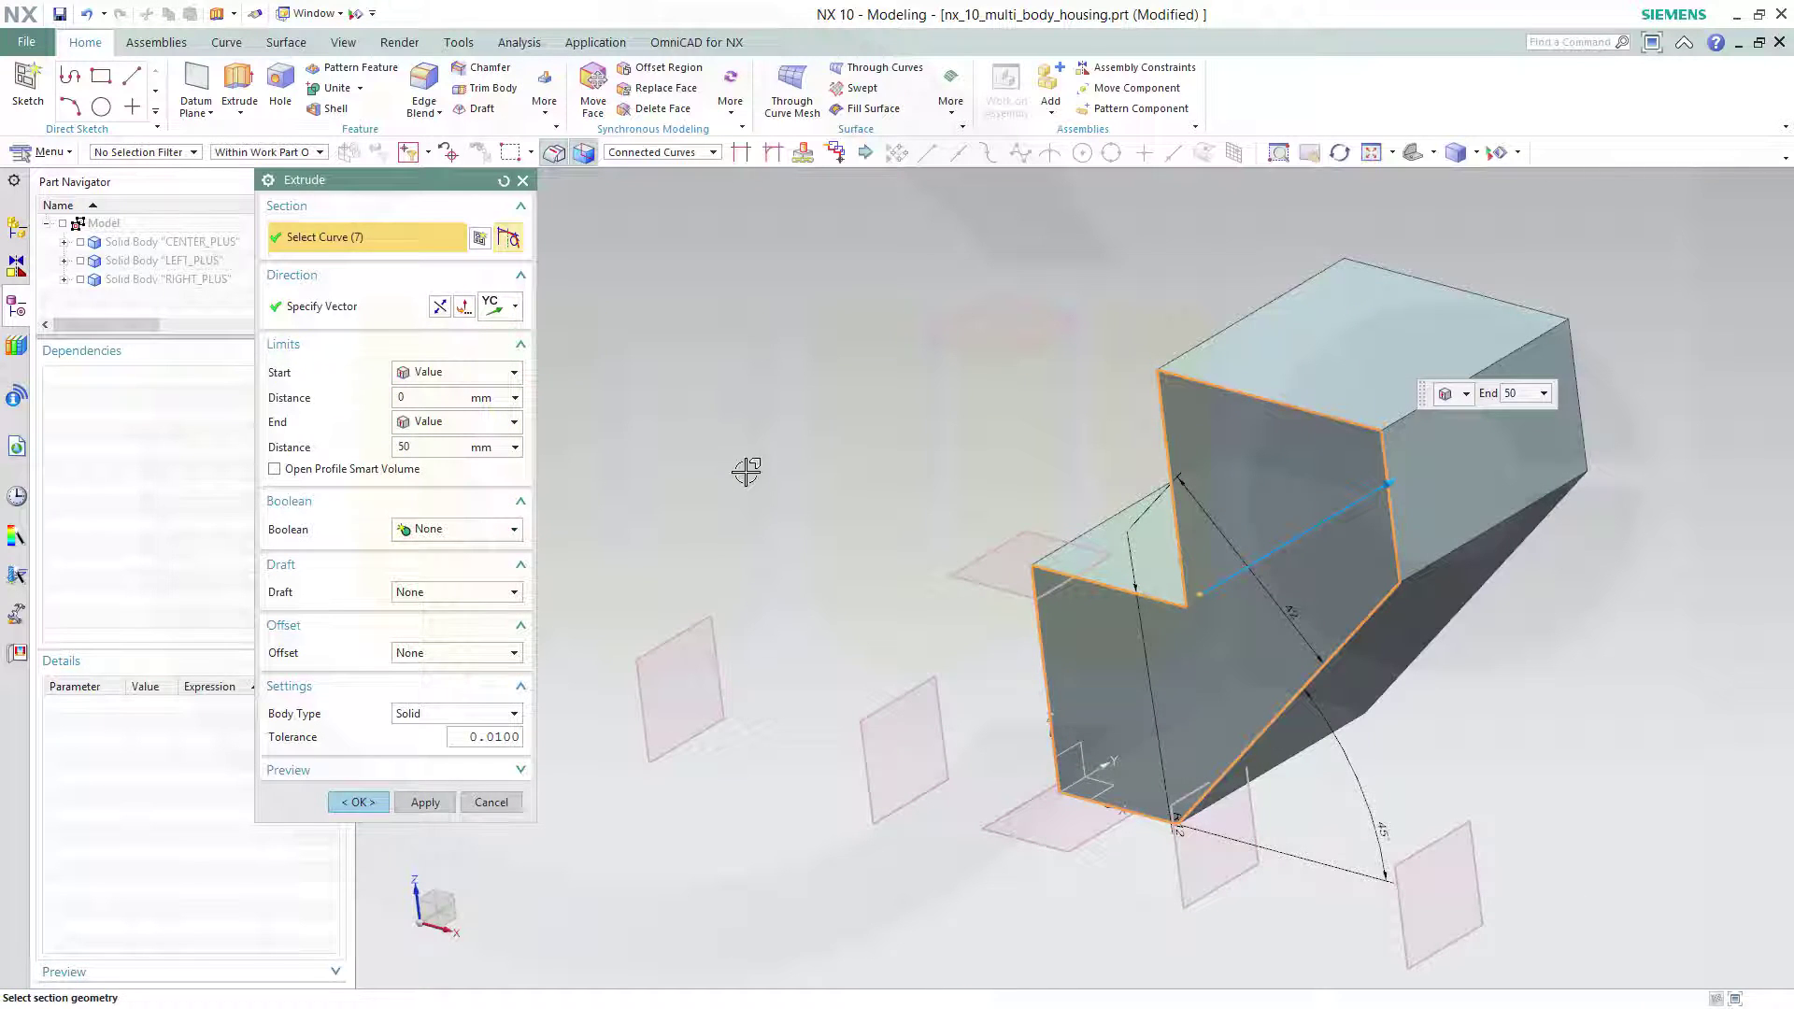
{"action": "left_click", "coordinate": [517, 373]}
{"action": "left_click", "coordinate": [538, 415]}
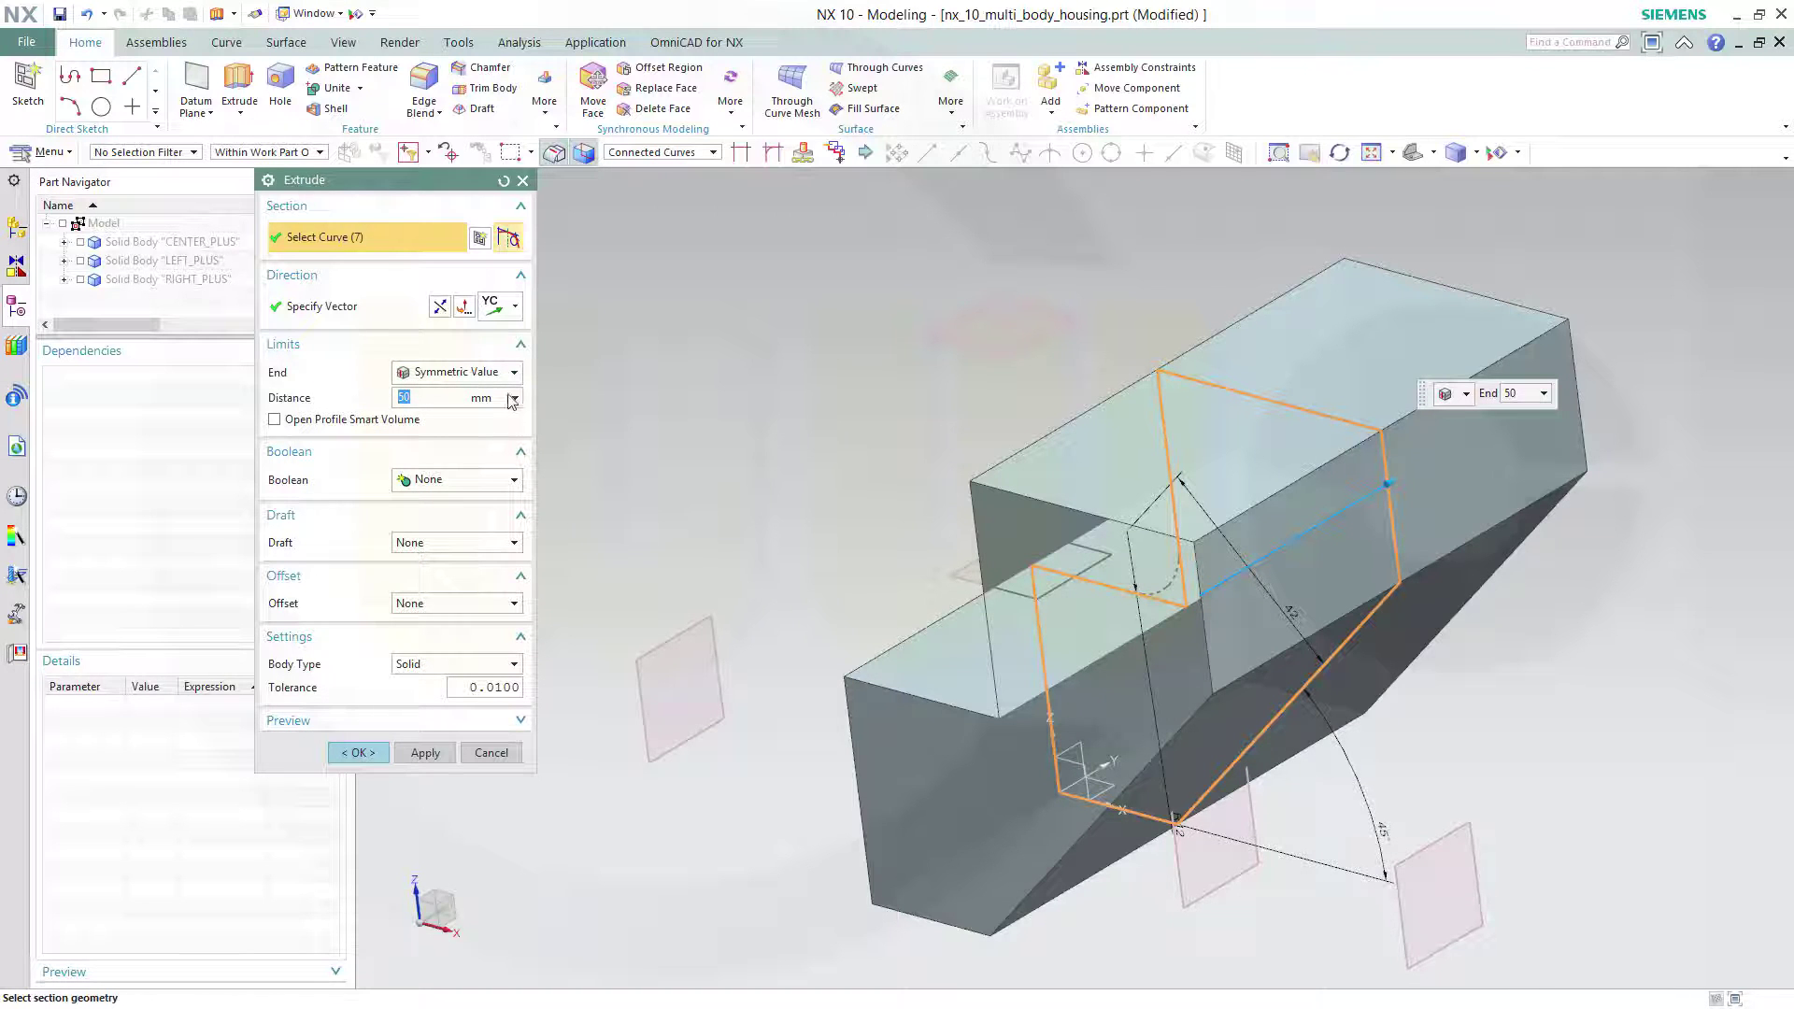
{"action": "type", "text": "25"}
{"action": "key", "text": "Tab"}
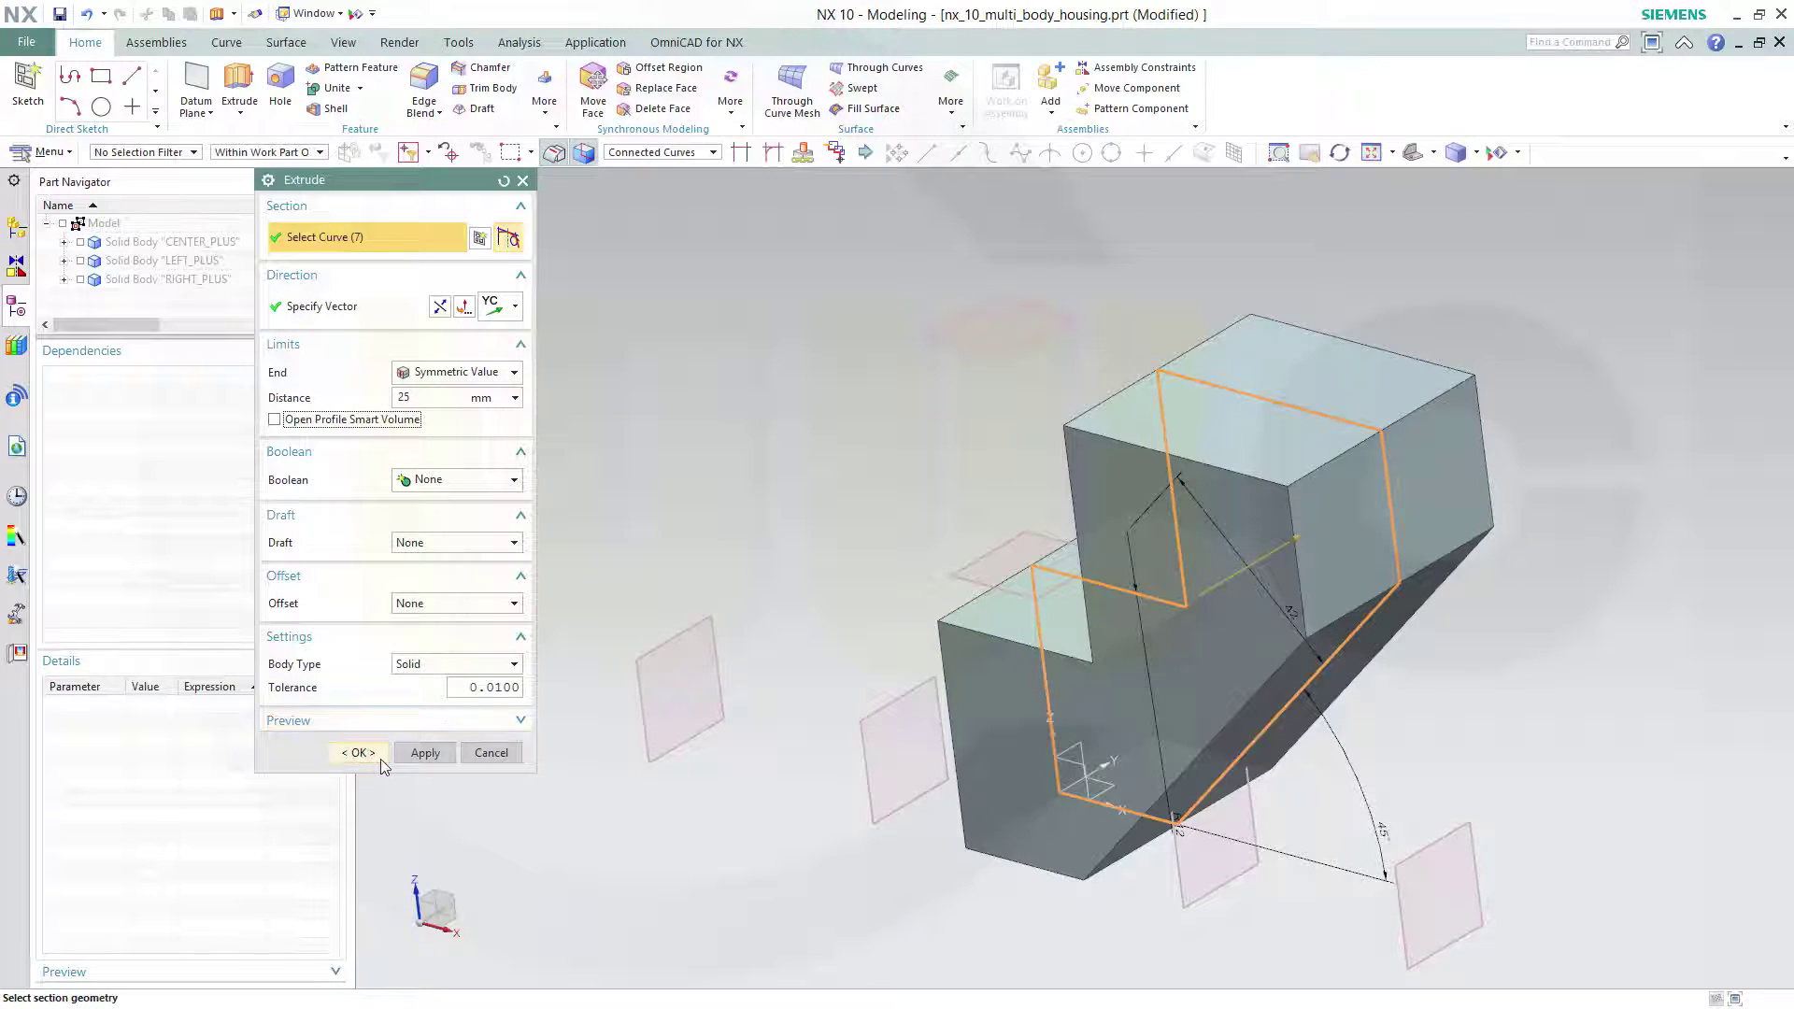
{"action": "left_click", "coordinate": [360, 754]}
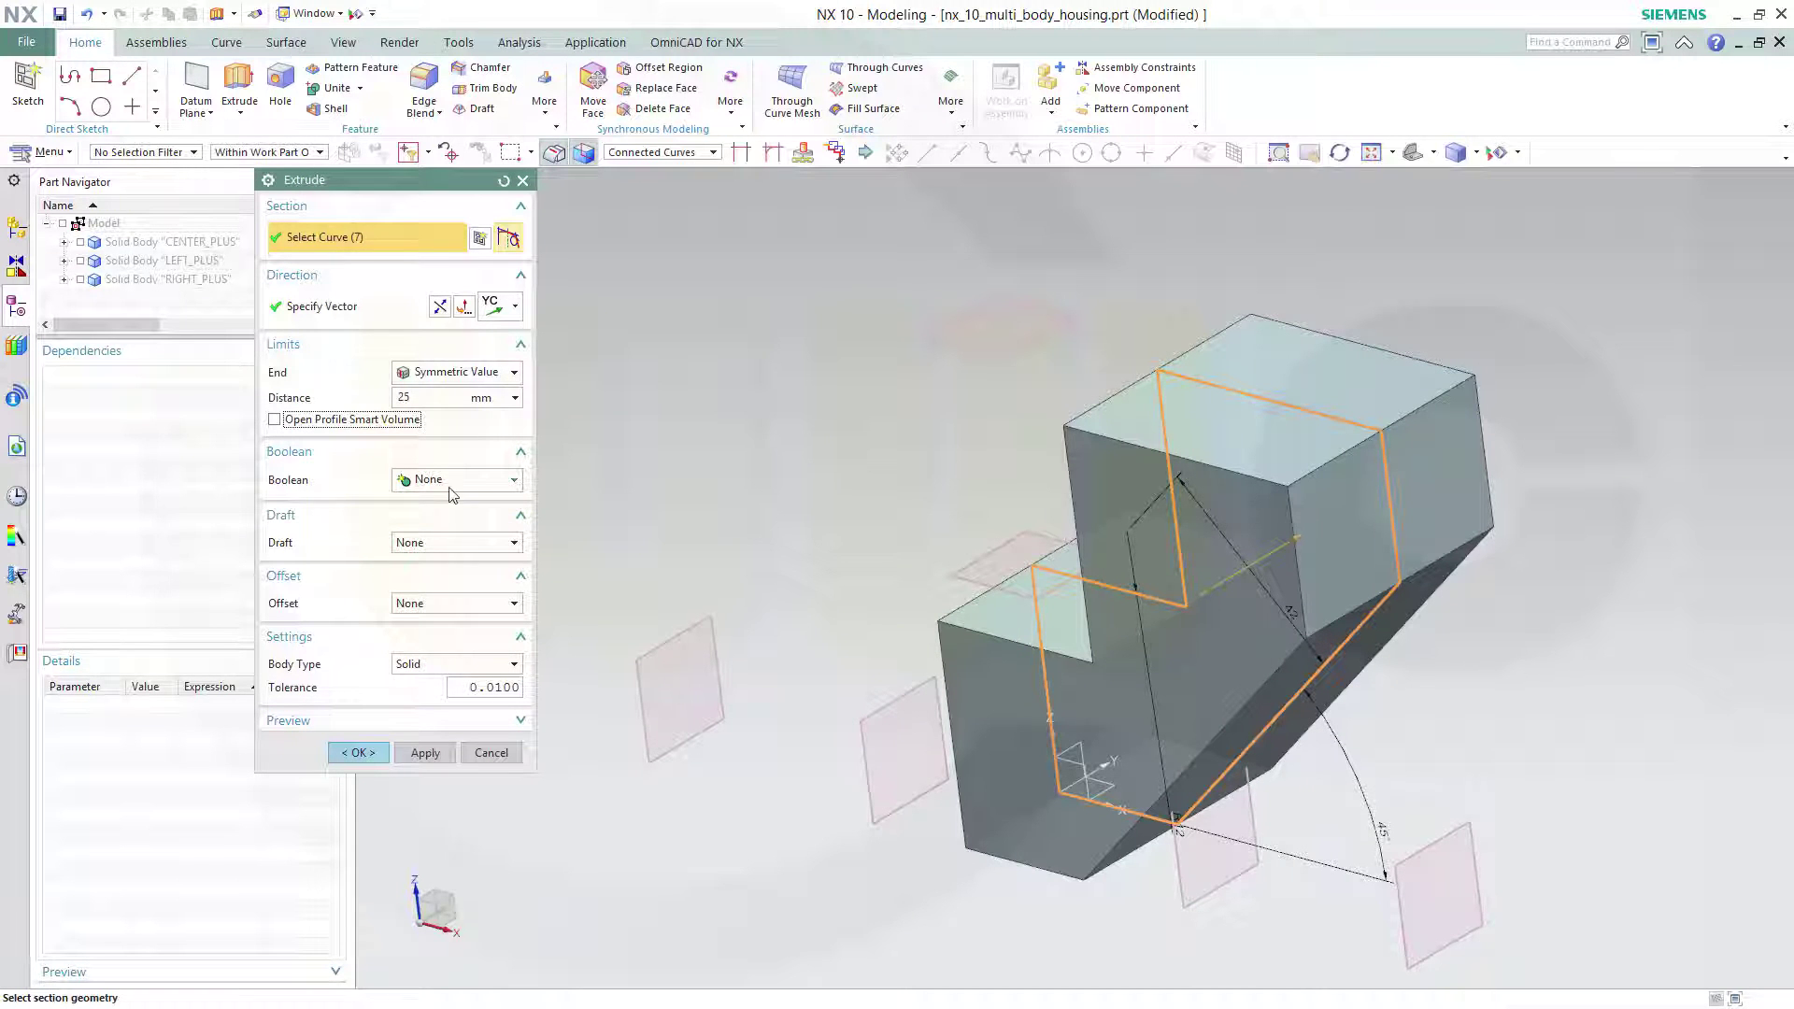
{"action": "left_click", "coordinate": [358, 753]}
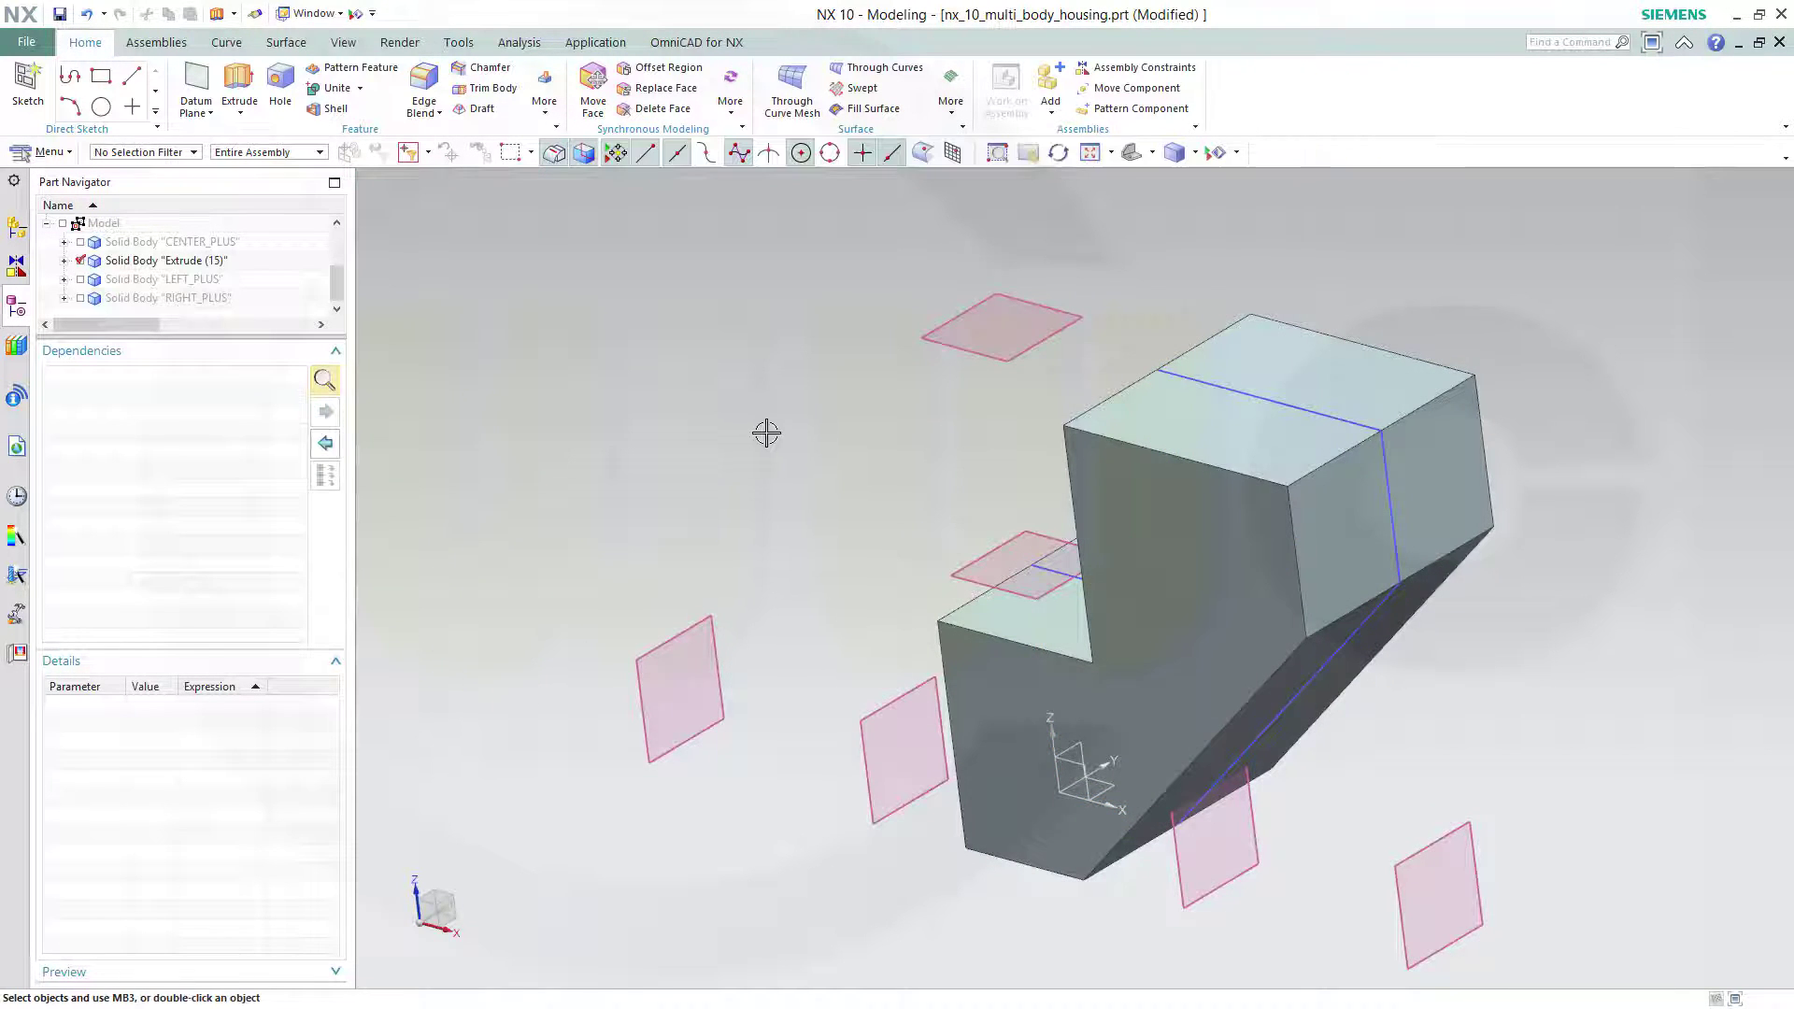
Step: Hide the sketch that belongs to the newly extruded stepped body
{"action": "middle_click_drag", "start_coordinate": [765, 429], "coordinate": [354, 309]}
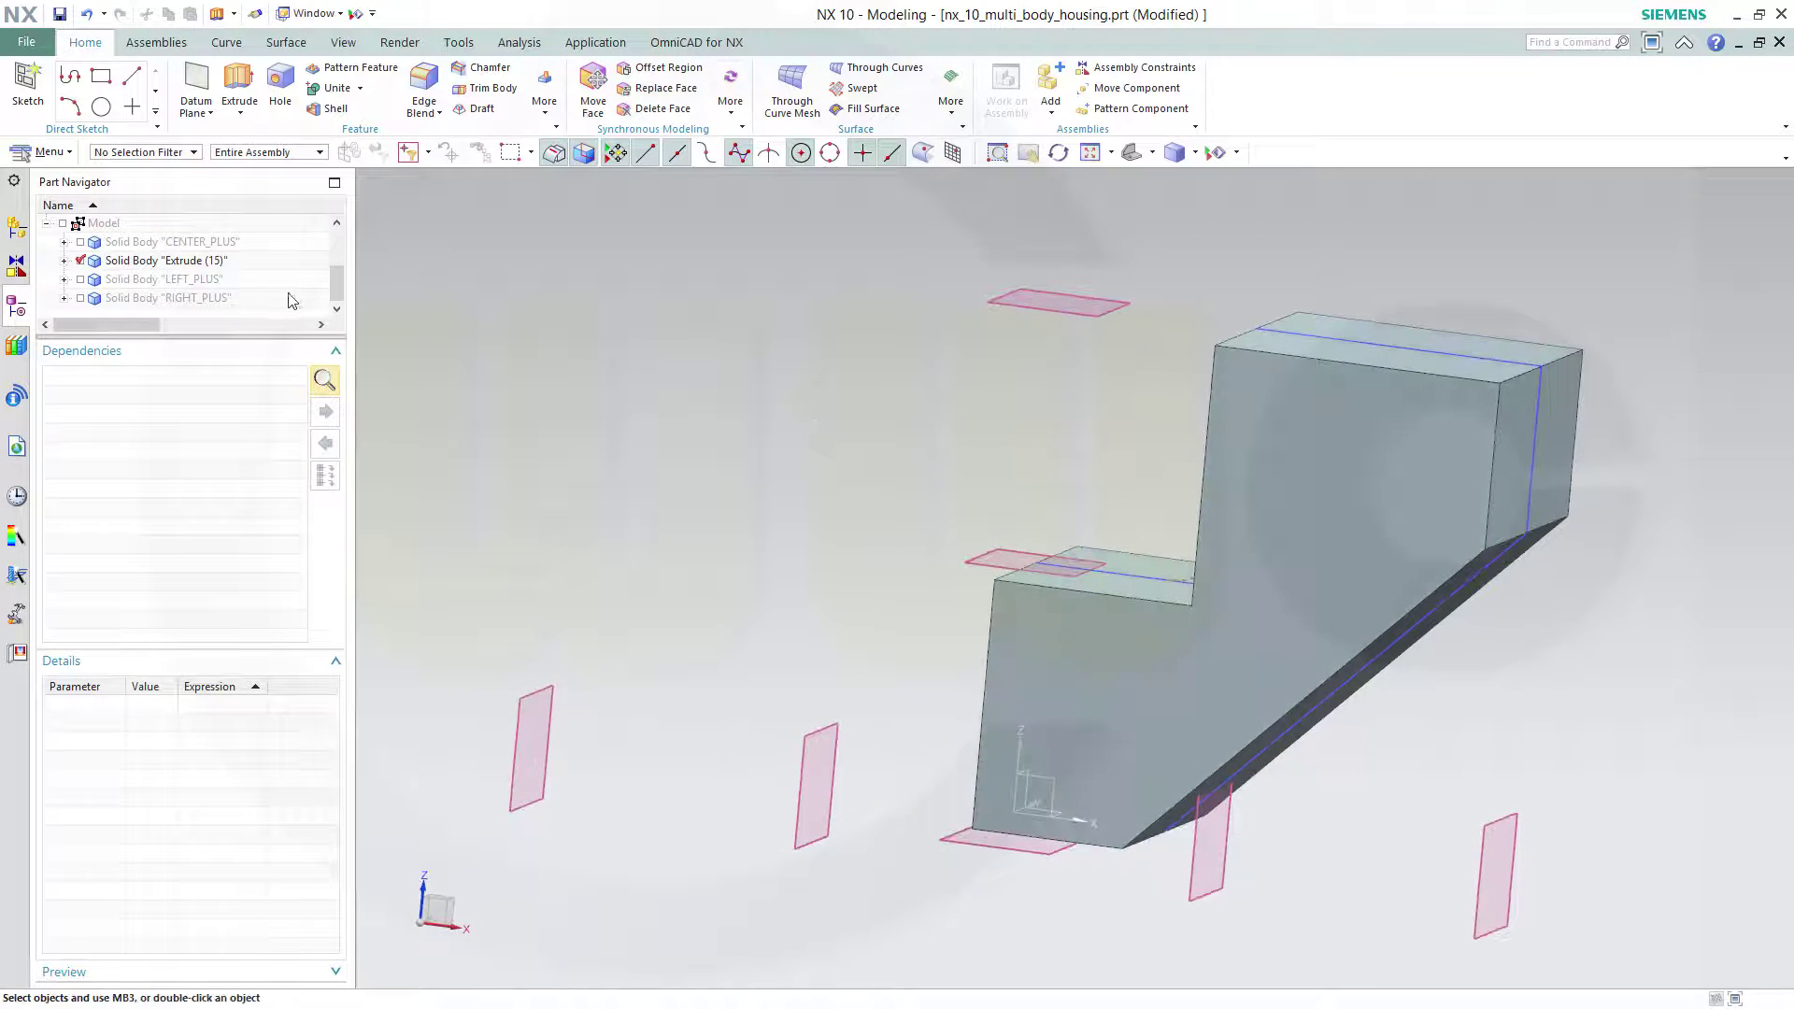
{"action": "left_click", "coordinate": [65, 261]}
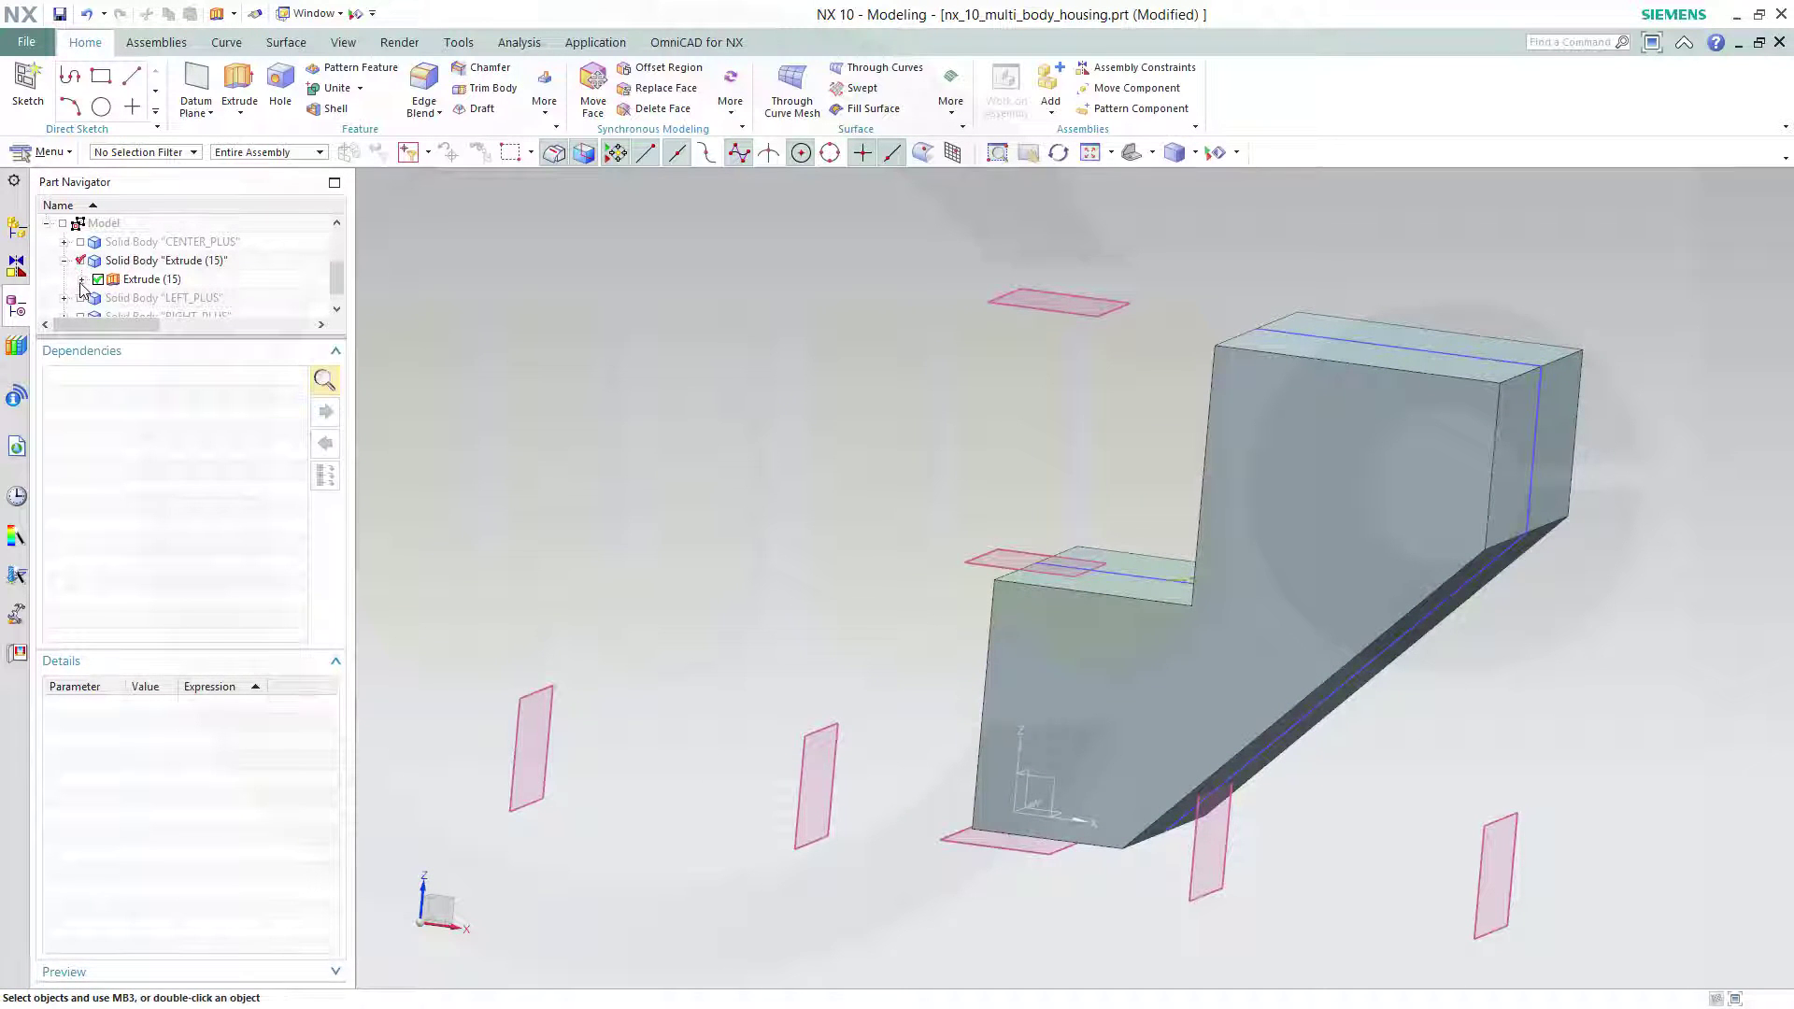
{"action": "left_click", "coordinate": [82, 279]}
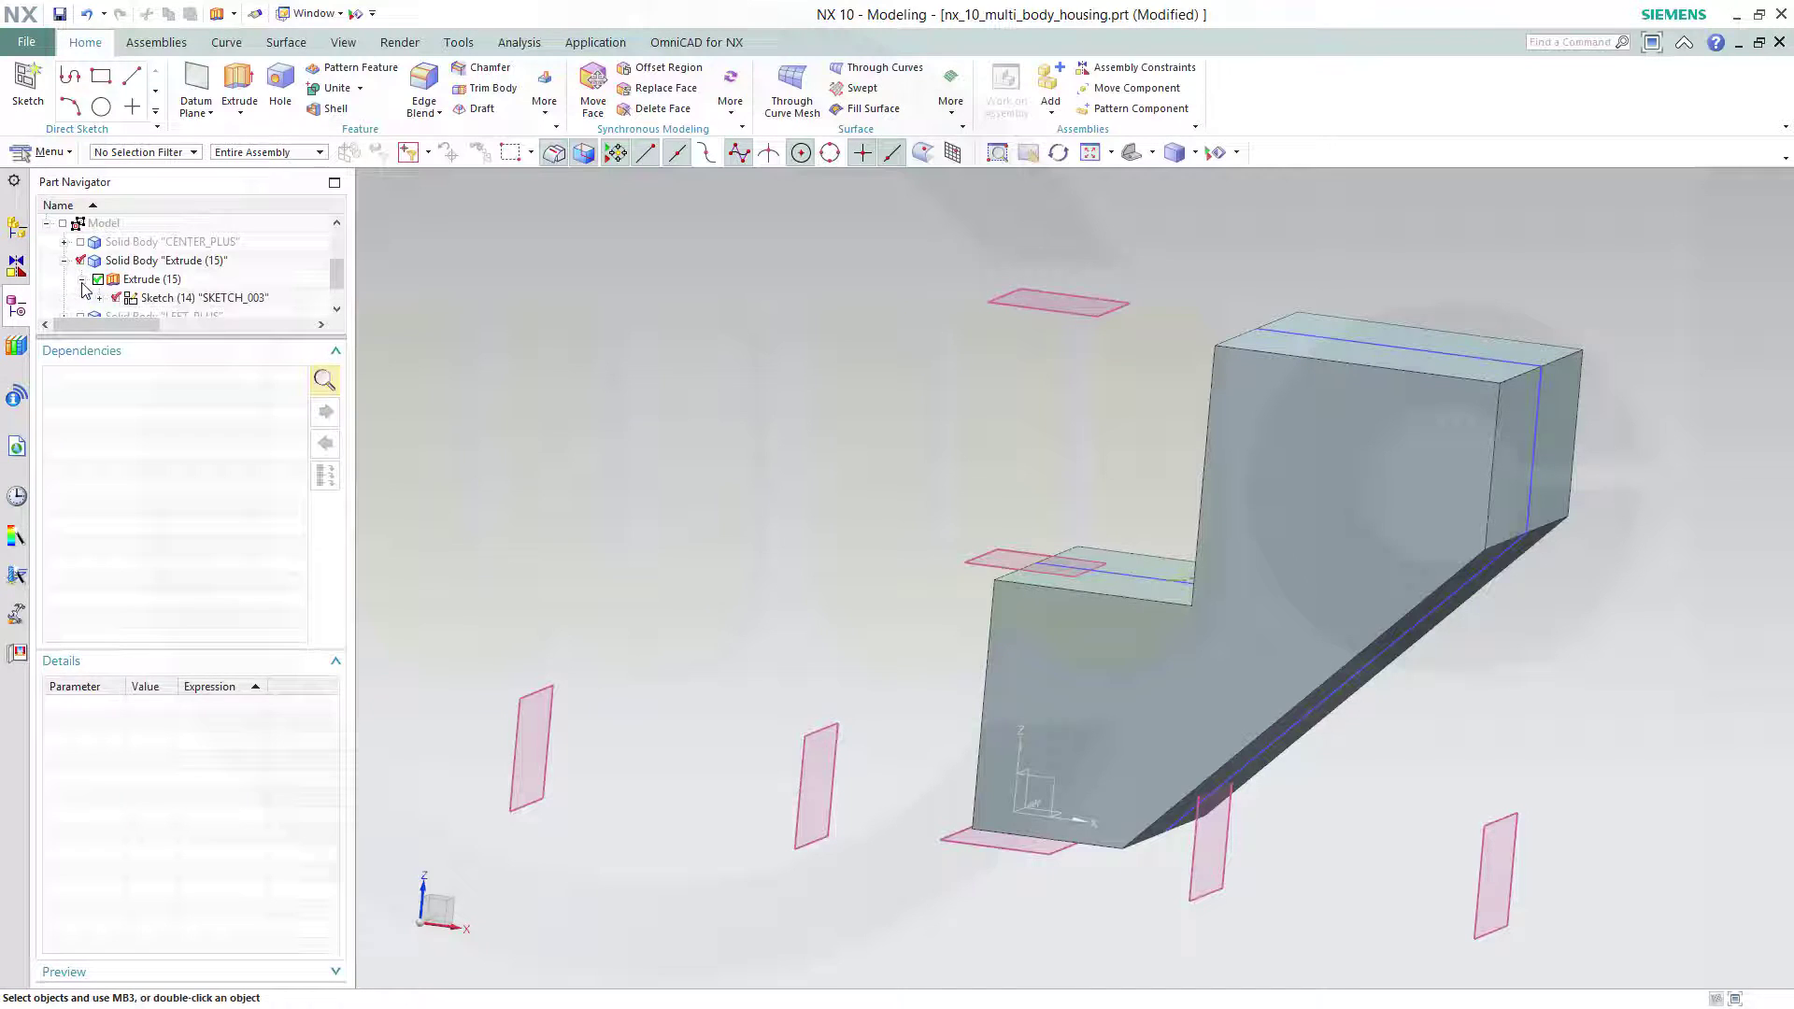
{"action": "right_click", "coordinate": [141, 300]}
{"action": "key", "text": "Escape"}
{"action": "scroll", "coordinate": [1538, 452], "scroll_direction": "up", "scroll_amount": 3}
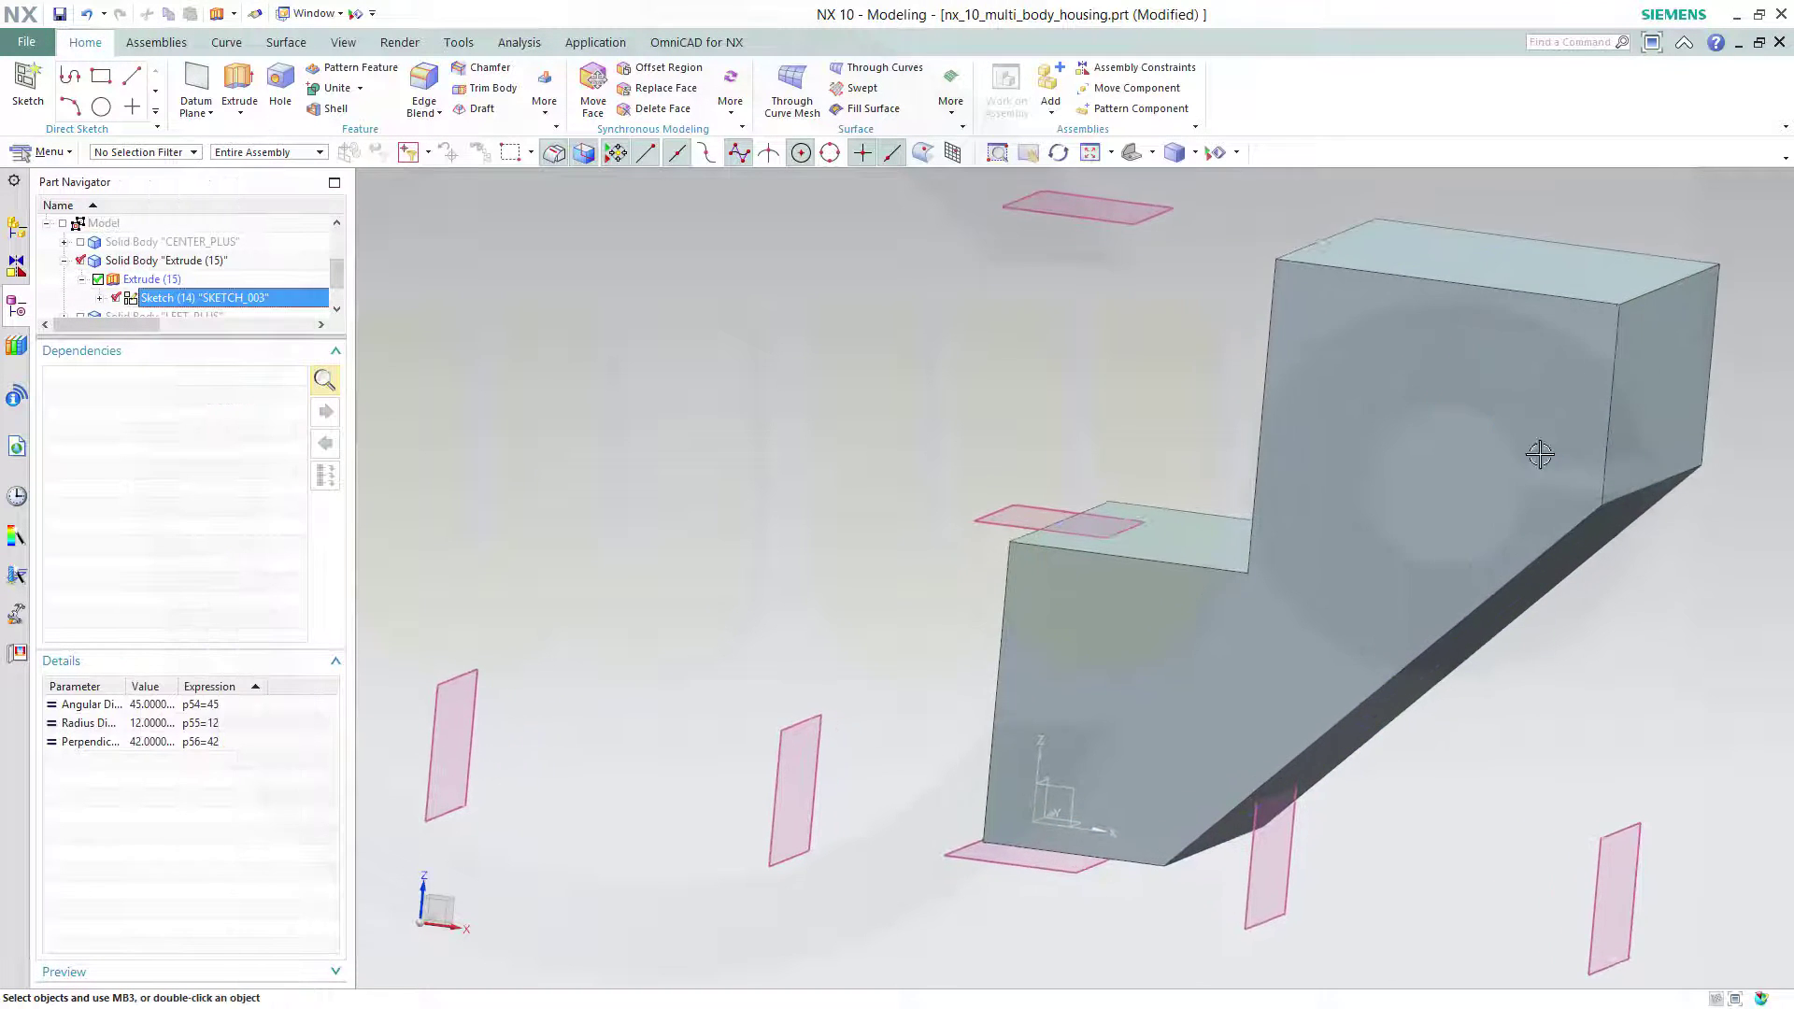
{"action": "scroll", "coordinate": [1715, 505], "scroll_direction": "down", "scroll_amount": 3}
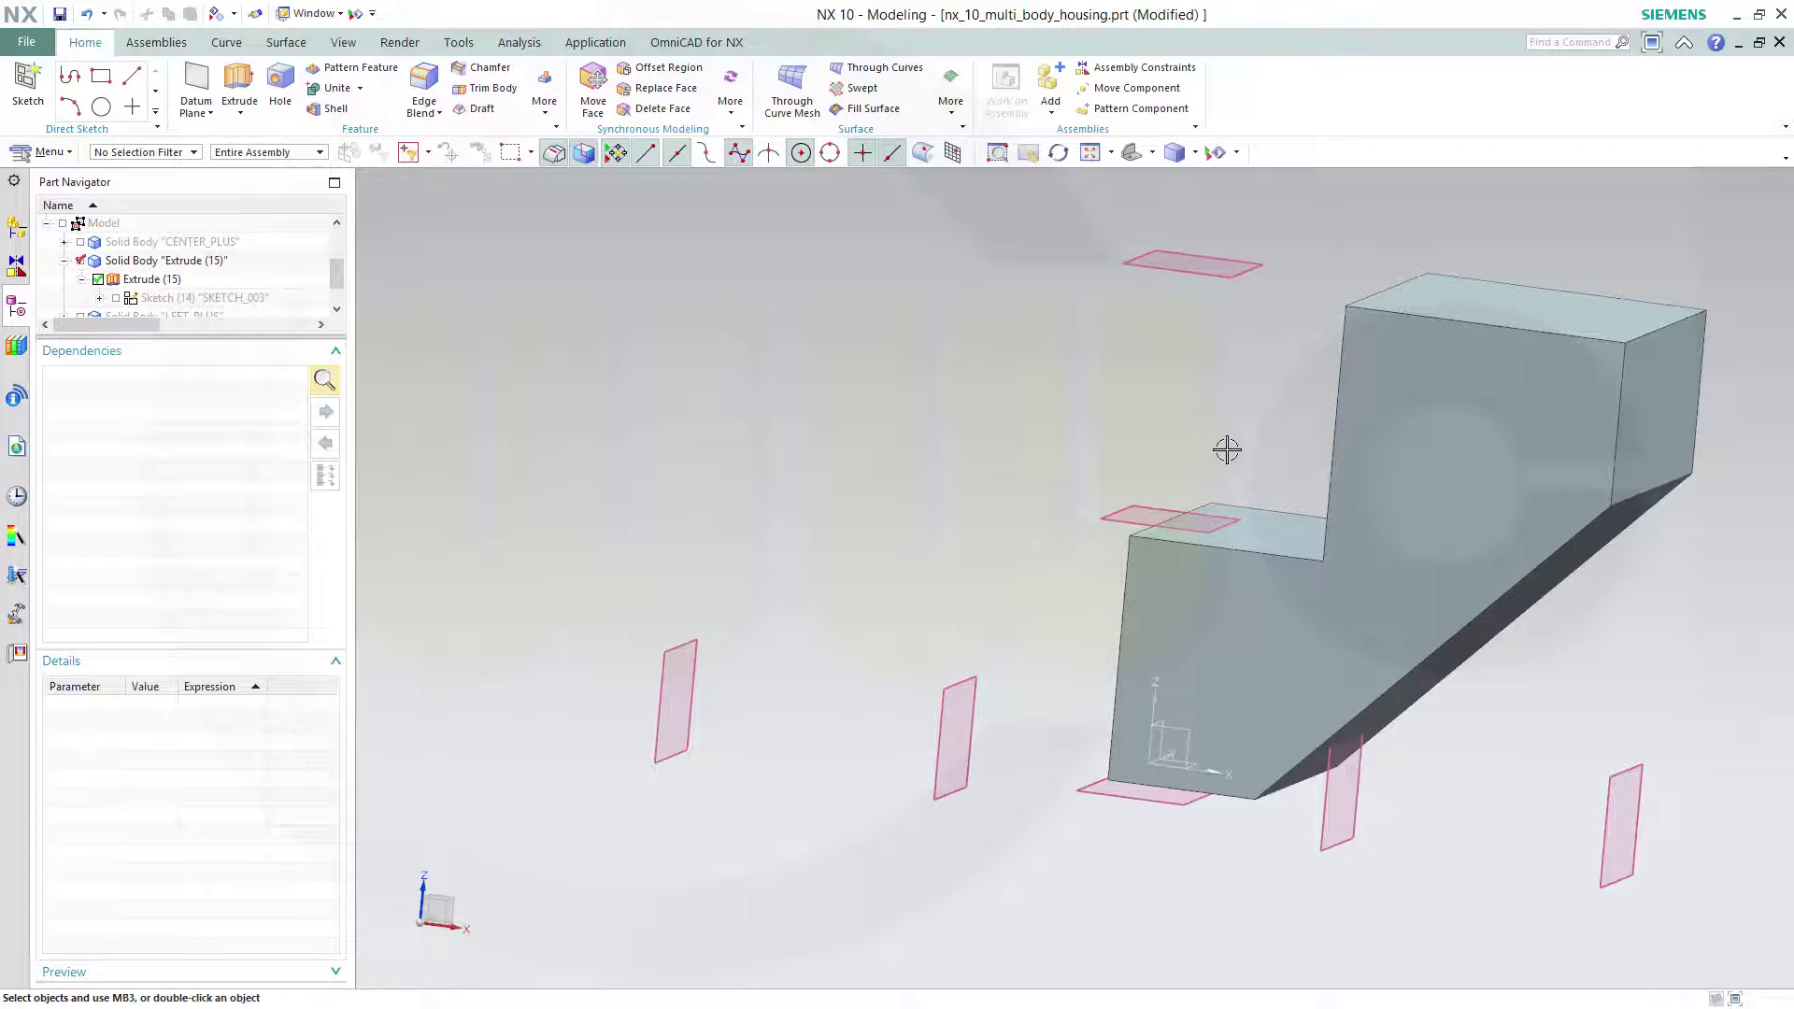
Step: Mirror the stepped extrude feature about the YZ plane of the datum coordinate system using Mirror Feature
{"action": "middle_click_drag", "start_coordinate": [1228, 451], "coordinate": [1274, 440]}
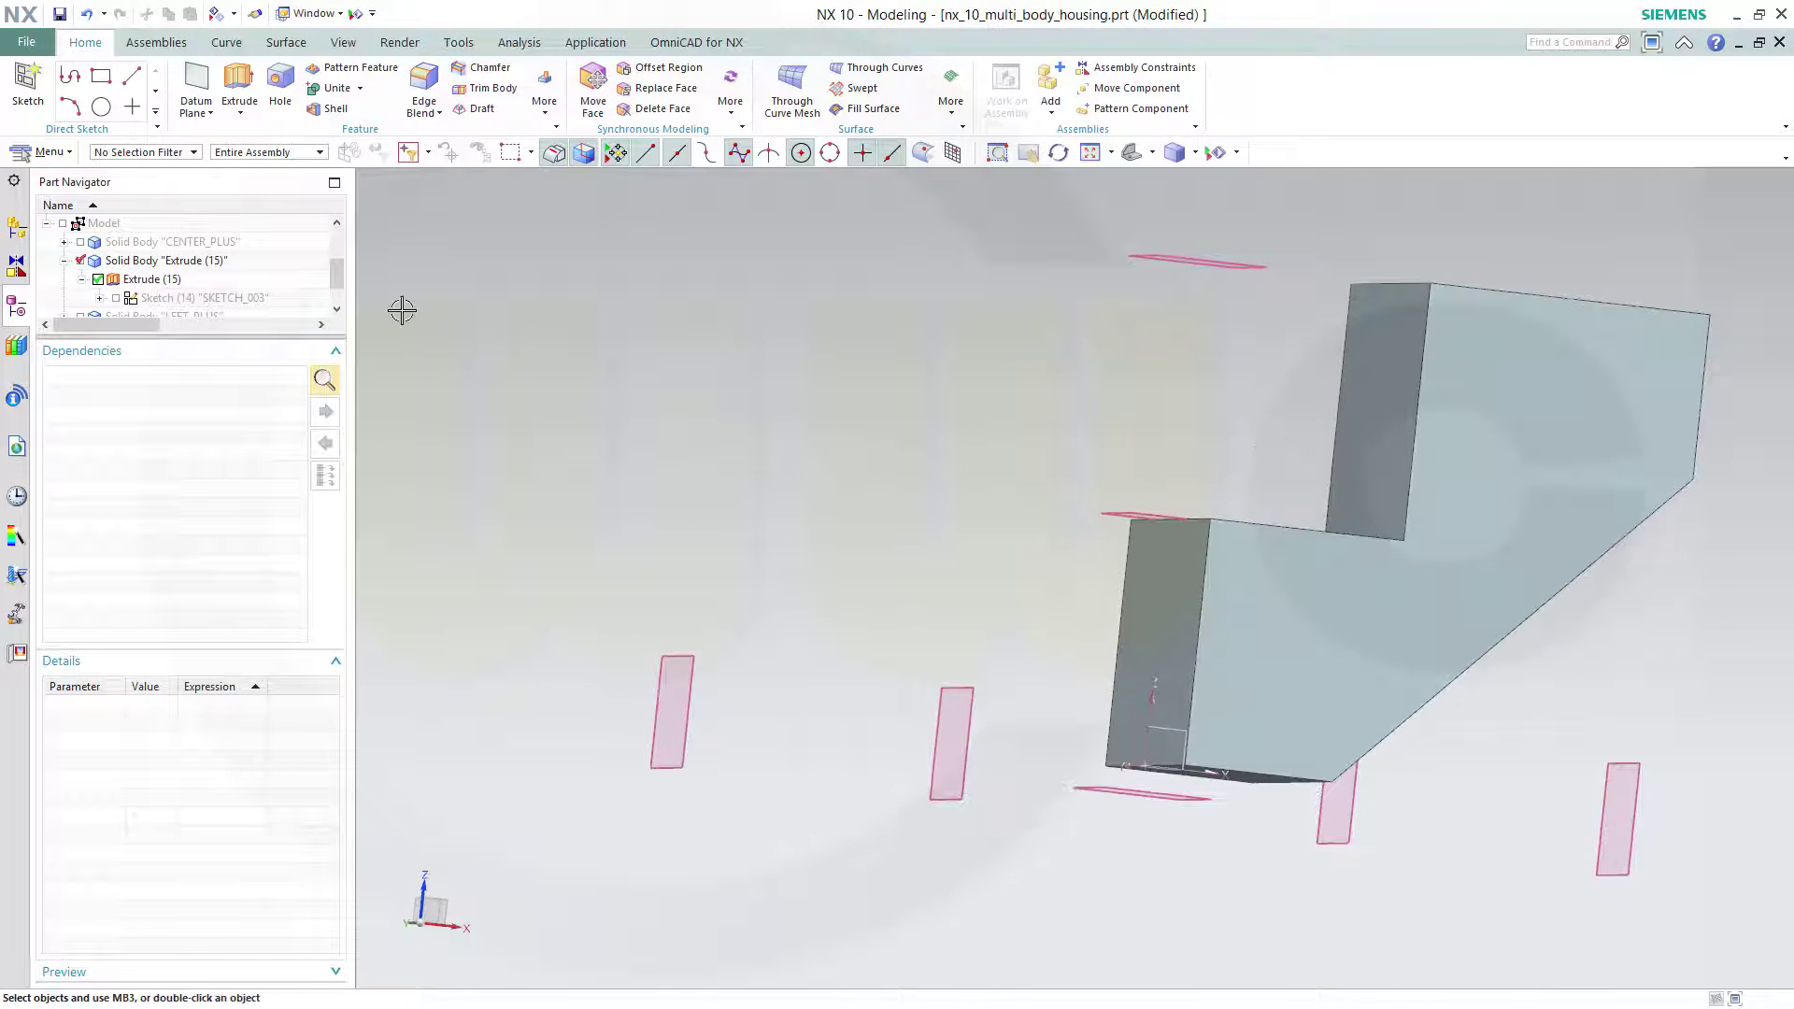
{"action": "scroll", "coordinate": [340, 282], "scroll_direction": "down", "scroll_amount": 2}
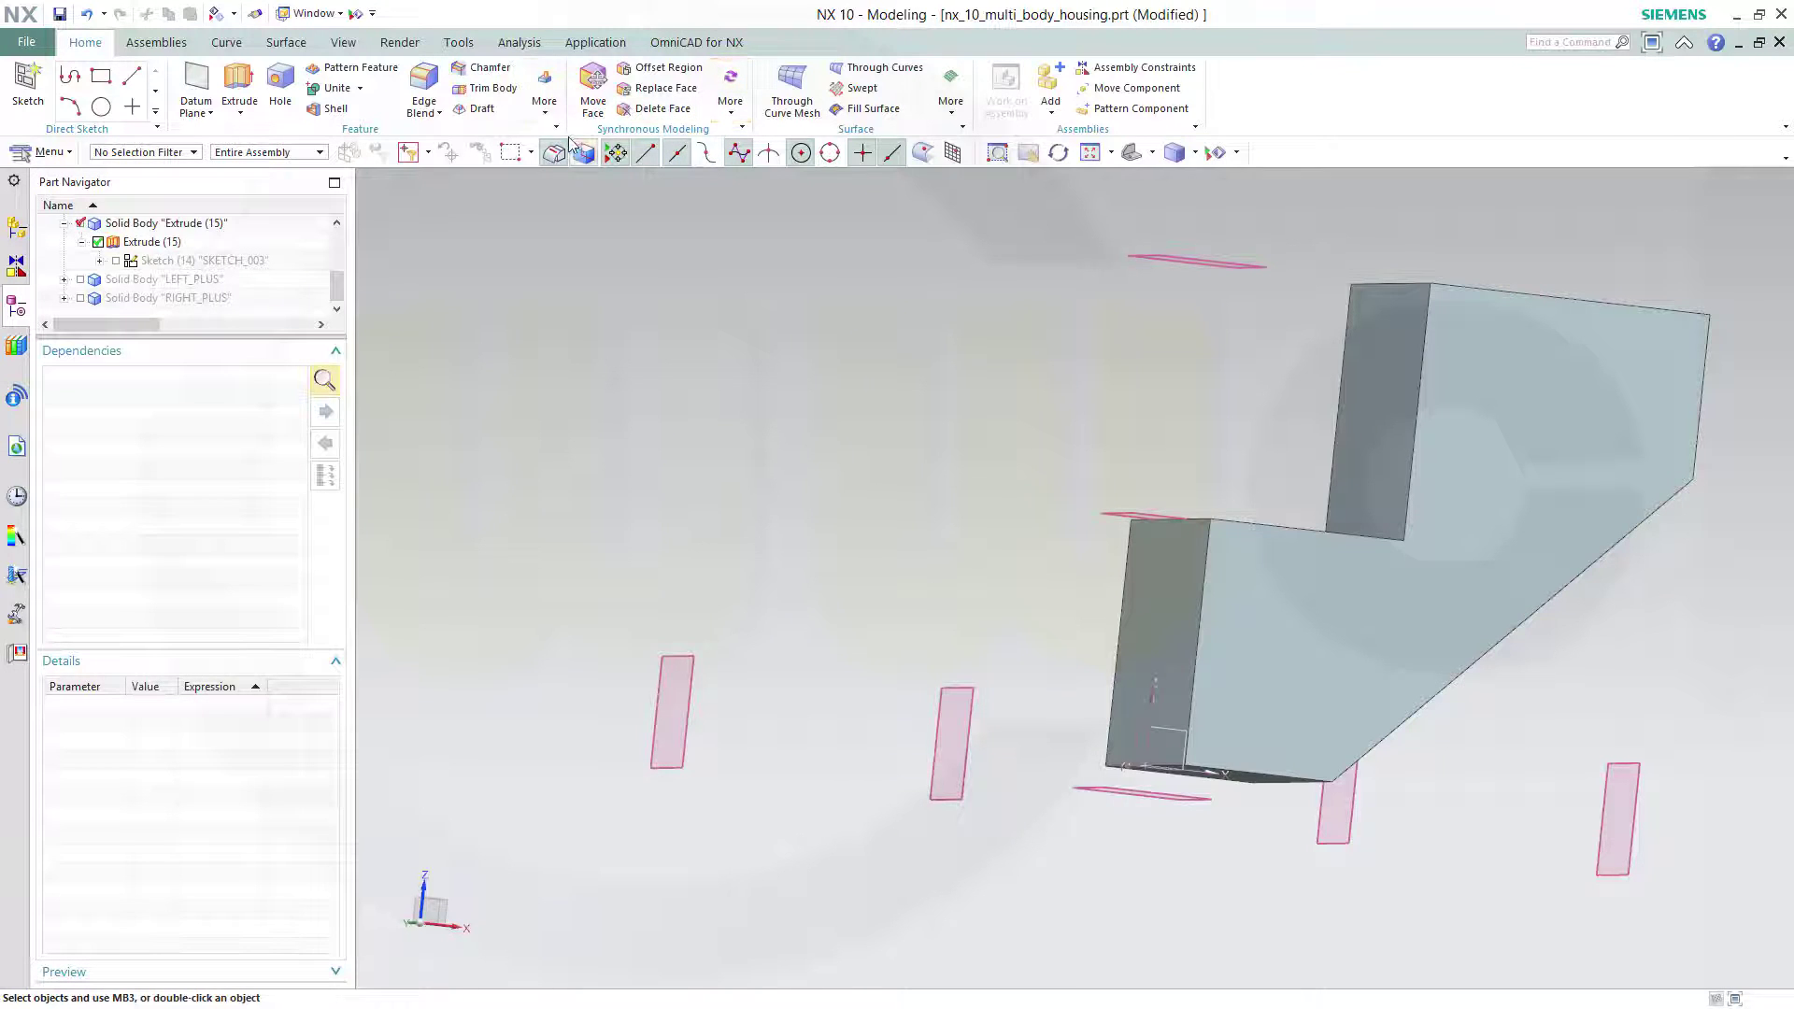
{"action": "left_click", "coordinate": [551, 114]}
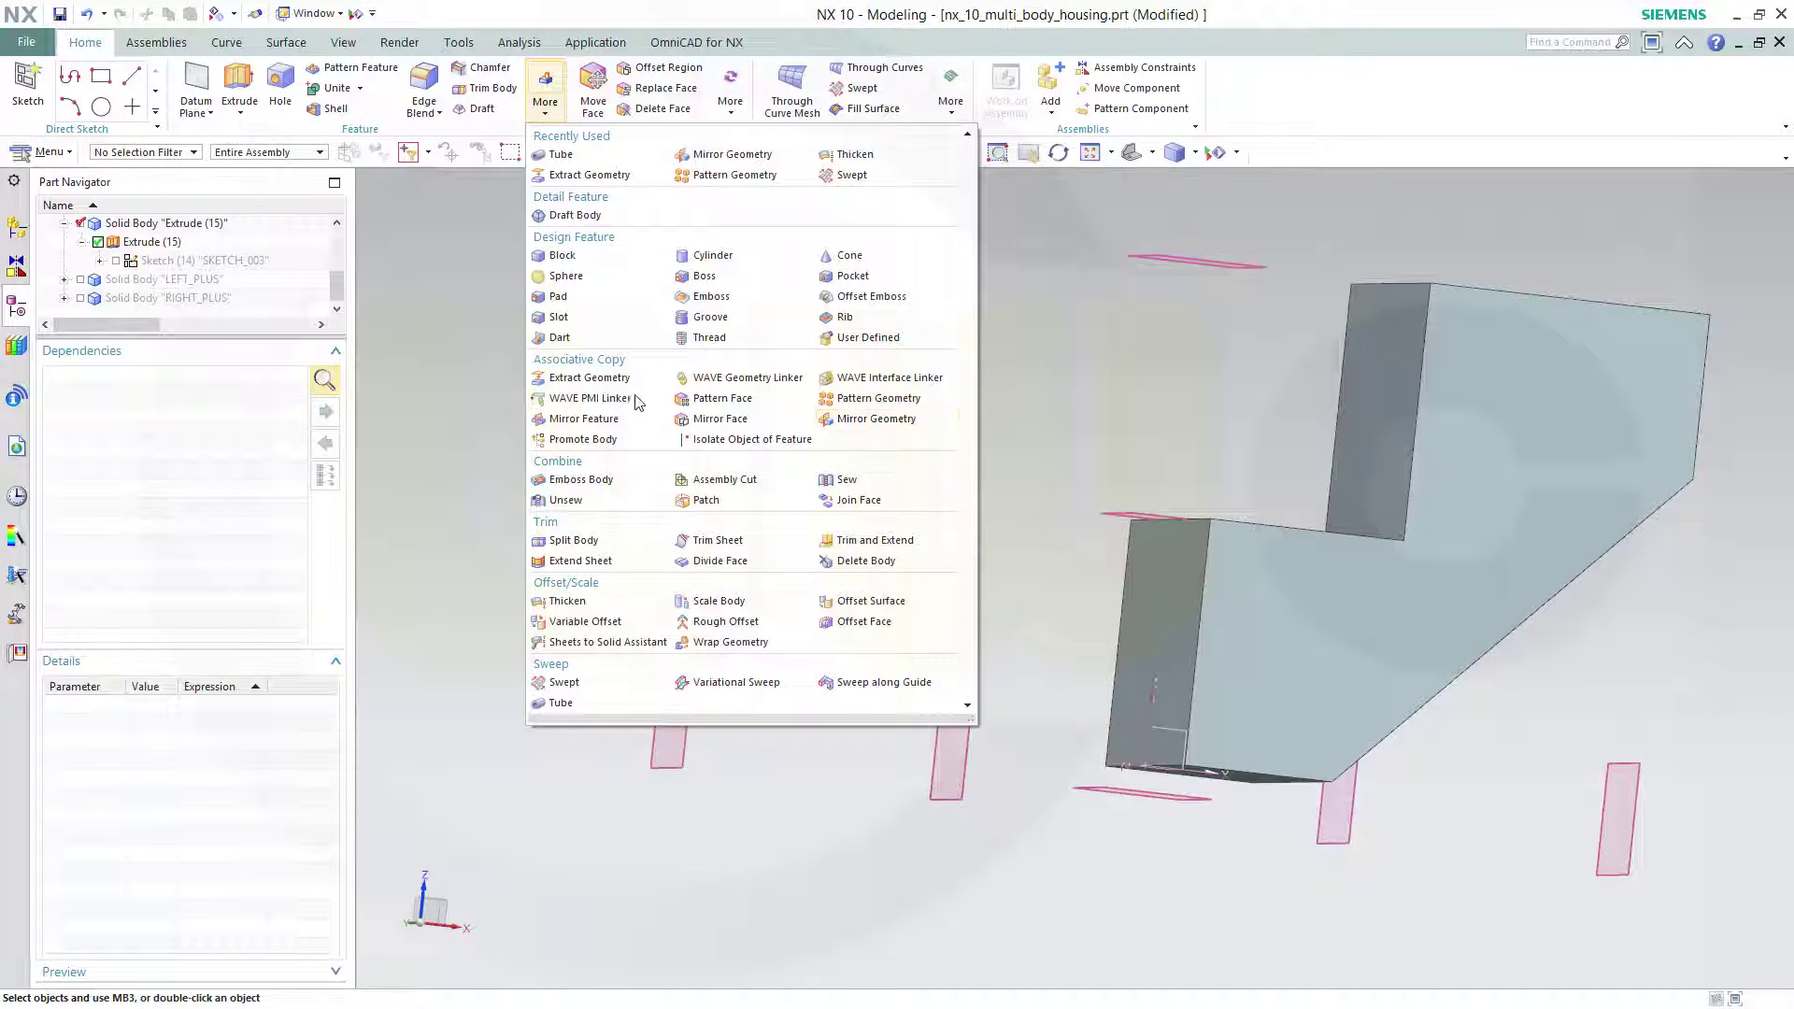
{"action": "left_click", "coordinate": [571, 419]}
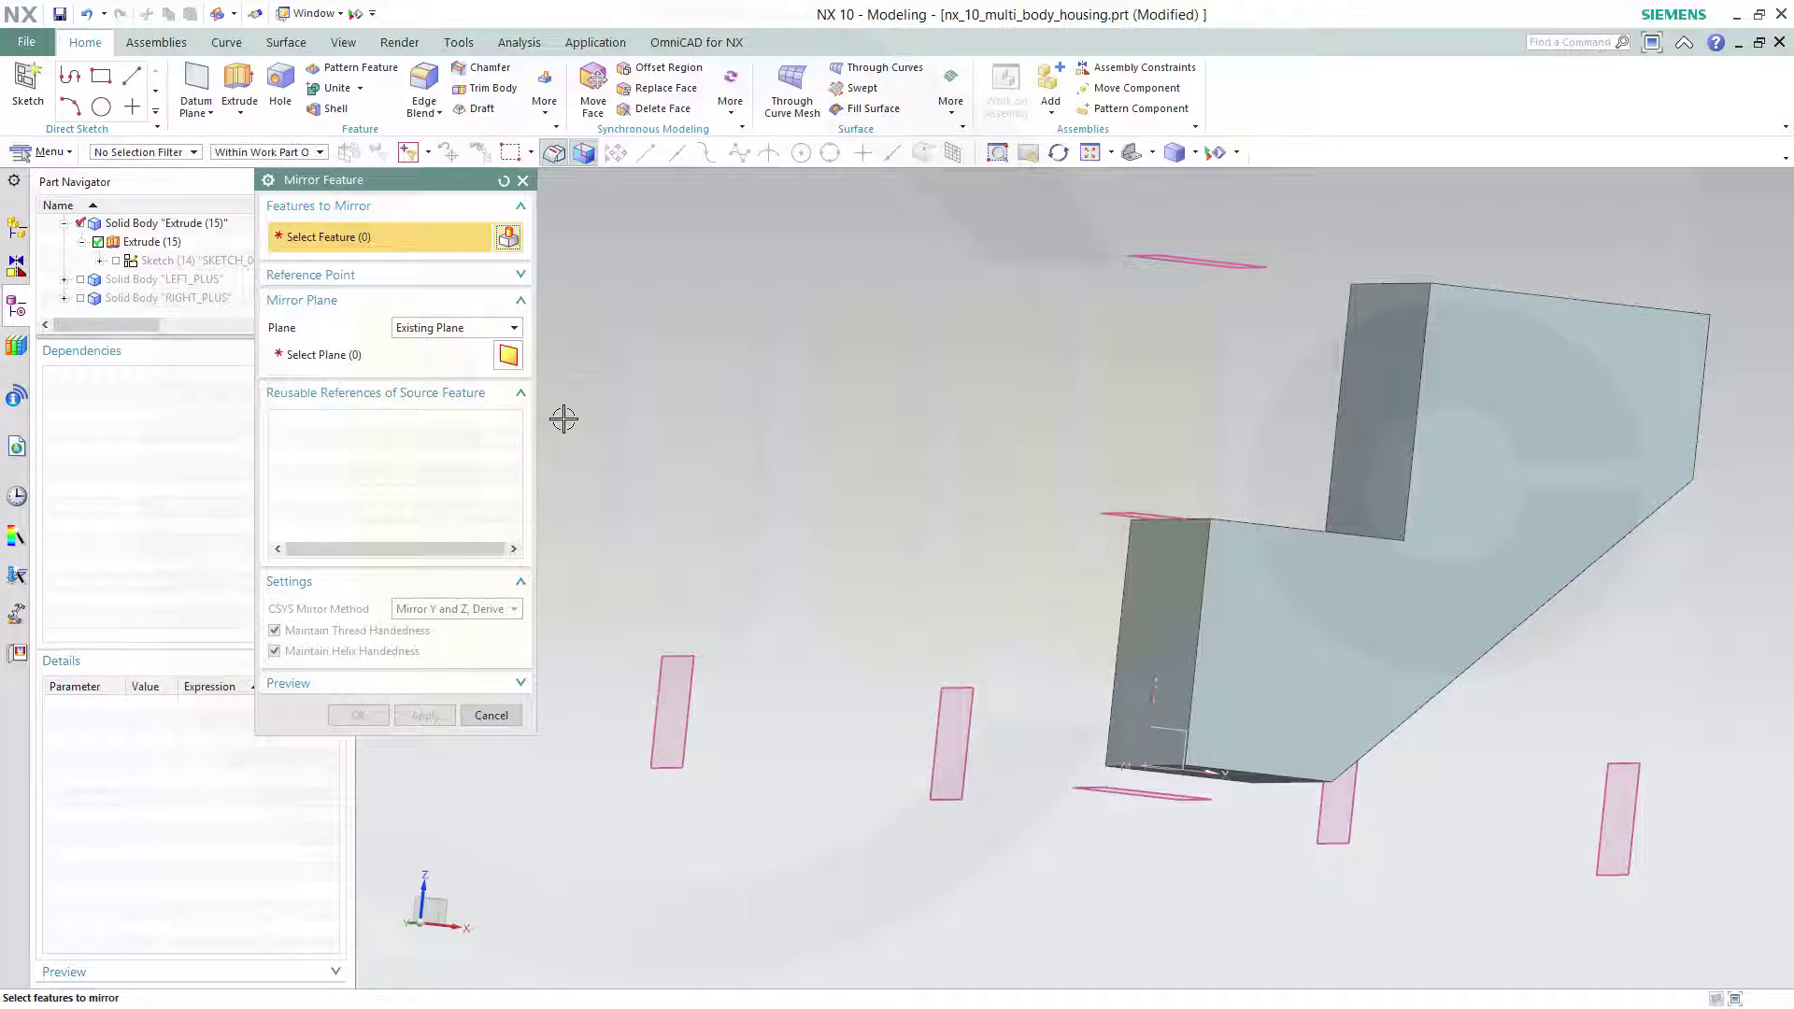
{"action": "left_click", "coordinate": [149, 242]}
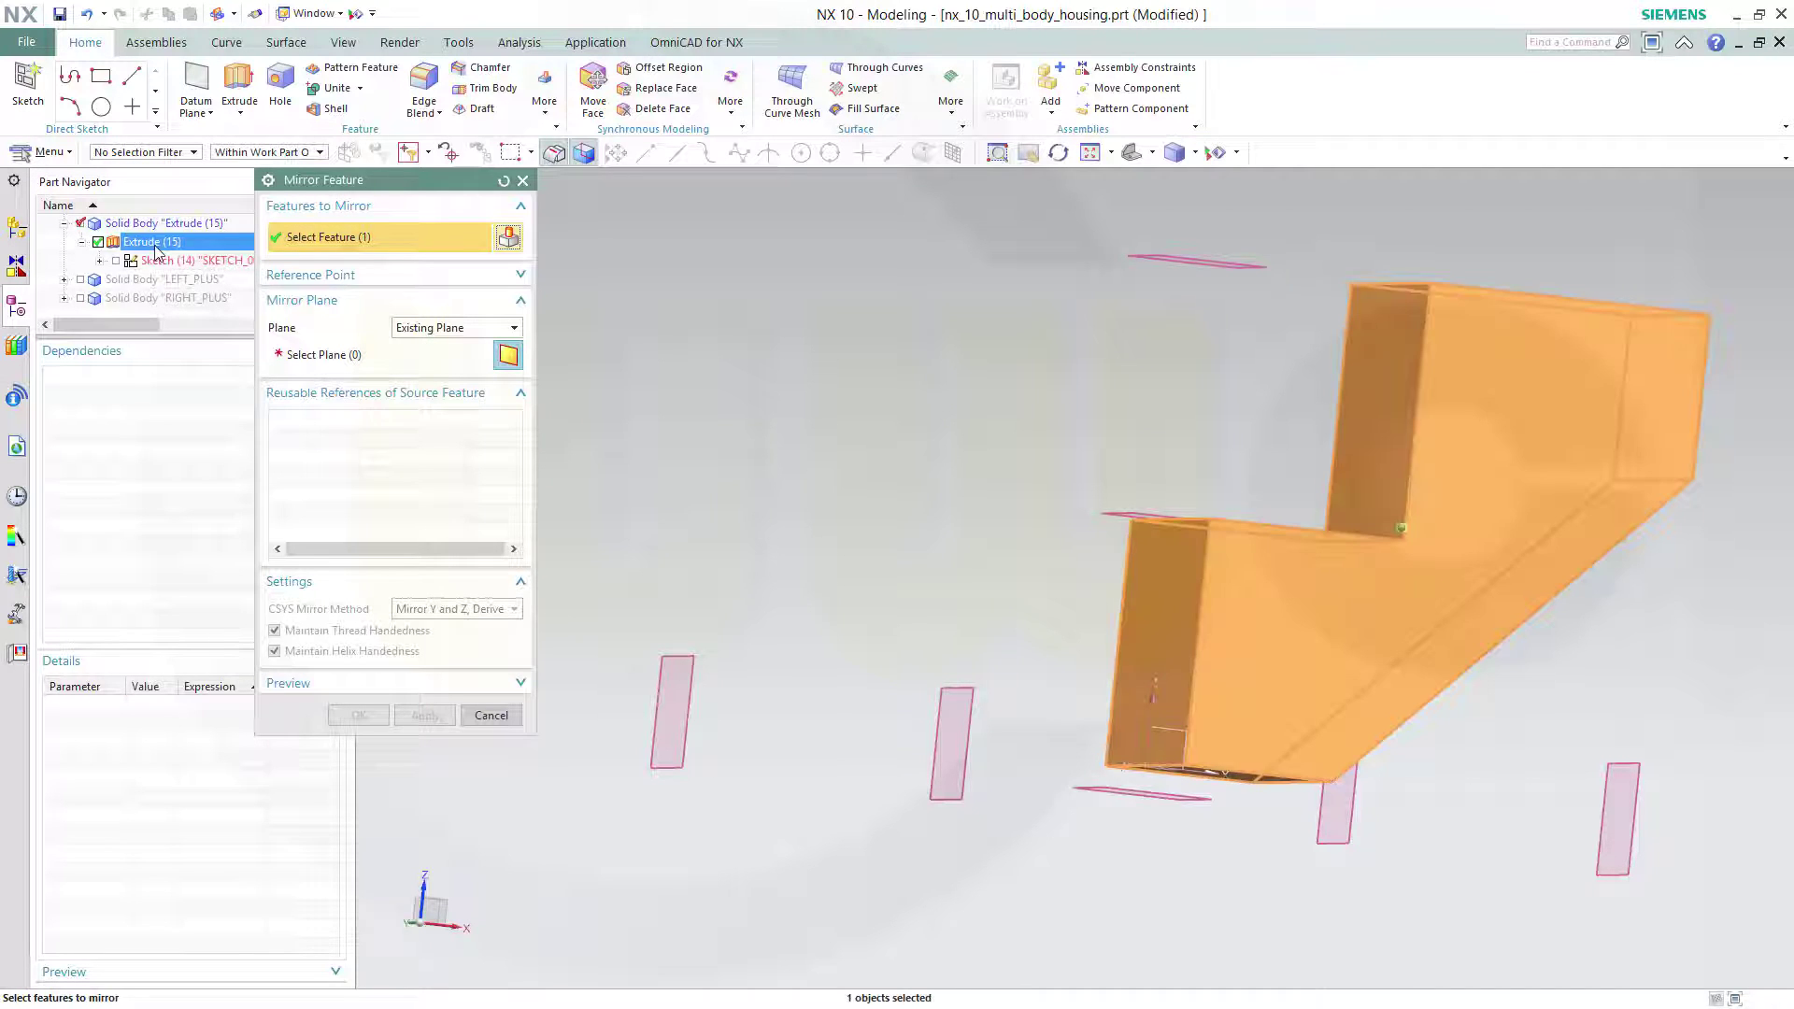
{"action": "middle_click_drag", "start_coordinate": [769, 452], "coordinate": [833, 489]}
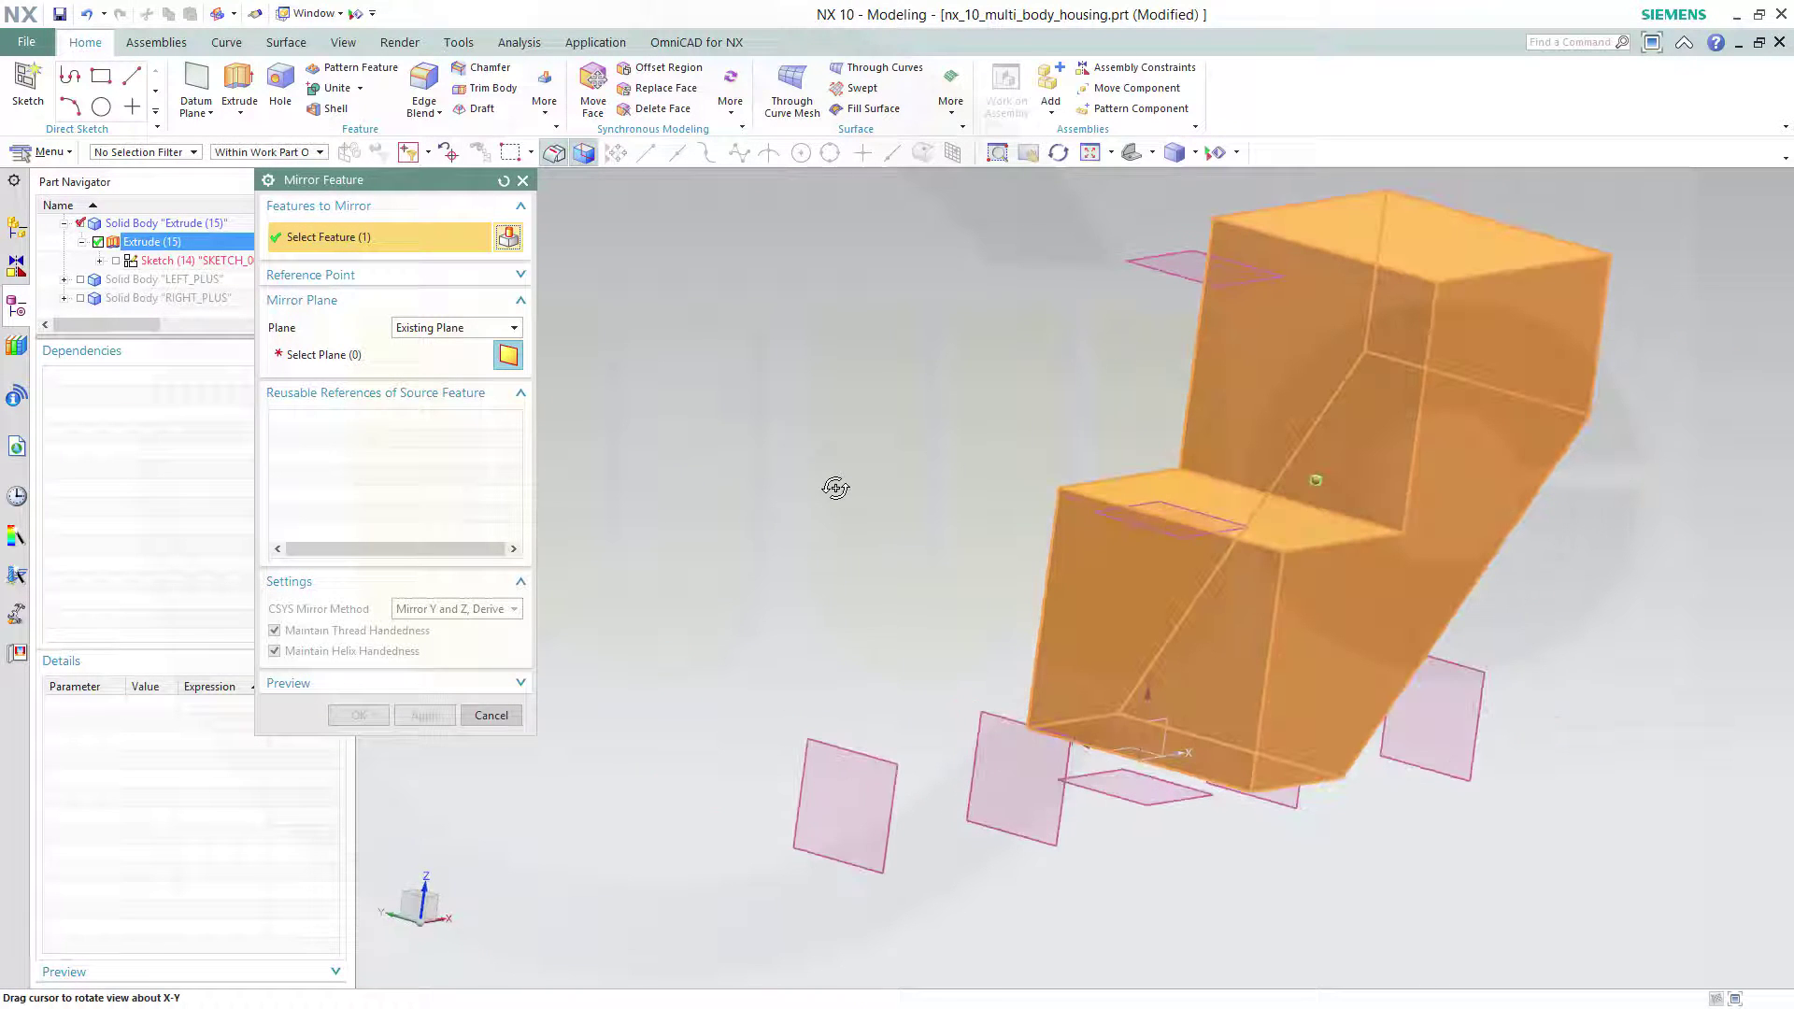
{"action": "left_click", "coordinate": [348, 357]}
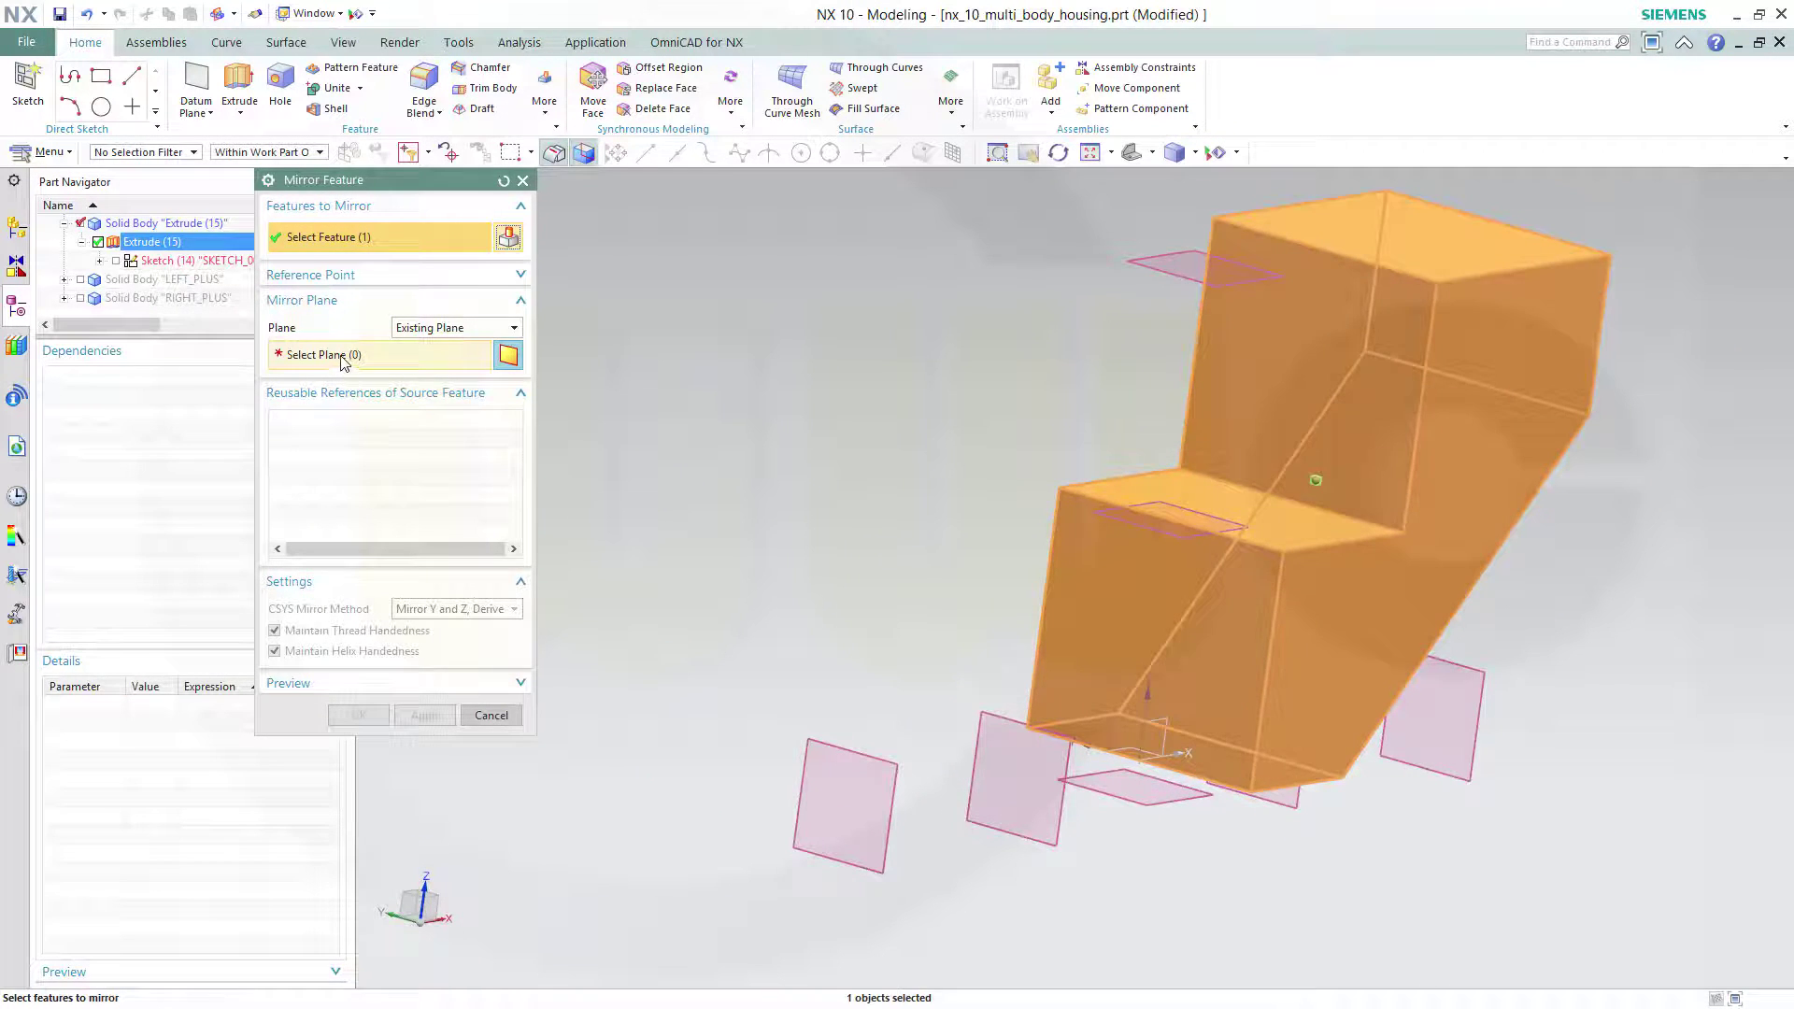
{"action": "left_click", "coordinate": [1120, 720]}
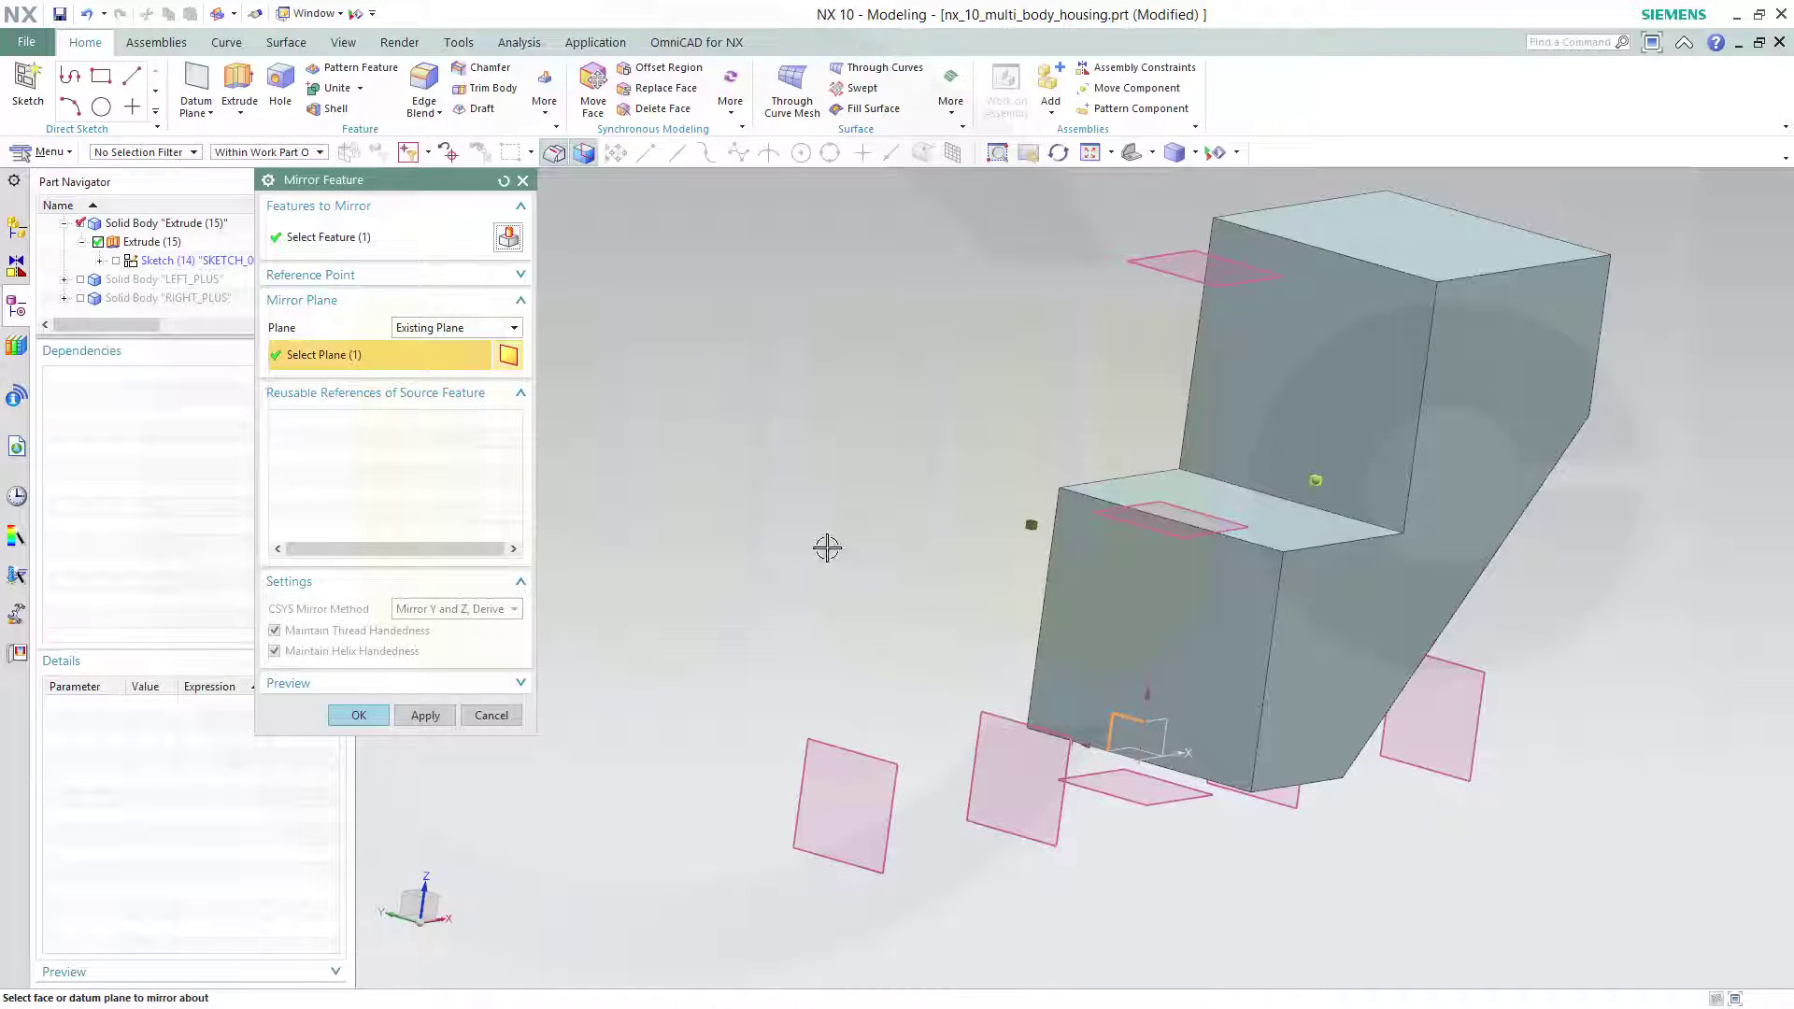
{"action": "left_click", "coordinate": [359, 715]}
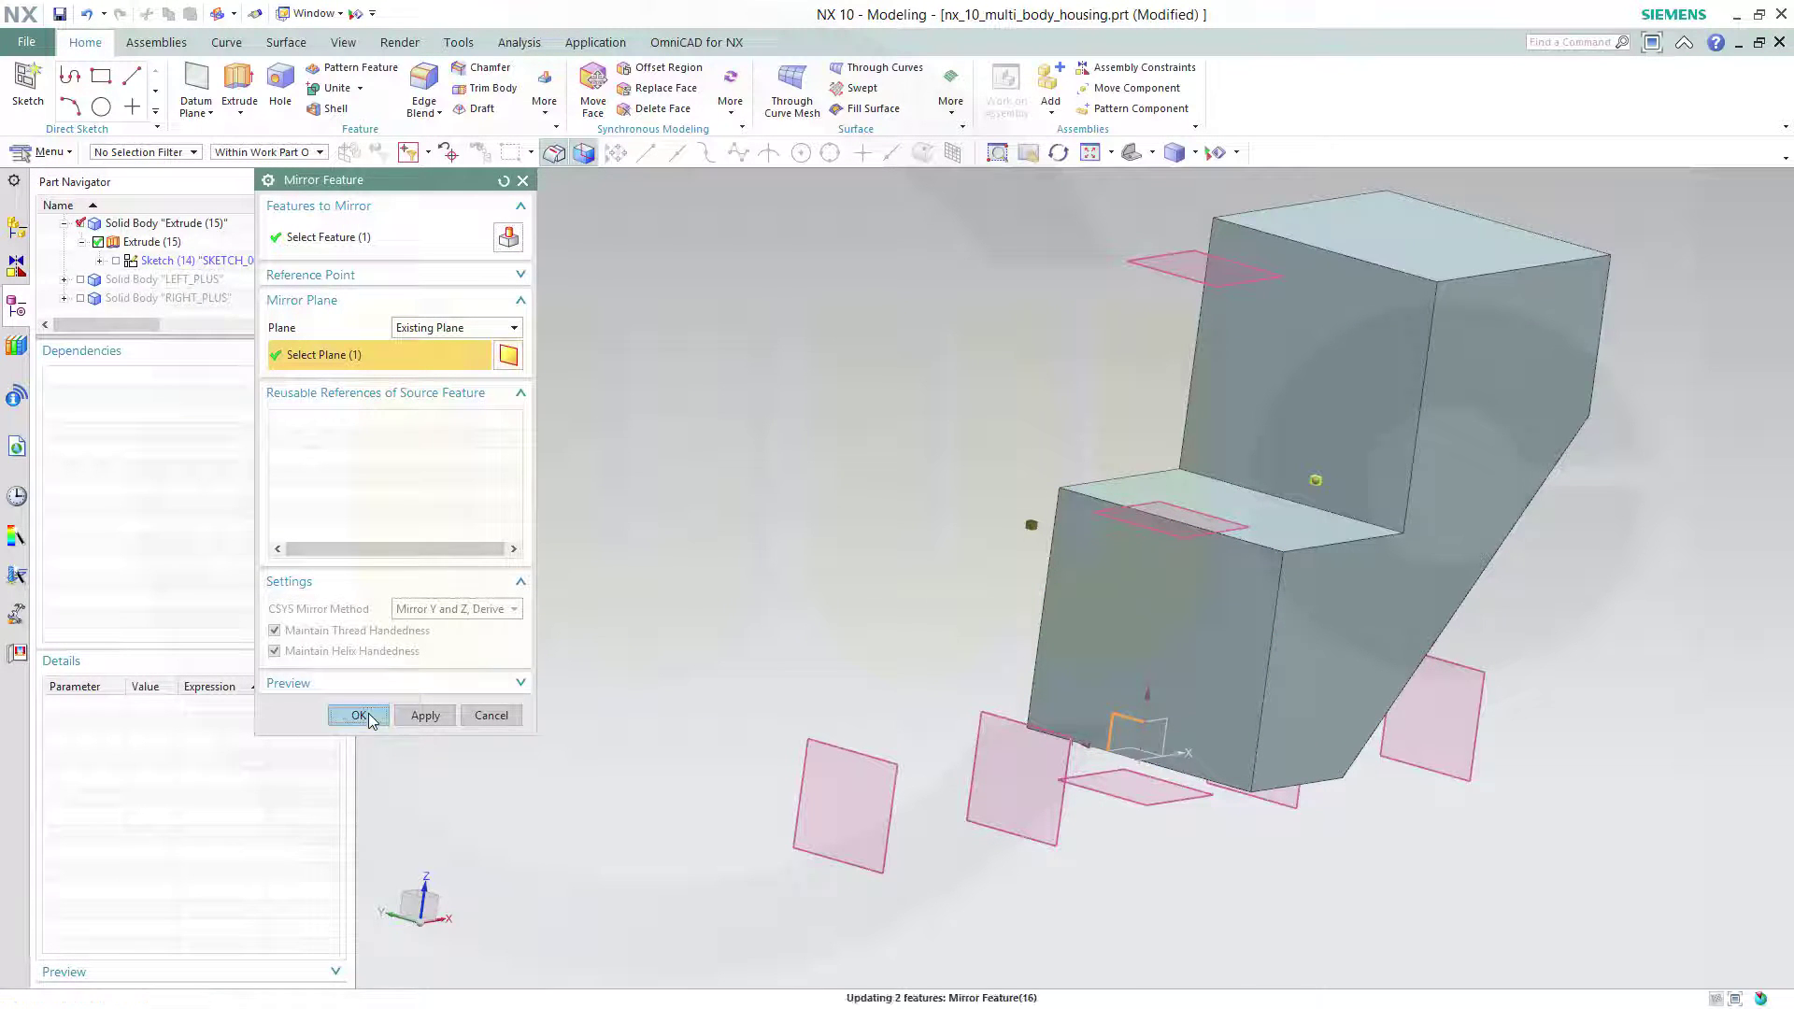
{"action": "middle_click_drag", "start_coordinate": [635, 541], "coordinate": [395, 377]}
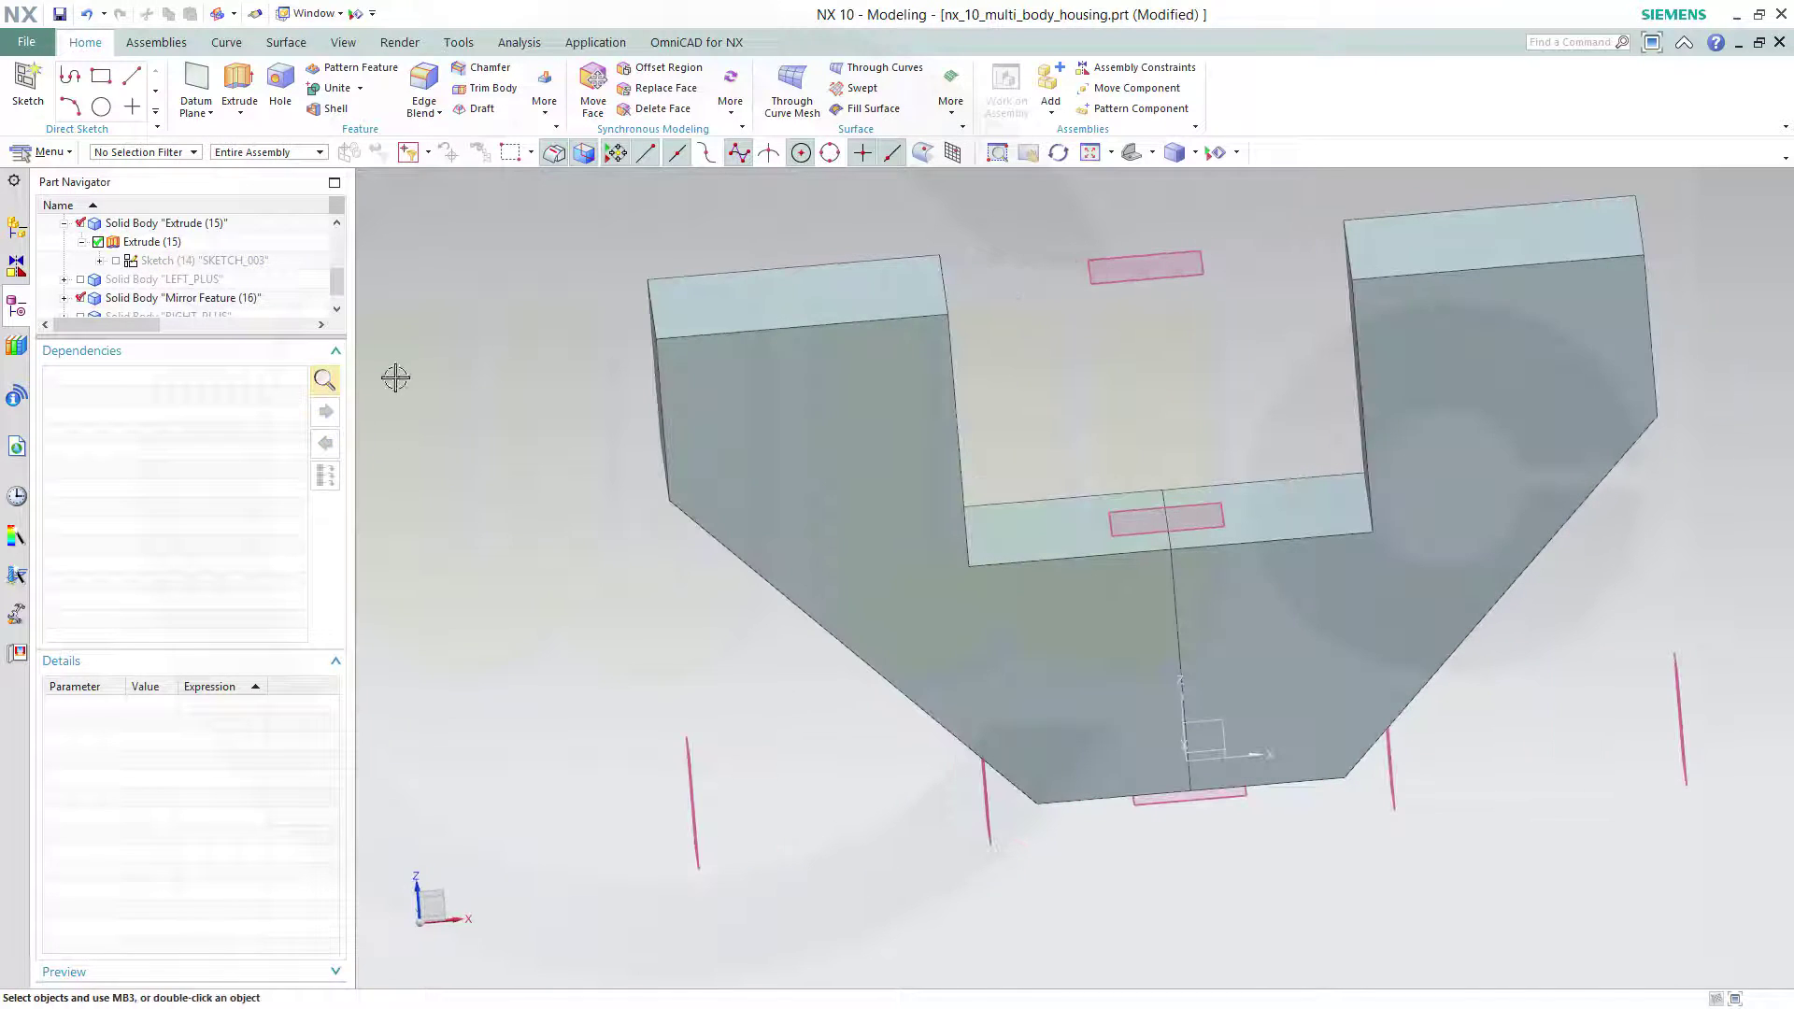
Step: Unite the extruded body as target with the mirrored body as tool, keeping neither original
{"action": "mouse_move", "coordinate": [340, 283]}
{"action": "left_mouse_down"}
{"action": "mouse_move", "coordinate": [338, 301]}
{"action": "mouse_move", "coordinate": [337, 277]}
{"action": "left_mouse_up"}
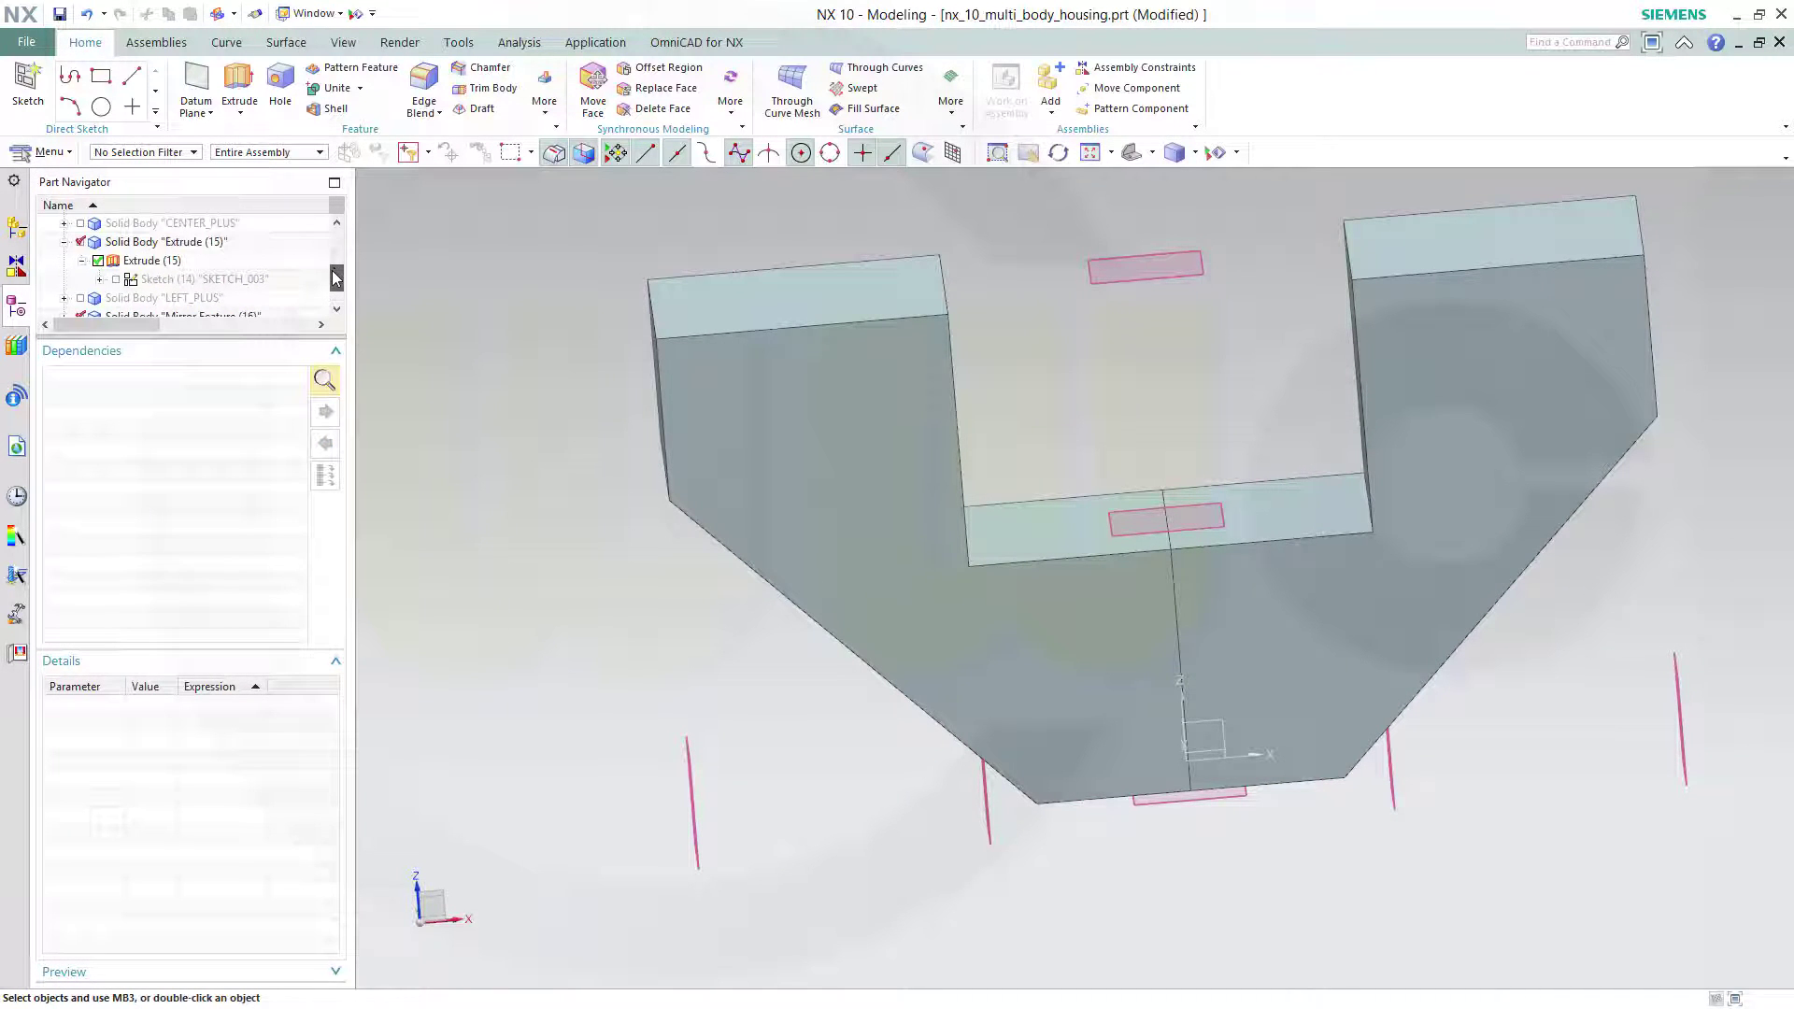
{"action": "left_click", "coordinate": [64, 243]}
{"action": "scroll", "coordinate": [225, 304], "scroll_direction": "down", "scroll_amount": 1}
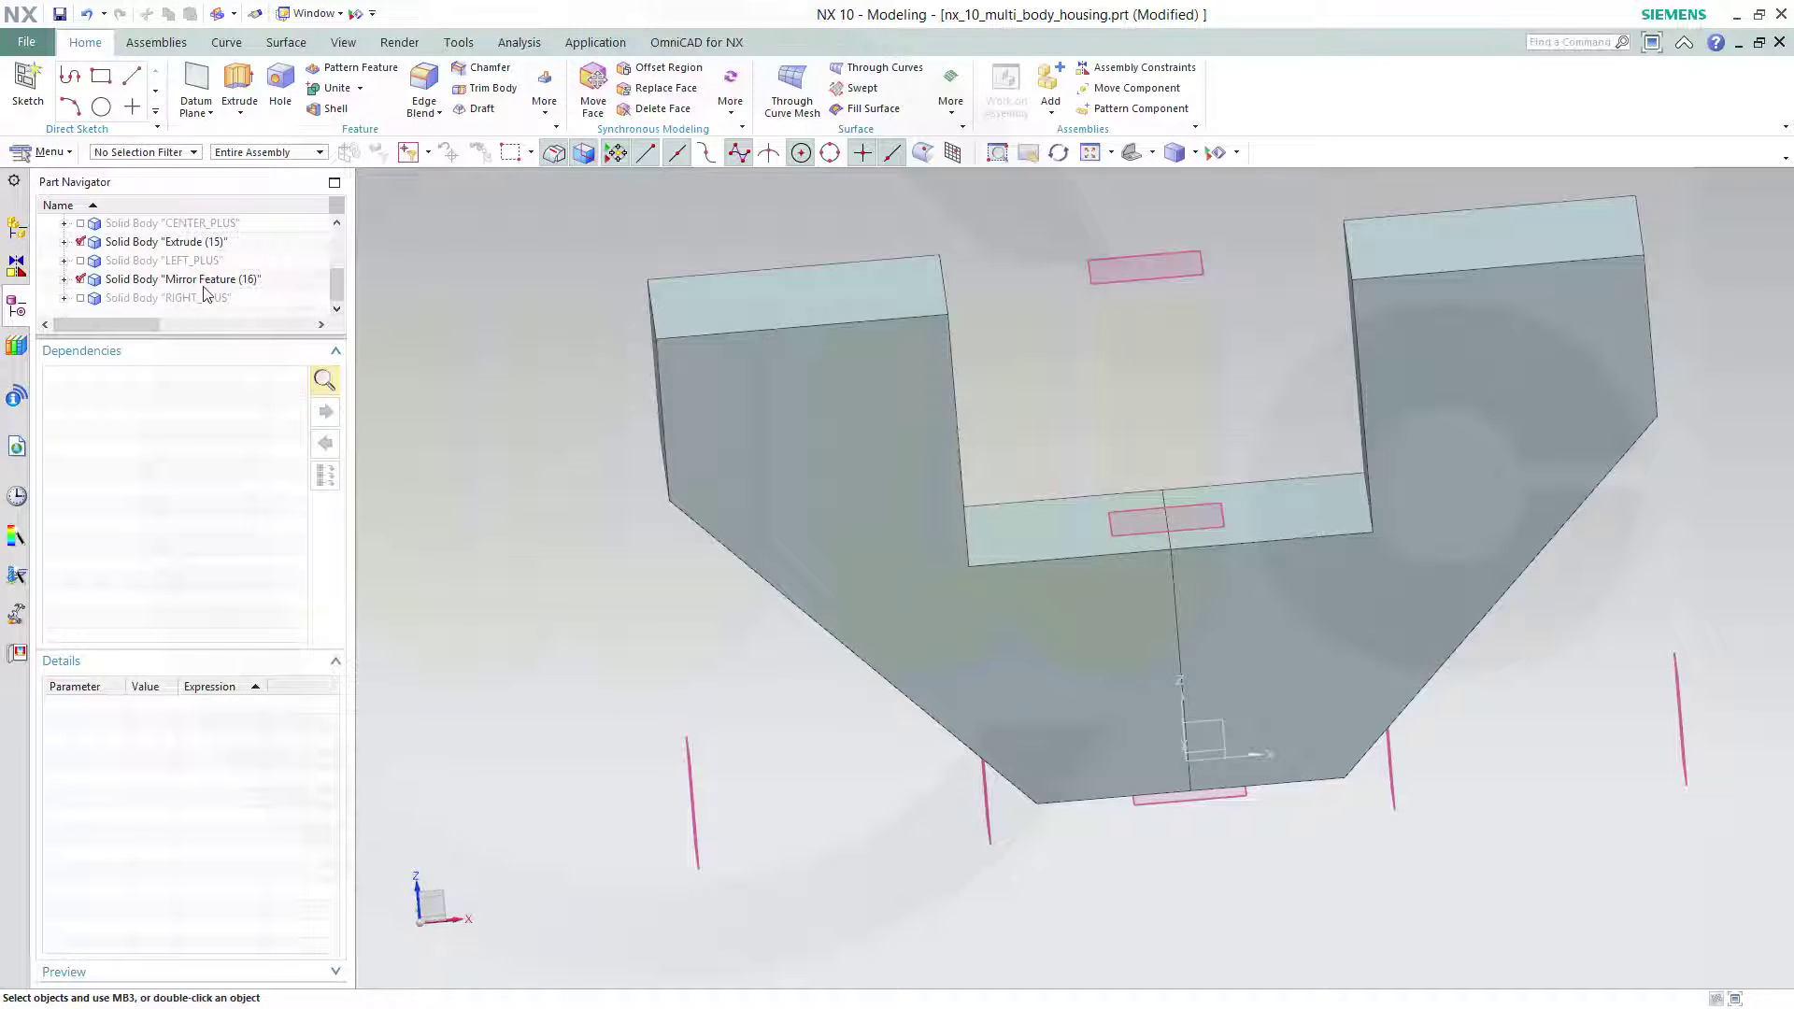
{"action": "middle_click_drag", "start_coordinate": [448, 337], "coordinate": [473, 329]}
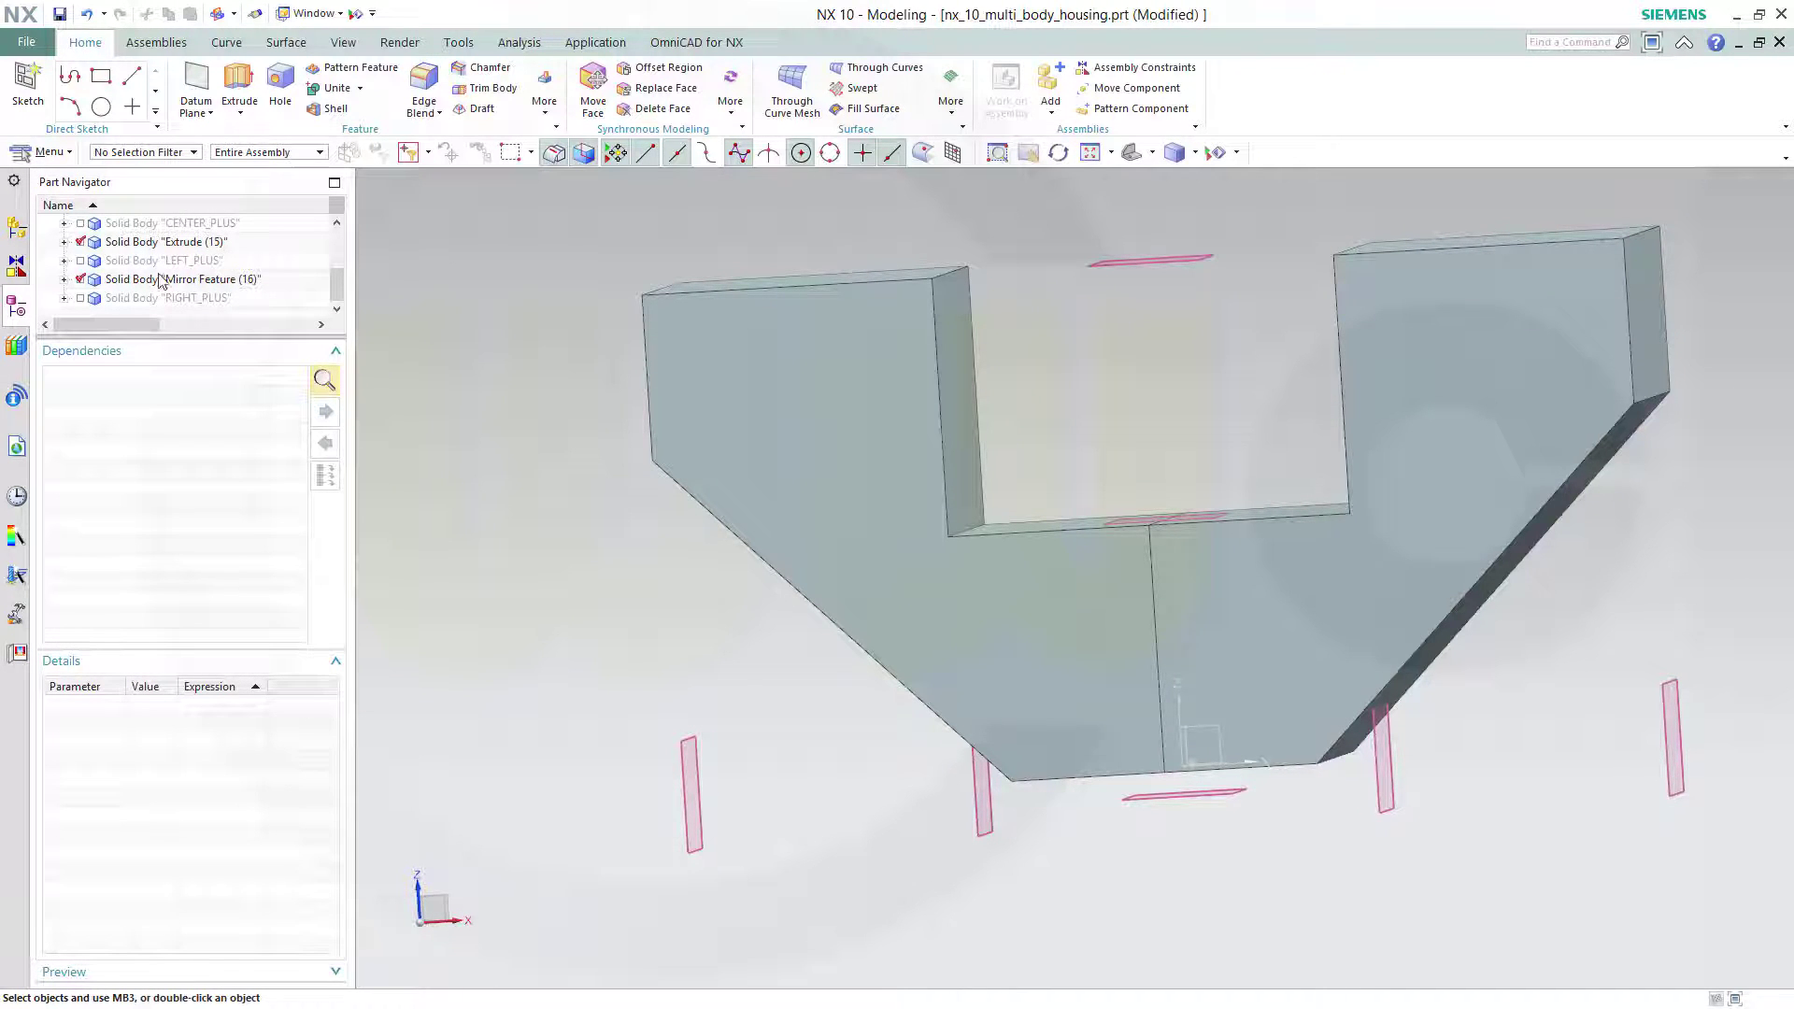
{"action": "left_click", "coordinate": [360, 89]}
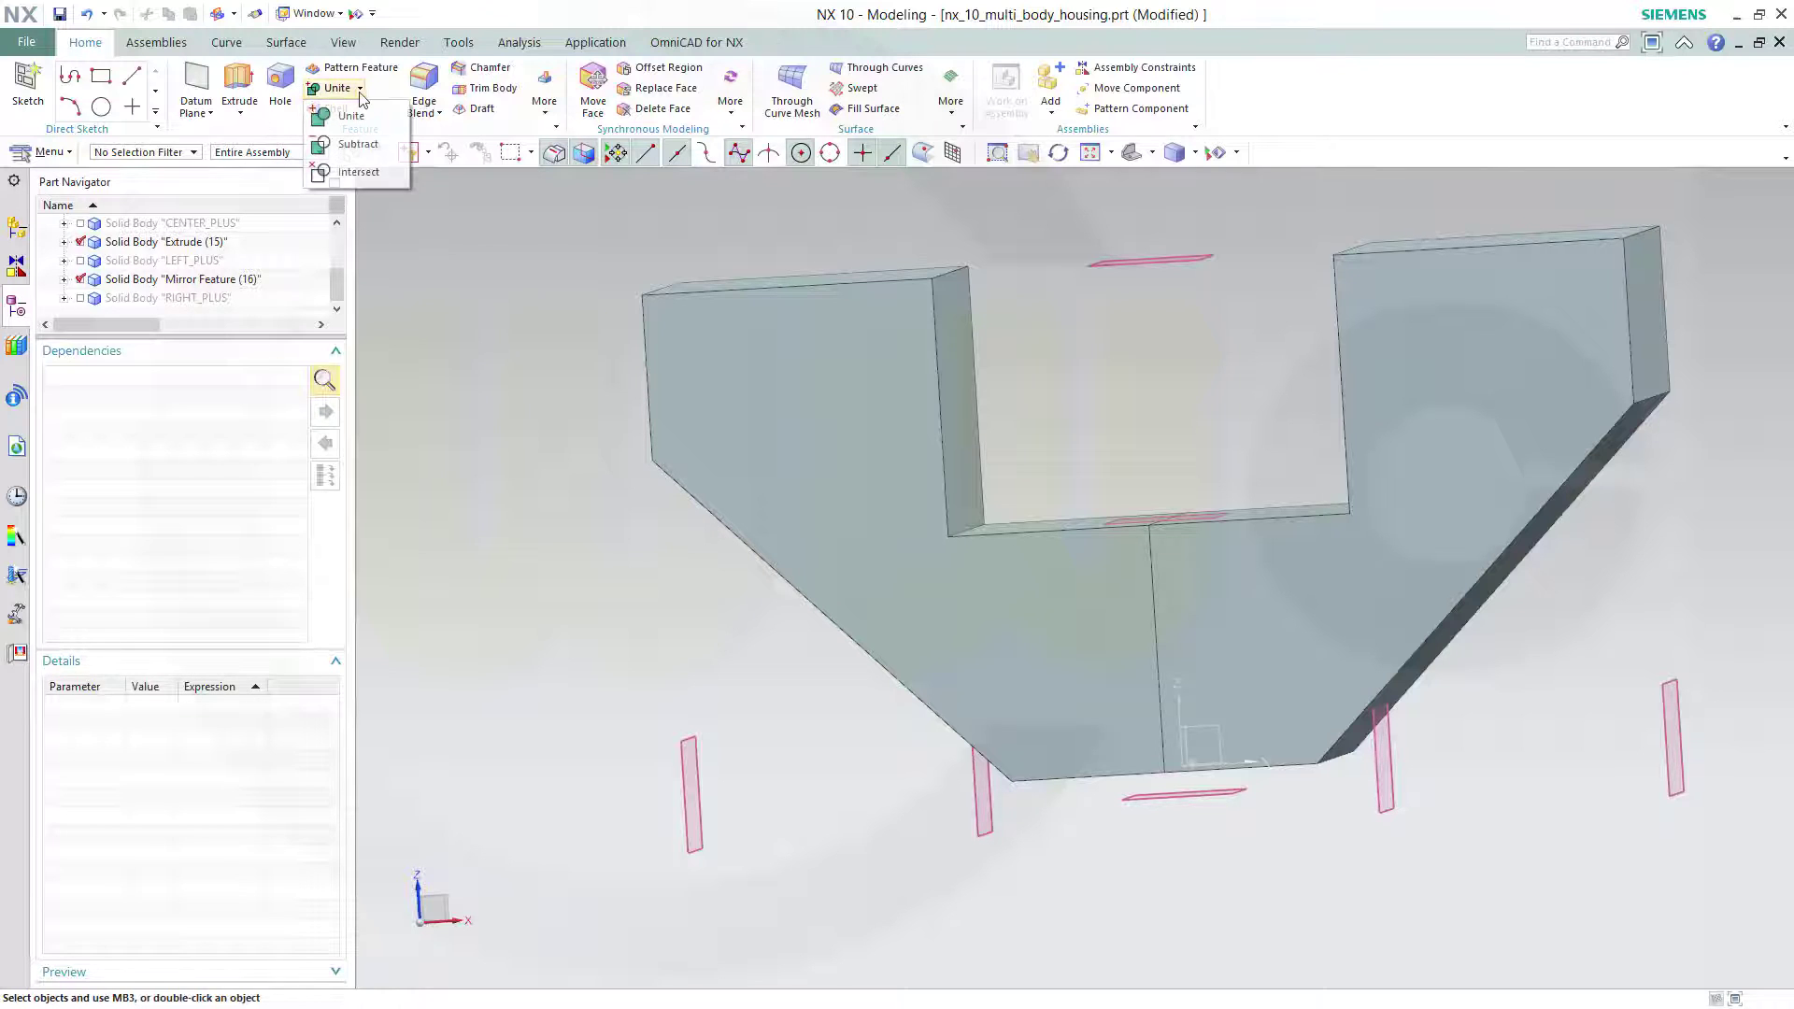
{"action": "left_click", "coordinate": [348, 118]}
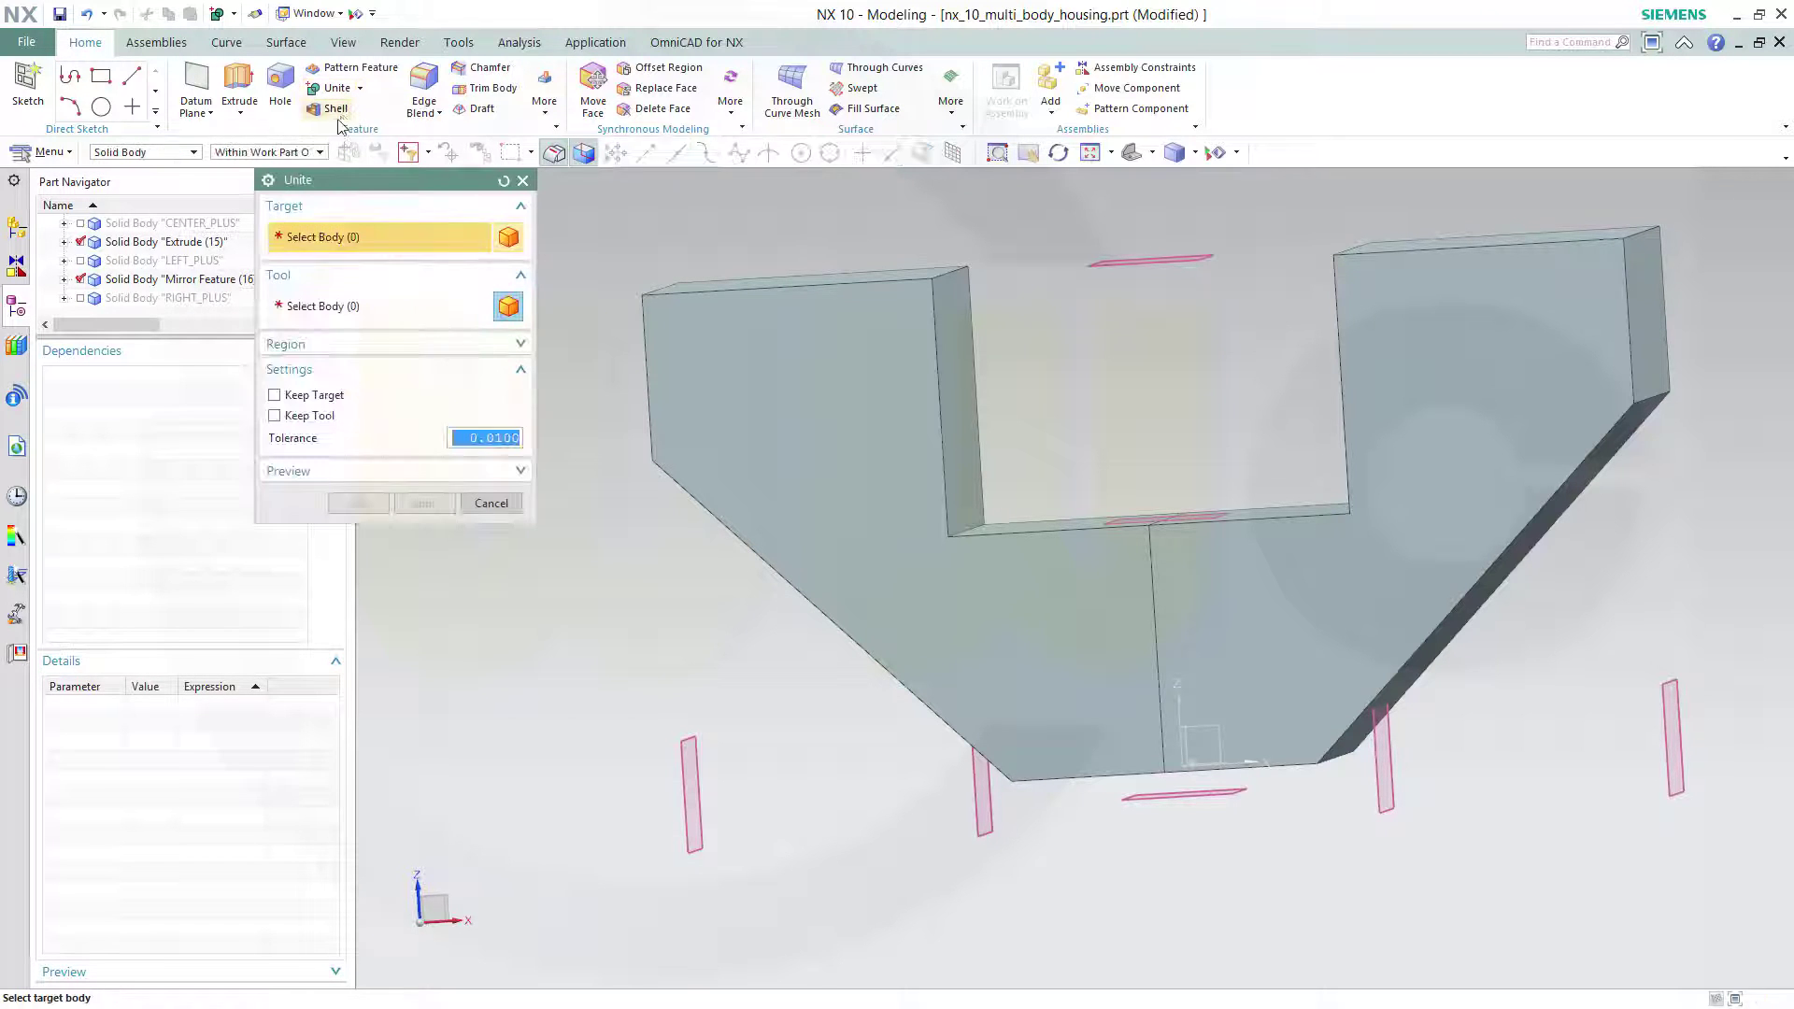
{"action": "left_click", "coordinate": [179, 245]}
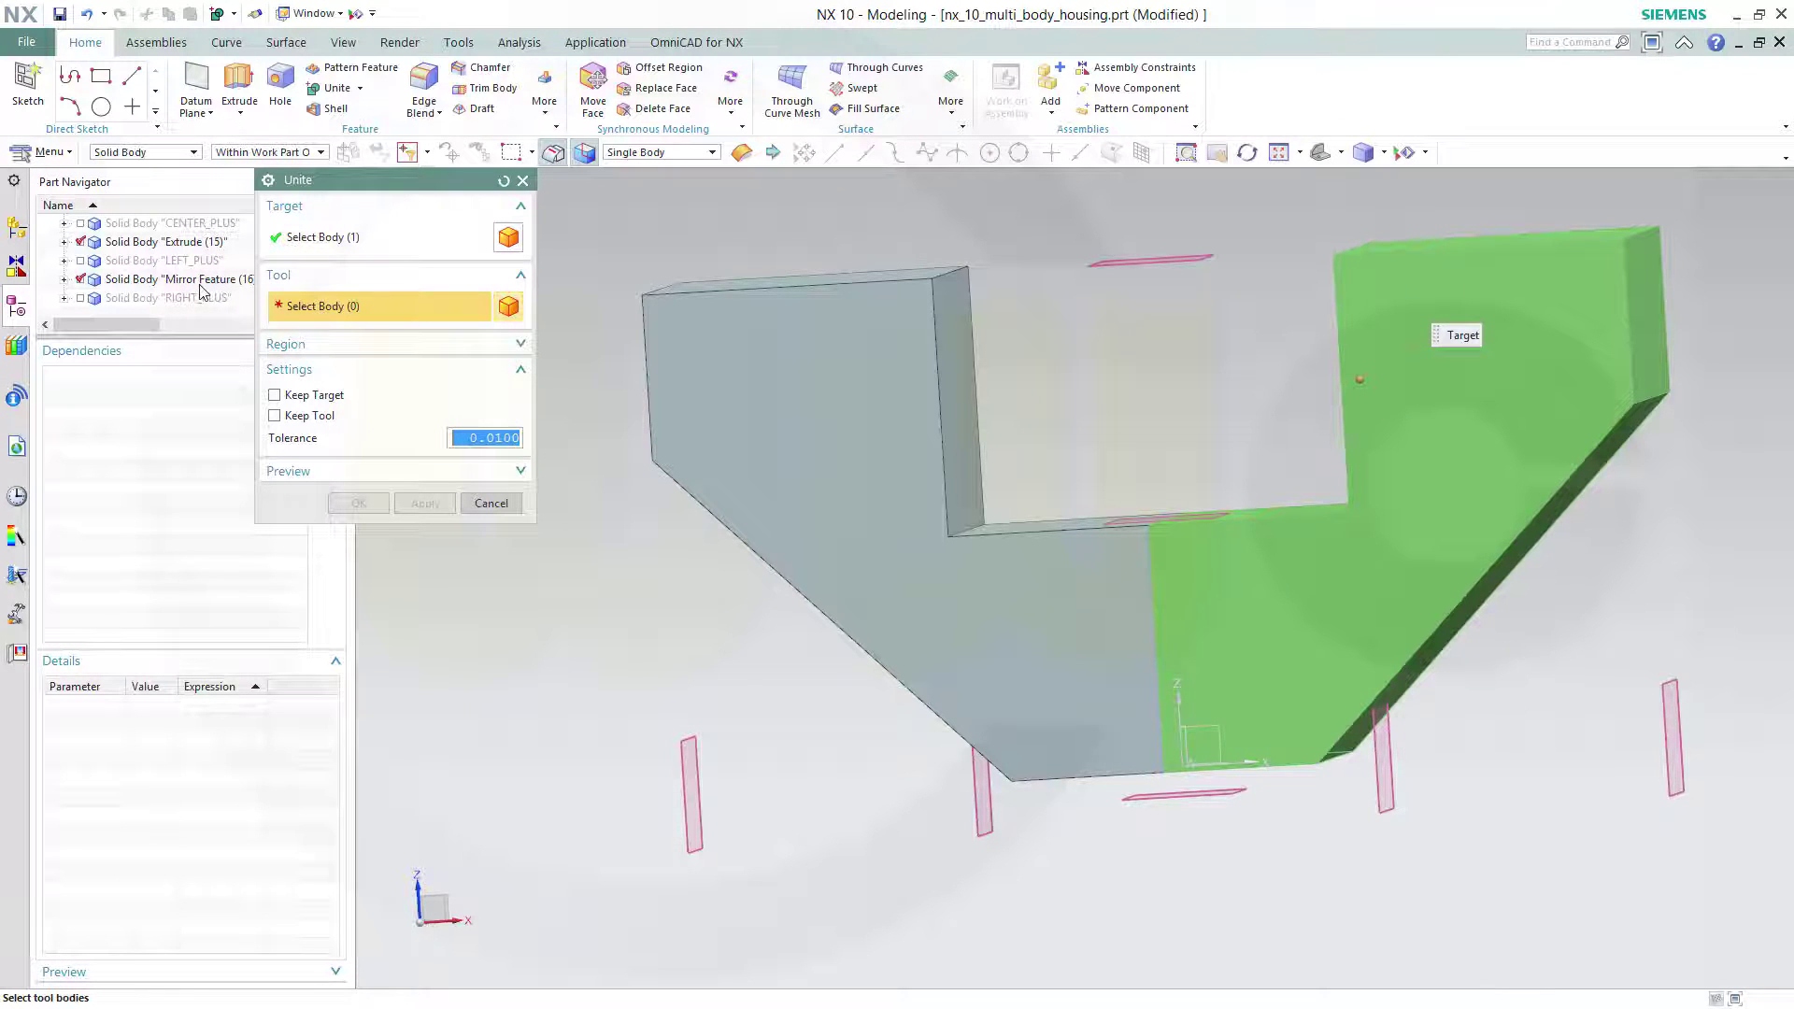
{"action": "left_click", "coordinate": [201, 281]}
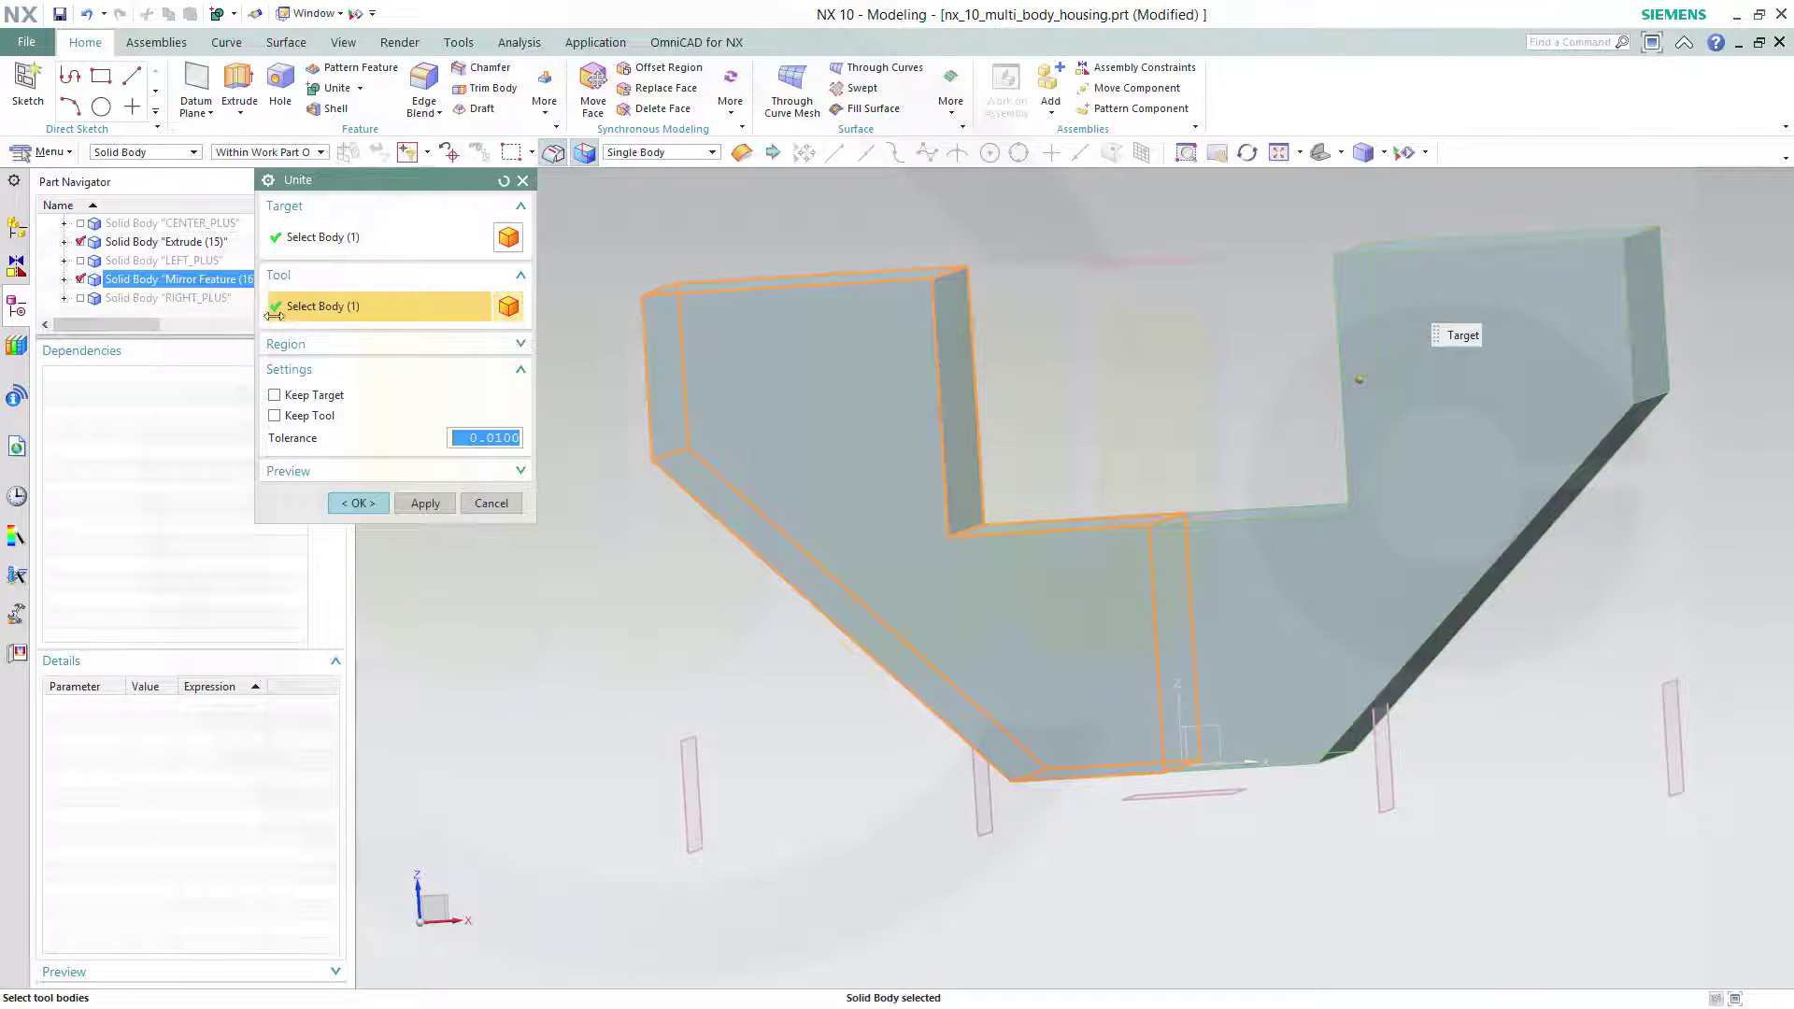
{"action": "left_click", "coordinate": [359, 503]}
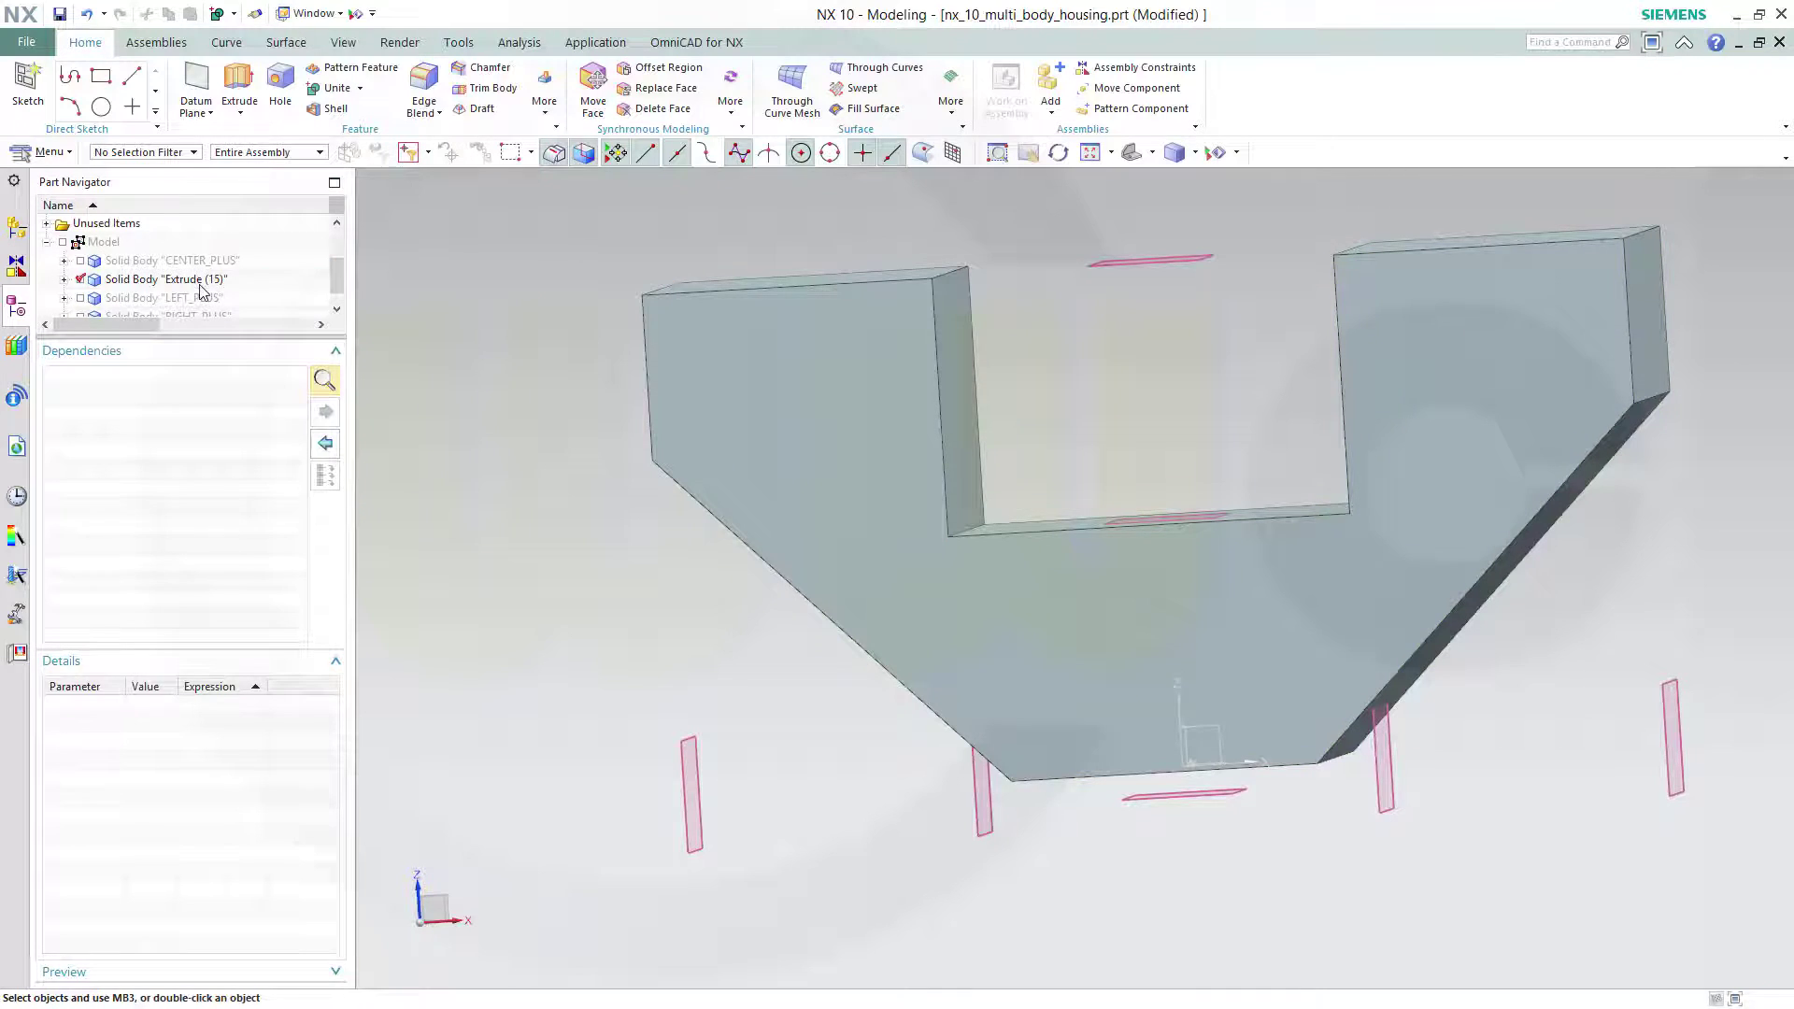
Step: Rename the united solid body as STIFFENER_PLUS
{"action": "left_click", "coordinate": [208, 281]}
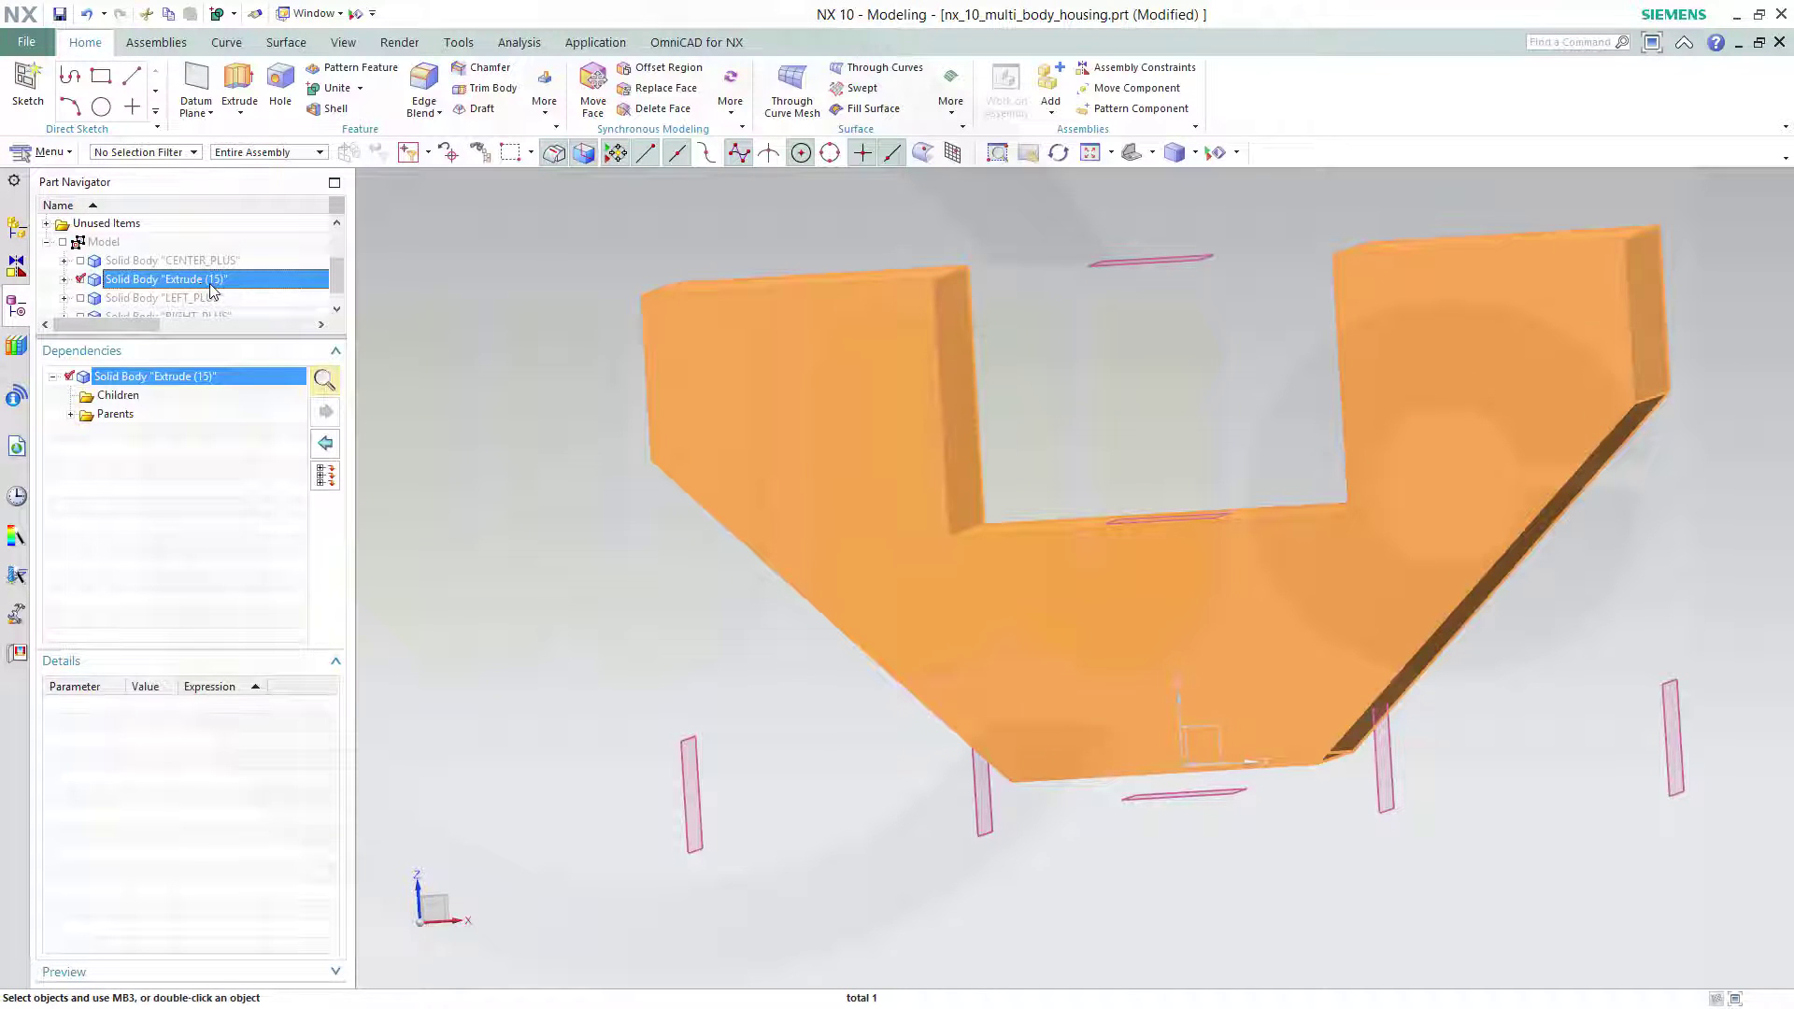
{"action": "left_click", "coordinate": [224, 282]}
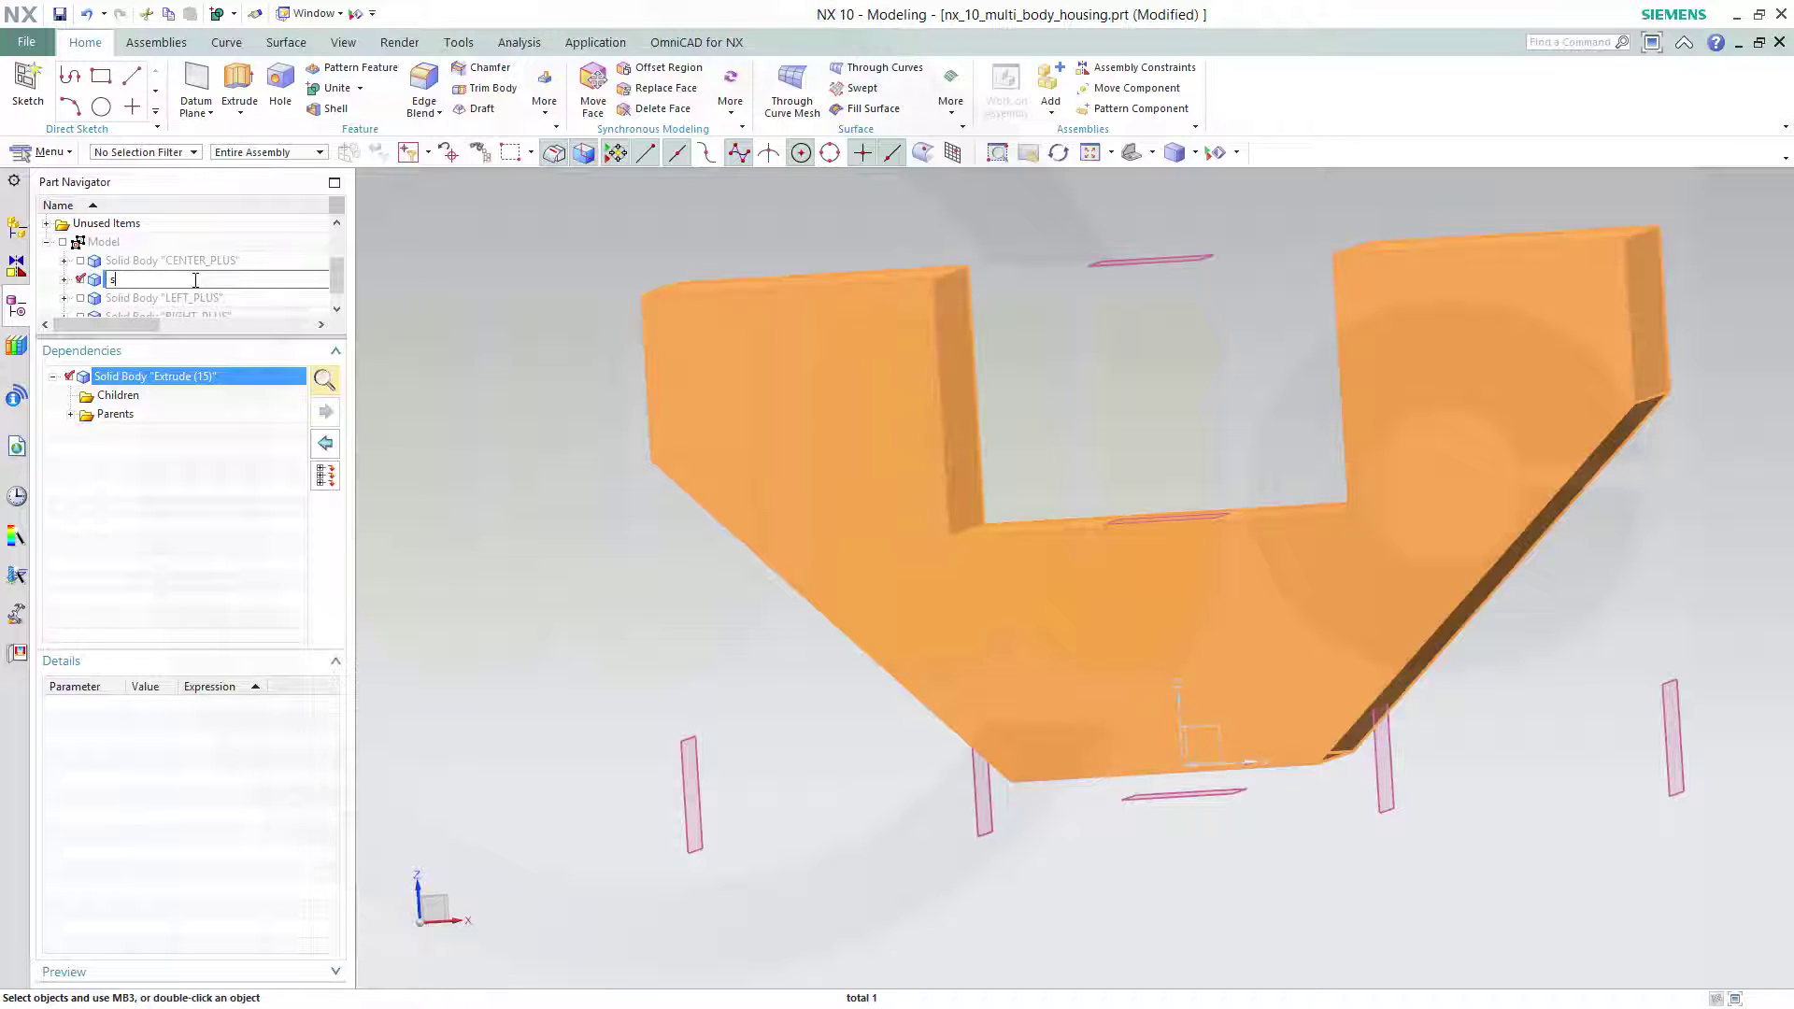
{"action": "type", "text": "stiffener_plus"}
{"action": "key", "text": "Return"}
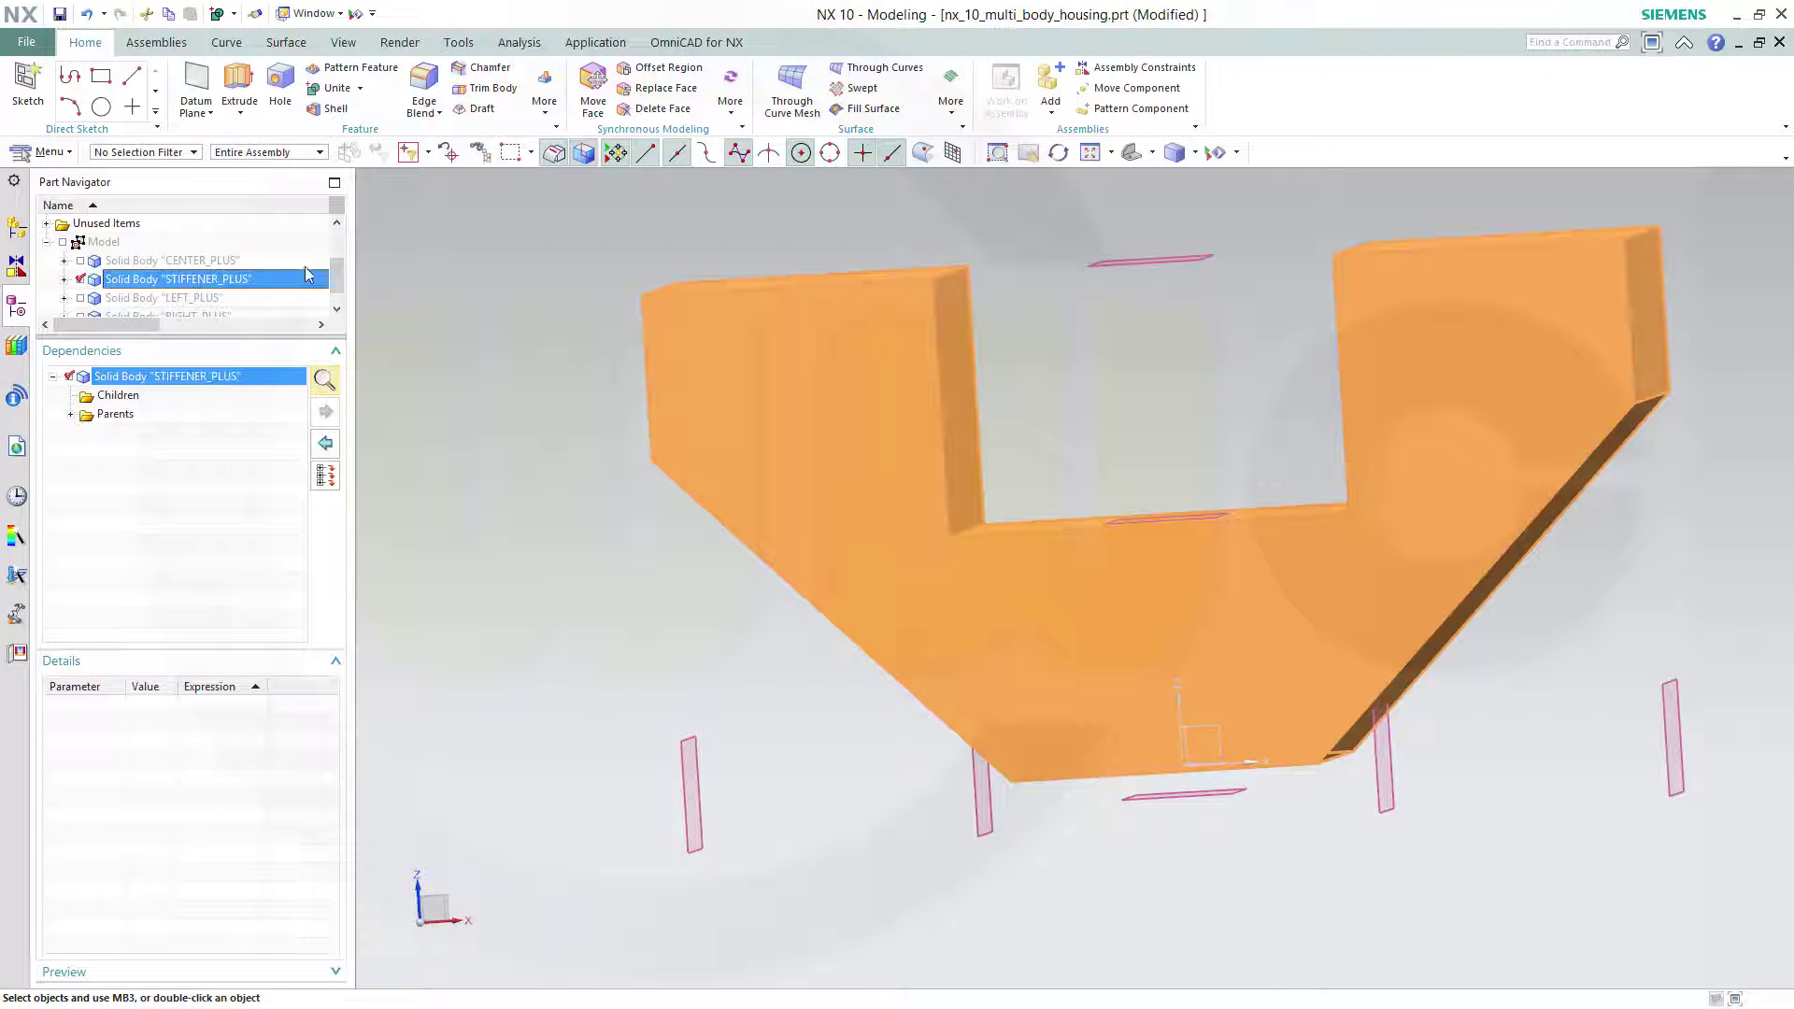
Step: Blend the two inner corner edges at the floor of the stiffener's U-shaped notch with a 12 mm radius
{"action": "left_click", "coordinate": [496, 361]}
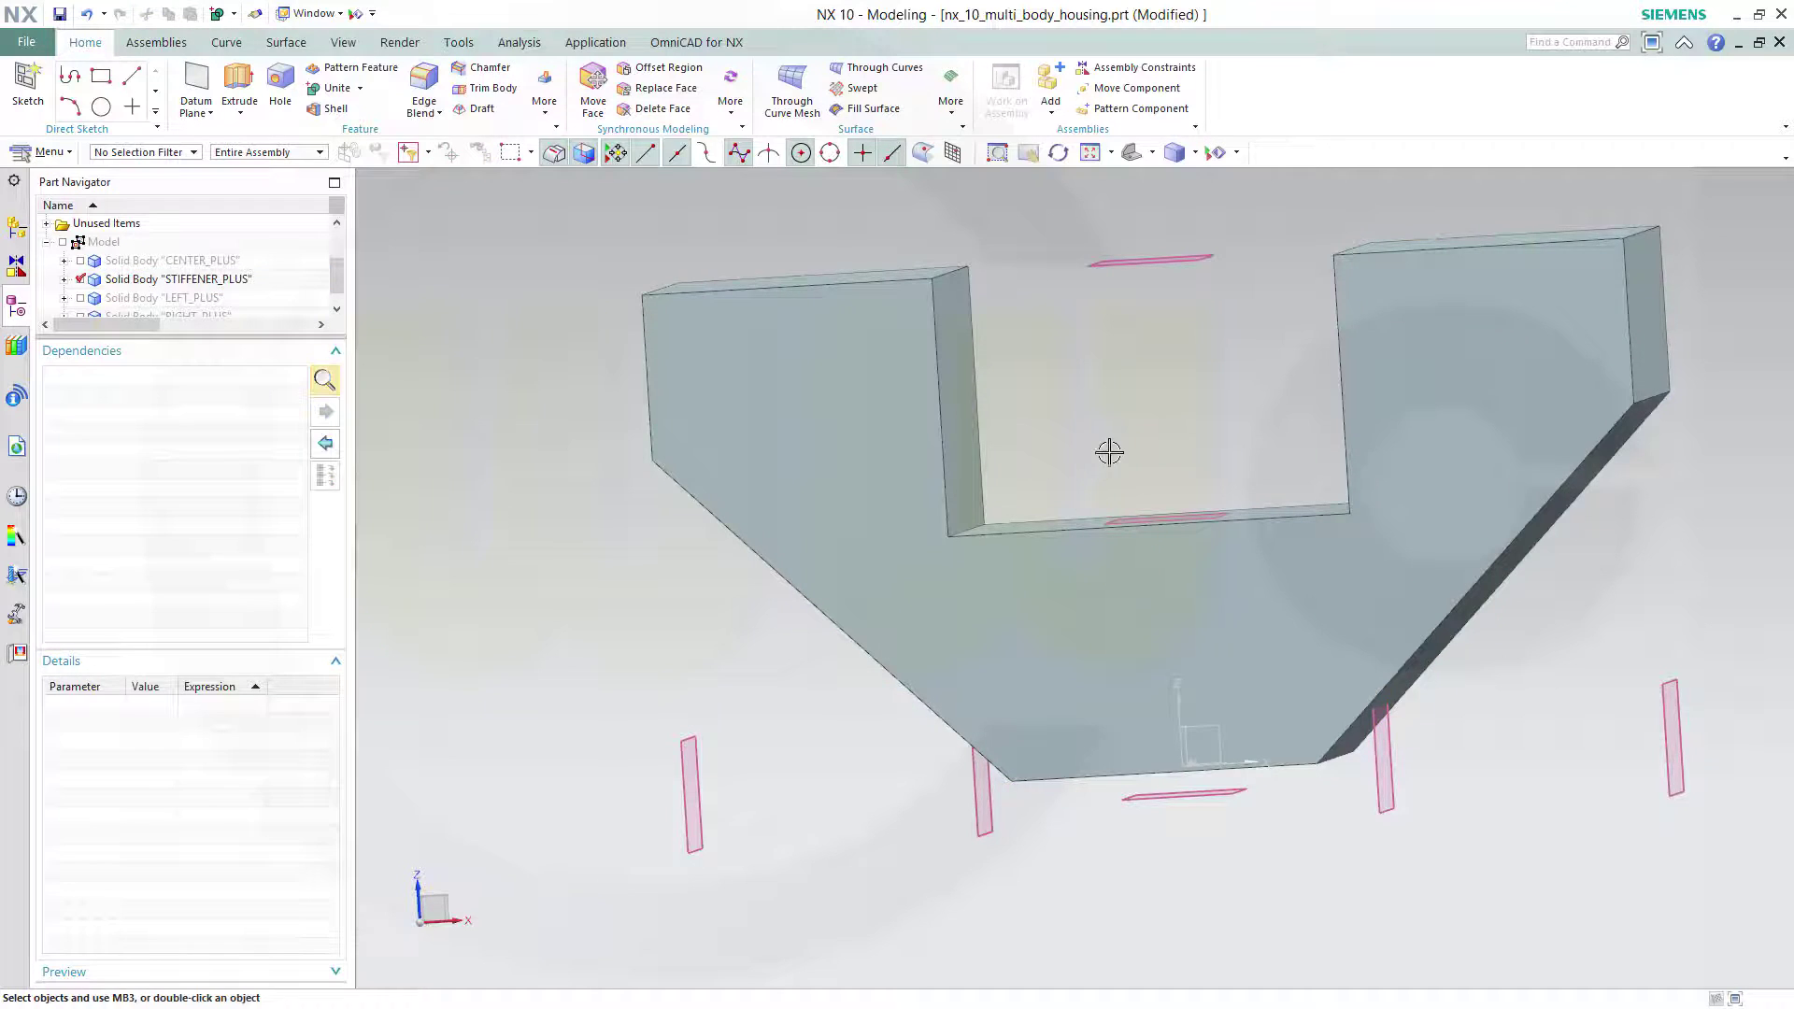
{"action": "middle_click_drag", "start_coordinate": [1110, 452], "coordinate": [898, 360]}
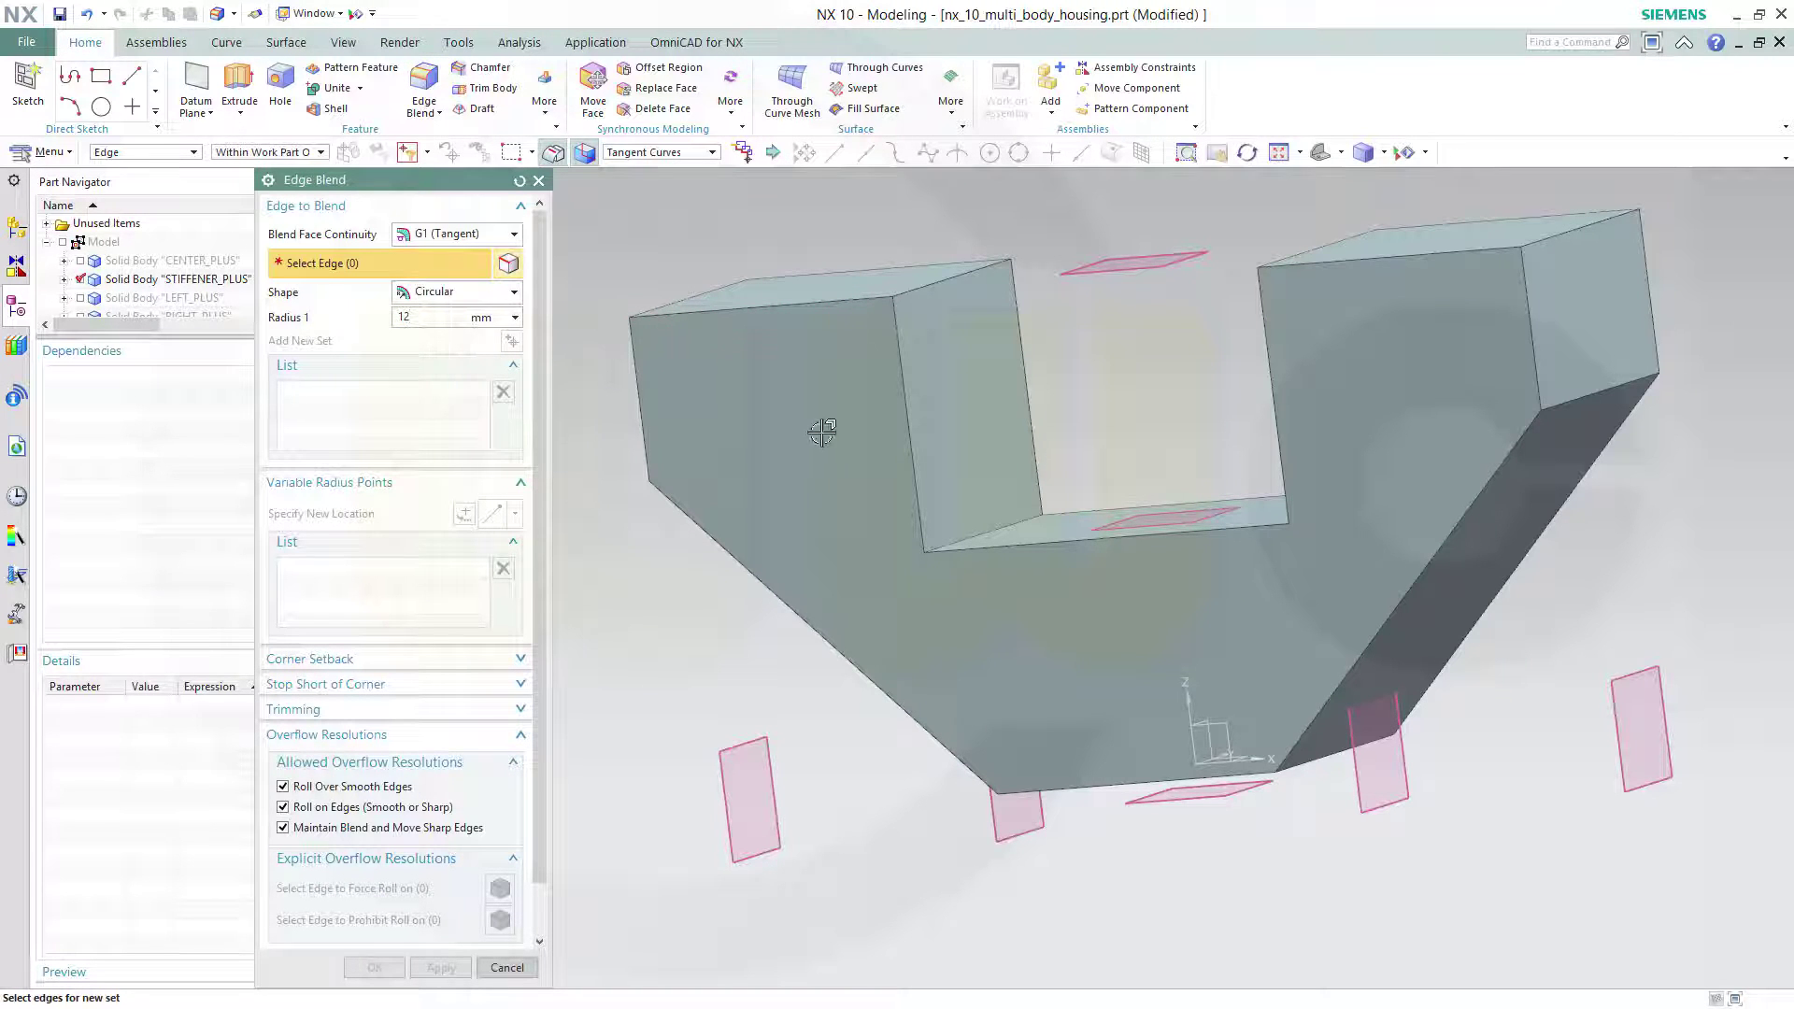
{"action": "left_click", "coordinate": [1017, 526]}
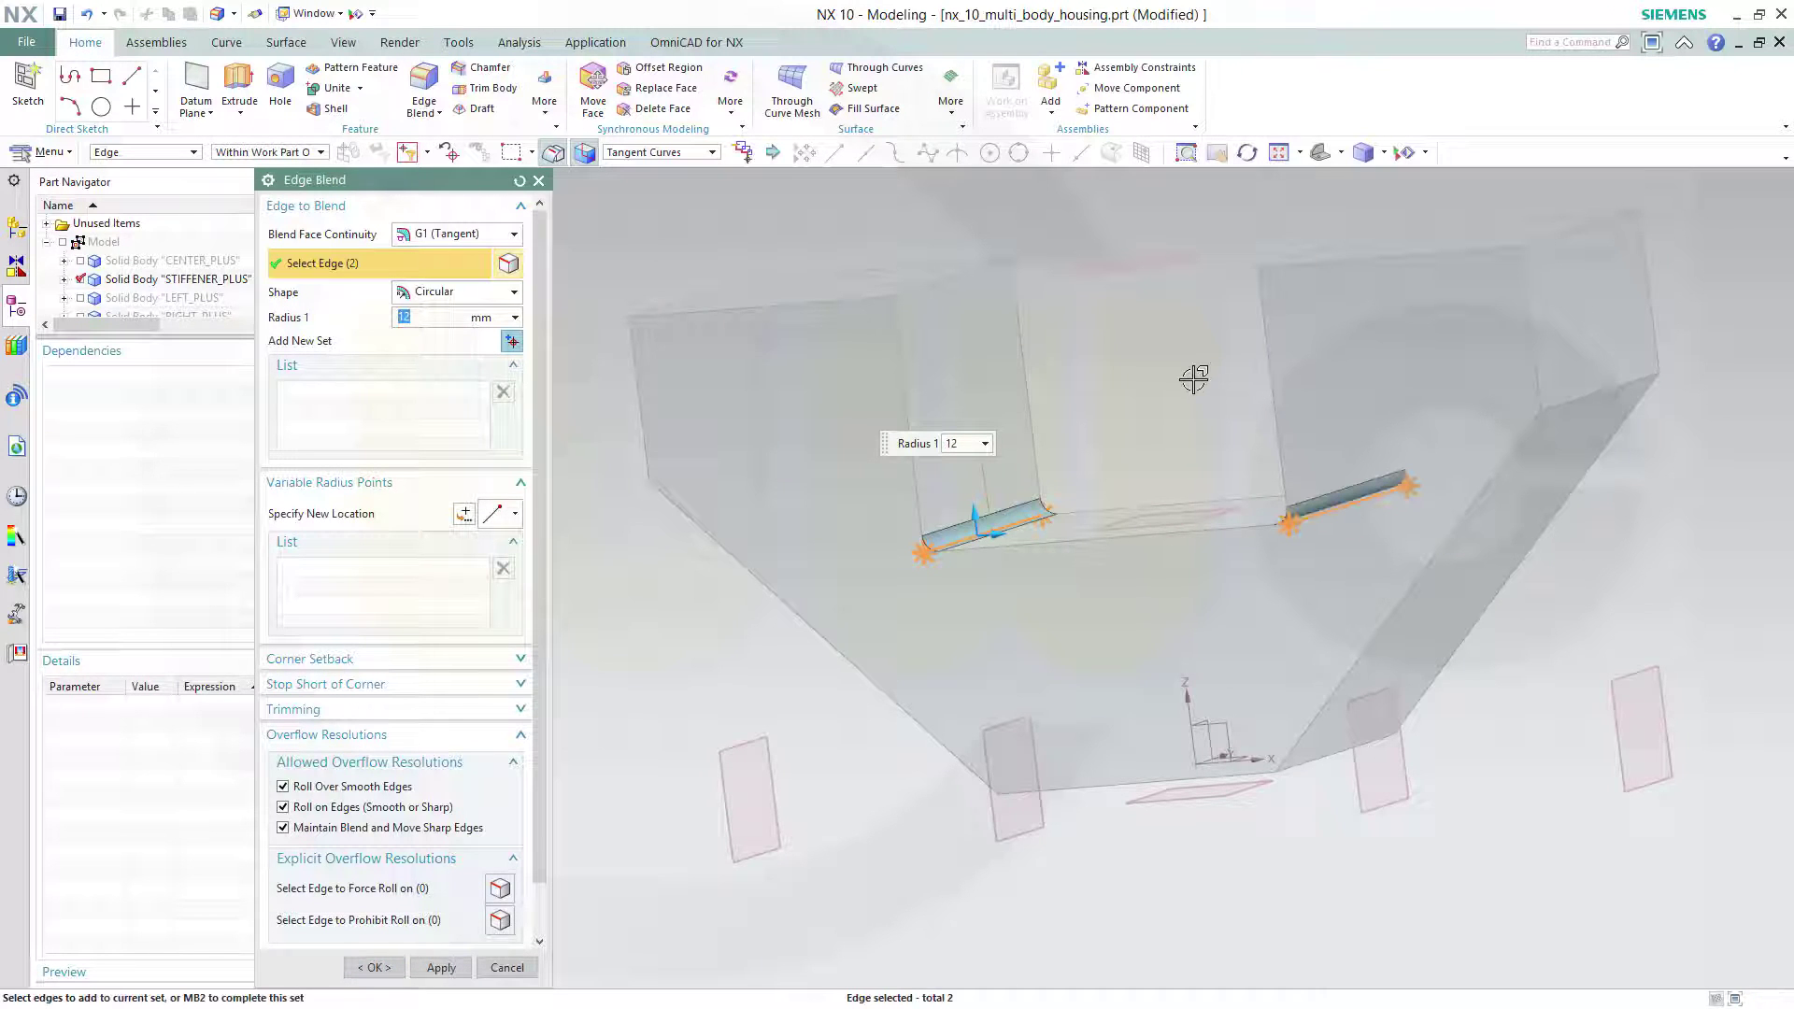
{"action": "left_click", "coordinate": [441, 967]}
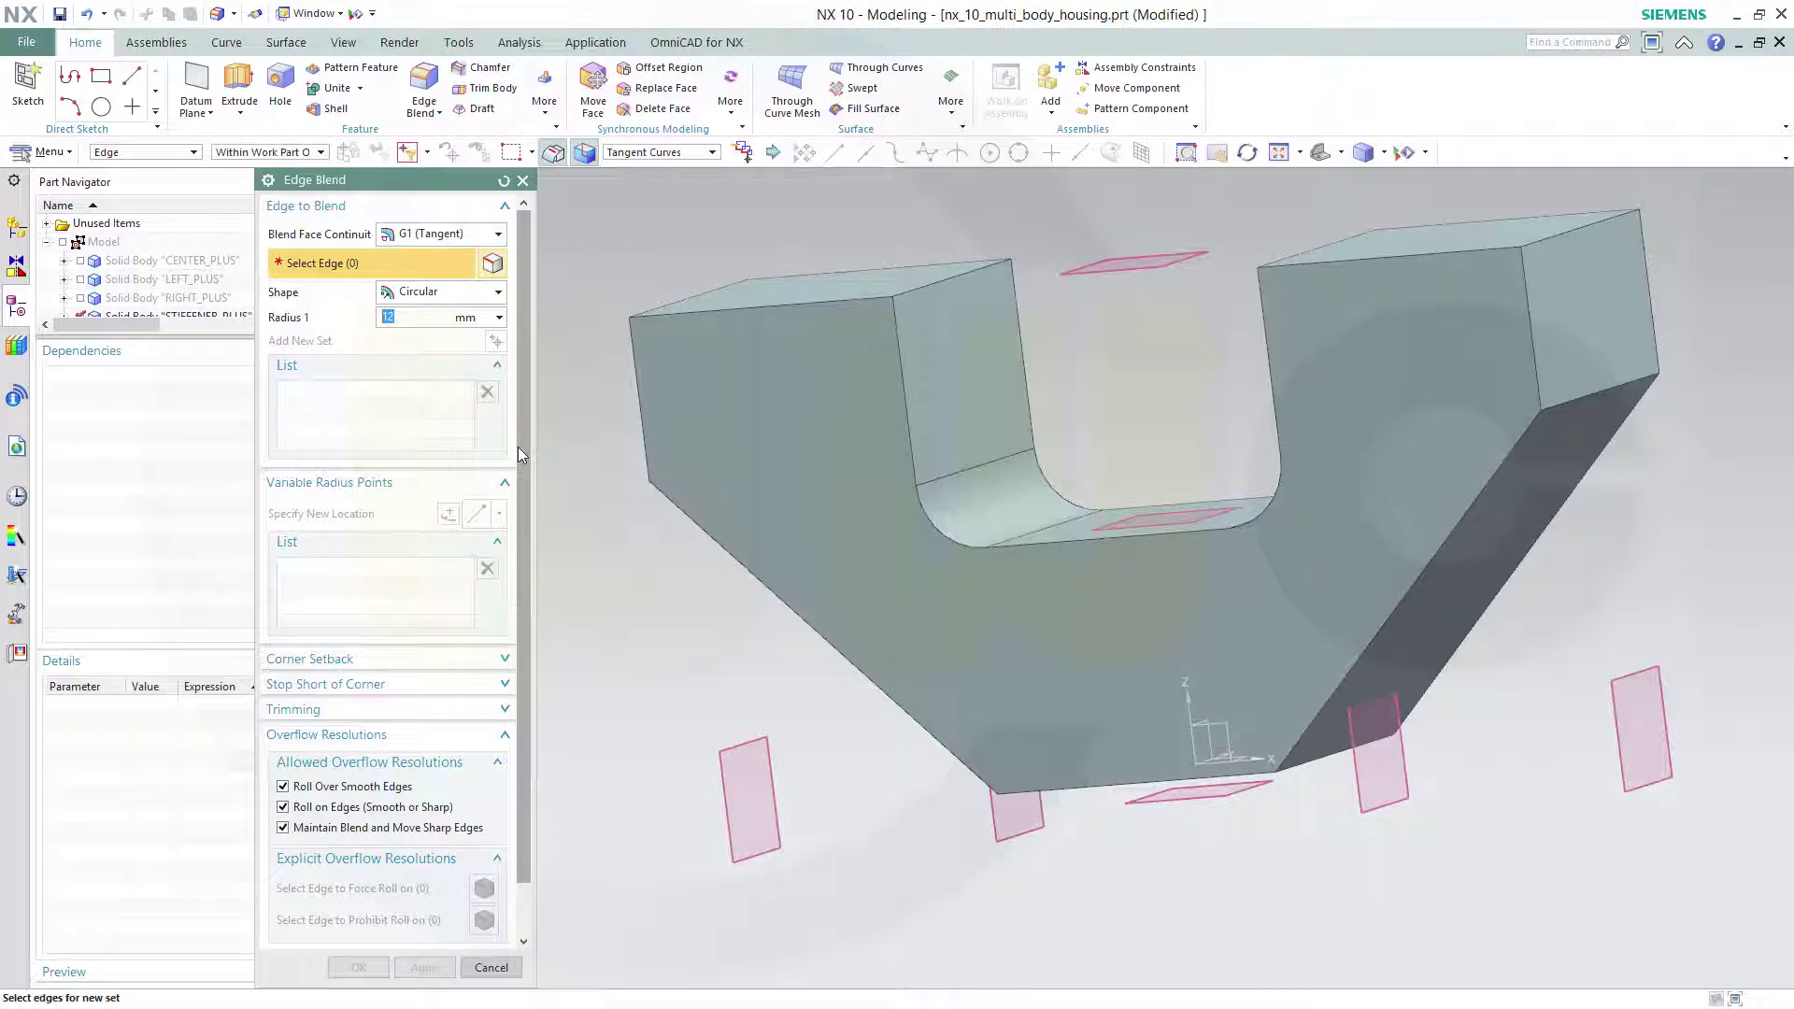
Step: Blend the front and back edge chains of the notch and the four long sloped edges of the stiffener with a 6 mm radius
{"action": "type", "text": "6"}
{"action": "left_click", "coordinate": [920, 385]}
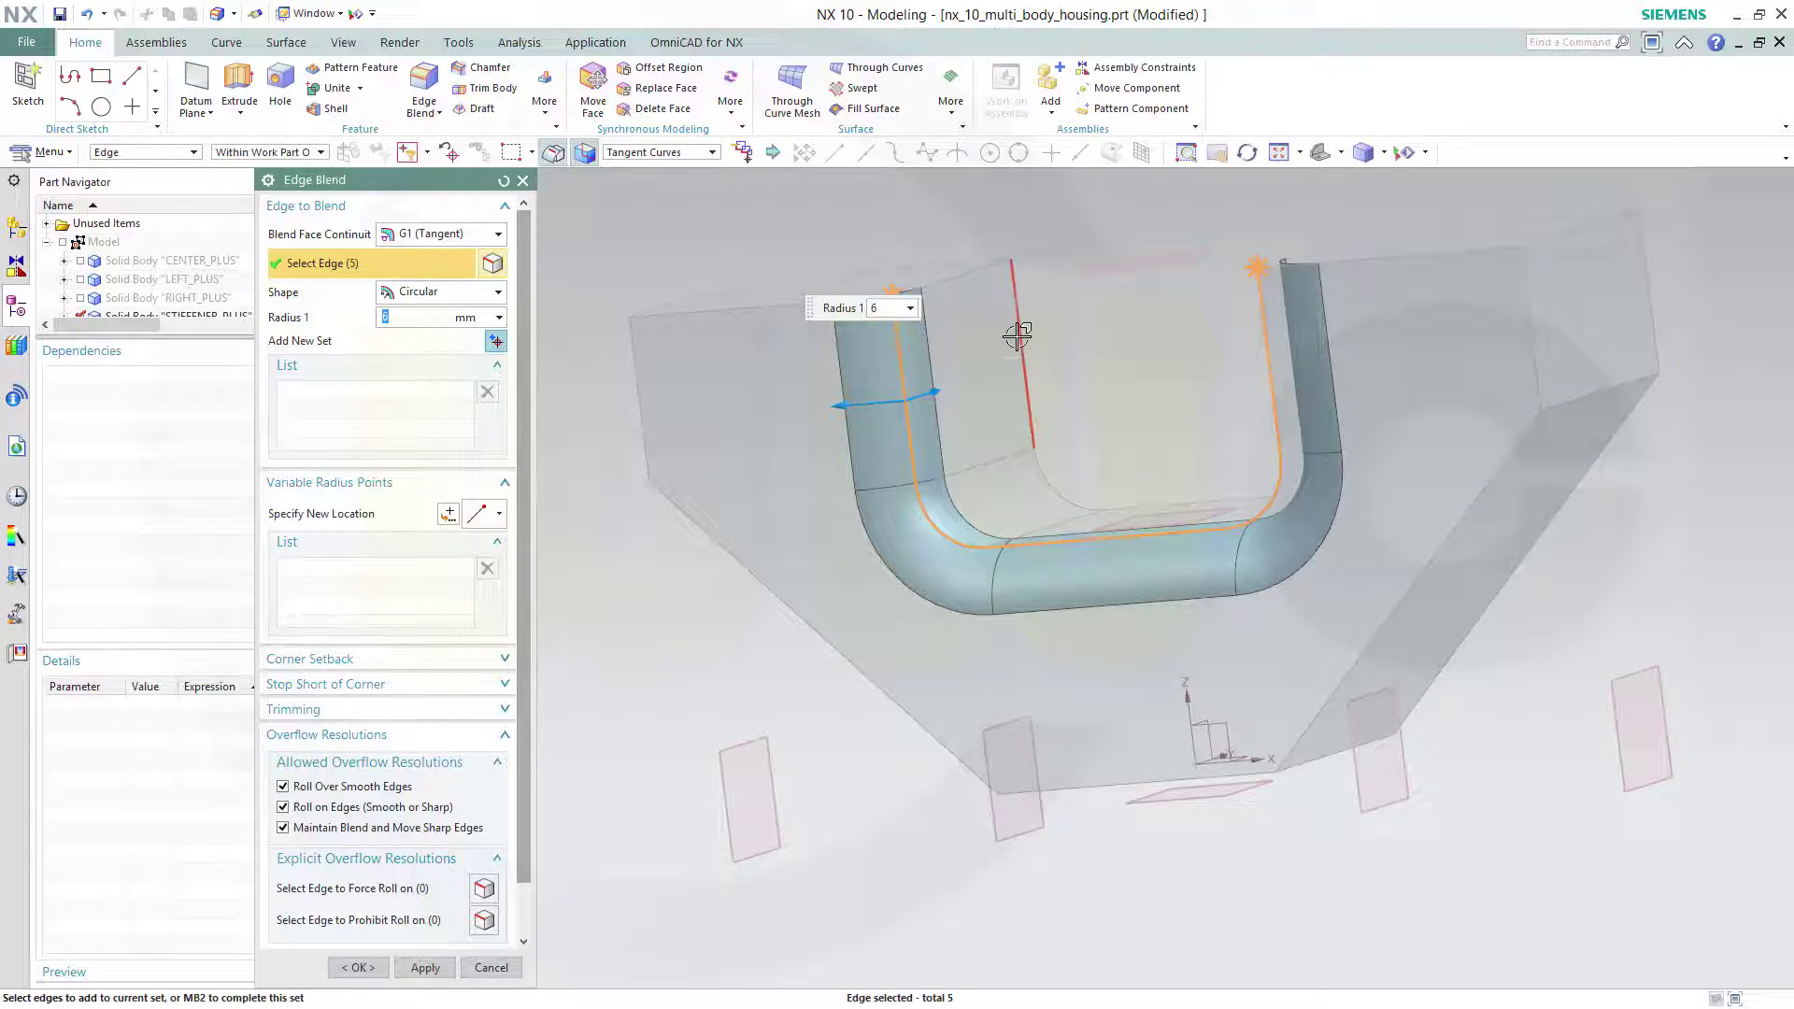
{"action": "left_click", "coordinate": [1018, 336]}
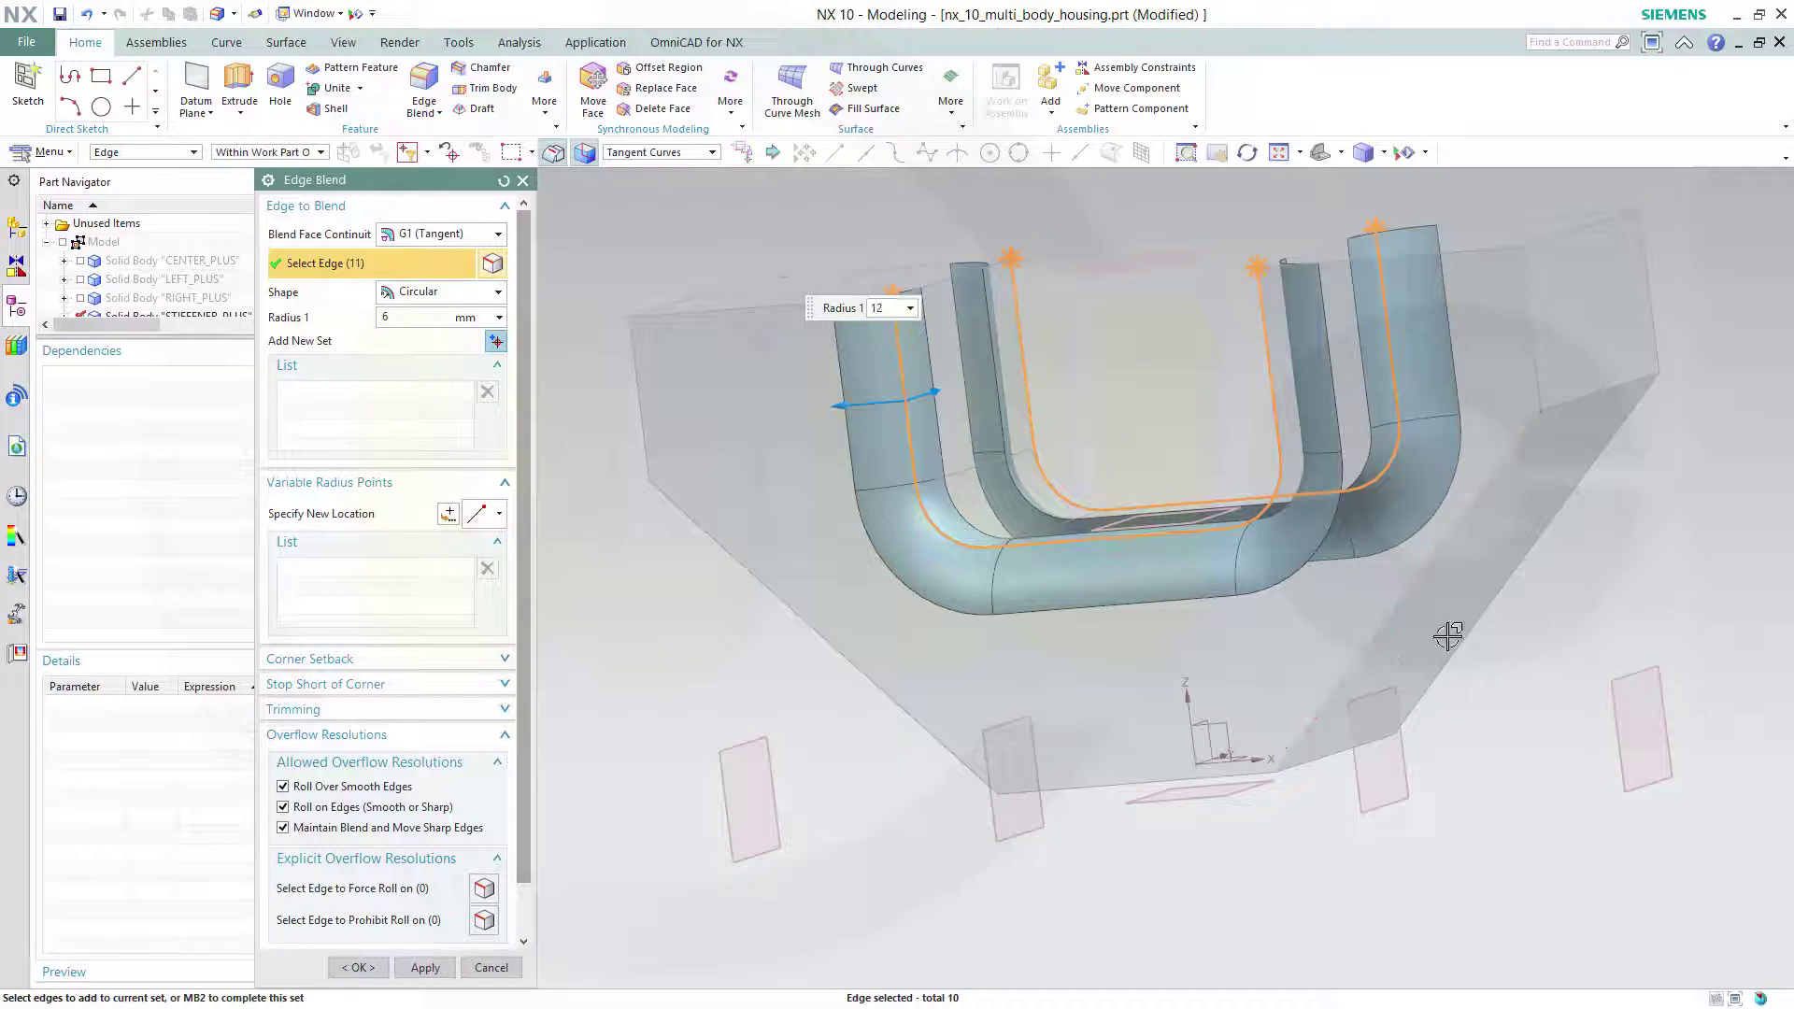
{"action": "left_click", "coordinate": [1503, 596]}
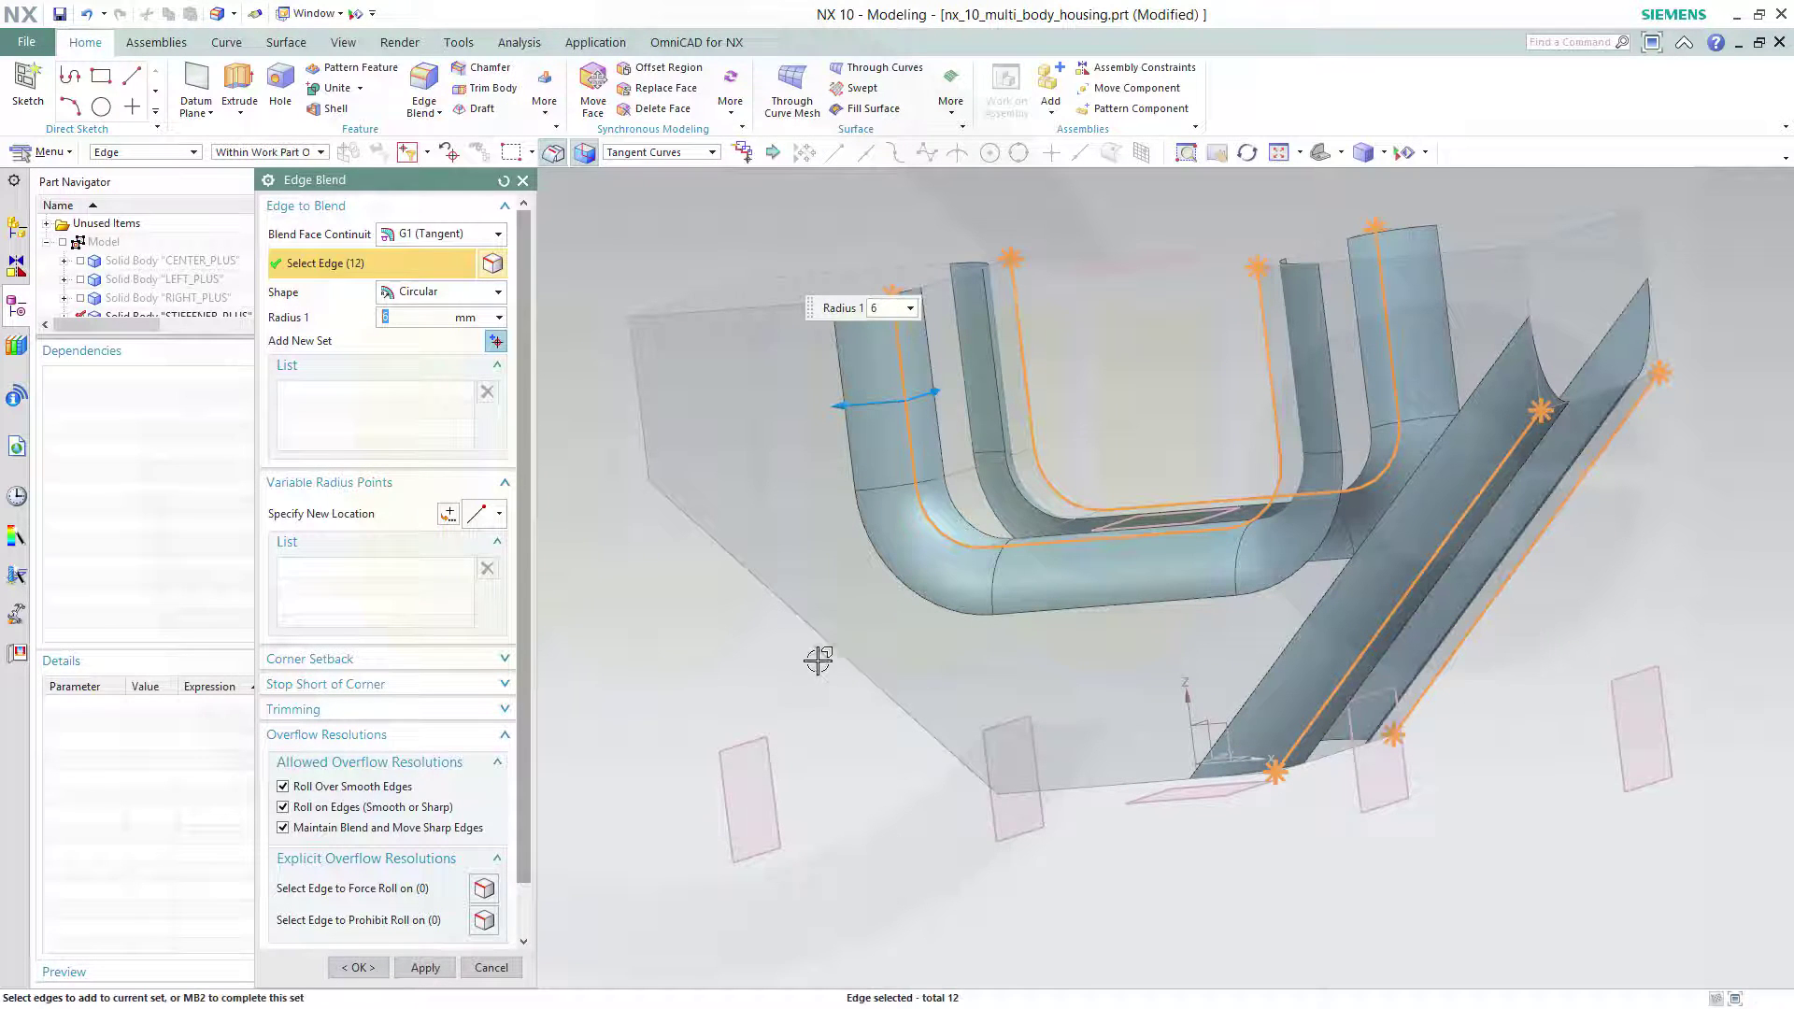
{"action": "left_click", "coordinate": [813, 598]}
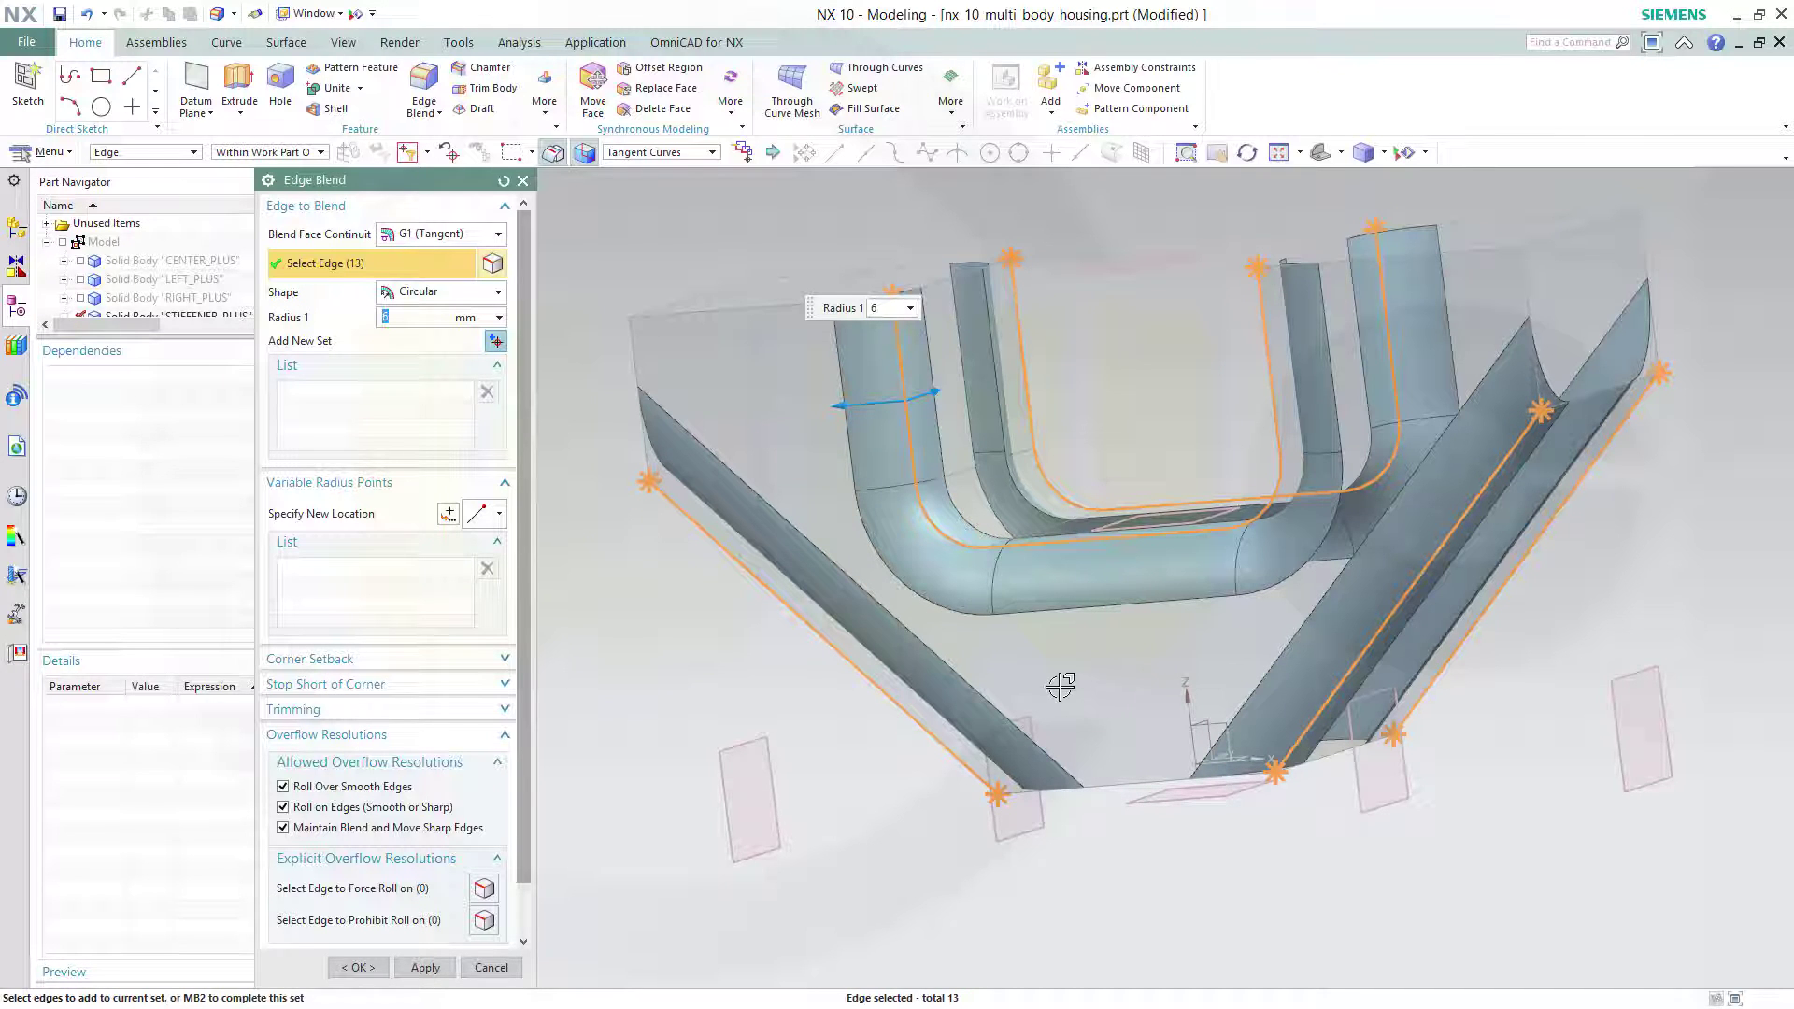
{"action": "middle_click_drag", "start_coordinate": [990, 731], "coordinate": [861, 665]}
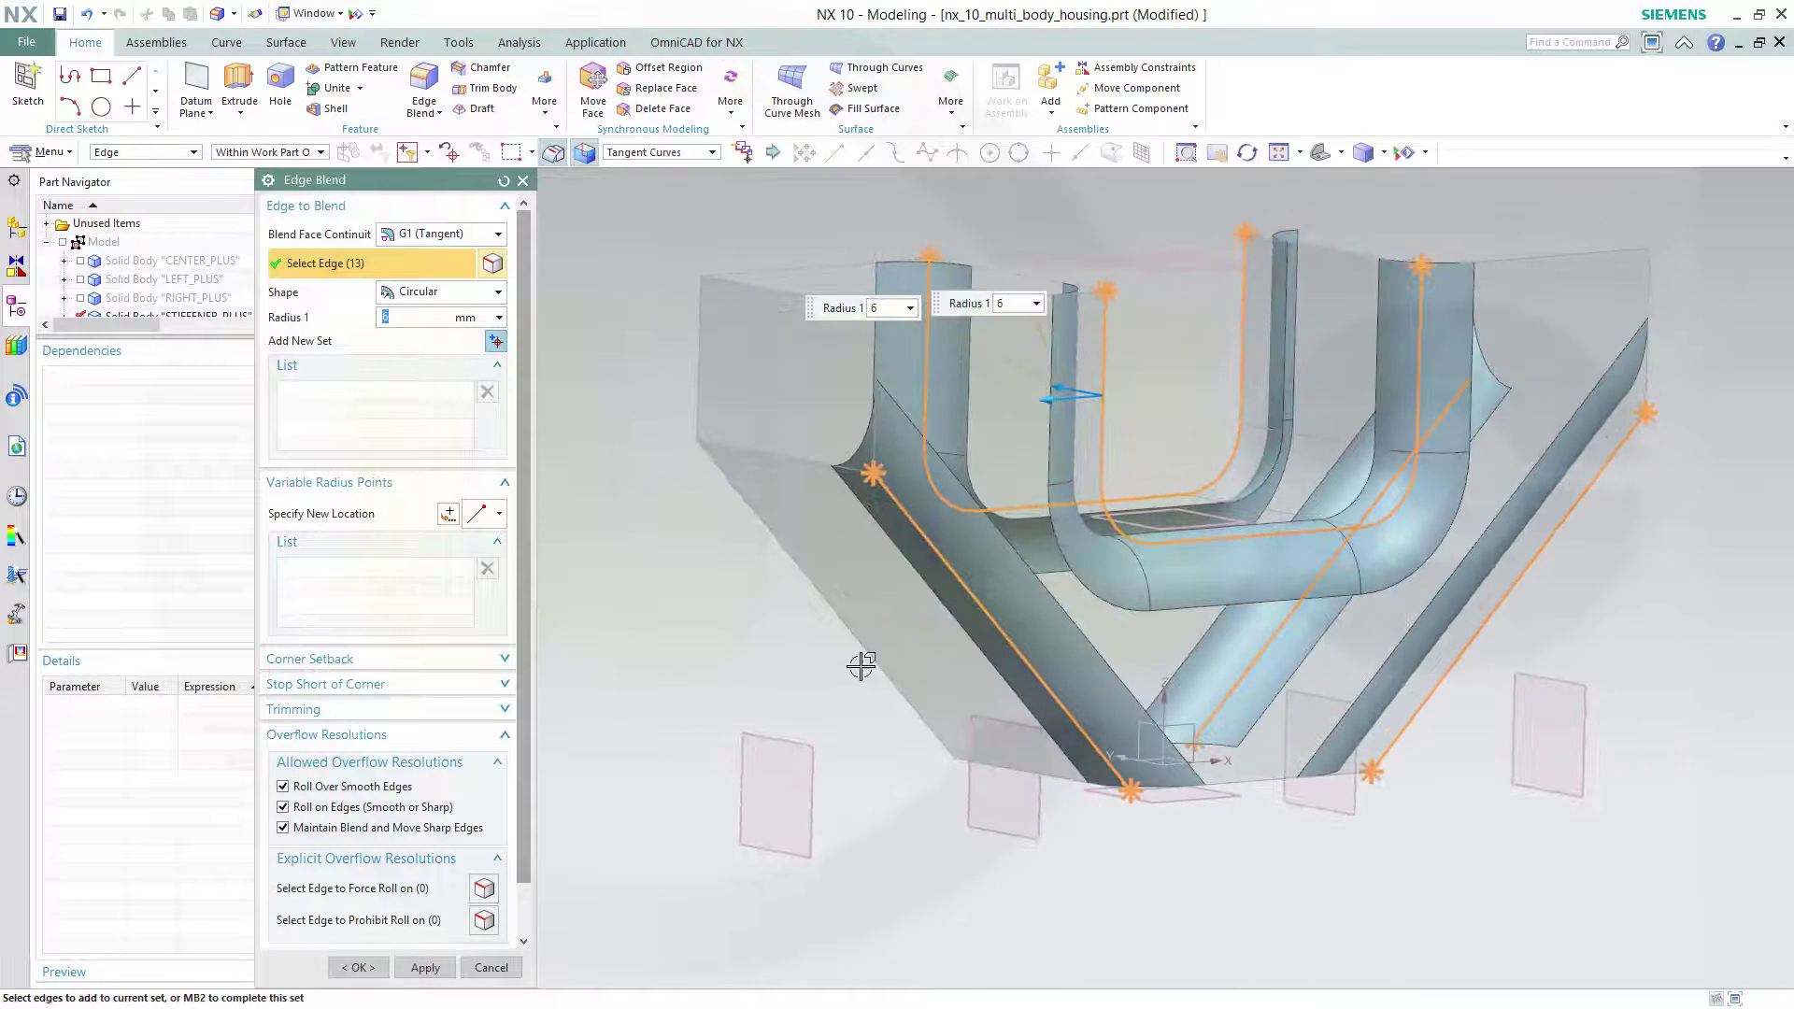
{"action": "left_click", "coordinate": [865, 645]}
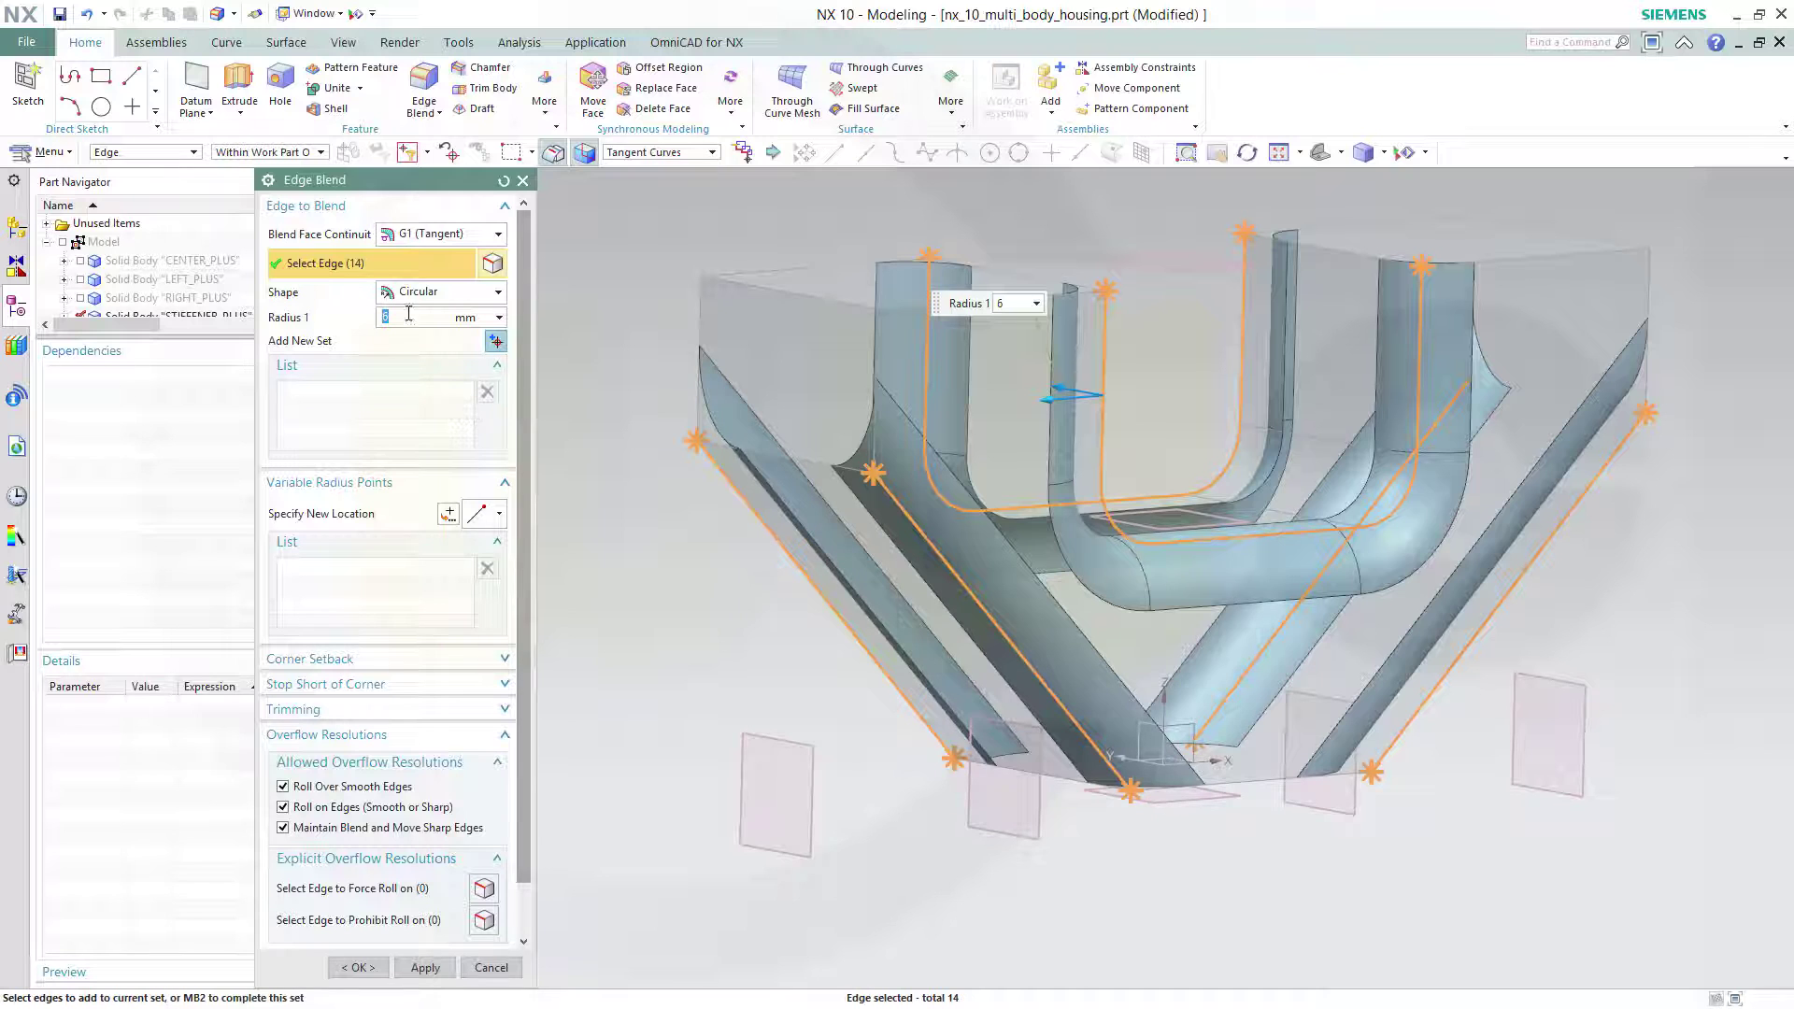
{"action": "left_click", "coordinate": [359, 969]}
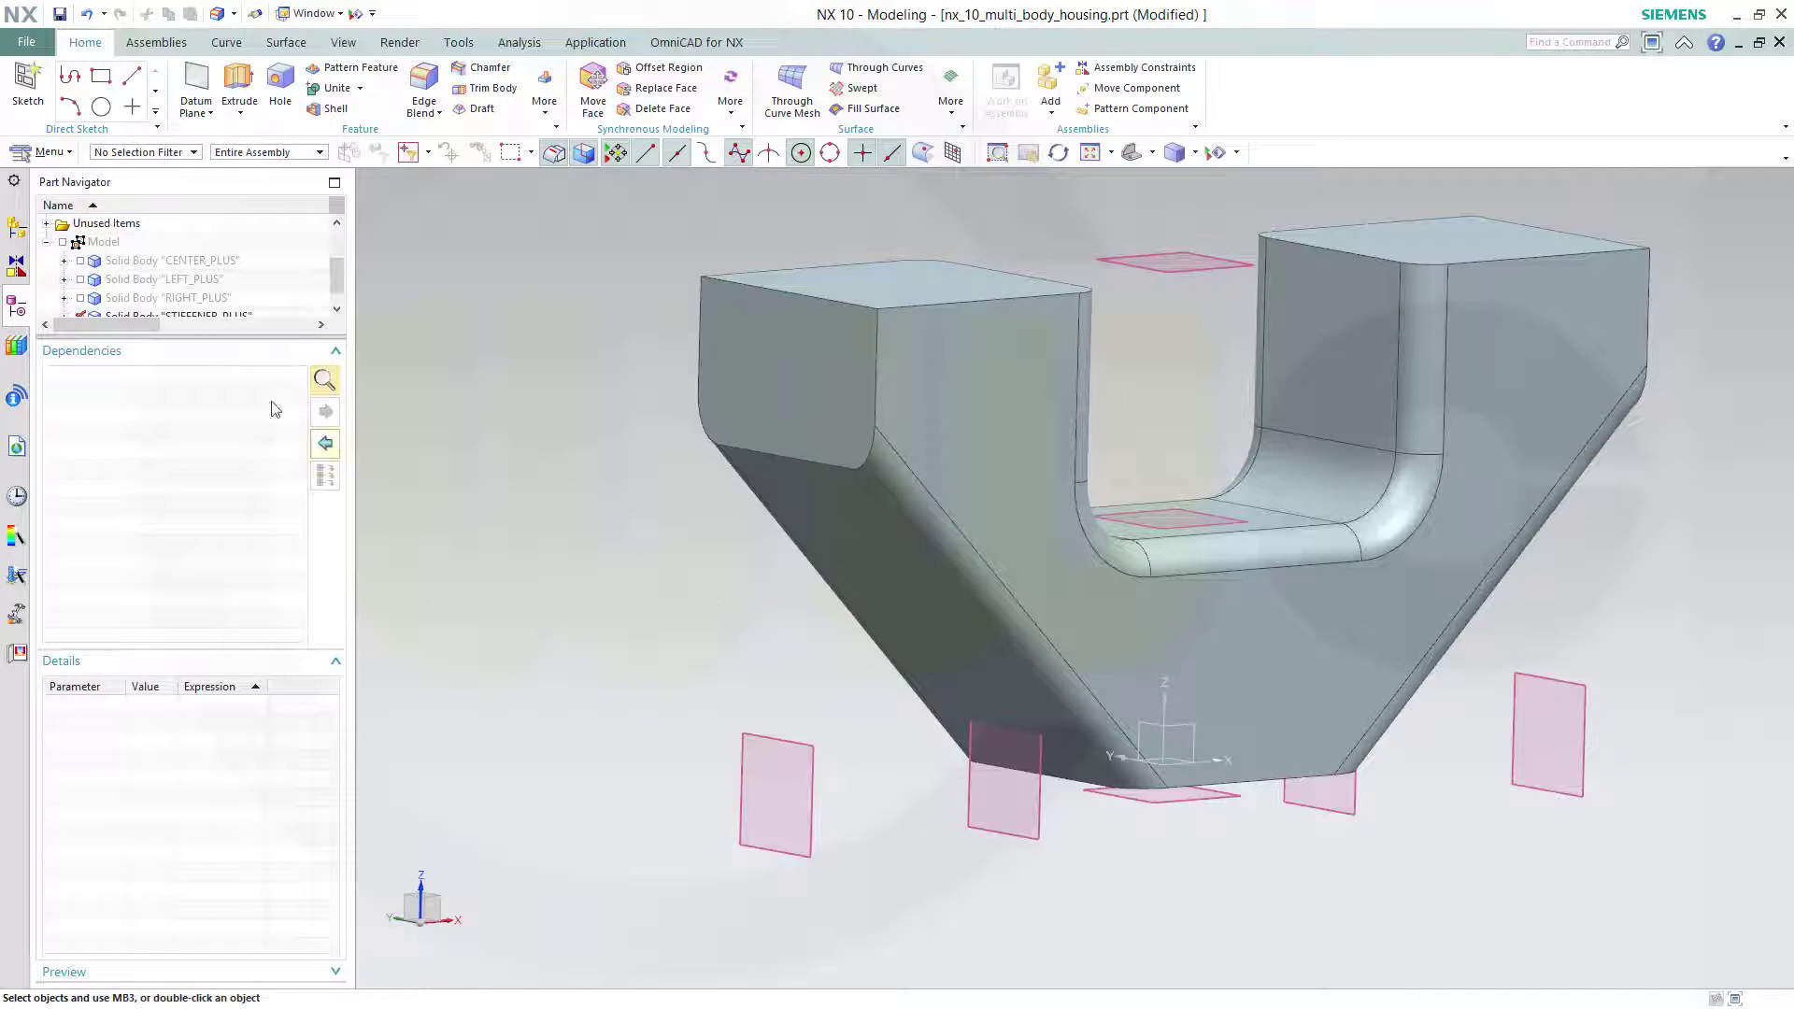
Step: Show the RIGHT_PLUS, LEFT_PLUS and CENTER_PLUS bodies together with the stiffener and view the whole housing
{"action": "left_click", "coordinate": [80, 297]}
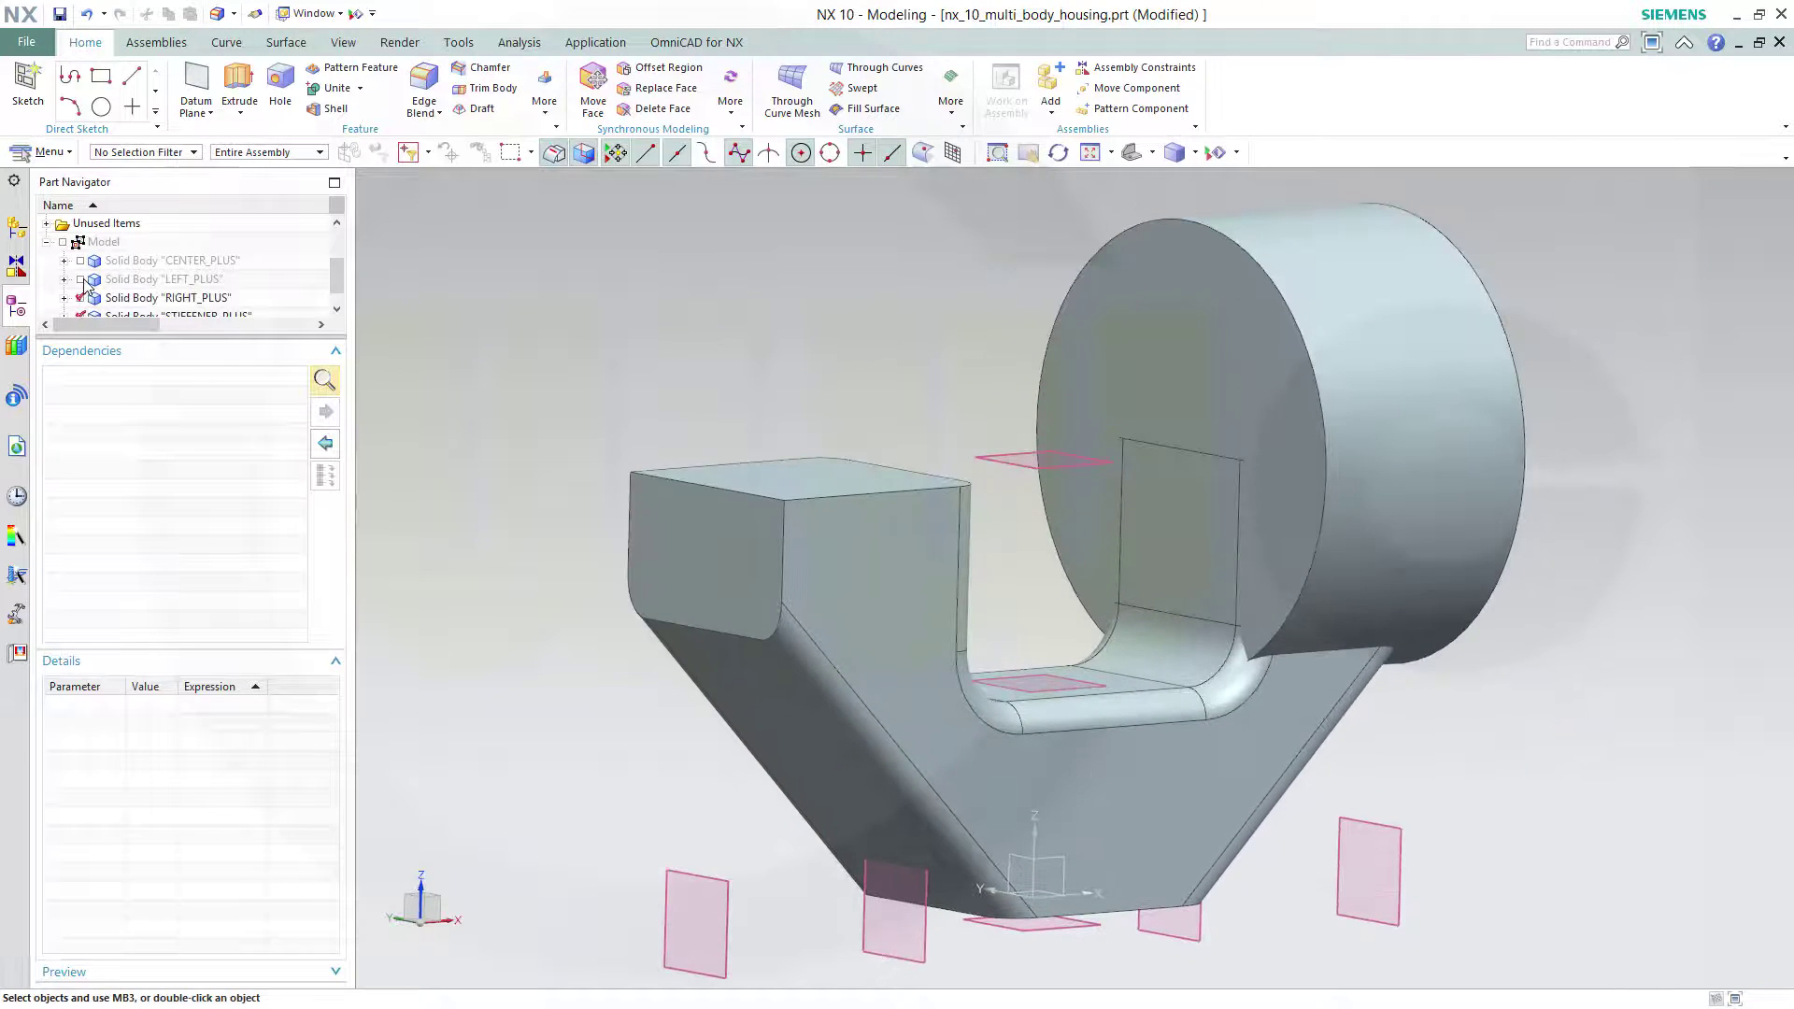
{"action": "left_click", "coordinate": [80, 278]}
{"action": "left_click", "coordinate": [81, 260]}
{"action": "middle_click_drag", "start_coordinate": [615, 471], "coordinate": [600, 524]}
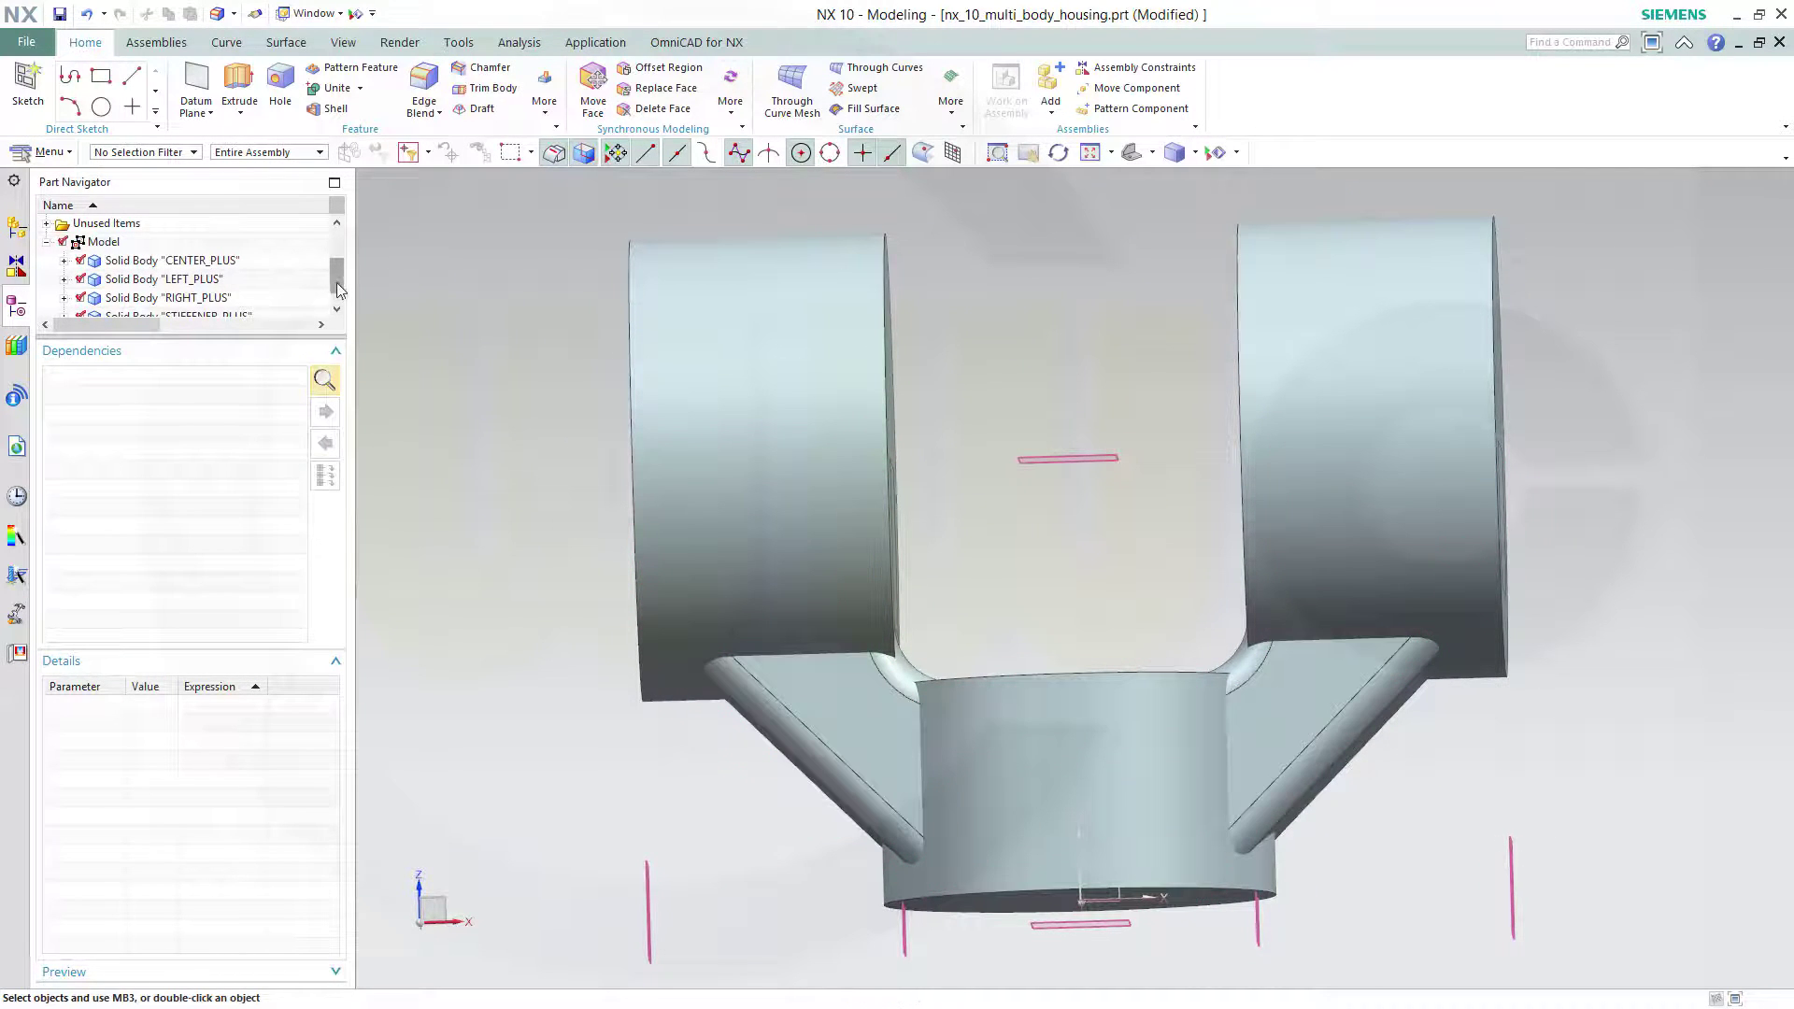
Step: List the model history in timestamp order and look over its most recent features
{"action": "scroll", "coordinate": [339, 289], "scroll_direction": "down", "scroll_amount": 1}
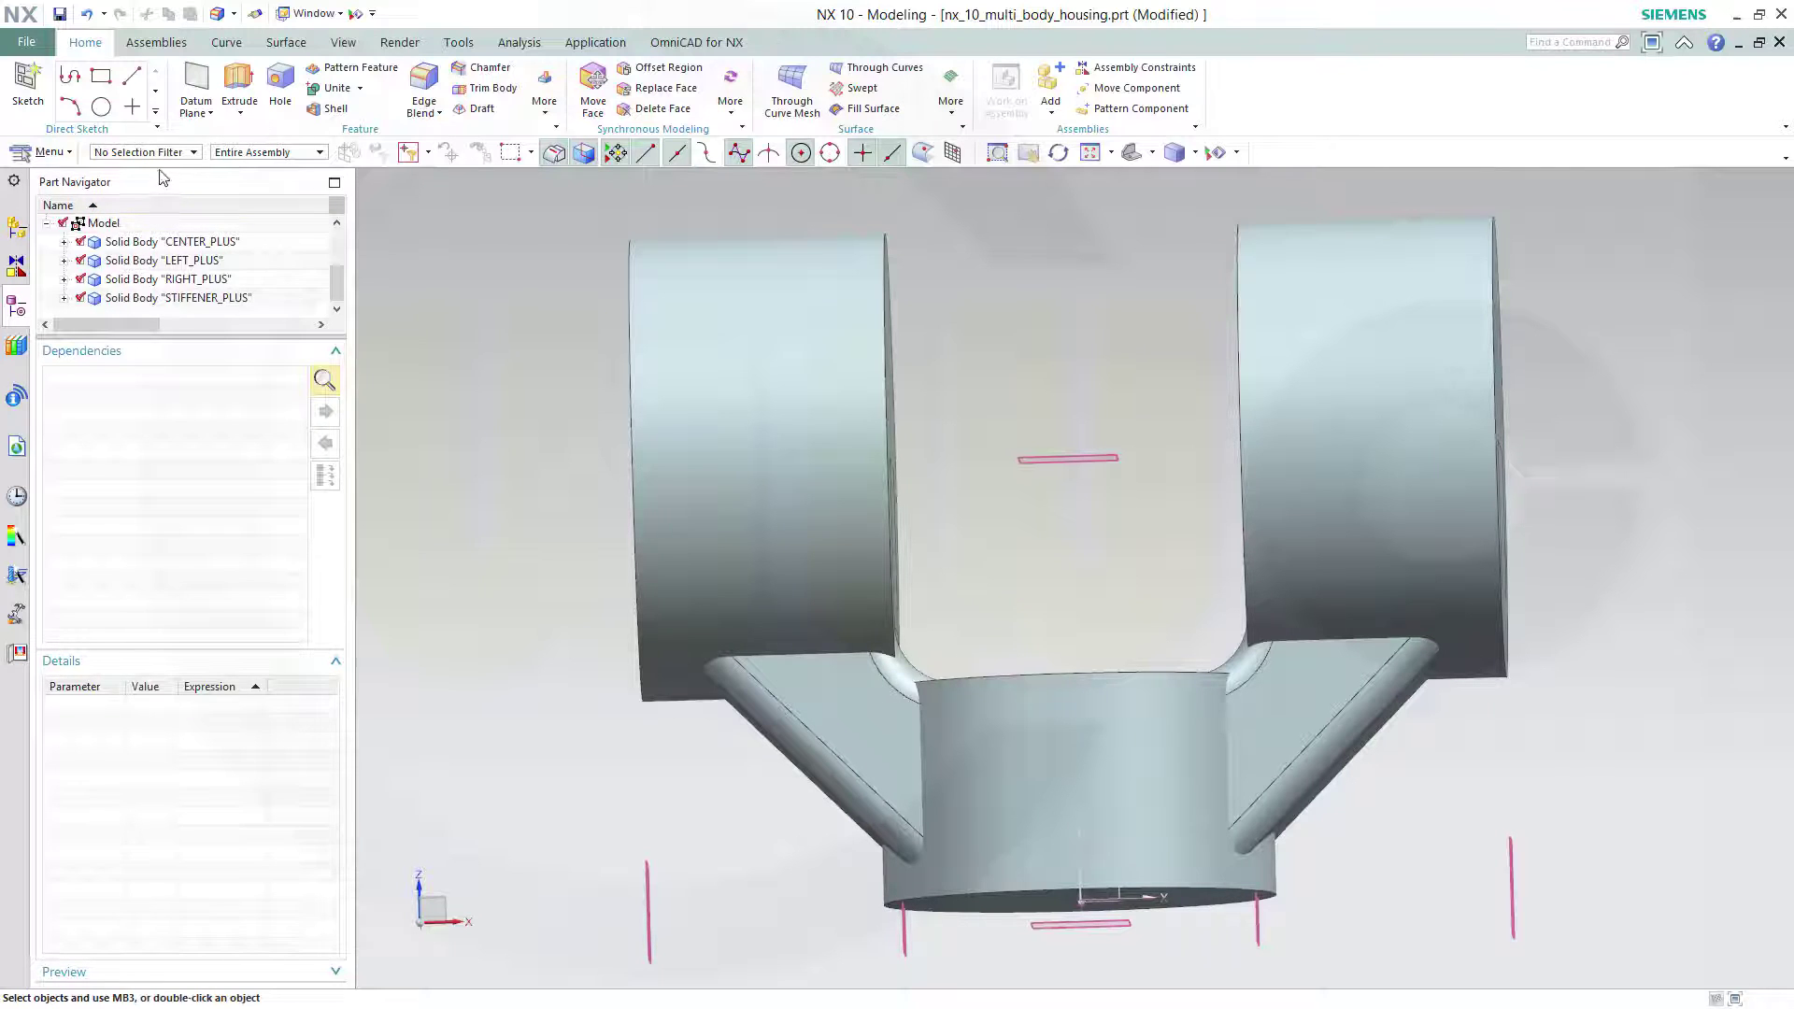
{"action": "right_click", "coordinate": [123, 211]}
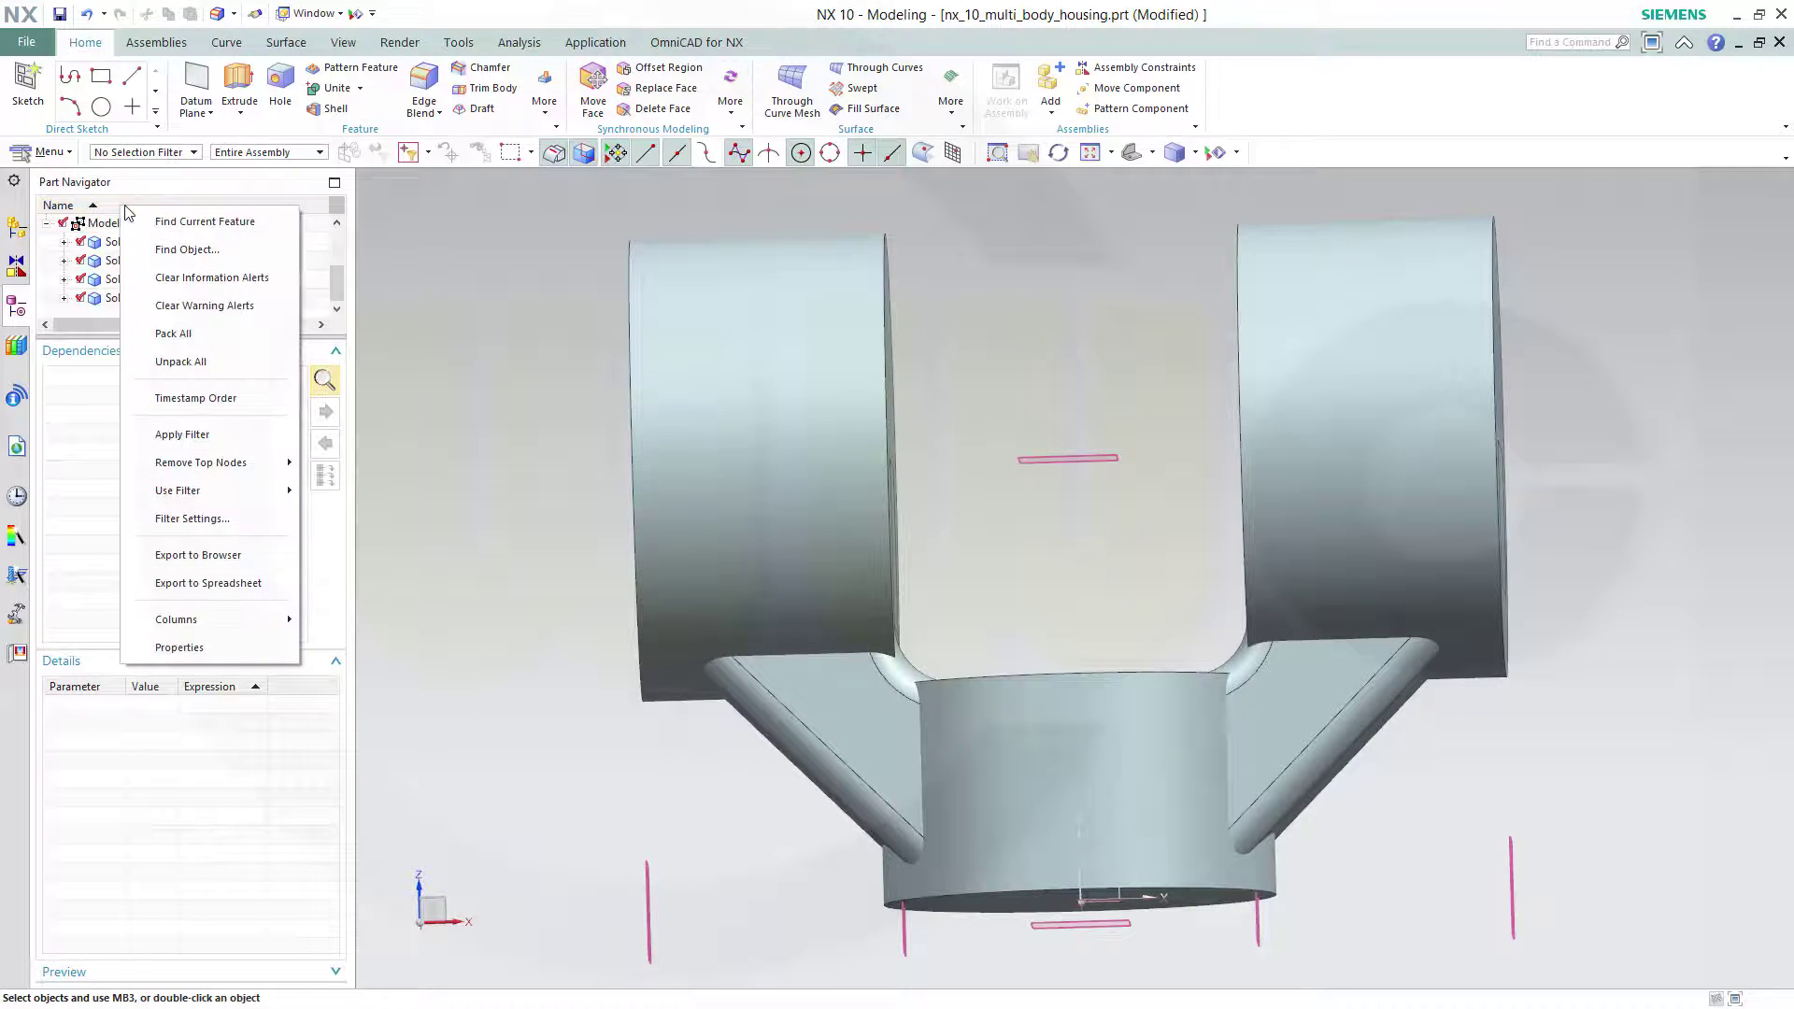
{"action": "left_click", "coordinate": [211, 399]}
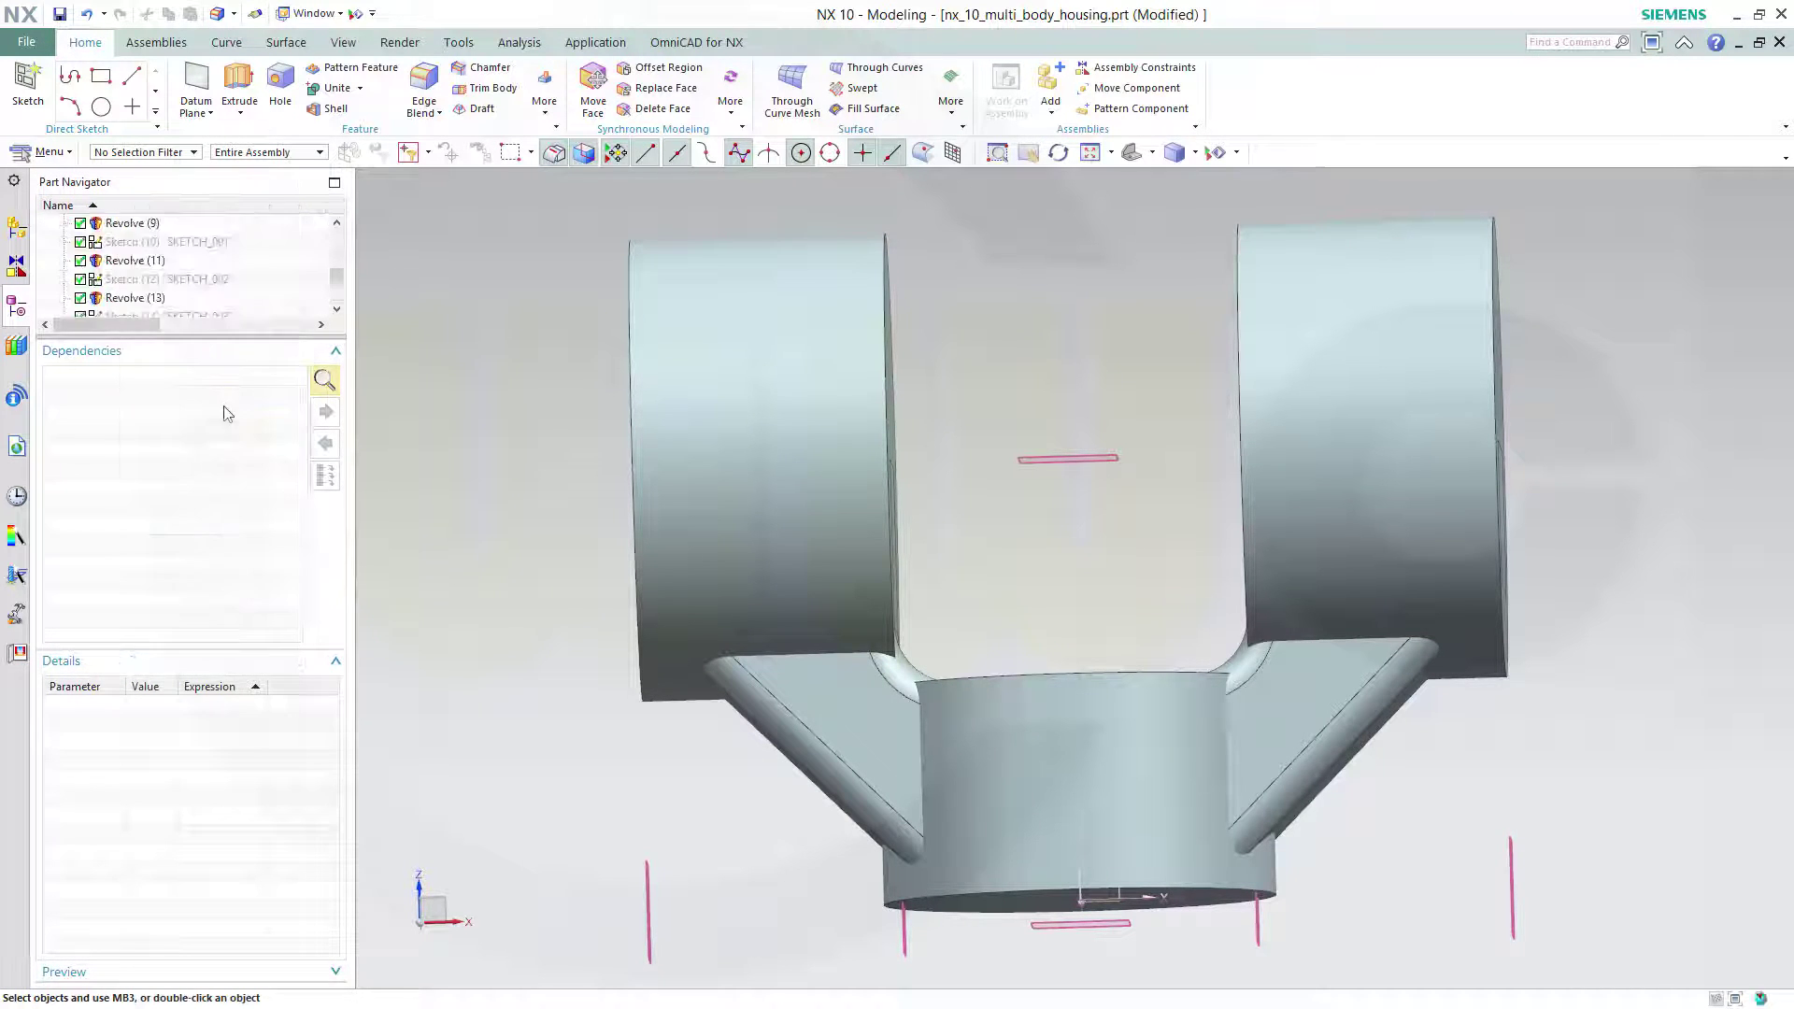
{"action": "scroll", "coordinate": [344, 308], "scroll_direction": "down", "scroll_amount": 2}
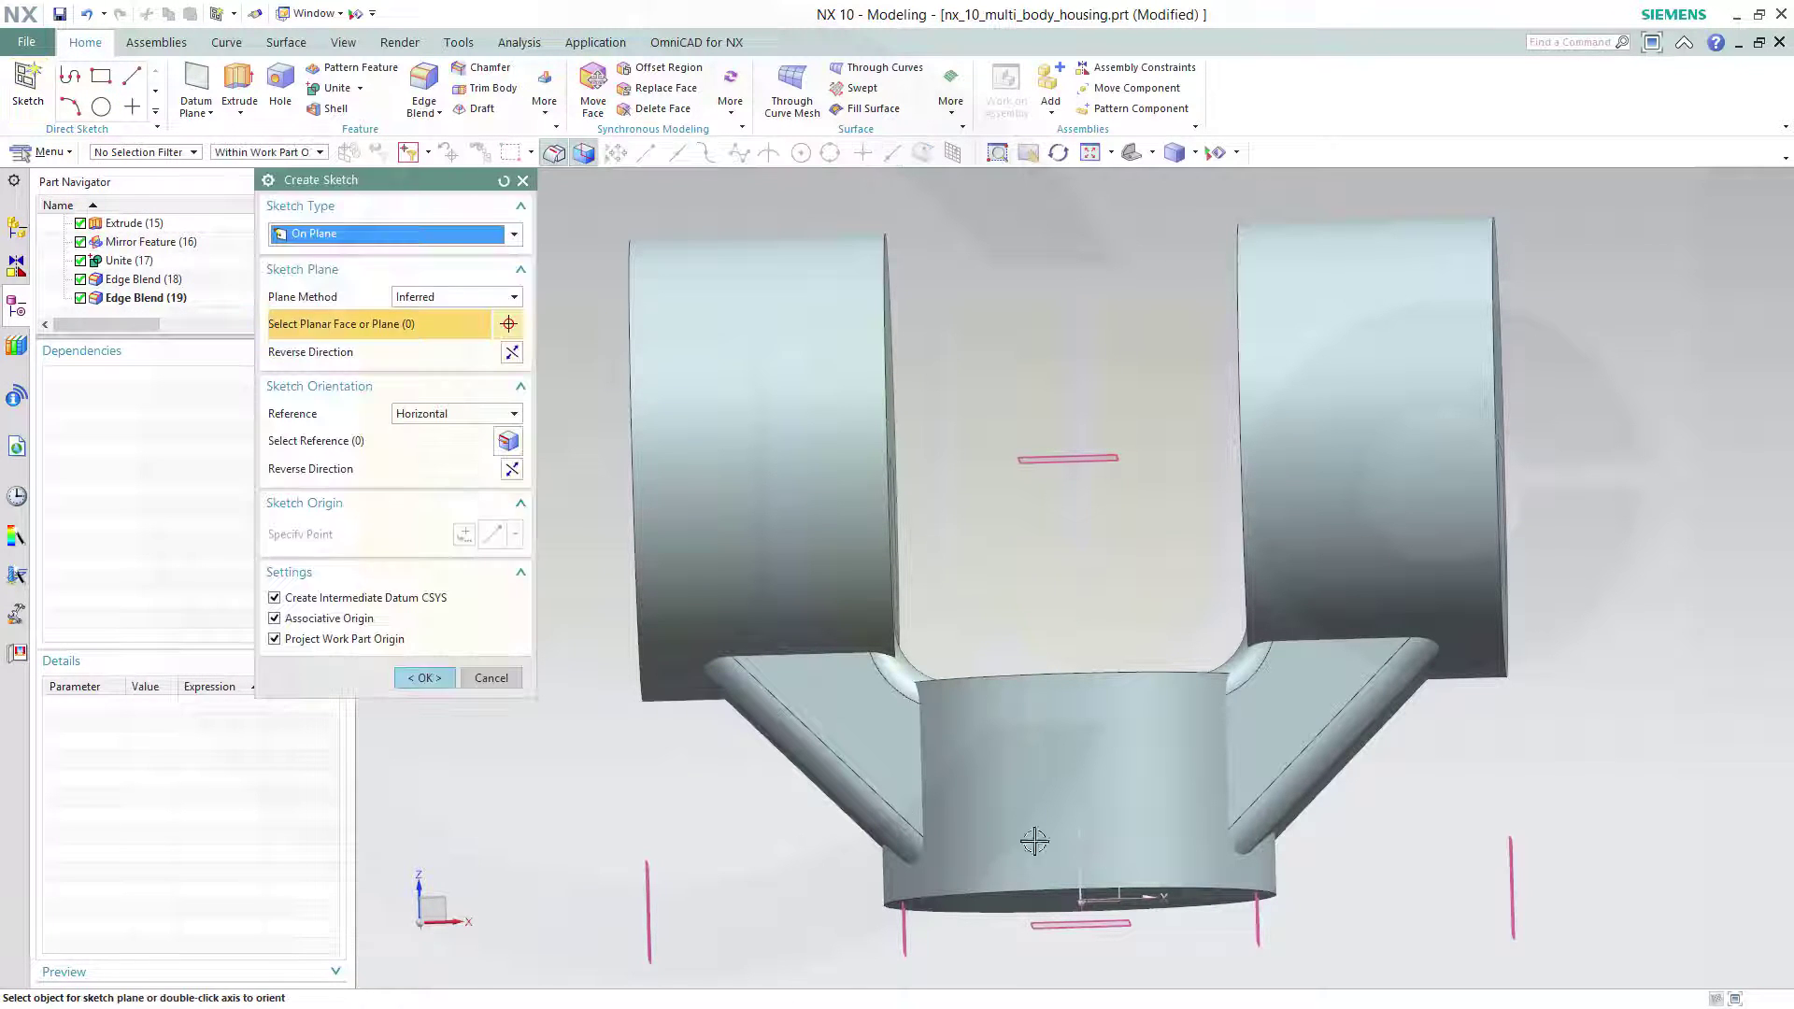
Step: Create a sketch on the XZ plane of the datum coordinate system
{"action": "left_click", "coordinate": [1115, 869]}
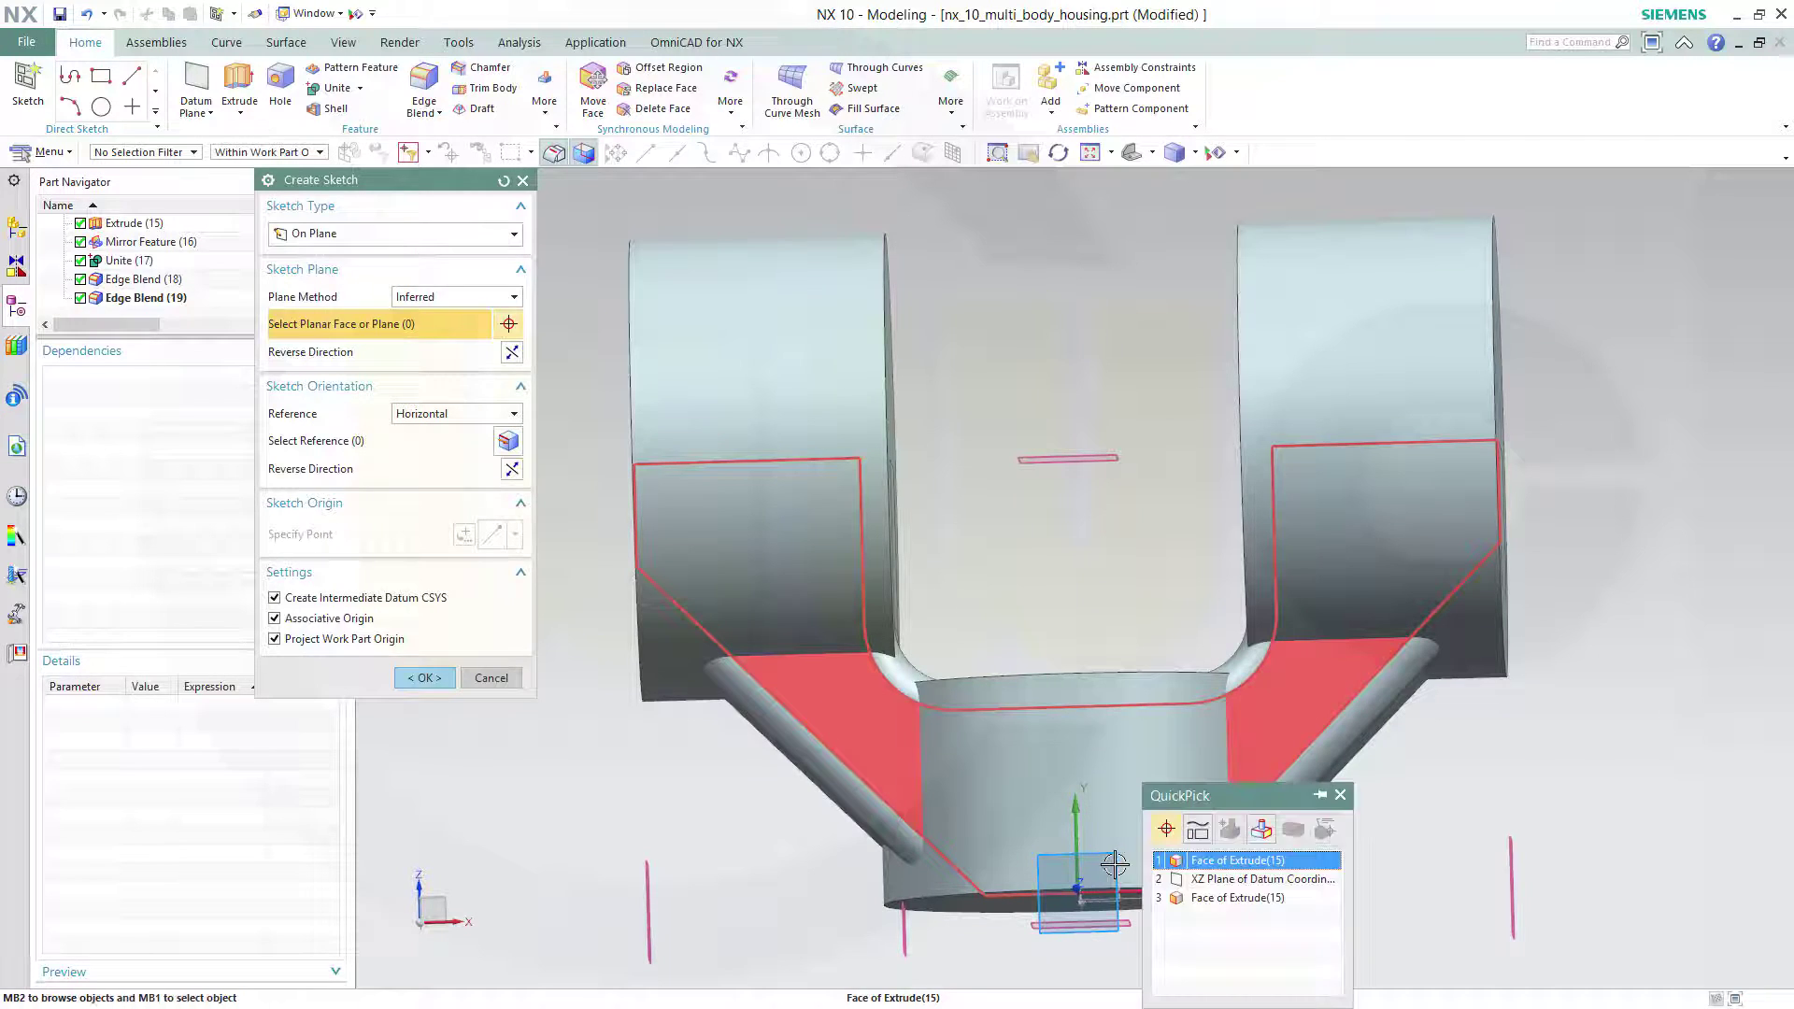
{"action": "left_click", "coordinate": [1222, 880]}
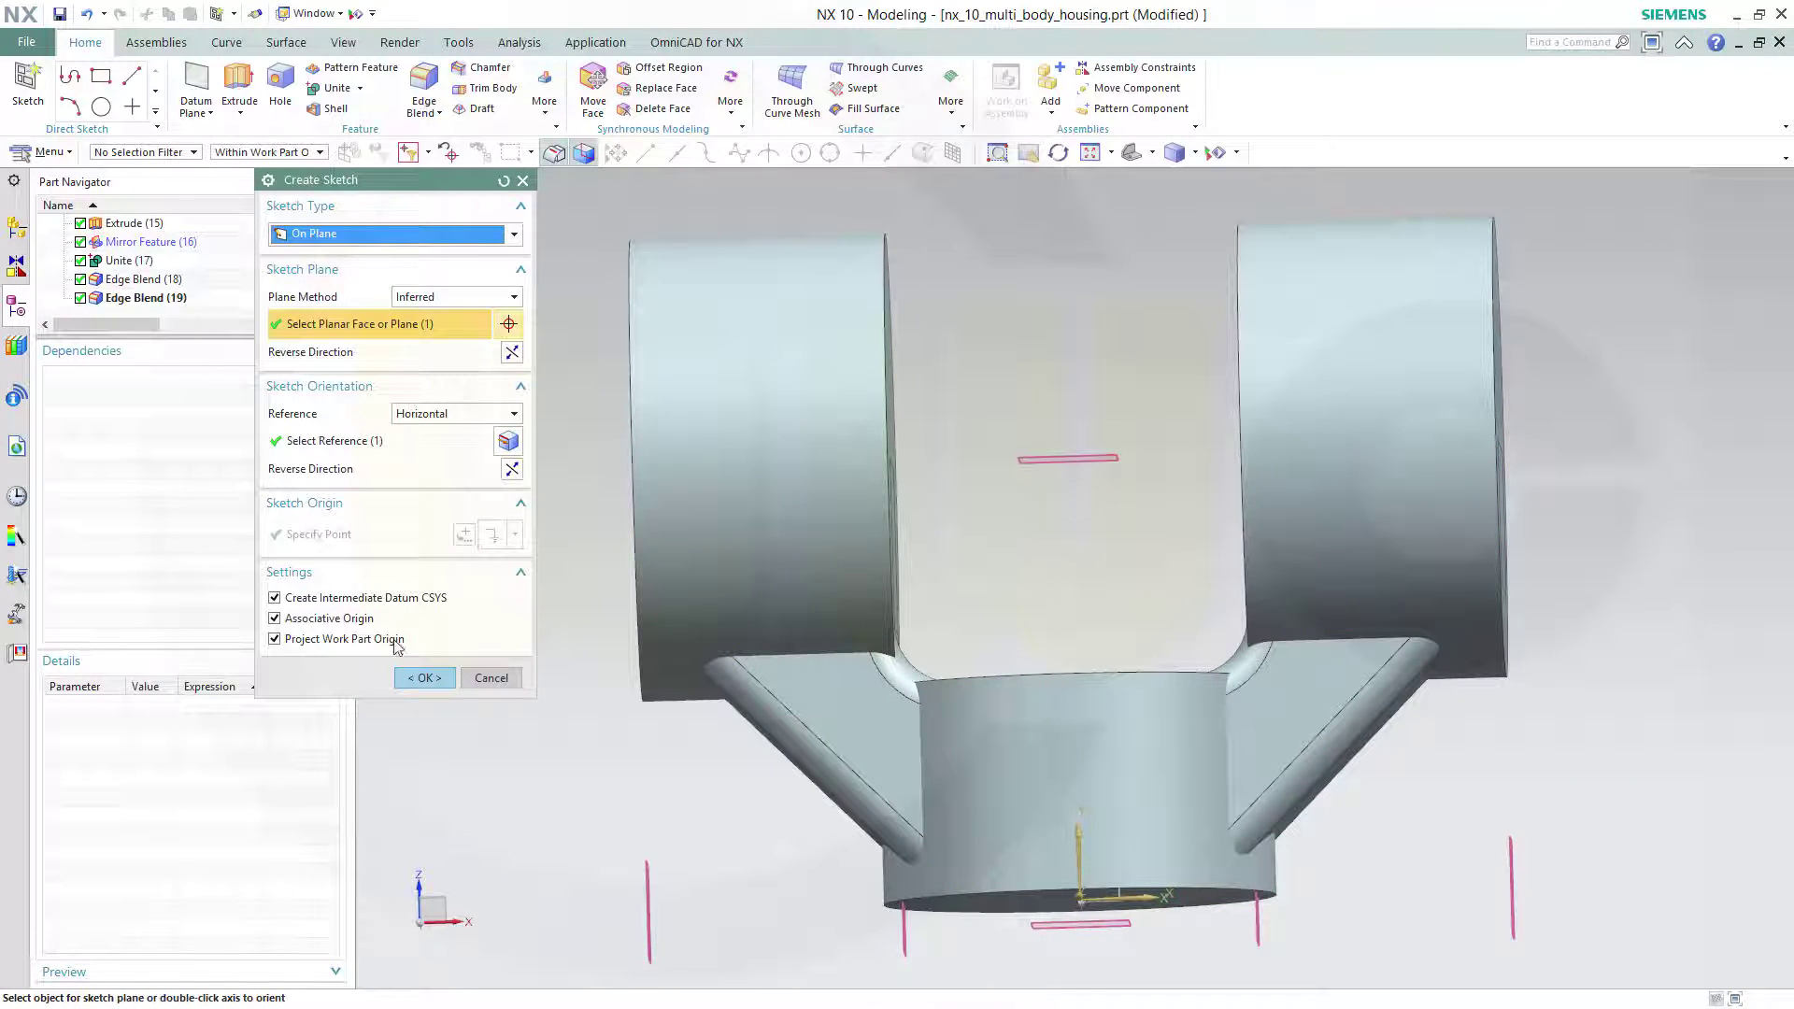
{"action": "left_click", "coordinate": [423, 679]}
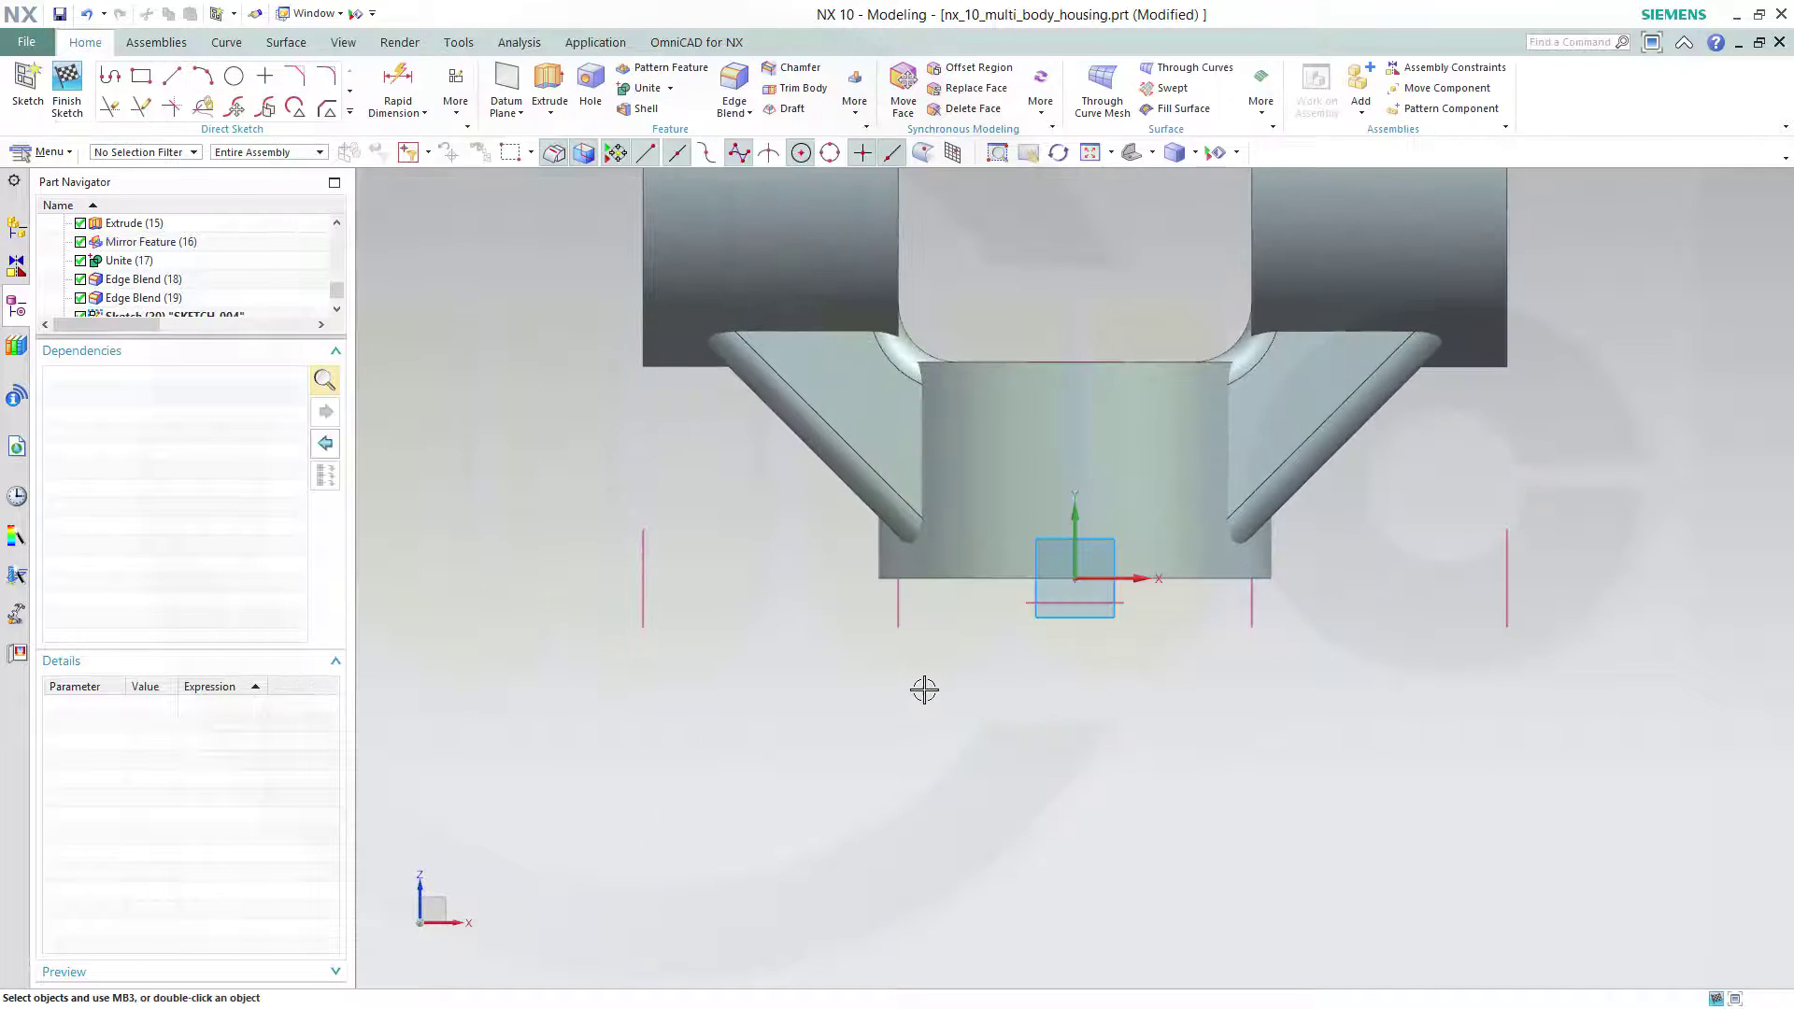
{"action": "middle_click_drag", "start_coordinate": [926, 734], "coordinate": [883, 862], "text": "shift"}
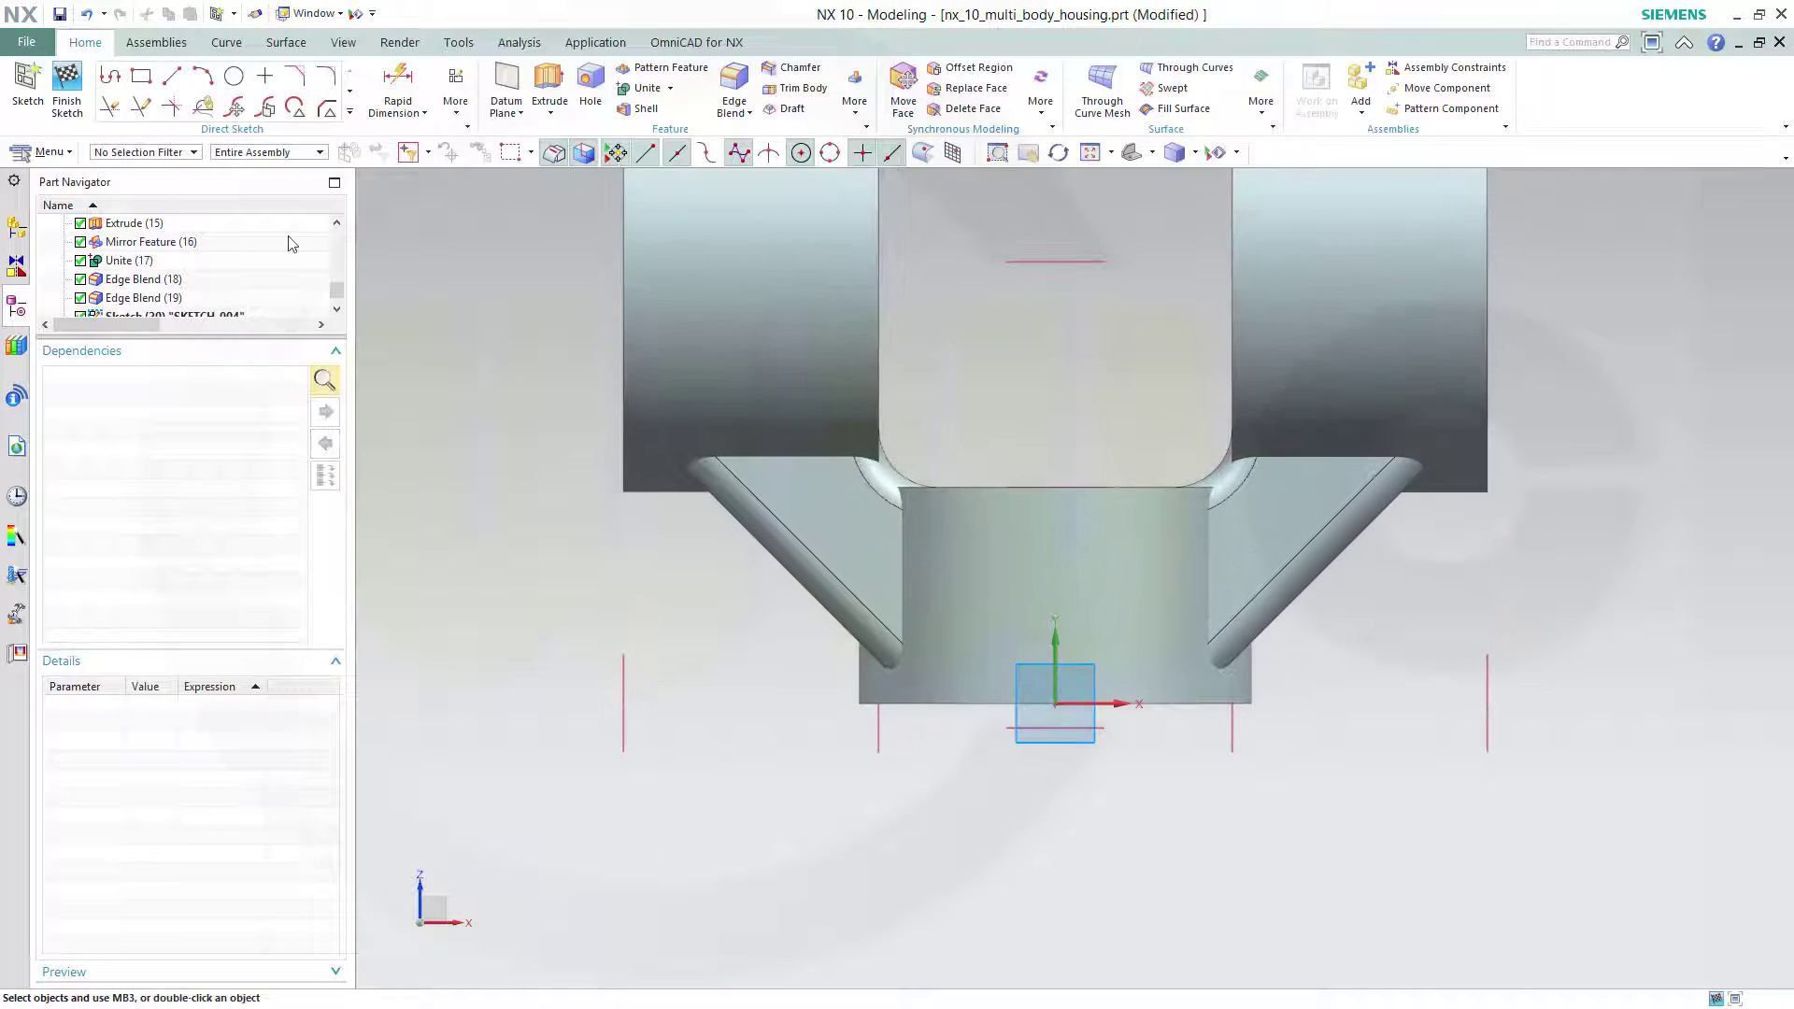
Step: Sketch a tall rectangle just right of the vertical axis, starting at about XC 7, YC 30 and ending below the horizontal axis
{"action": "left_click", "coordinate": [140, 79]}
{"action": "left_click", "coordinate": [1091, 558]}
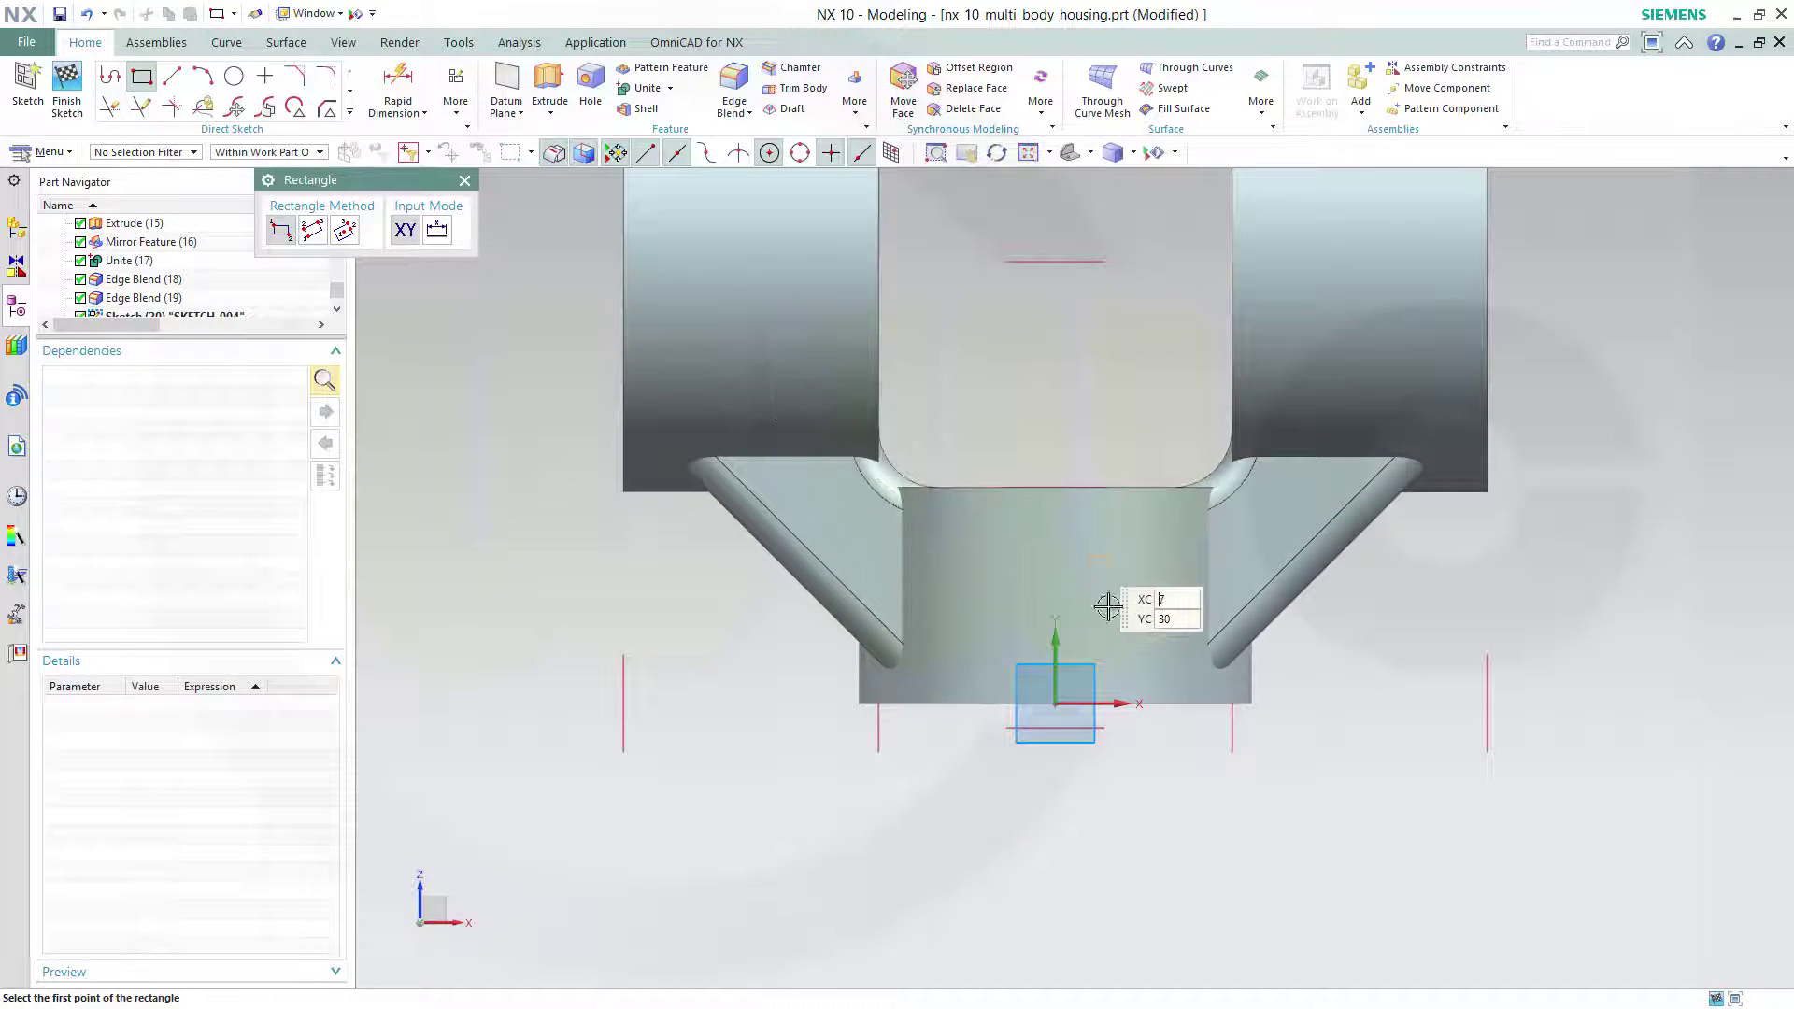
{"action": "left_click", "coordinate": [1174, 801]}
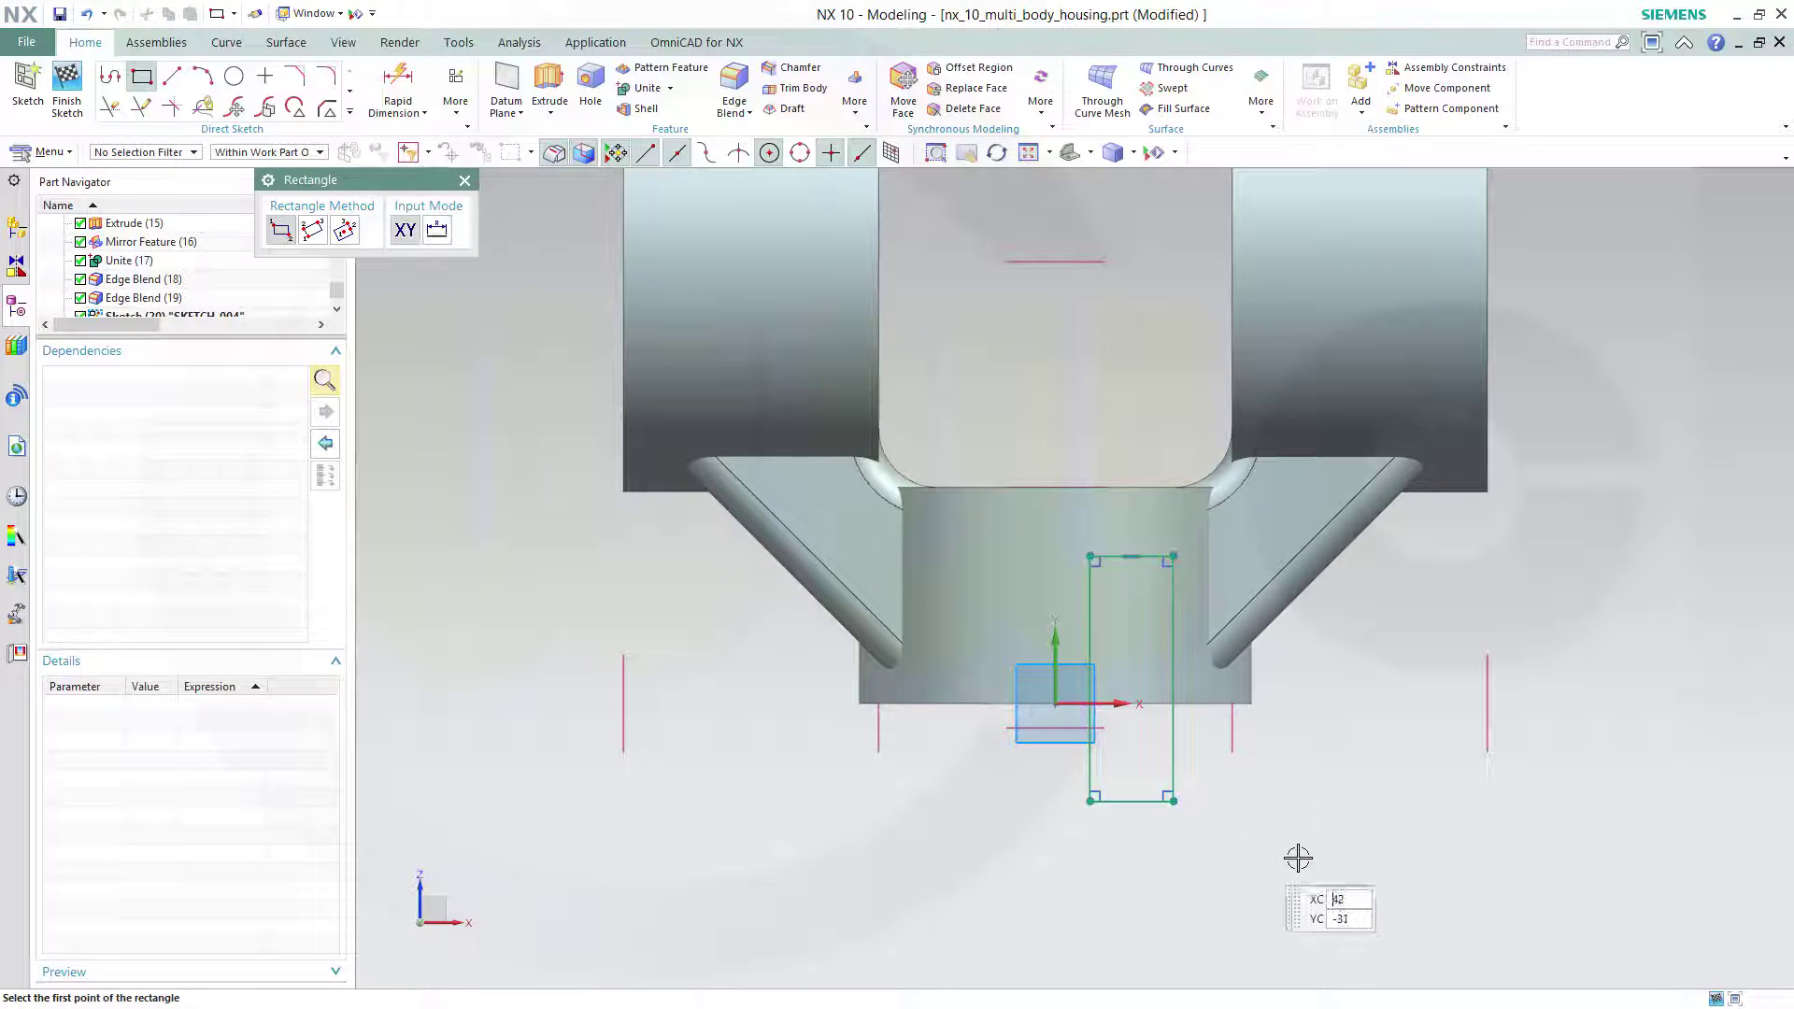
{"action": "key", "text": "Escape"}
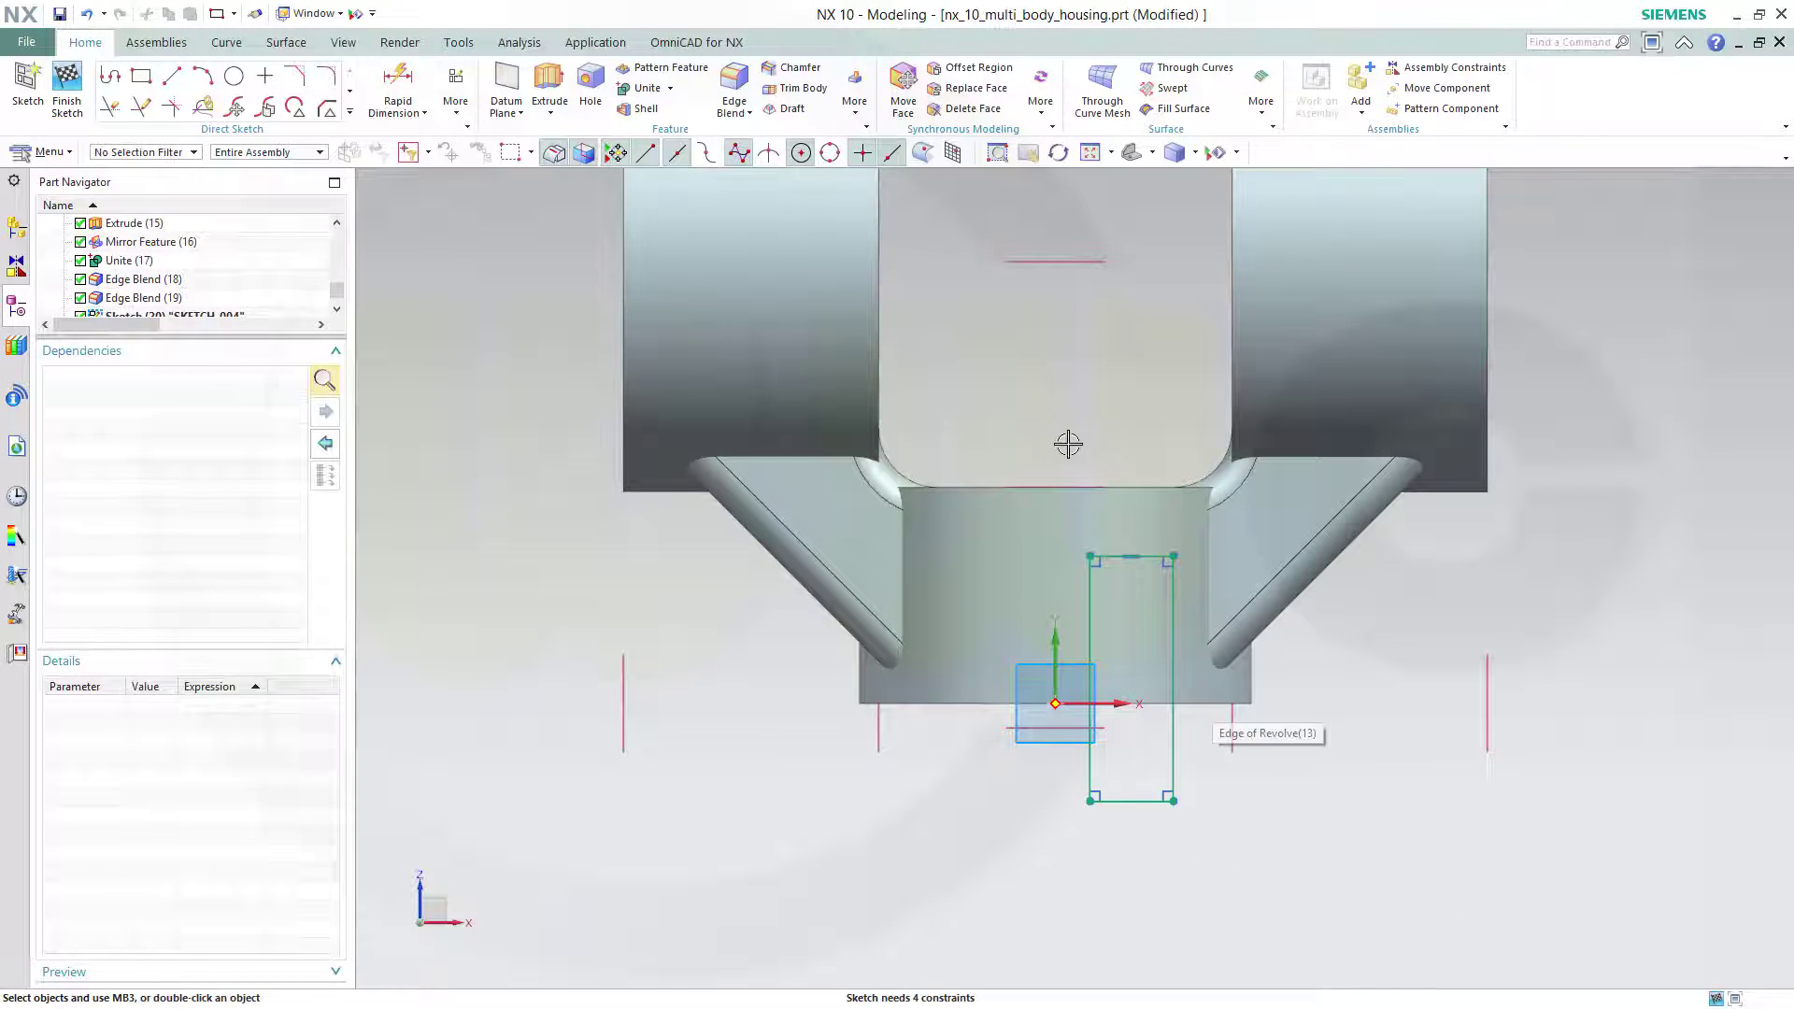
Step: Turn off timestamp order so the model history is grouped by solid body
{"action": "middle_click_drag", "start_coordinate": [1058, 446], "coordinate": [1061, 429]}
{"action": "left_click", "coordinate": [1114, 549]}
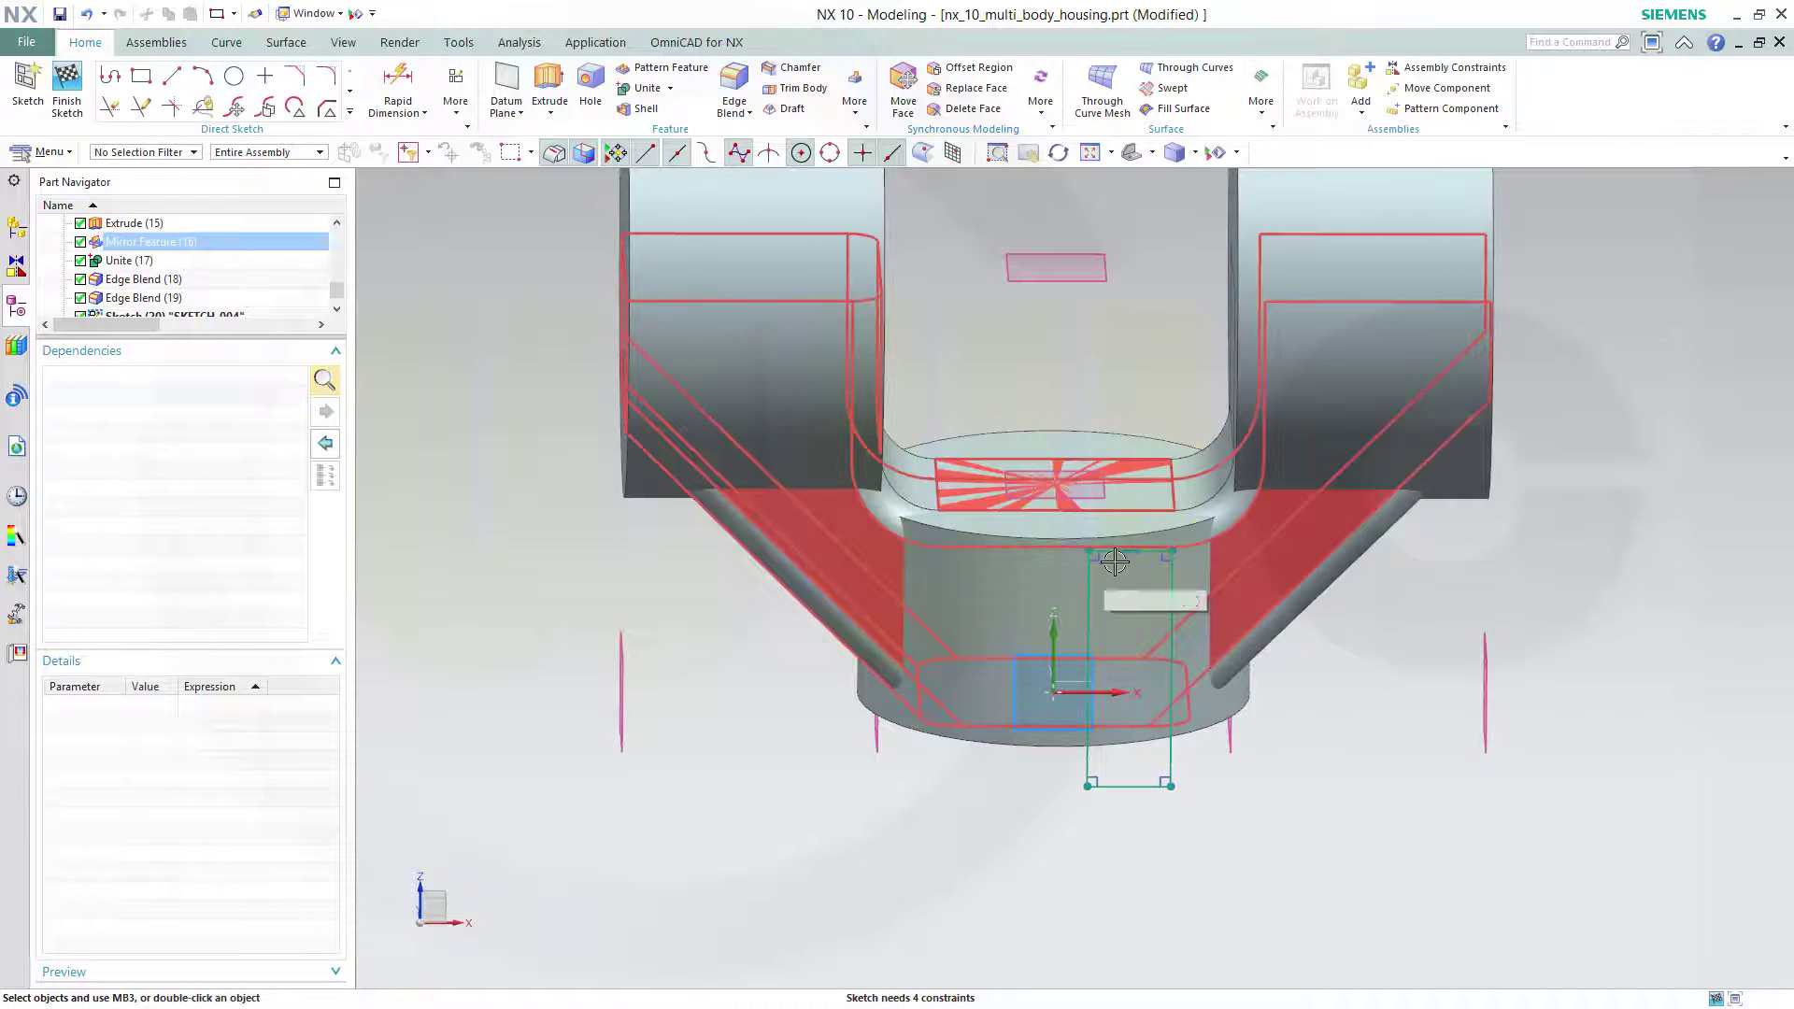
{"action": "key", "text": "Escape"}
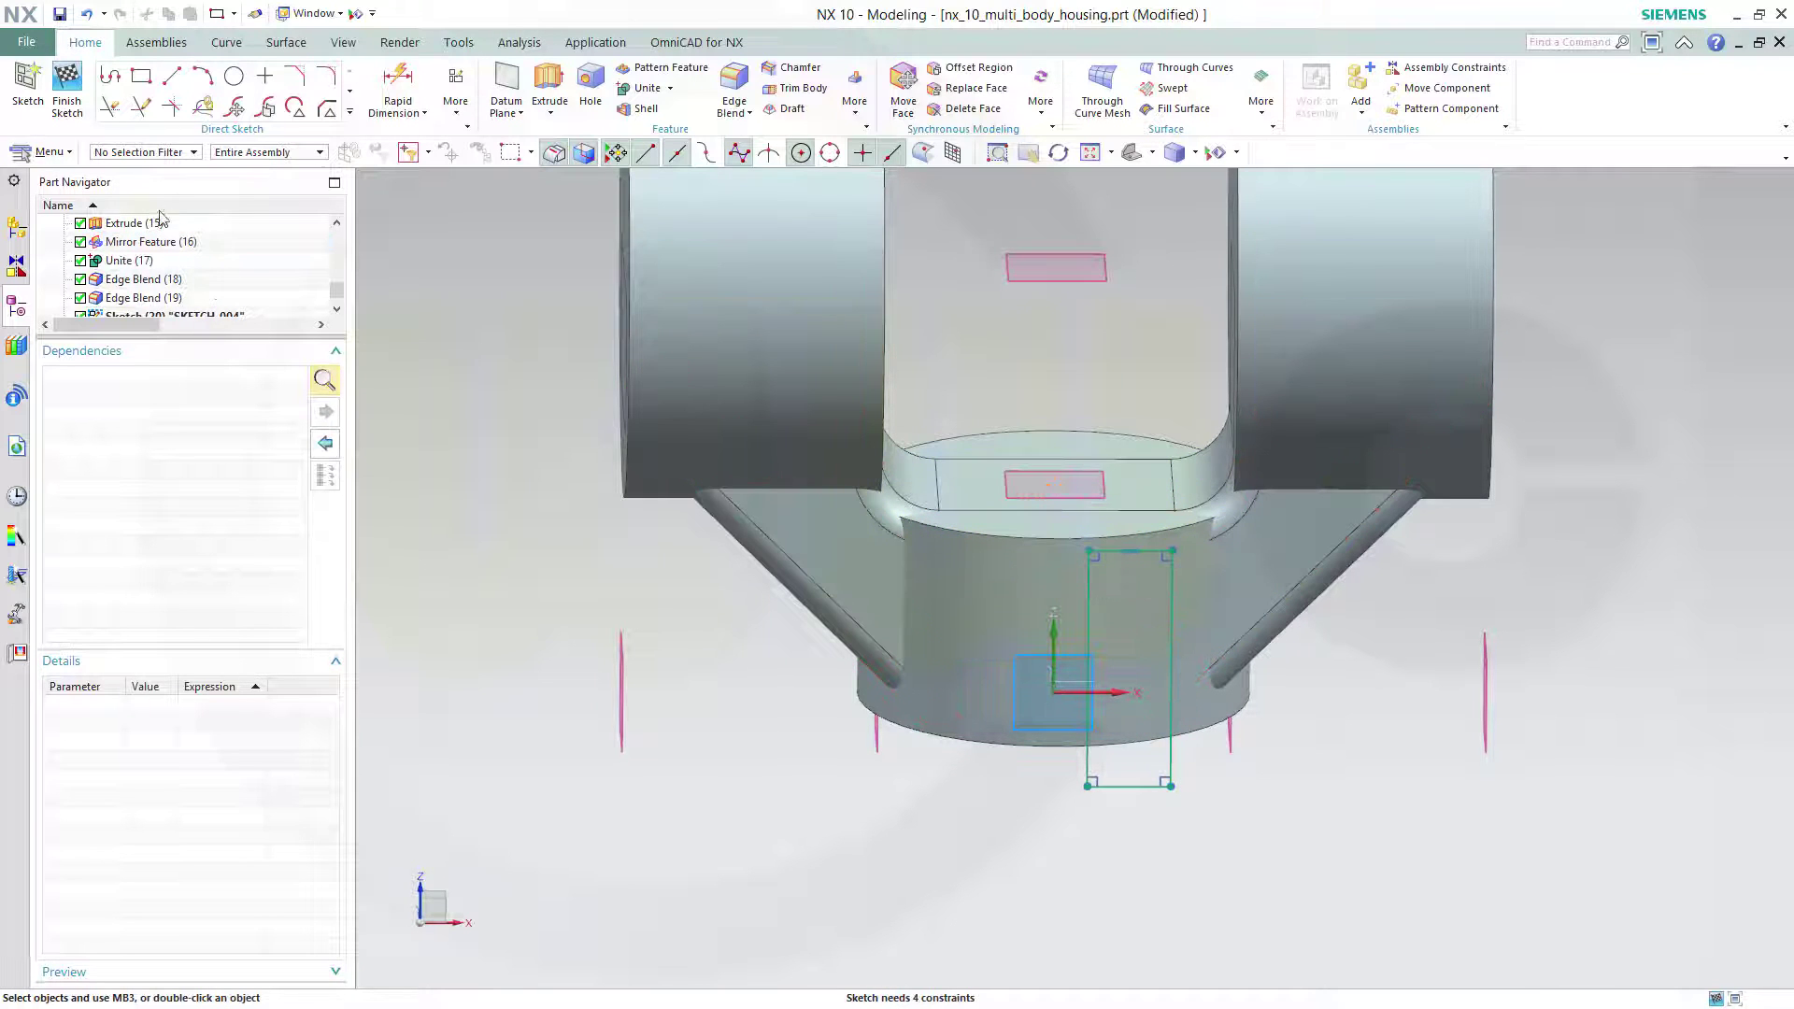
{"action": "right_click", "coordinate": [159, 212]}
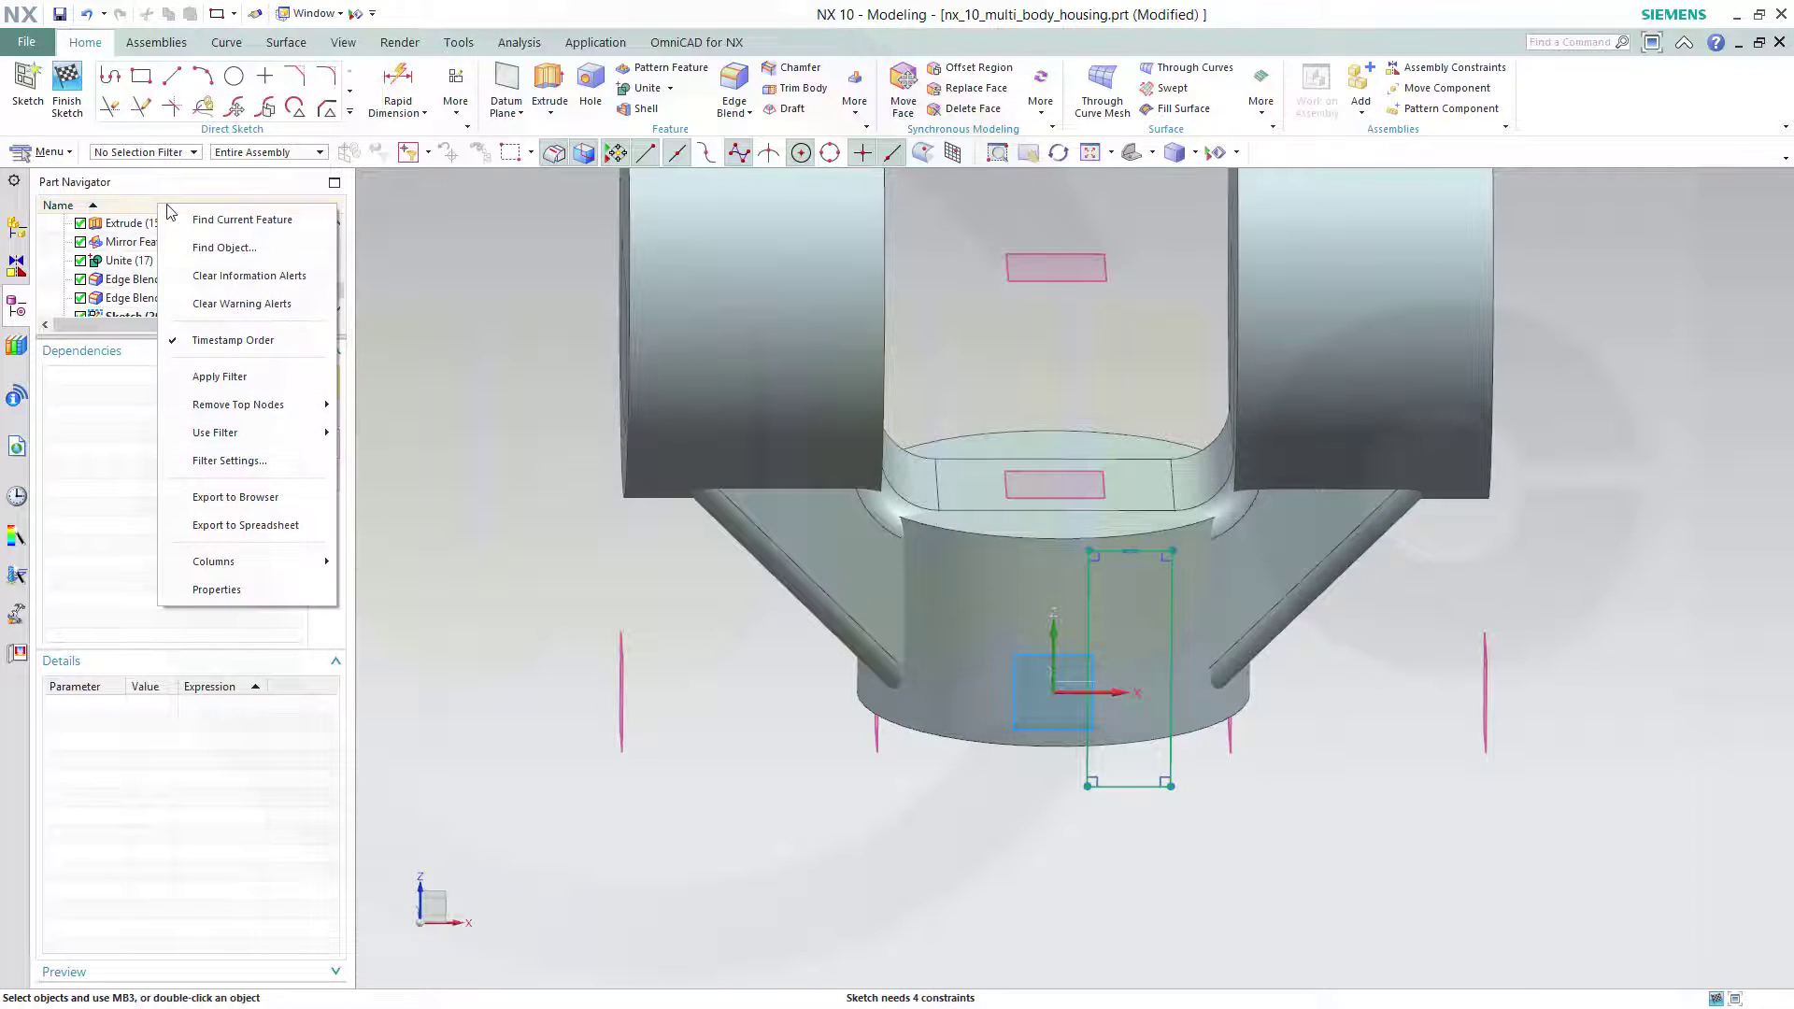
{"action": "left_click", "coordinate": [223, 342]}
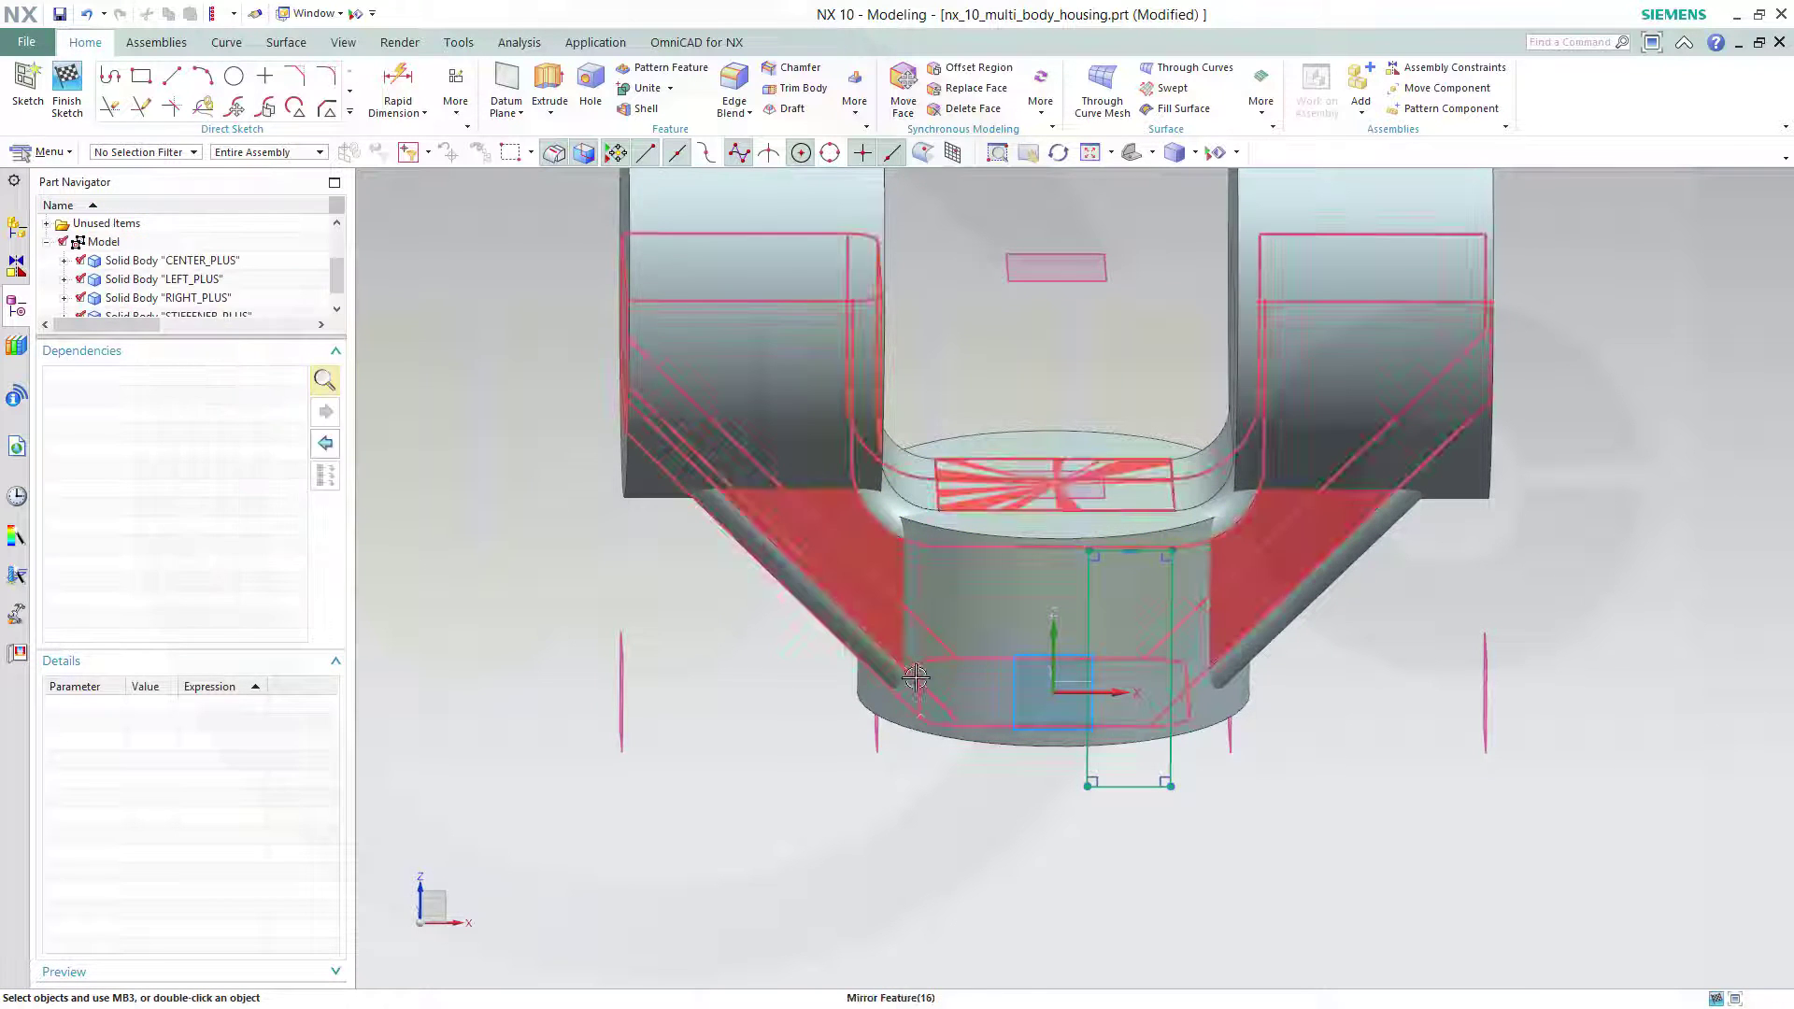
Step: Hide the CENTER_PLUS, LEFT_PLUS, RIGHT_PLUS and STIFFENER_PLUS bodies and fit the view to the sketch
{"action": "left_click", "coordinate": [80, 261]}
{"action": "left_click", "coordinate": [81, 279]}
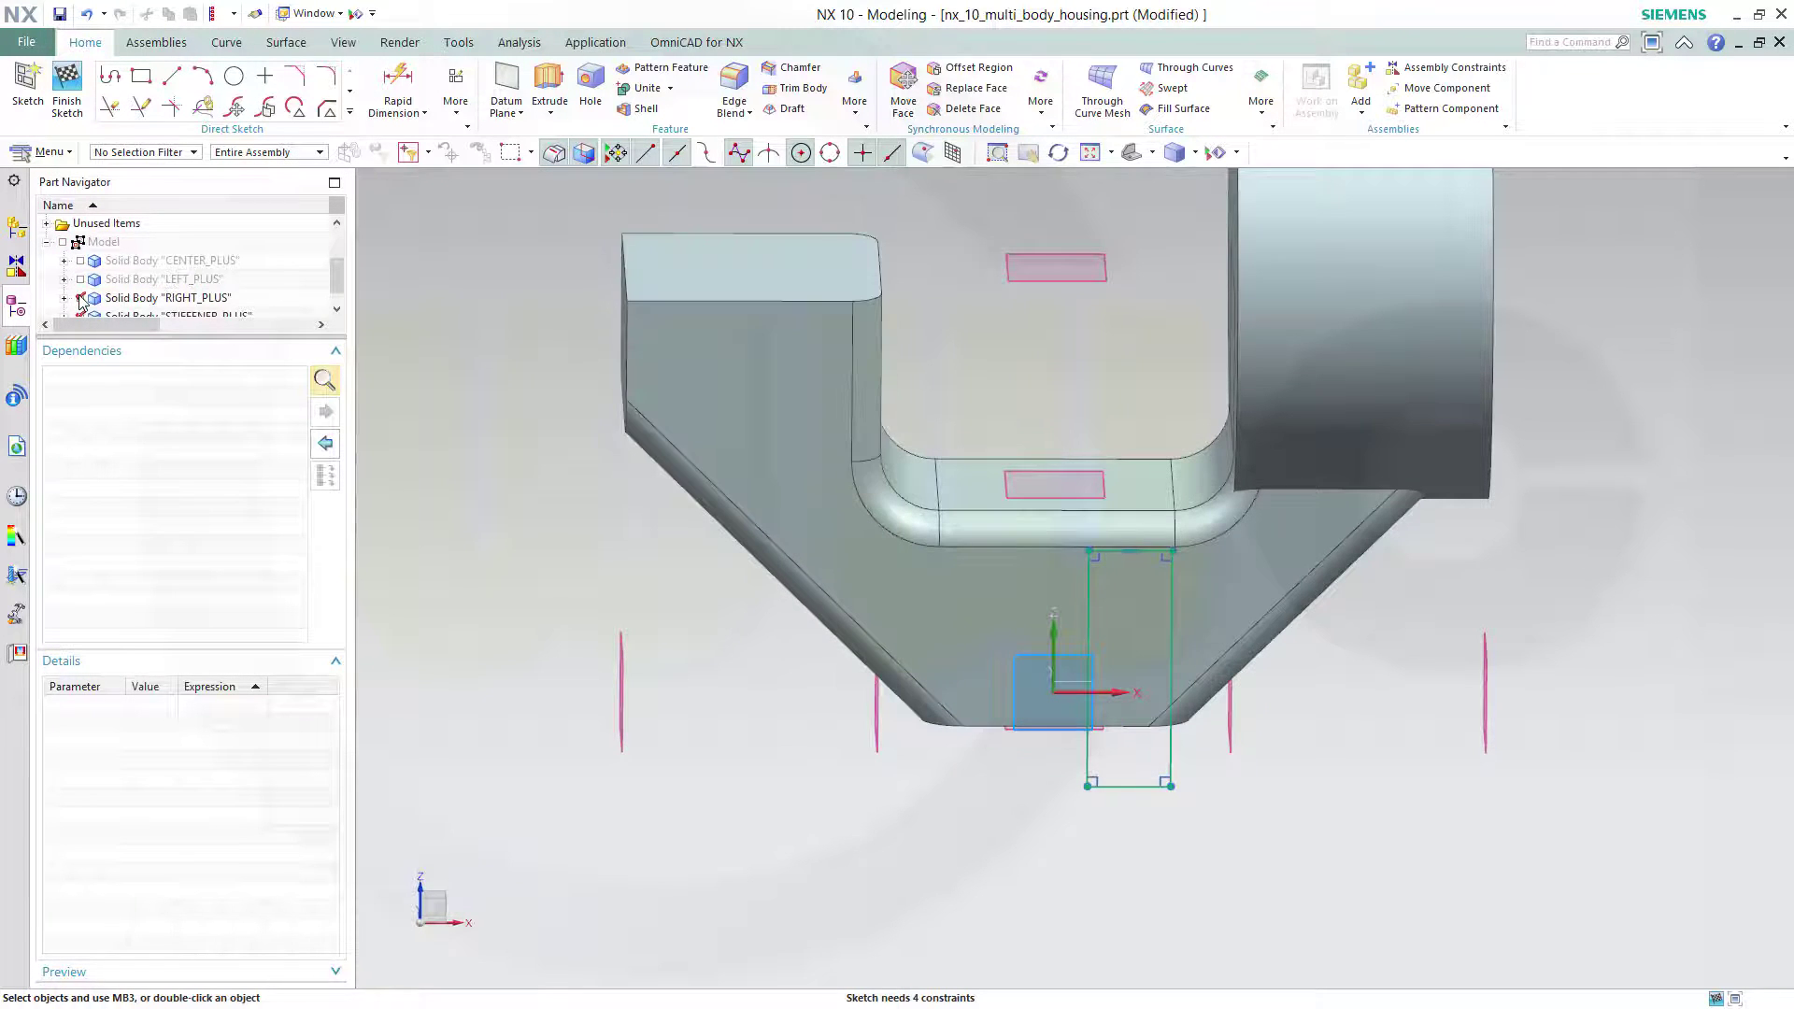
{"action": "left_click", "coordinate": [80, 298]}
{"action": "key", "text": "ctrl+f"}
{"action": "scroll", "coordinate": [79, 309], "scroll_direction": "down", "scroll_amount": 1}
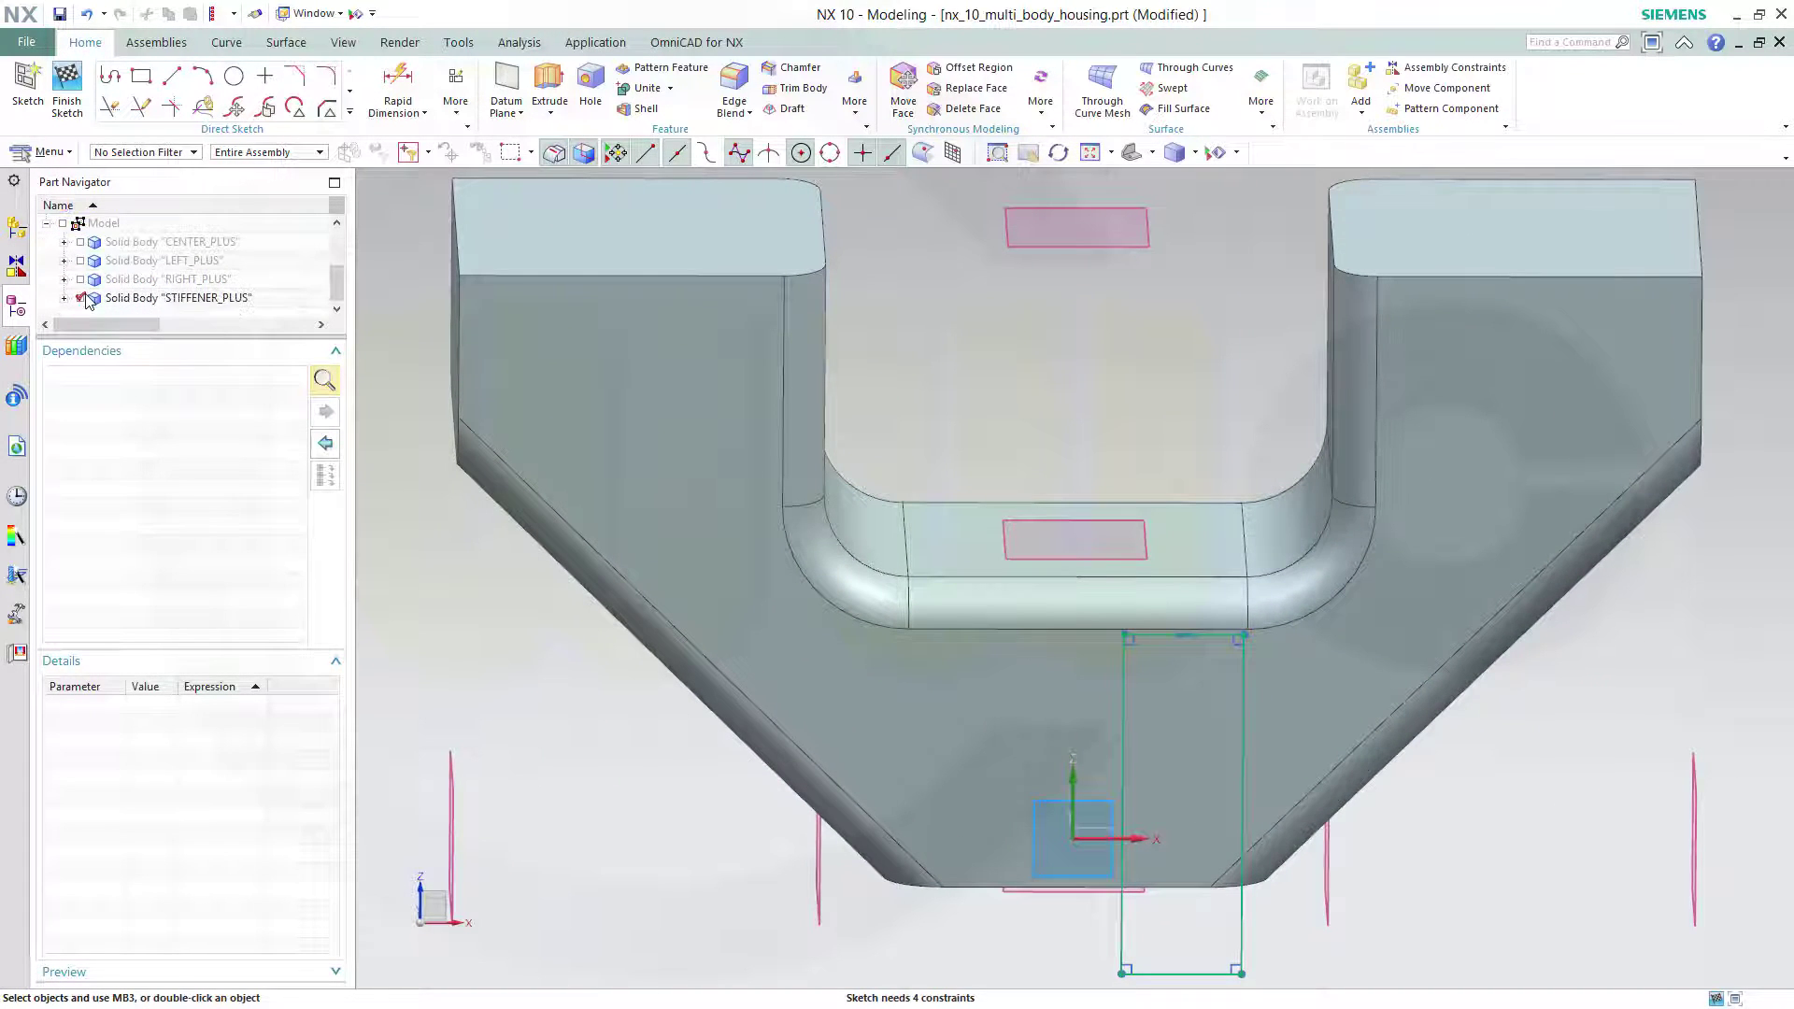
{"action": "left_click", "coordinate": [80, 298]}
{"action": "key", "text": "ctrl+f"}
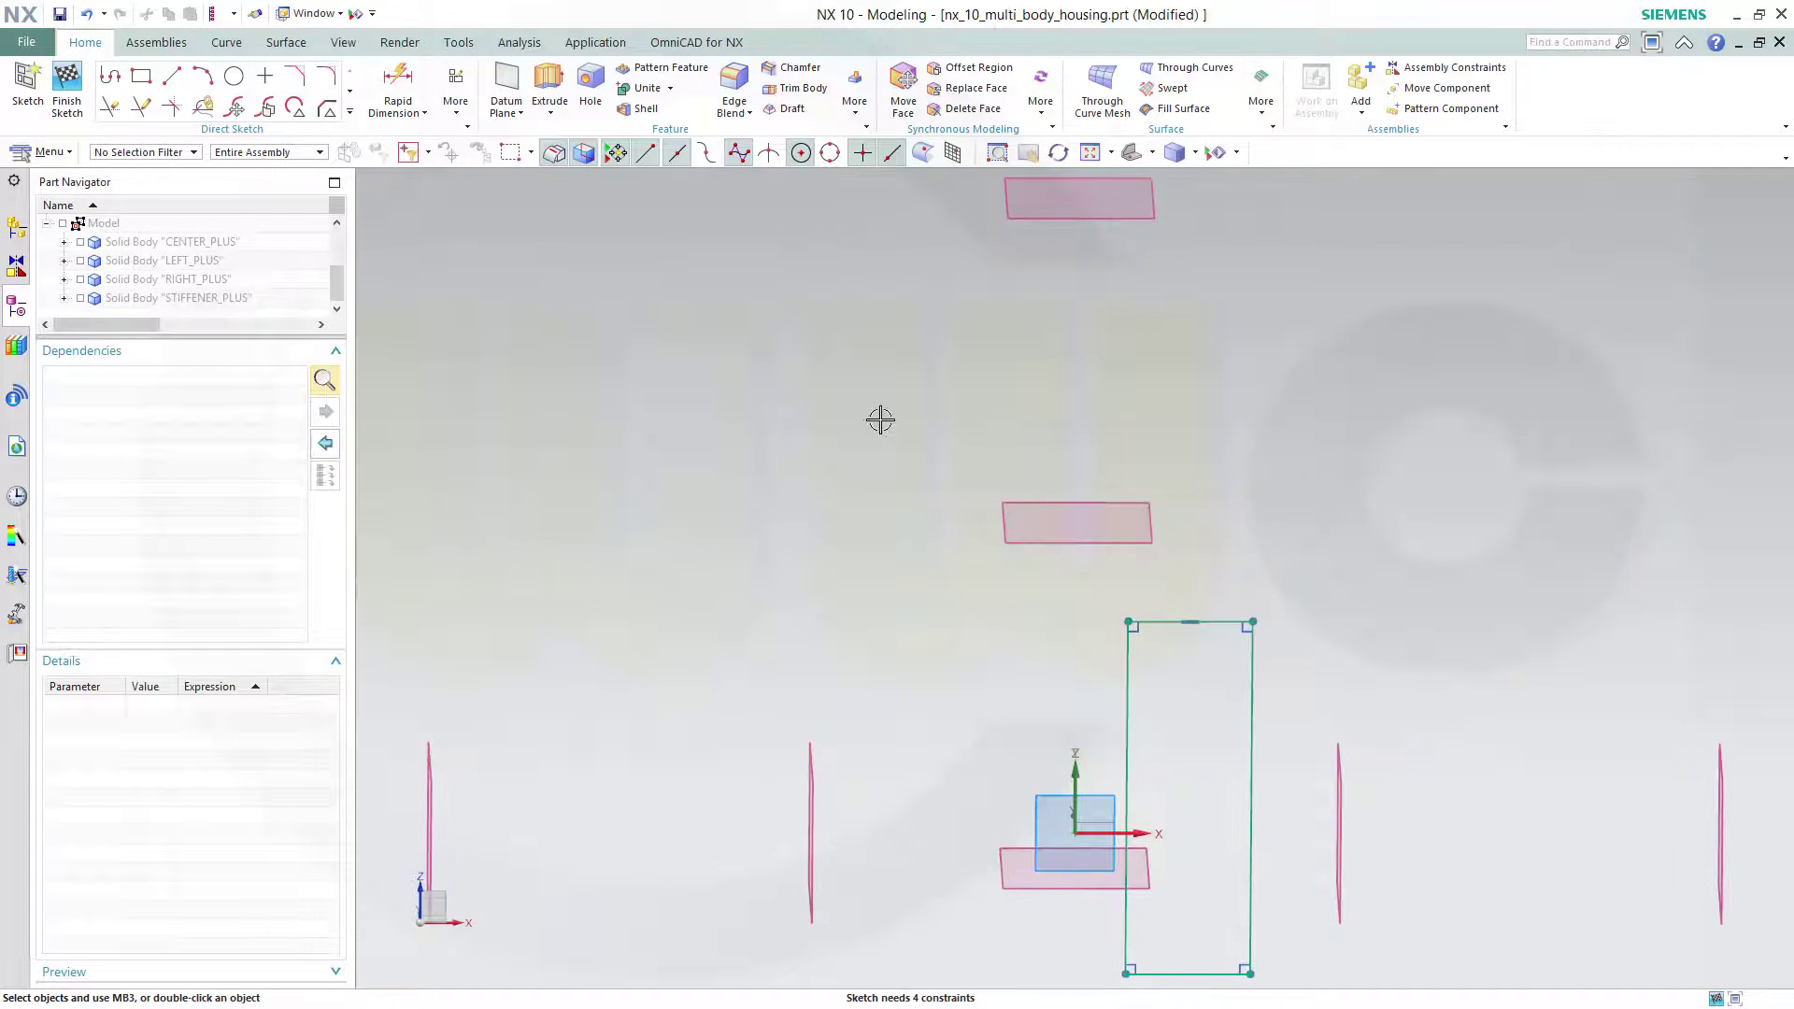
Step: Make the rectangle's upper line collinear with the horizontal datum plane just above it
{"action": "left_click", "coordinate": [1134, 541]}
{"action": "left_click", "coordinate": [1163, 620]}
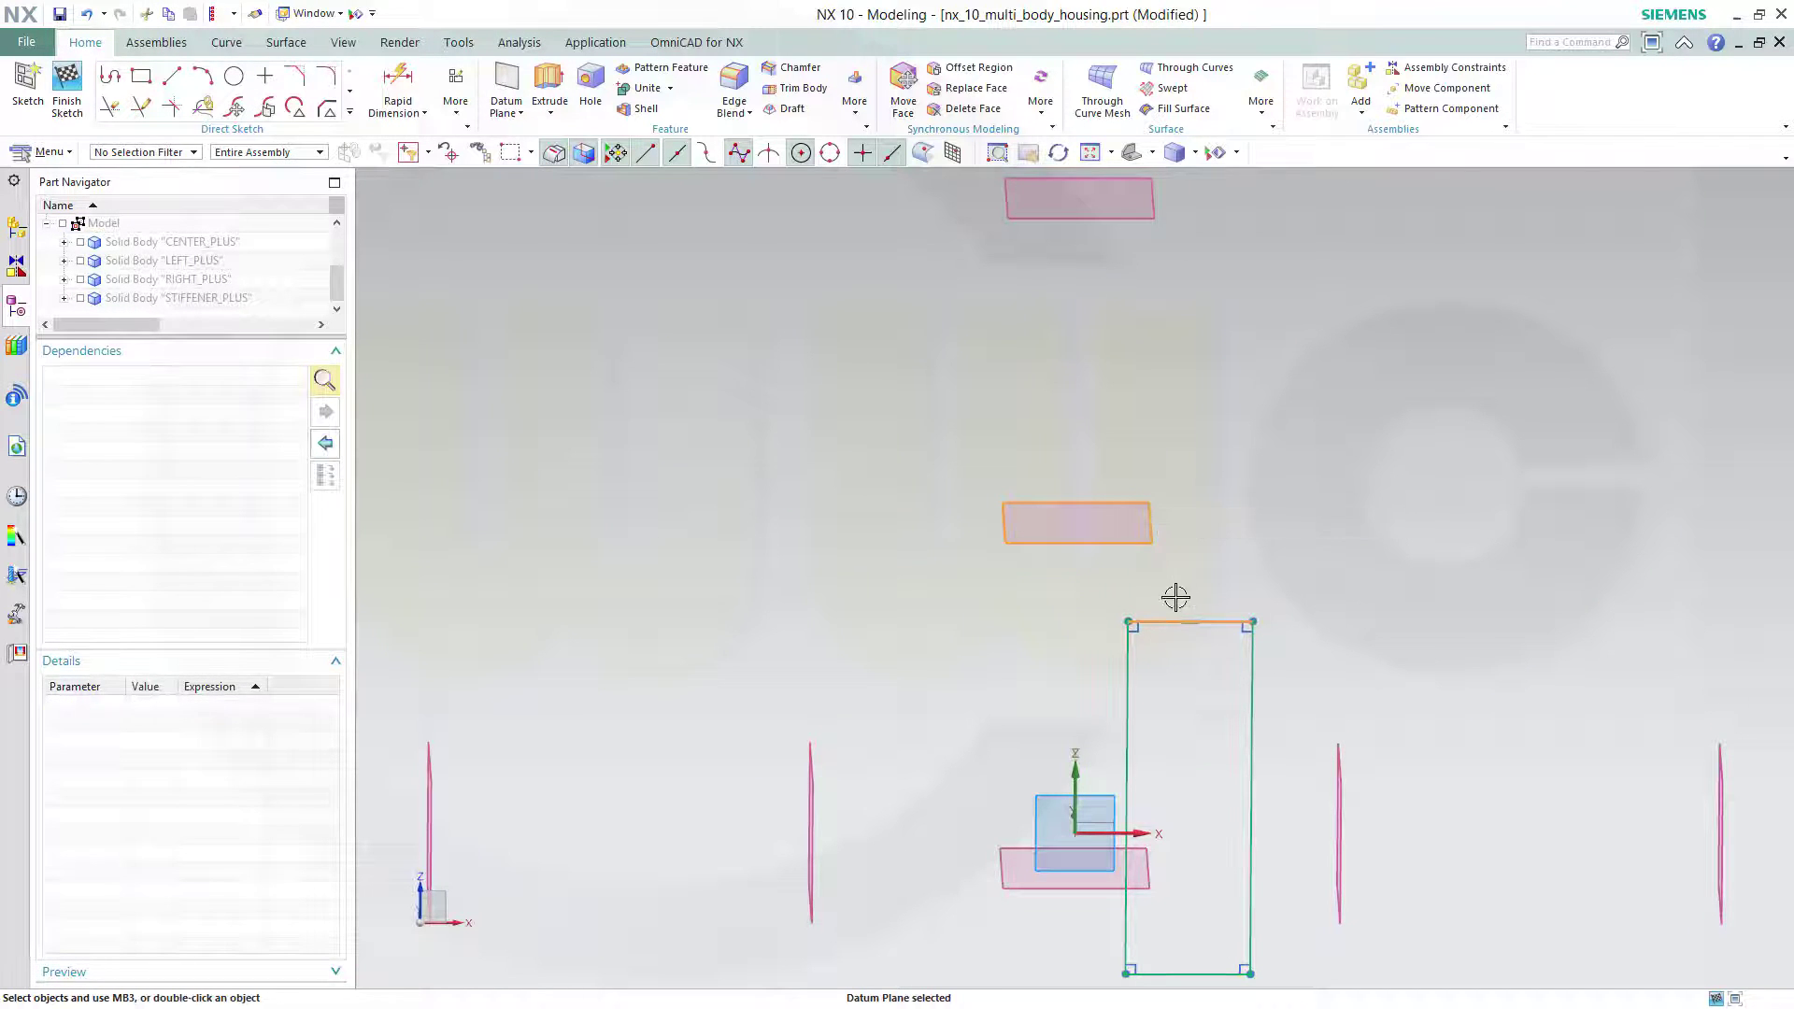
{"action": "left_click", "coordinate": [1380, 586]}
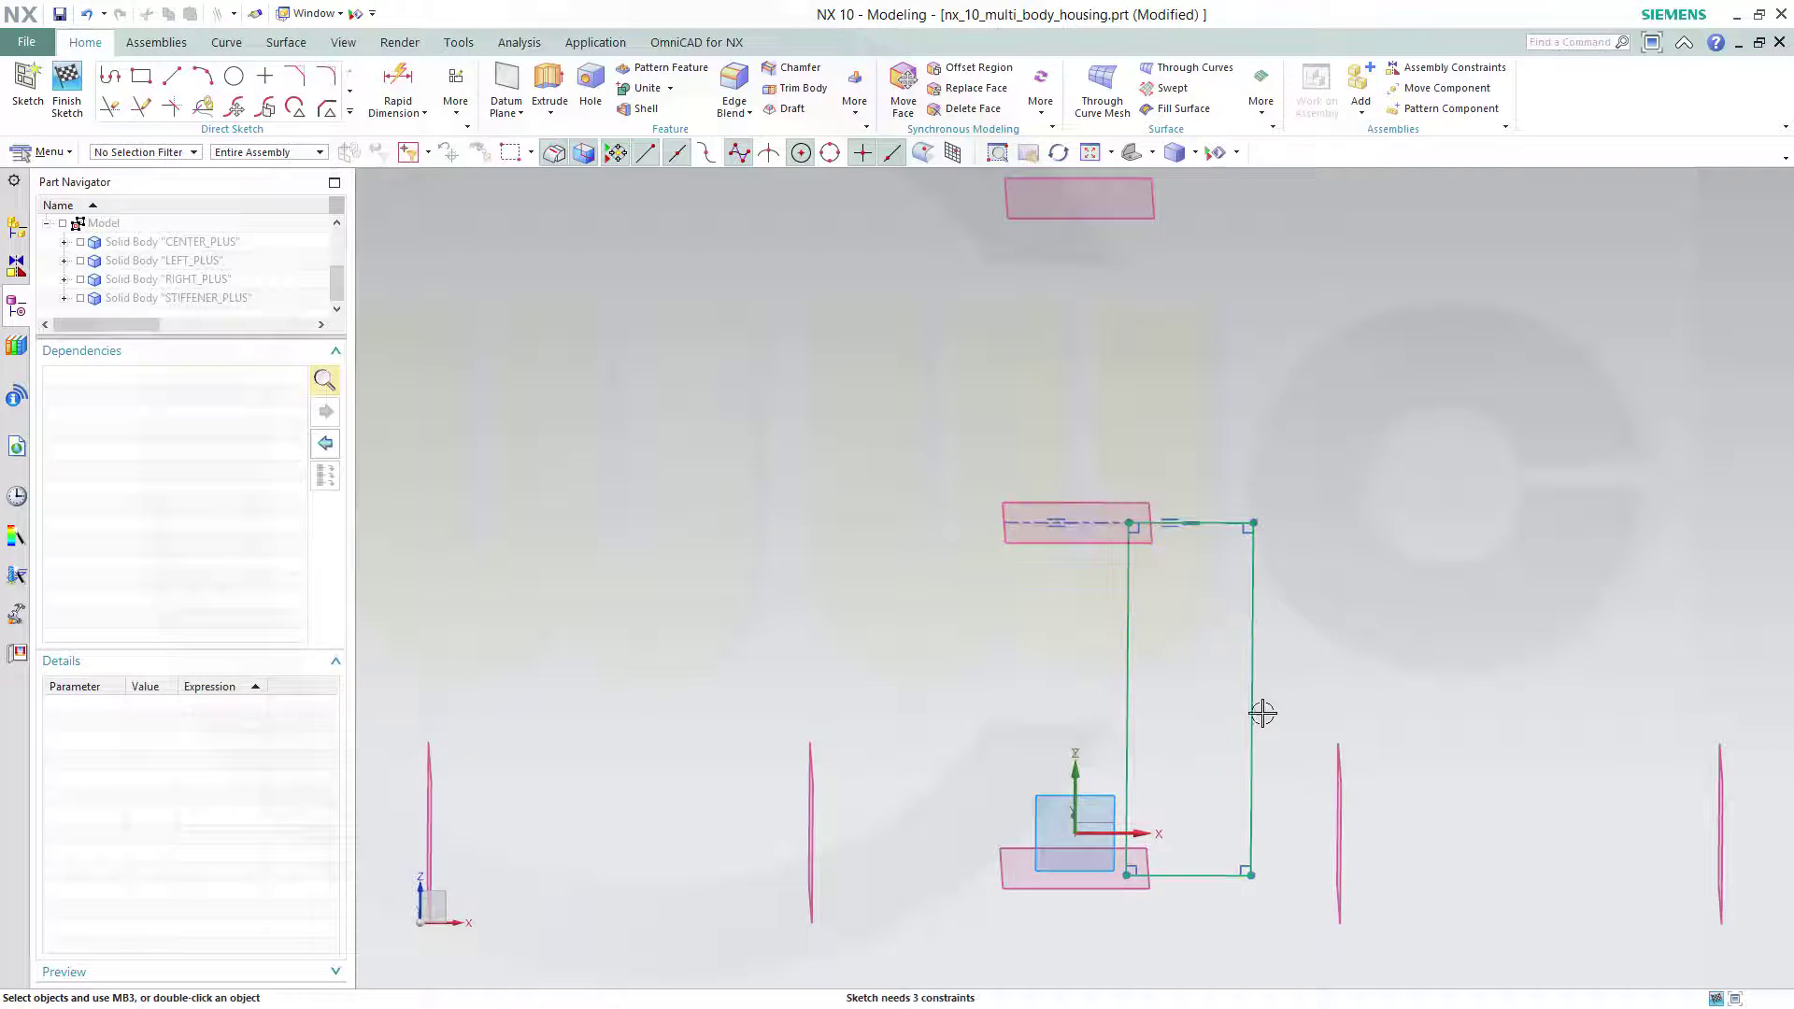
Step: Make the rectangle's left line collinear with the vertical sketch axis and its lower line collinear with the lower horizontal datum plane
{"action": "left_click", "coordinate": [1125, 688]}
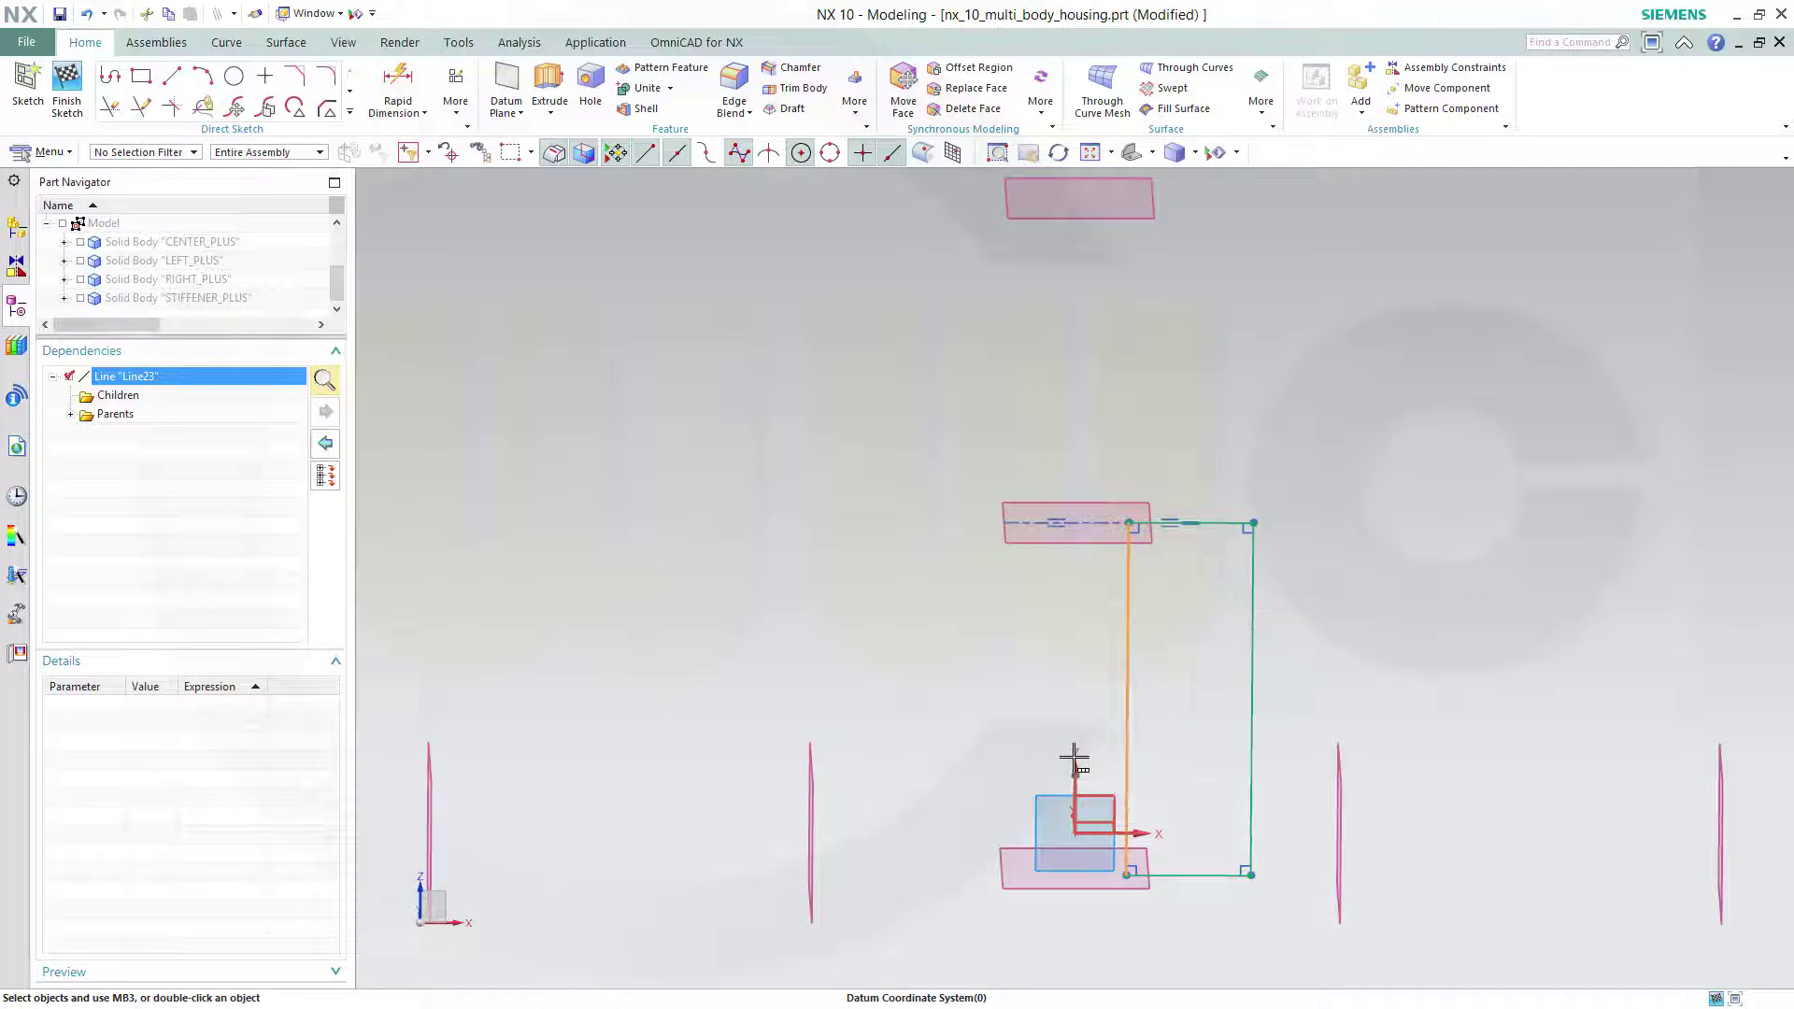
{"action": "left_click", "coordinate": [1073, 760]}
{"action": "left_click", "coordinate": [1159, 811]}
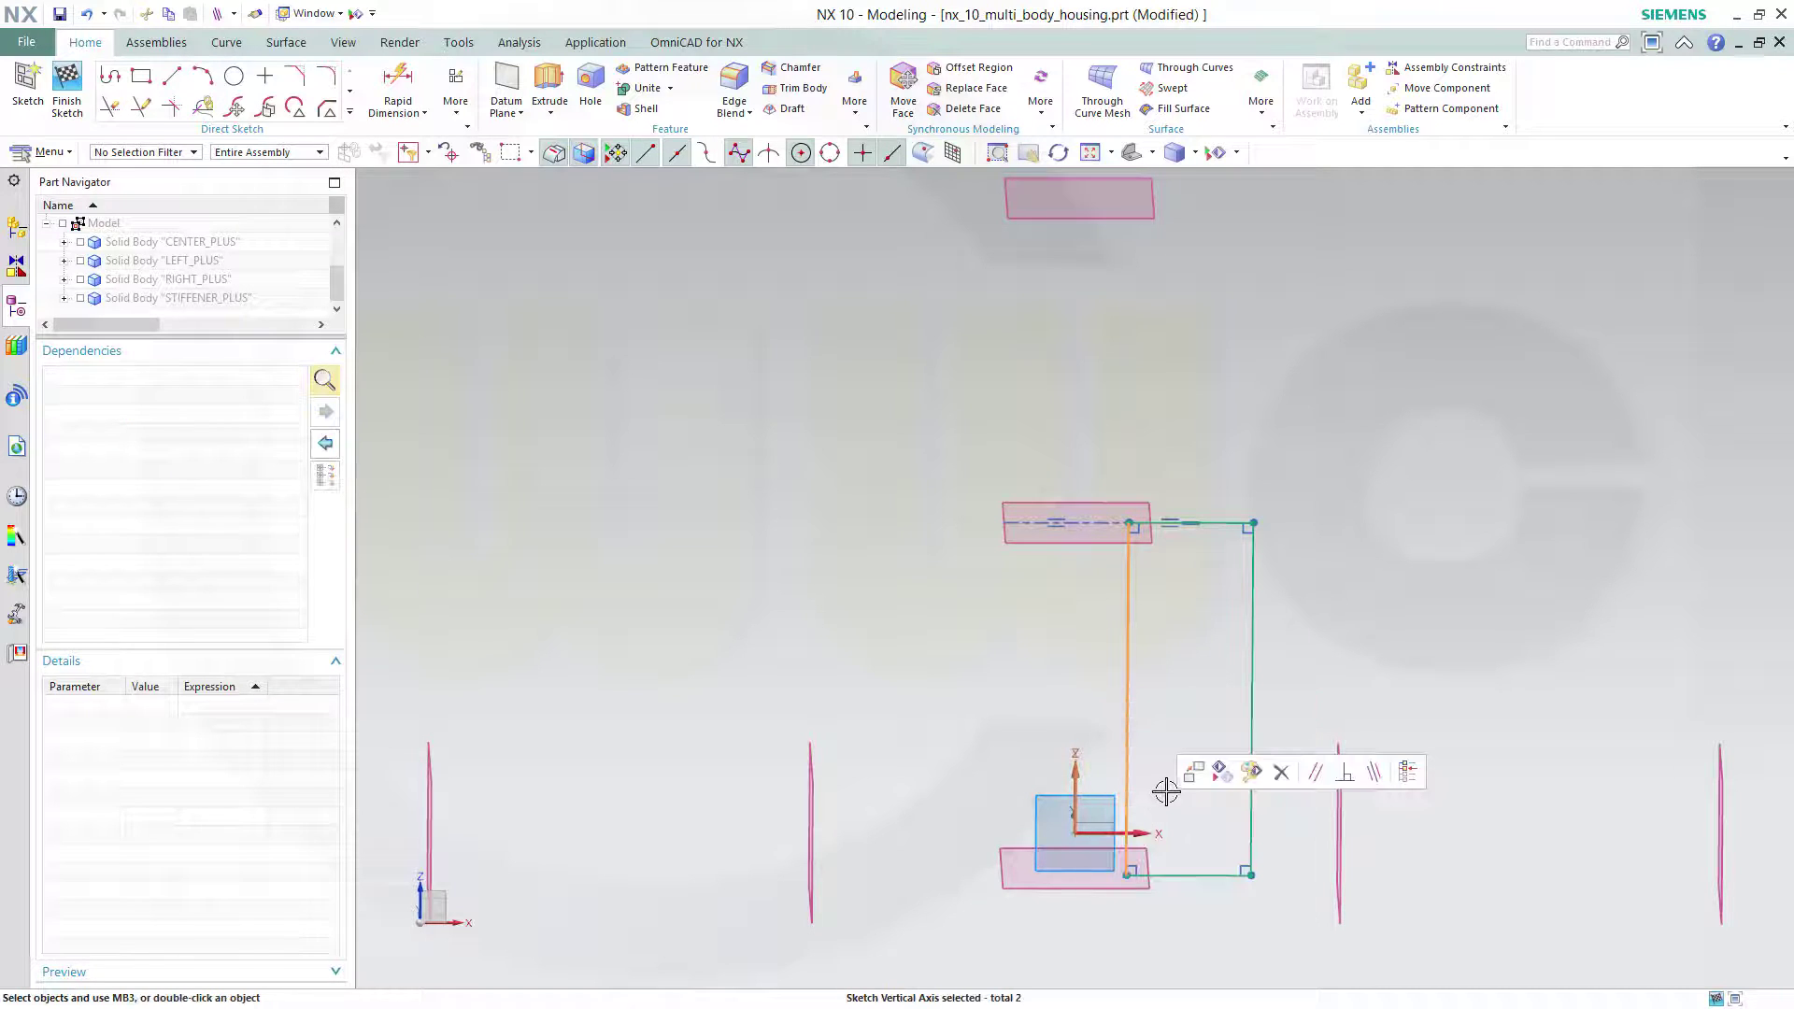
{"action": "left_click", "coordinate": [1374, 772]}
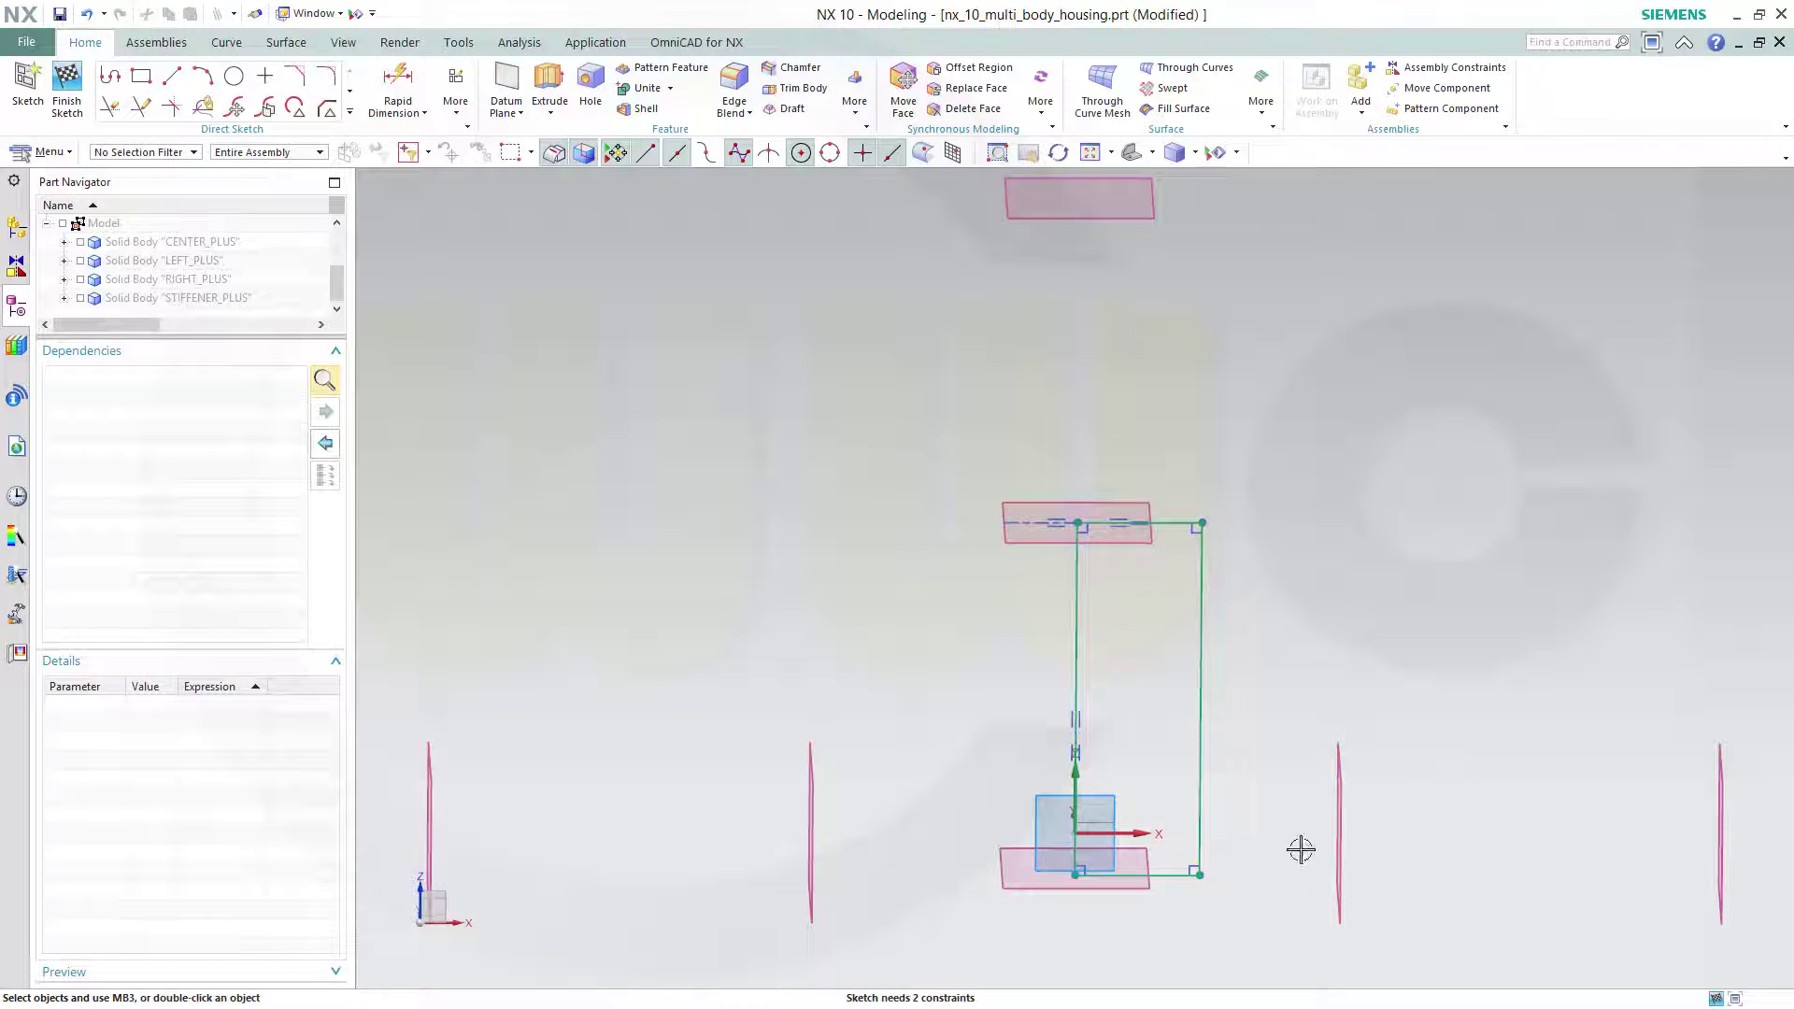
{"action": "left_click", "coordinate": [1159, 875]}
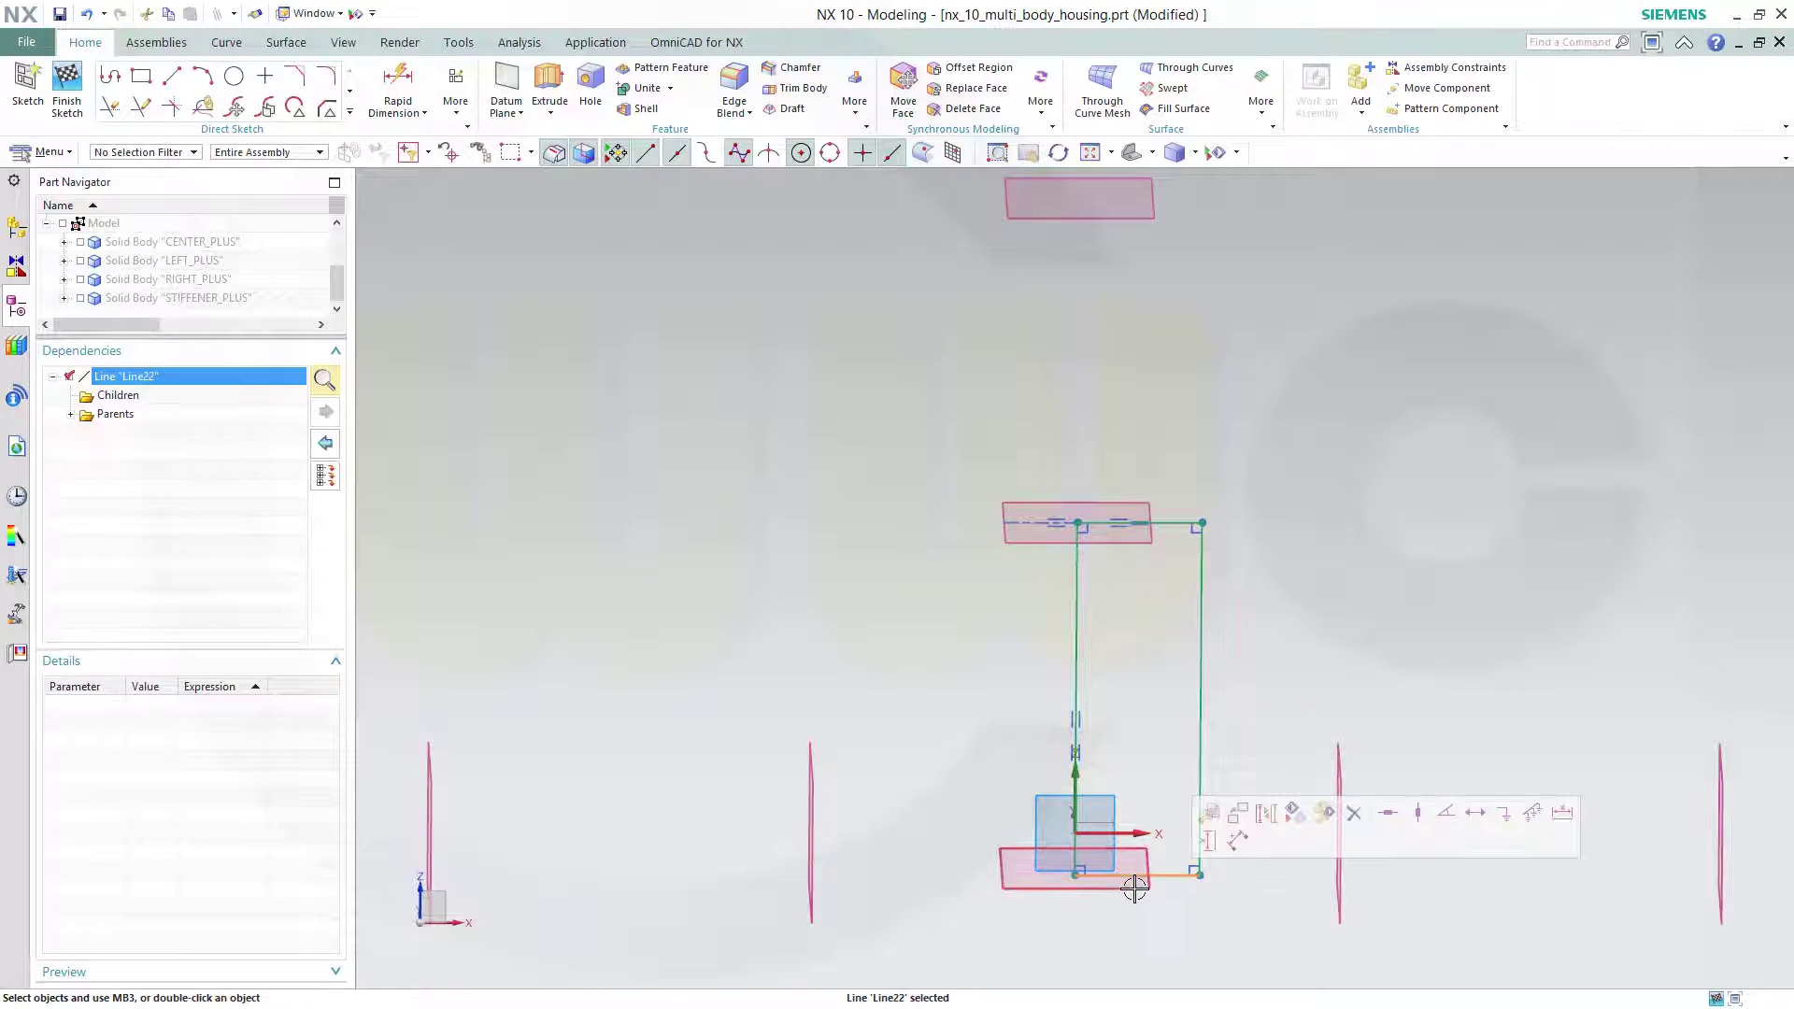
{"action": "left_click", "coordinate": [1014, 893]}
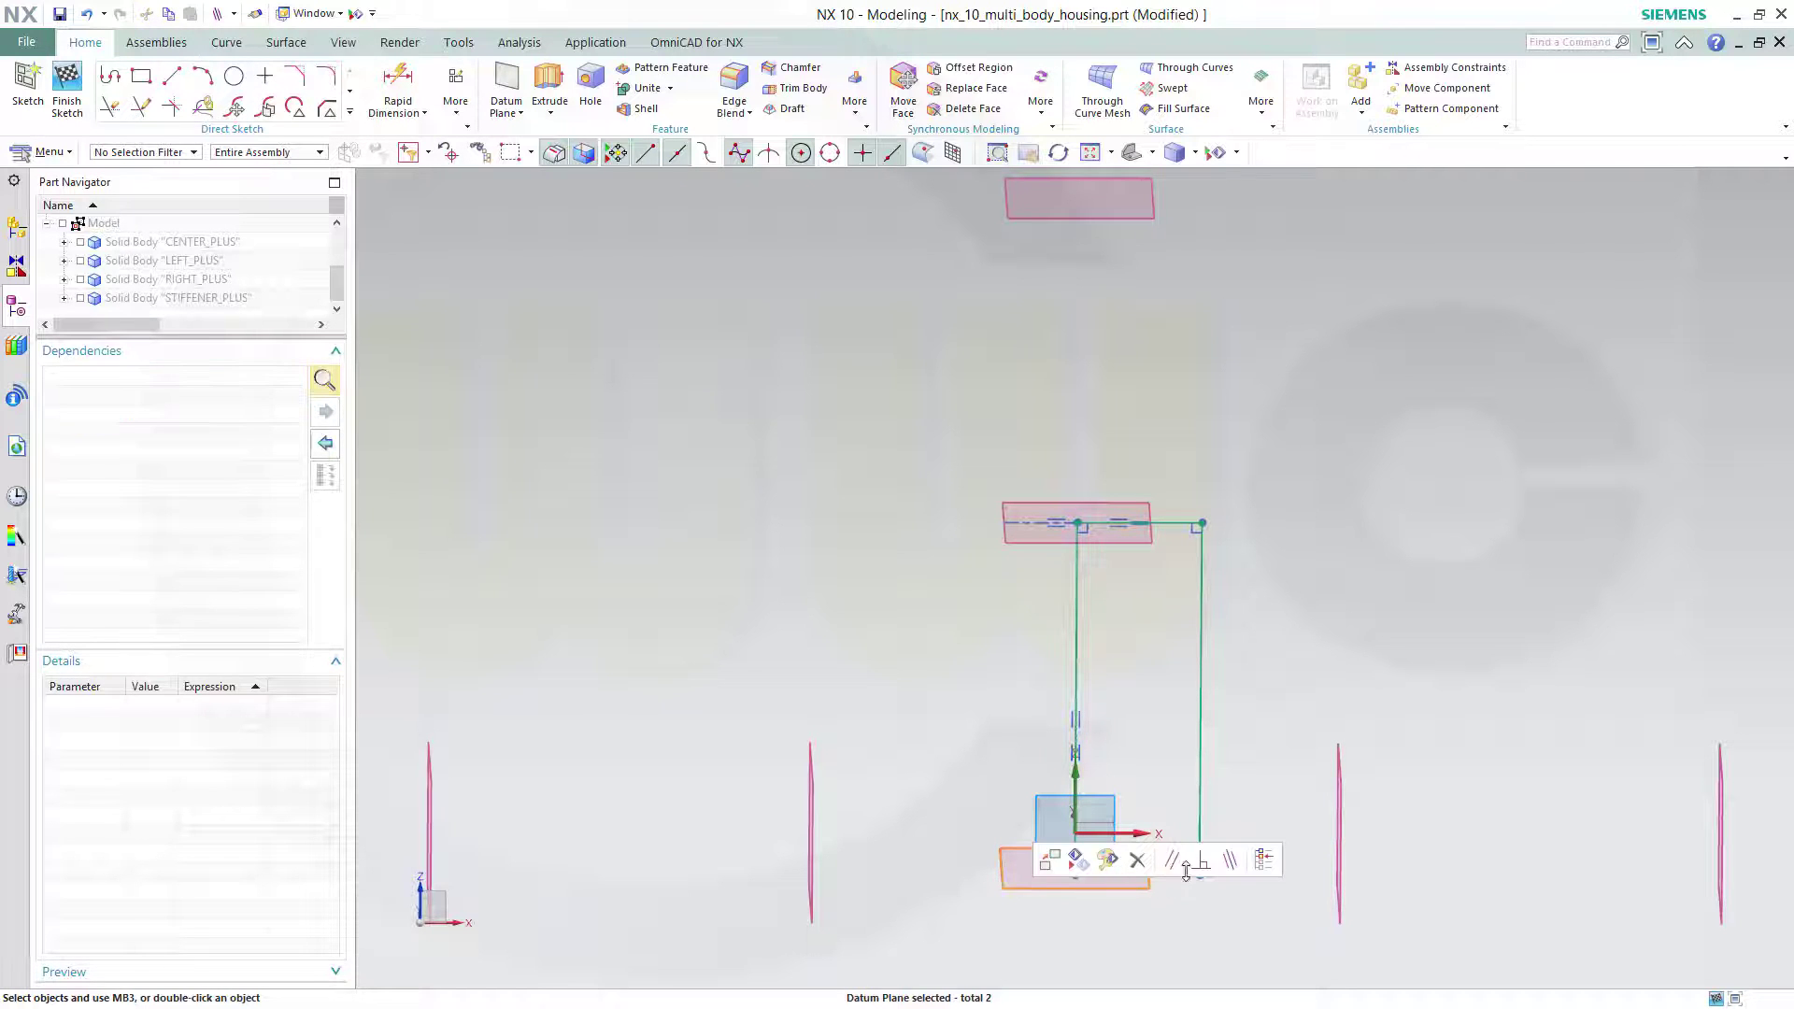
{"action": "left_click", "coordinate": [1230, 860]}
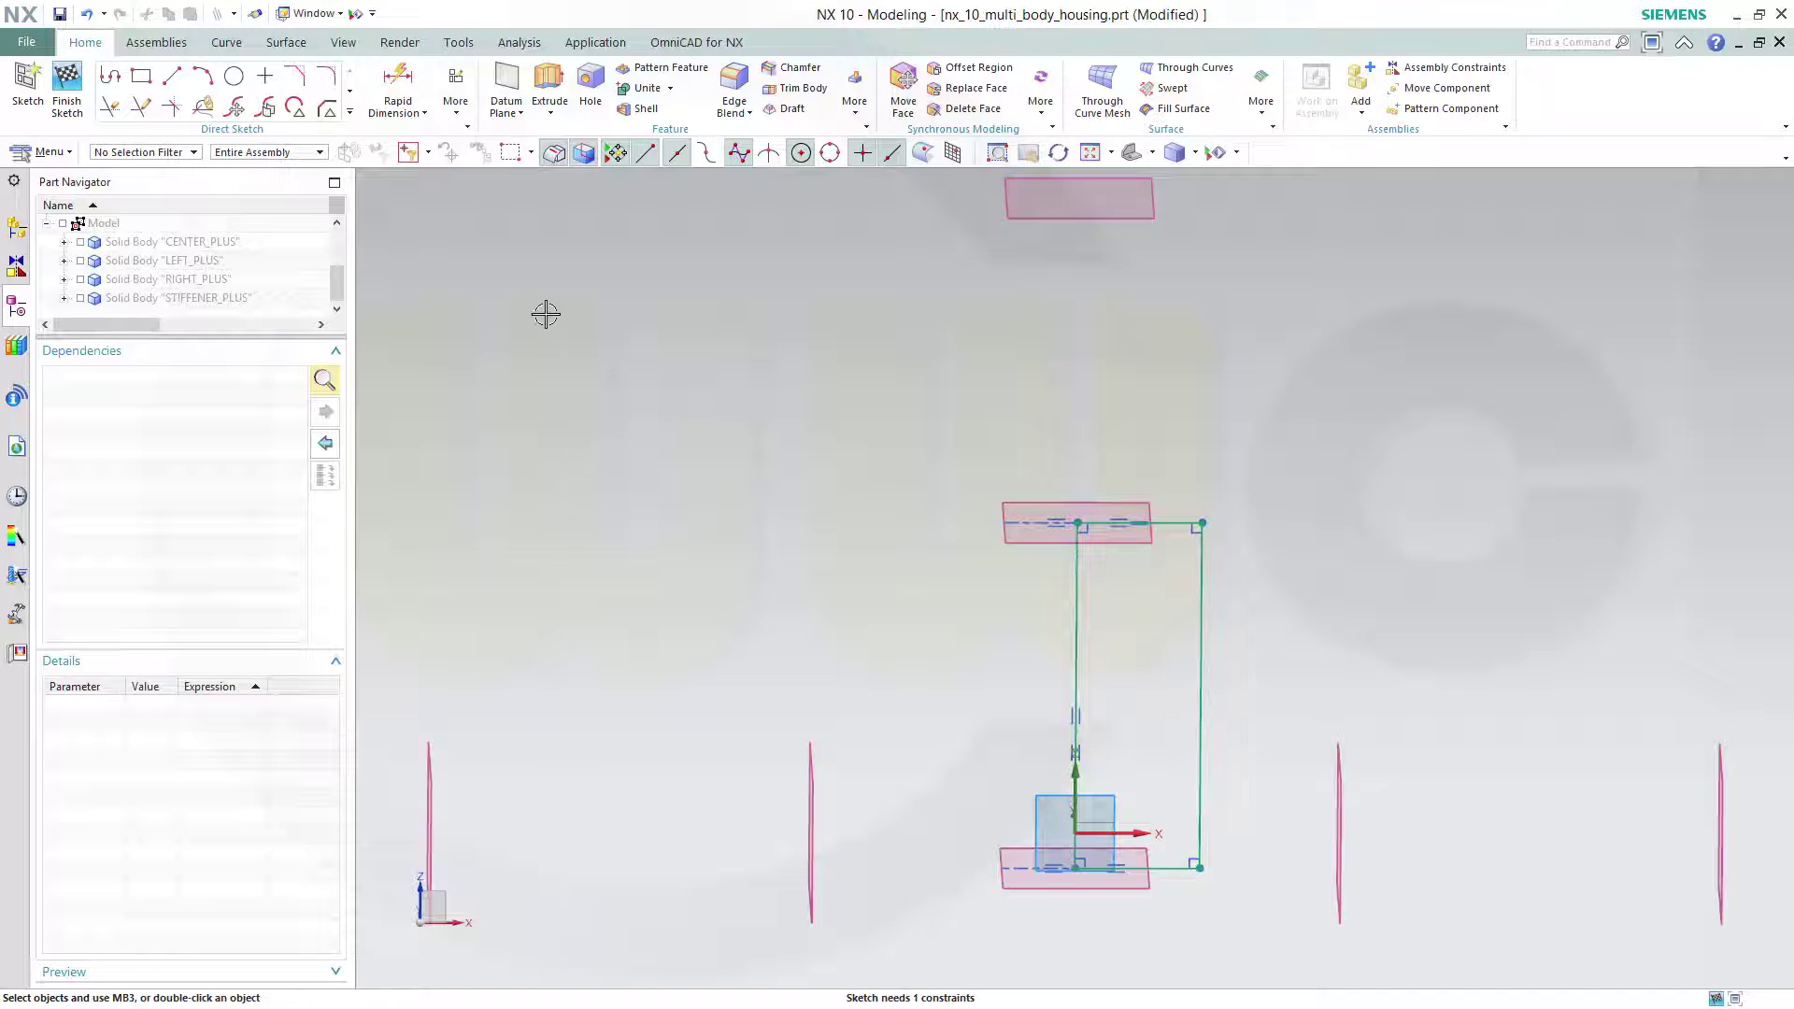
Step: Dimension the rectangle's width as 28 mm between its two vertical lines and finish the sketch
{"action": "left_click", "coordinate": [409, 93]}
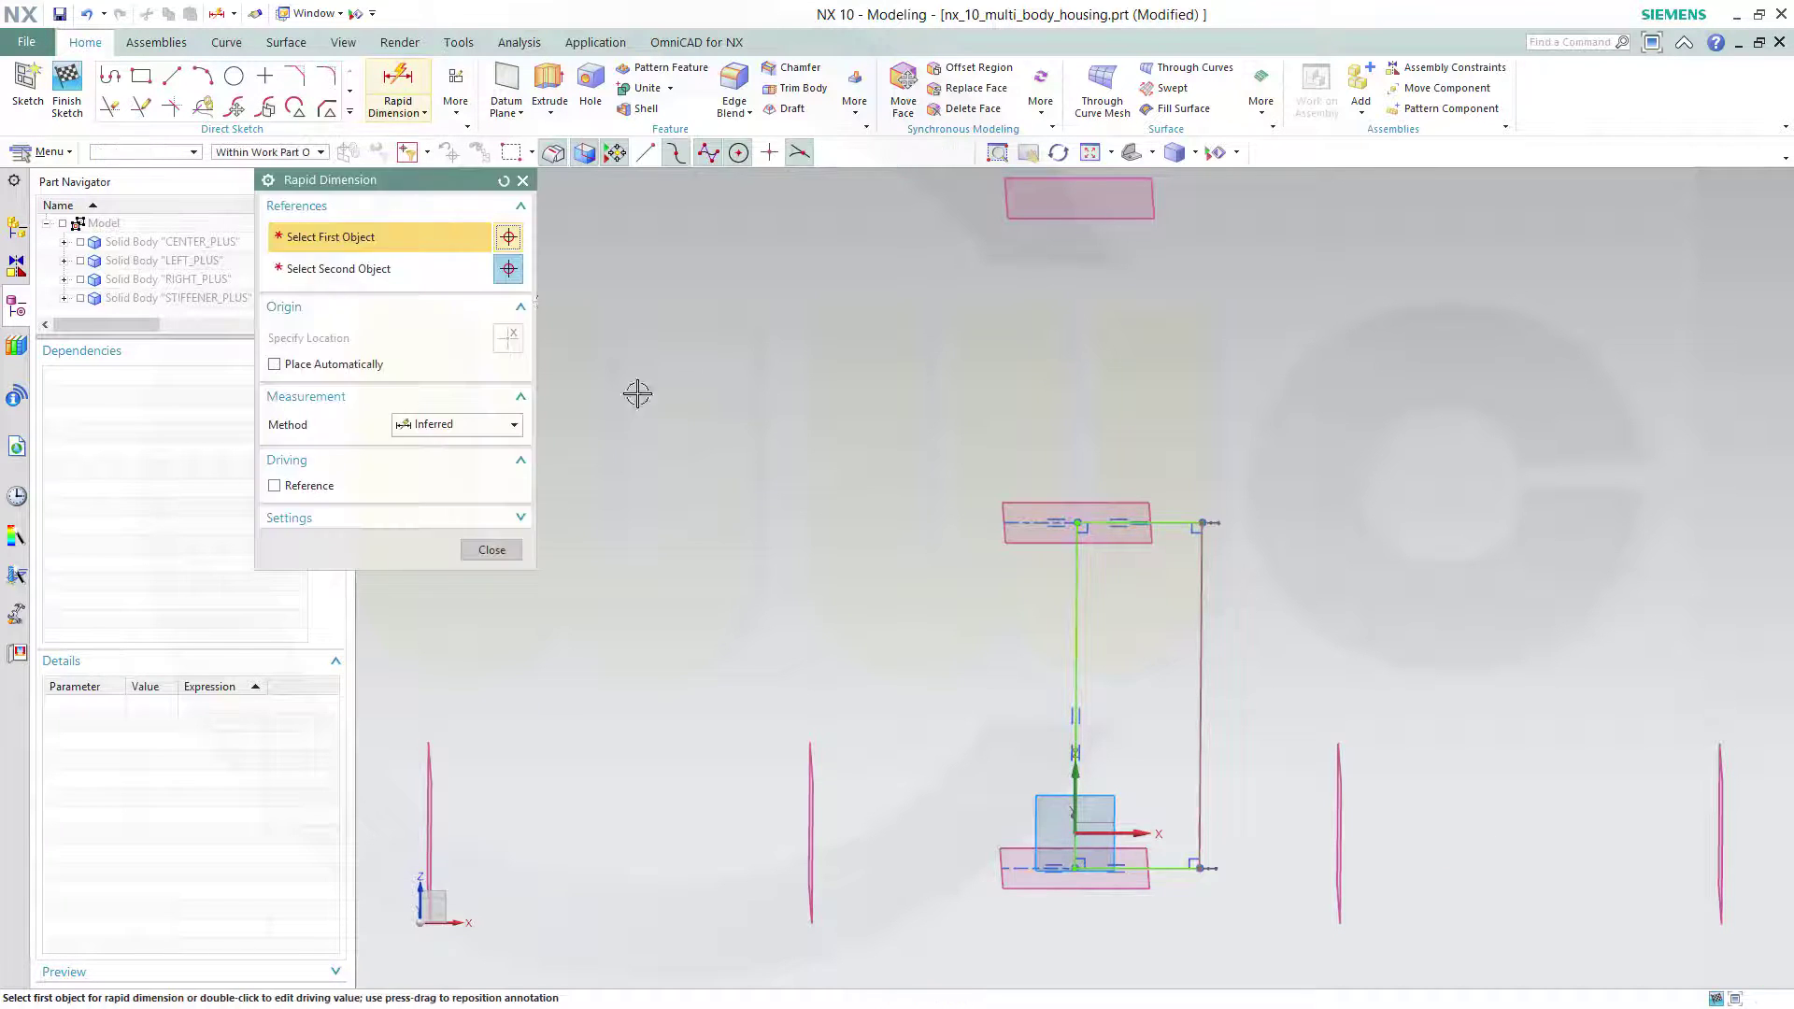
{"action": "left_click", "coordinate": [1077, 693]}
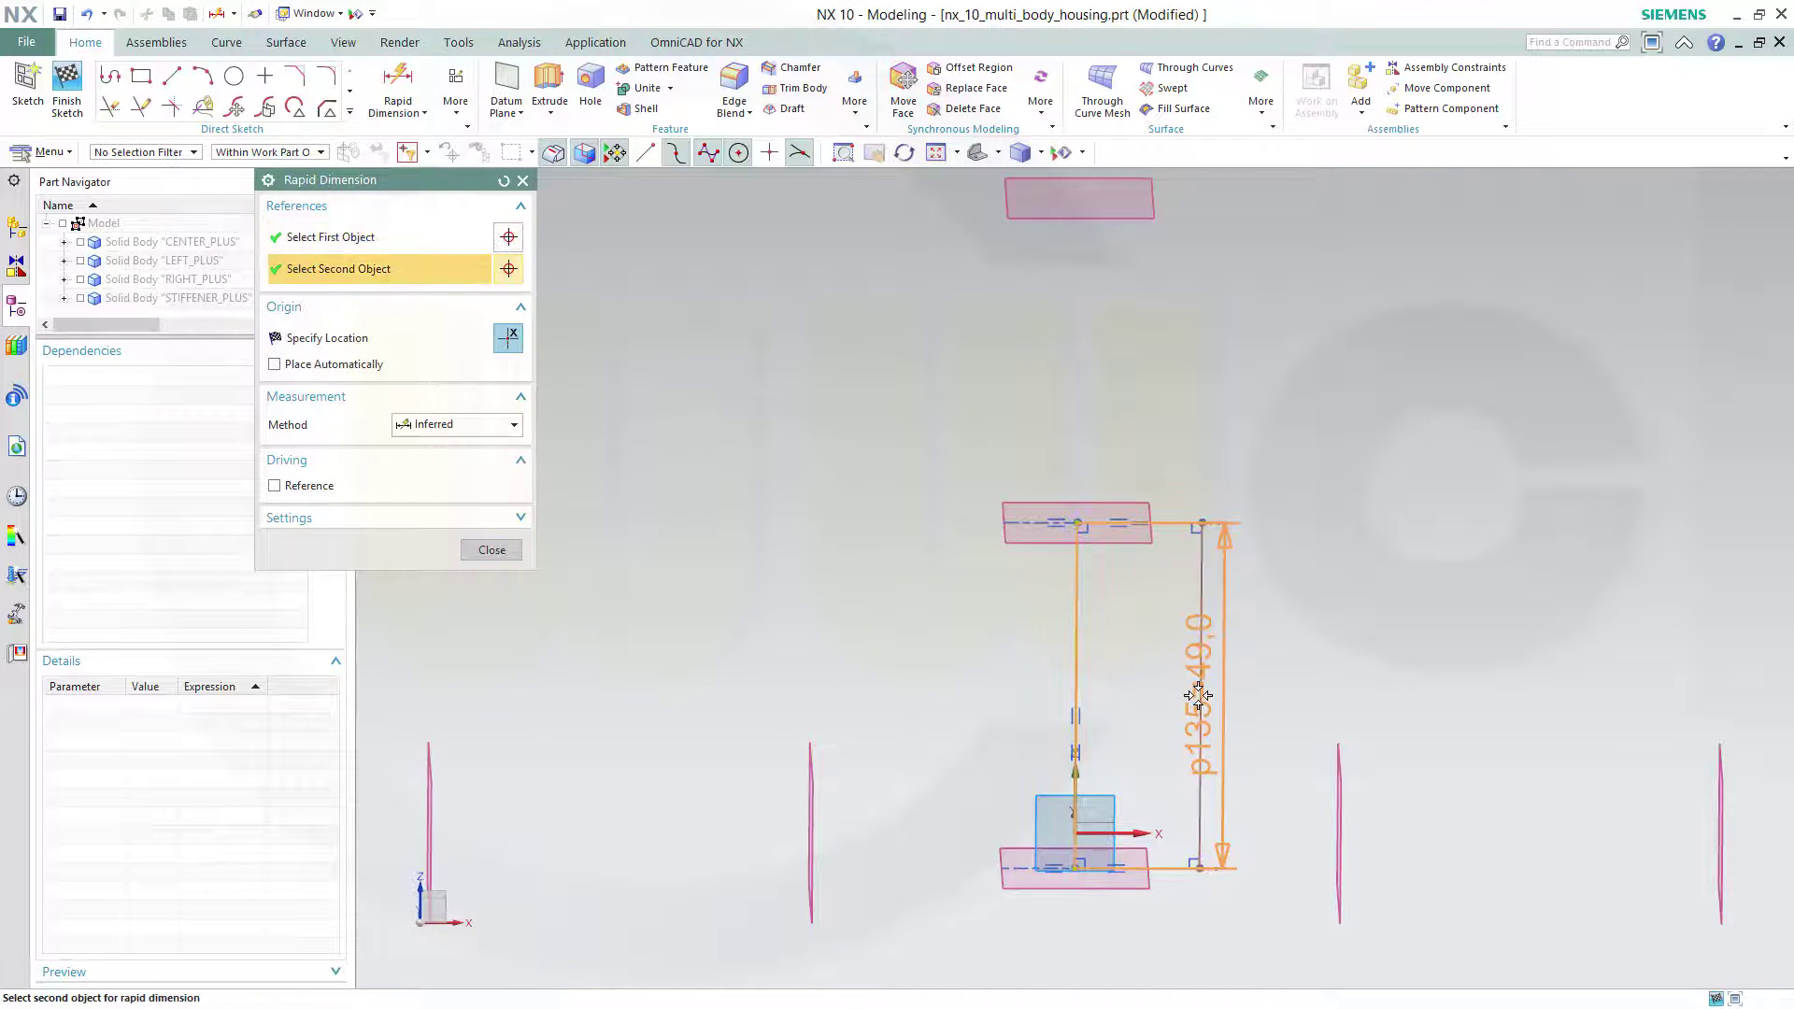
{"action": "left_click", "coordinate": [1199, 696]}
{"action": "left_click", "coordinate": [1134, 945]}
{"action": "type", "text": "28"}
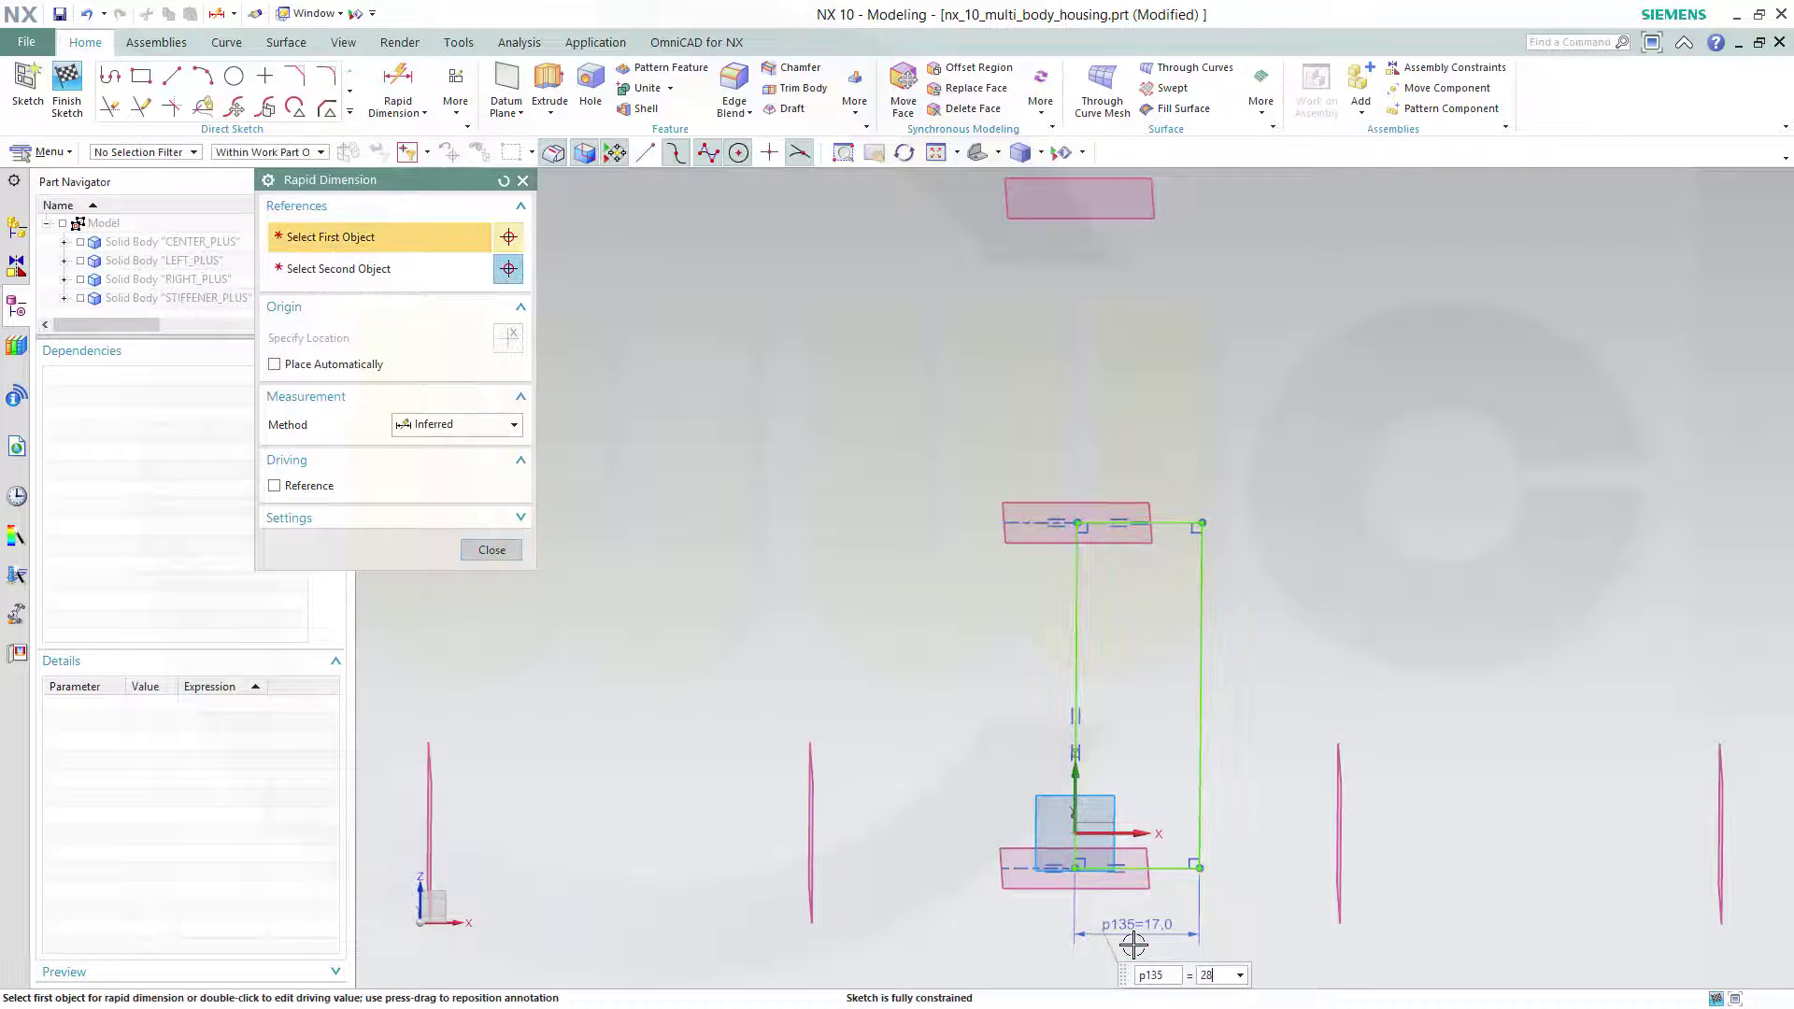
{"action": "key", "text": "Return"}
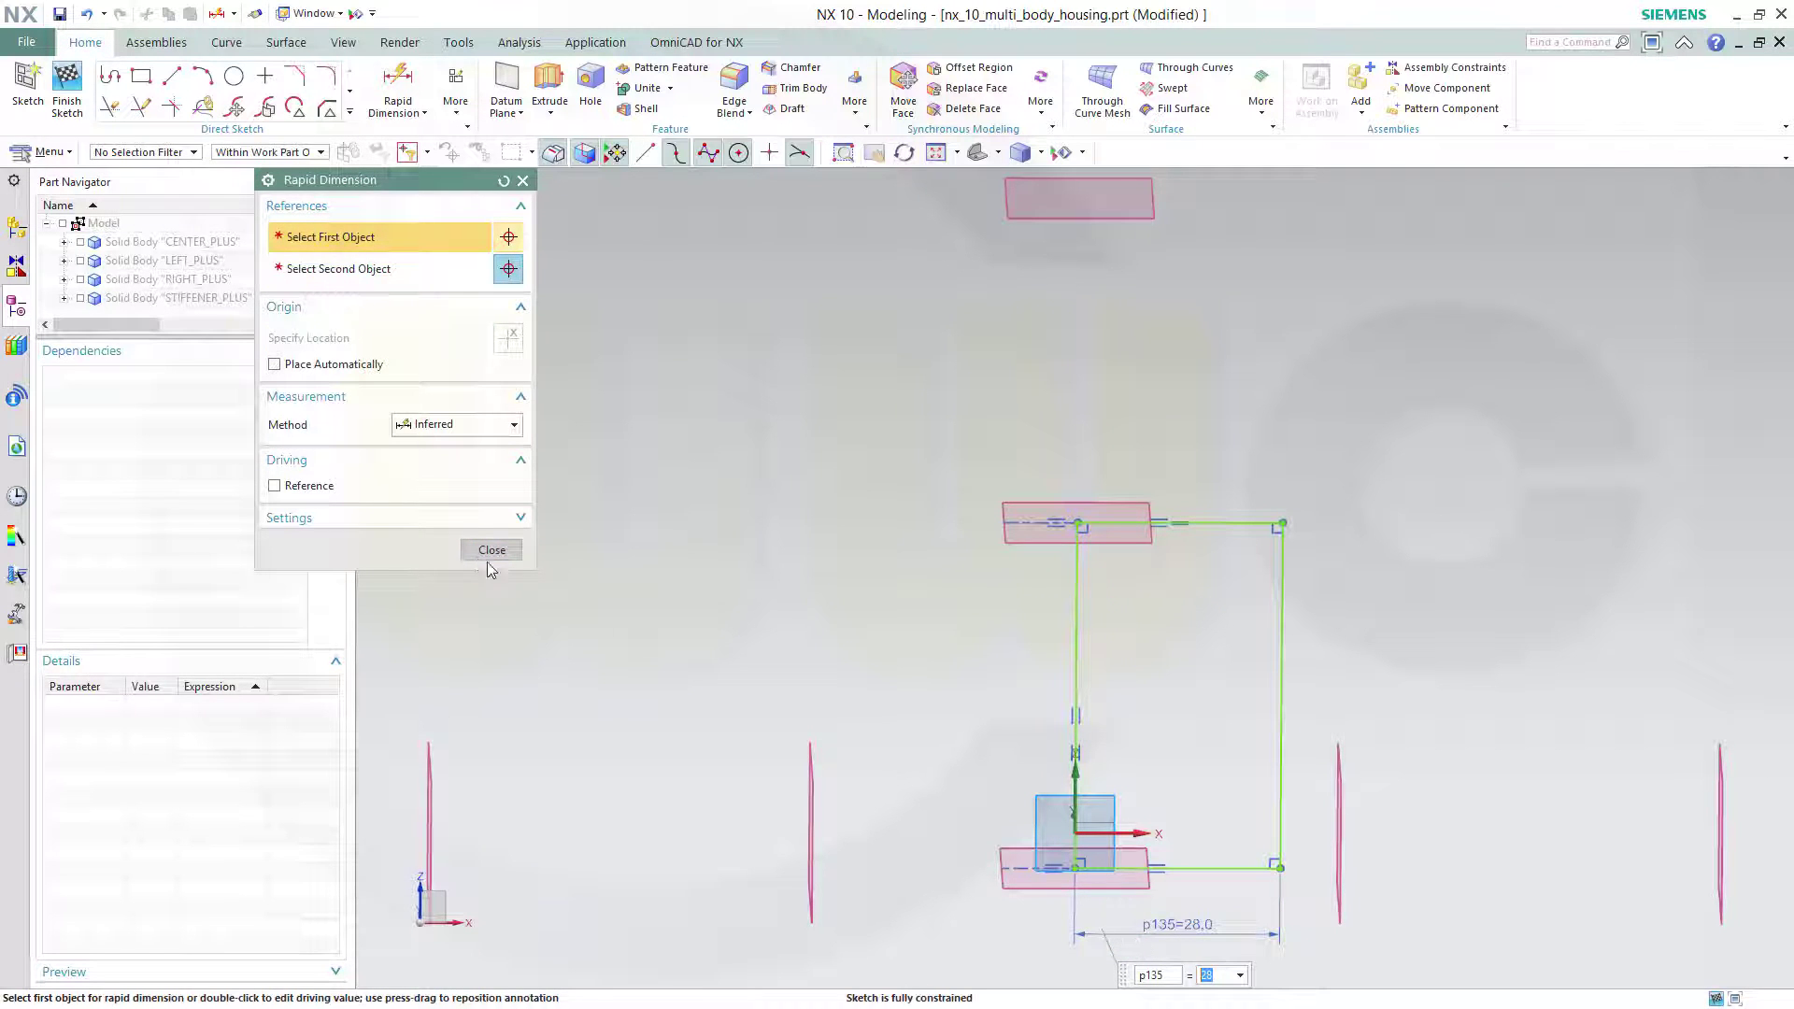
{"action": "left_click", "coordinate": [492, 550]}
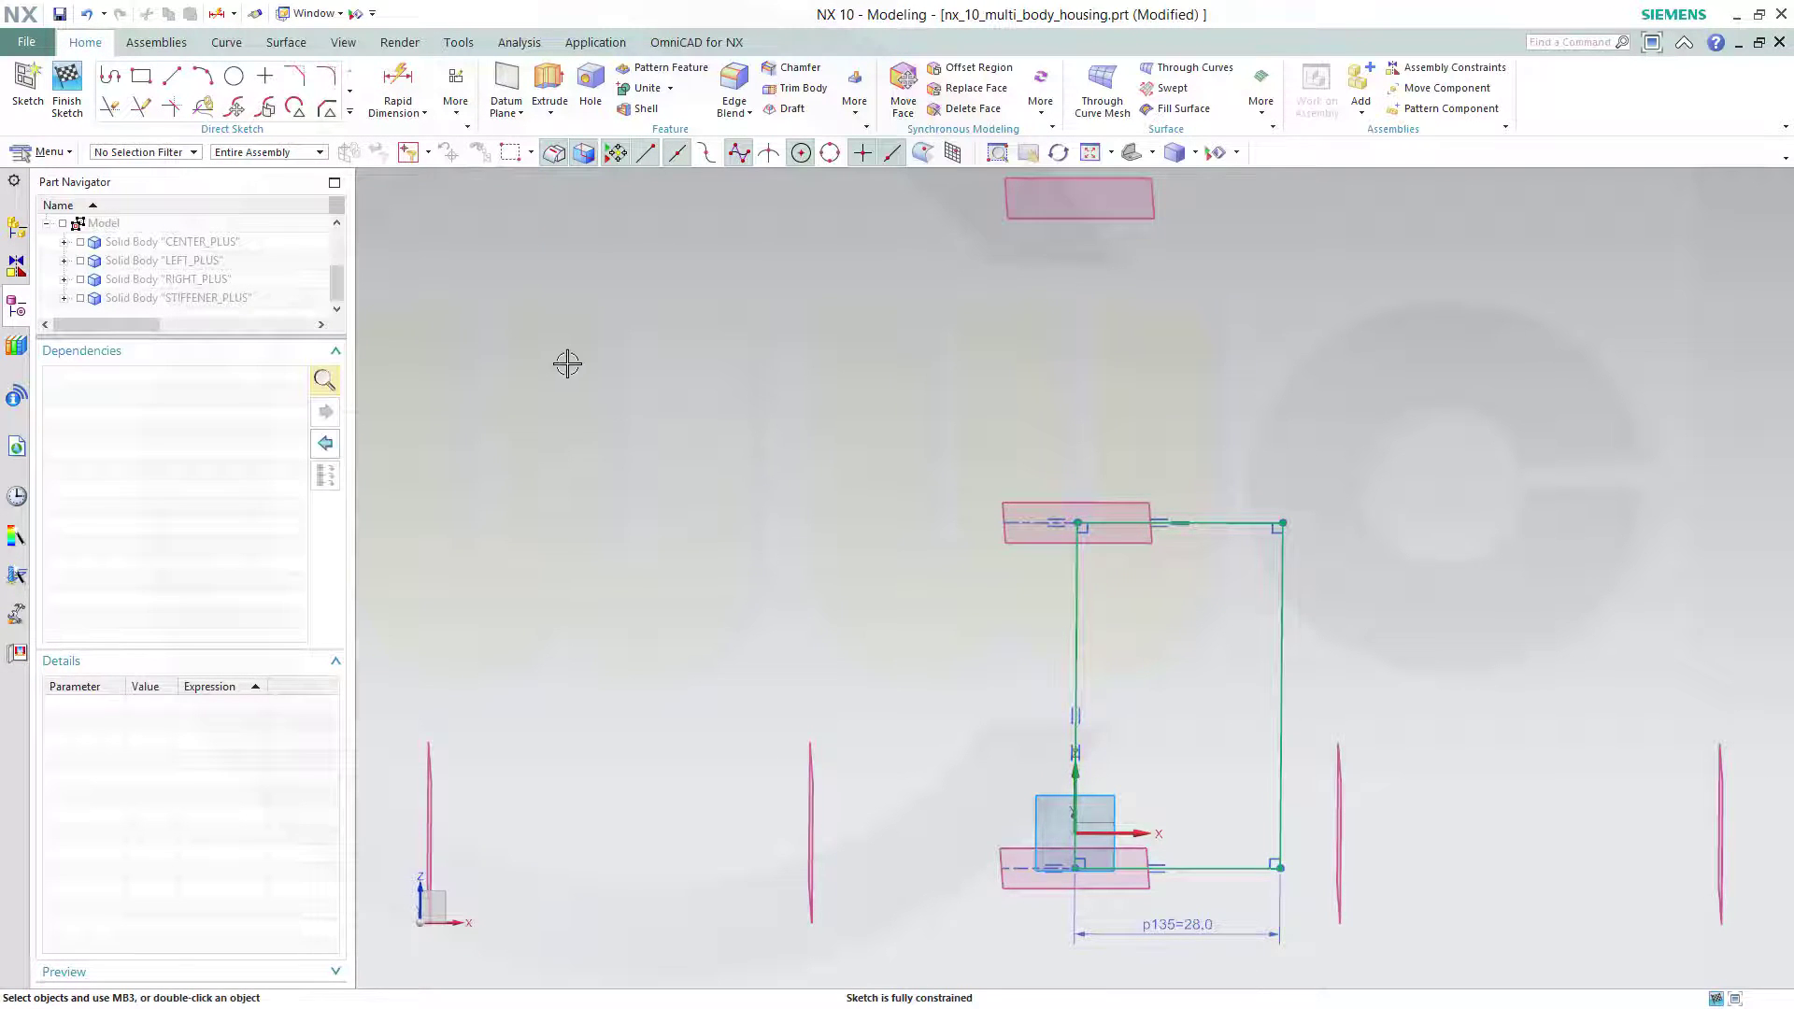
{"action": "left_click", "coordinate": [67, 86]}
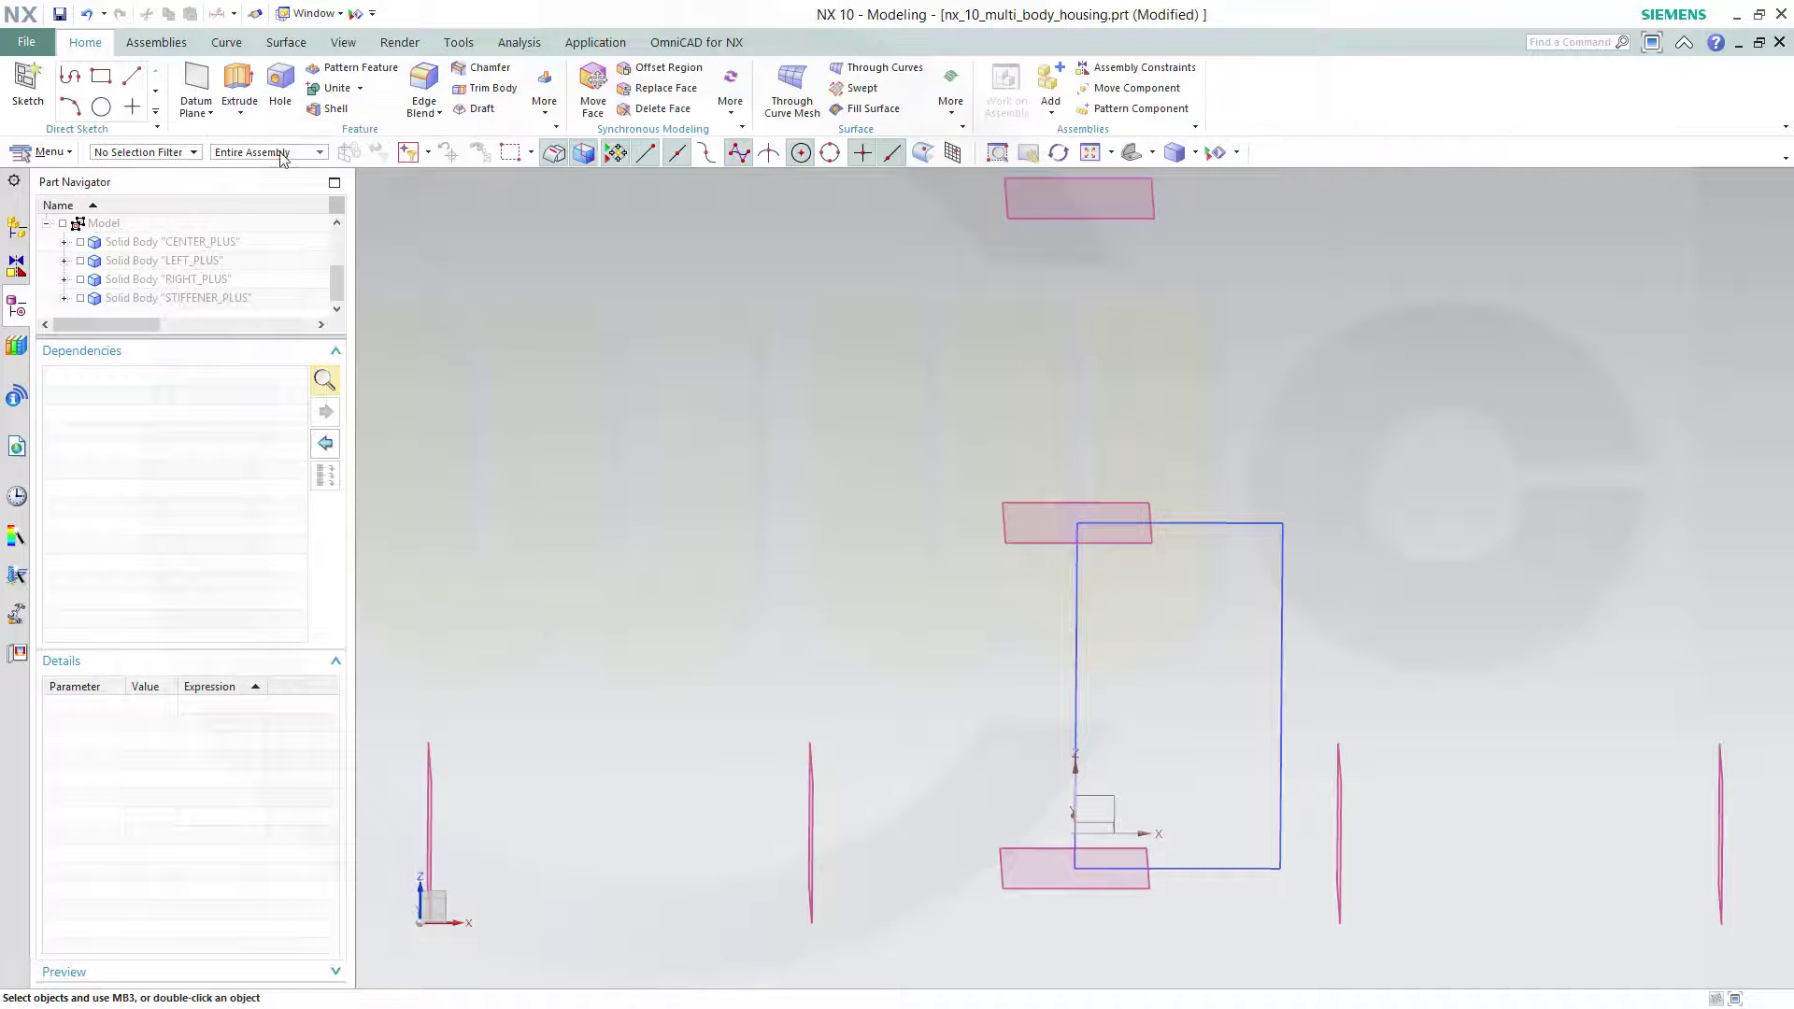
Step: Revolve the rectangle a full 360 degrees about its line on the Z axis and unite it with the CENTER_PLUS body
{"action": "left_click", "coordinate": [241, 114]}
{"action": "left_click", "coordinate": [273, 171]}
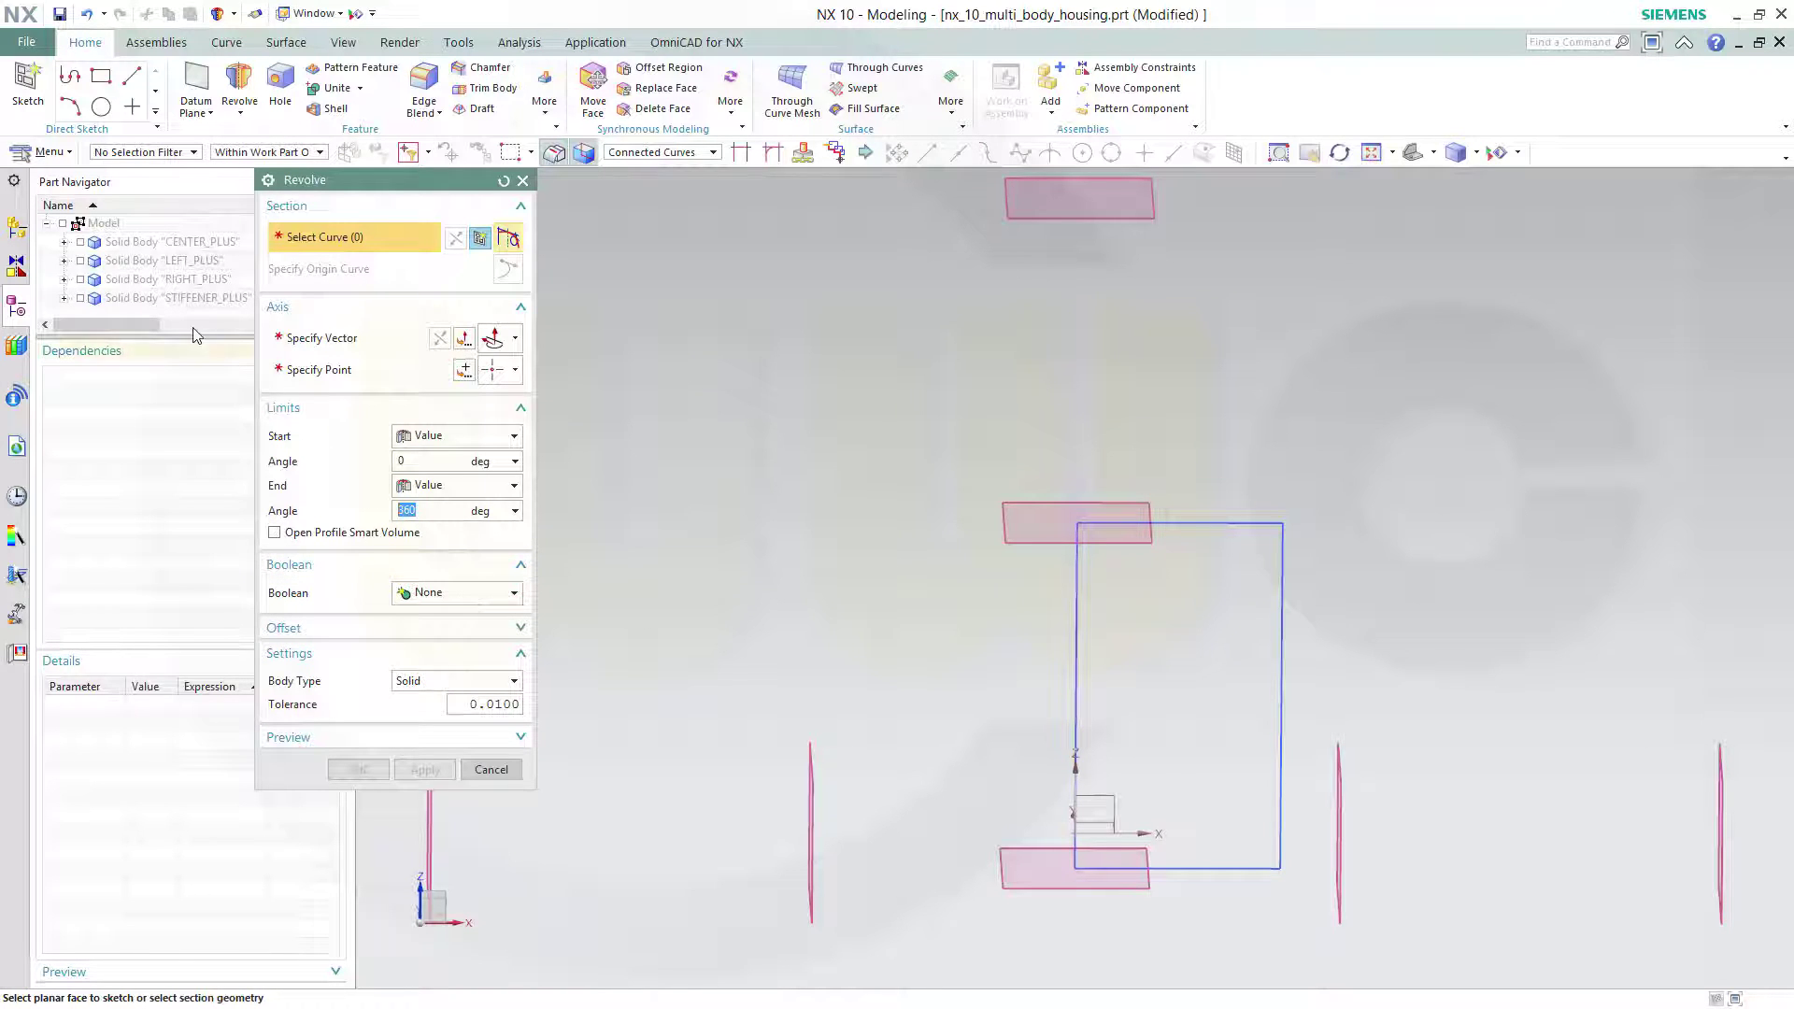
{"action": "left_click", "coordinate": [512, 594]}
{"action": "left_click", "coordinate": [481, 635]}
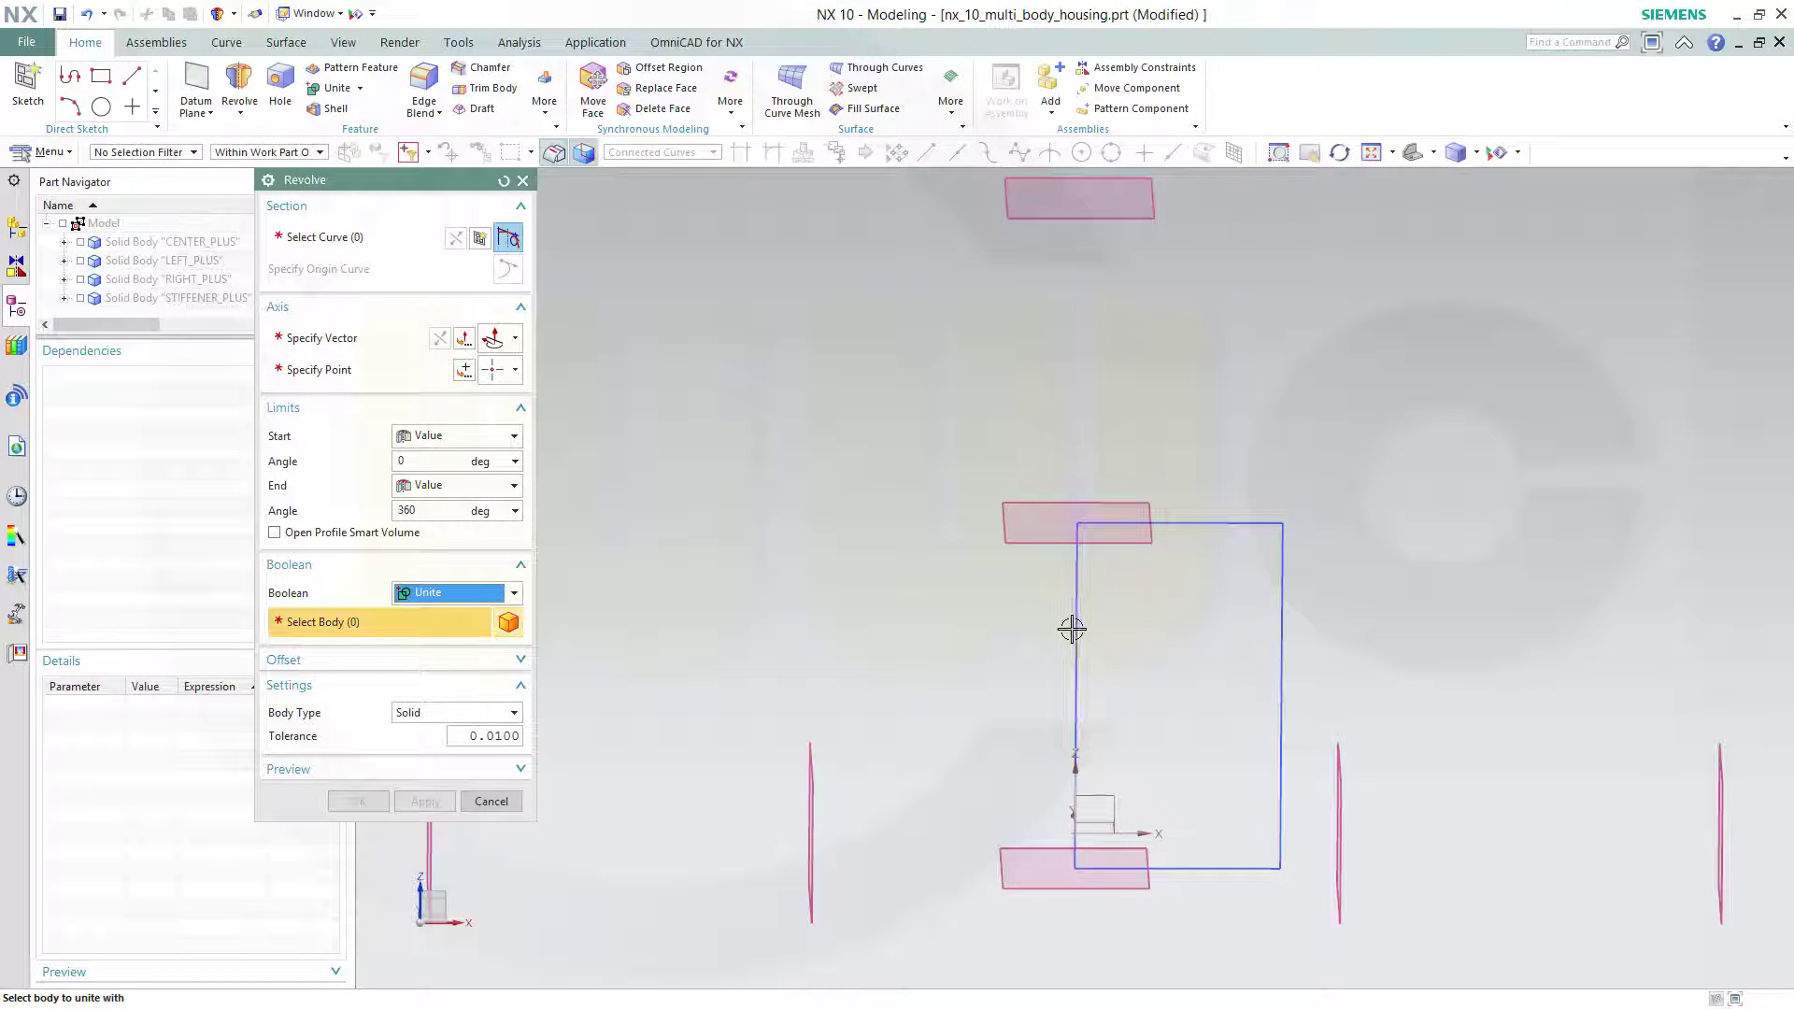
{"action": "left_click", "coordinate": [327, 237]}
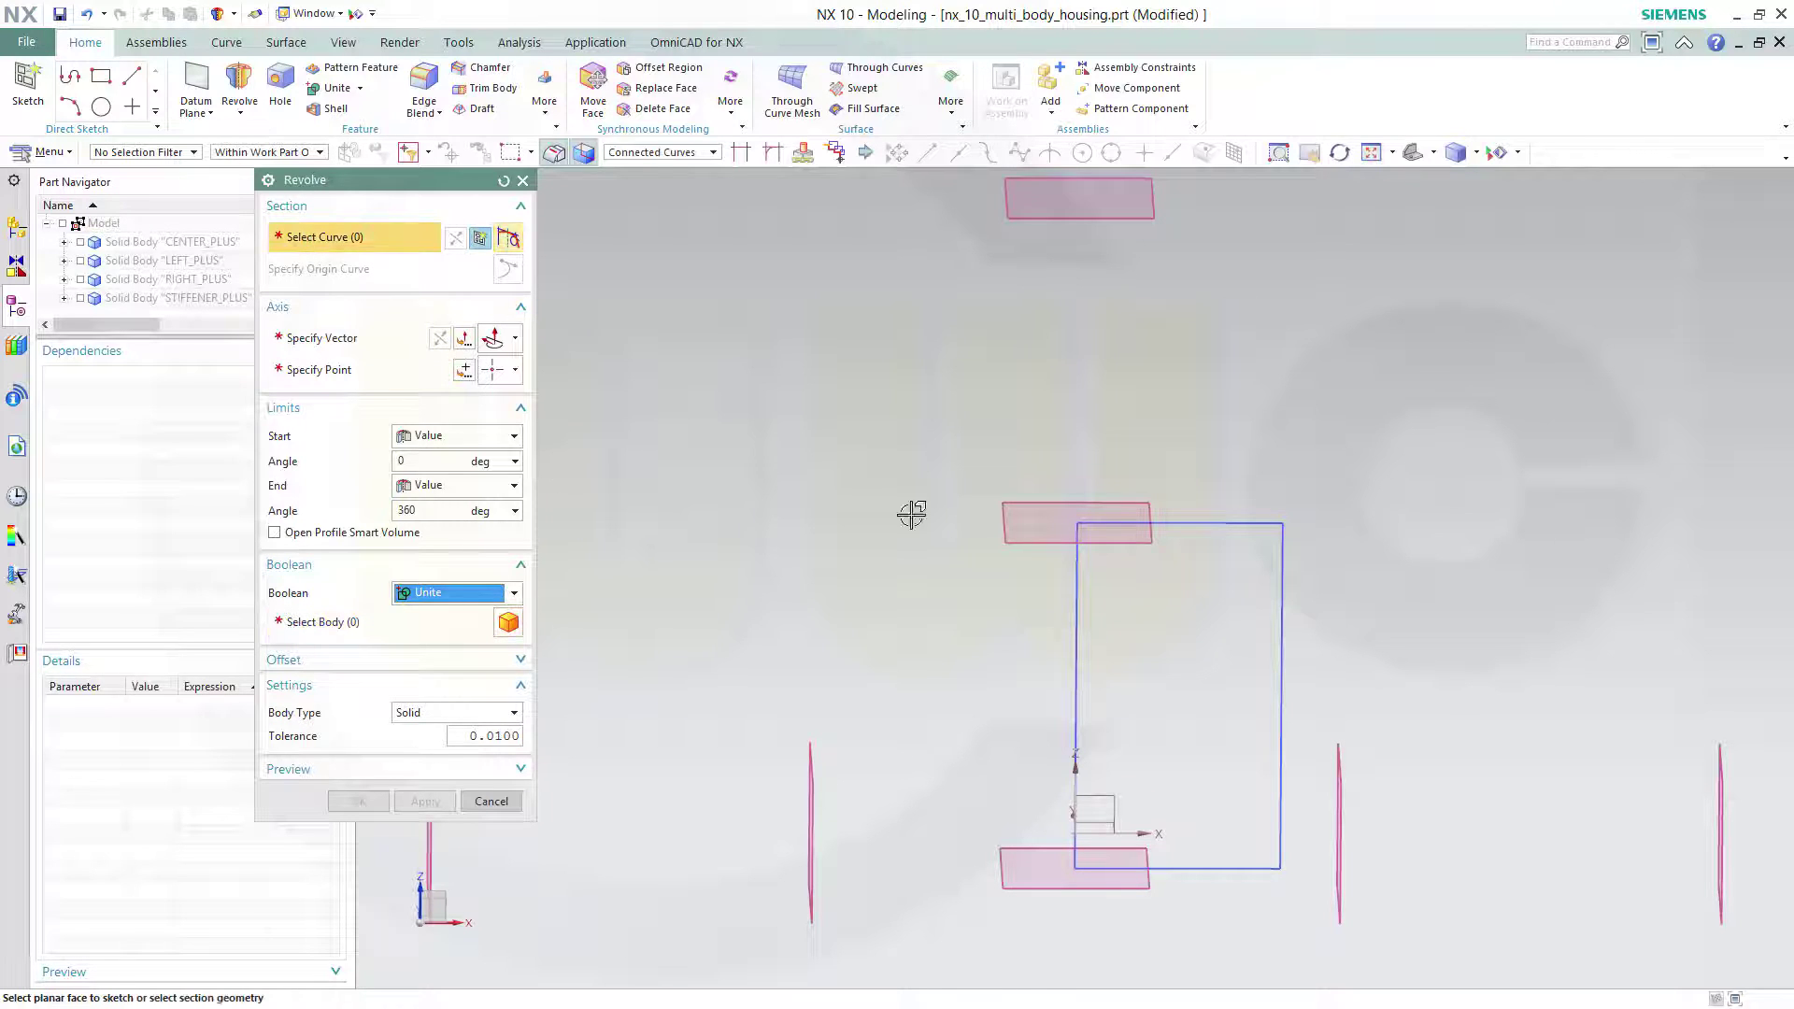
{"action": "left_click", "coordinate": [1077, 648]}
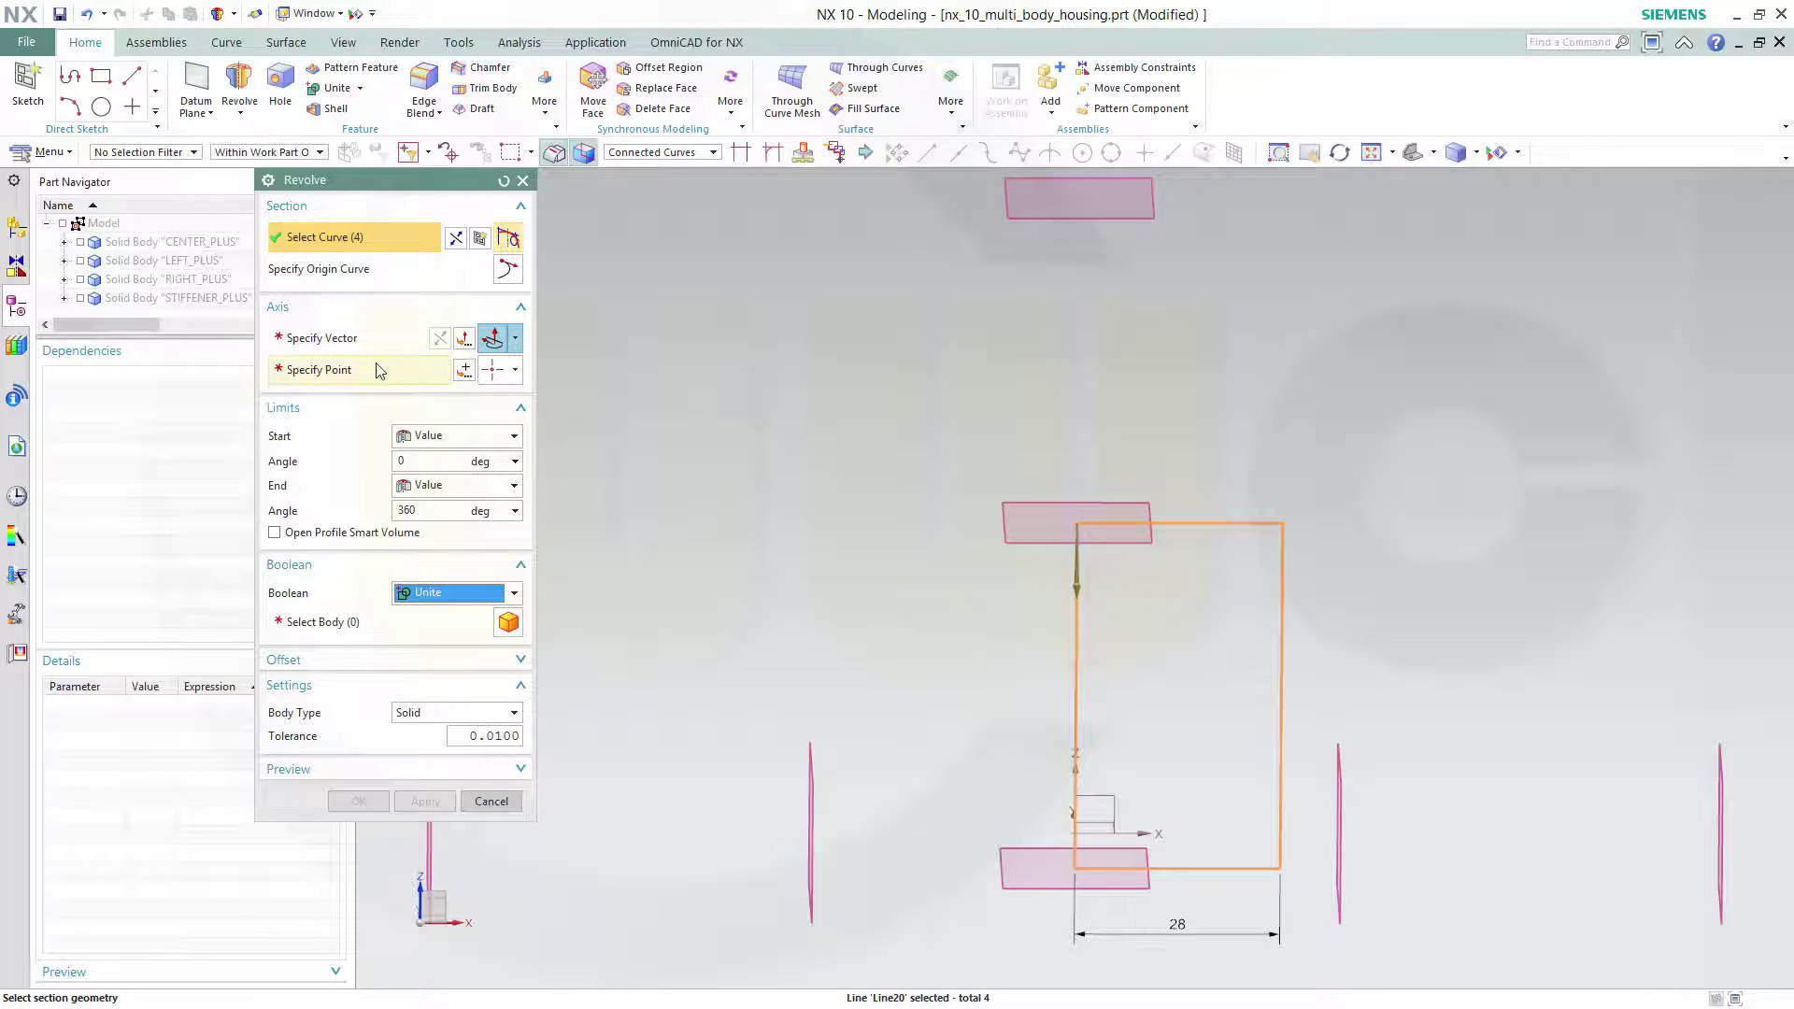
{"action": "left_click", "coordinate": [332, 337]}
{"action": "left_click", "coordinate": [1075, 633]}
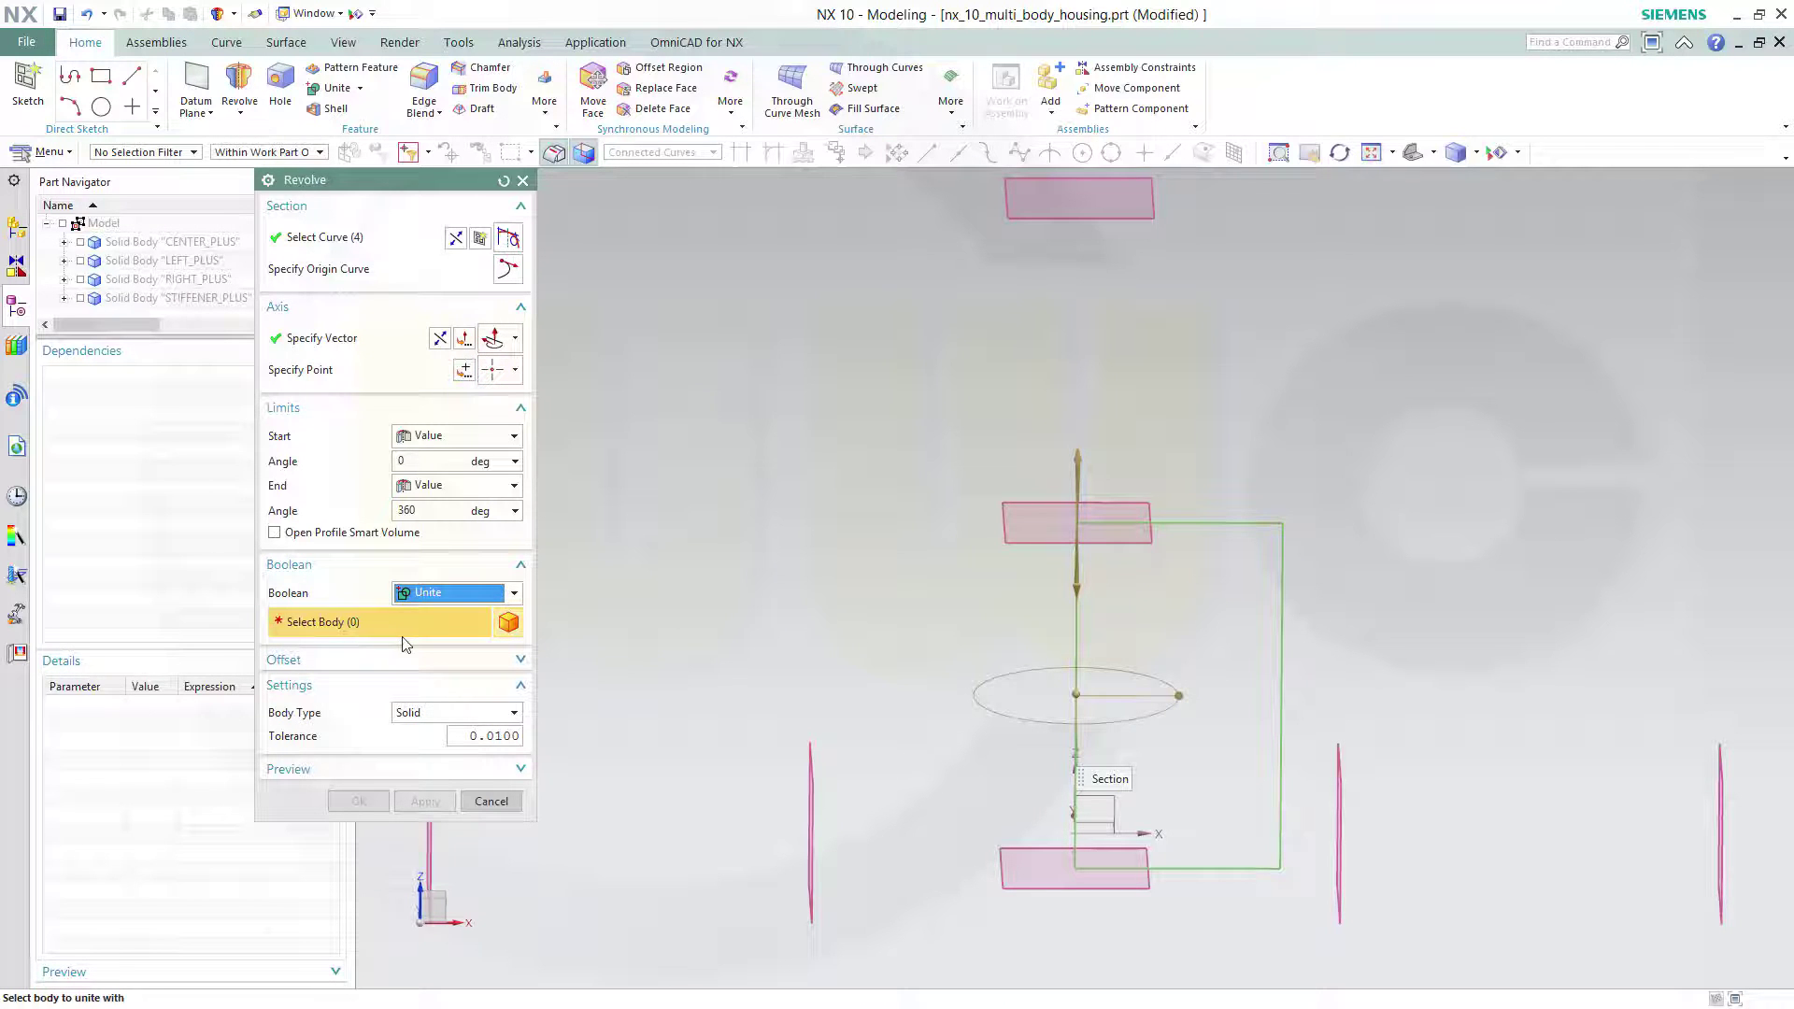
{"action": "left_click", "coordinate": [198, 243]}
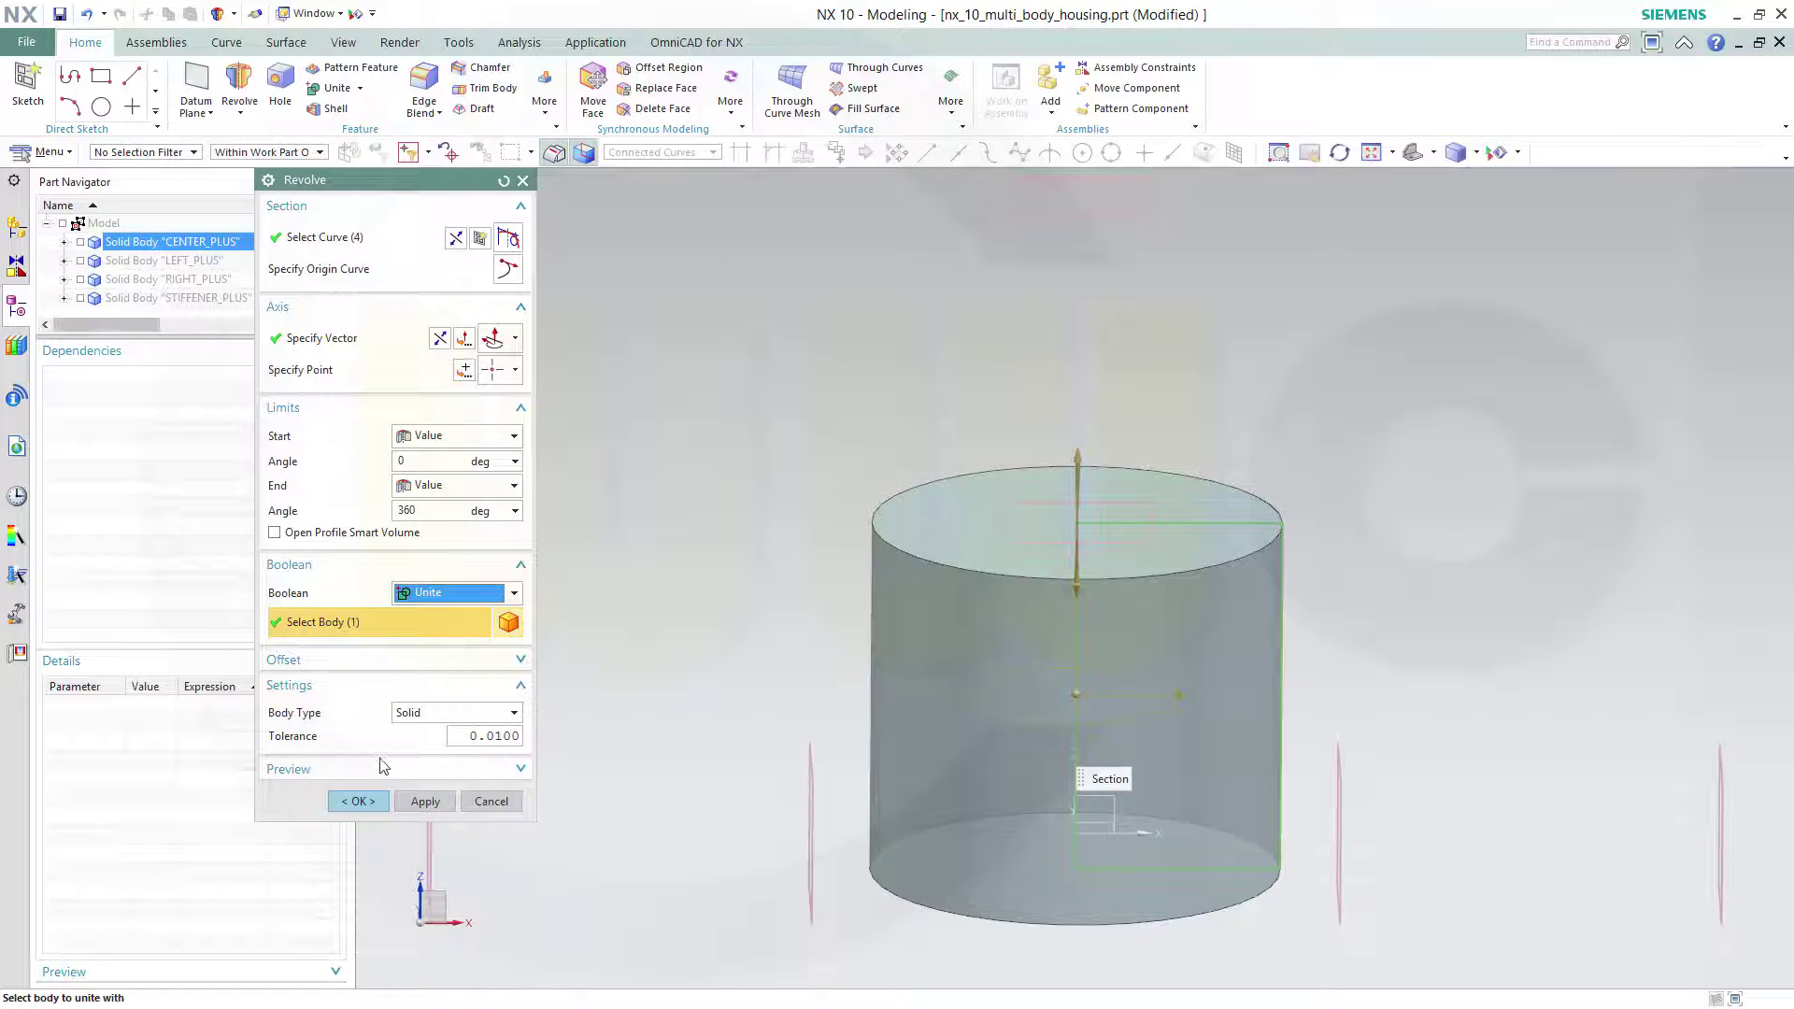
{"action": "left_click", "coordinate": [358, 801]}
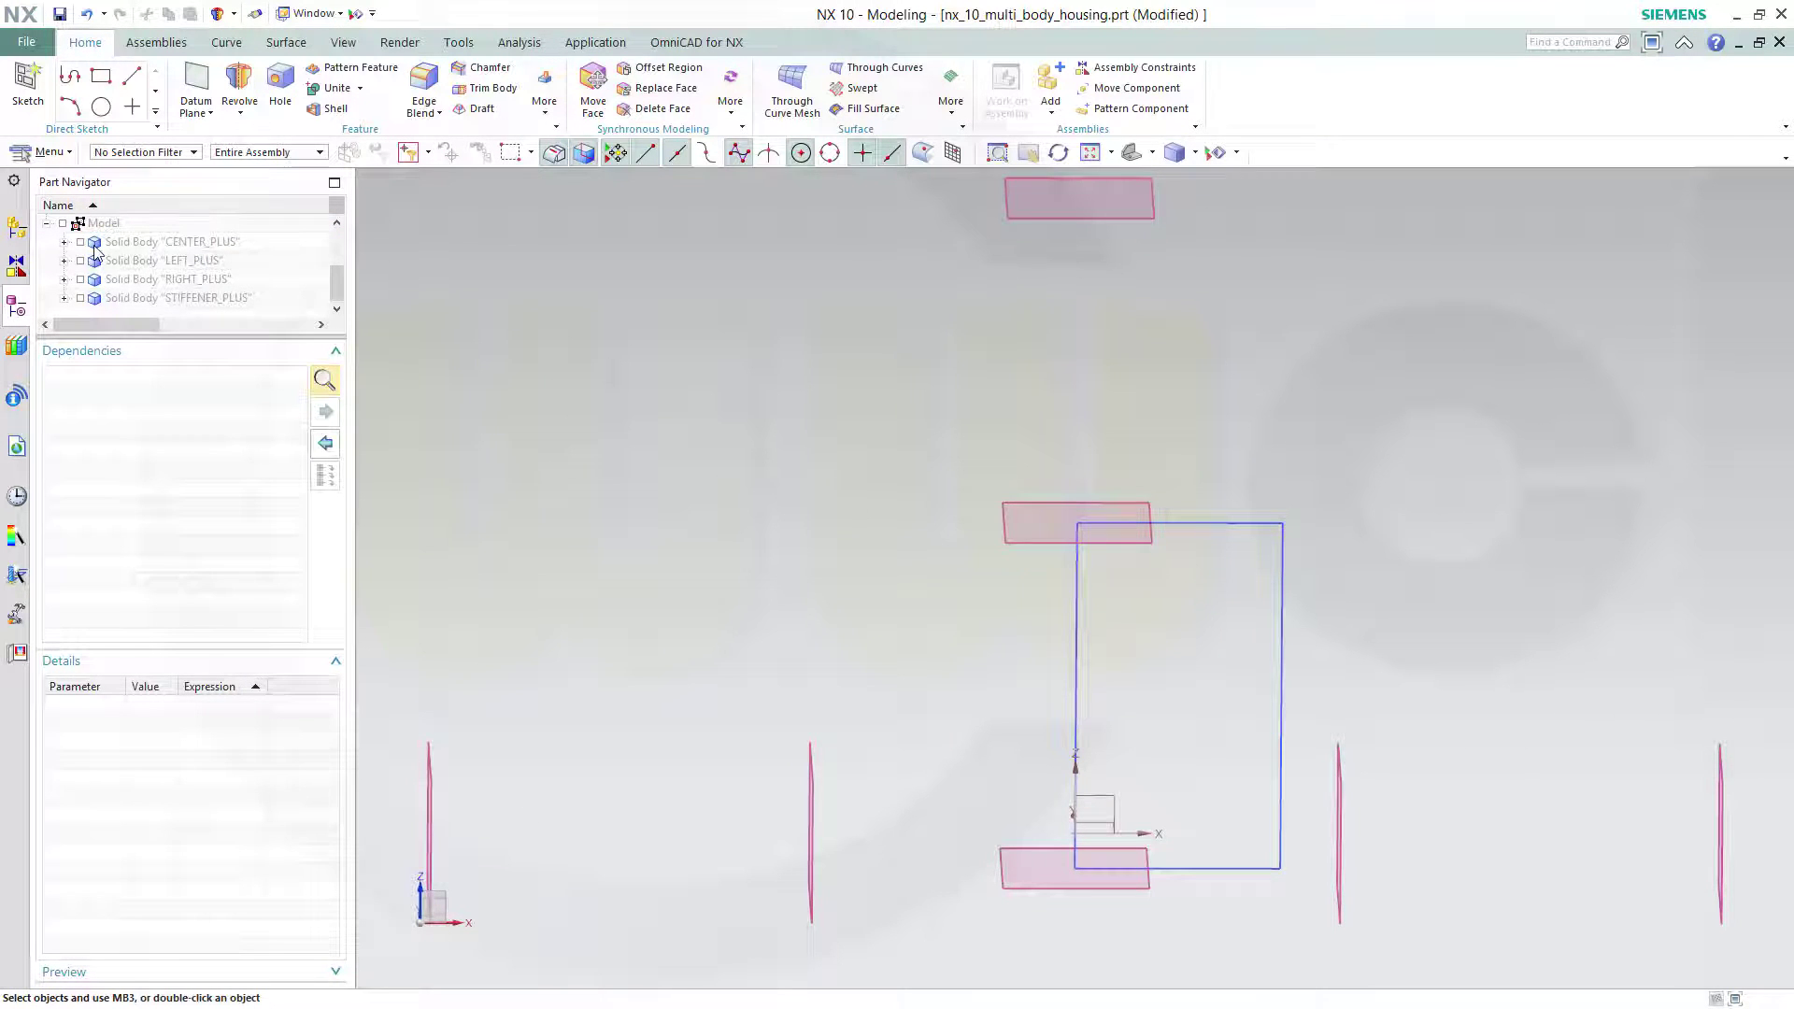
Step: Expand the CENTER_PLUS body's features and hide the sketch SKETCH_004 used by its newest revolve
{"action": "left_click", "coordinate": [63, 245]}
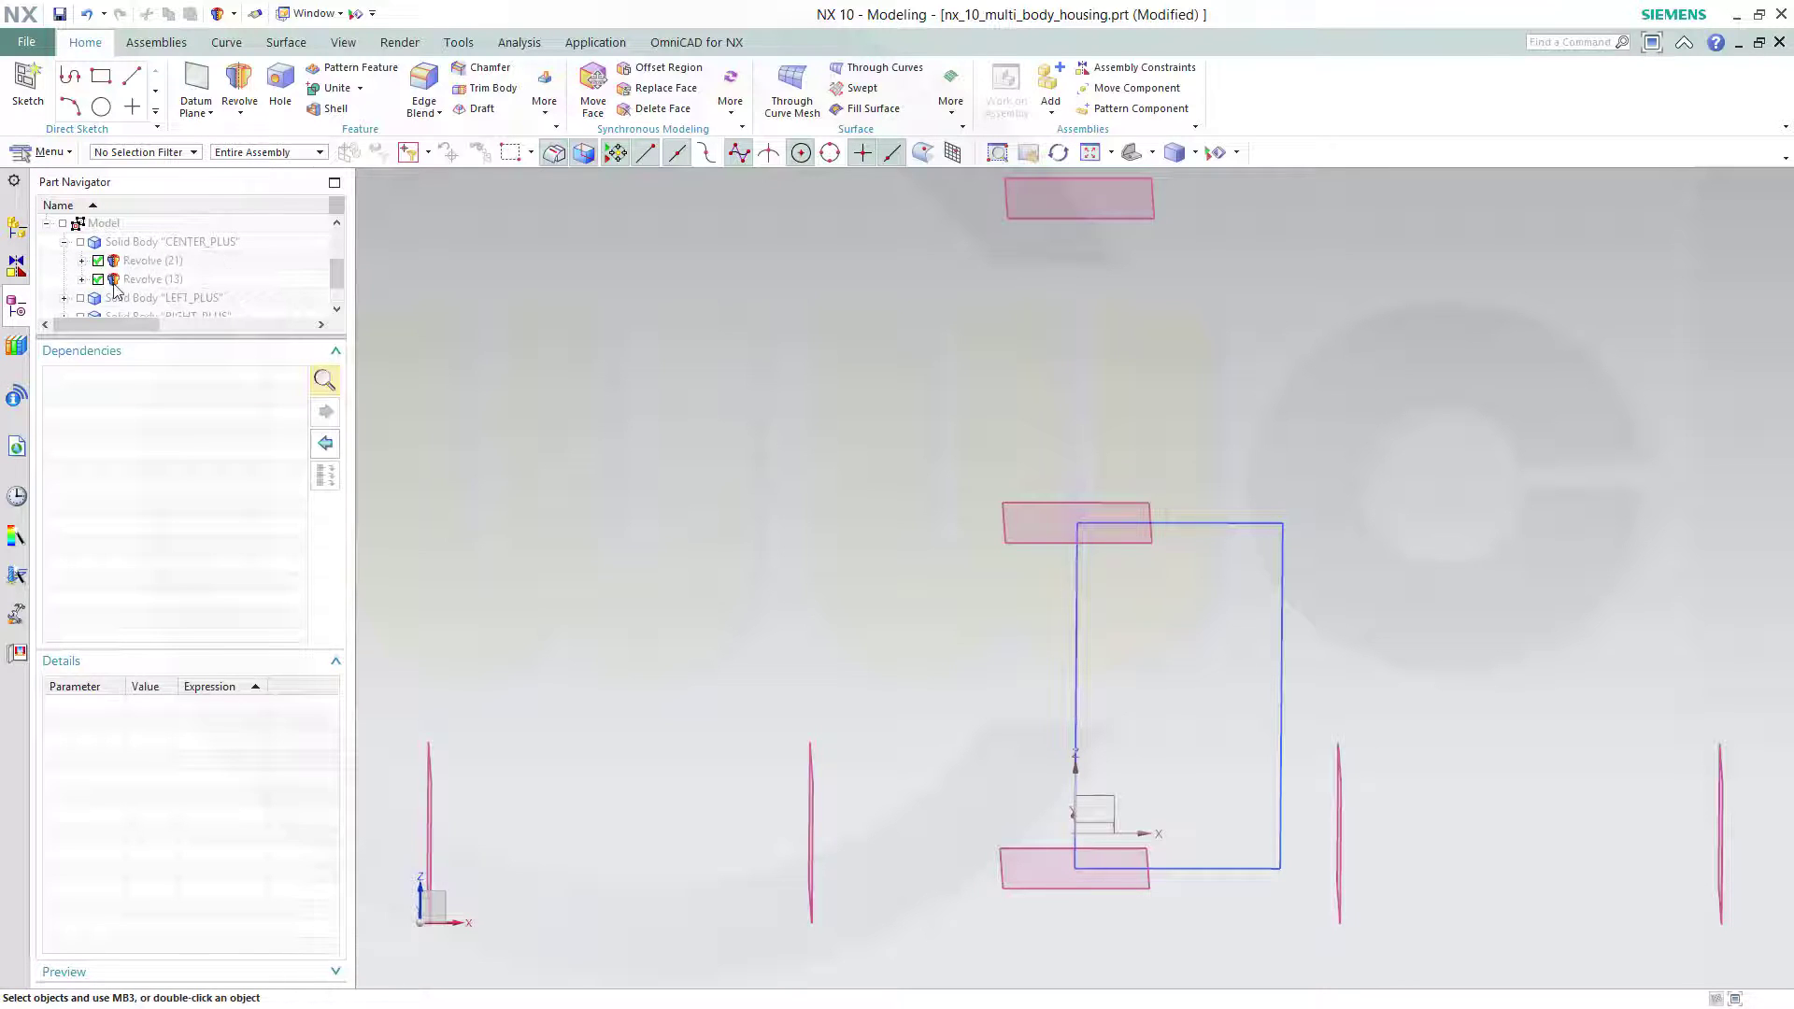
{"action": "left_click", "coordinate": [83, 280]}
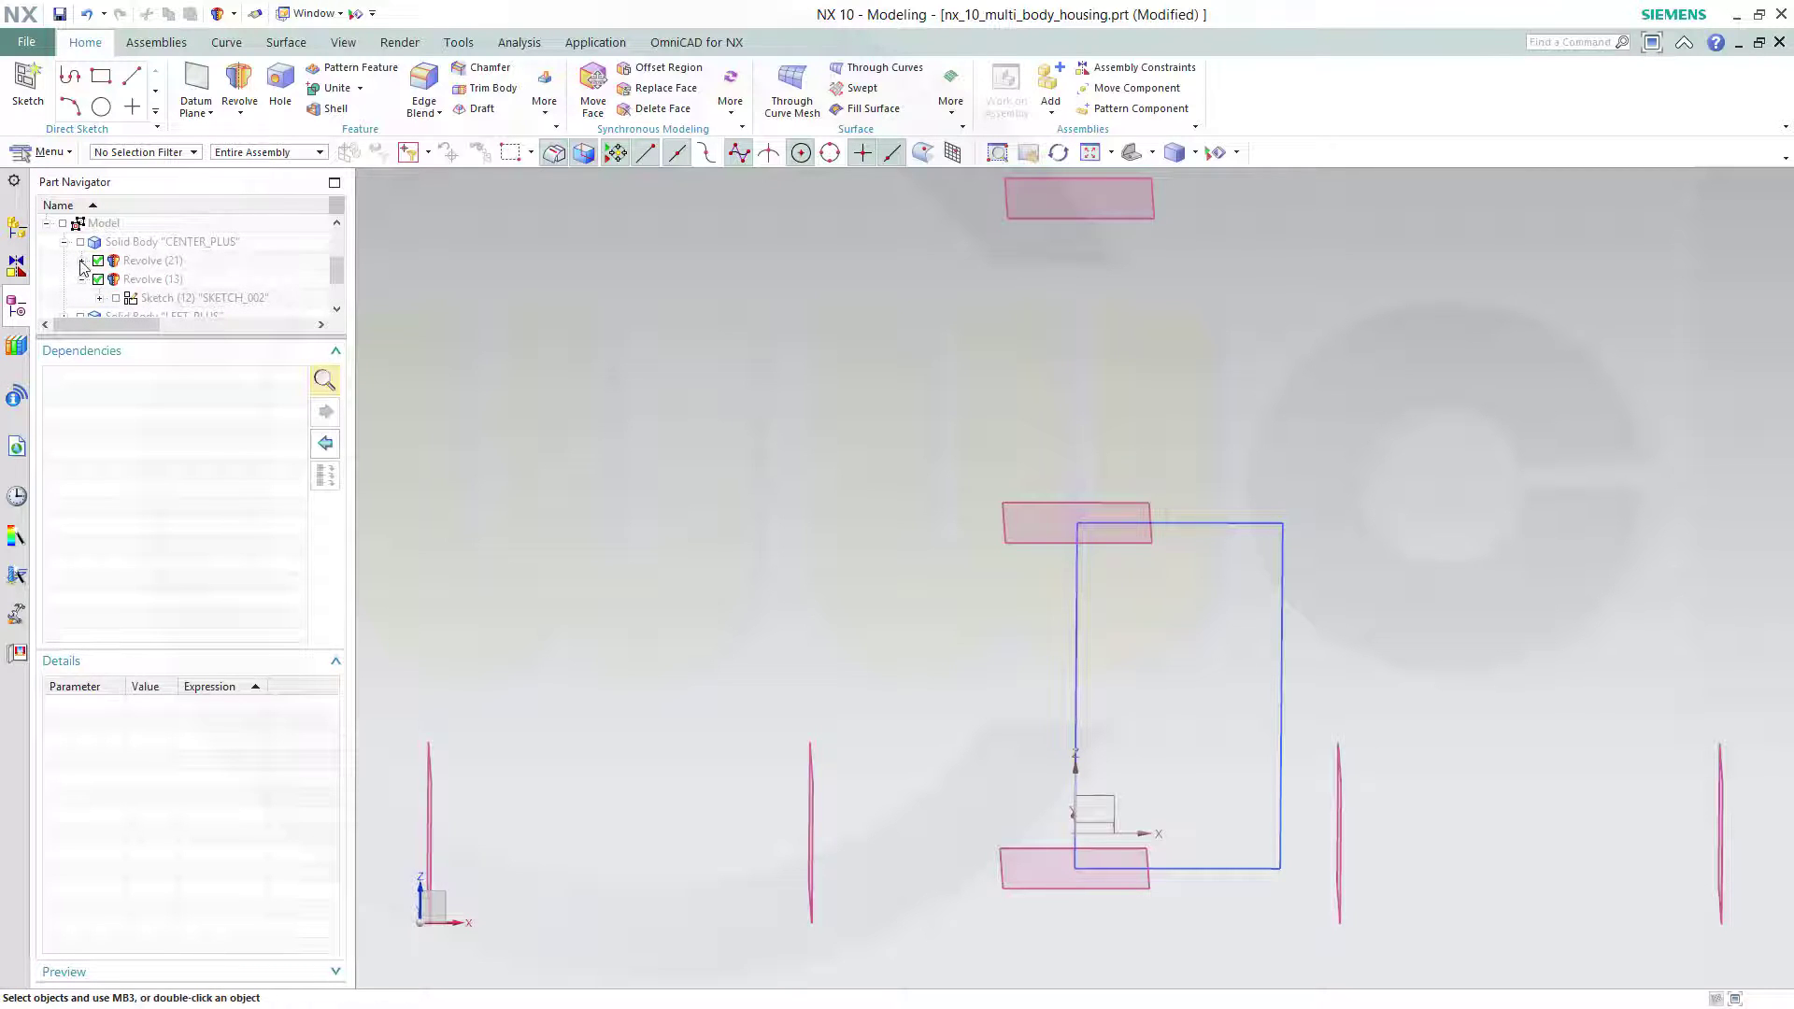
{"action": "left_click", "coordinate": [82, 262]}
{"action": "right_click", "coordinate": [155, 283]}
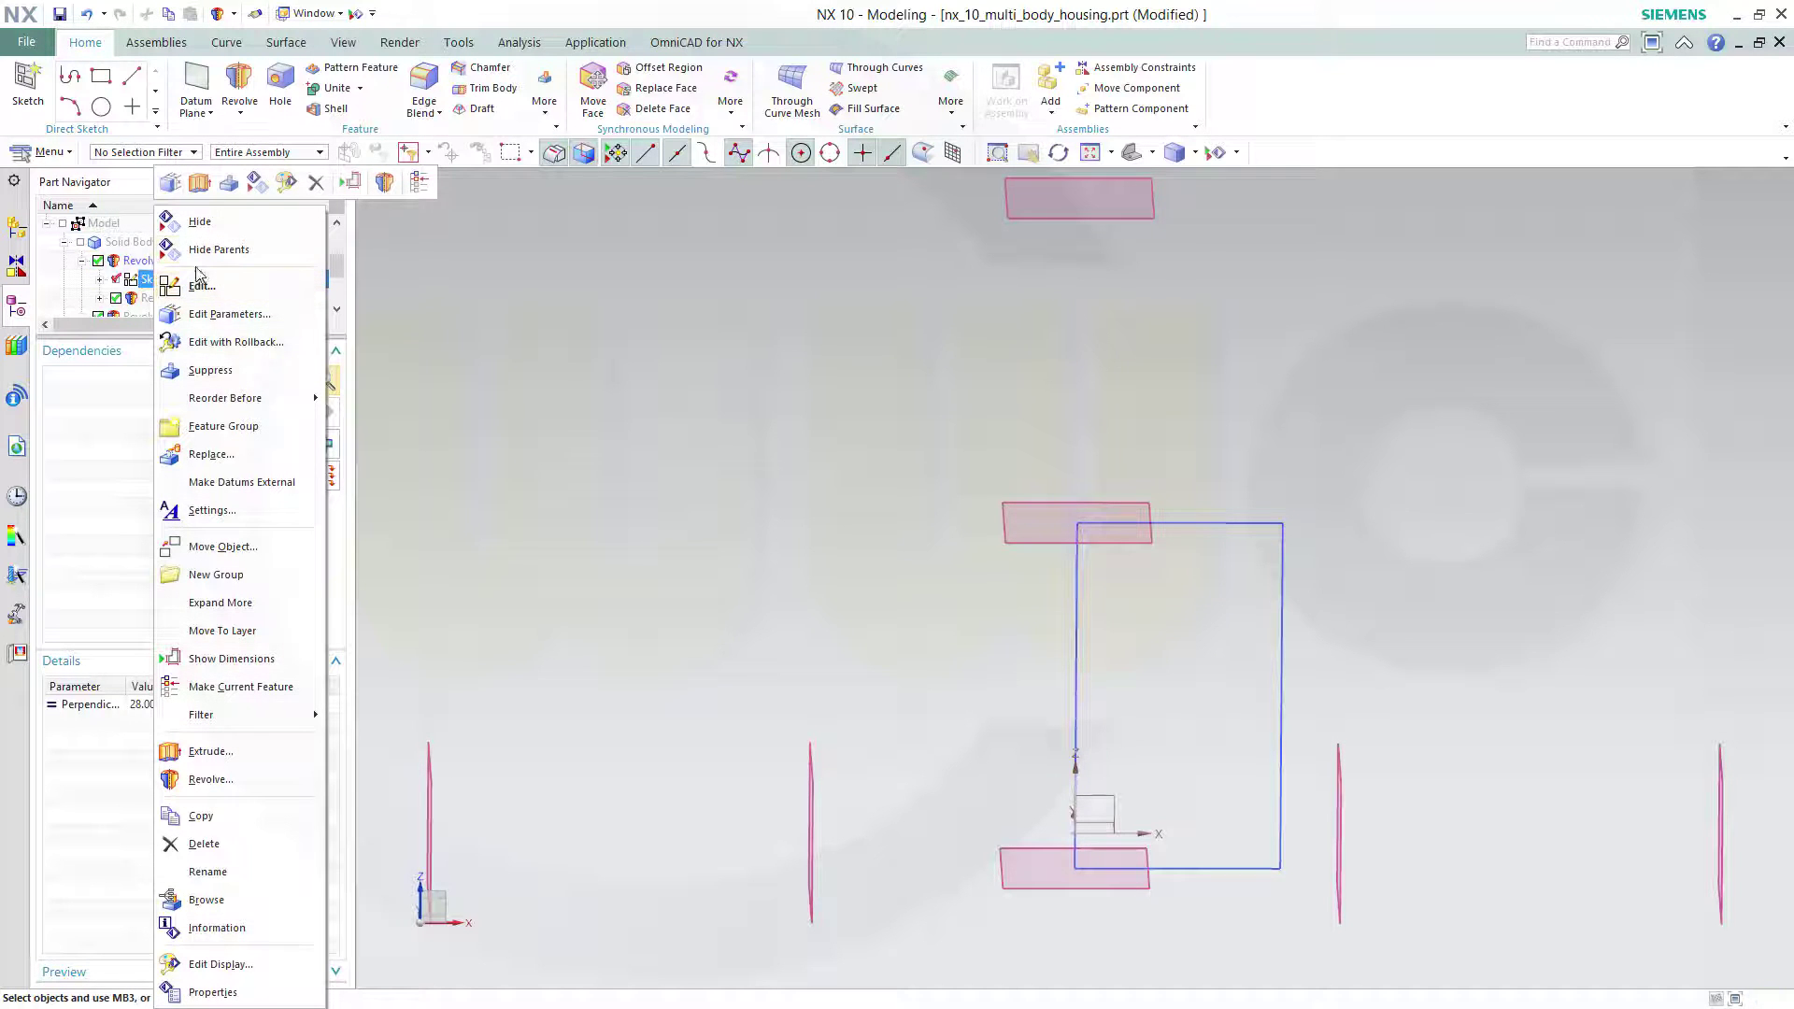
{"action": "left_click", "coordinate": [208, 222]}
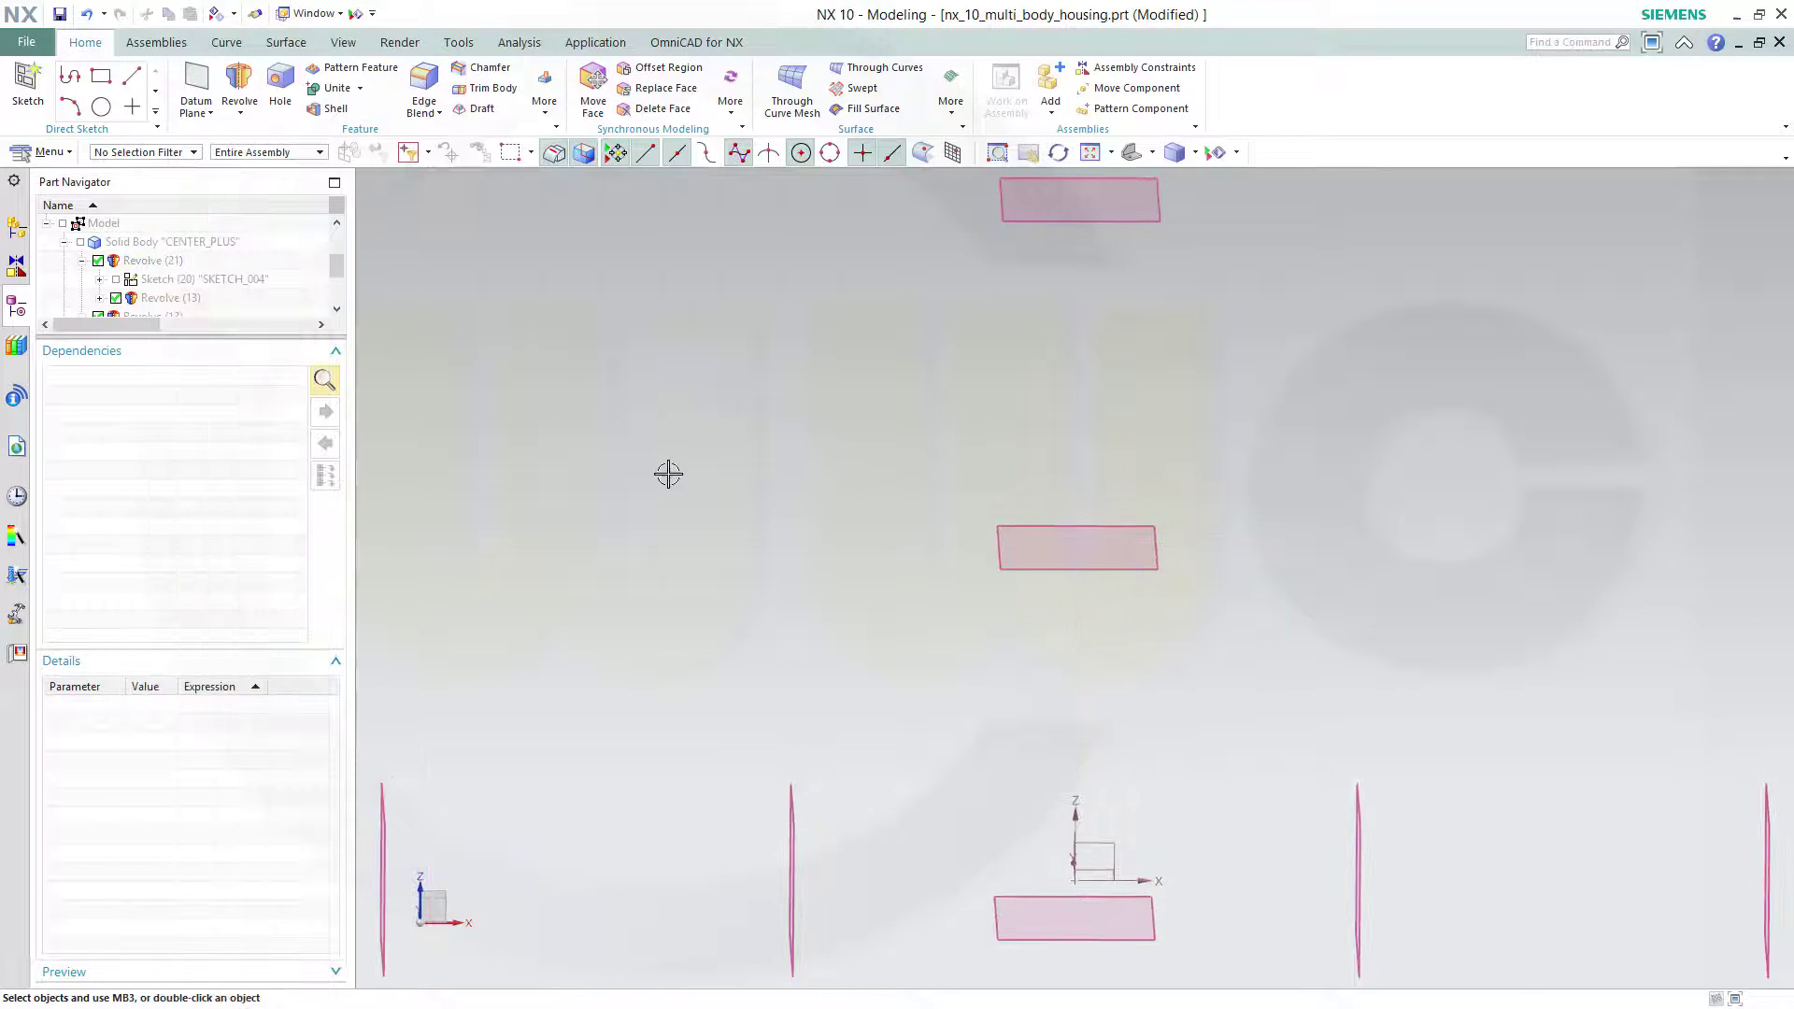
Step: Show the CENTER_PLUS, LEFT_PLUS, RIGHT_PLUS and STIFFENER_PLUS bodies again
{"action": "scroll", "coordinate": [803, 404], "scroll_direction": "up", "scroll_amount": 2}
{"action": "left_click", "coordinate": [65, 243]}
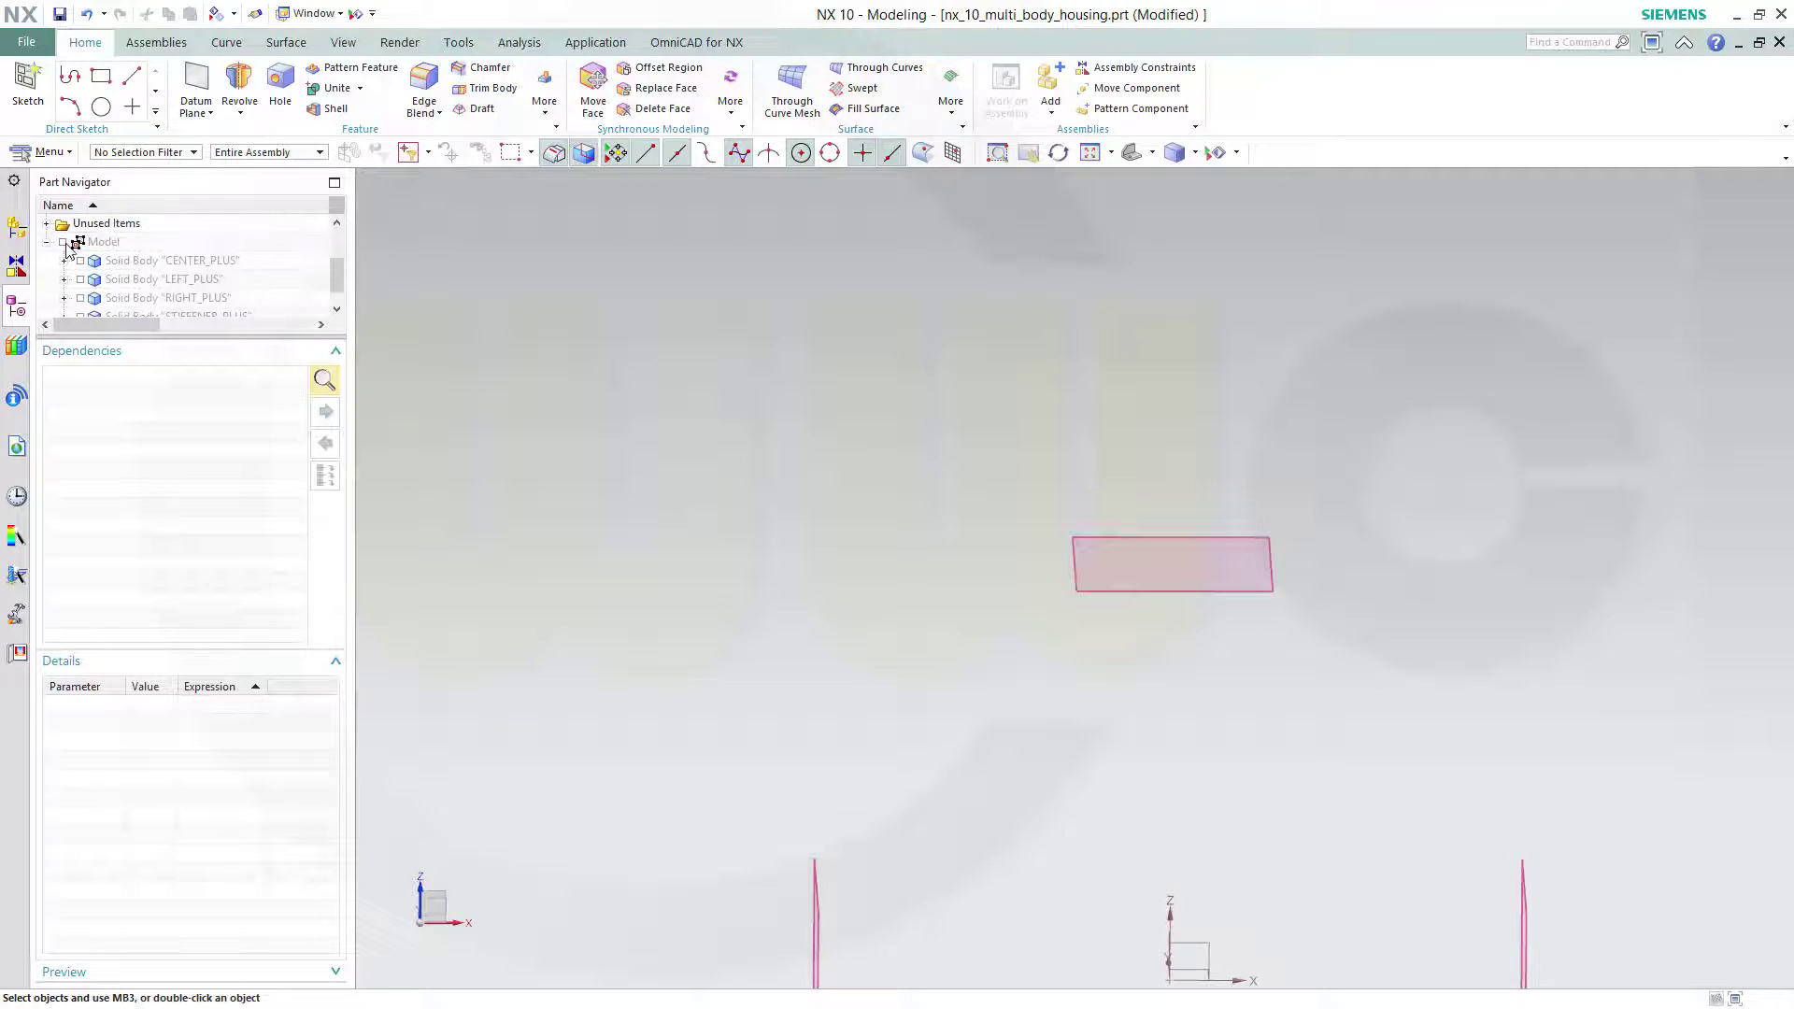
{"action": "left_click", "coordinate": [81, 261]}
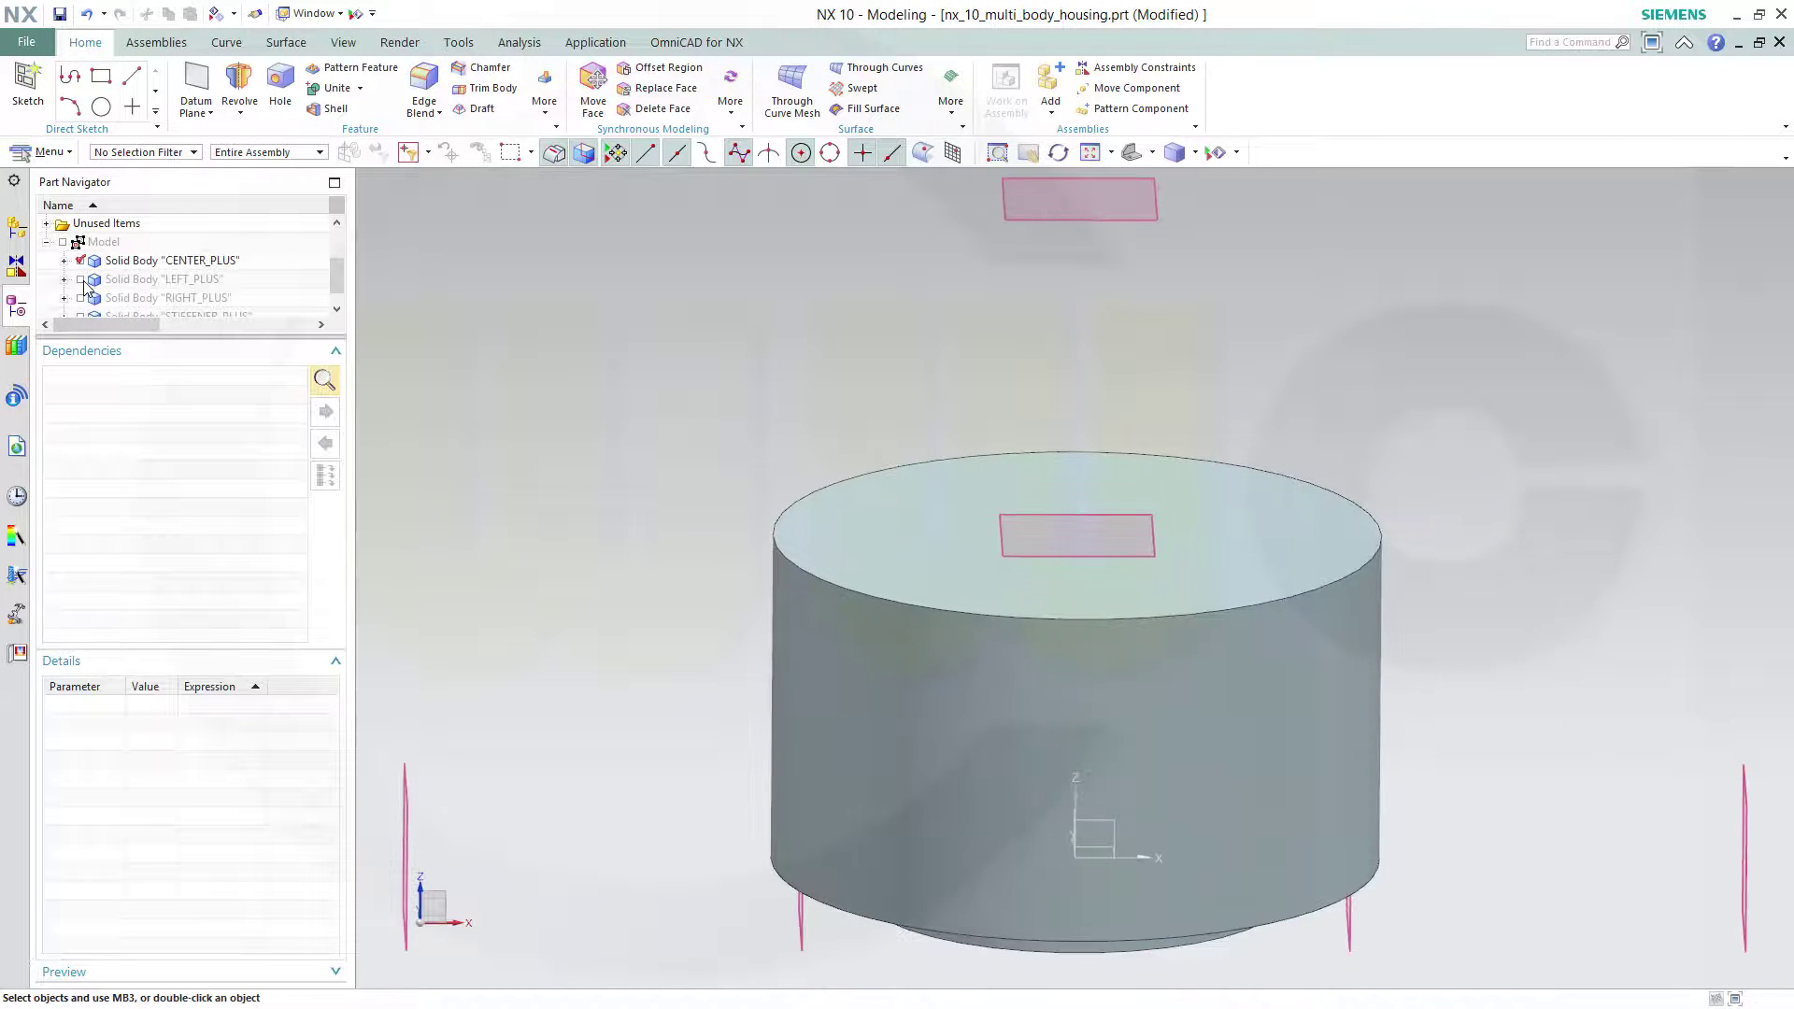
{"action": "left_click", "coordinate": [80, 279]}
{"action": "left_click", "coordinate": [81, 297]}
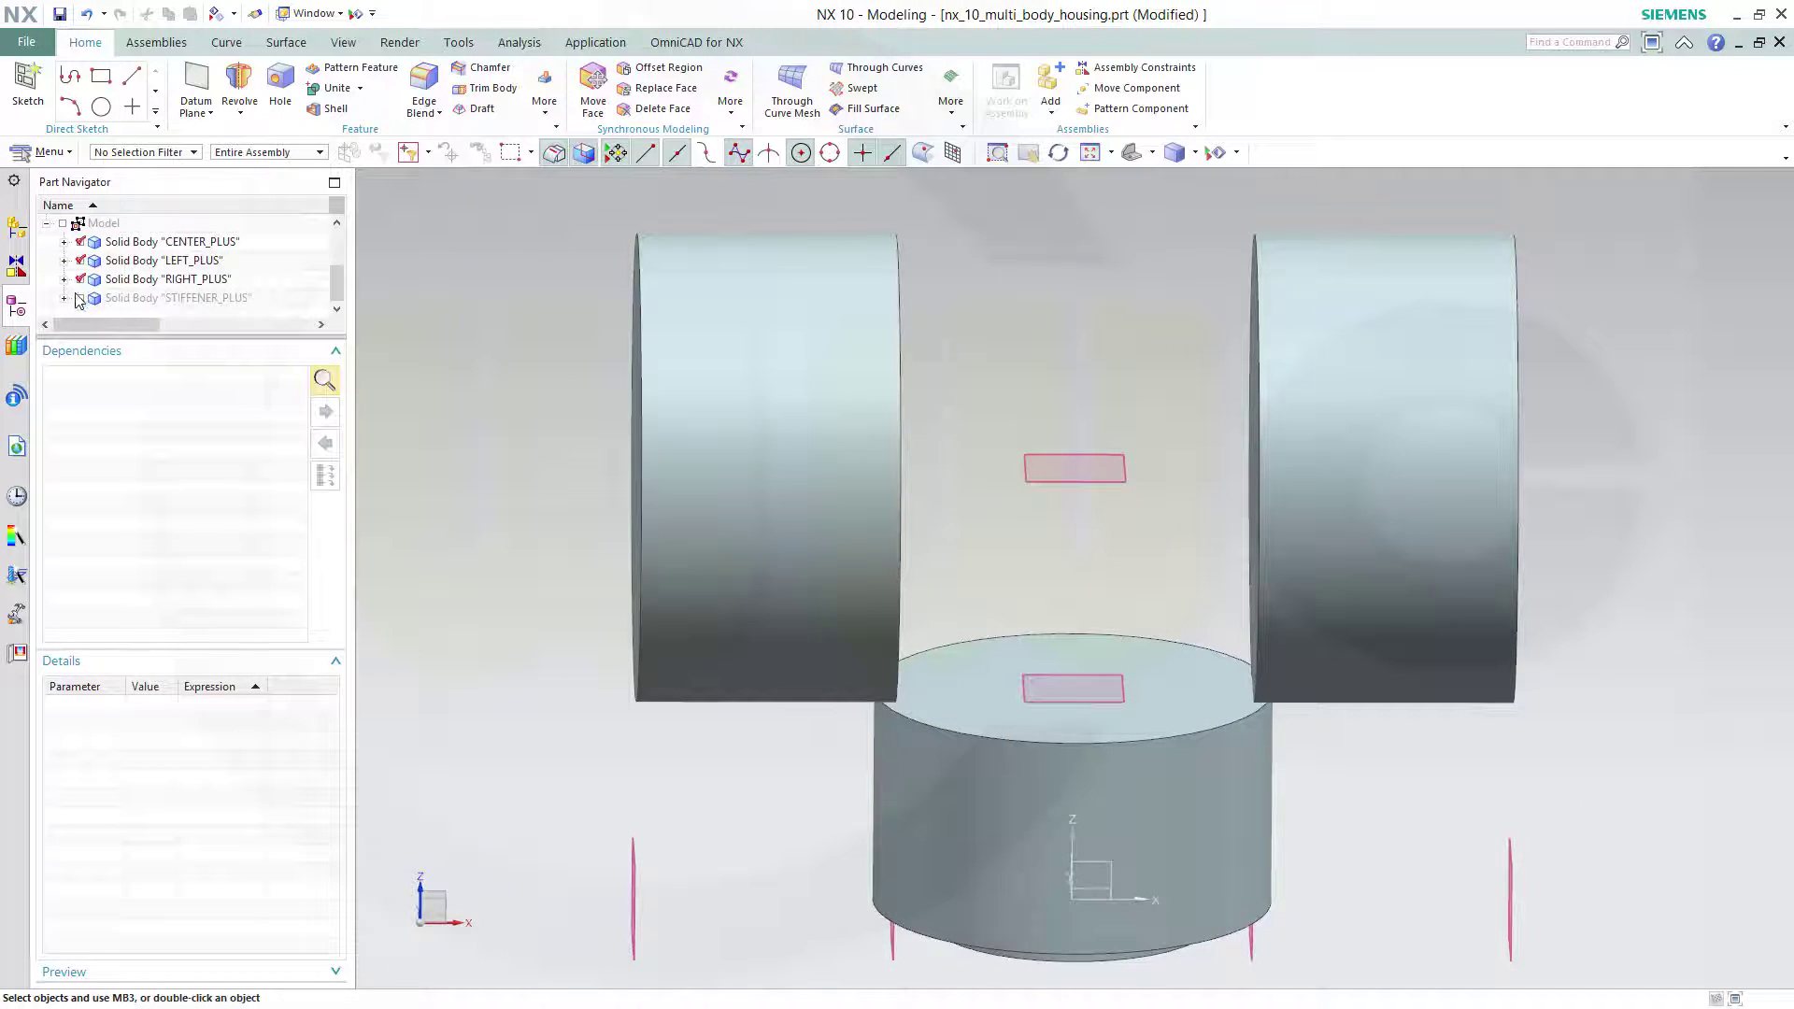
{"action": "left_click", "coordinate": [80, 299]}
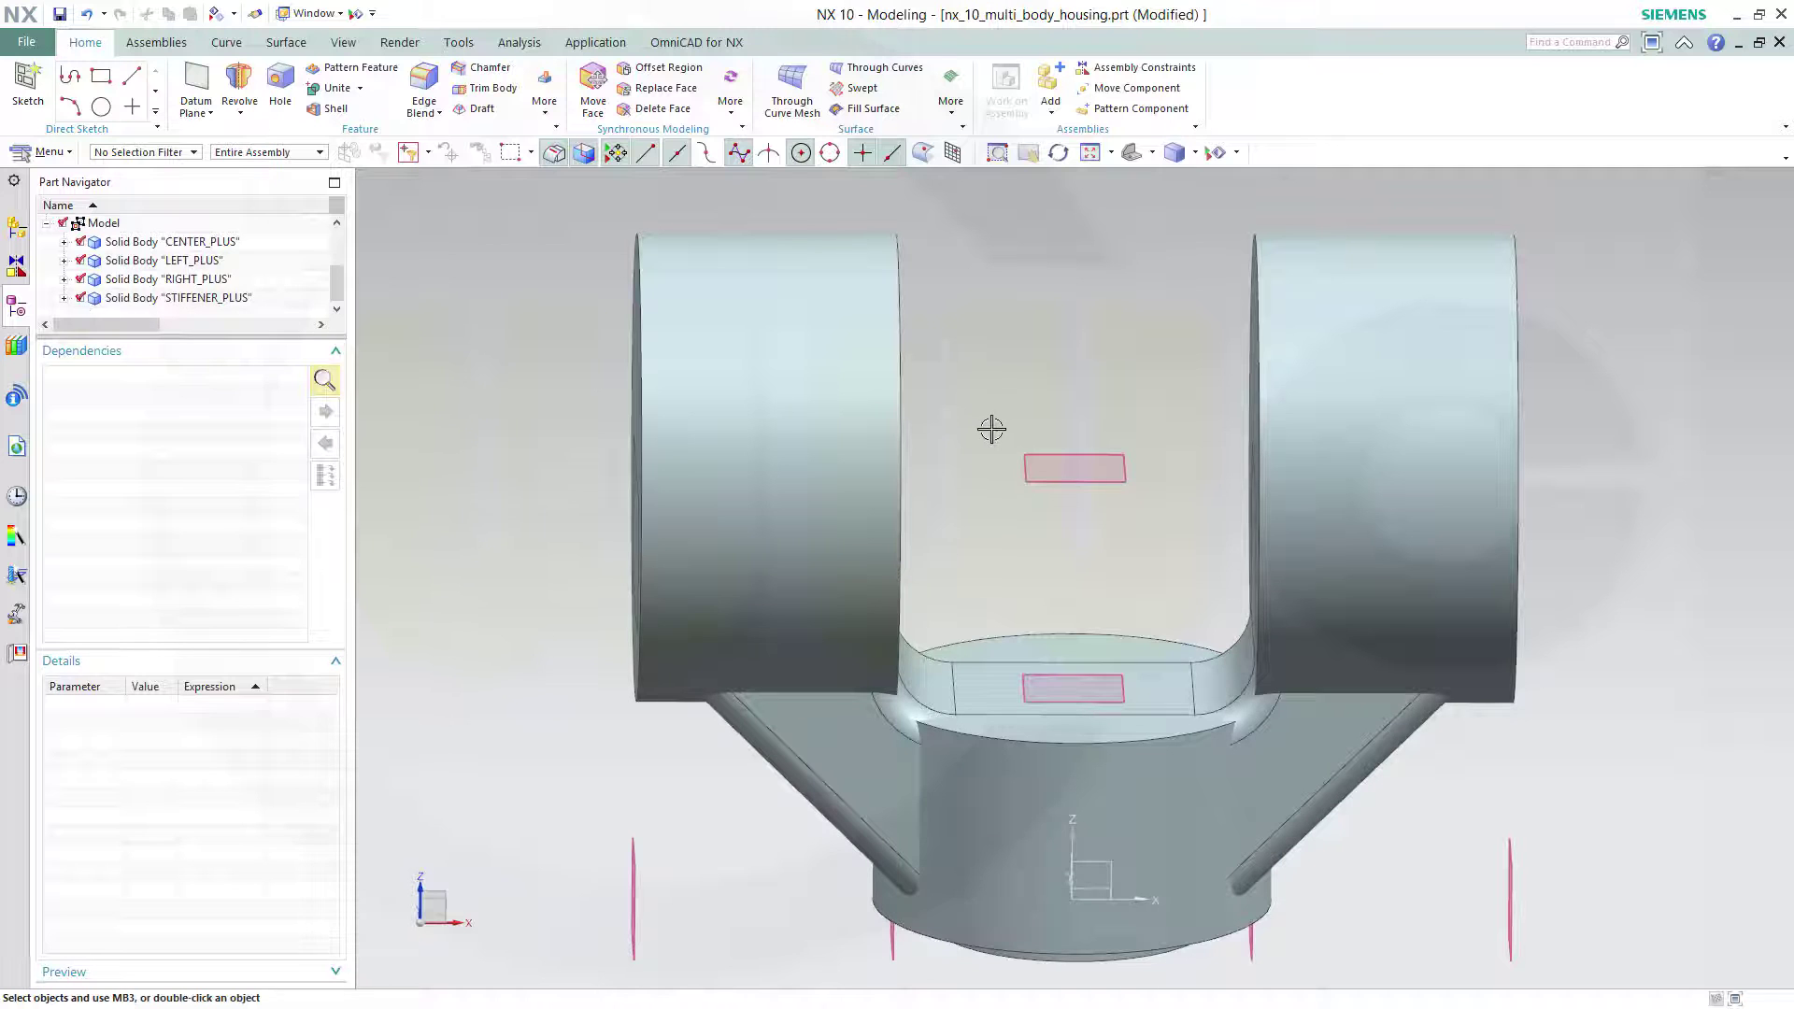
{"action": "middle_click_drag", "start_coordinate": [990, 429], "coordinate": [953, 414]}
{"action": "middle_click_drag", "start_coordinate": [992, 426], "coordinate": [989, 425]}
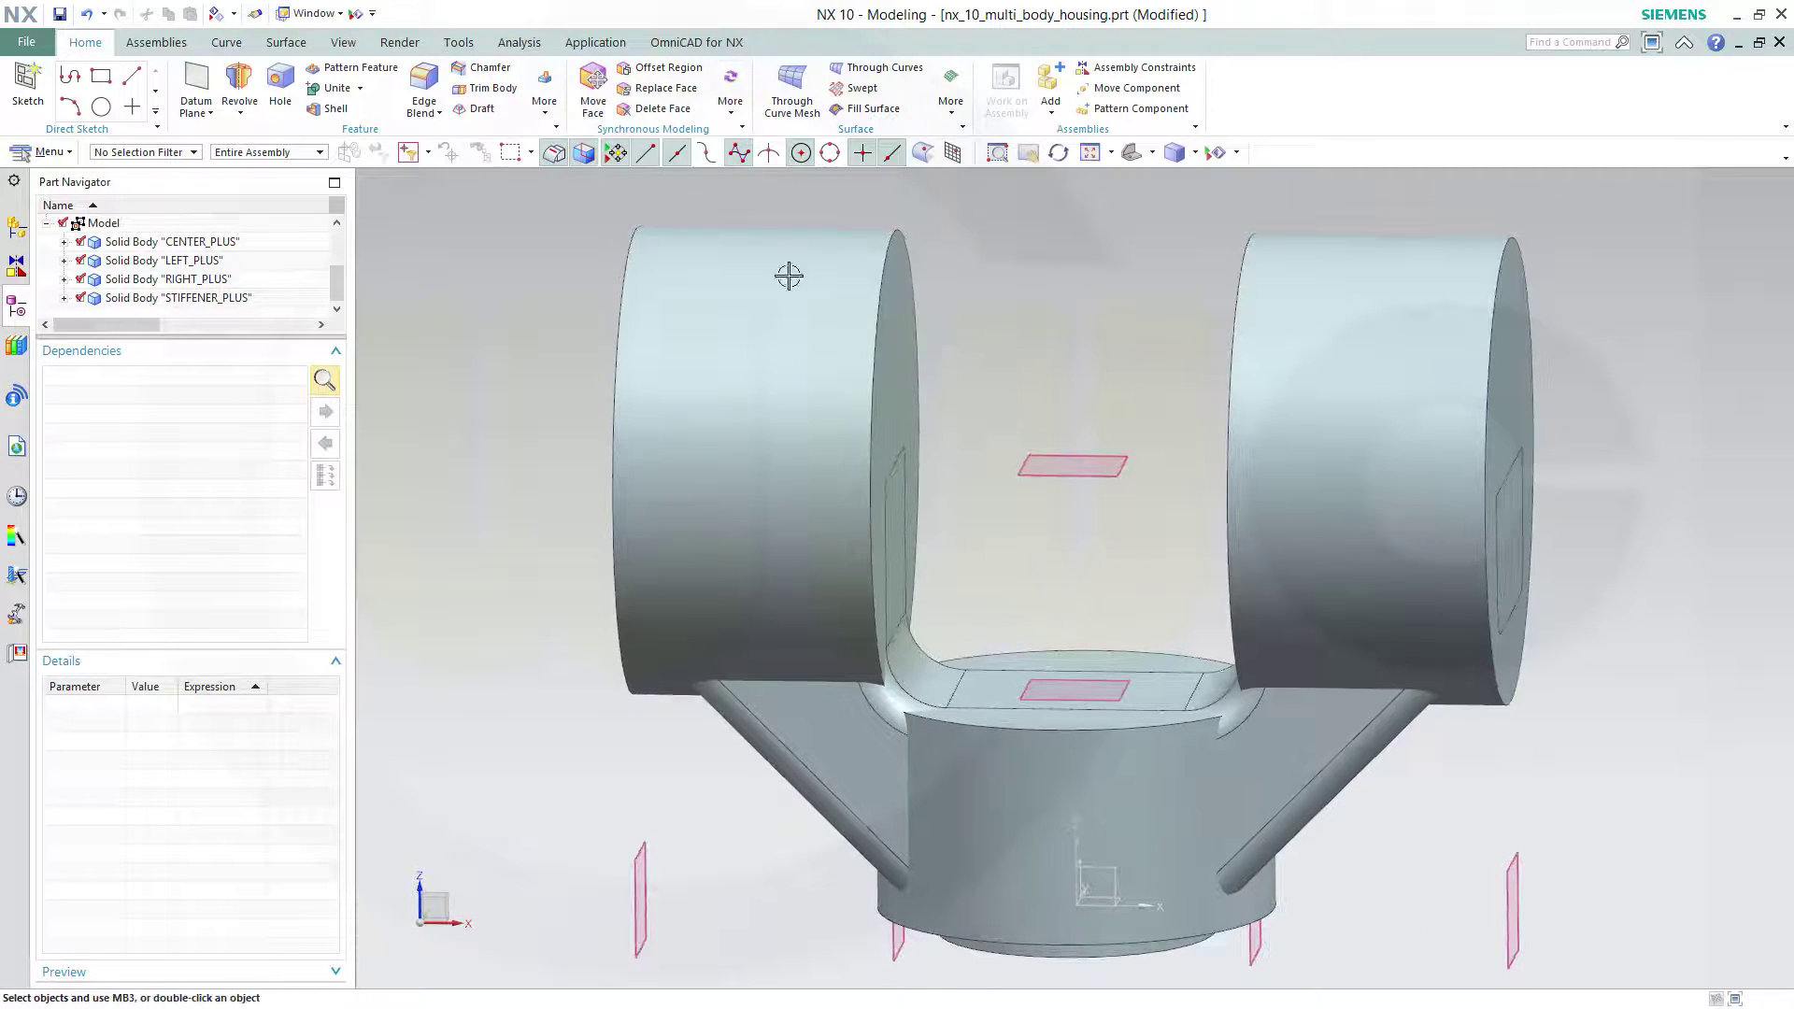
Step: Apply 6 mm edge blends to the inner rims of the left and right cylinders and the upper rim of the center cylinder
{"action": "left_click", "coordinate": [425, 84]}
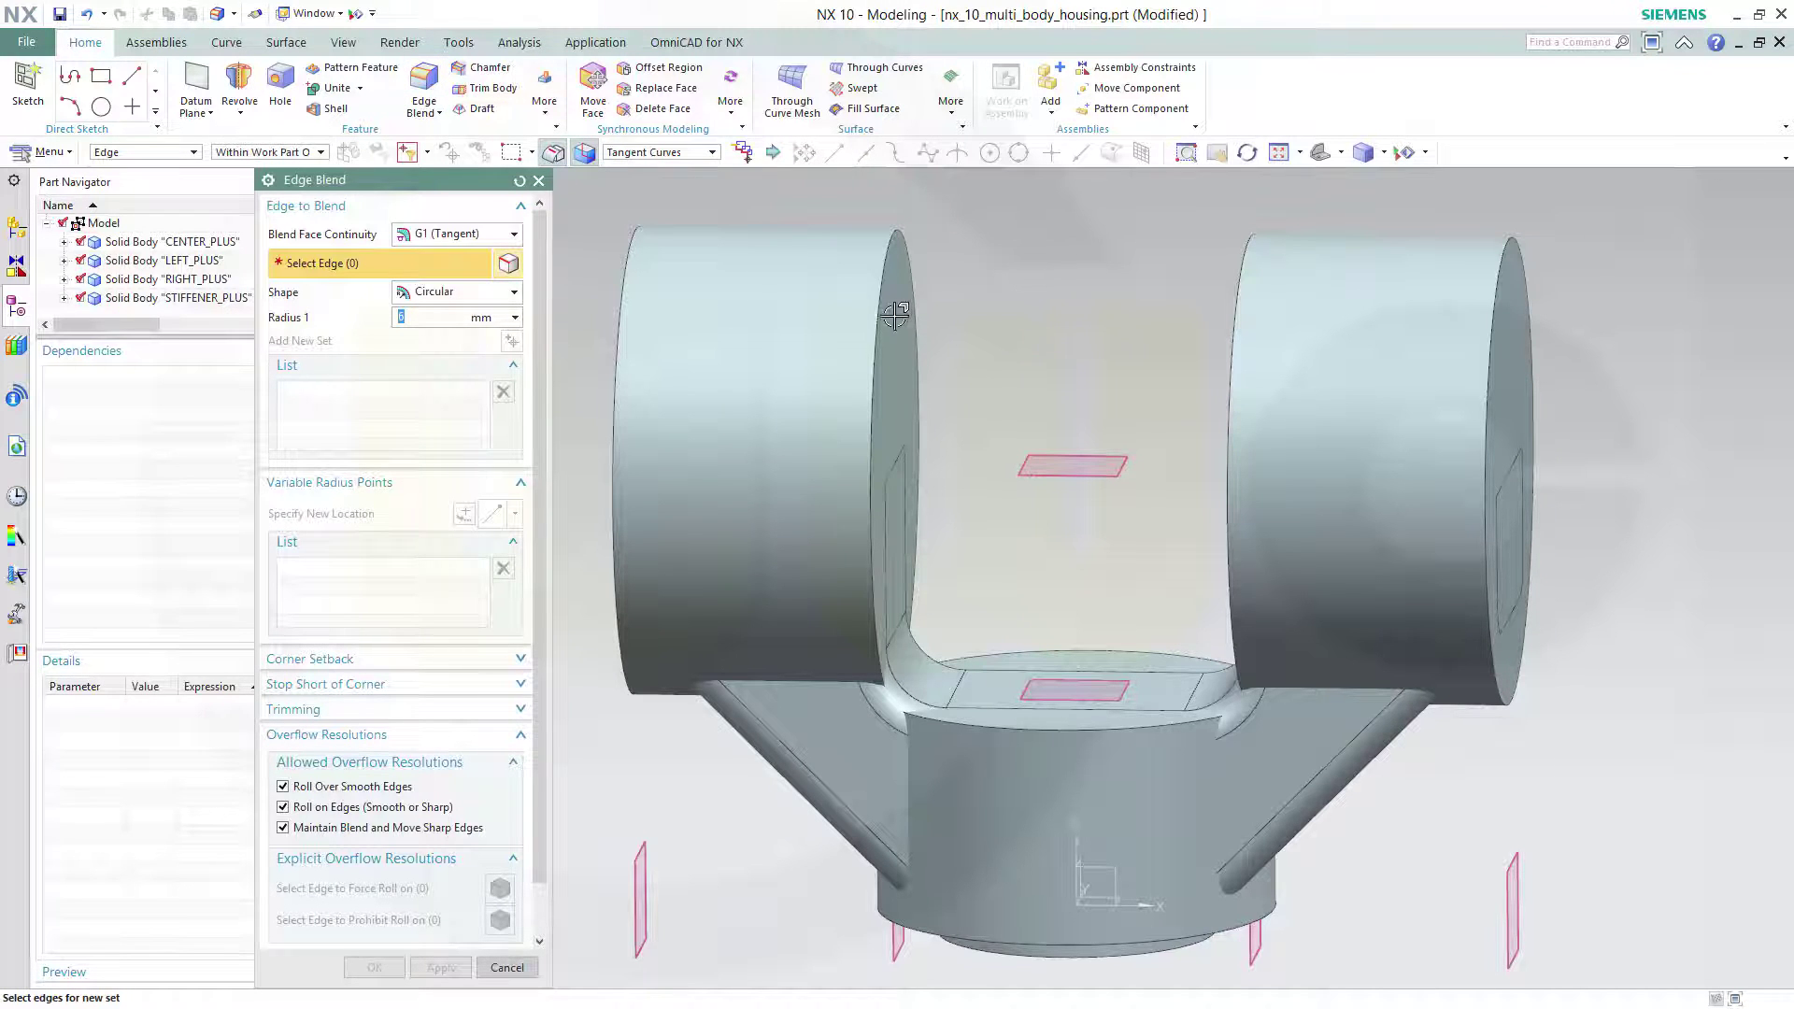
{"action": "left_click", "coordinate": [772, 365]}
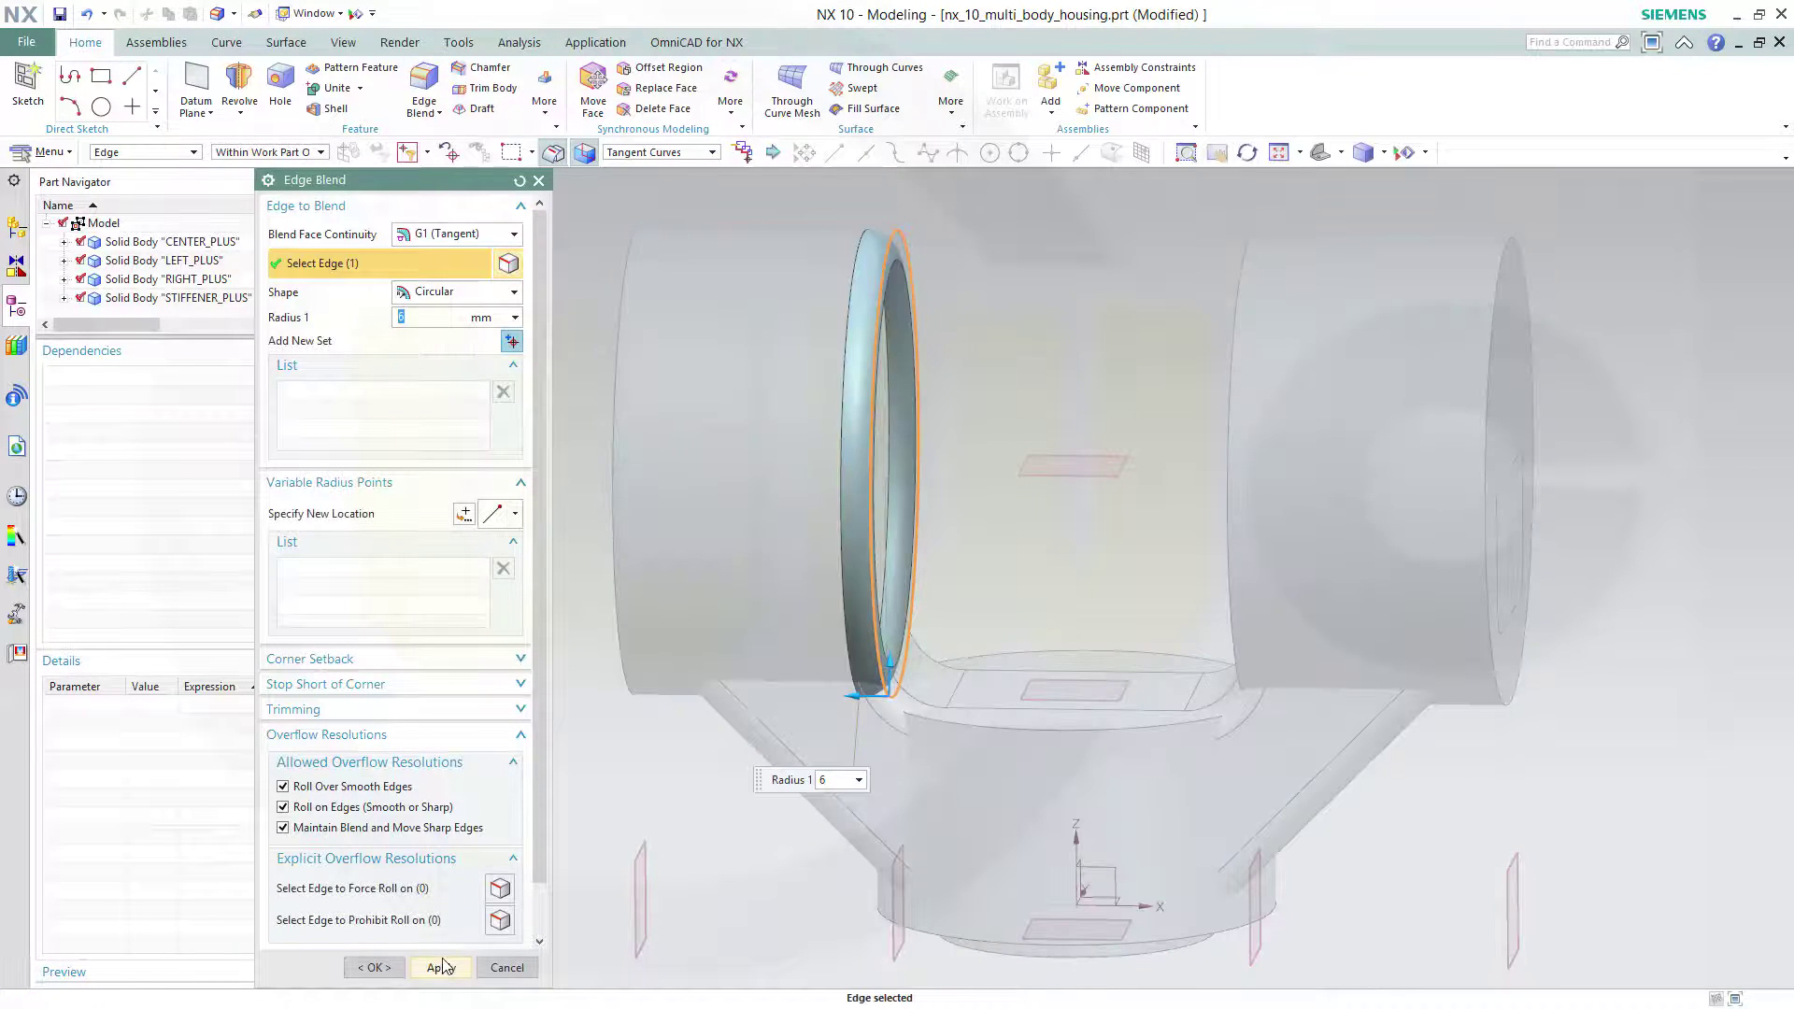
{"action": "left_click", "coordinate": [1230, 467]}
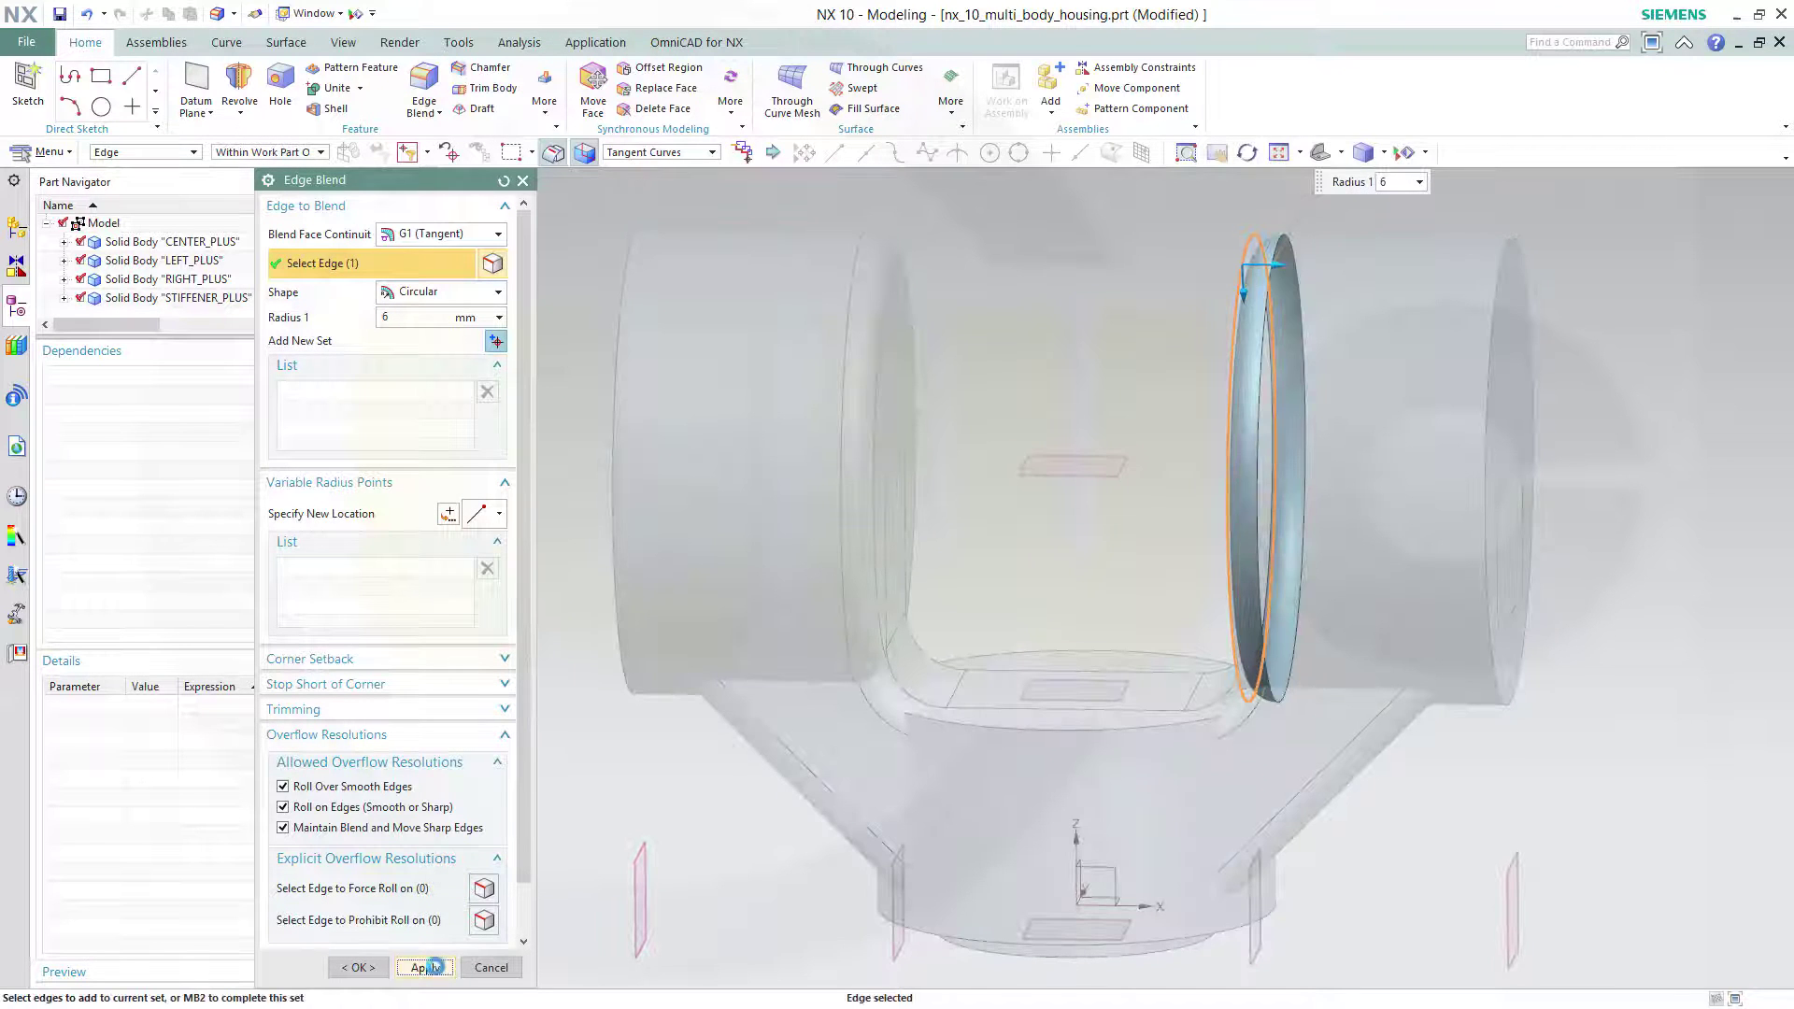
{"action": "left_click", "coordinate": [433, 967]}
{"action": "left_click", "coordinate": [1056, 729]}
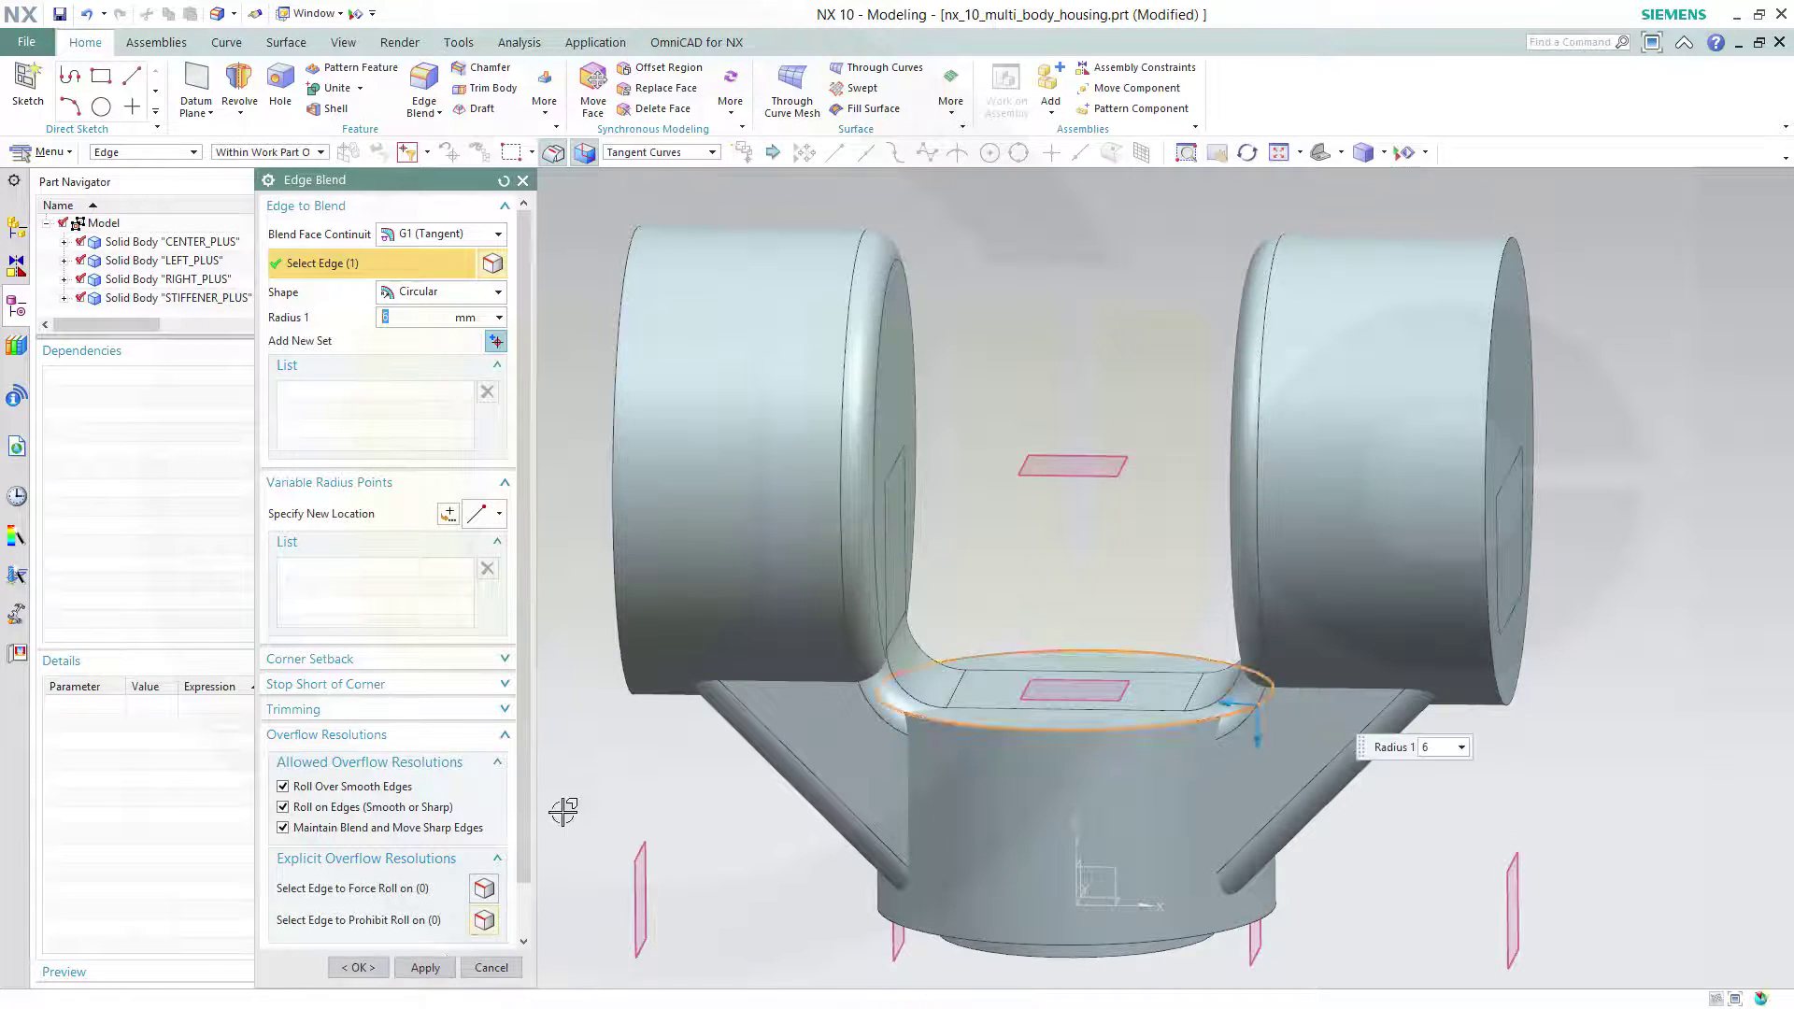
{"action": "left_click", "coordinate": [426, 968]}
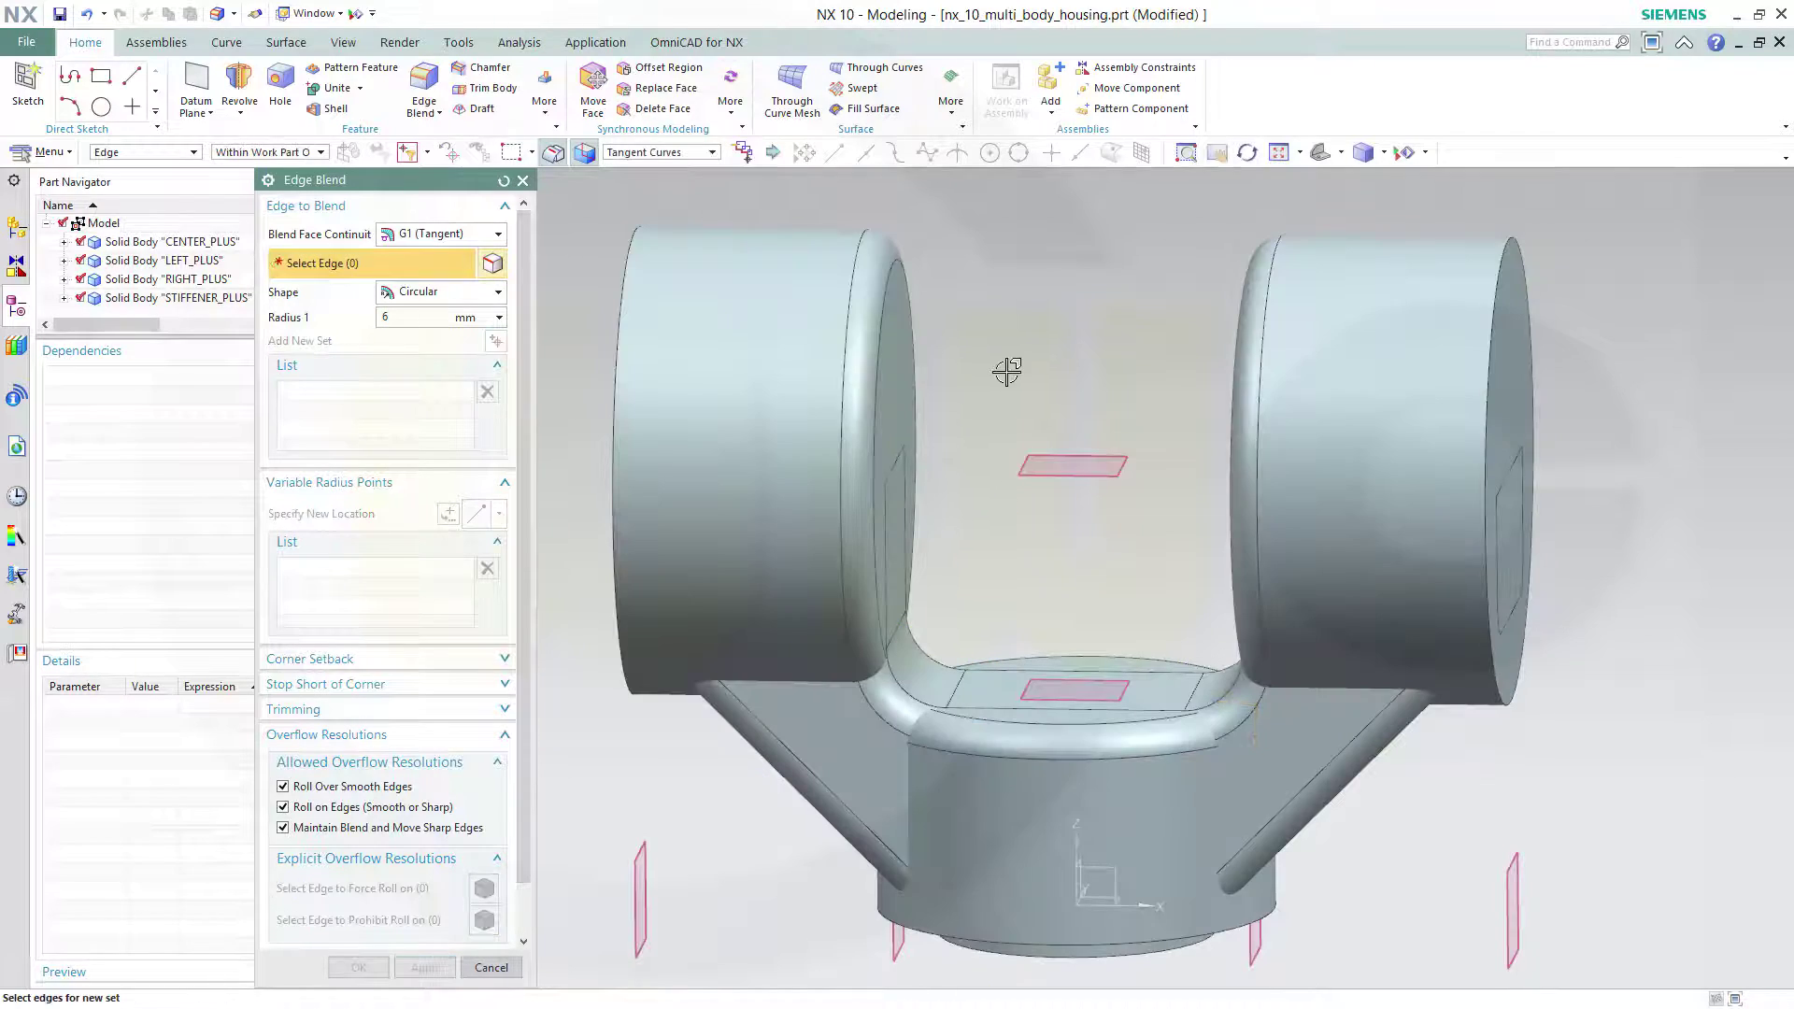
{"action": "middle_click_drag", "start_coordinate": [1027, 520], "coordinate": [933, 464]}
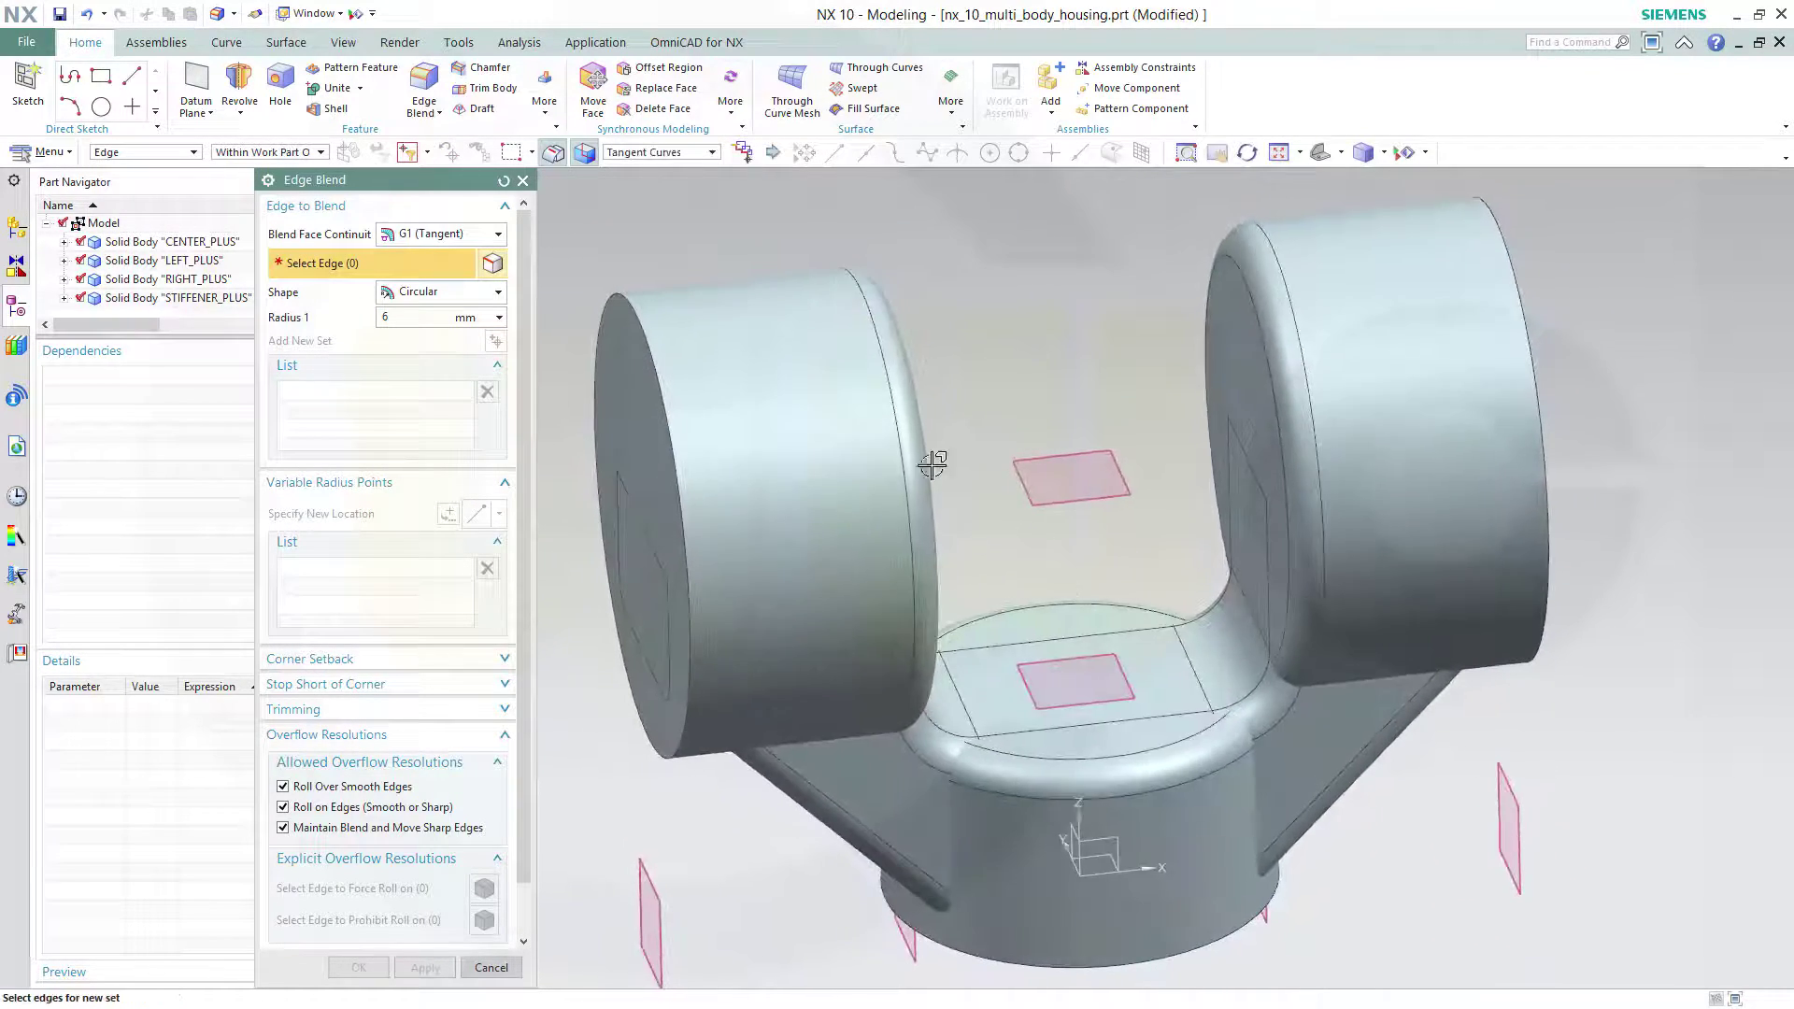
{"action": "scroll", "coordinate": [574, 270], "scroll_direction": "up", "scroll_amount": 1}
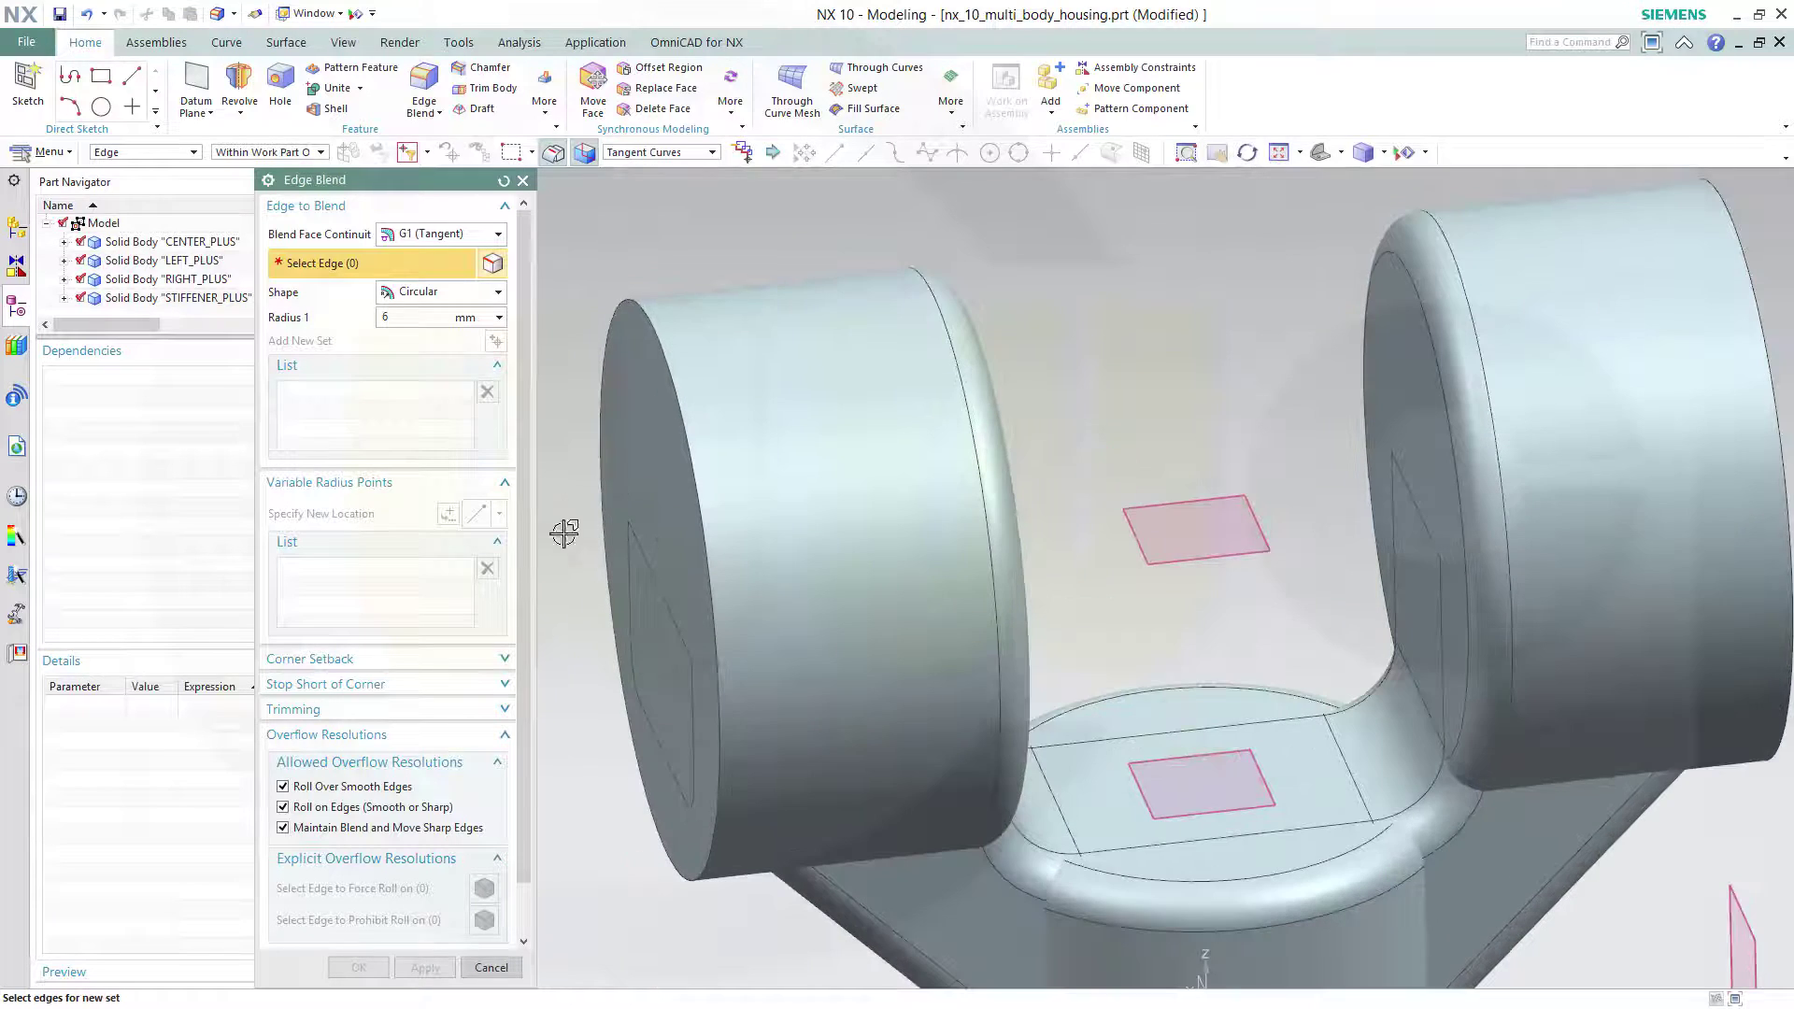
Step: Unite the LEFT_PLUS, RIGHT_PLUS and STIFFENER_PLUS bodies with the CENTER_PLUS body as target
{"action": "left_click", "coordinate": [490, 968]}
{"action": "mouse_move", "coordinate": [1158, 654]}
{"action": "middle_mouse_down"}
{"action": "mouse_move", "coordinate": [1149, 577]}
{"action": "mouse_move", "coordinate": [1182, 541]}
{"action": "mouse_move", "coordinate": [1174, 601]}
{"action": "mouse_move", "coordinate": [1116, 619]}
{"action": "mouse_move", "coordinate": [1134, 636]}
{"action": "middle_mouse_up"}
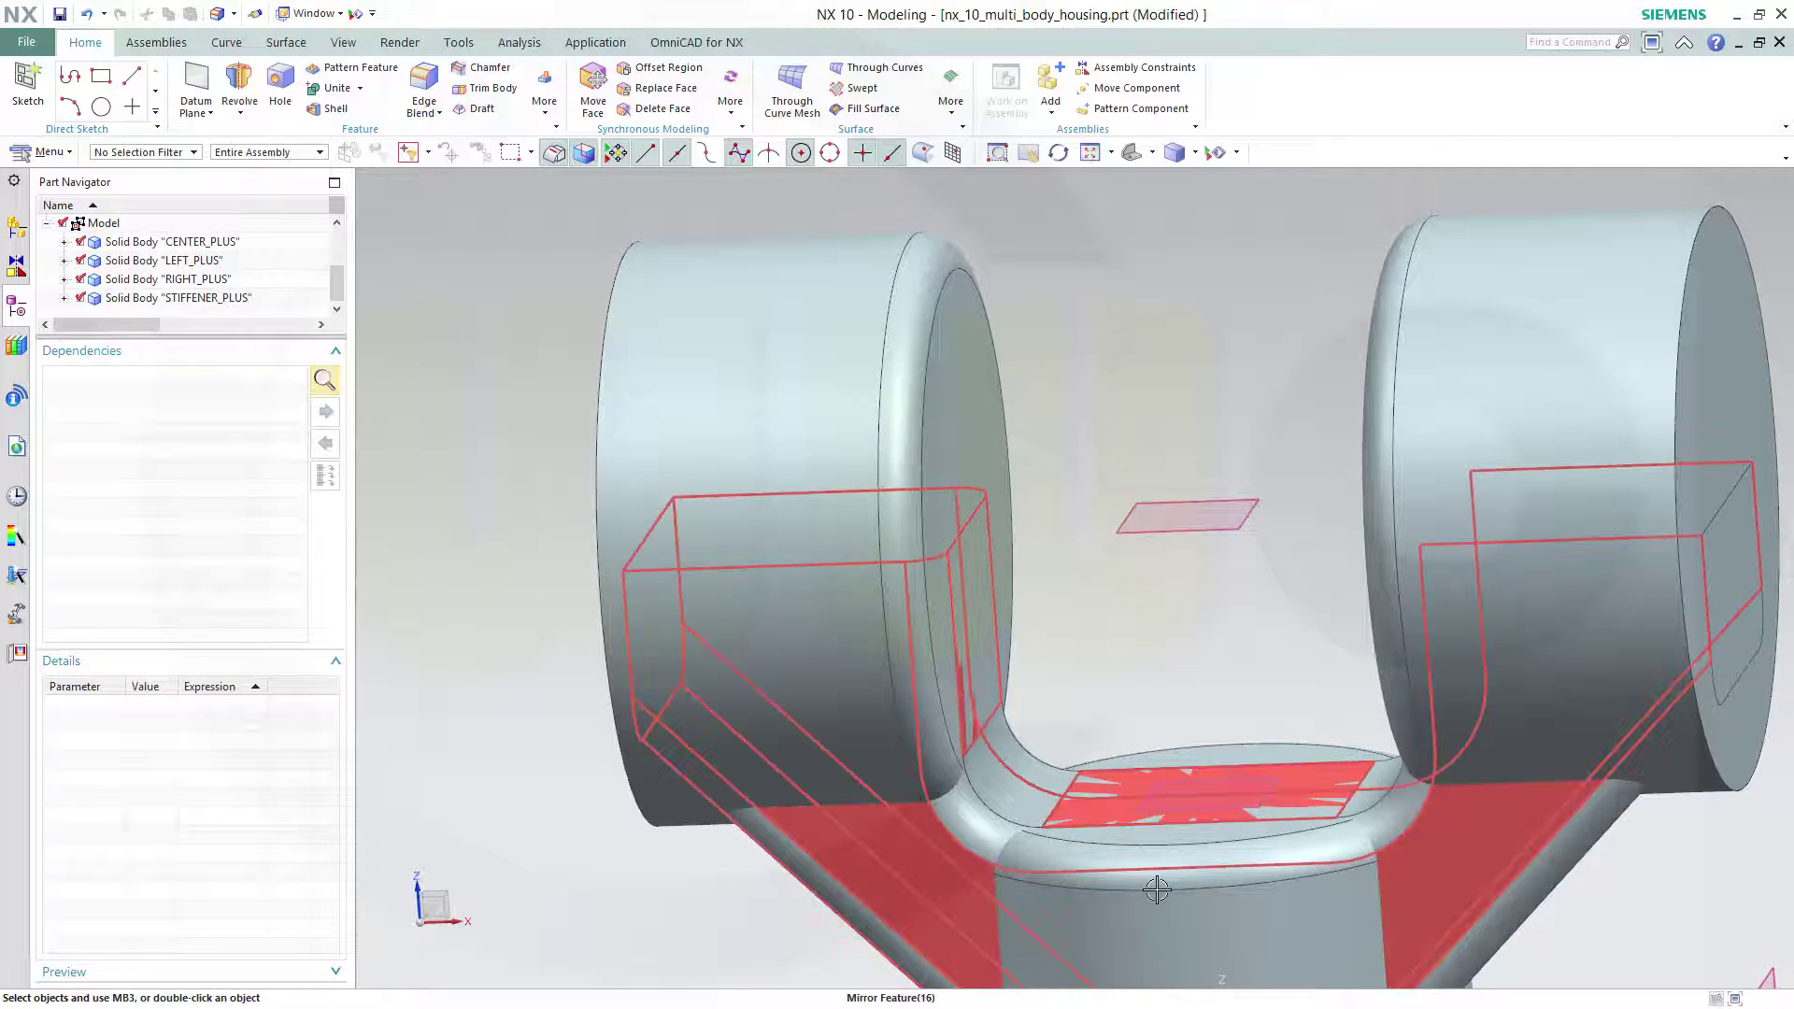
{"action": "left_click", "coordinate": [335, 88]}
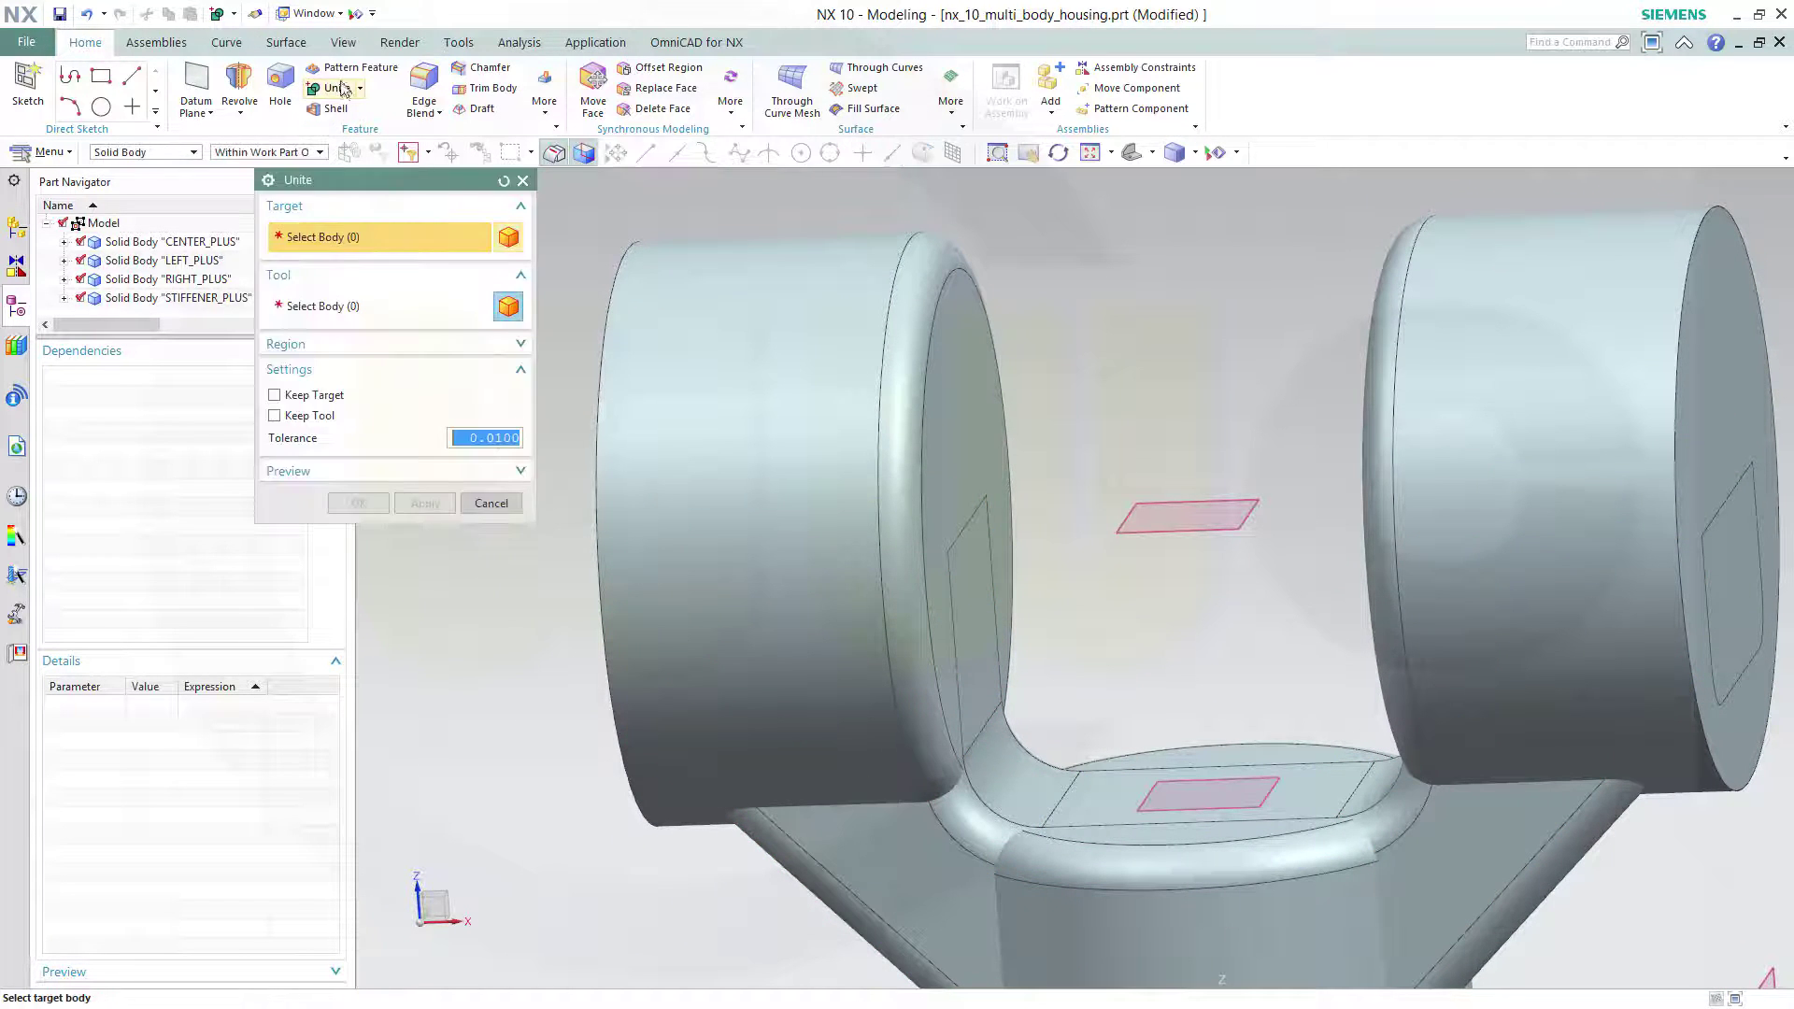
{"action": "left_click", "coordinate": [197, 242]}
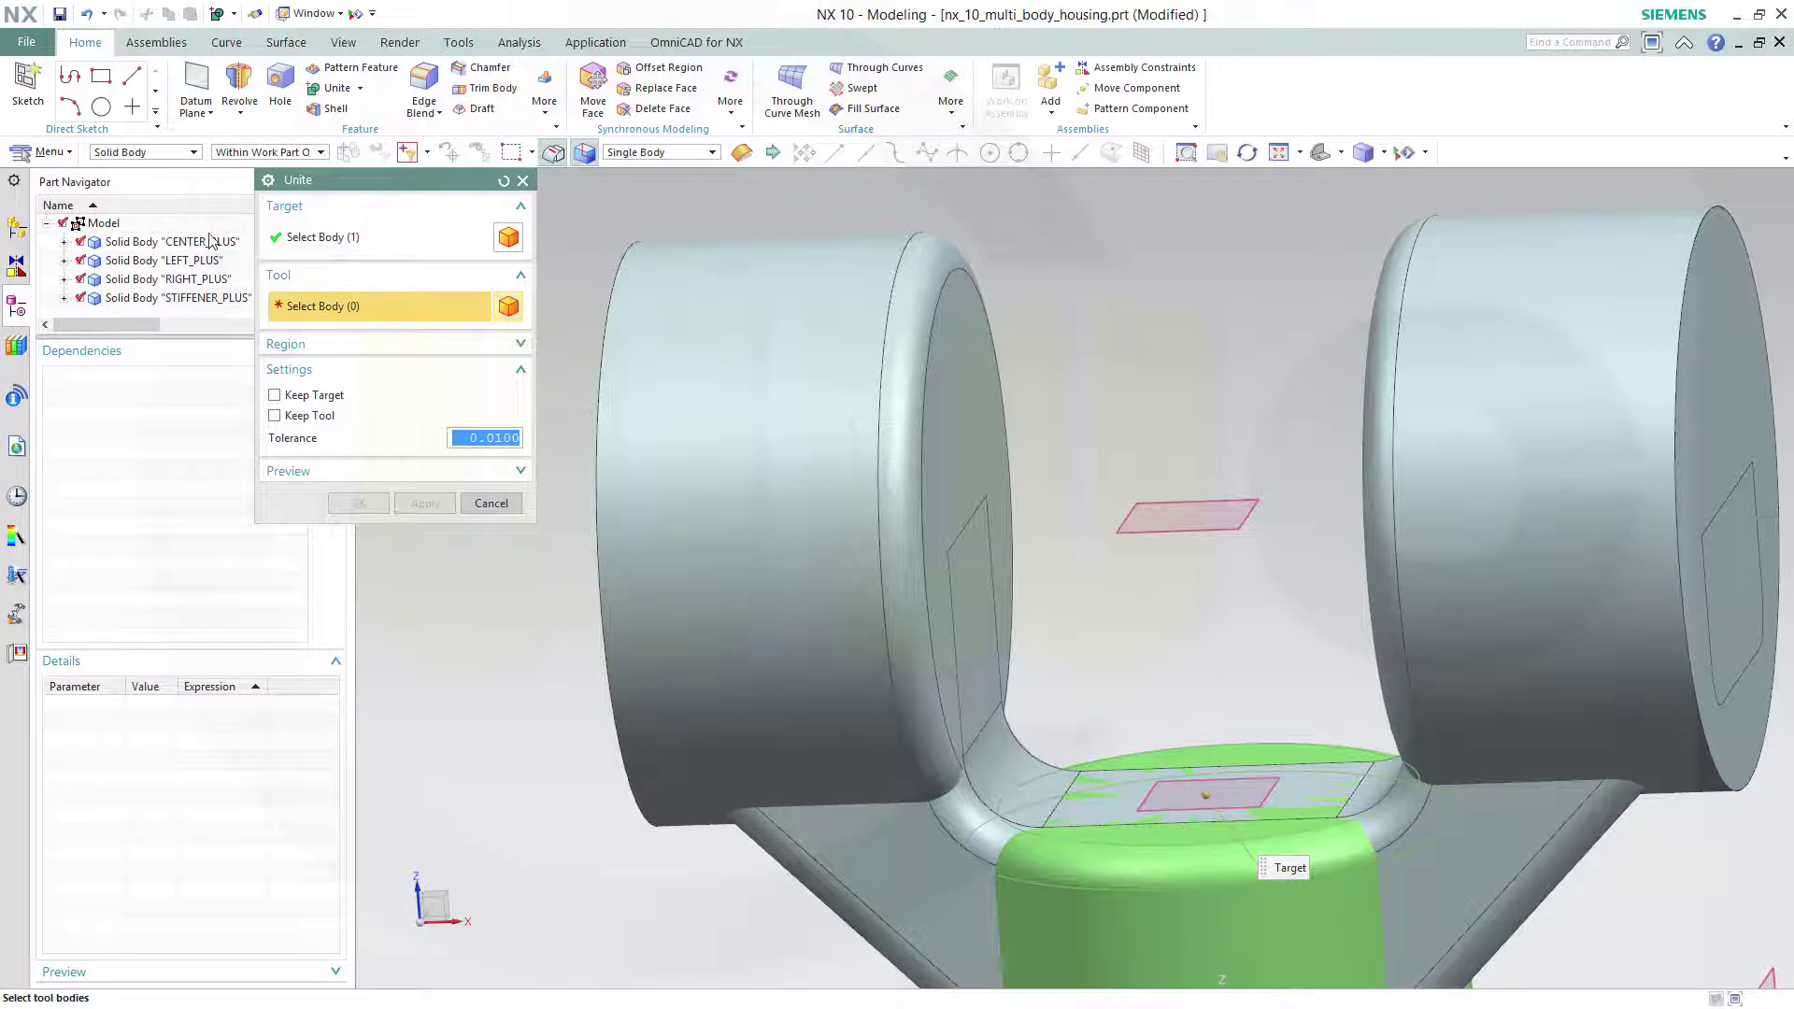
{"action": "left_click", "coordinate": [200, 299]}
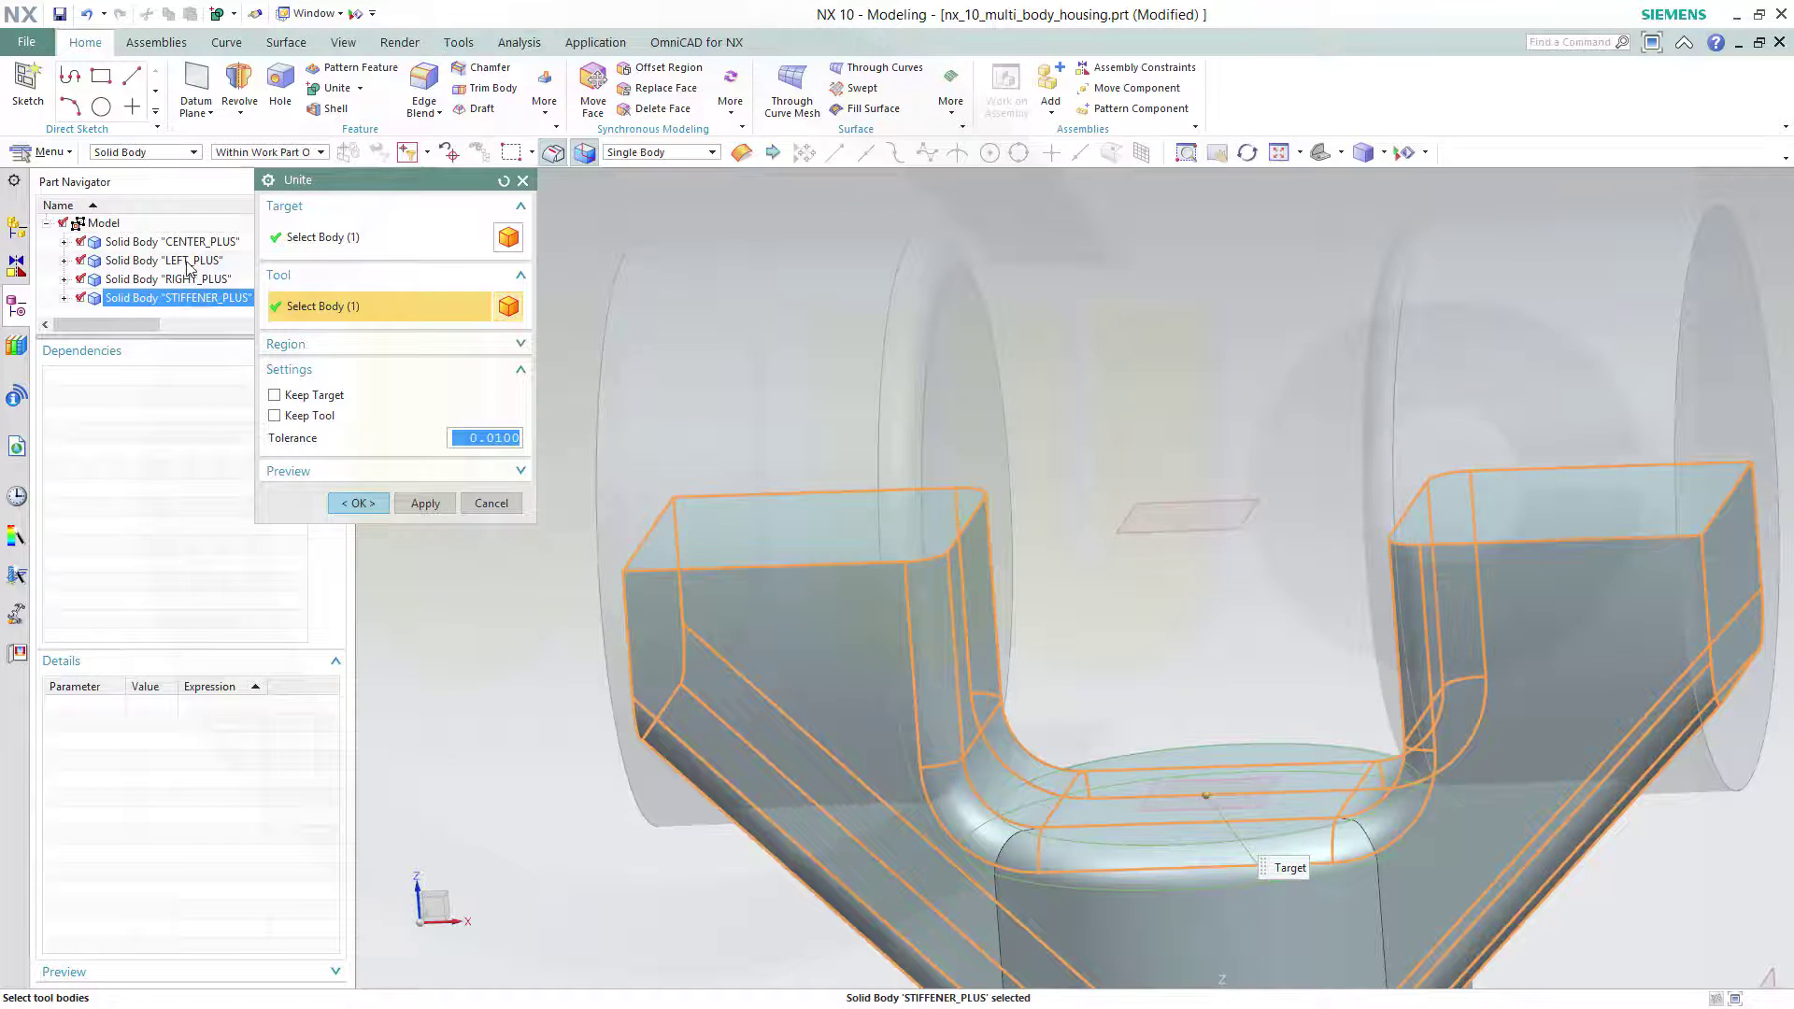
{"action": "middle_click", "coordinate": [186, 271]}
{"action": "left_click", "coordinate": [186, 261]}
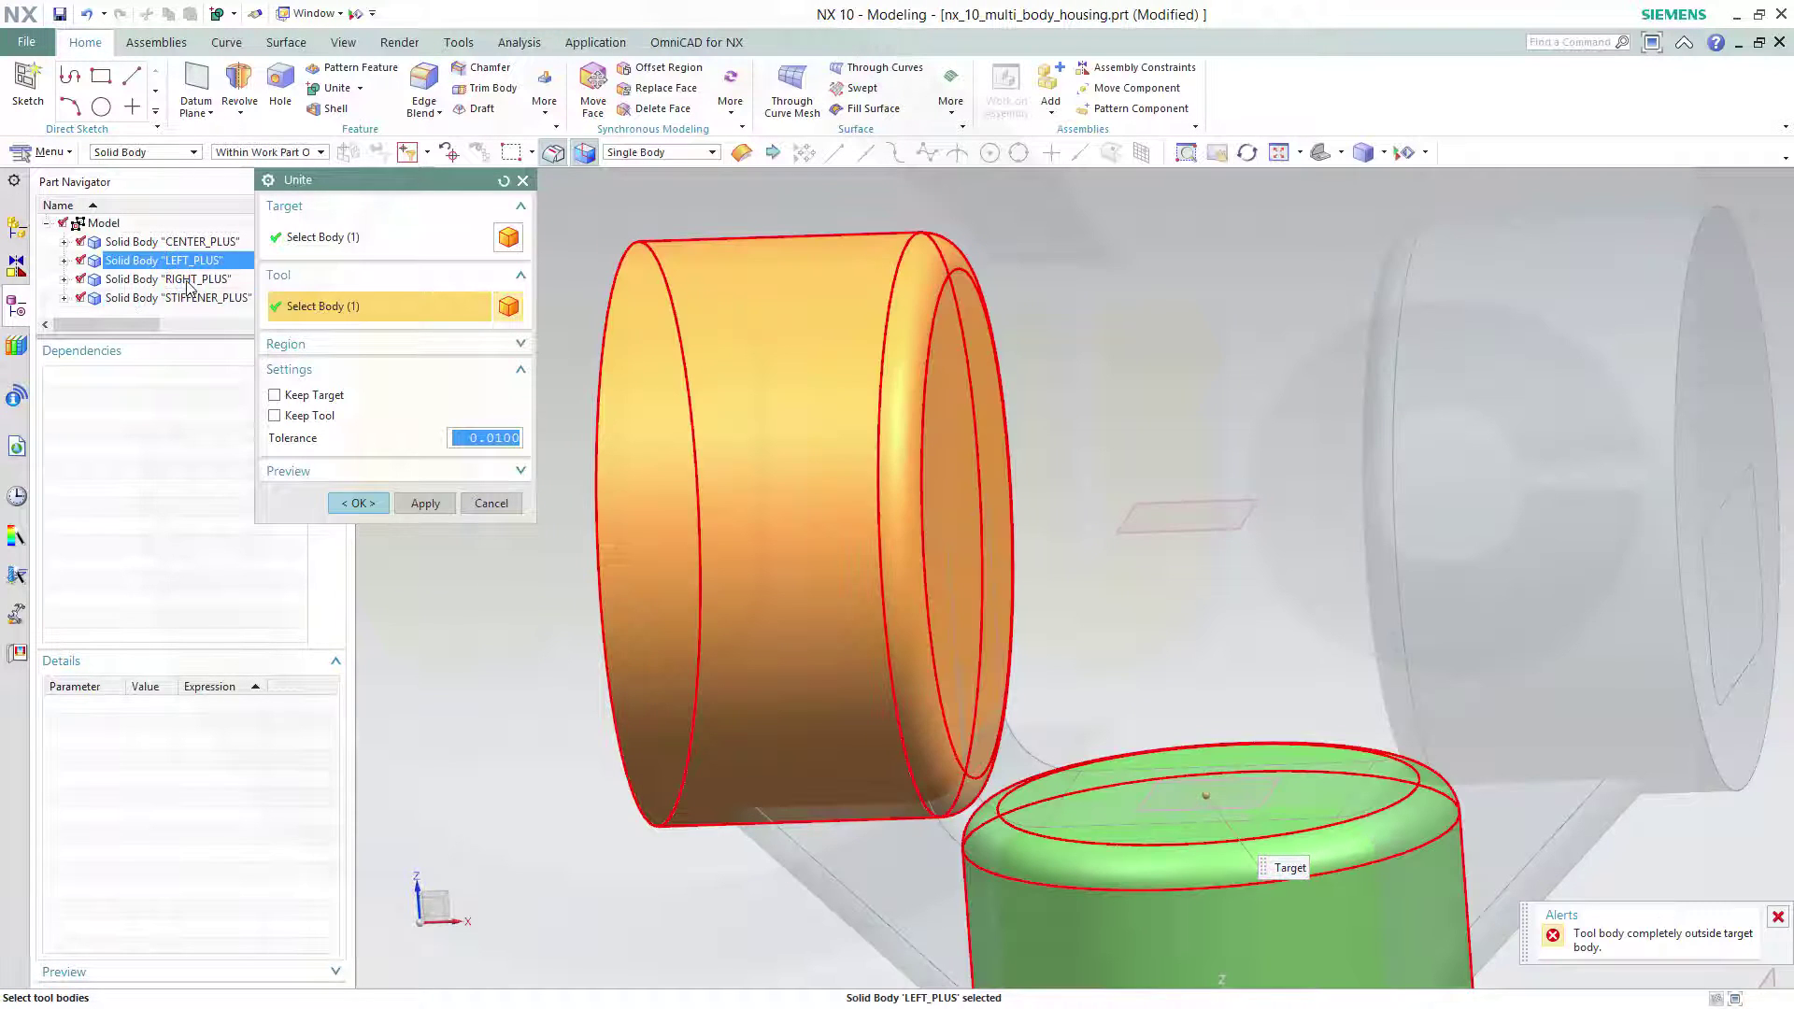
{"action": "left_click", "coordinate": [183, 279]}
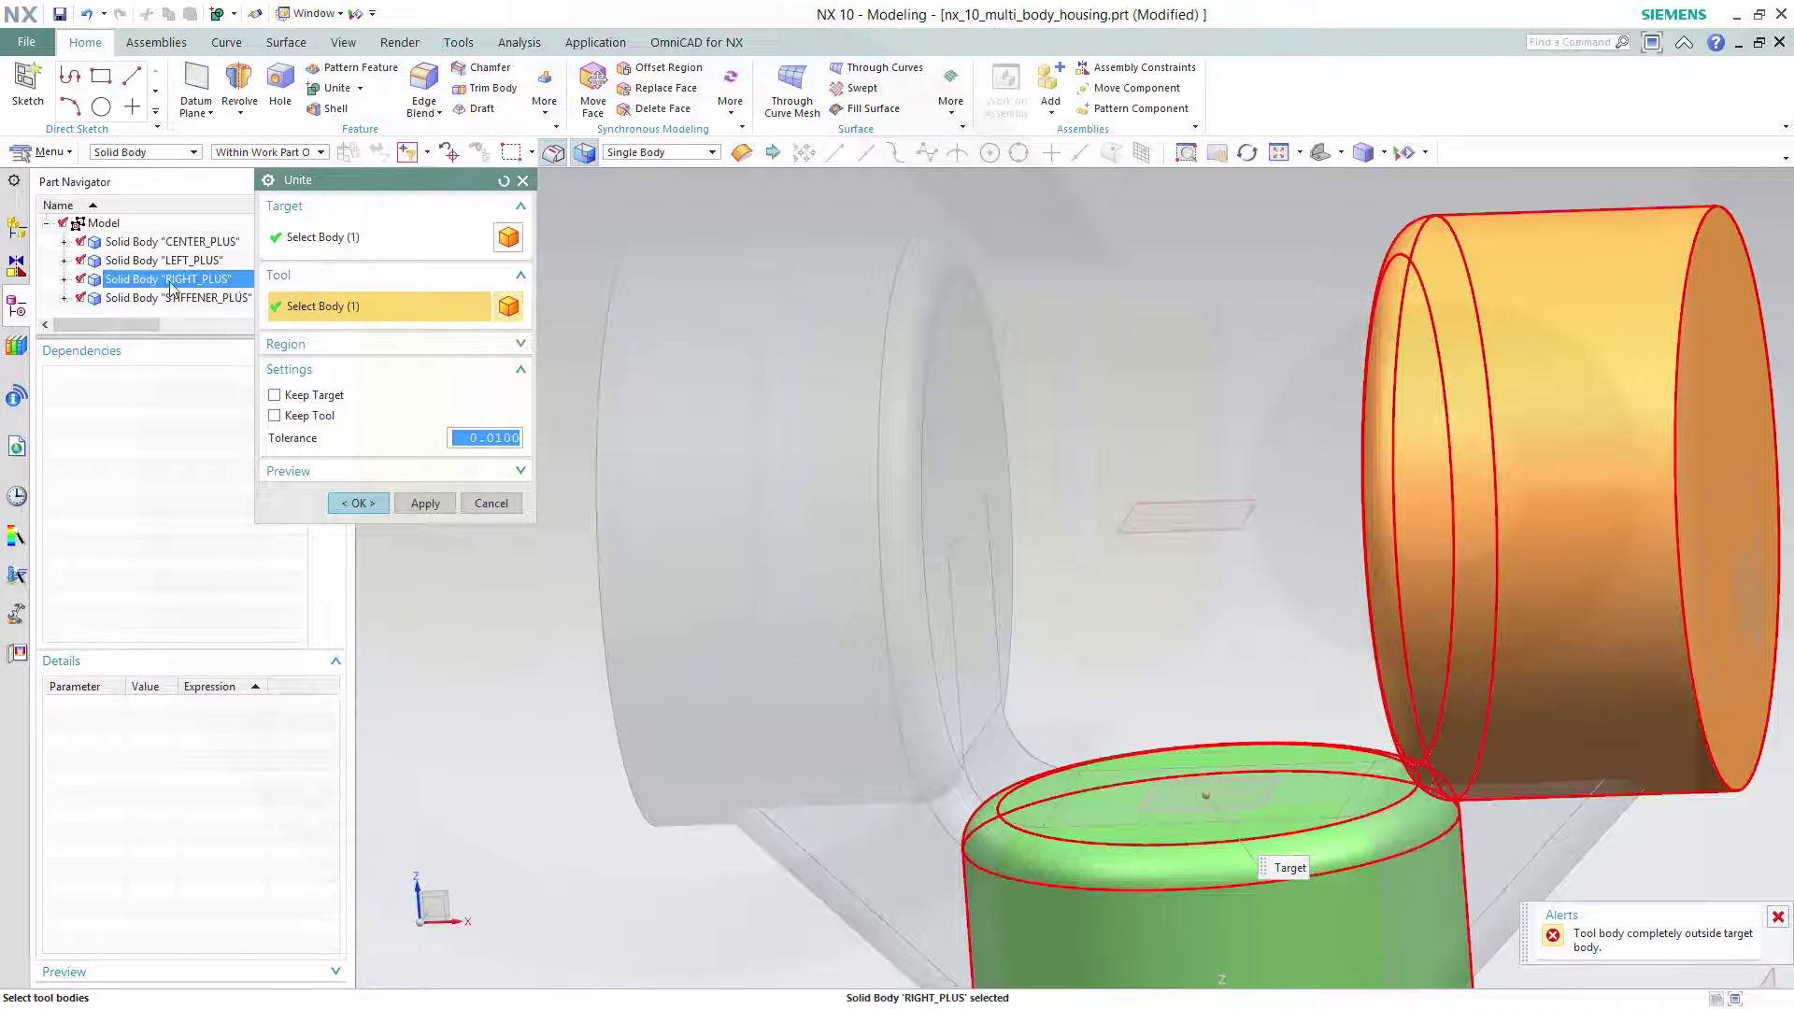
{"action": "left_click", "coordinate": [184, 298]}
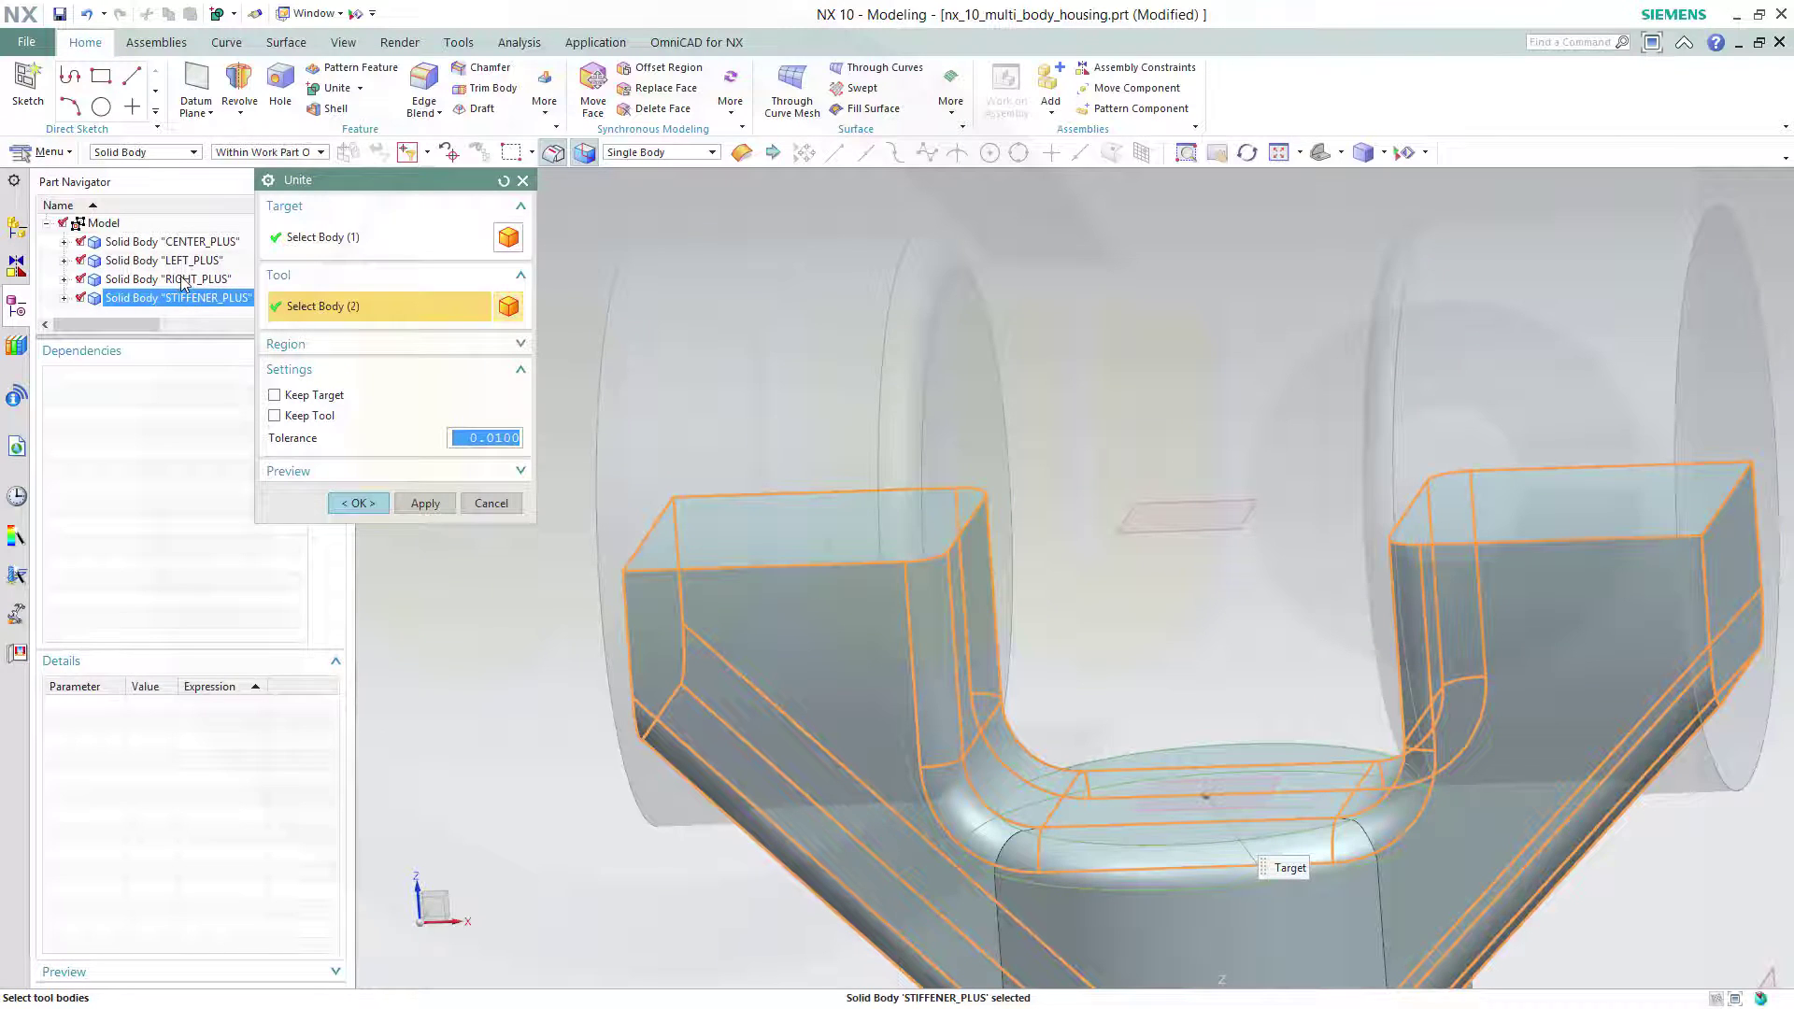
{"action": "left_click", "coordinate": [183, 278], "text": "ctrl"}
{"action": "left_click", "coordinate": [185, 261], "text": "ctrl"}
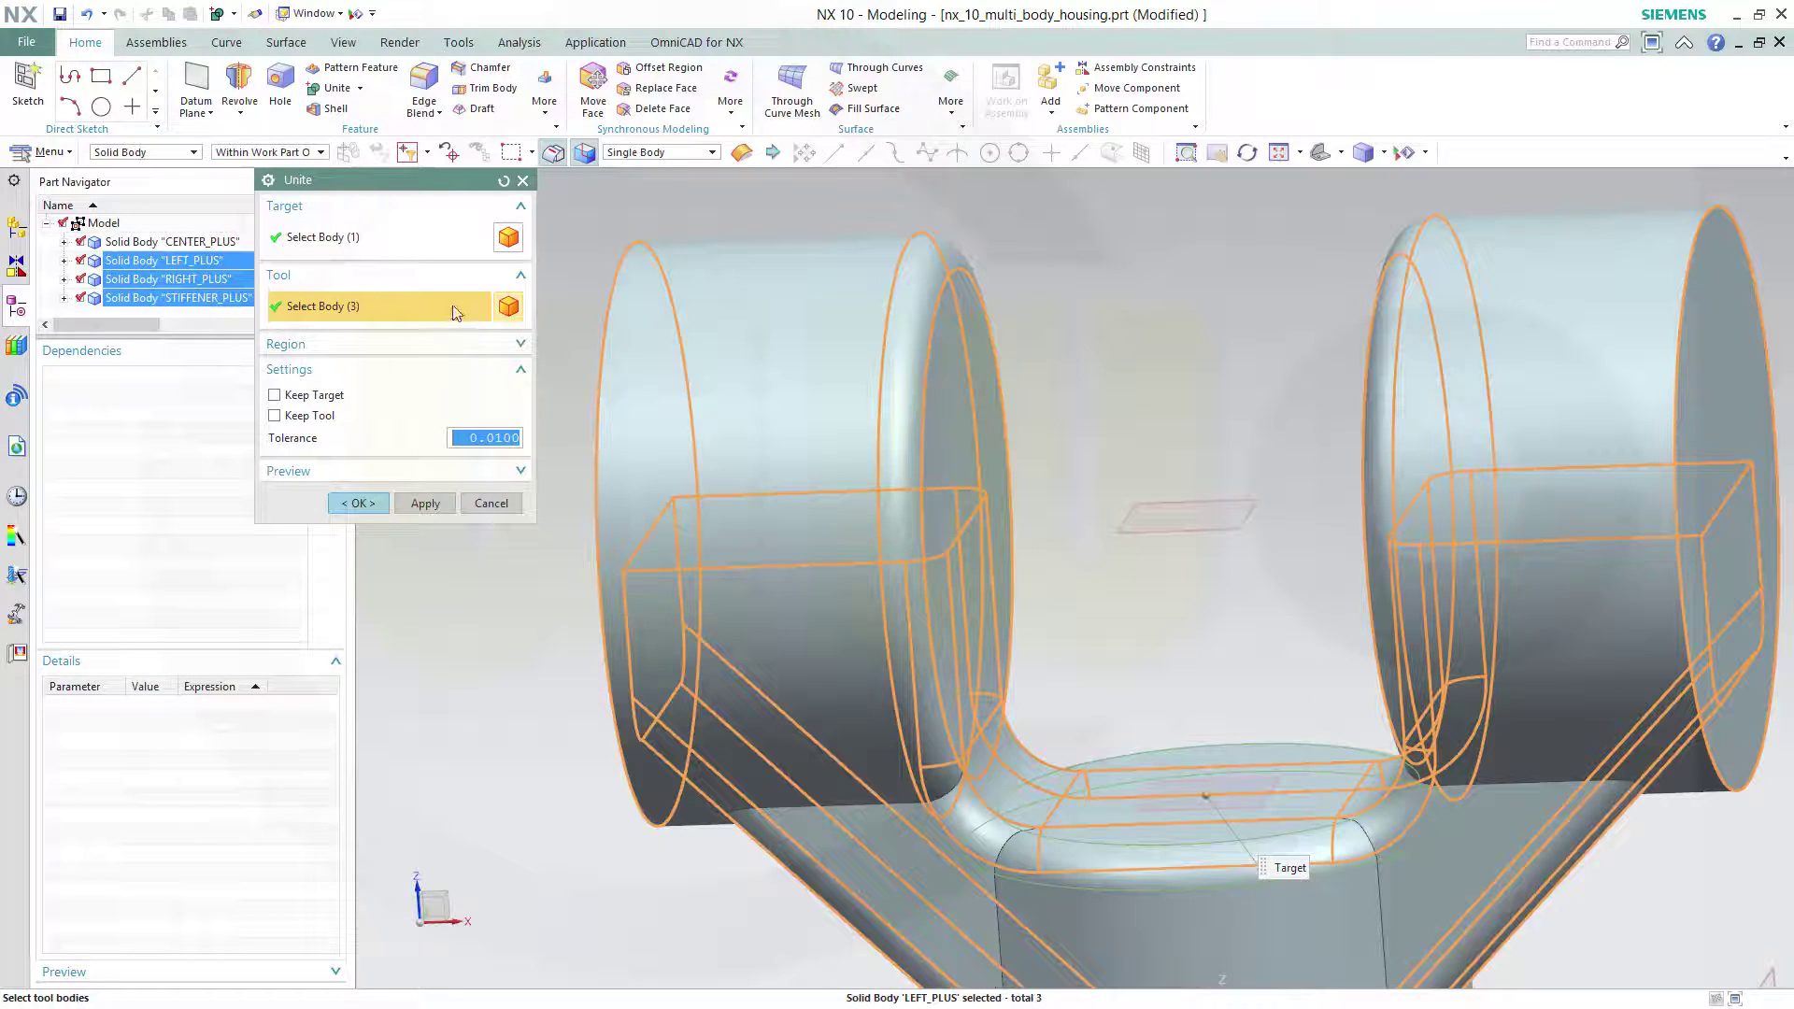
{"action": "left_click", "coordinate": [367, 505]}
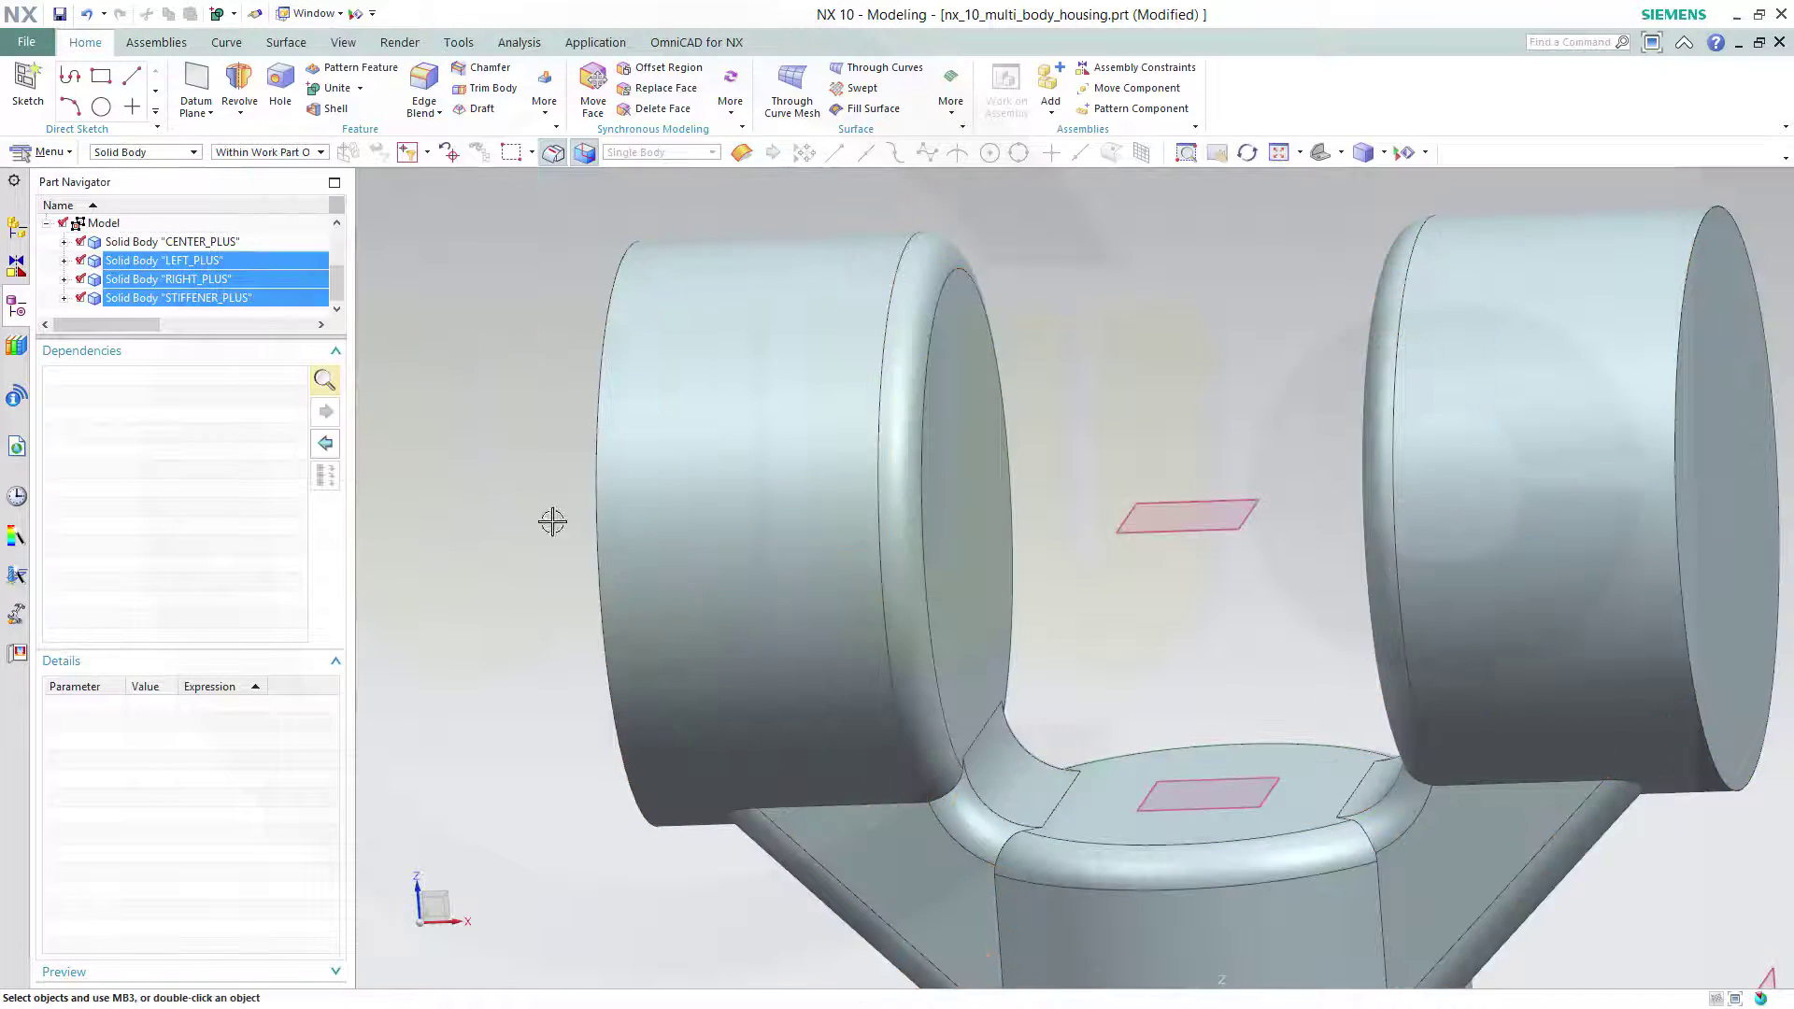
Step: Start a 6 mm edge blend on the tangent edges where the left stiffener meets the center cylinder
{"action": "middle_click_drag", "start_coordinate": [1102, 608], "coordinate": [1163, 728]}
{"action": "scroll", "coordinate": [1149, 776], "scroll_direction": "up", "scroll_amount": 2}
{"action": "scroll", "coordinate": [1157, 789], "scroll_direction": "down", "scroll_amount": 6}
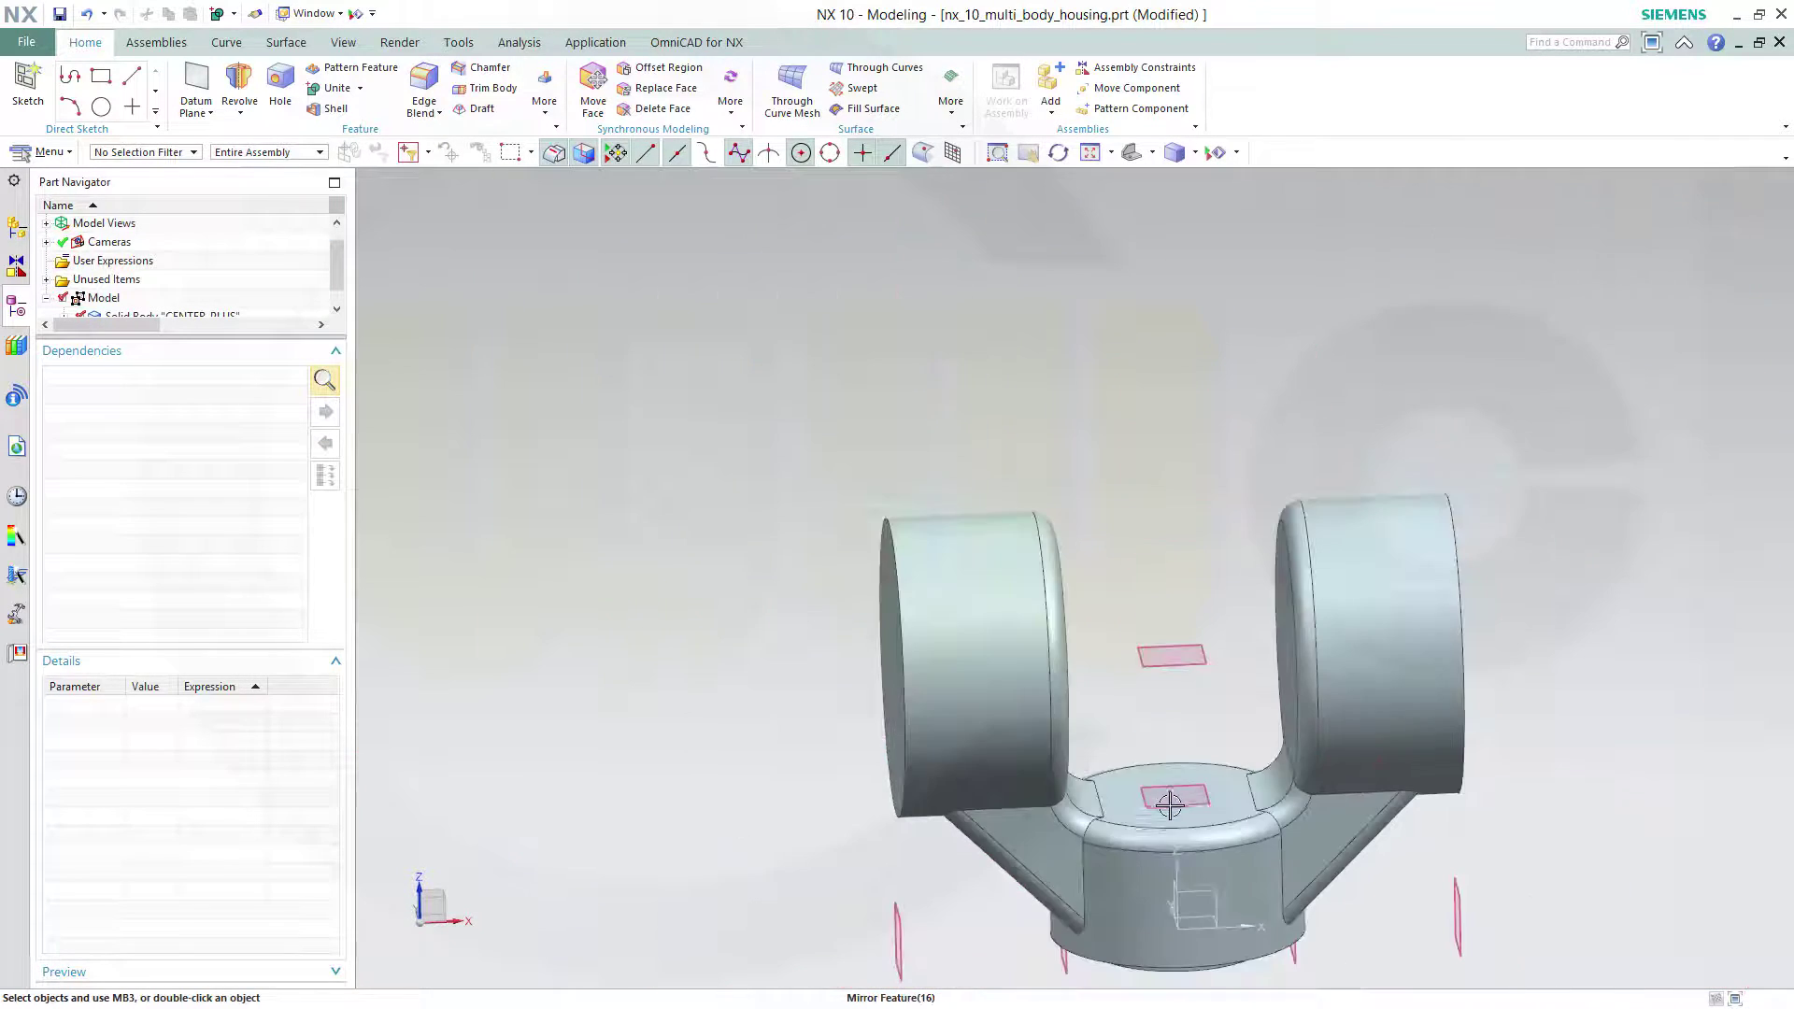
{"action": "middle_click_drag", "start_coordinate": [1157, 850], "coordinate": [1074, 789]}
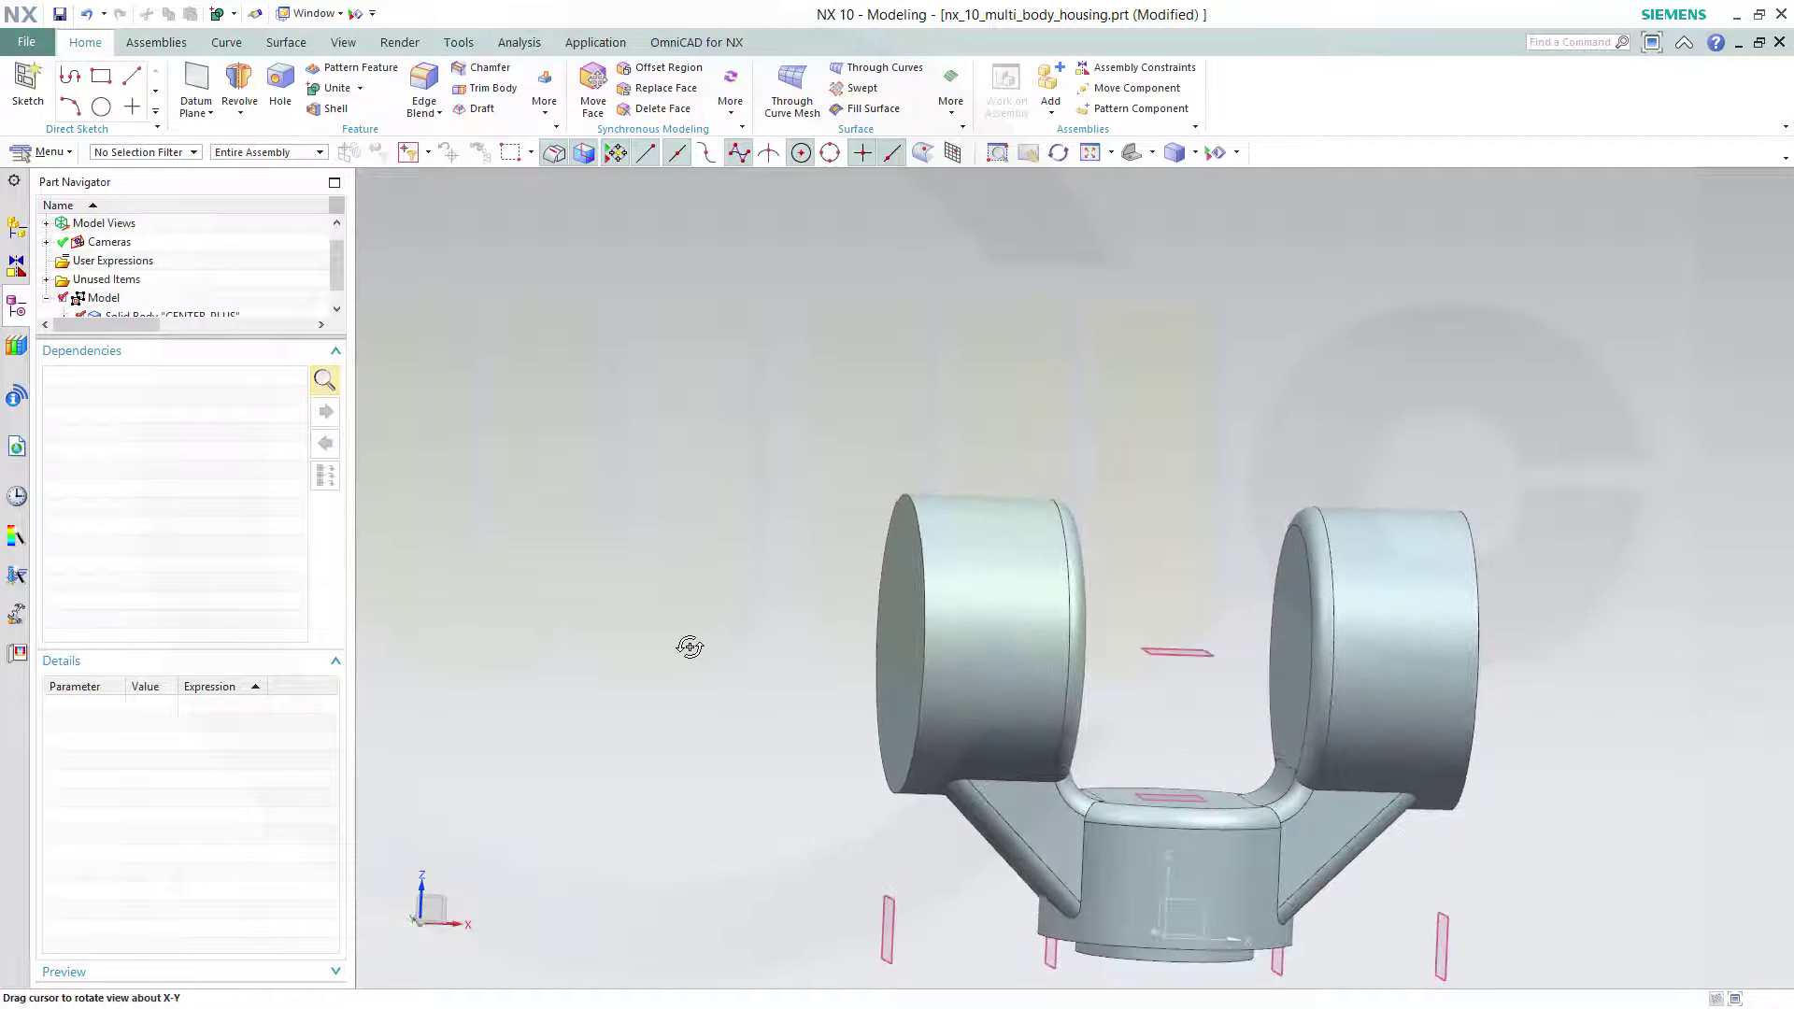
{"action": "scroll", "coordinate": [1350, 922], "scroll_direction": "up", "scroll_amount": 5}
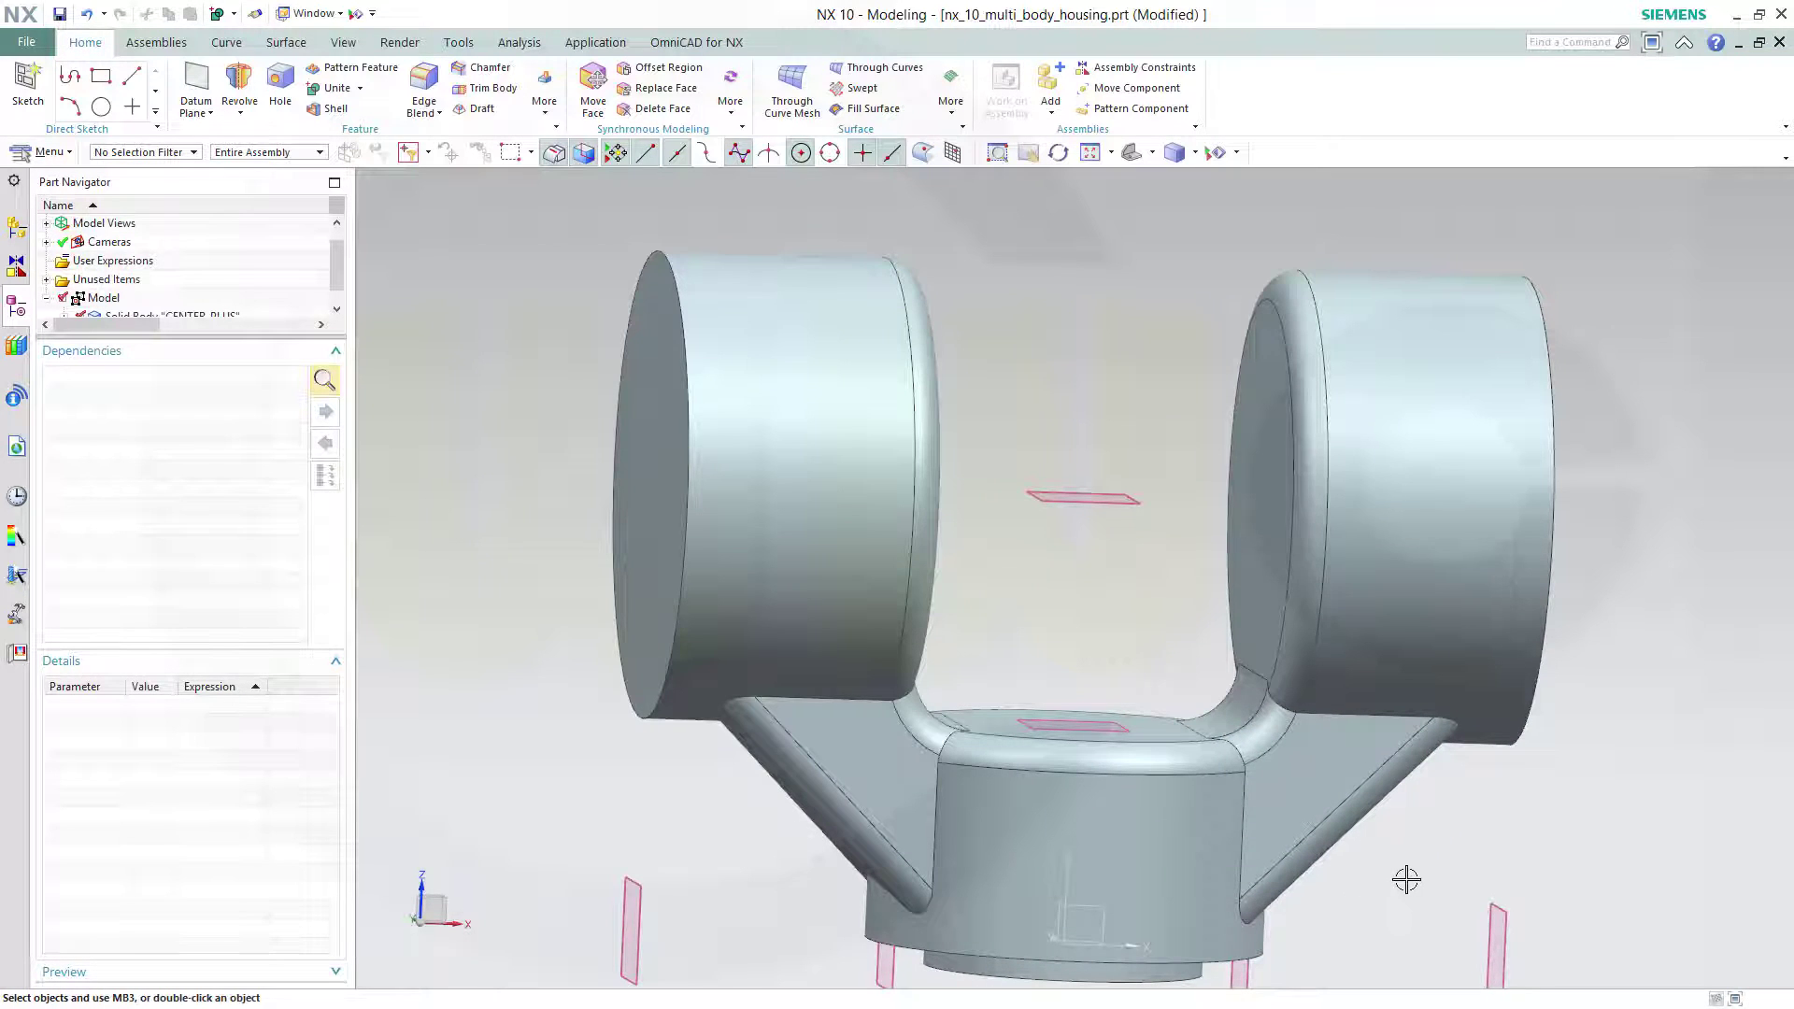
{"action": "key", "text": "F8"}
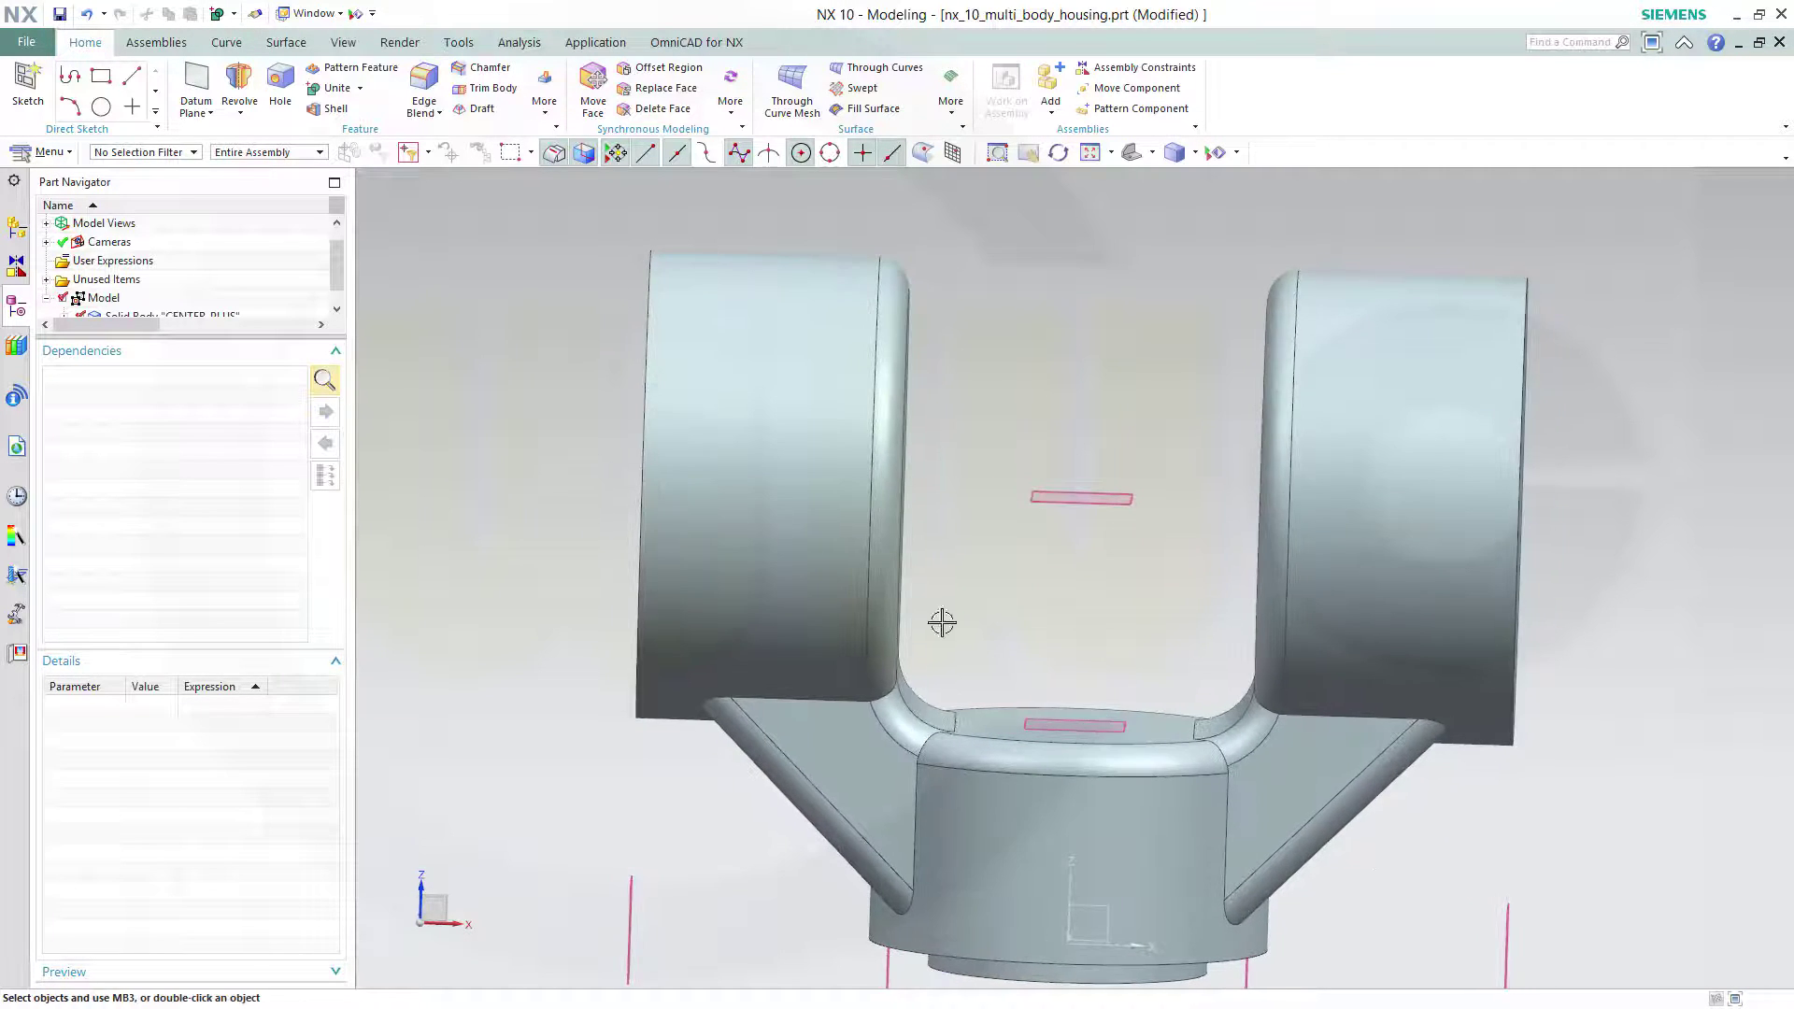
{"action": "left_click", "coordinate": [425, 80]}
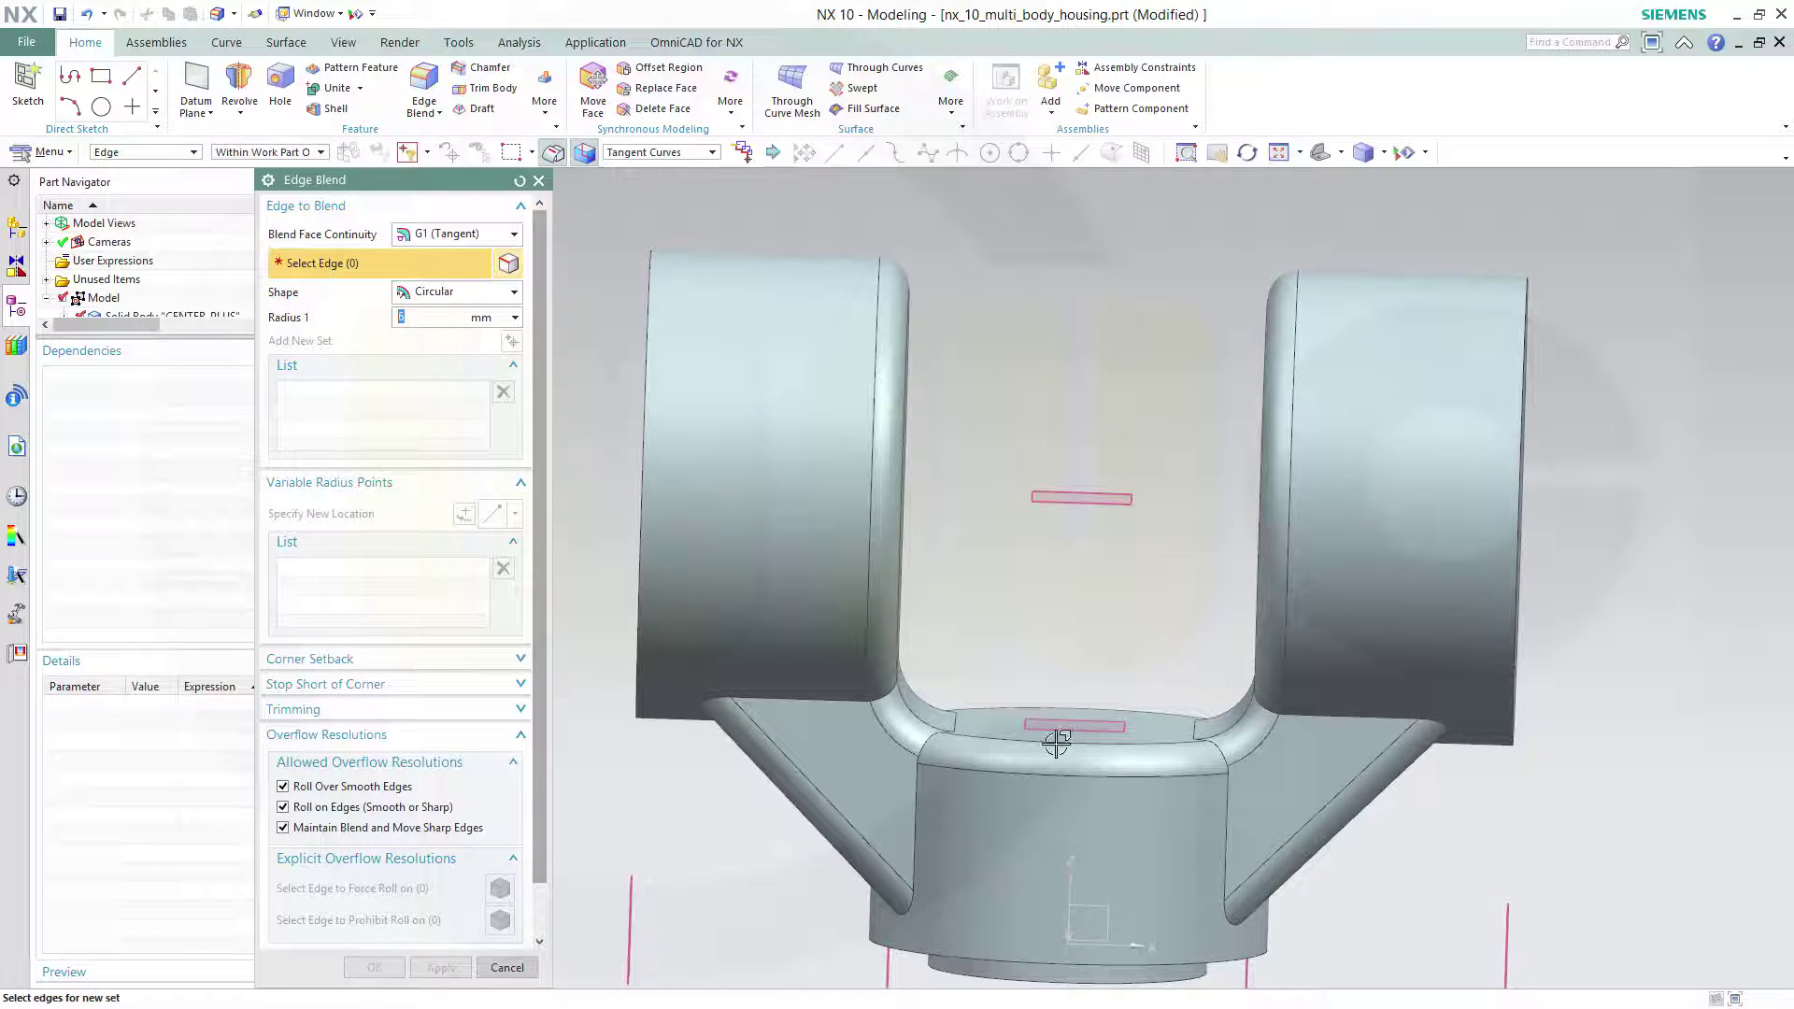
{"action": "left_click", "coordinate": [910, 834]}
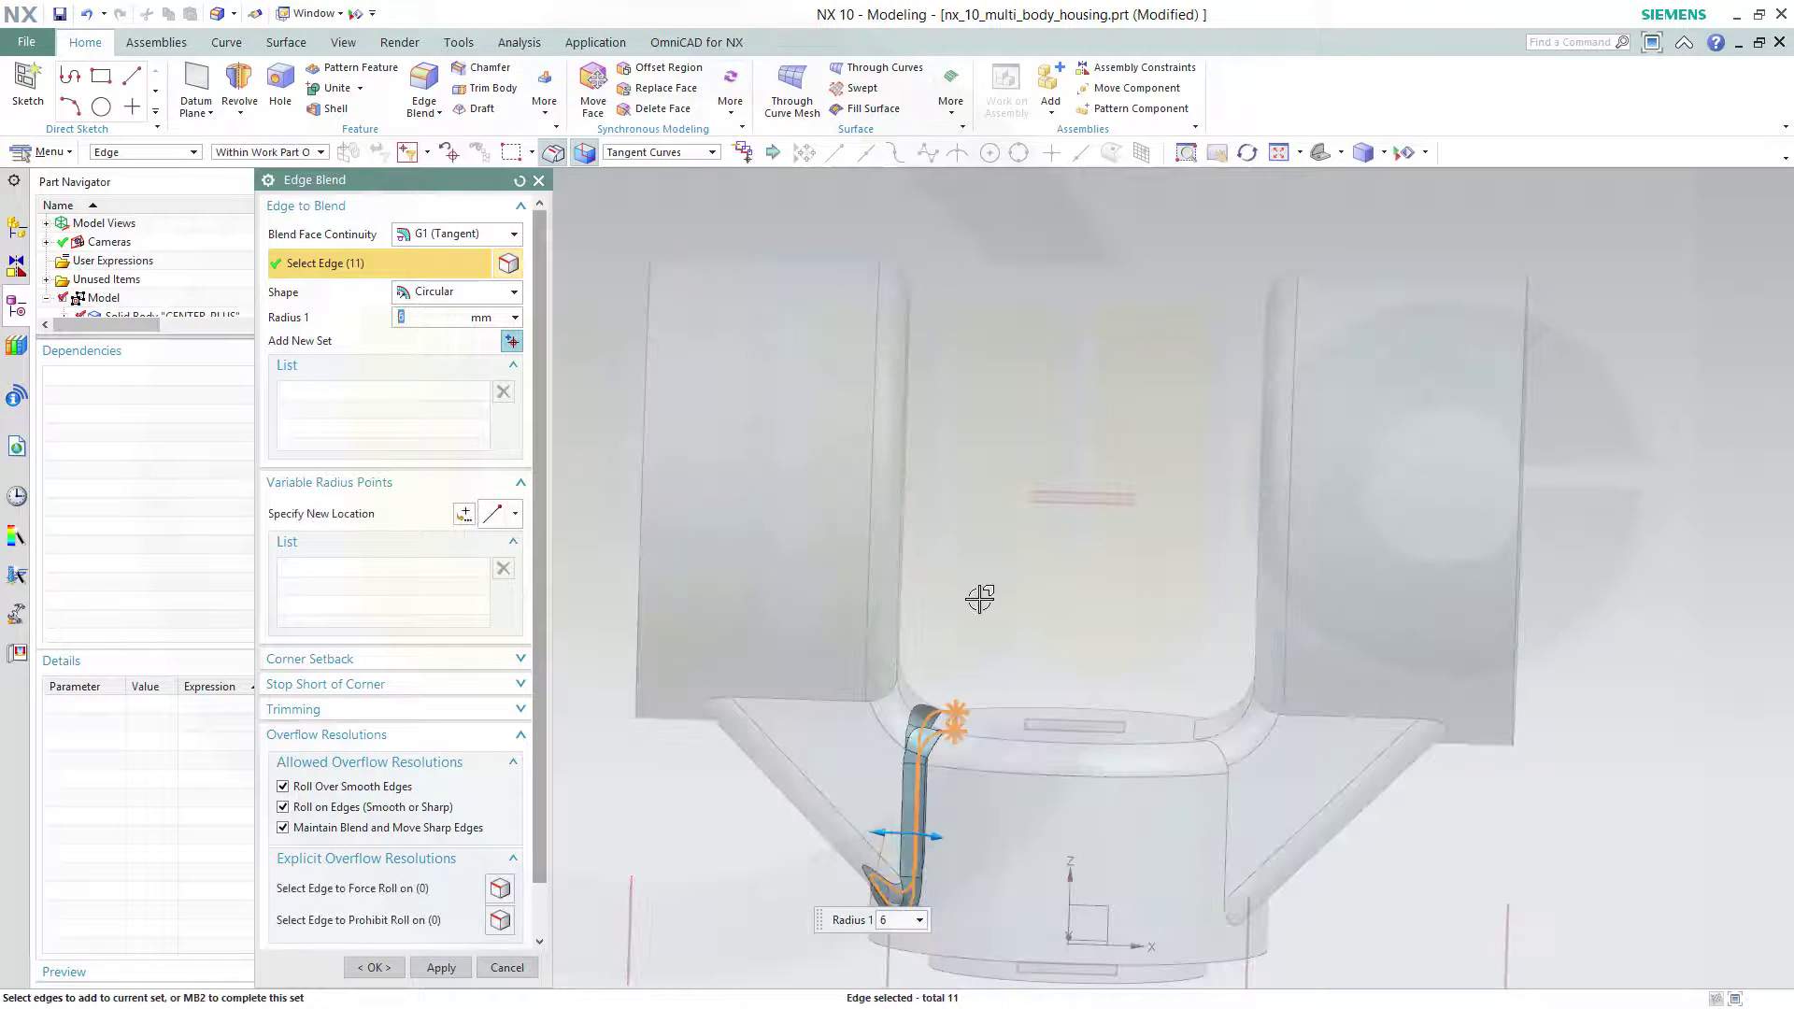
Step: Add a variable radius point on the curved lower edge of the blend chain using the point-on-curve option
{"action": "middle_click_drag", "start_coordinate": [963, 636], "coordinate": [913, 592]}
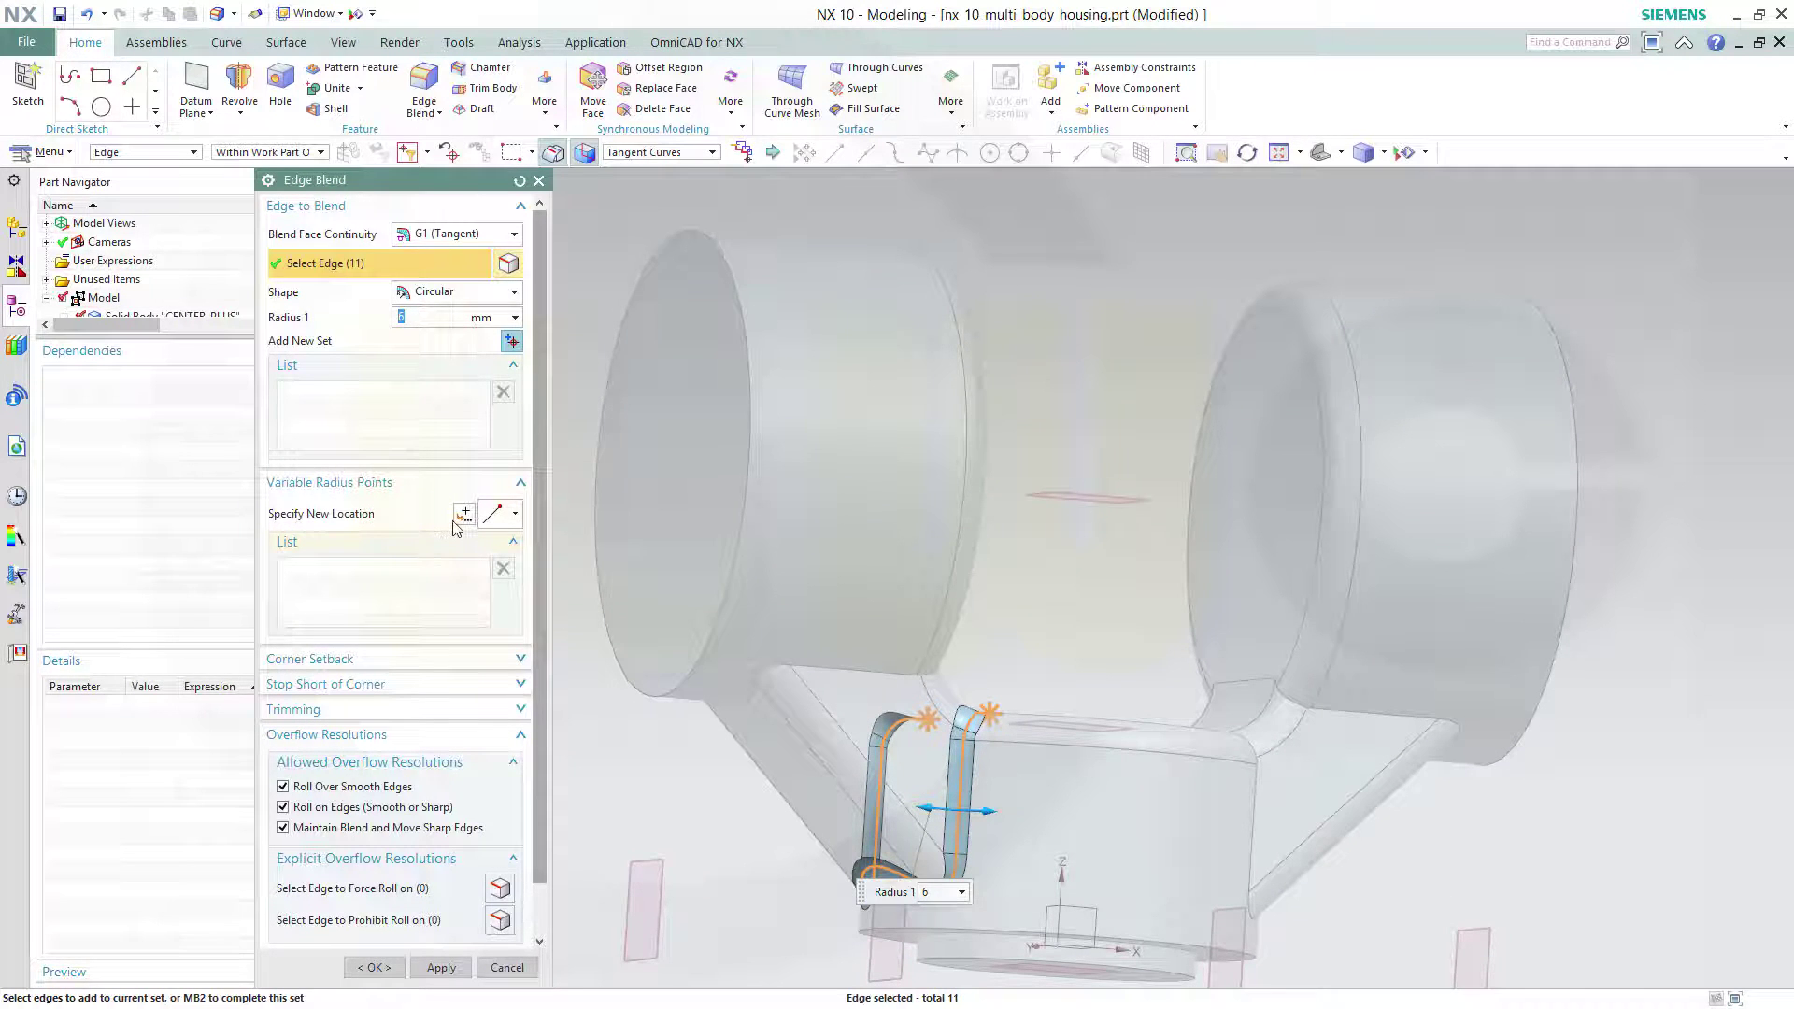
{"action": "scroll", "coordinate": [837, 724], "scroll_direction": "up", "scroll_amount": 1}
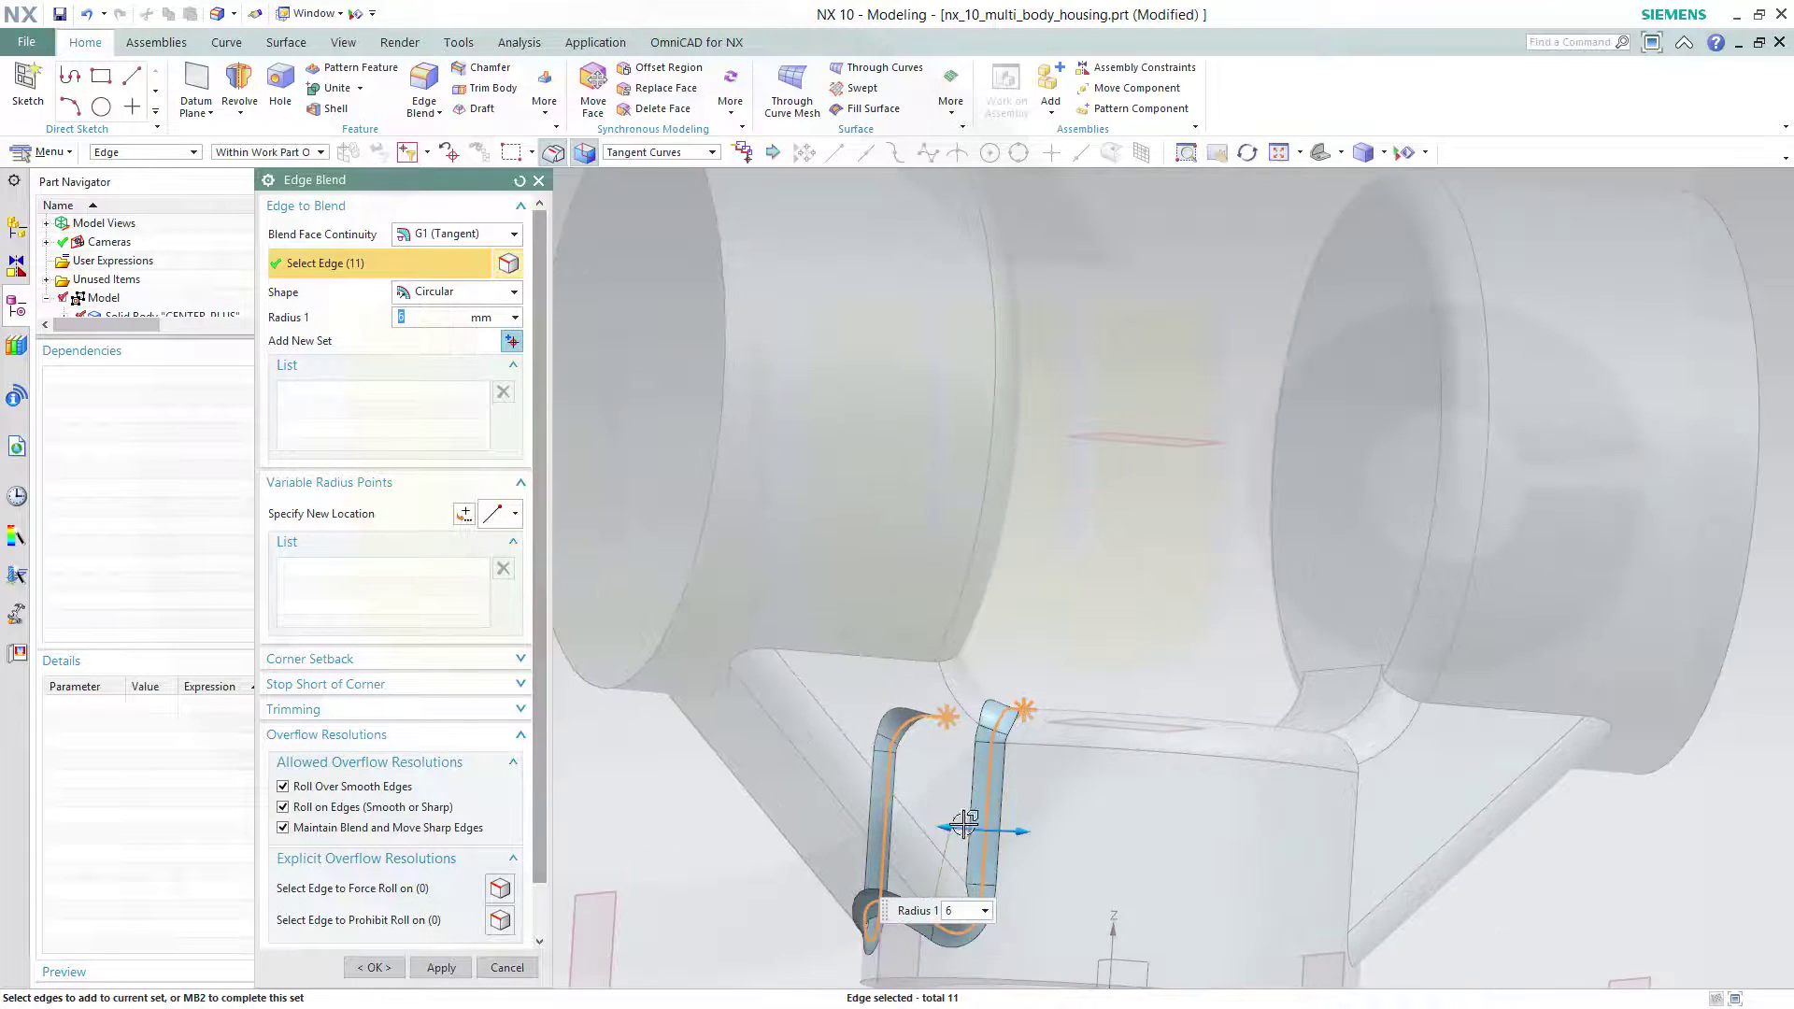
{"action": "scroll", "coordinate": [995, 883], "scroll_direction": "up", "scroll_amount": 3}
{"action": "middle_click_drag", "start_coordinate": [1174, 613], "coordinate": [1171, 561]}
{"action": "middle_click_drag", "start_coordinate": [1242, 613], "coordinate": [1266, 613]}
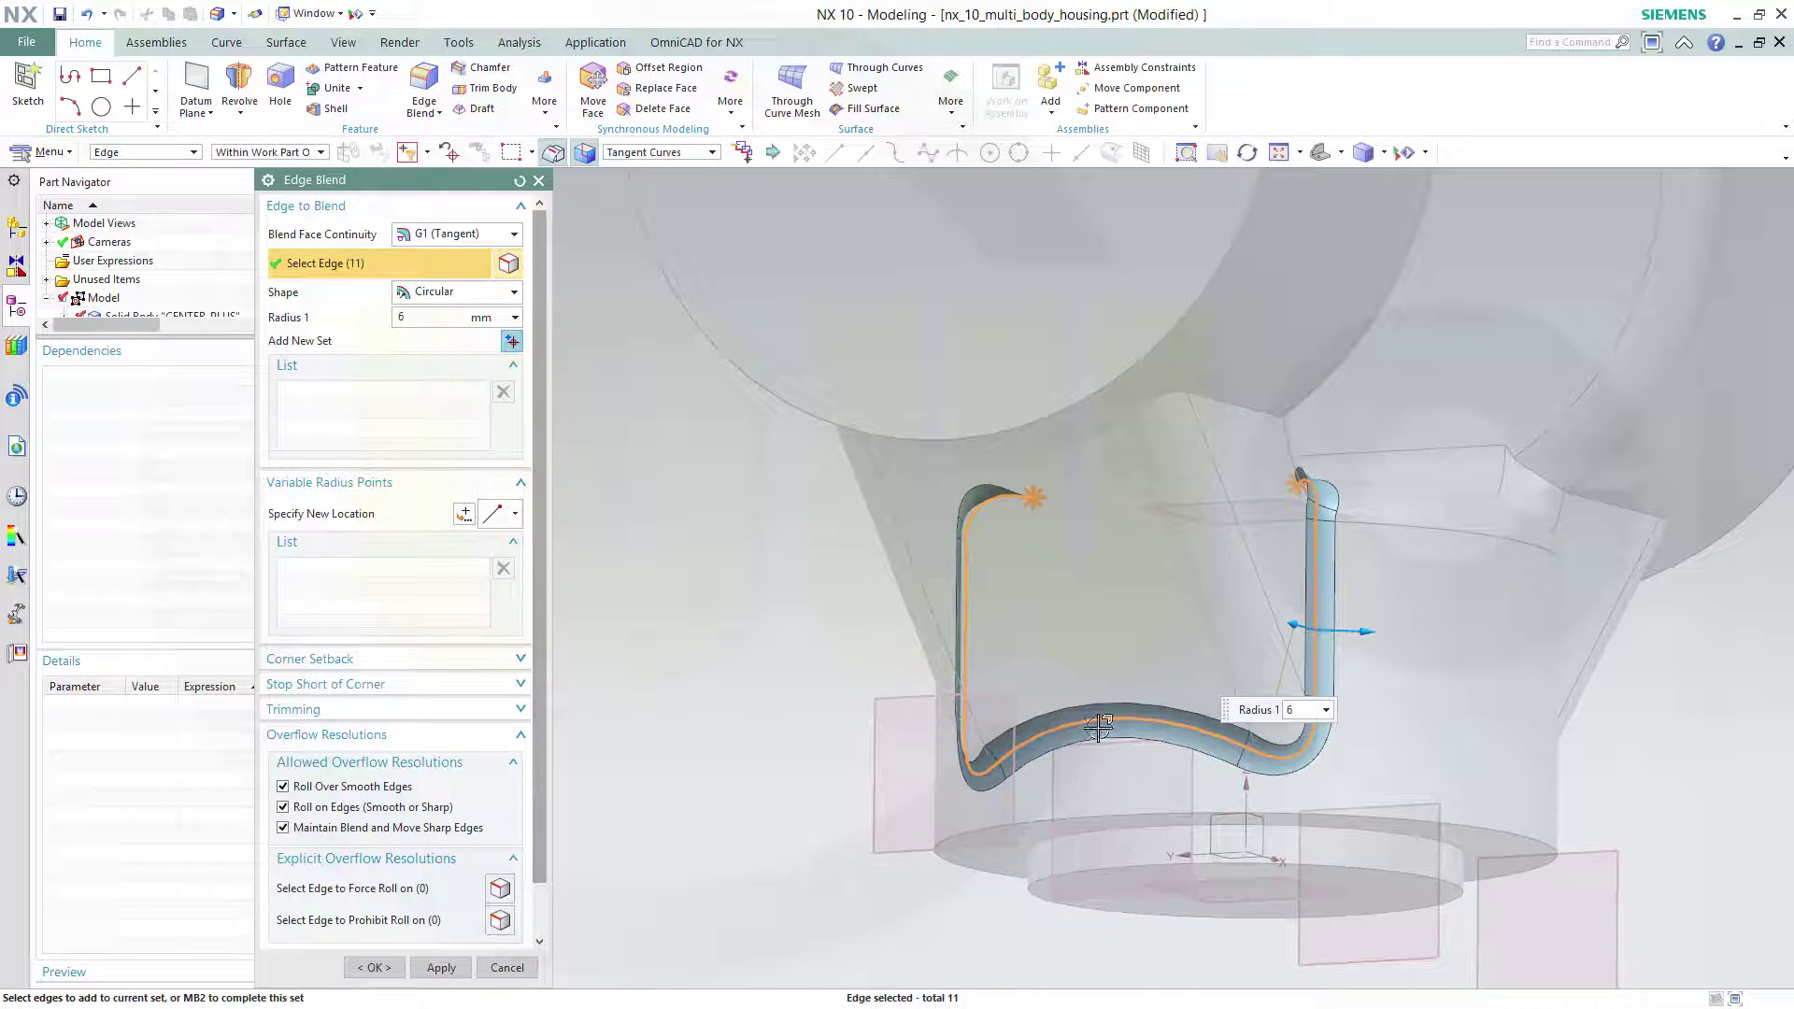
{"action": "left_click", "coordinate": [518, 515]}
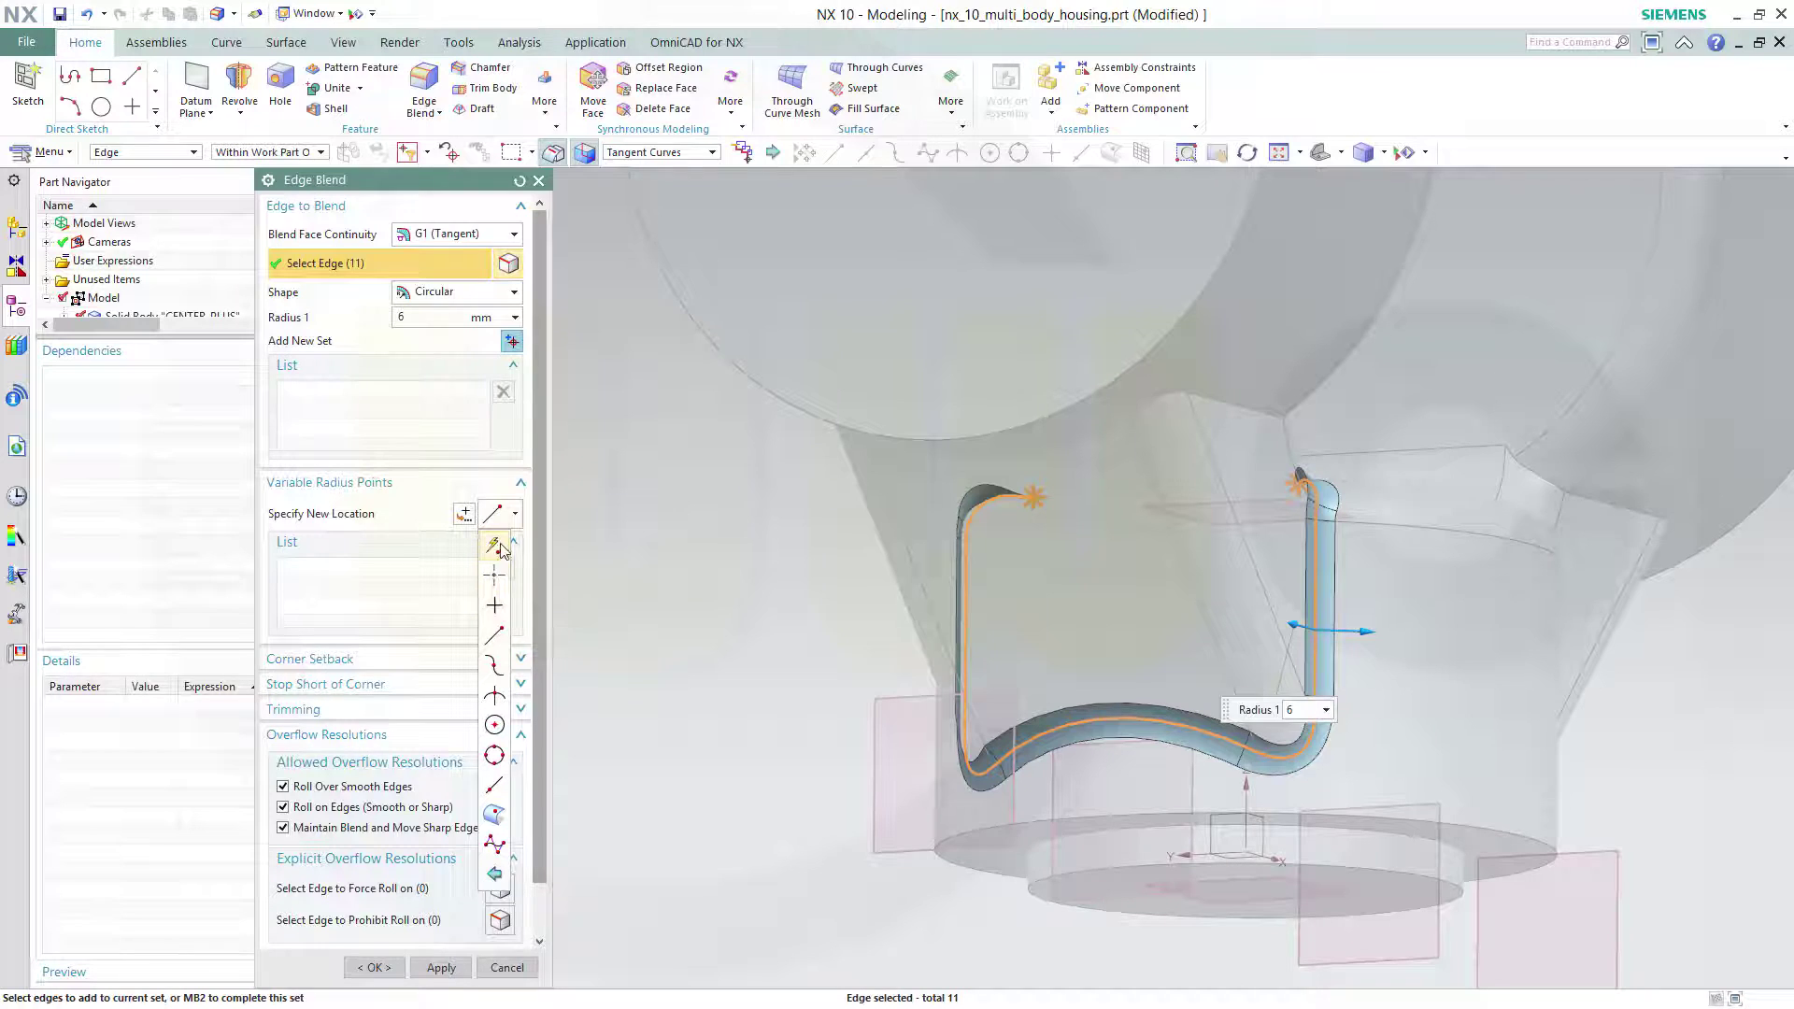
{"action": "left_click", "coordinate": [502, 790]}
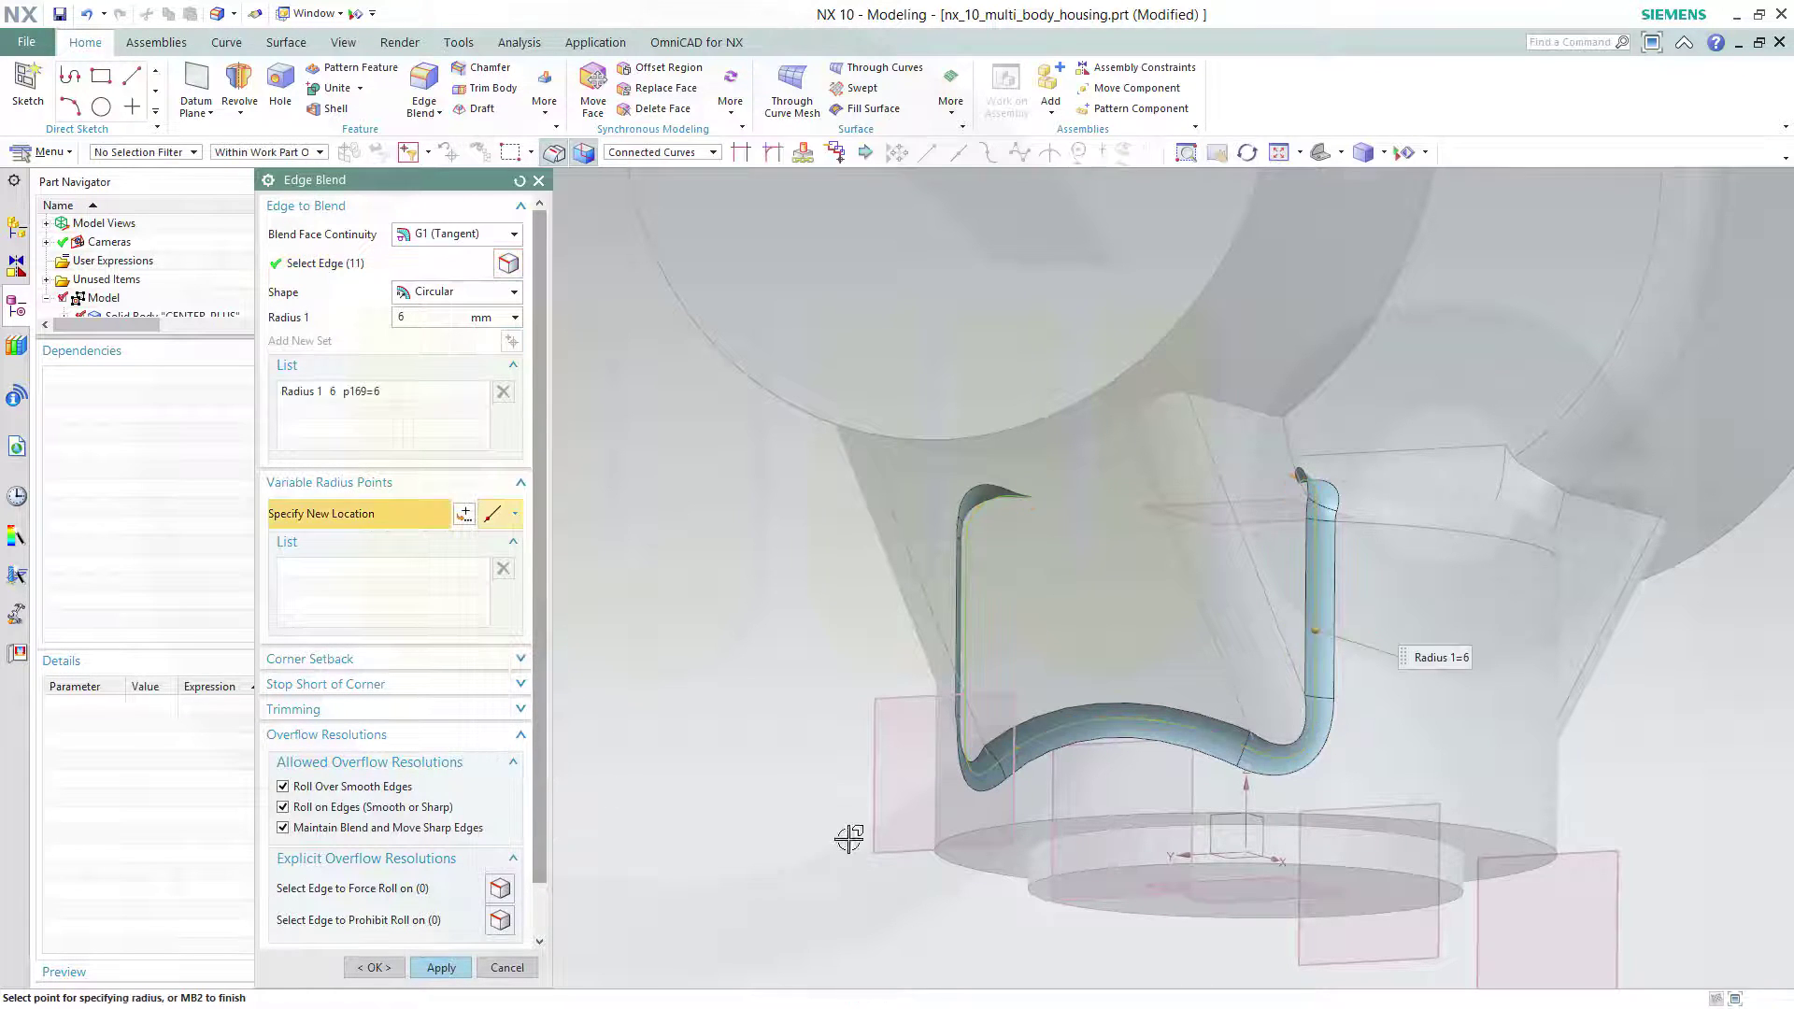
{"action": "left_click", "coordinate": [1105, 716]}
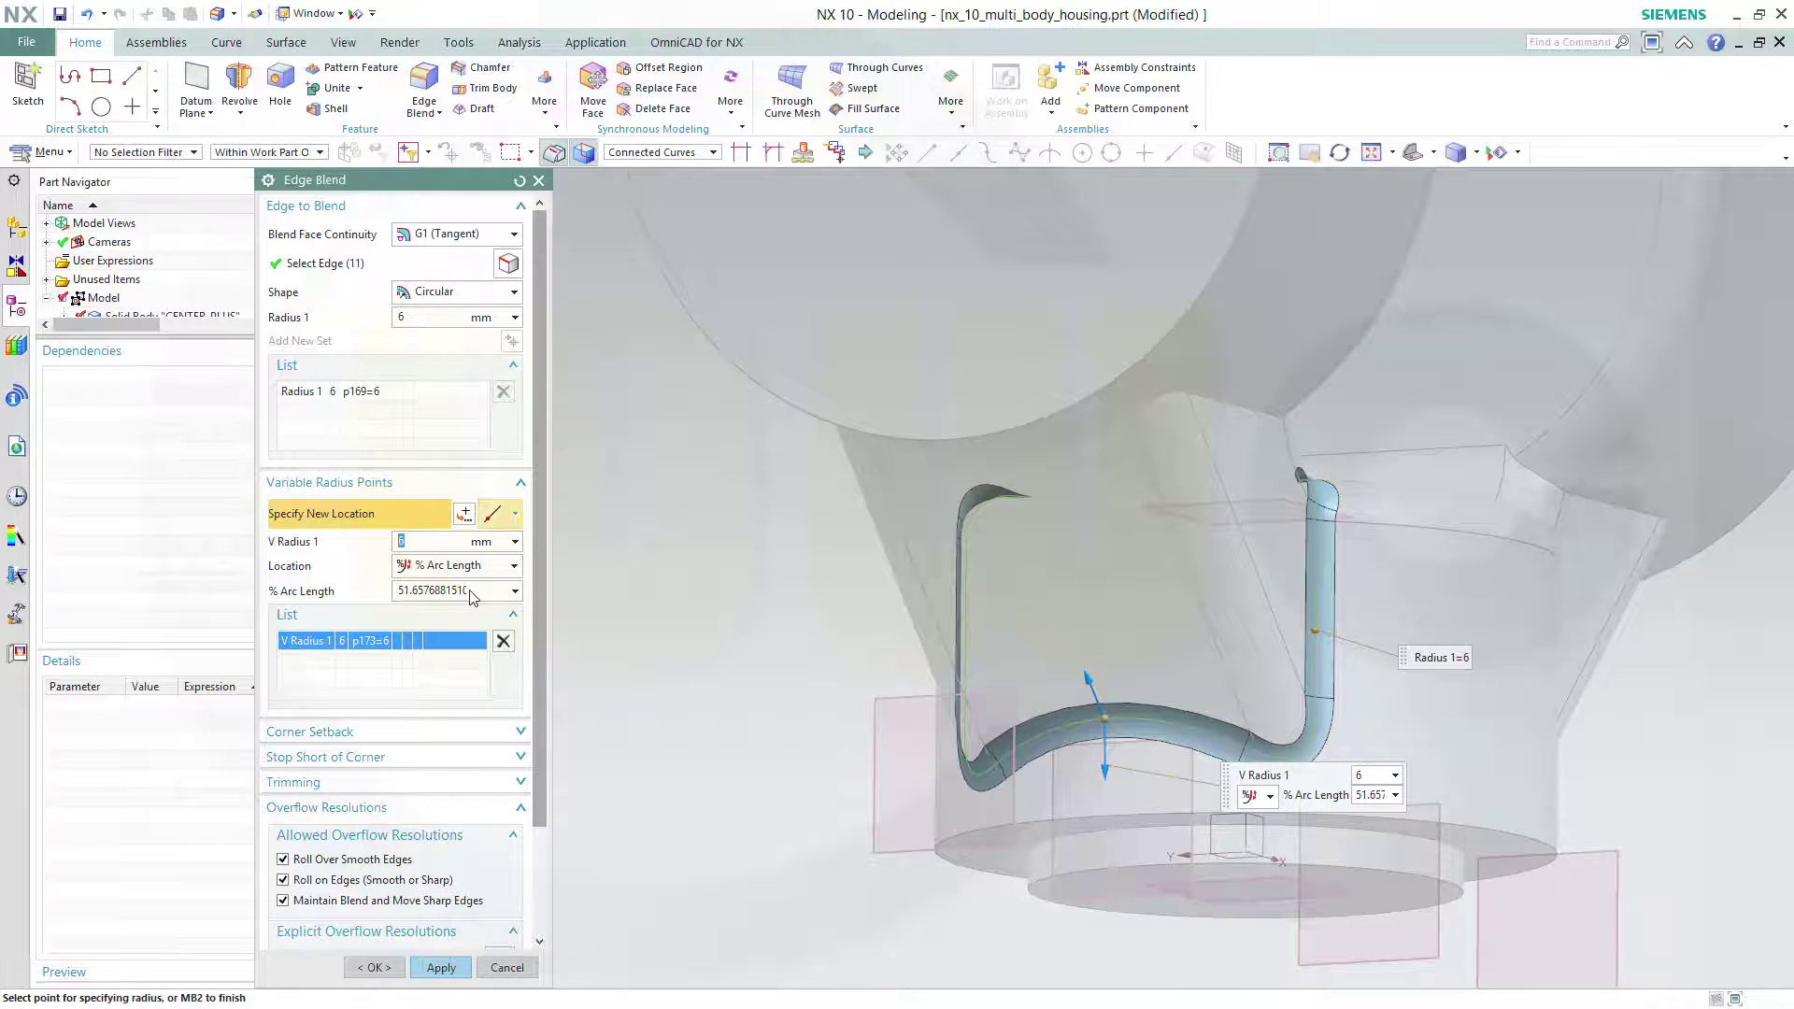
Step: Place the variable radius point at 50 % arc length and set its radius to 20 mm
{"action": "left_click", "coordinate": [414, 590]}
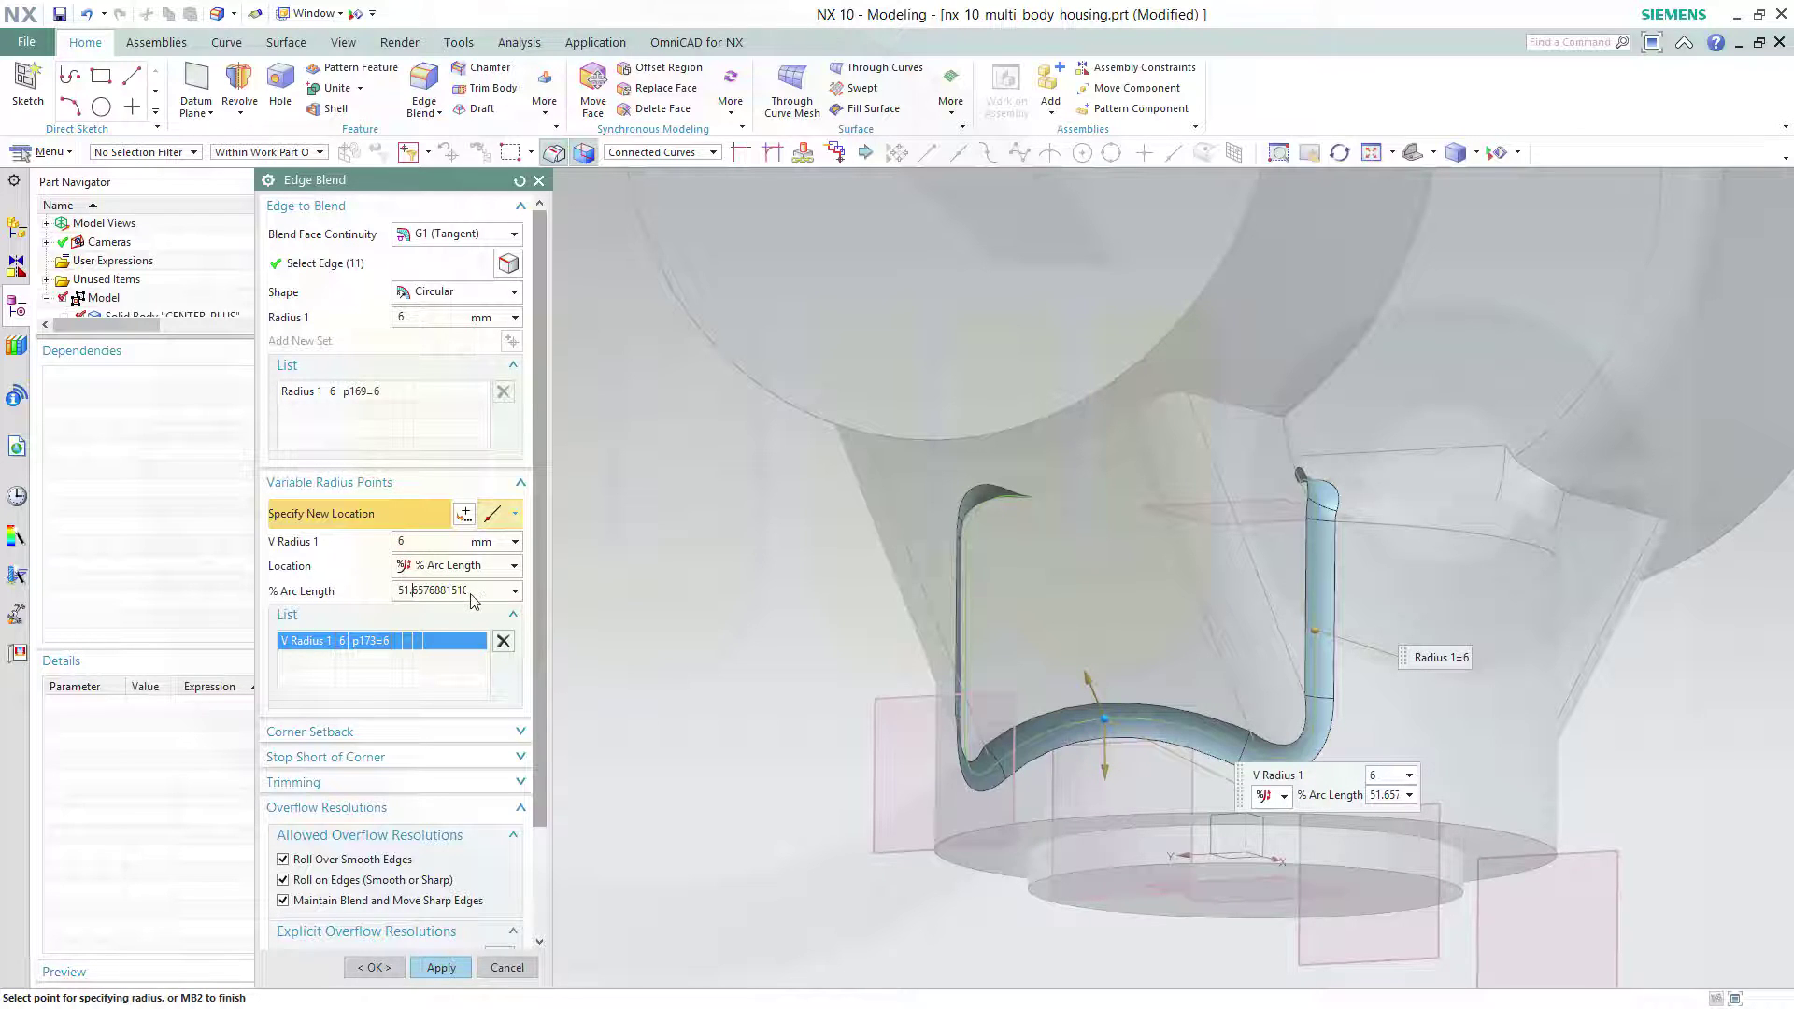
{"action": "double_click", "coordinate": [438, 591]}
{"action": "type", "text": "50"}
{"action": "left_click", "coordinate": [517, 567]}
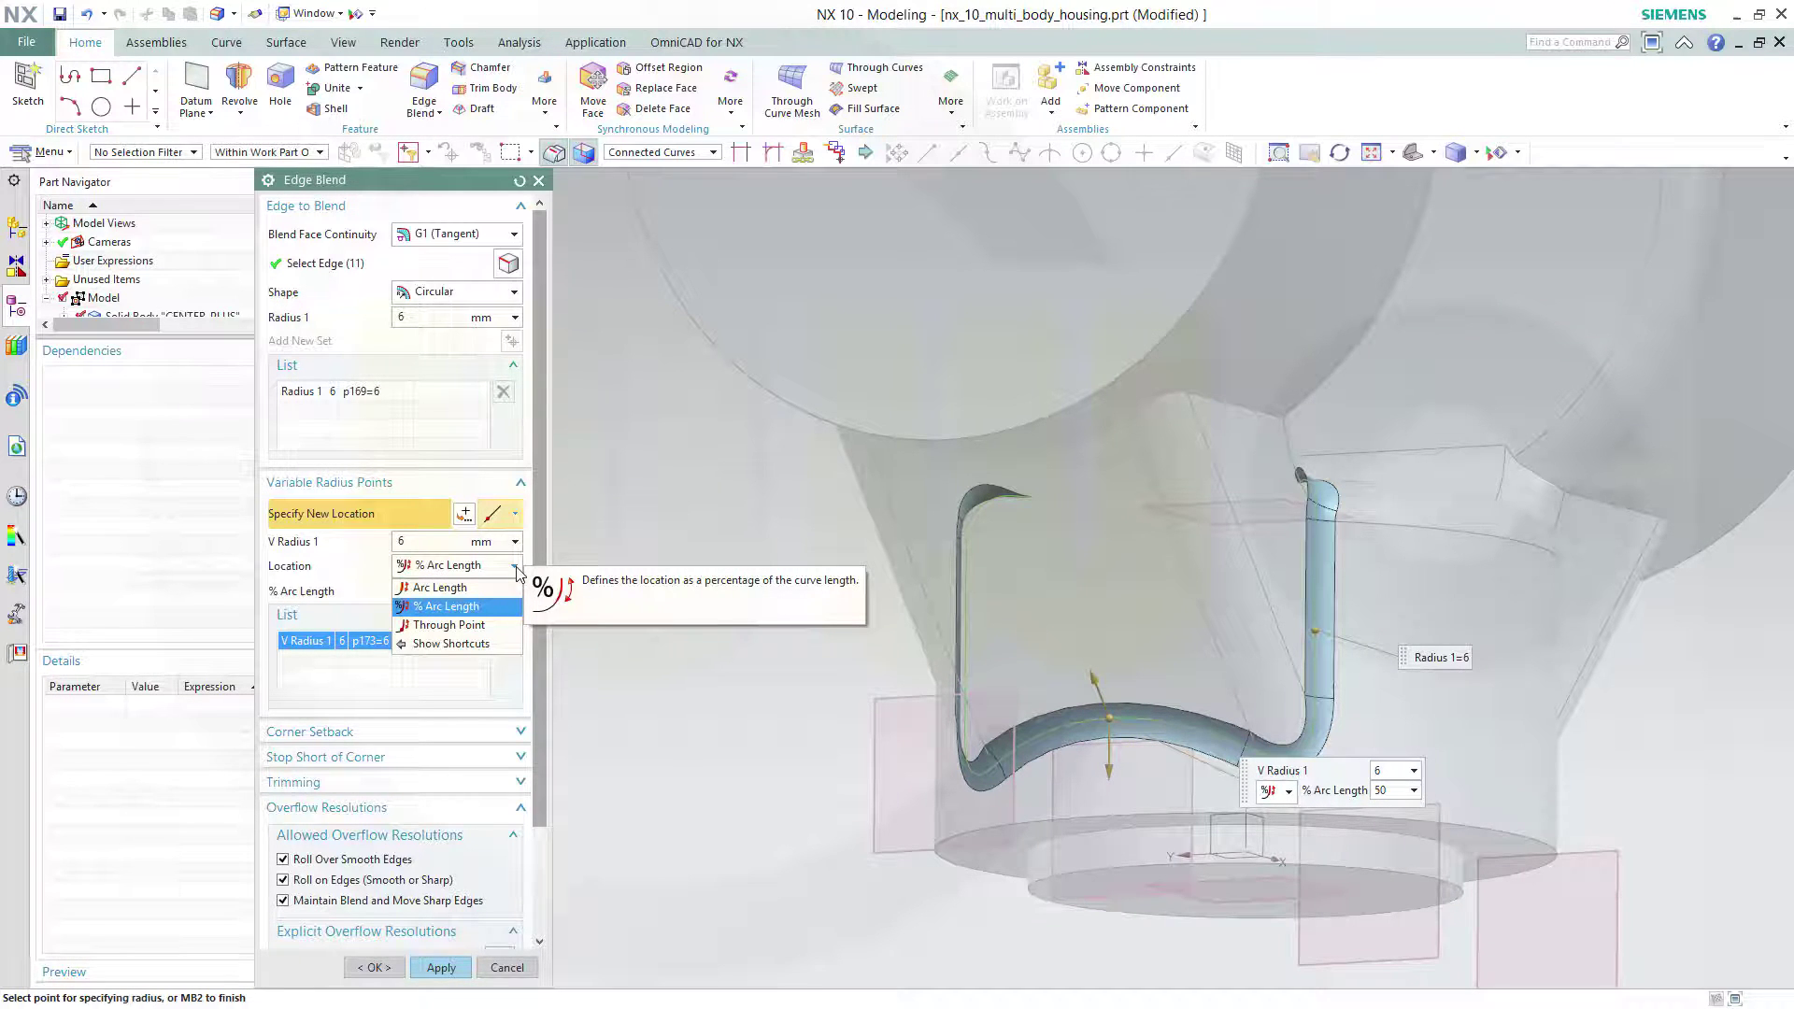
{"action": "left_click", "coordinate": [517, 568]}
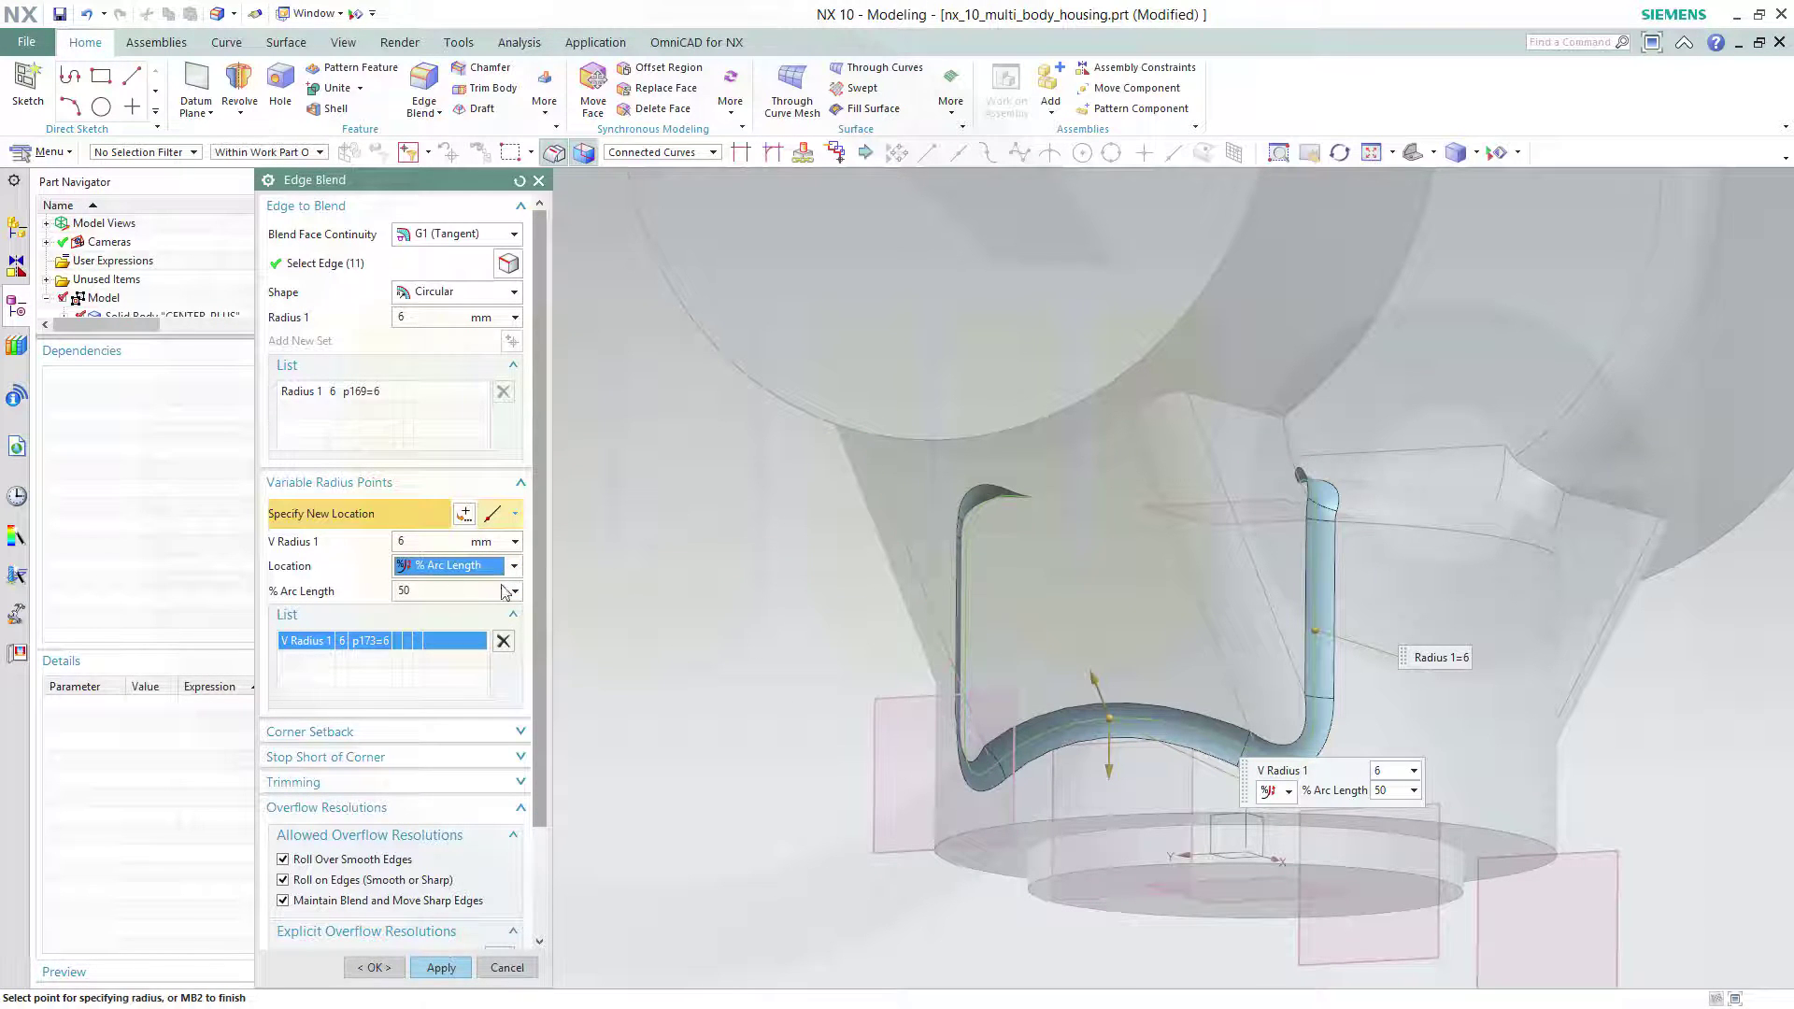
{"action": "left_click", "coordinate": [428, 543]}
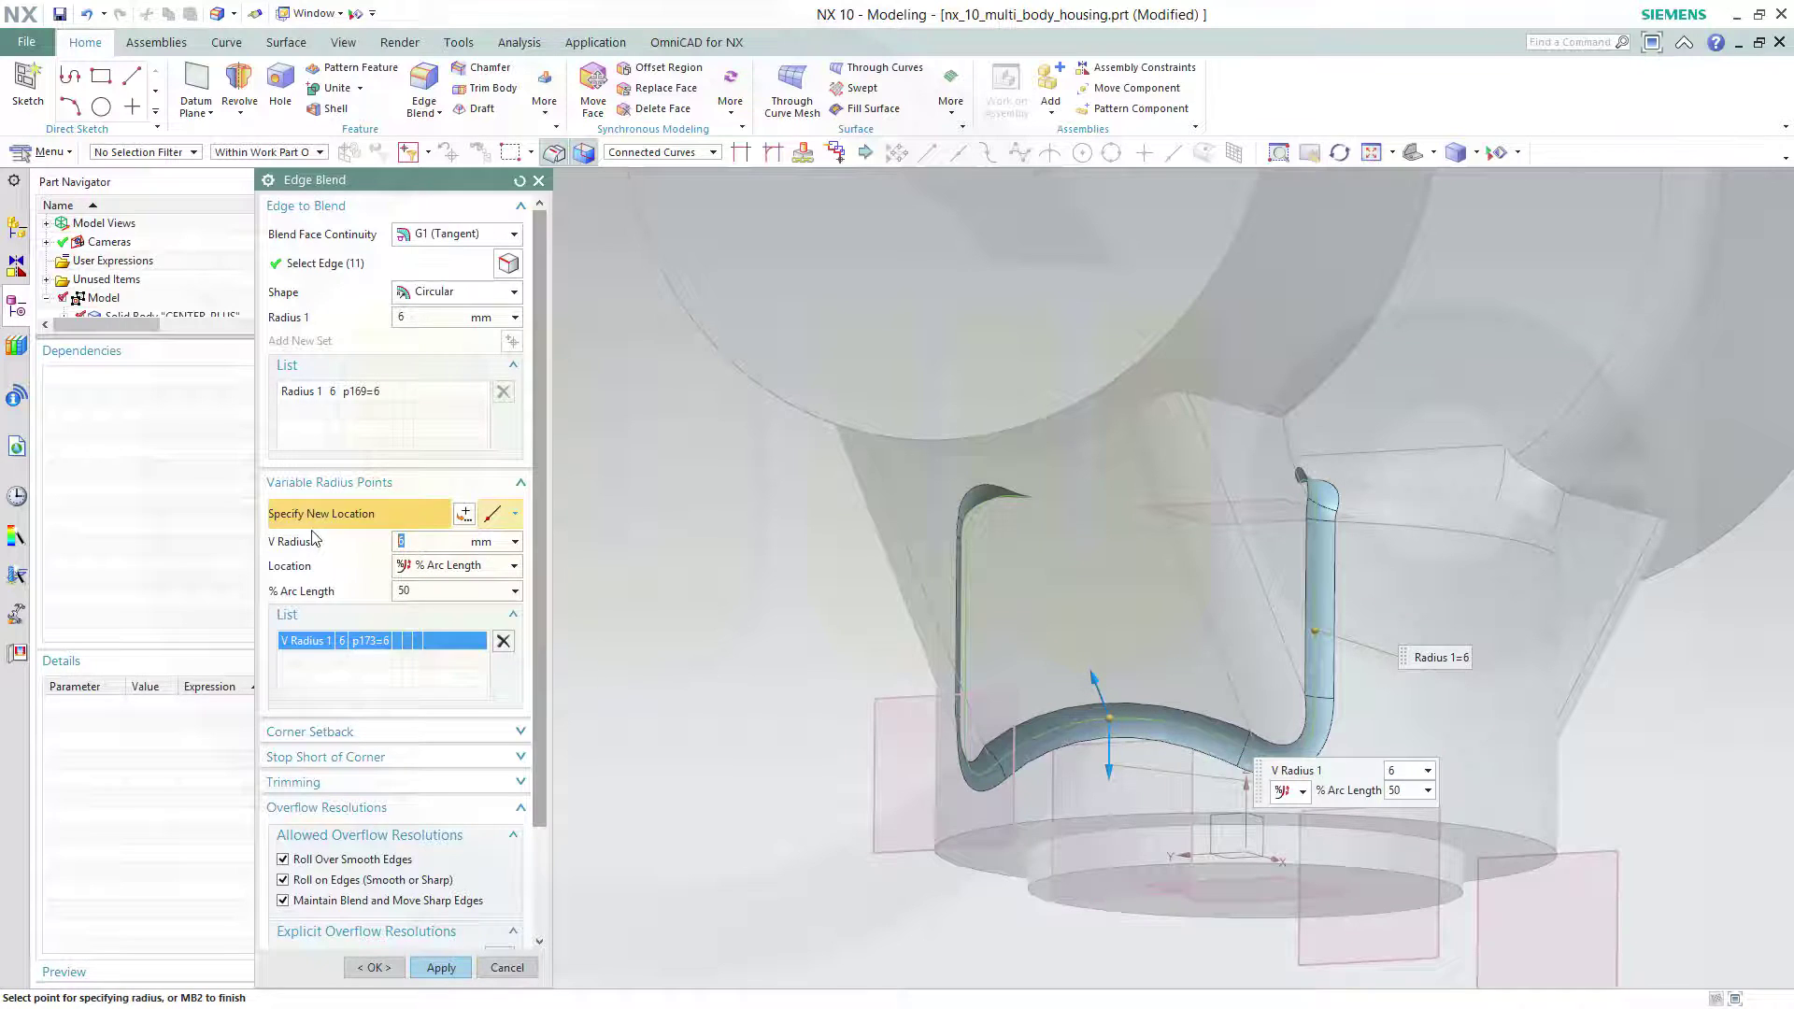
{"action": "key", "text": "Return"}
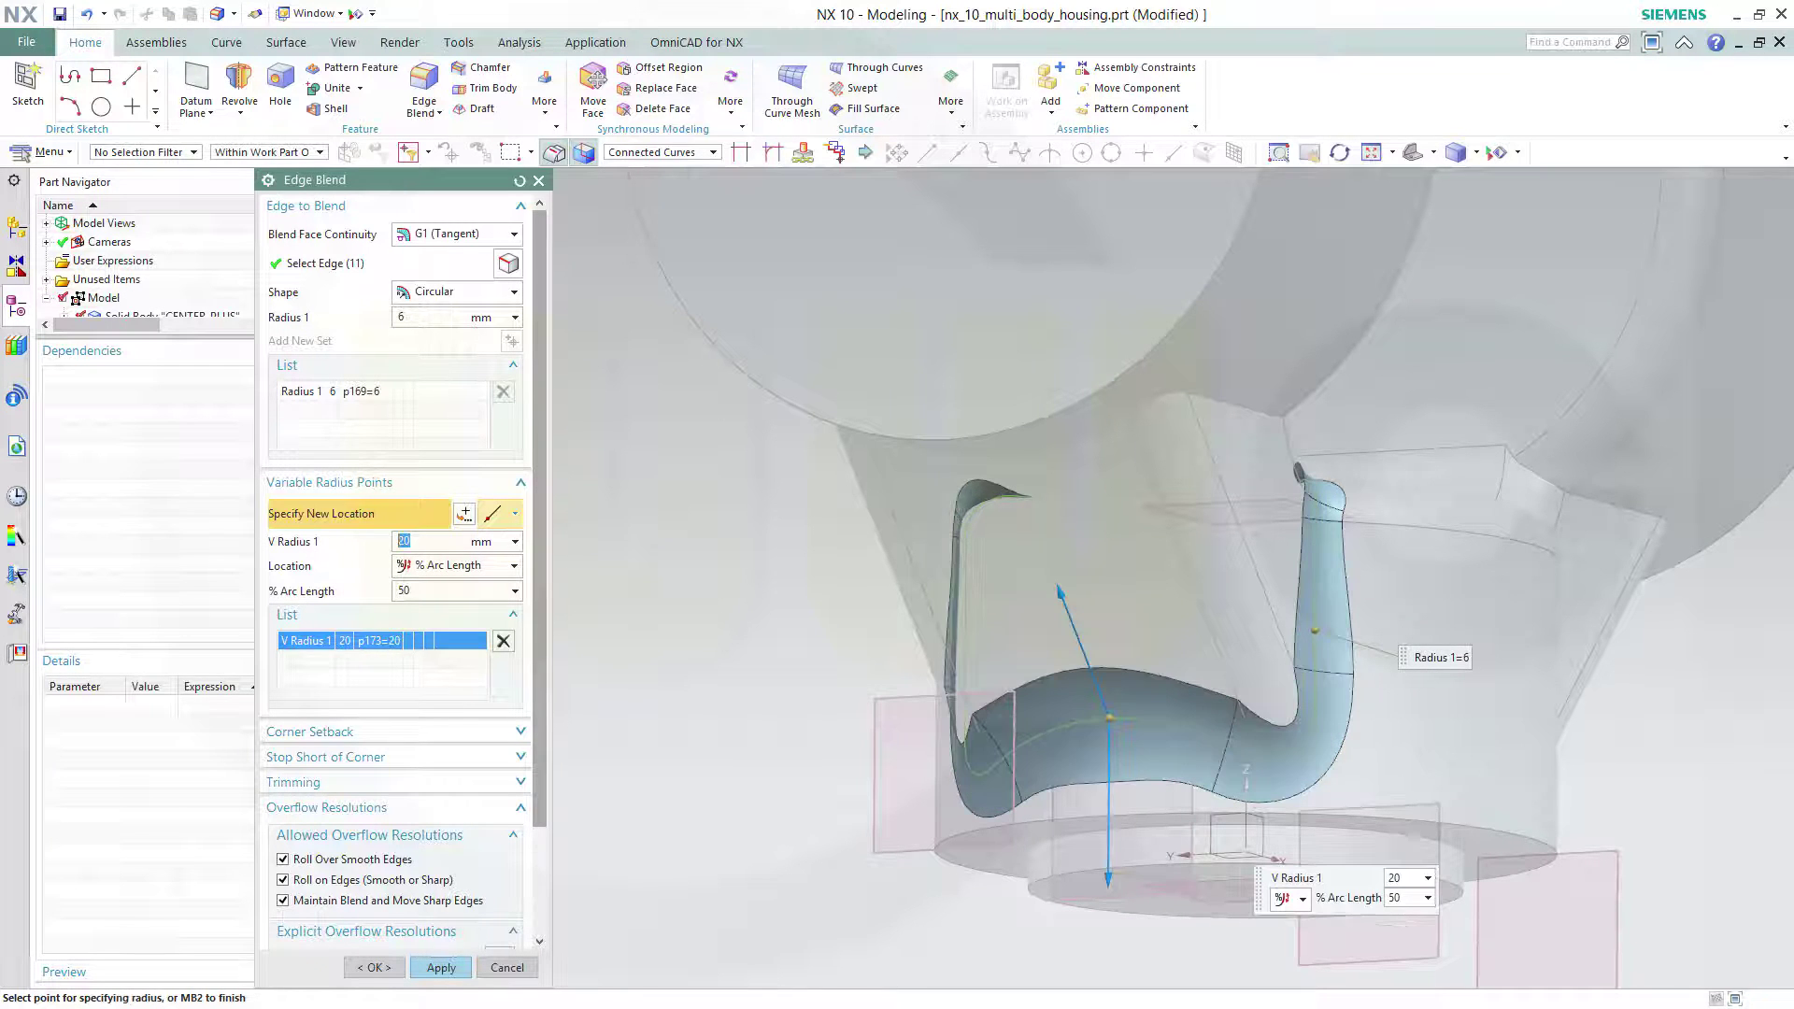
Step: Add a second variable radius point at the lower end of the stiffener's front vertical edge with a 6 mm radius
{"action": "middle_click_drag", "start_coordinate": [753, 488], "coordinate": [608, 449]}
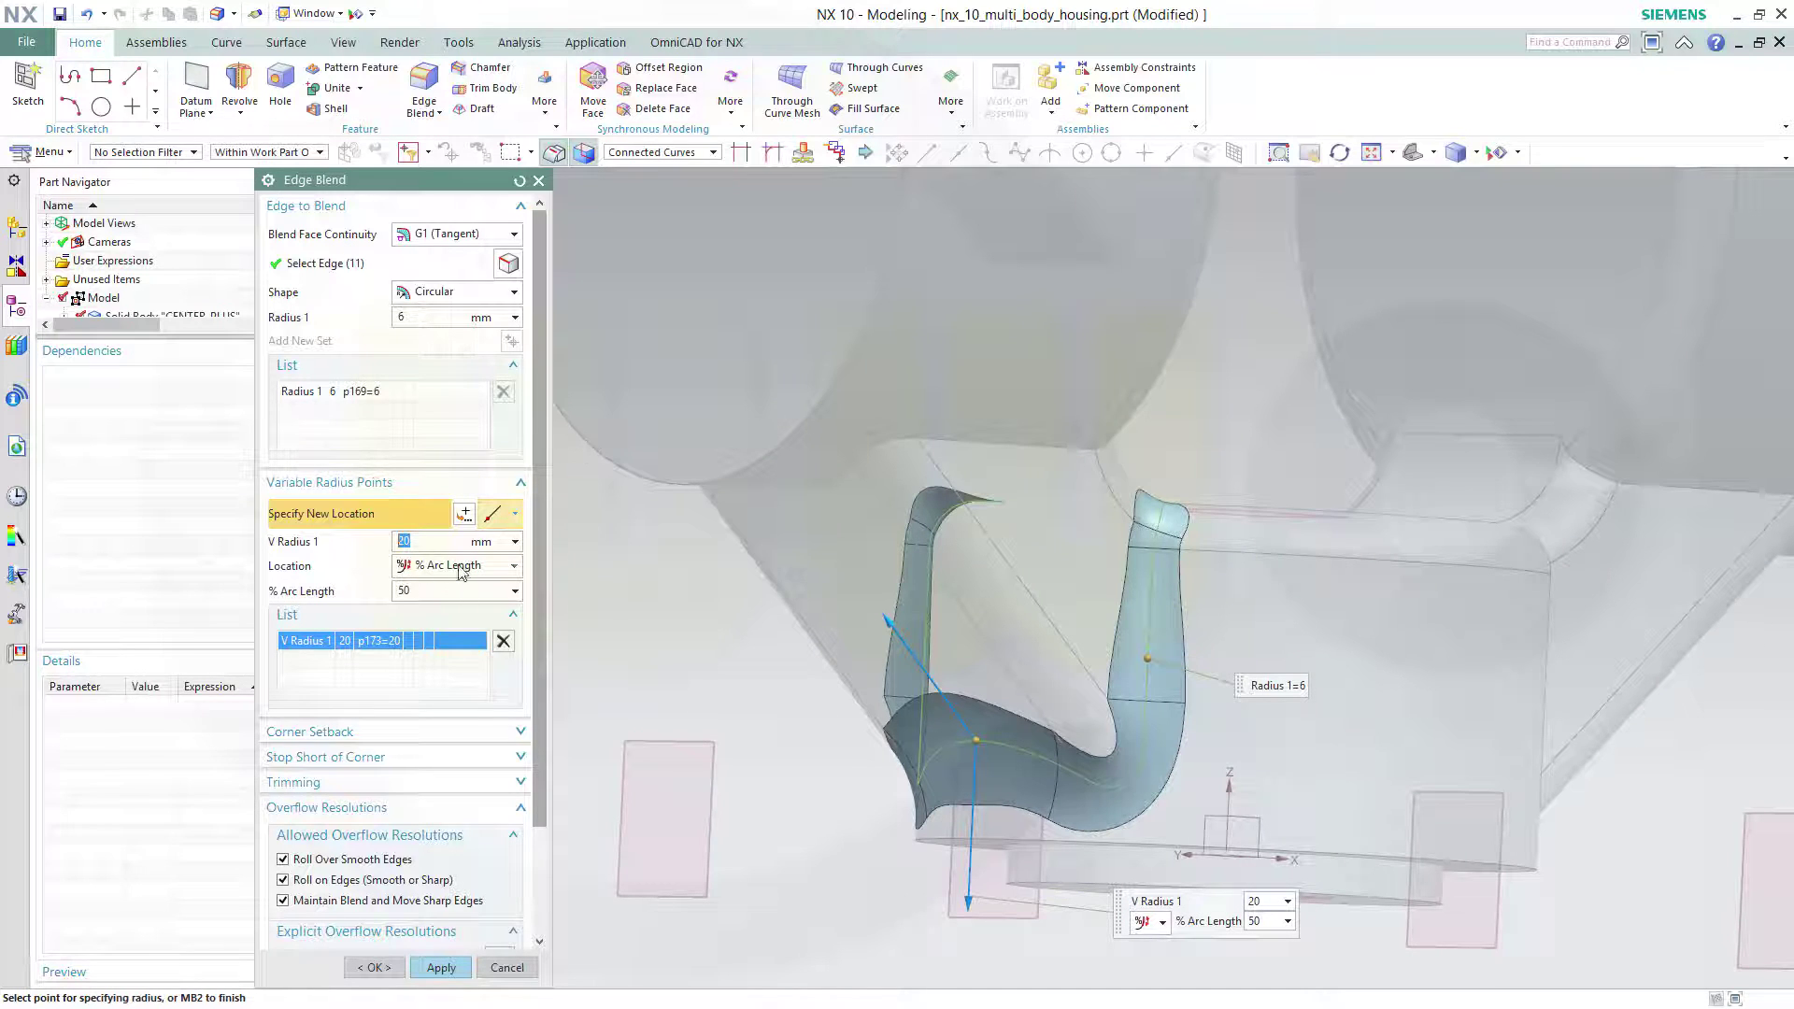
{"action": "left_click", "coordinate": [515, 516]}
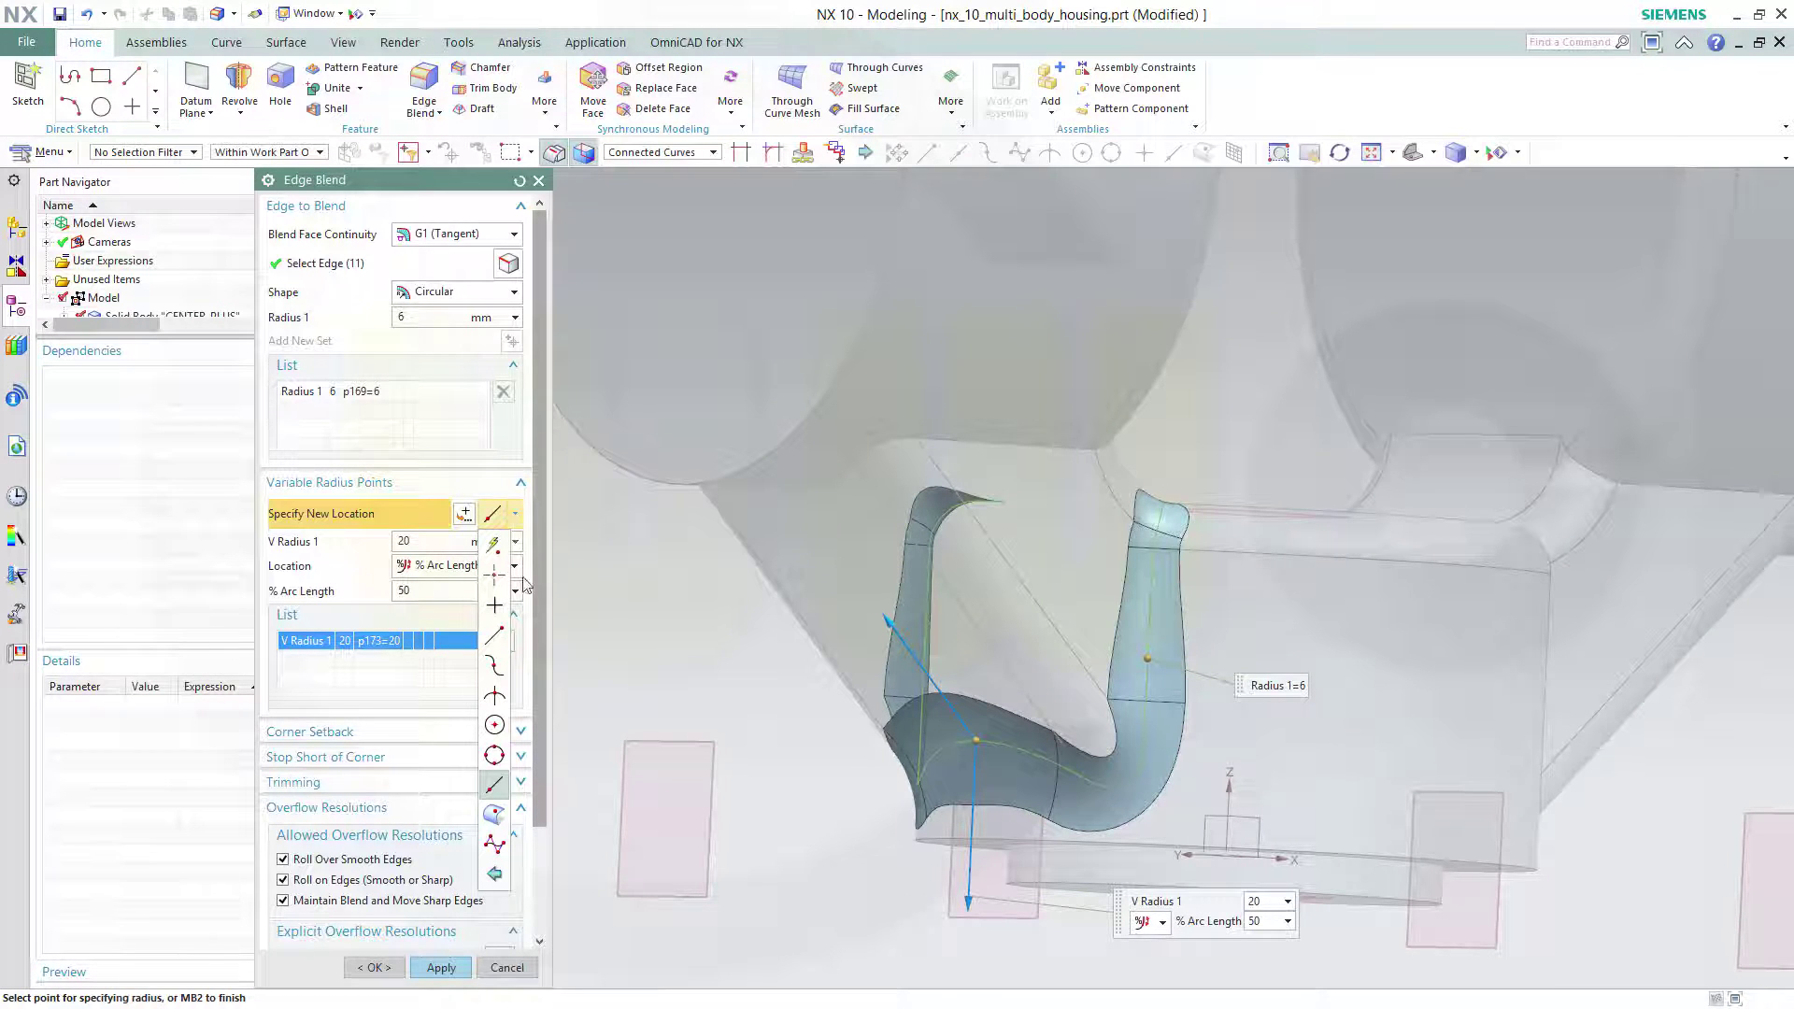
{"action": "left_click", "coordinate": [498, 640]}
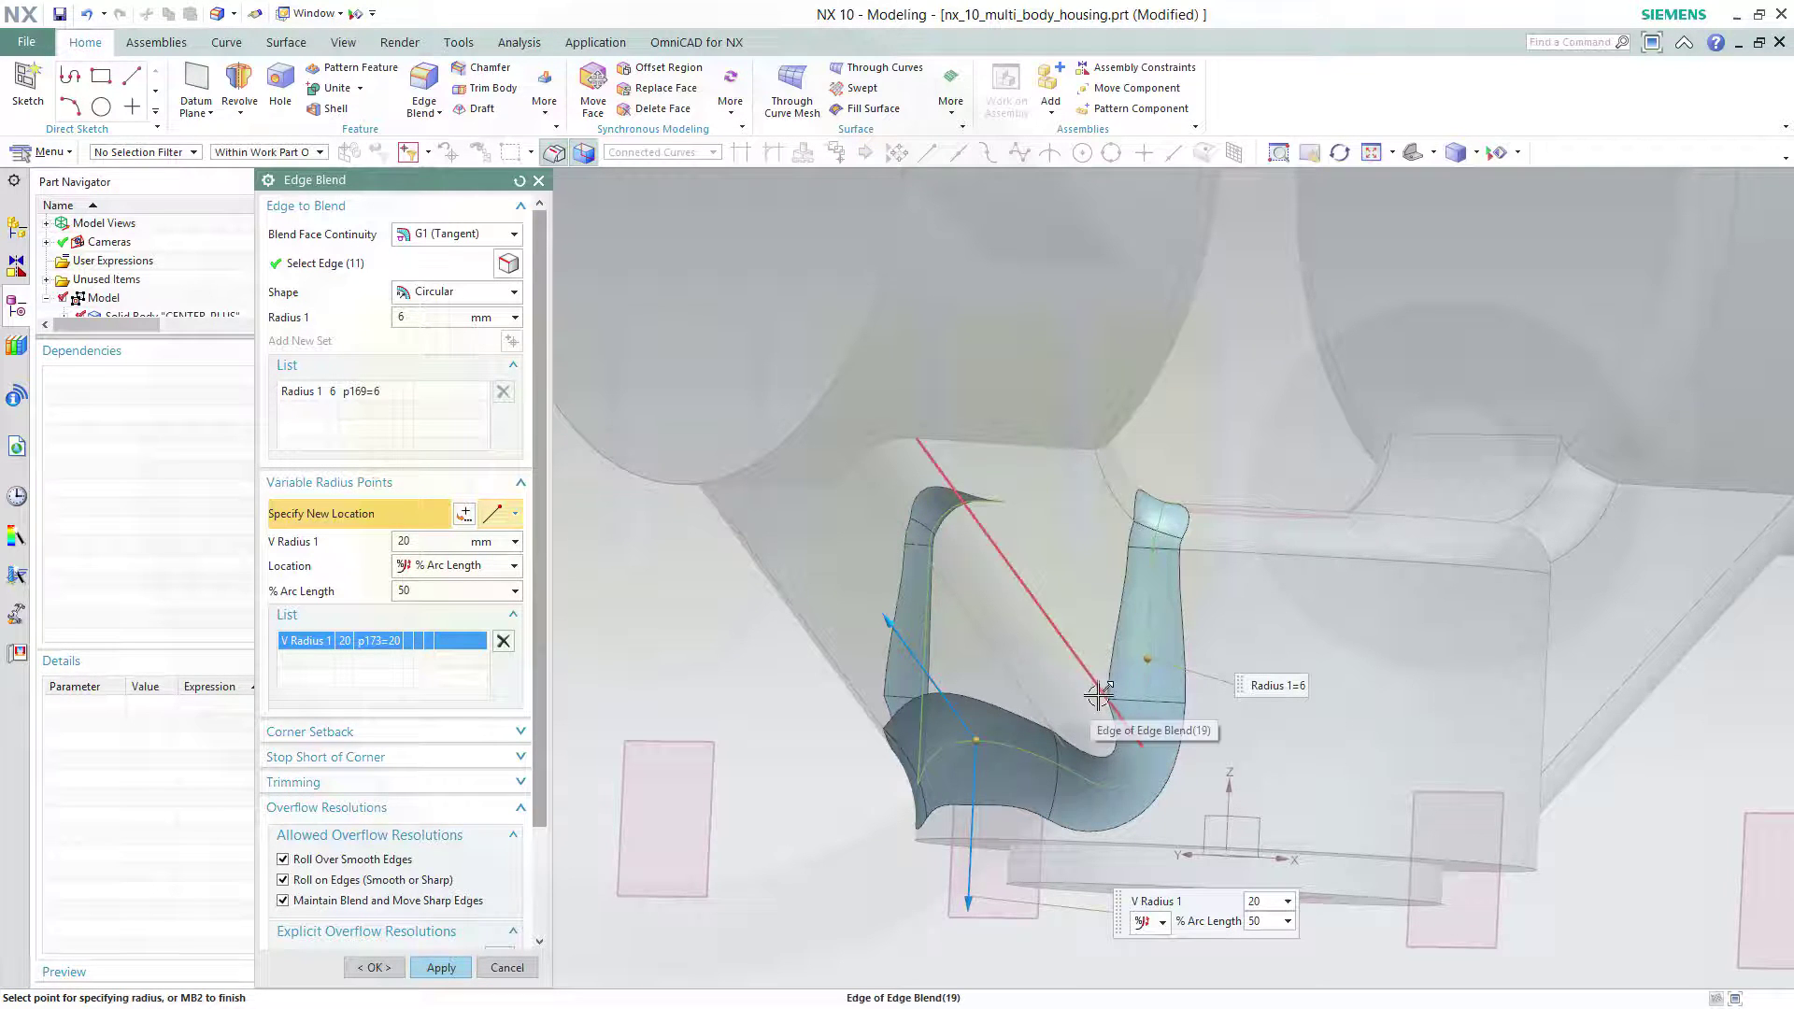
{"action": "left_click", "coordinate": [1140, 743]}
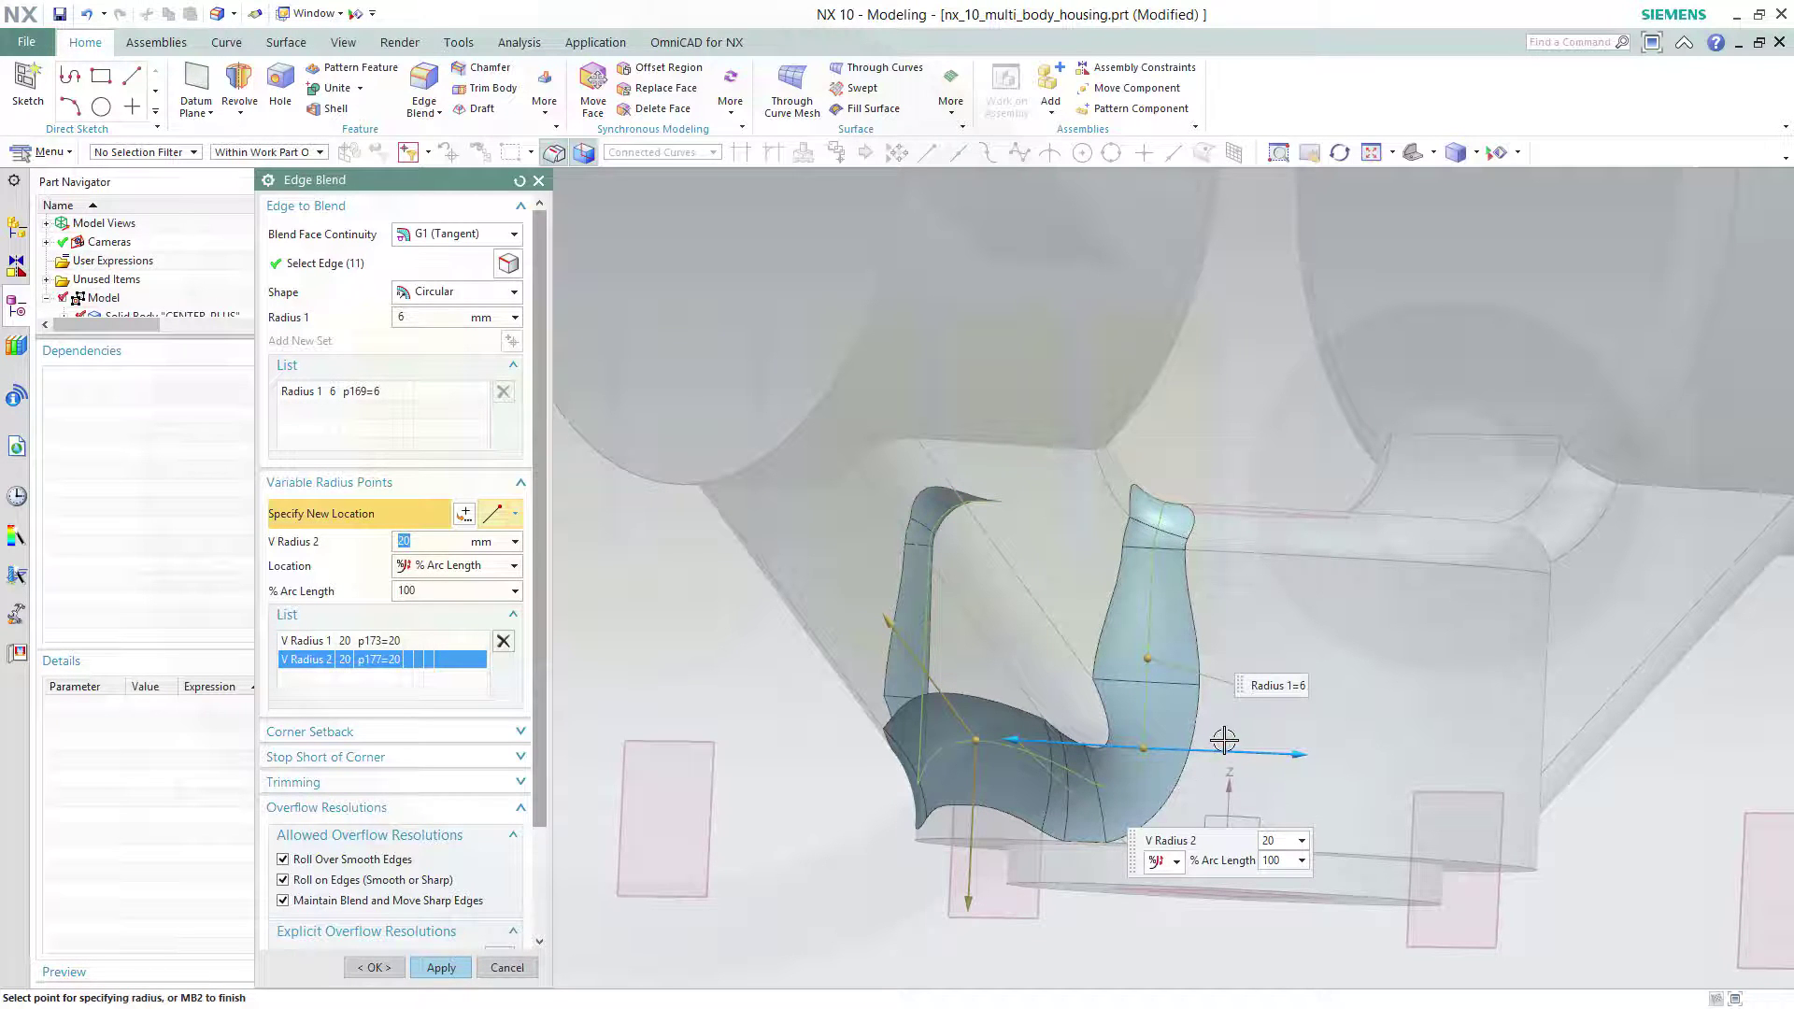
{"action": "middle_click_drag", "start_coordinate": [1238, 765], "coordinate": [1237, 769]}
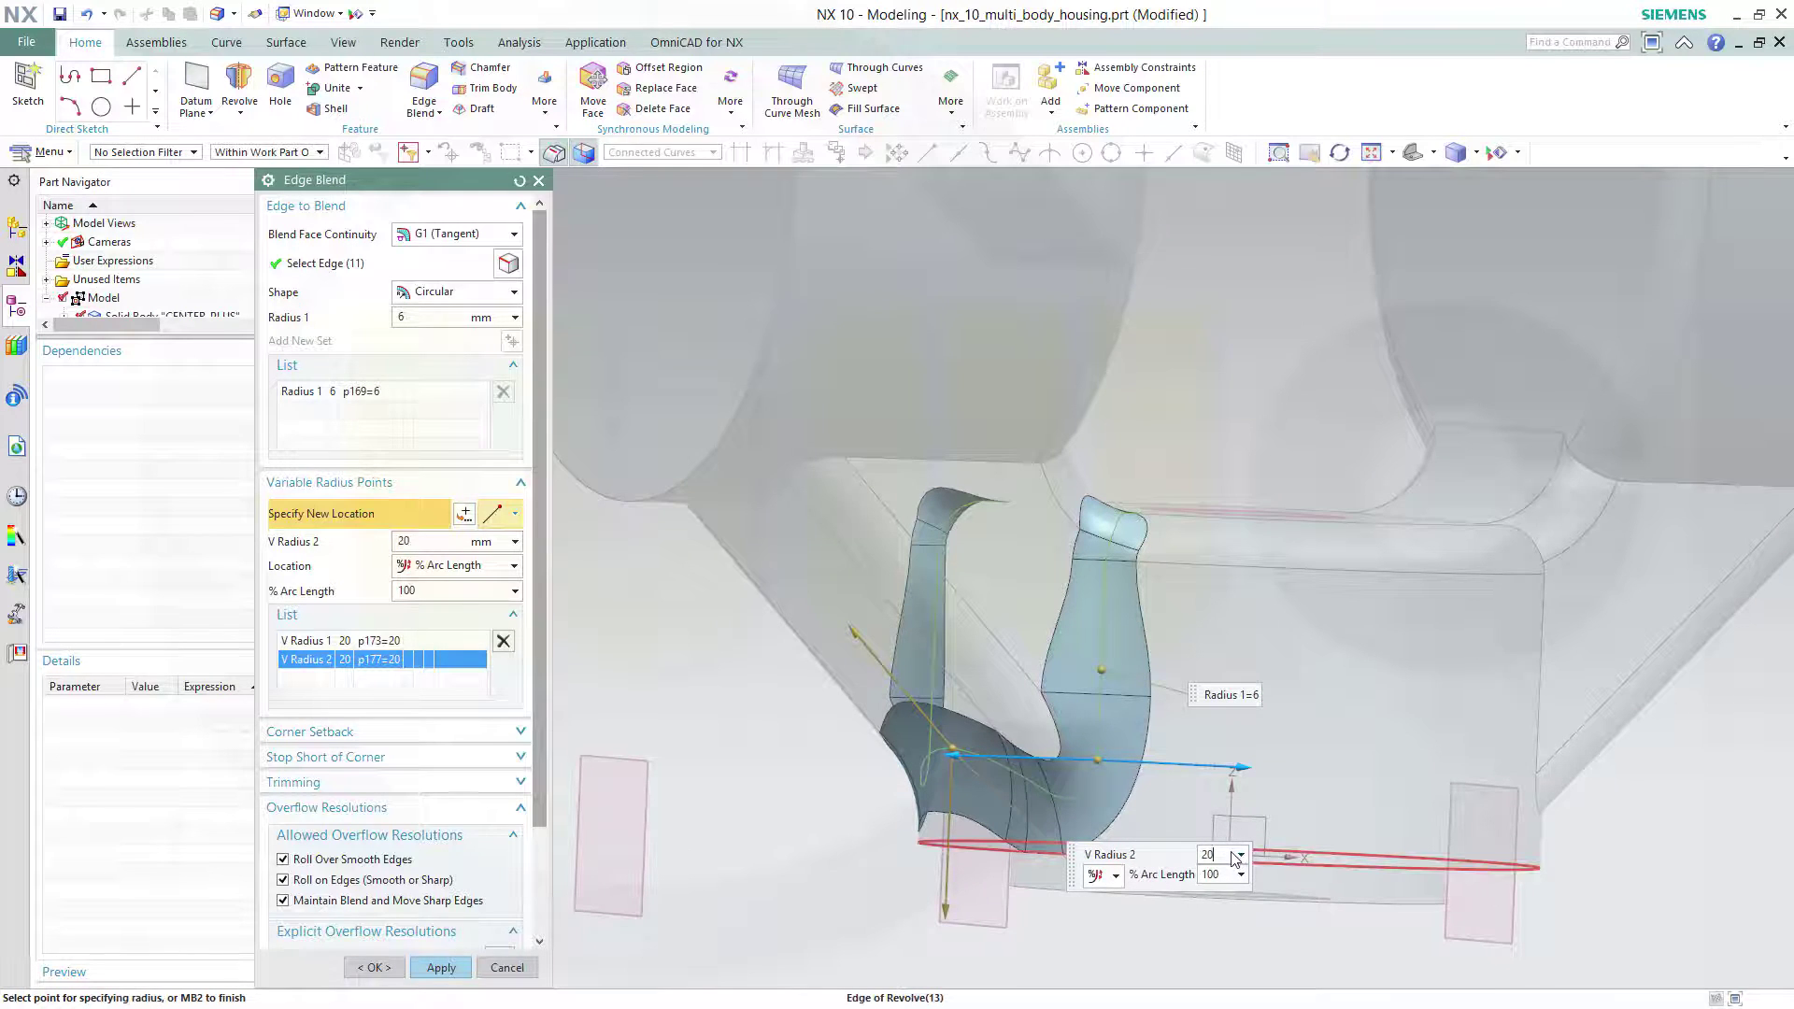
{"action": "type", "text": "6"}
{"action": "key", "text": "Return"}
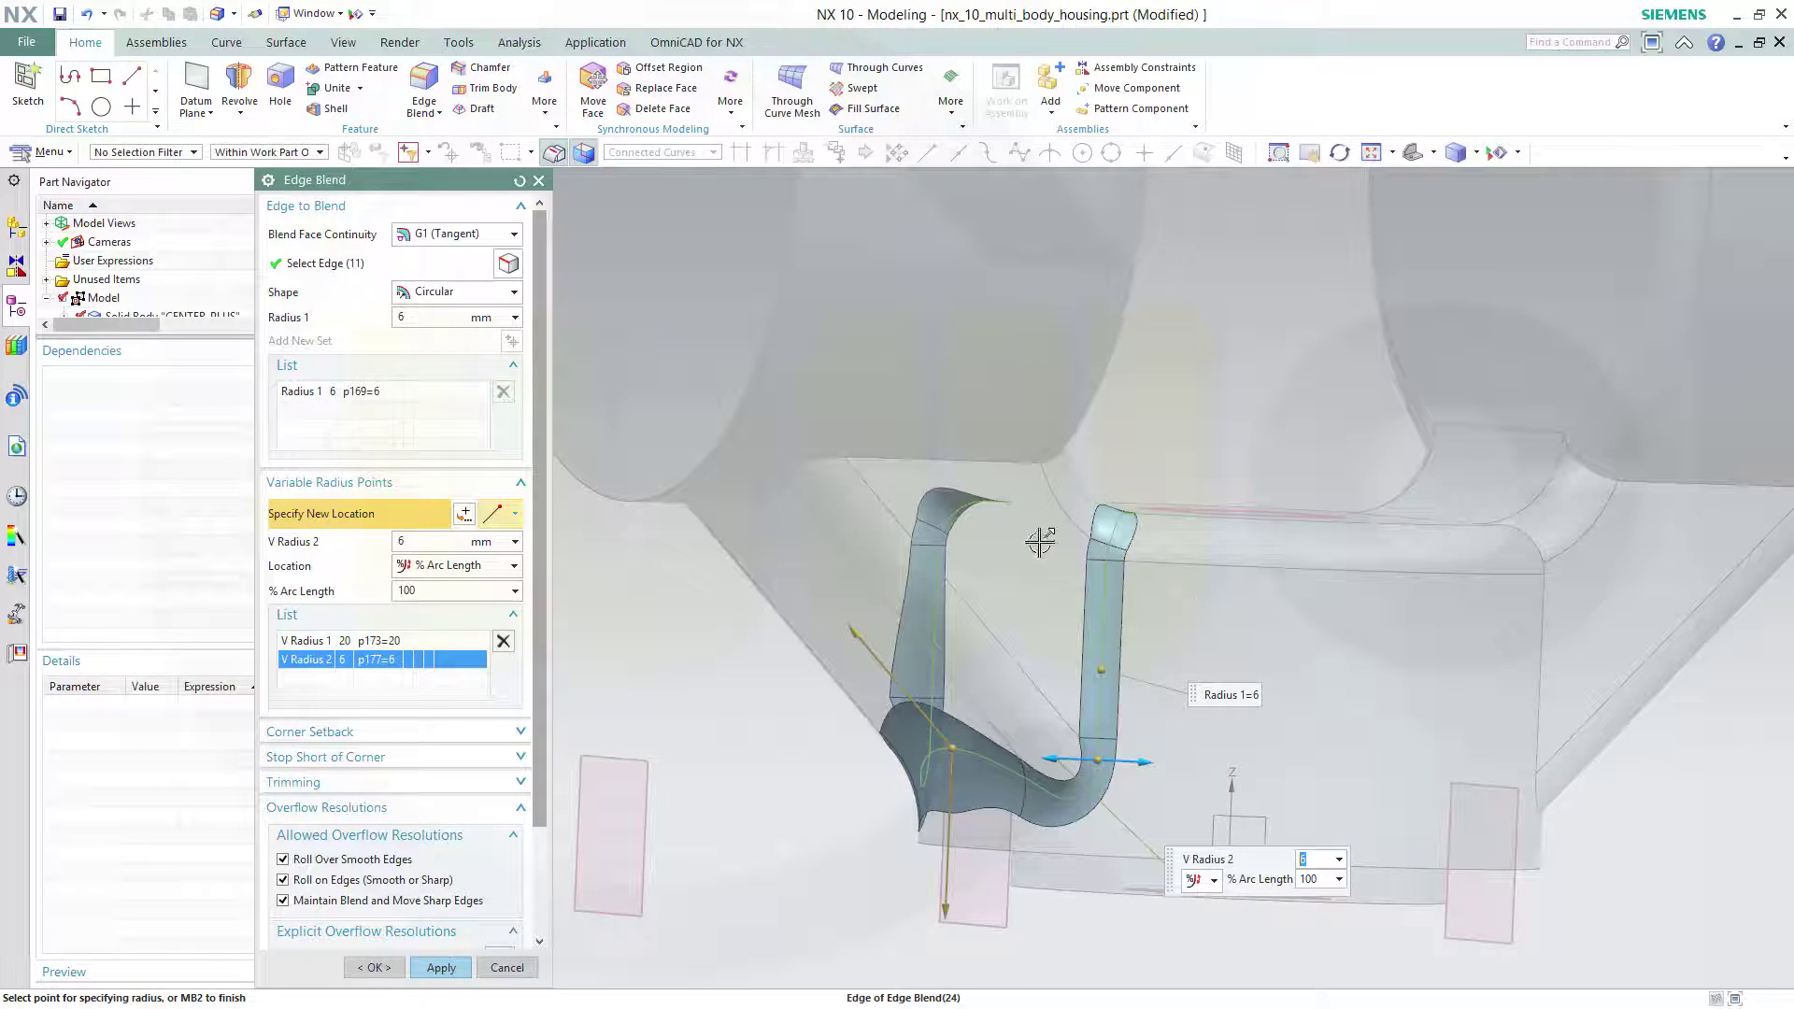
Step: Add a third variable radius point of 6 mm at the lower end of the stiffener's rear vertical edge
{"action": "middle_click_drag", "start_coordinate": [1010, 617], "coordinate": [1004, 627]}
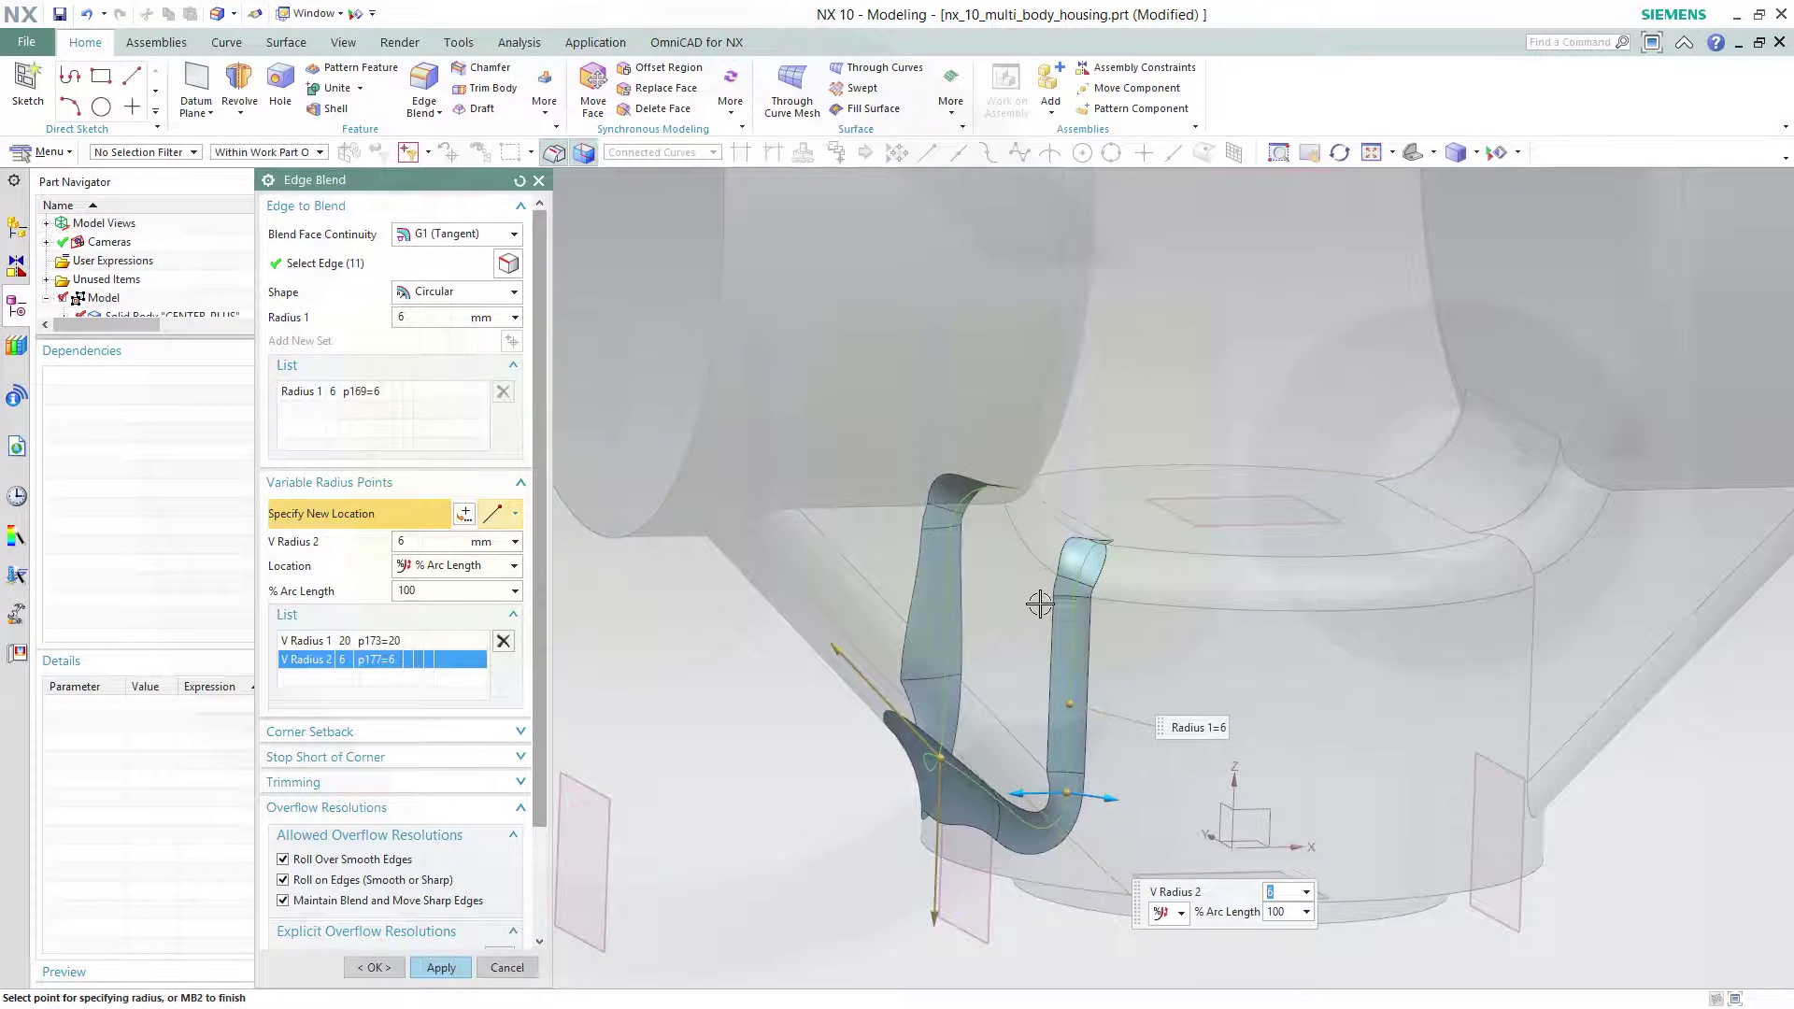
{"action": "middle_click_drag", "start_coordinate": [809, 654], "coordinate": [598, 542]}
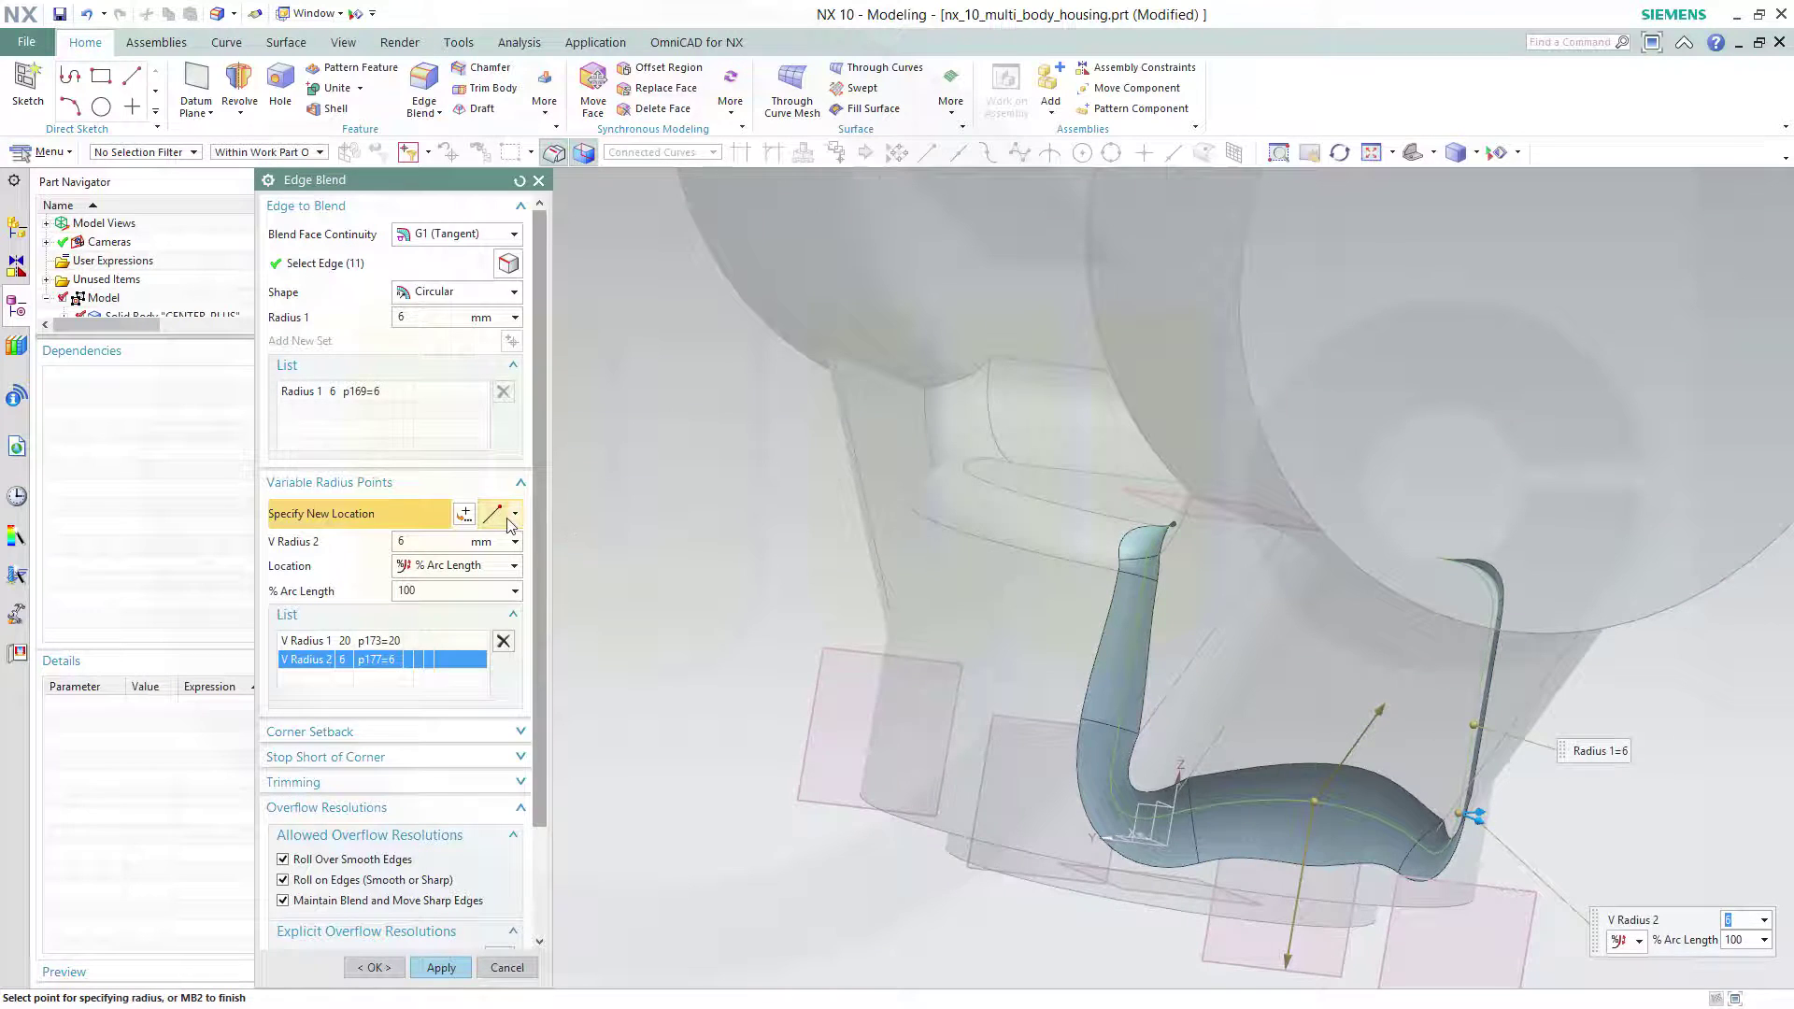
{"action": "left_click", "coordinate": [1161, 712]}
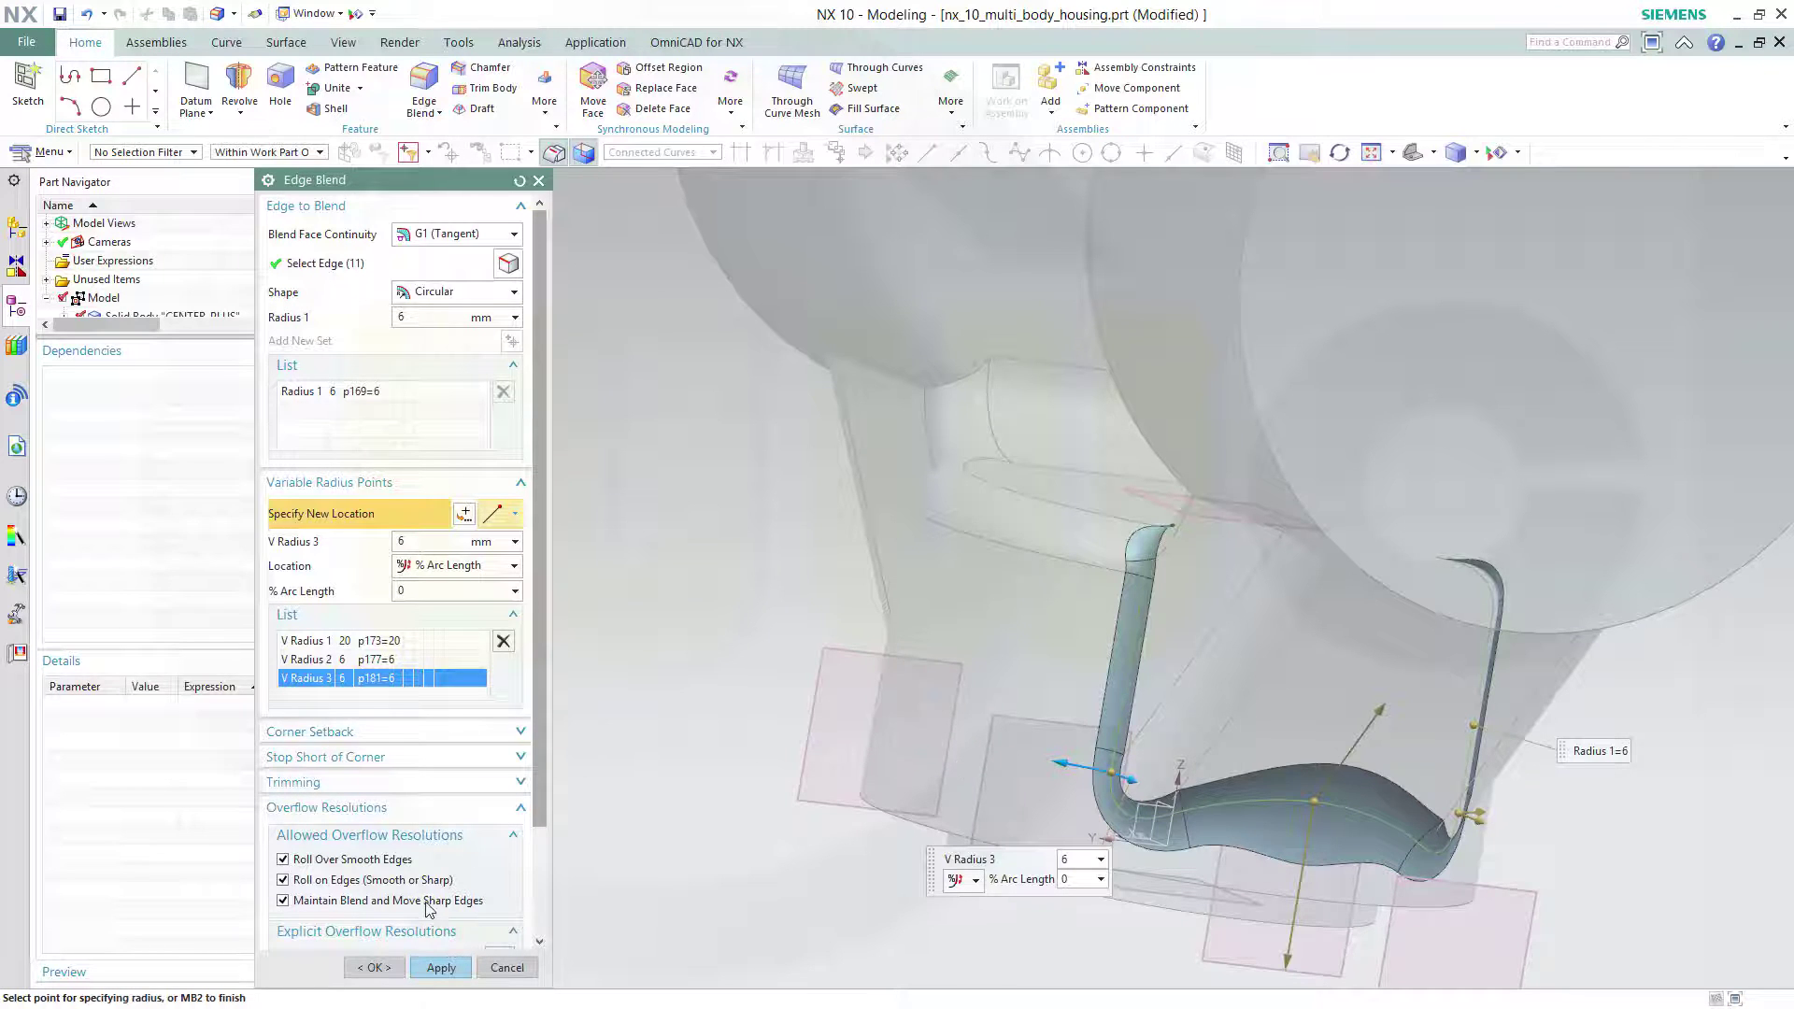
Step: Complete the current variable radius blend and start a 6 mm edge blend on the chain where the same stiffener meets its side cylinder
{"action": "left_click", "coordinate": [375, 968]}
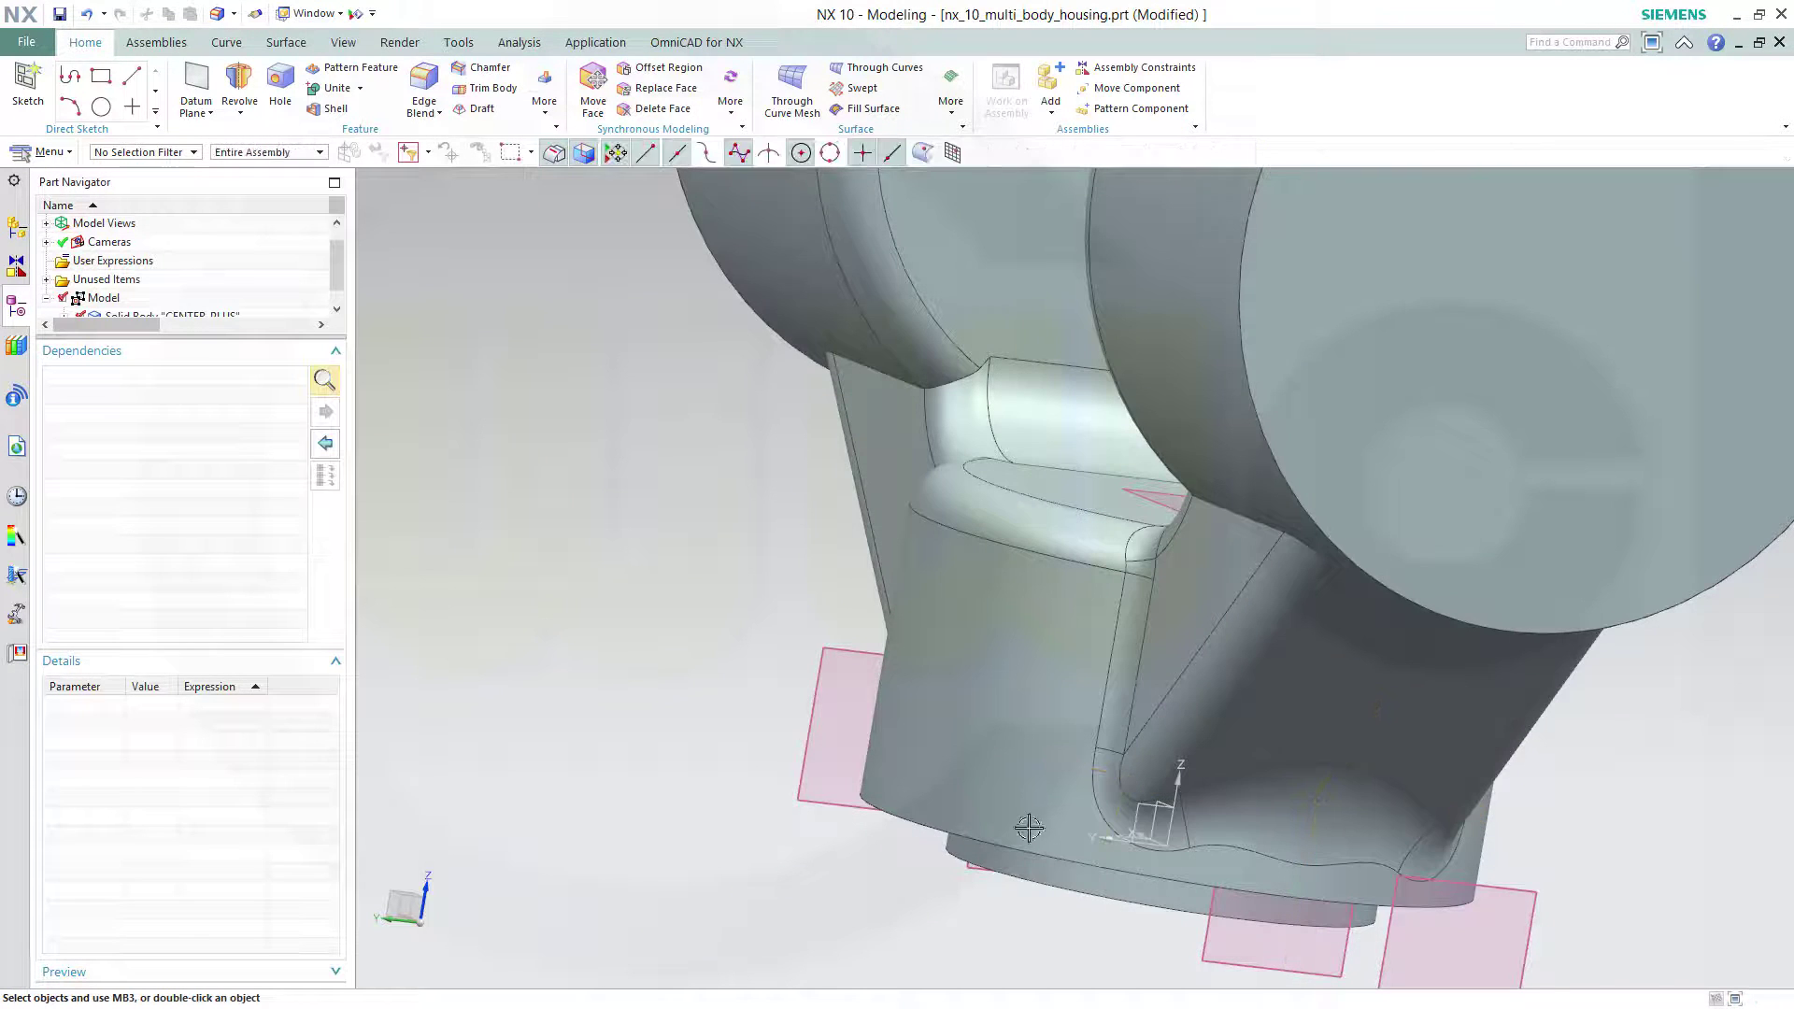
{"action": "middle_click_drag", "start_coordinate": [1226, 806], "coordinate": [1149, 645]}
{"action": "scroll", "coordinate": [1200, 416], "scroll_direction": "down", "scroll_amount": 2}
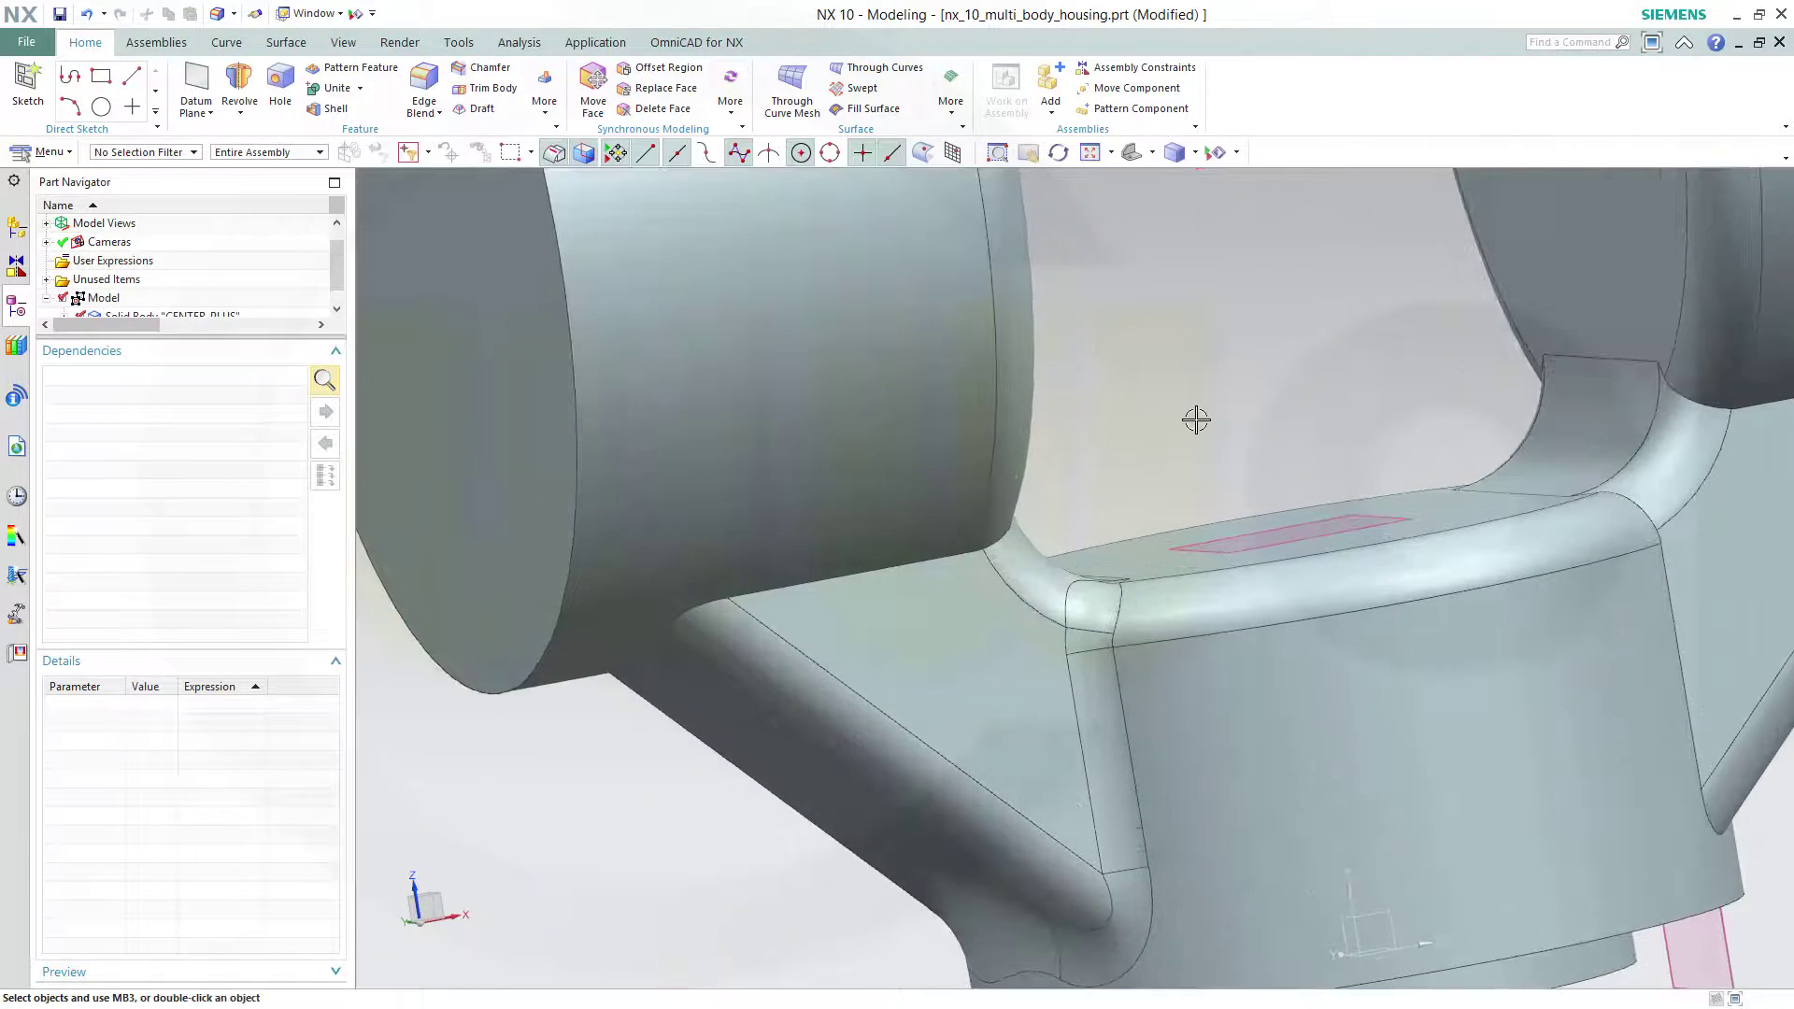
{"action": "left_click", "coordinate": [425, 89]}
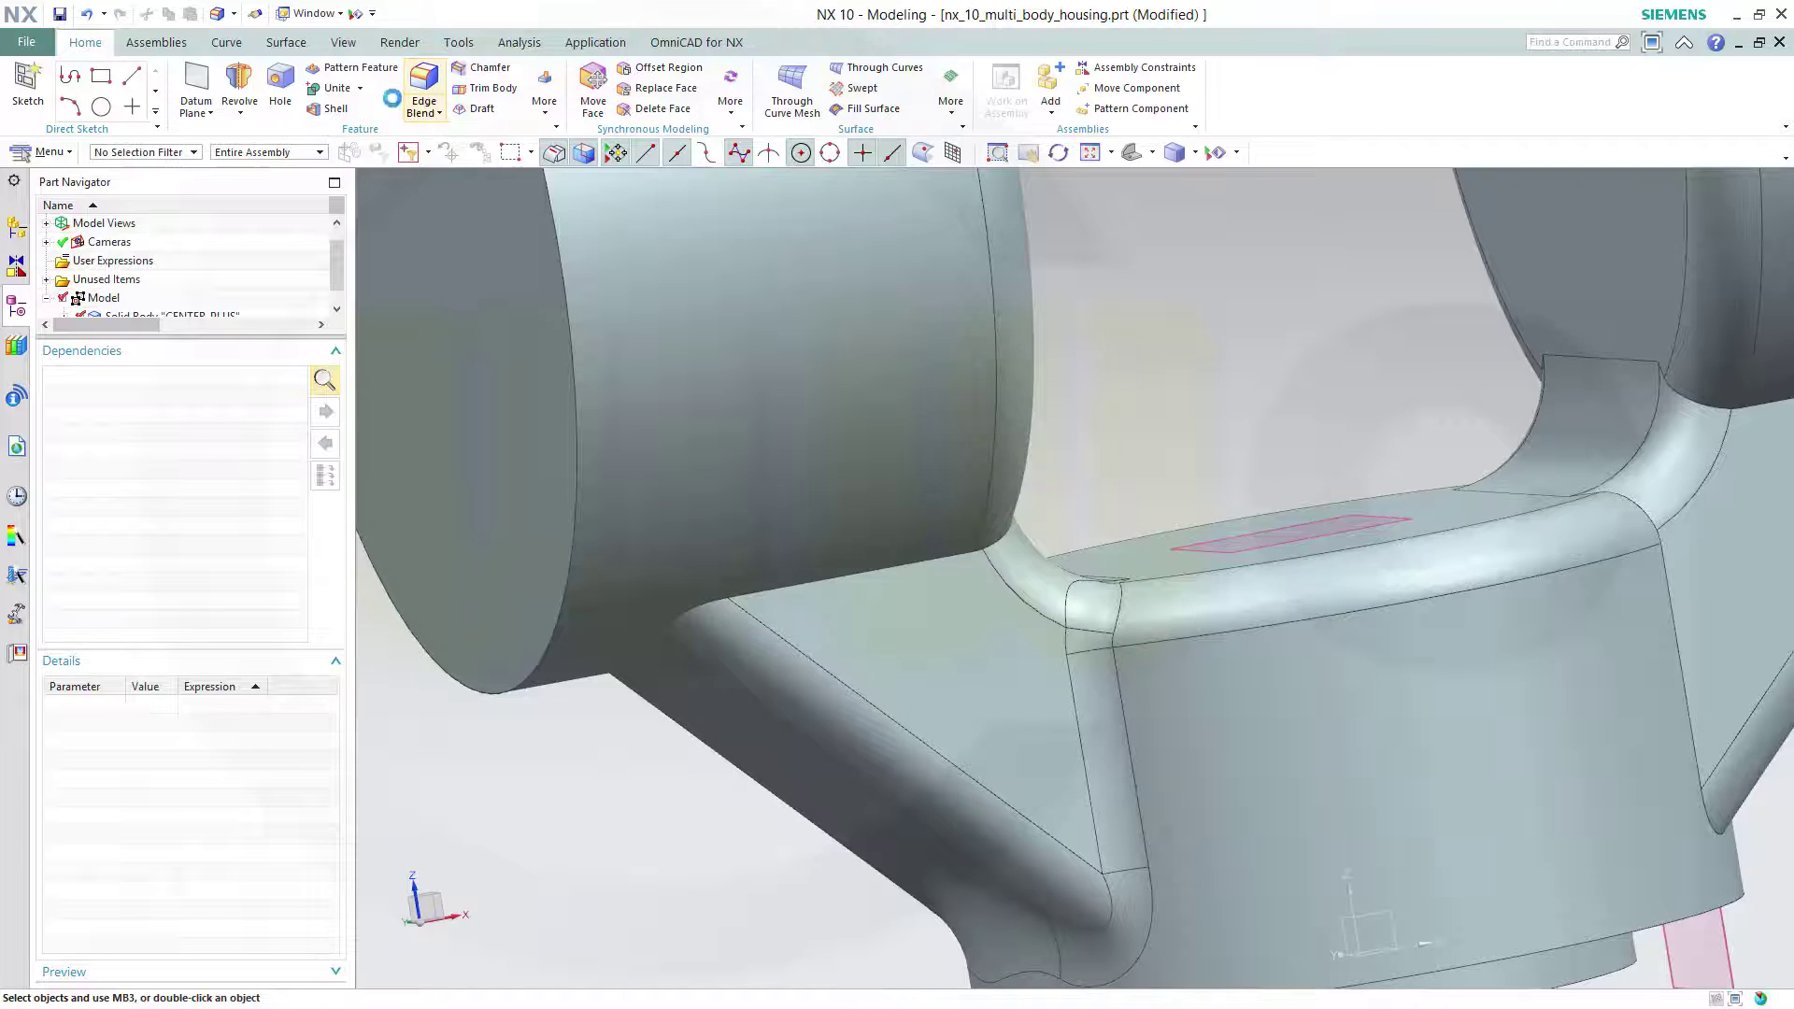
{"action": "left_click", "coordinate": [846, 585]}
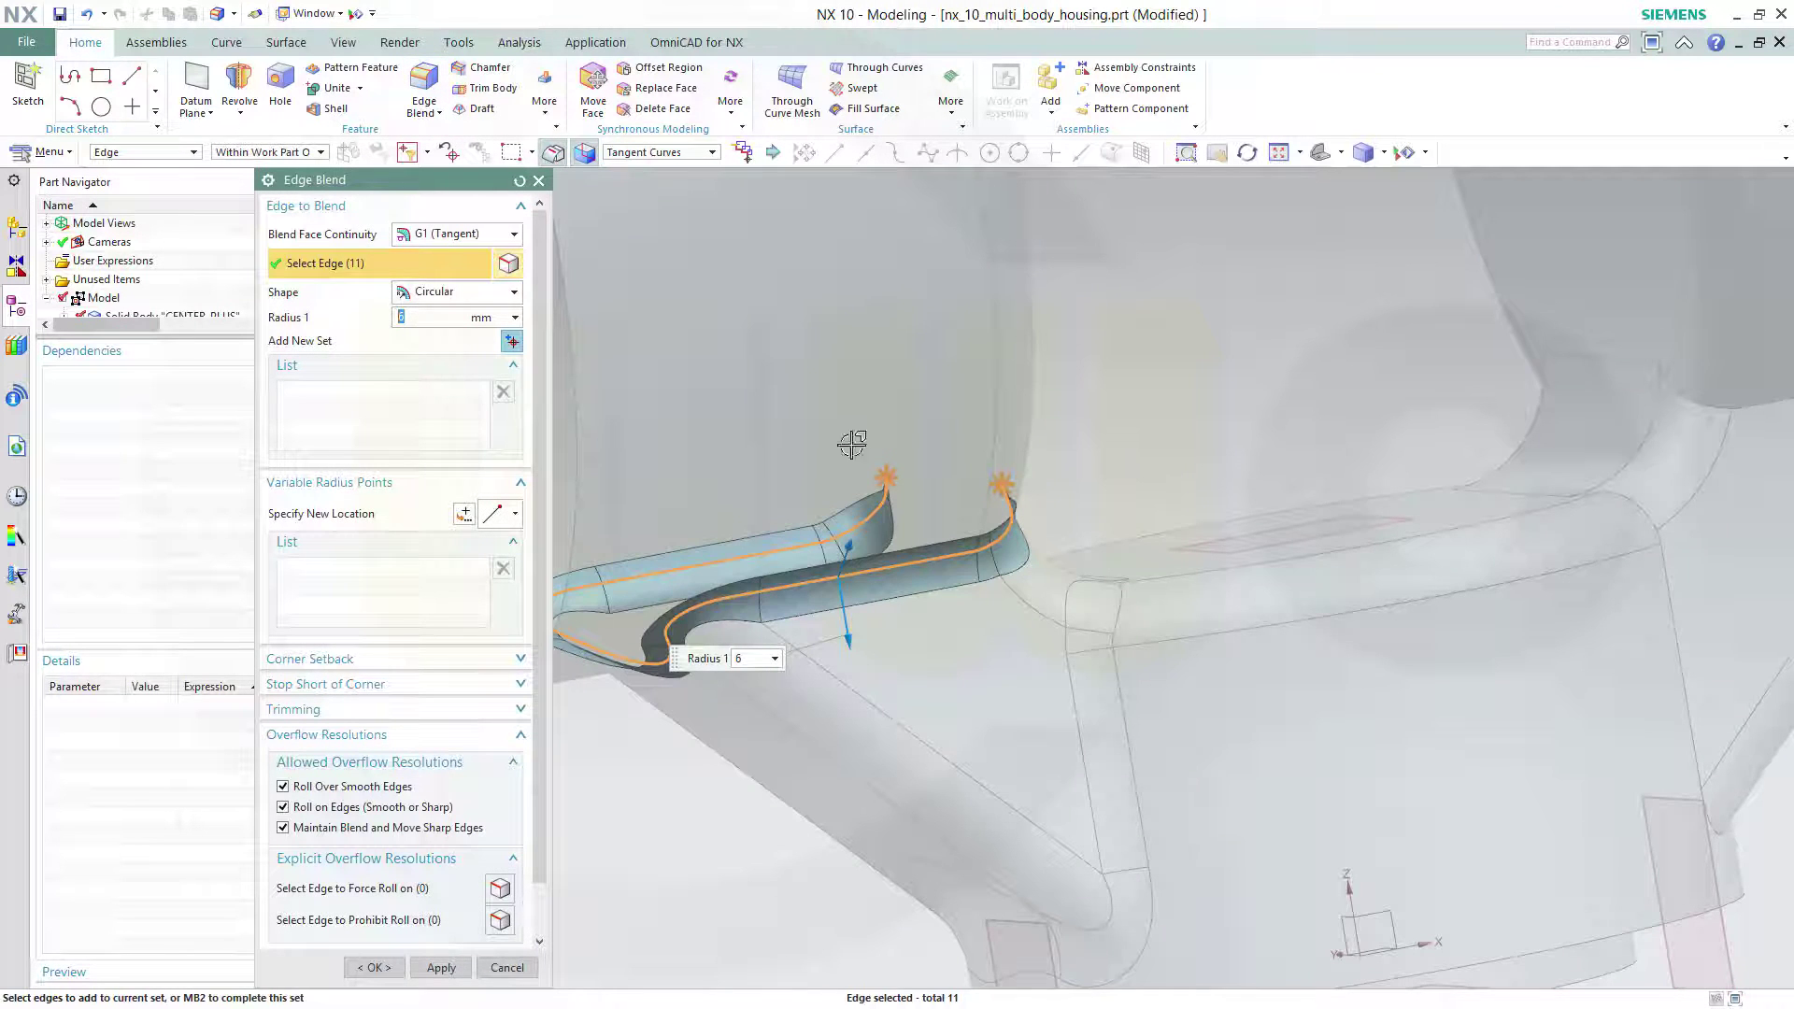
Step: Add two 6 mm variable radius points at the upper ends of the stiffener's sloped edges, one on each side, using the end point option
{"action": "left_click", "coordinate": [494, 517]}
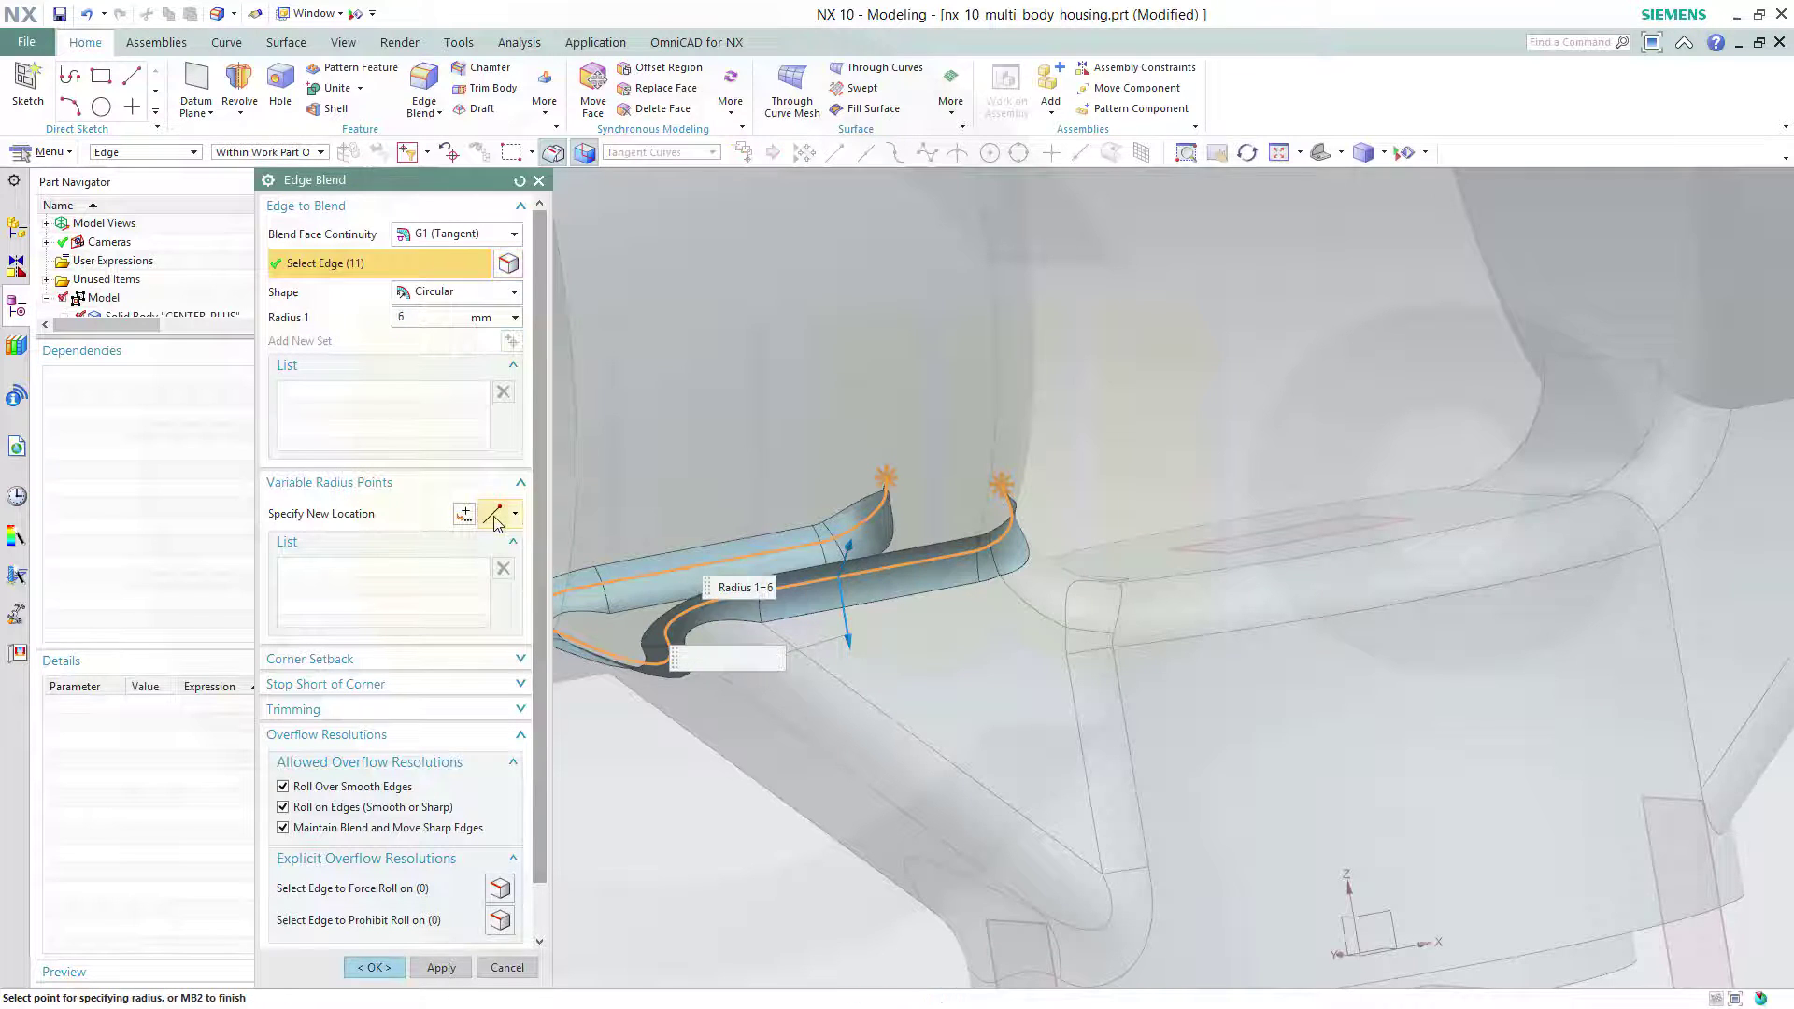
{"action": "left_click", "coordinate": [789, 643]}
{"action": "middle_click_drag", "start_coordinate": [681, 794], "coordinate": [934, 780]}
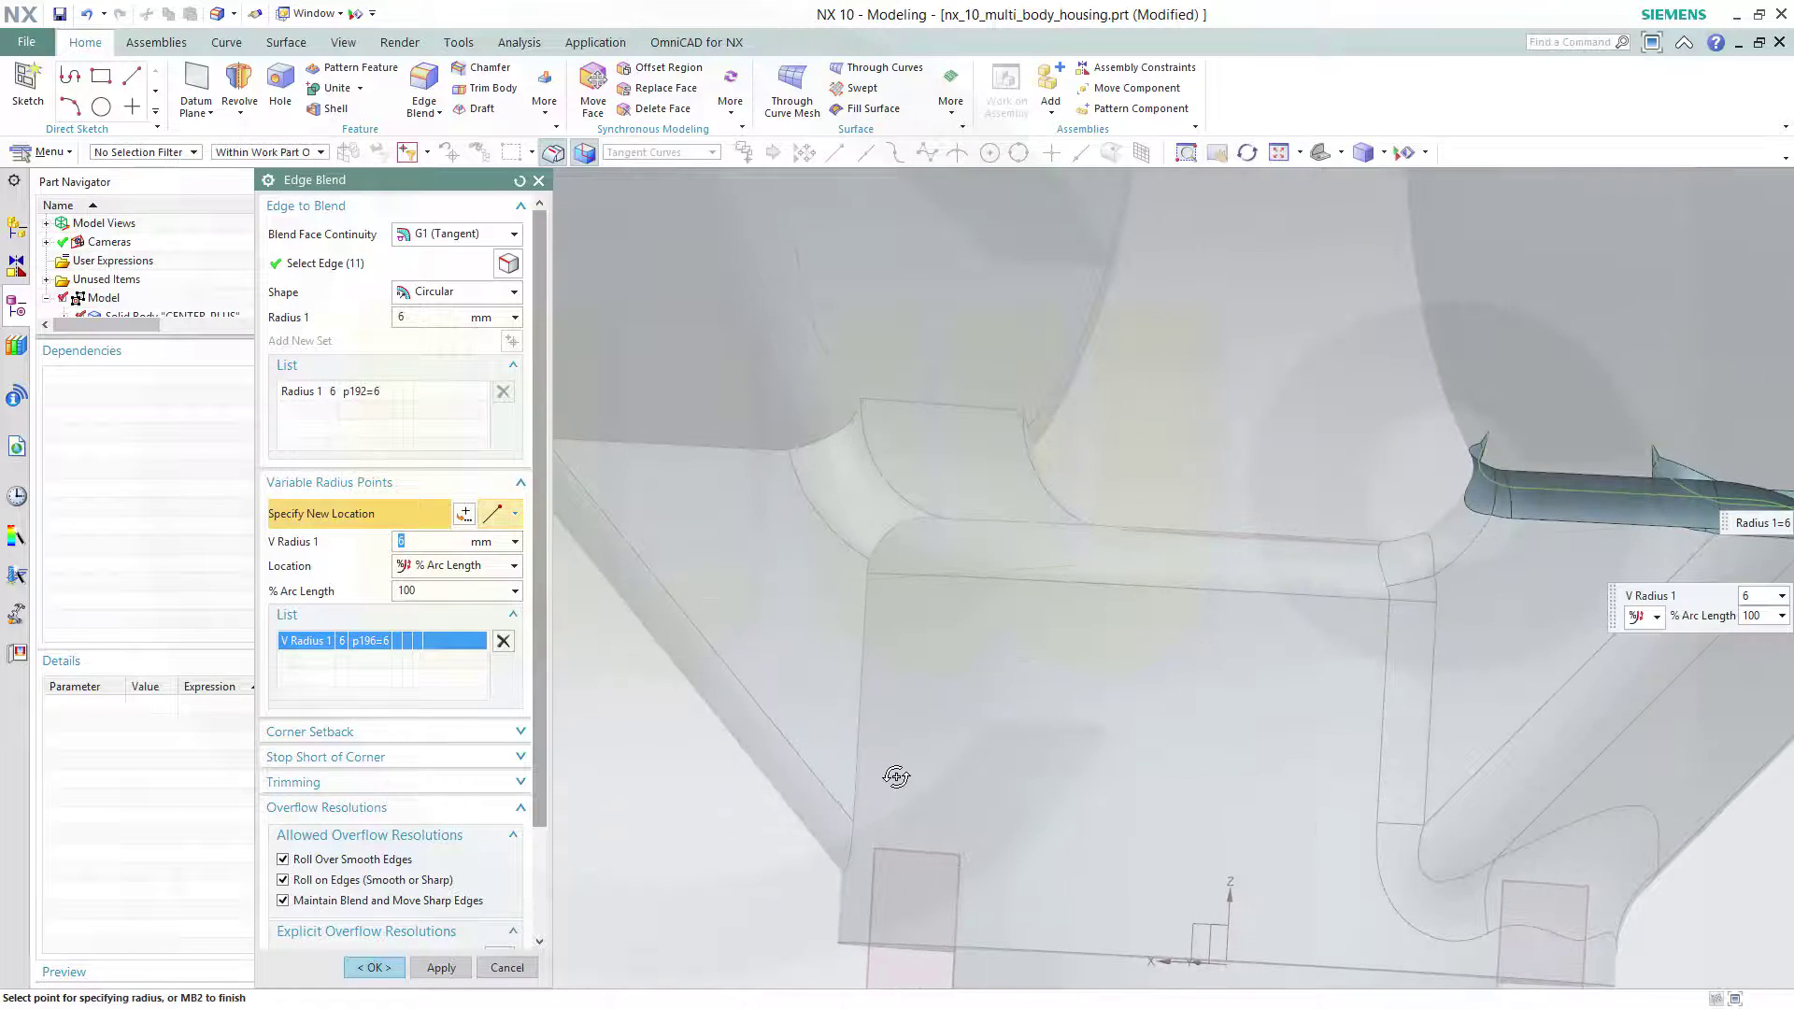
{"action": "left_click", "coordinate": [1572, 682]}
{"action": "middle_click_drag", "start_coordinate": [1293, 577], "coordinate": [757, 624]}
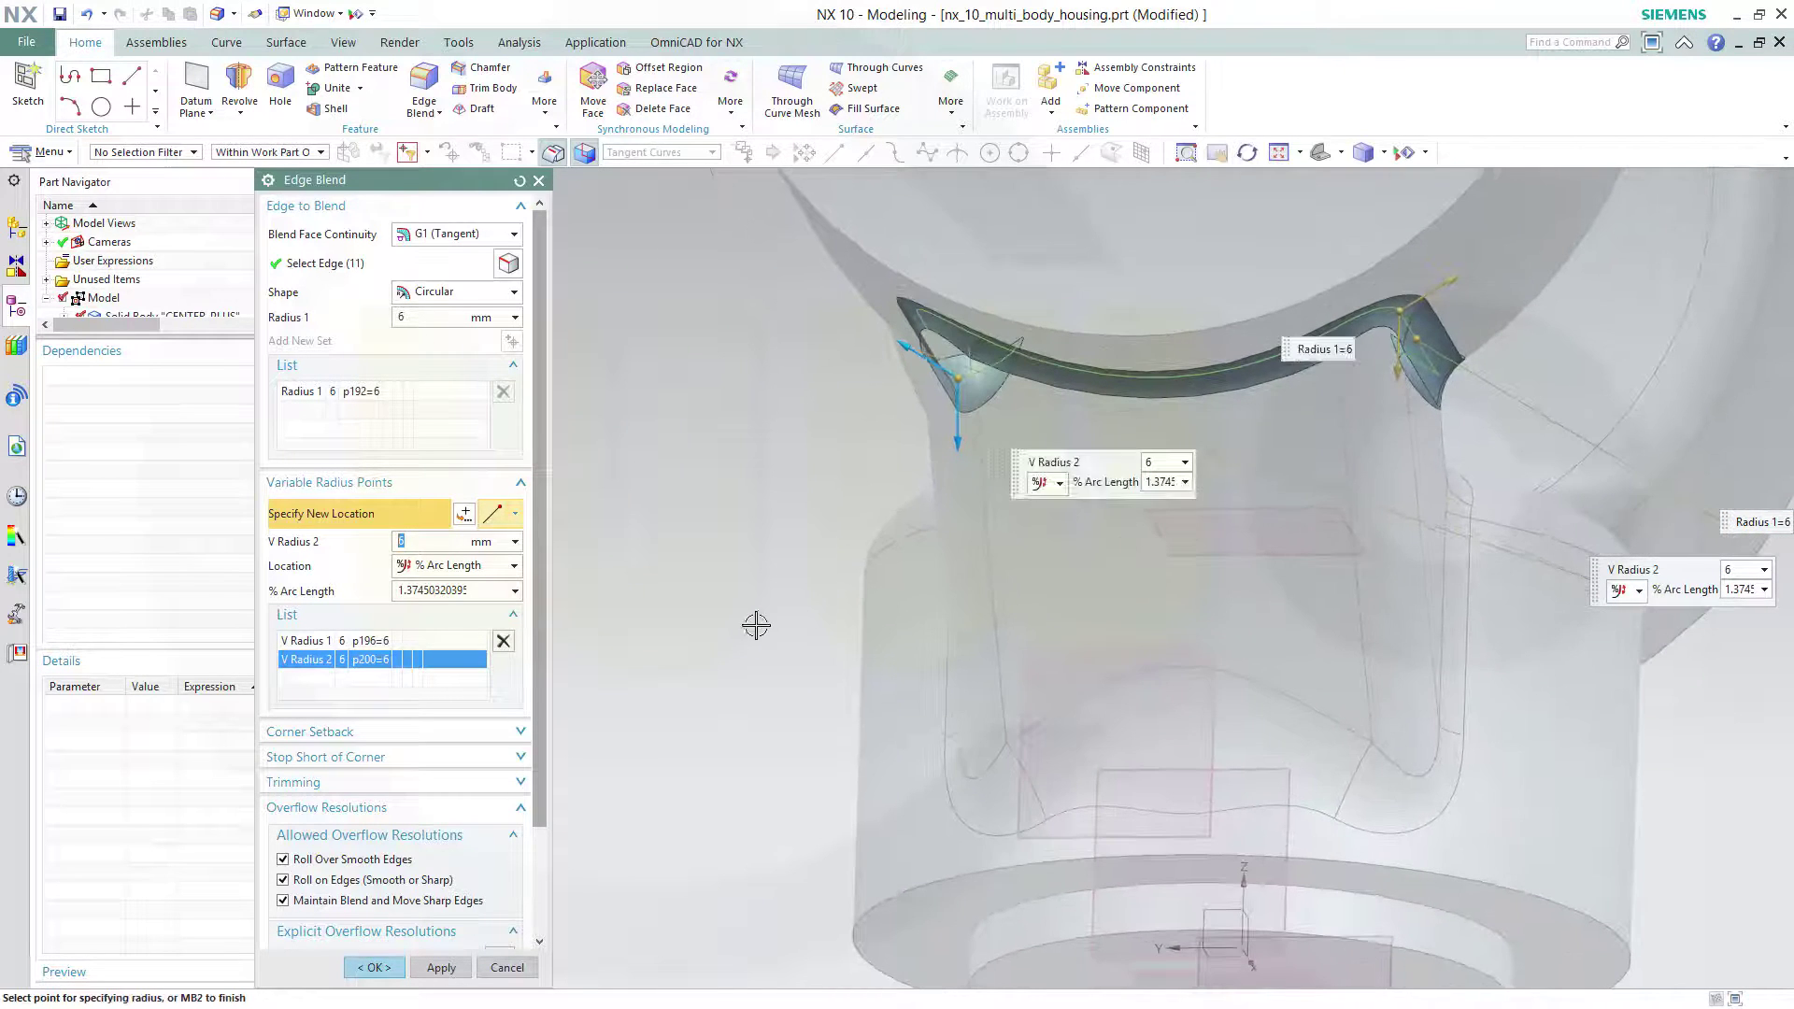
Step: Add a third variable radius point on the curved edge beneath the cylinder with the point-on-curve option, at 50 % arc length
{"action": "left_click", "coordinate": [517, 515]}
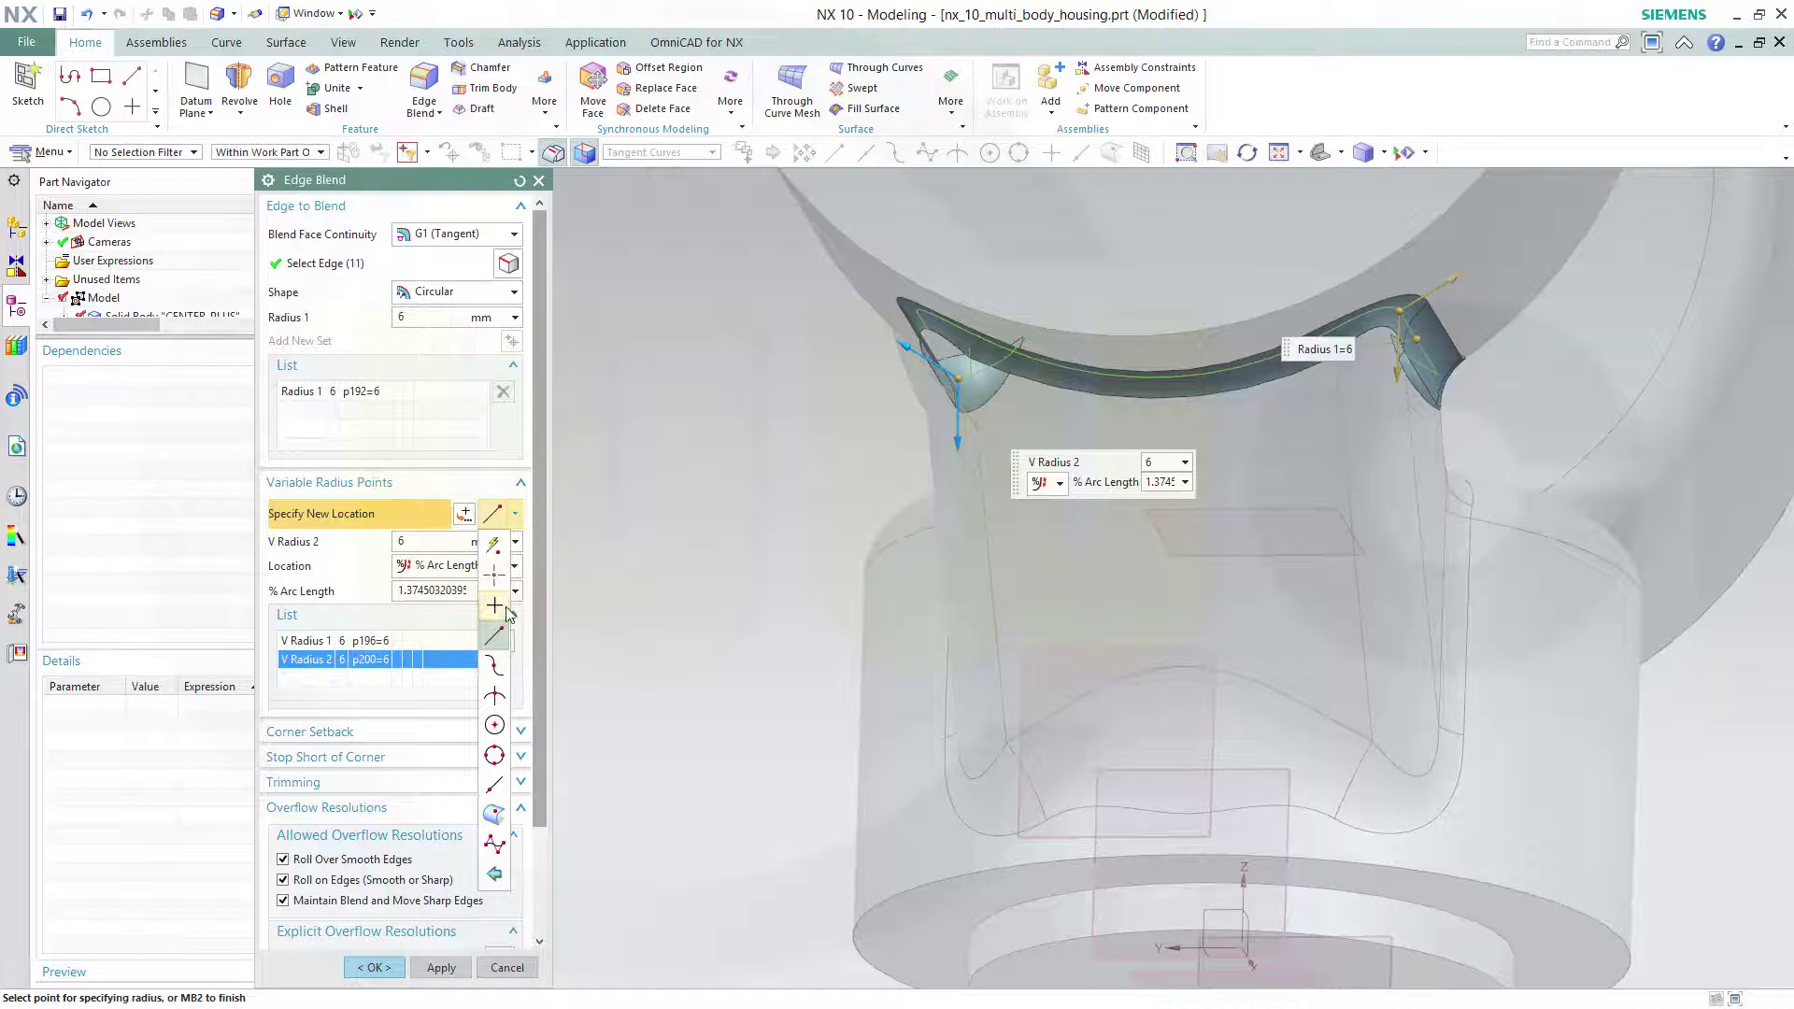
{"action": "left_click", "coordinate": [497, 787]}
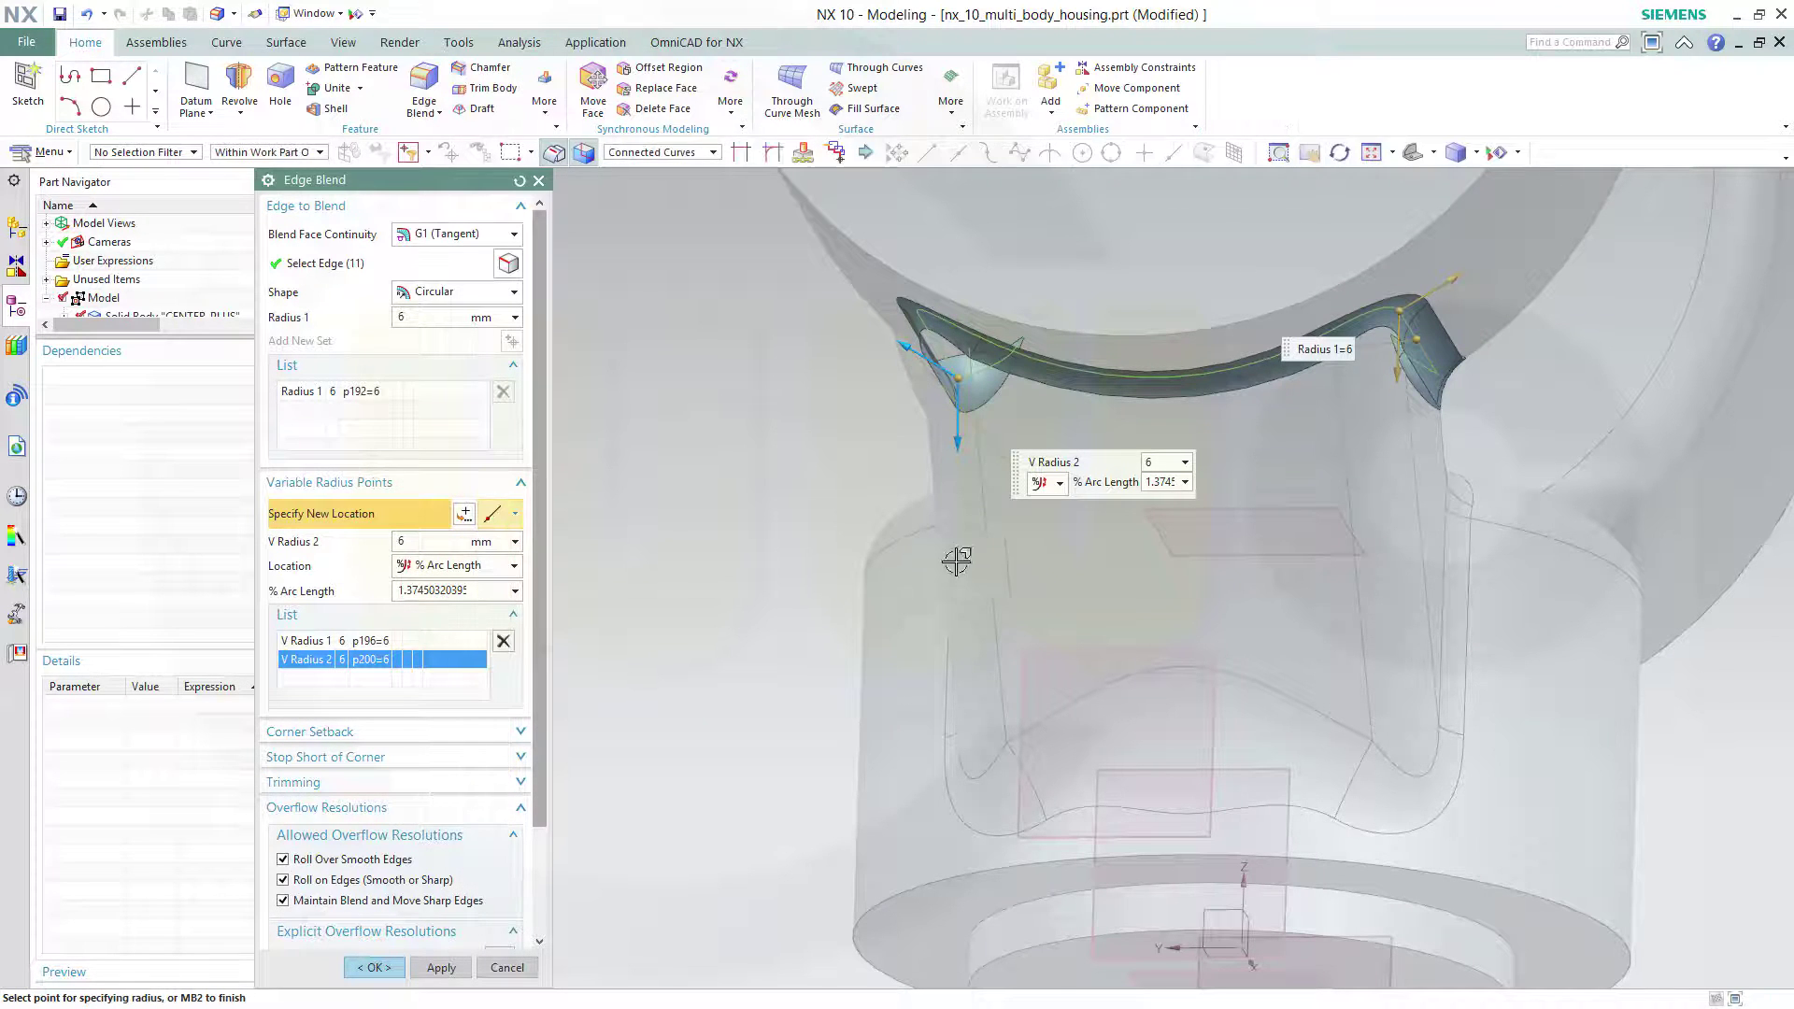
{"action": "left_click", "coordinate": [1149, 382]}
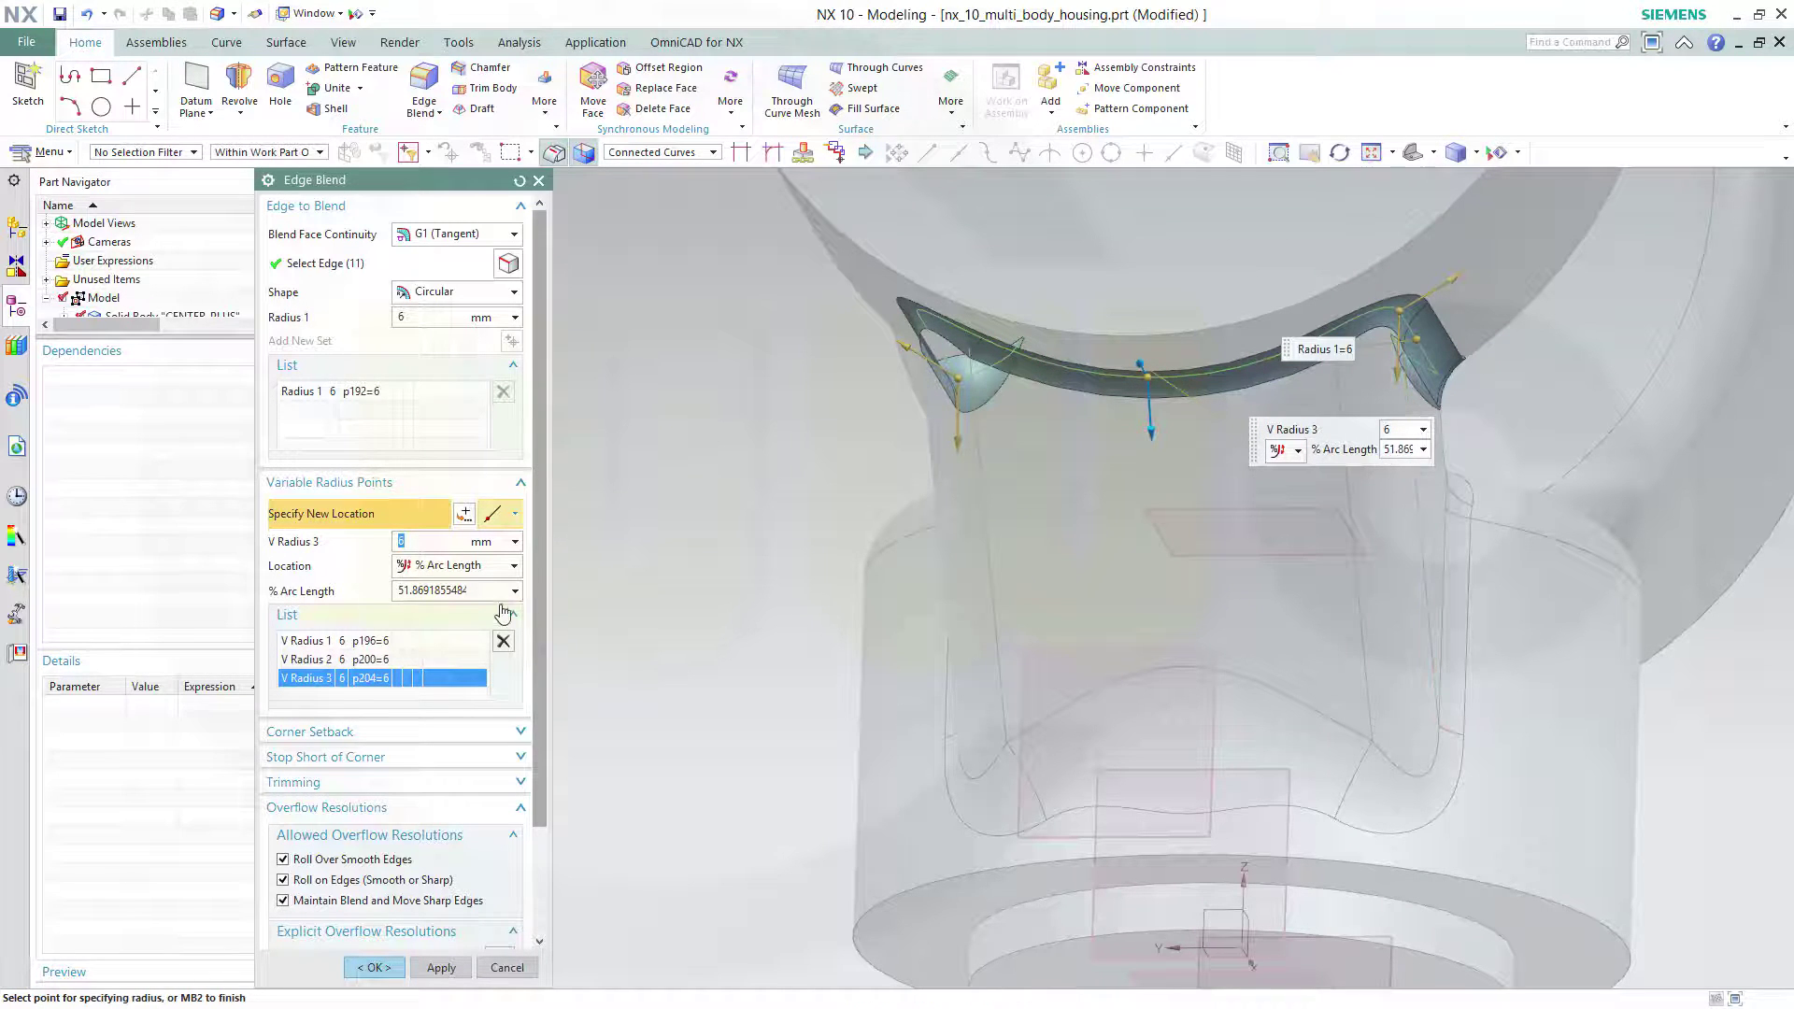
{"action": "double_click", "coordinate": [399, 590]}
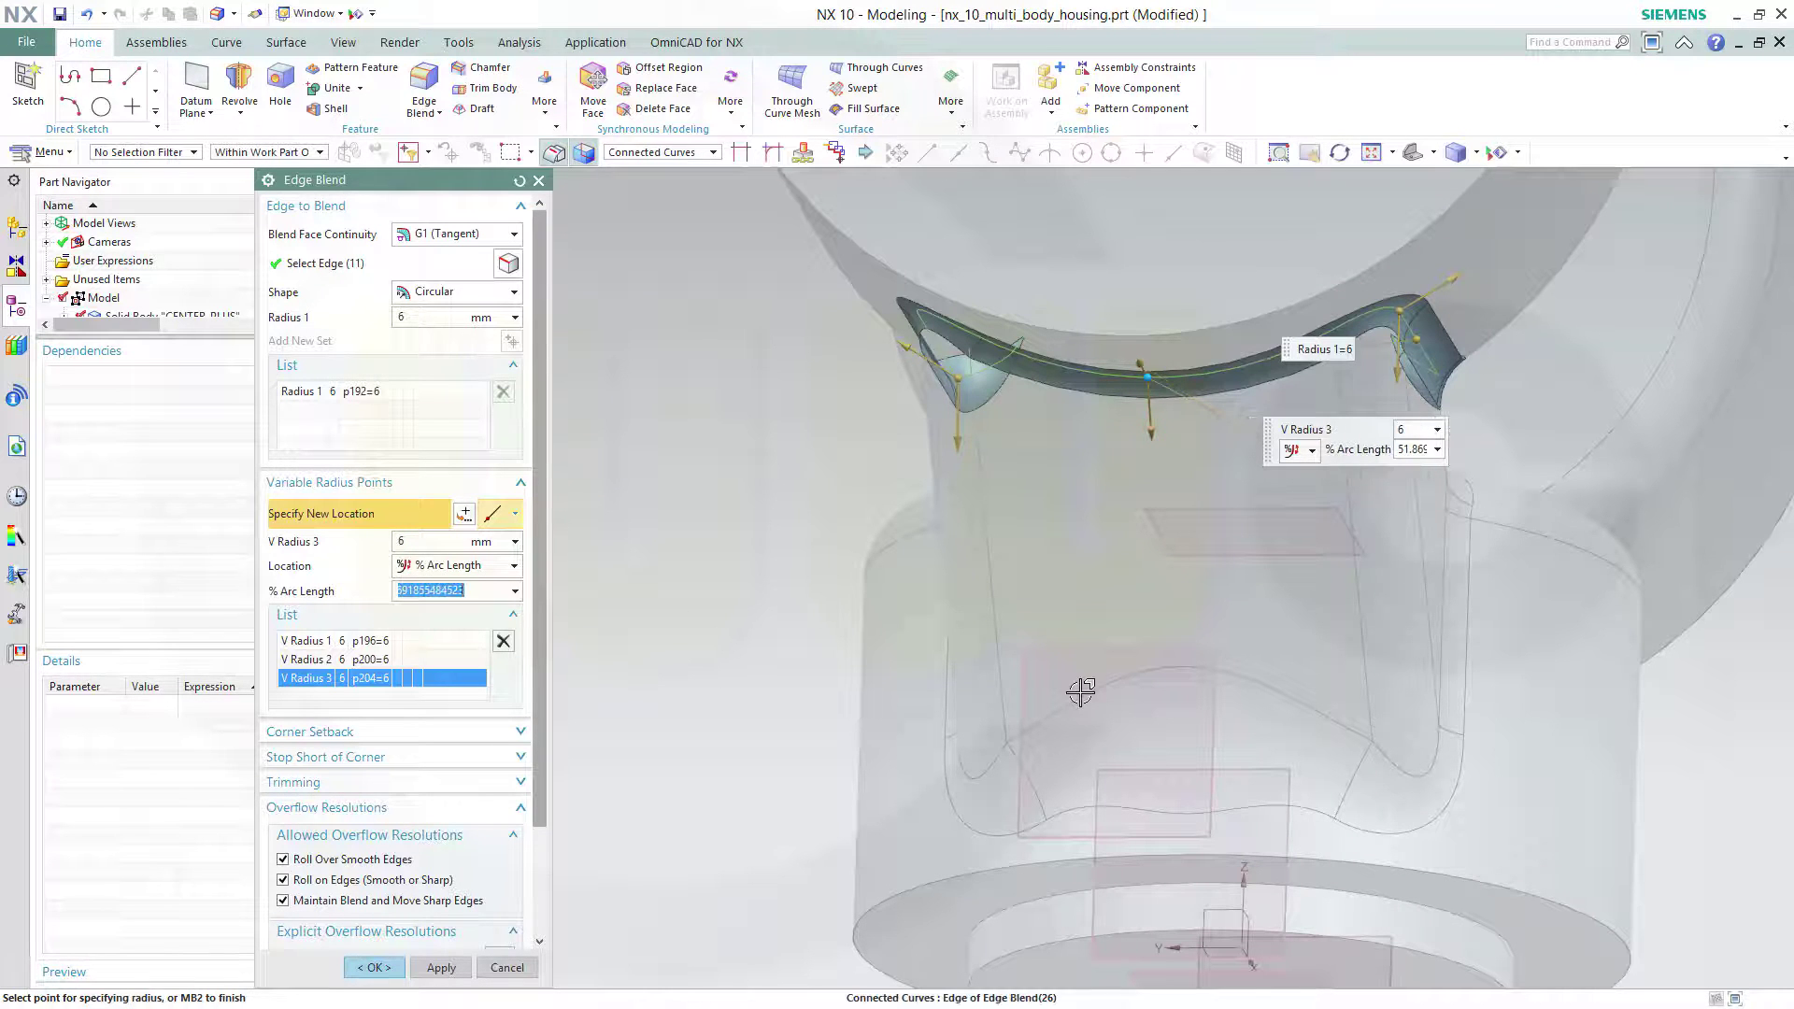
{"action": "type", "text": "50"}
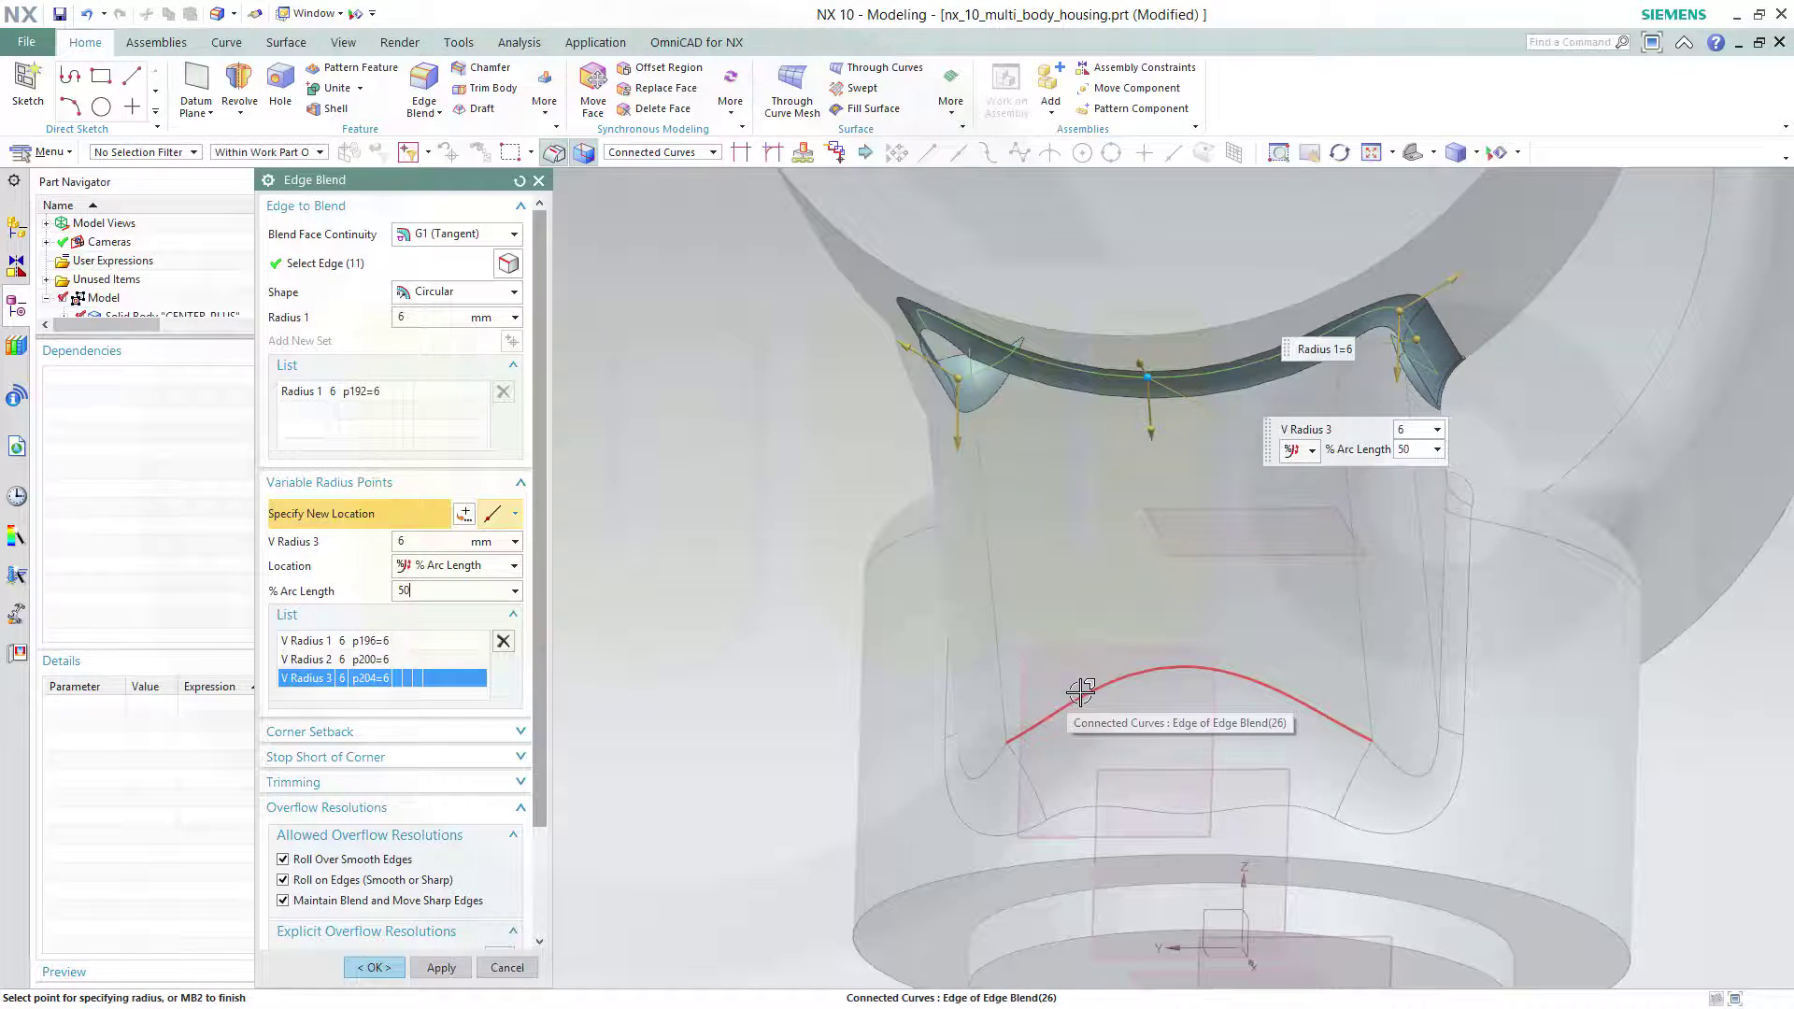
{"action": "key", "text": "Return"}
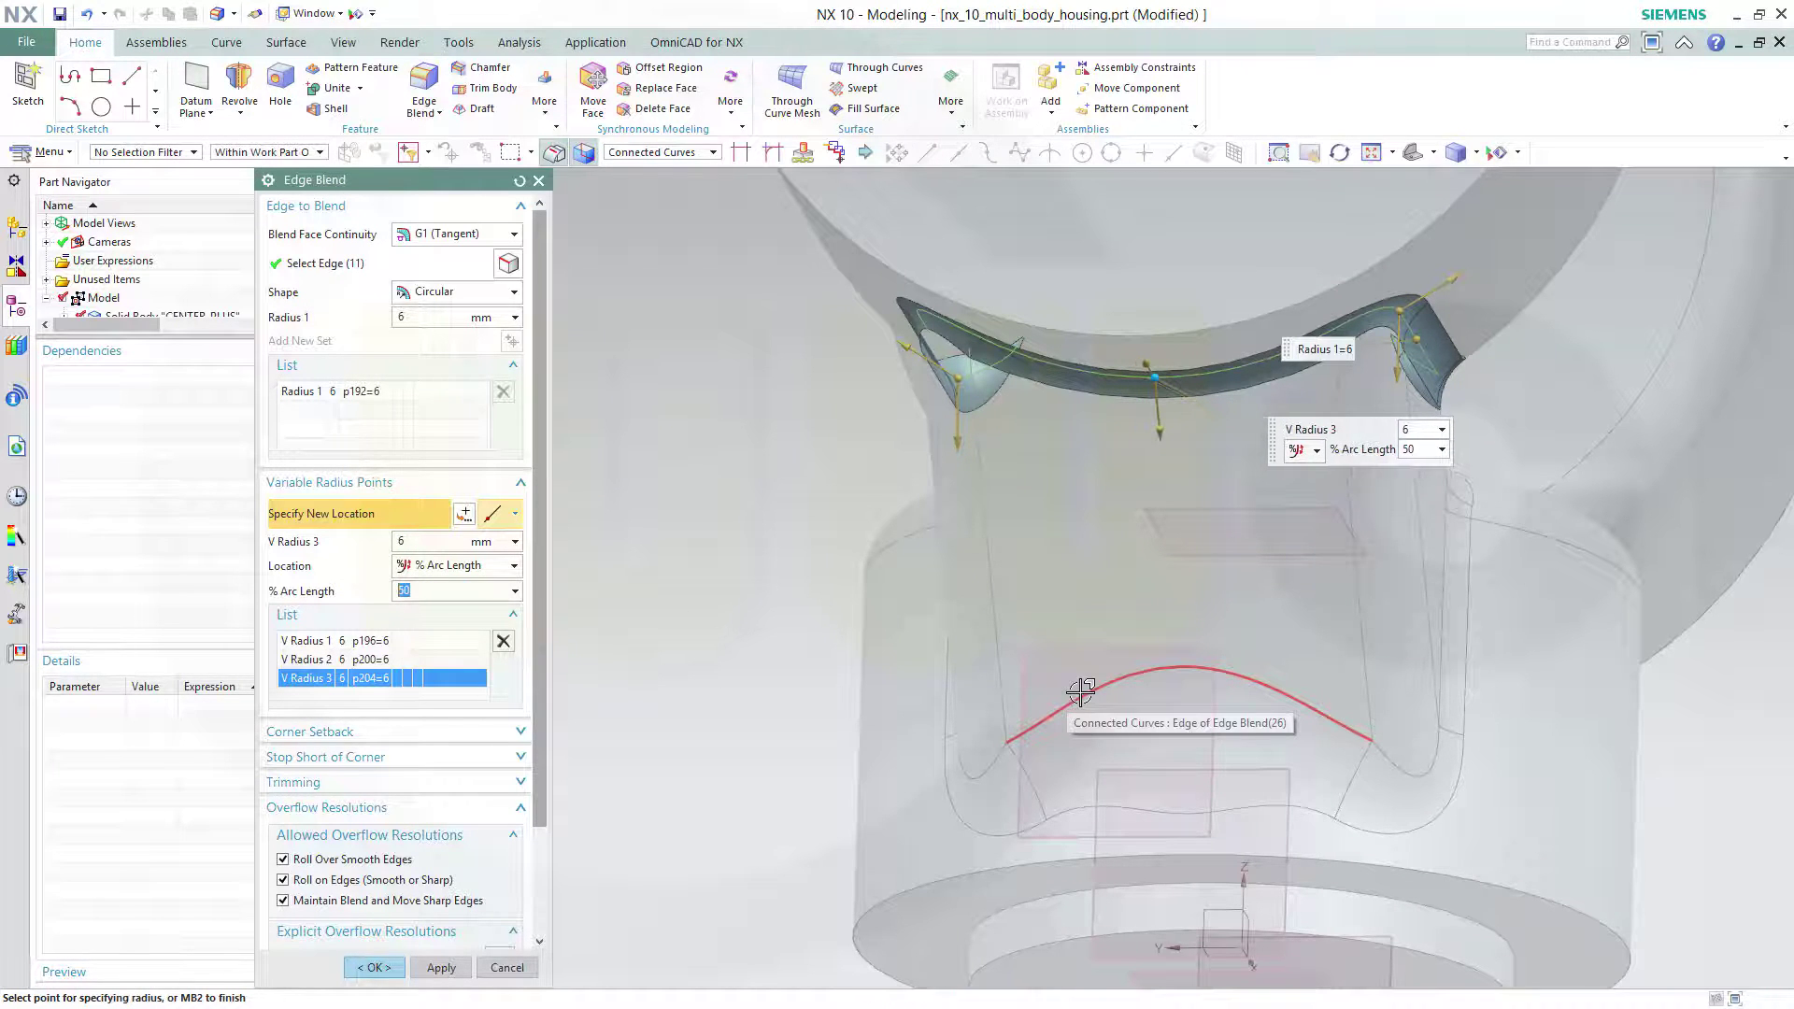
Step: Set the third point's radius to 20 mm and complete the stiffener-to-cylinder blend
{"action": "left_click", "coordinate": [433, 539]}
{"action": "key", "text": "Return"}
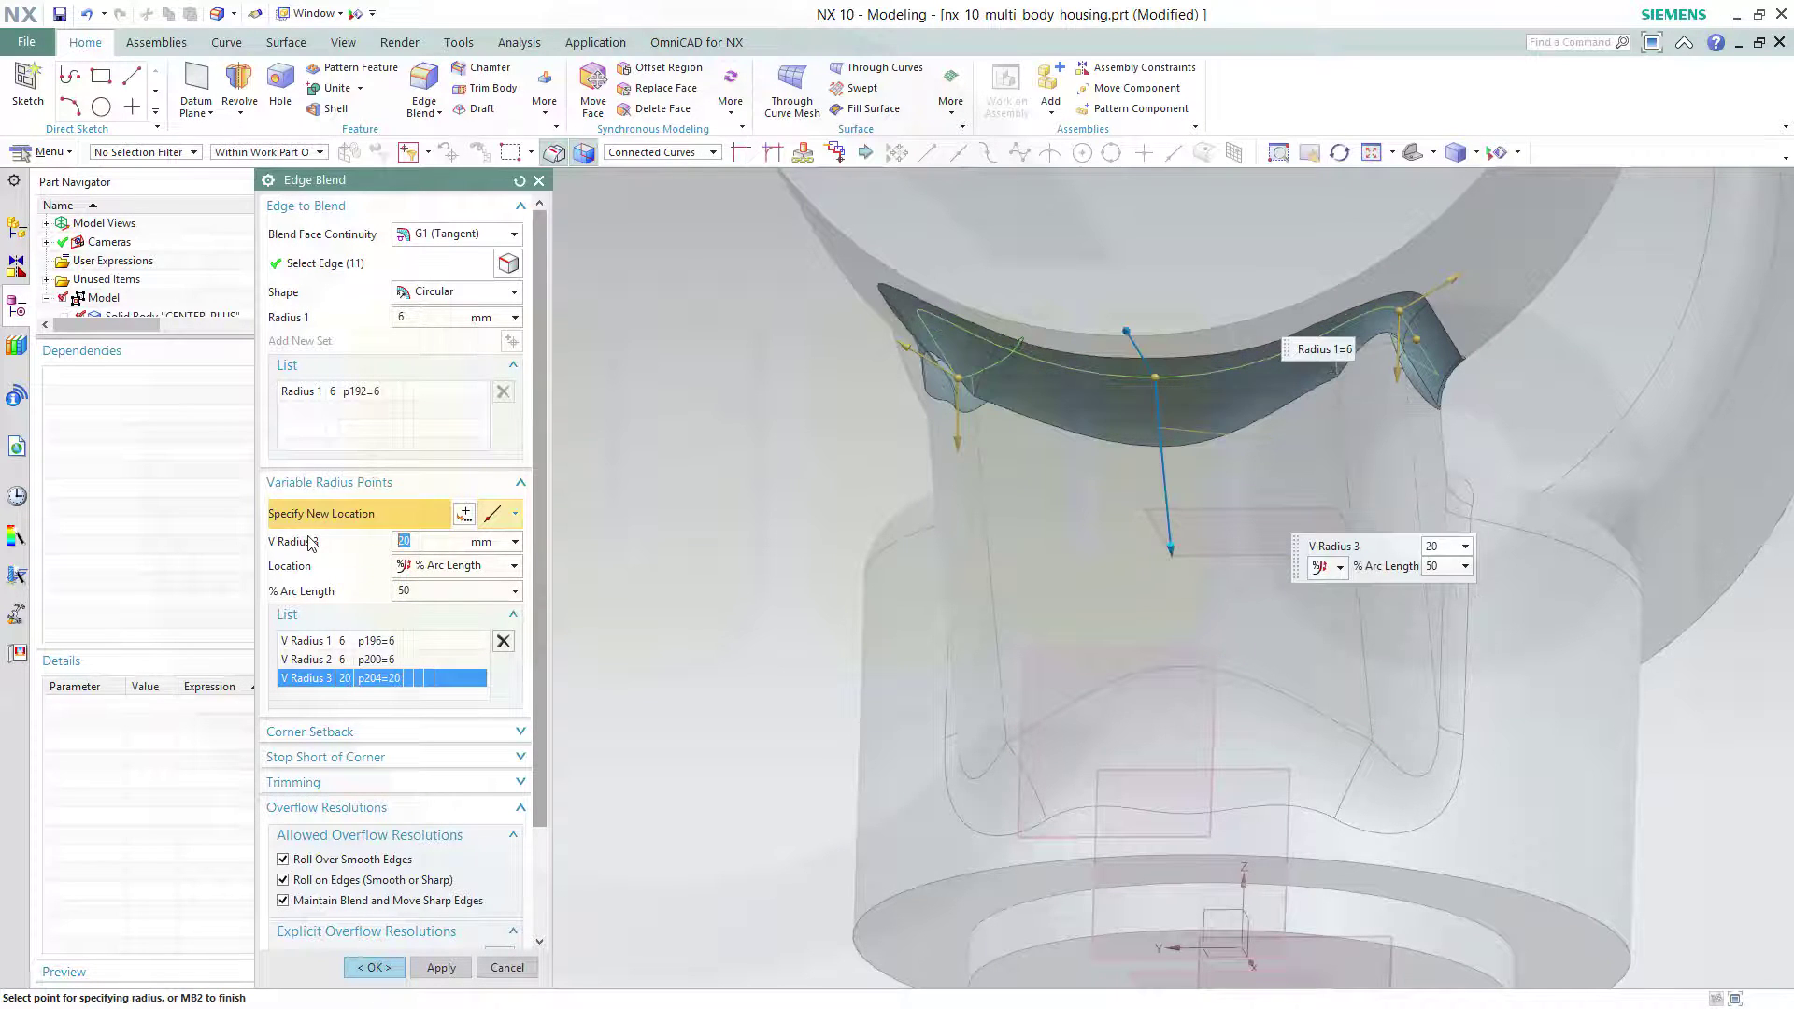
{"action": "left_click", "coordinate": [372, 966]}
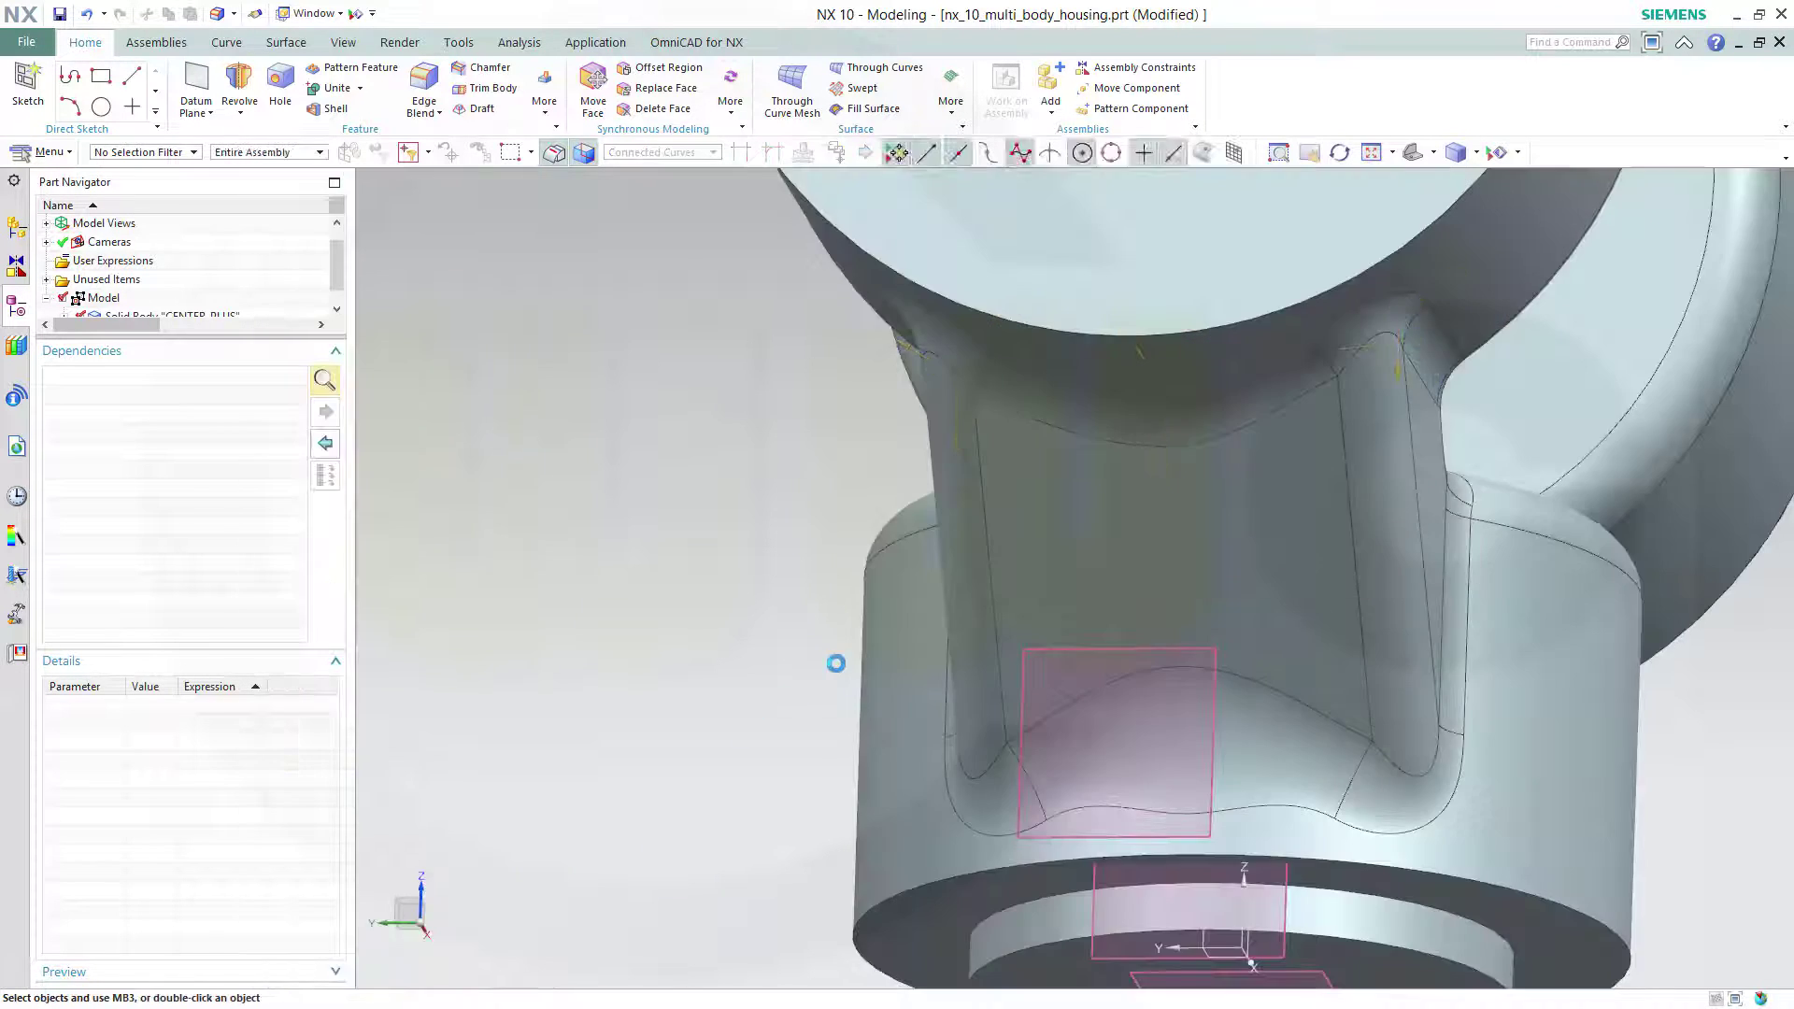
Step: Start a 6 mm edge blend on the tangent edge chain joining the opposite stiffener to the center body
{"action": "middle_click_drag", "start_coordinate": [837, 661], "coordinate": [1477, 541]}
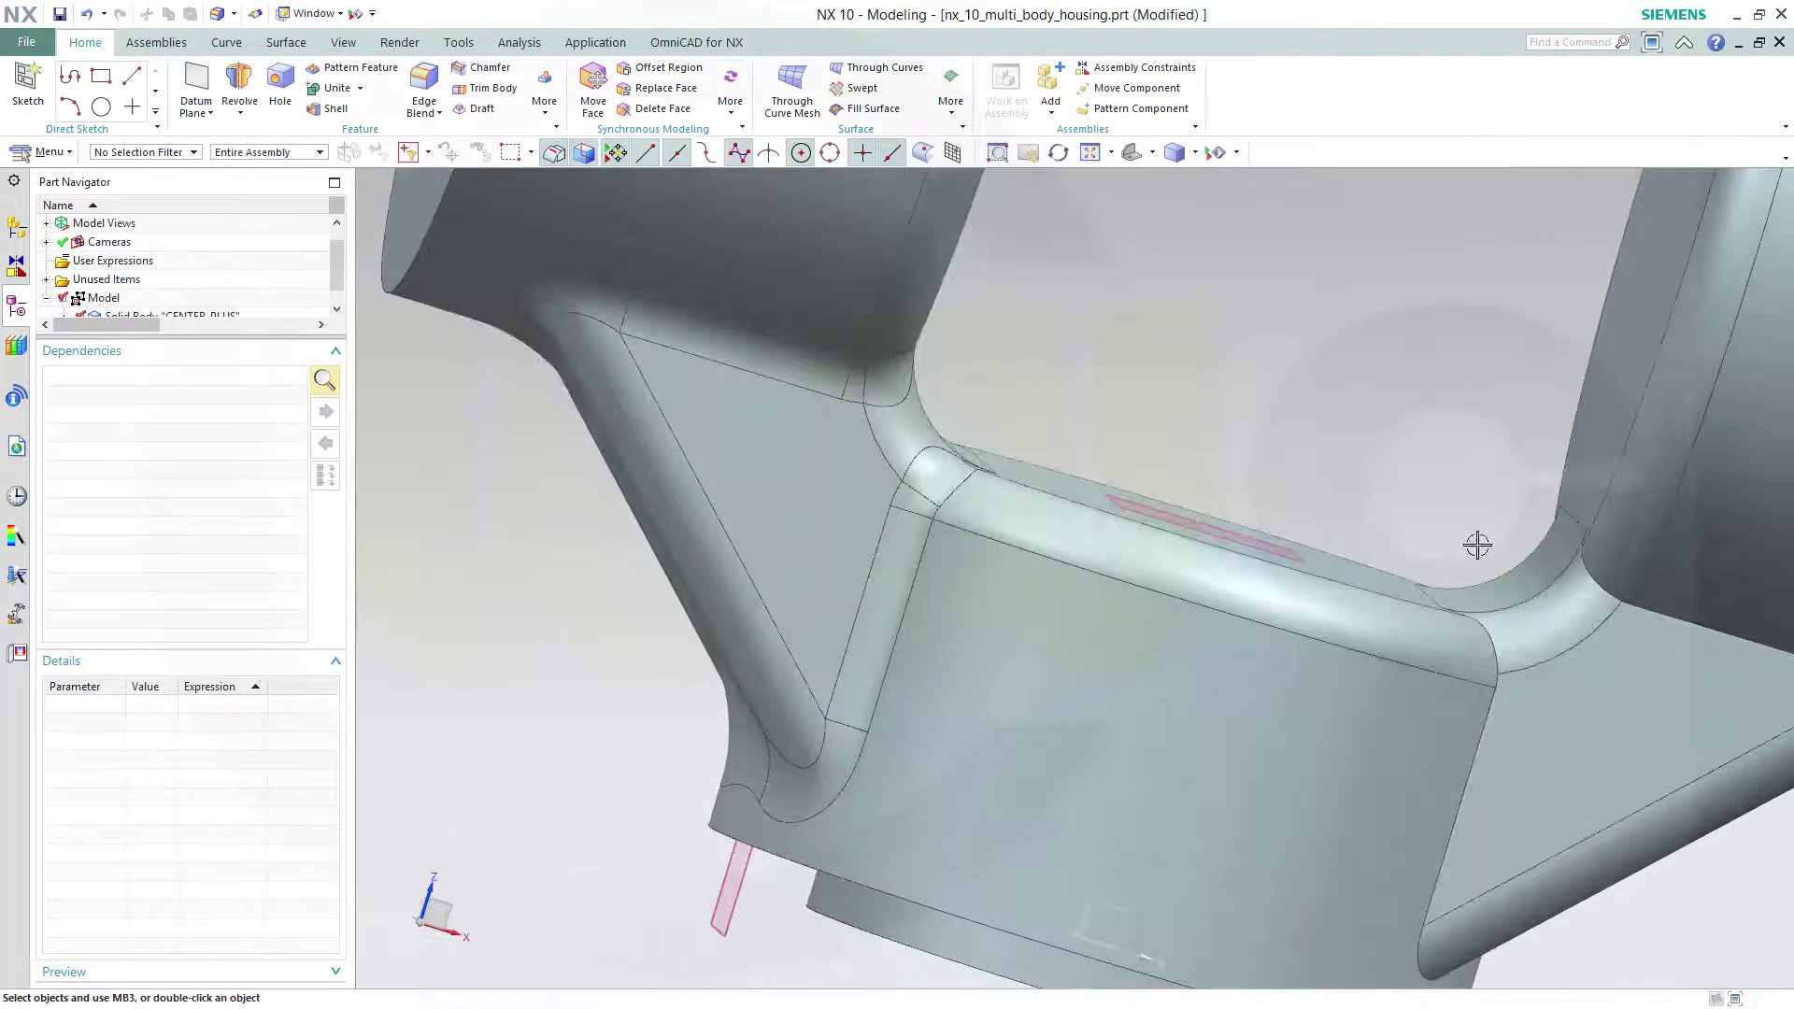
{"action": "scroll", "coordinate": [1433, 445], "scroll_direction": "up", "scroll_amount": 2}
{"action": "scroll", "coordinate": [1425, 450], "scroll_direction": "down", "scroll_amount": 2}
{"action": "scroll", "coordinate": [1424, 451], "scroll_direction": "down", "scroll_amount": 1}
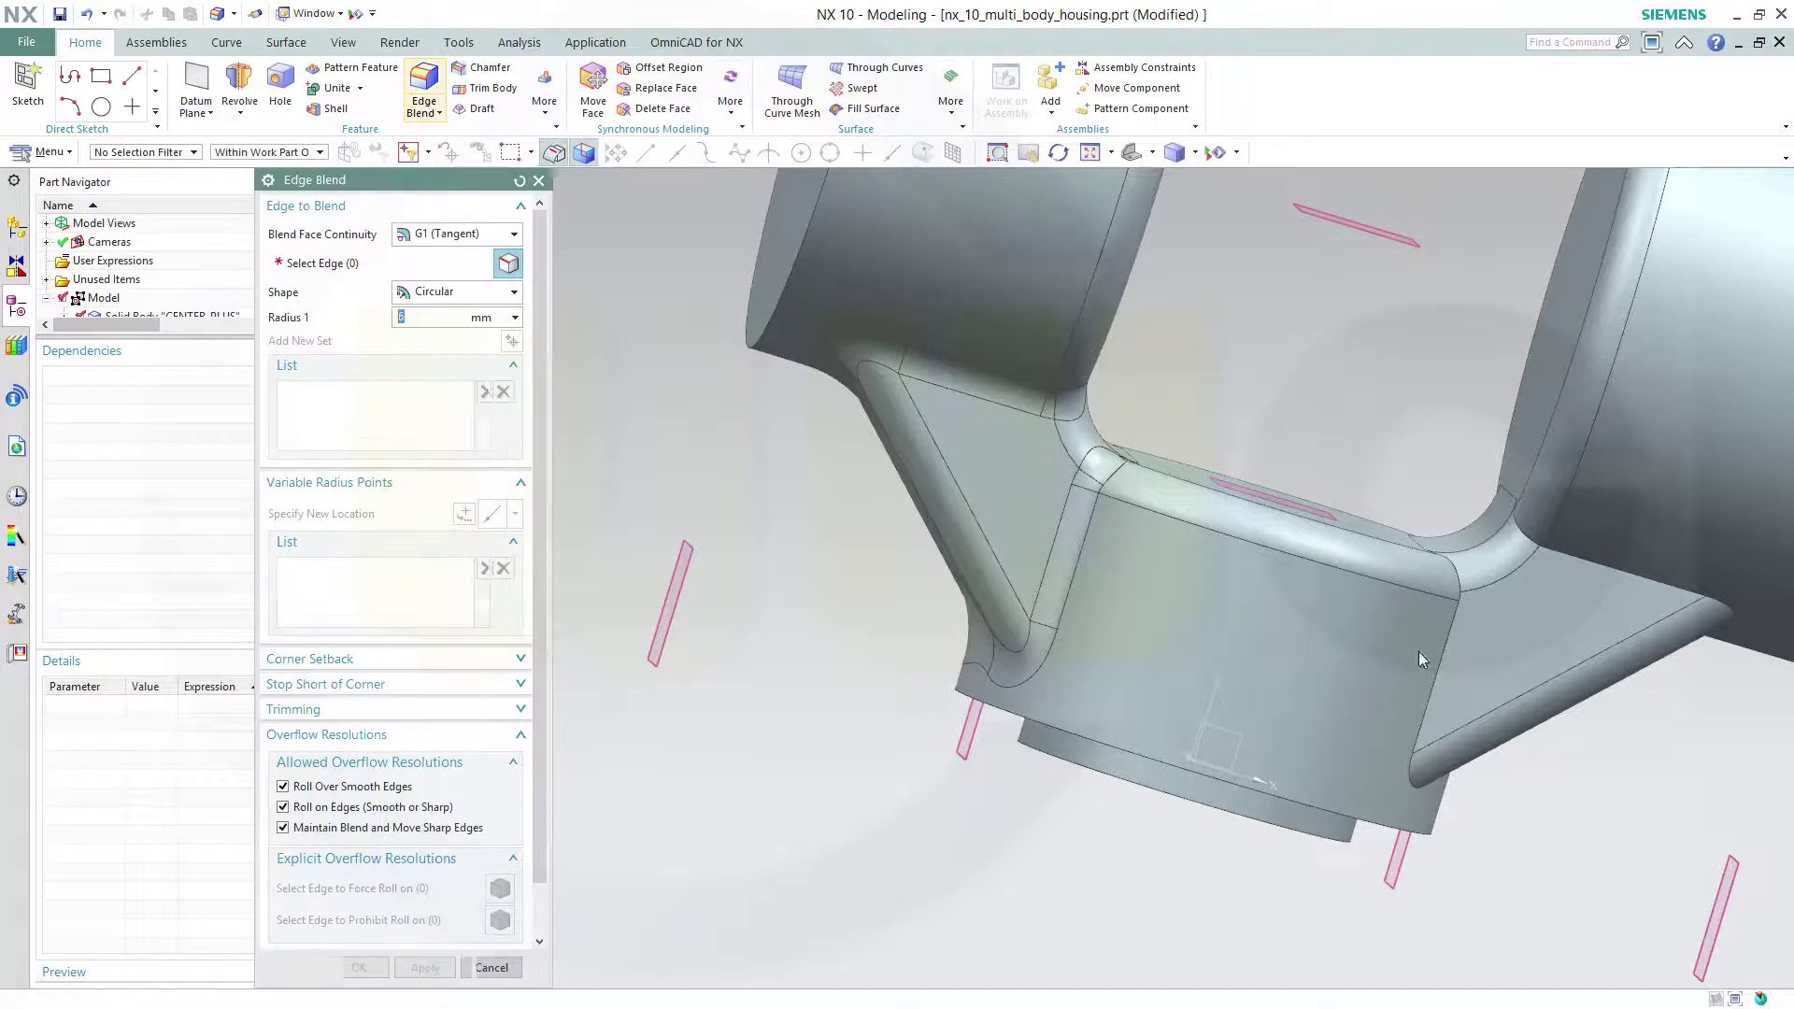
{"action": "left_click", "coordinate": [1430, 678]}
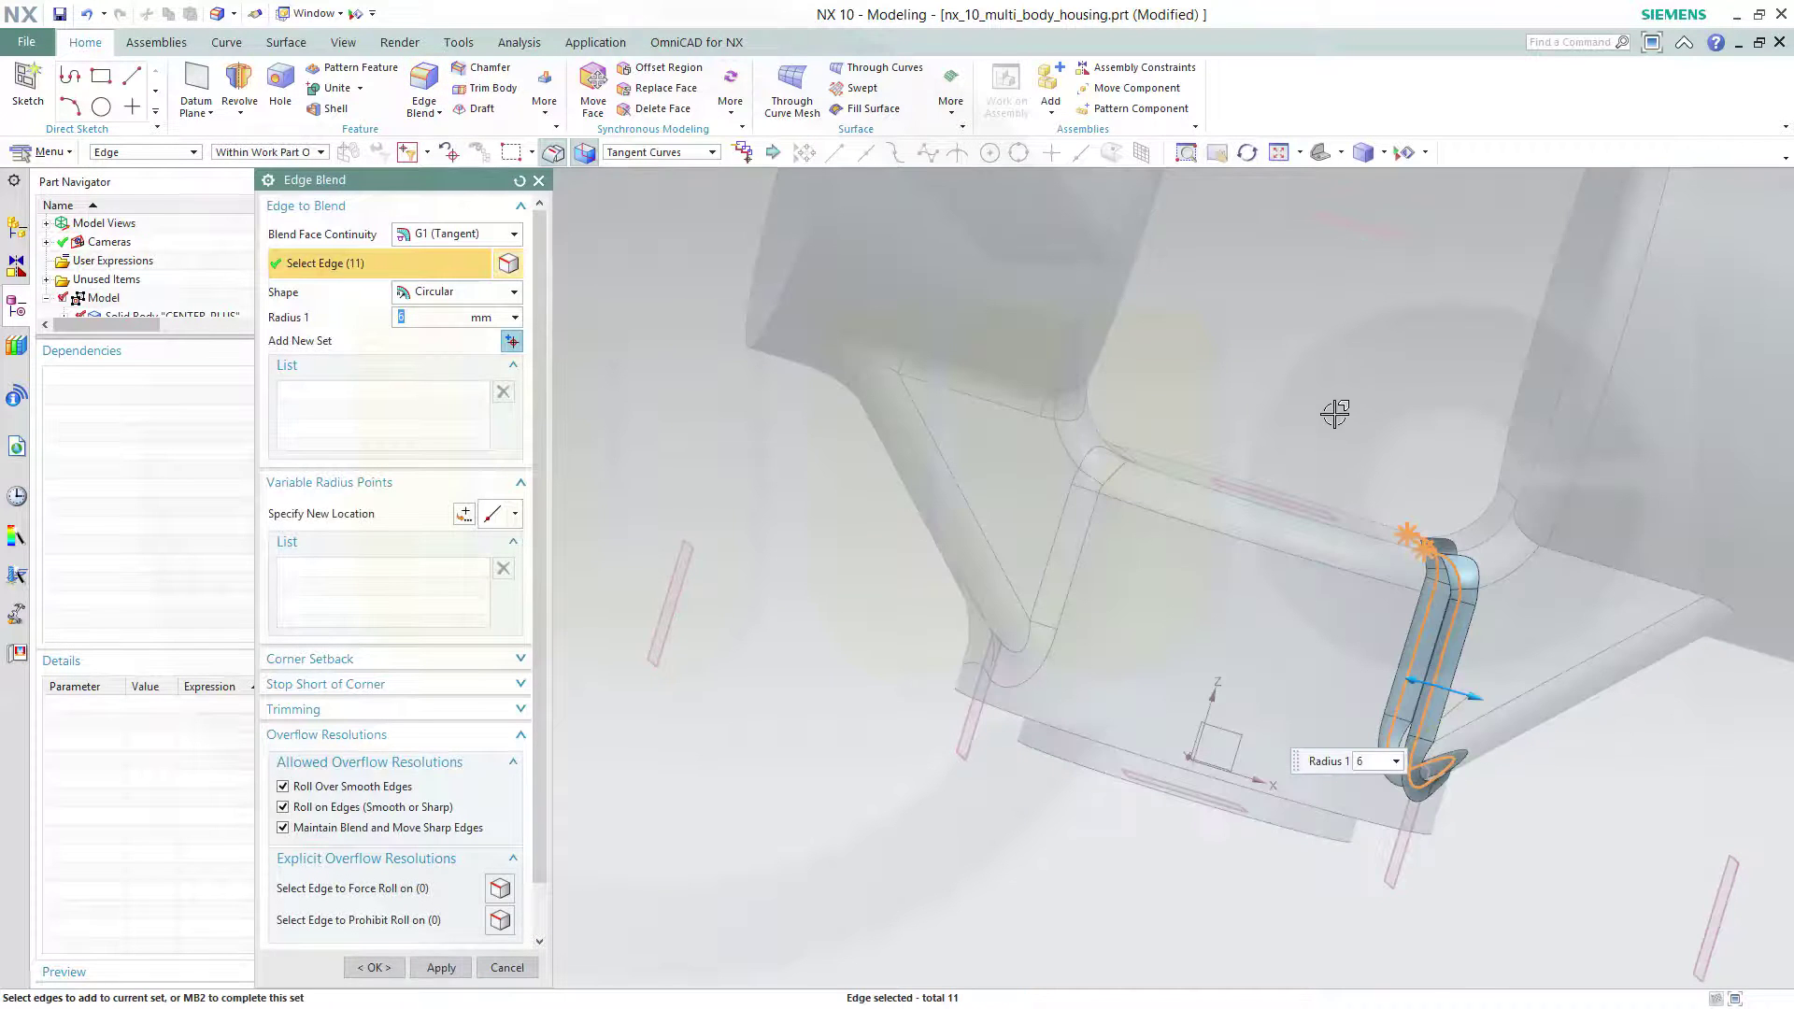
Step: Add 6 mm variable radius points at the lower ends of the opposite stiffener's two vertical junction edges, using the end point option
{"action": "left_click", "coordinate": [493, 520]}
{"action": "left_click", "coordinate": [516, 516]}
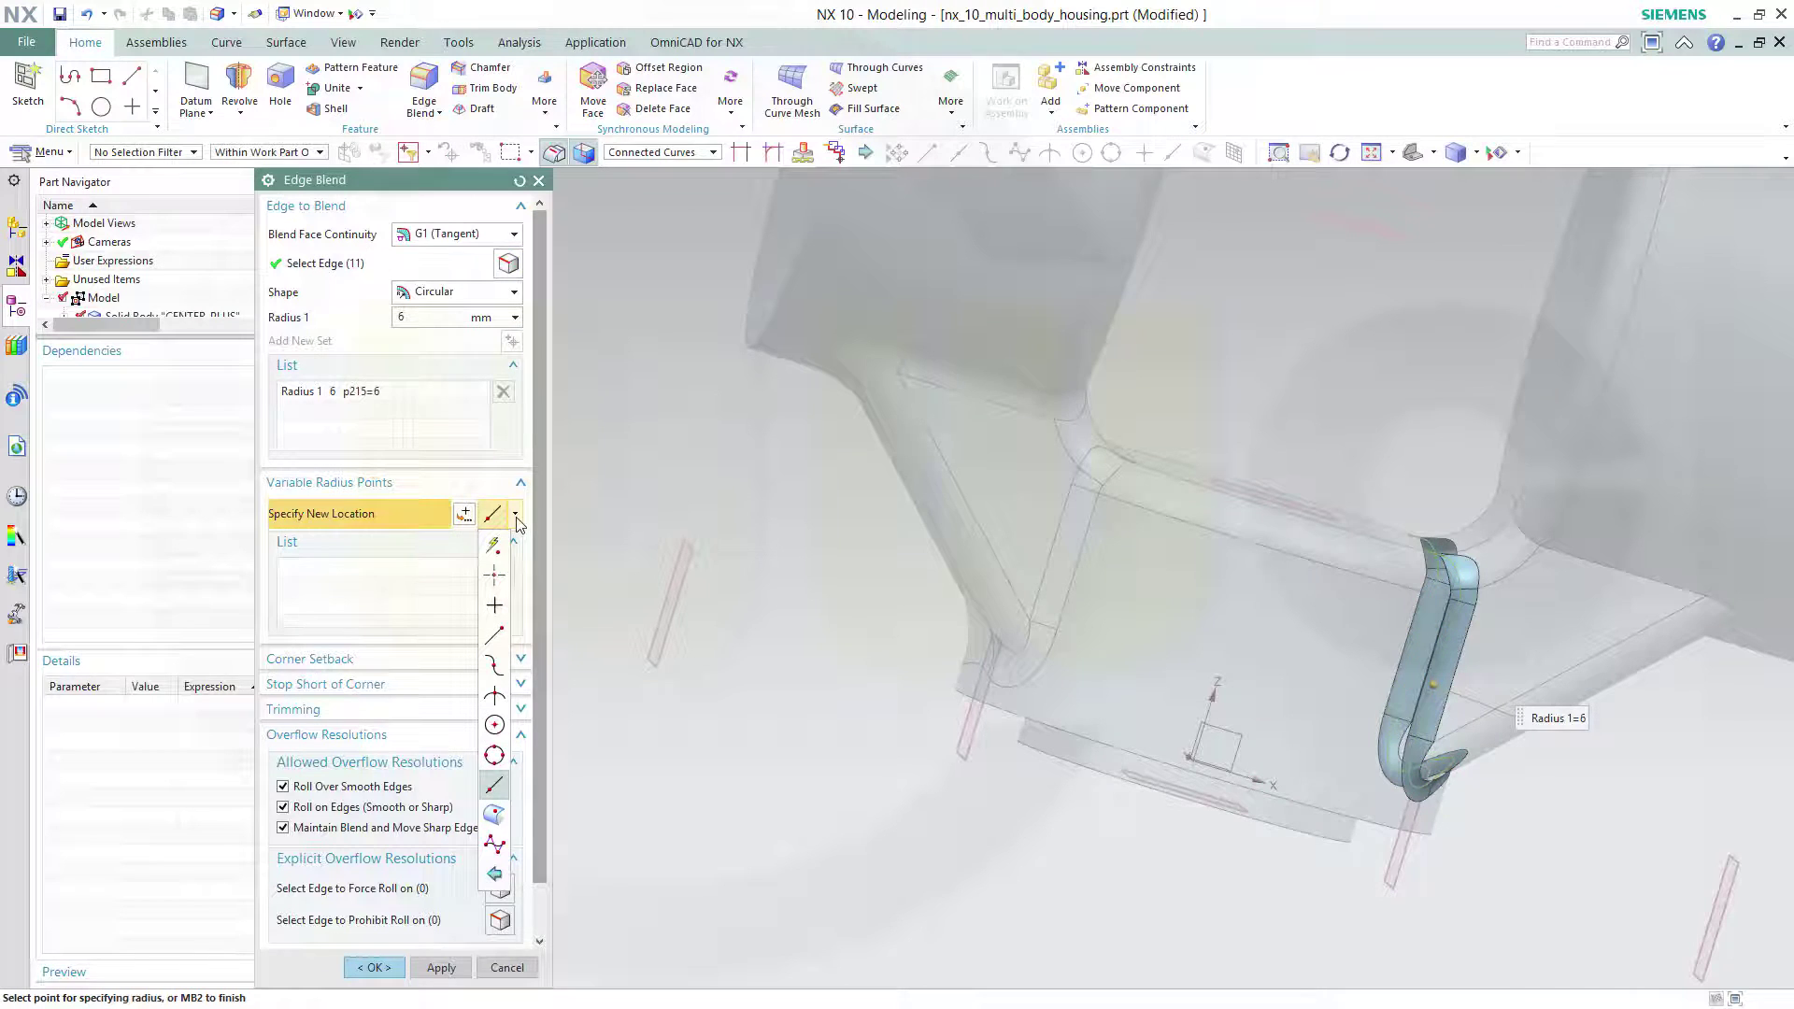
{"action": "left_click", "coordinate": [494, 635]}
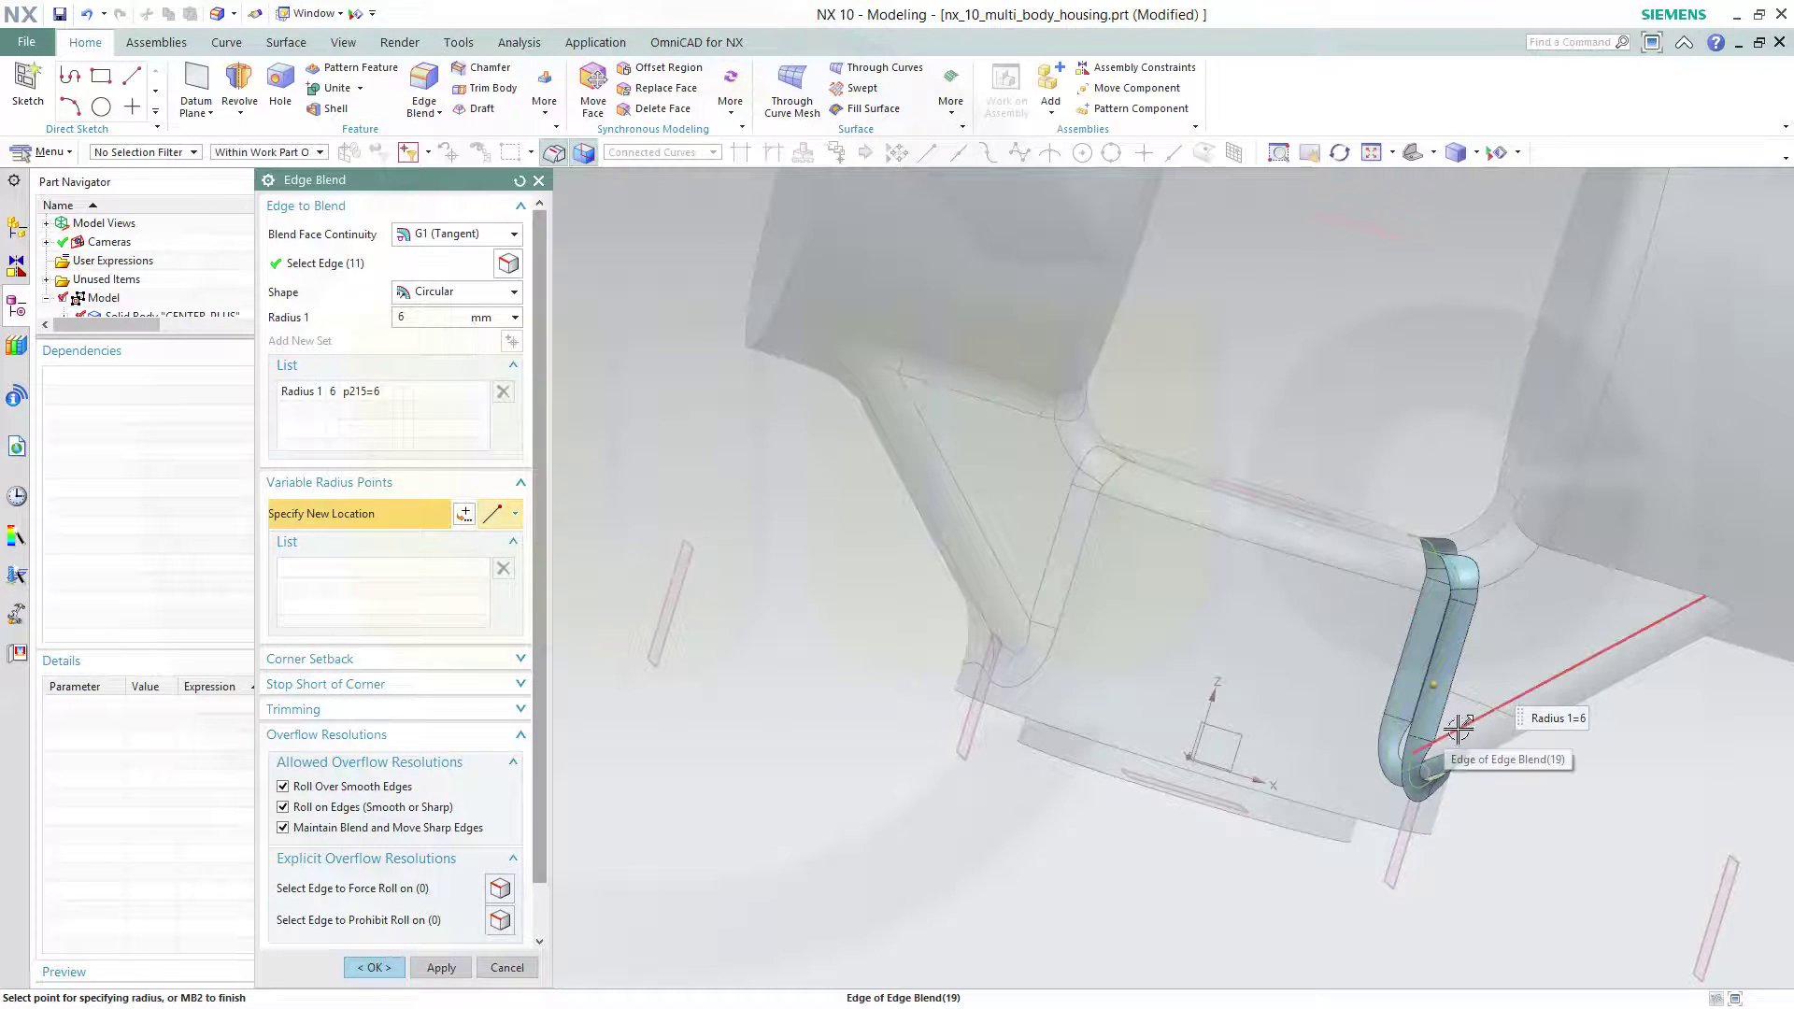
{"action": "left_click", "coordinate": [1447, 755]}
{"action": "middle_click_drag", "start_coordinate": [1614, 837], "coordinate": [1256, 690]}
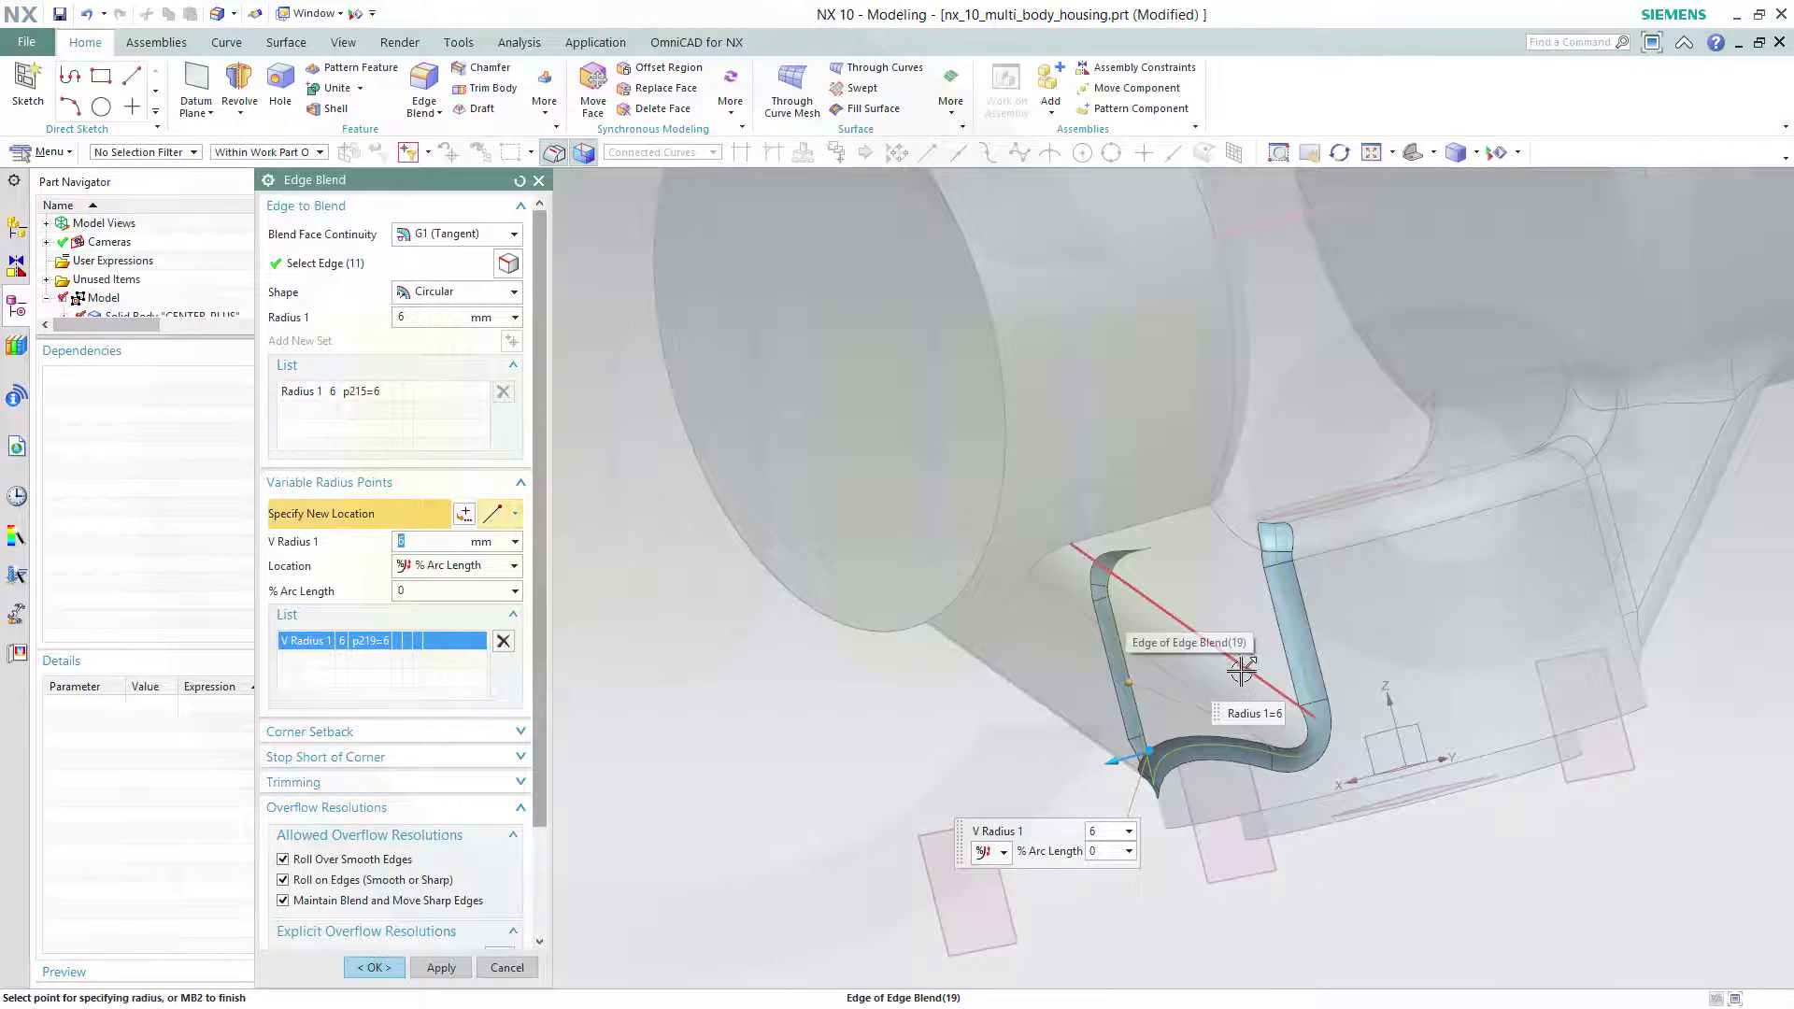
{"action": "left_click", "coordinate": [1313, 719]}
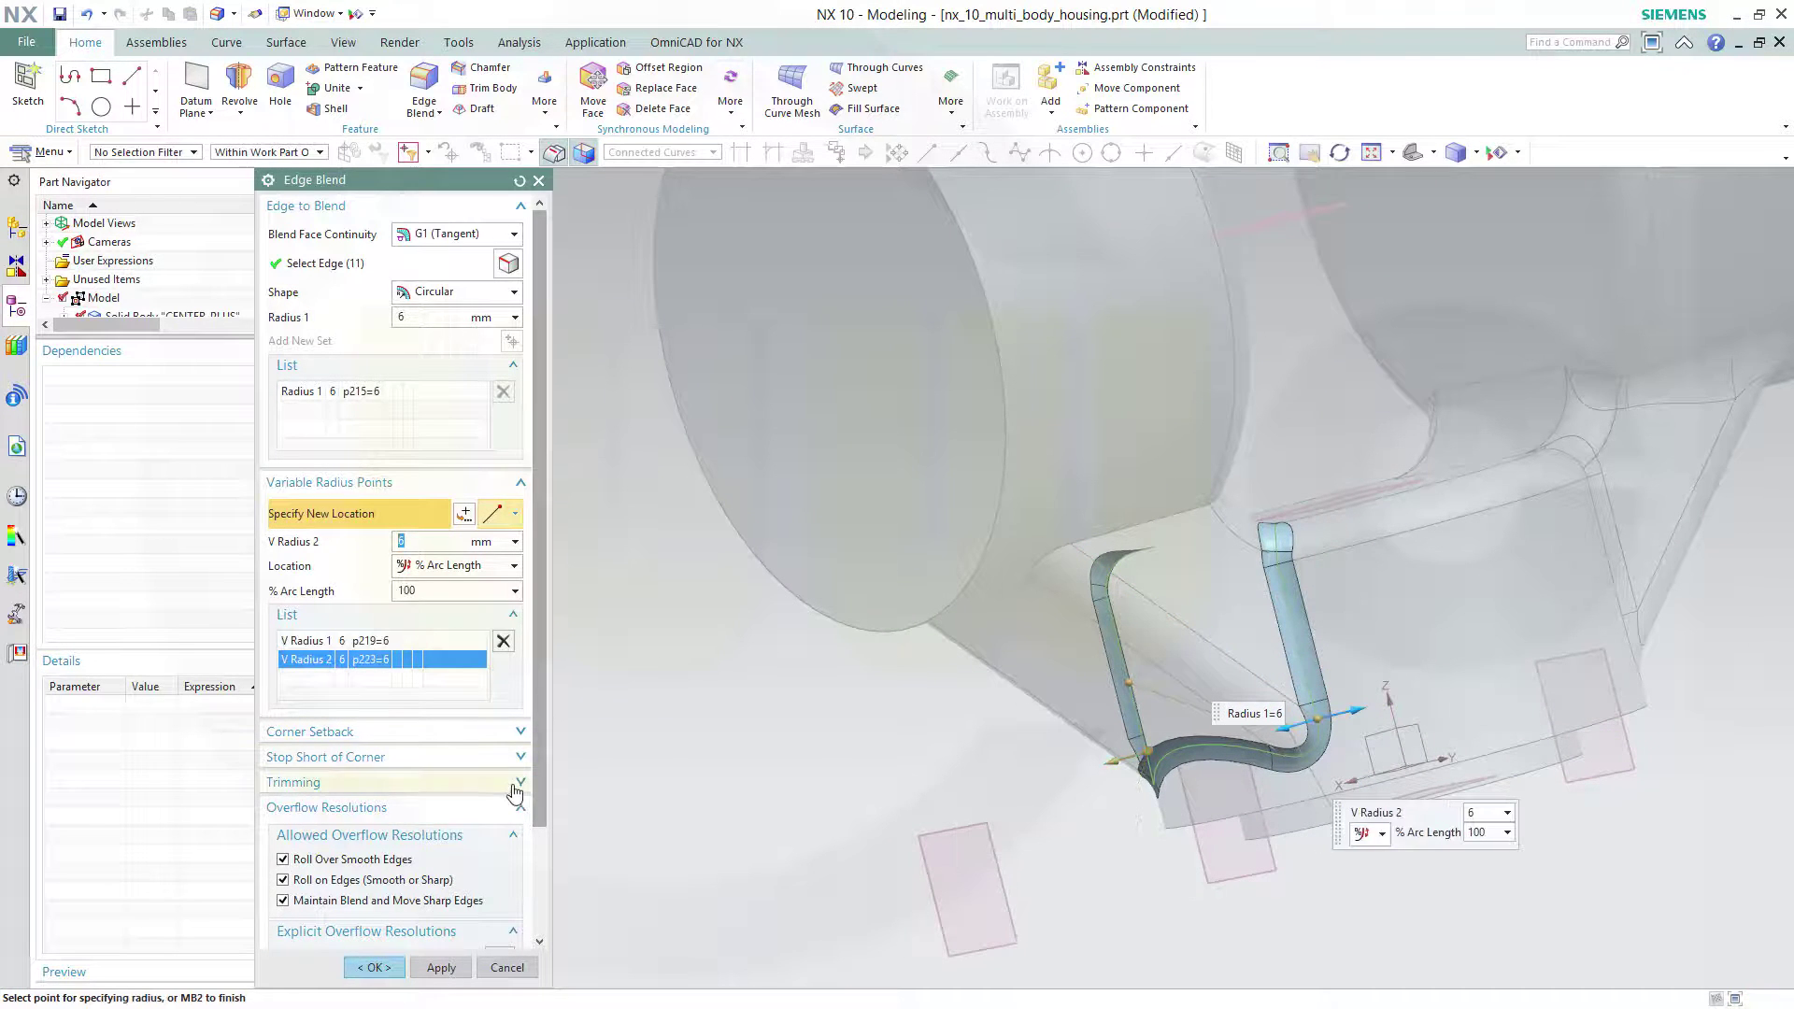
Step: Add a third variable radius point on the curved lower junction edge with the point-on-curve option, at 50 % arc length
{"action": "left_click", "coordinate": [516, 515]}
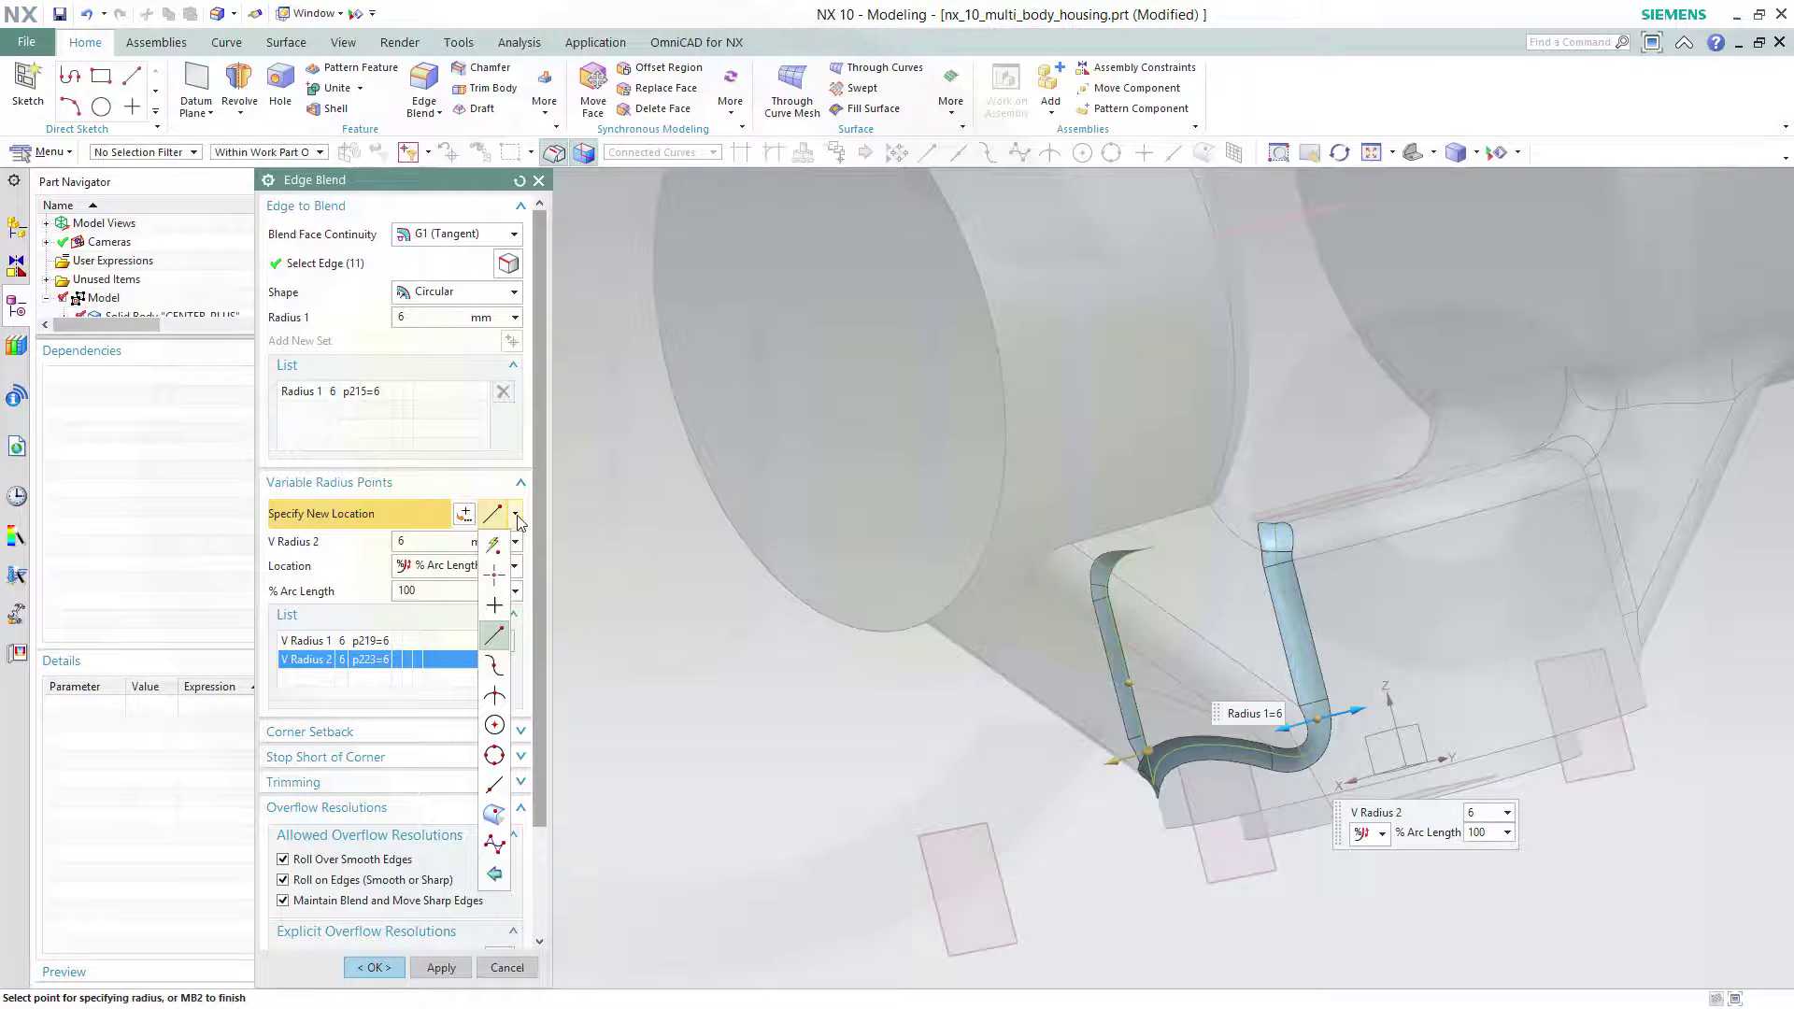
{"action": "left_click", "coordinate": [494, 786]}
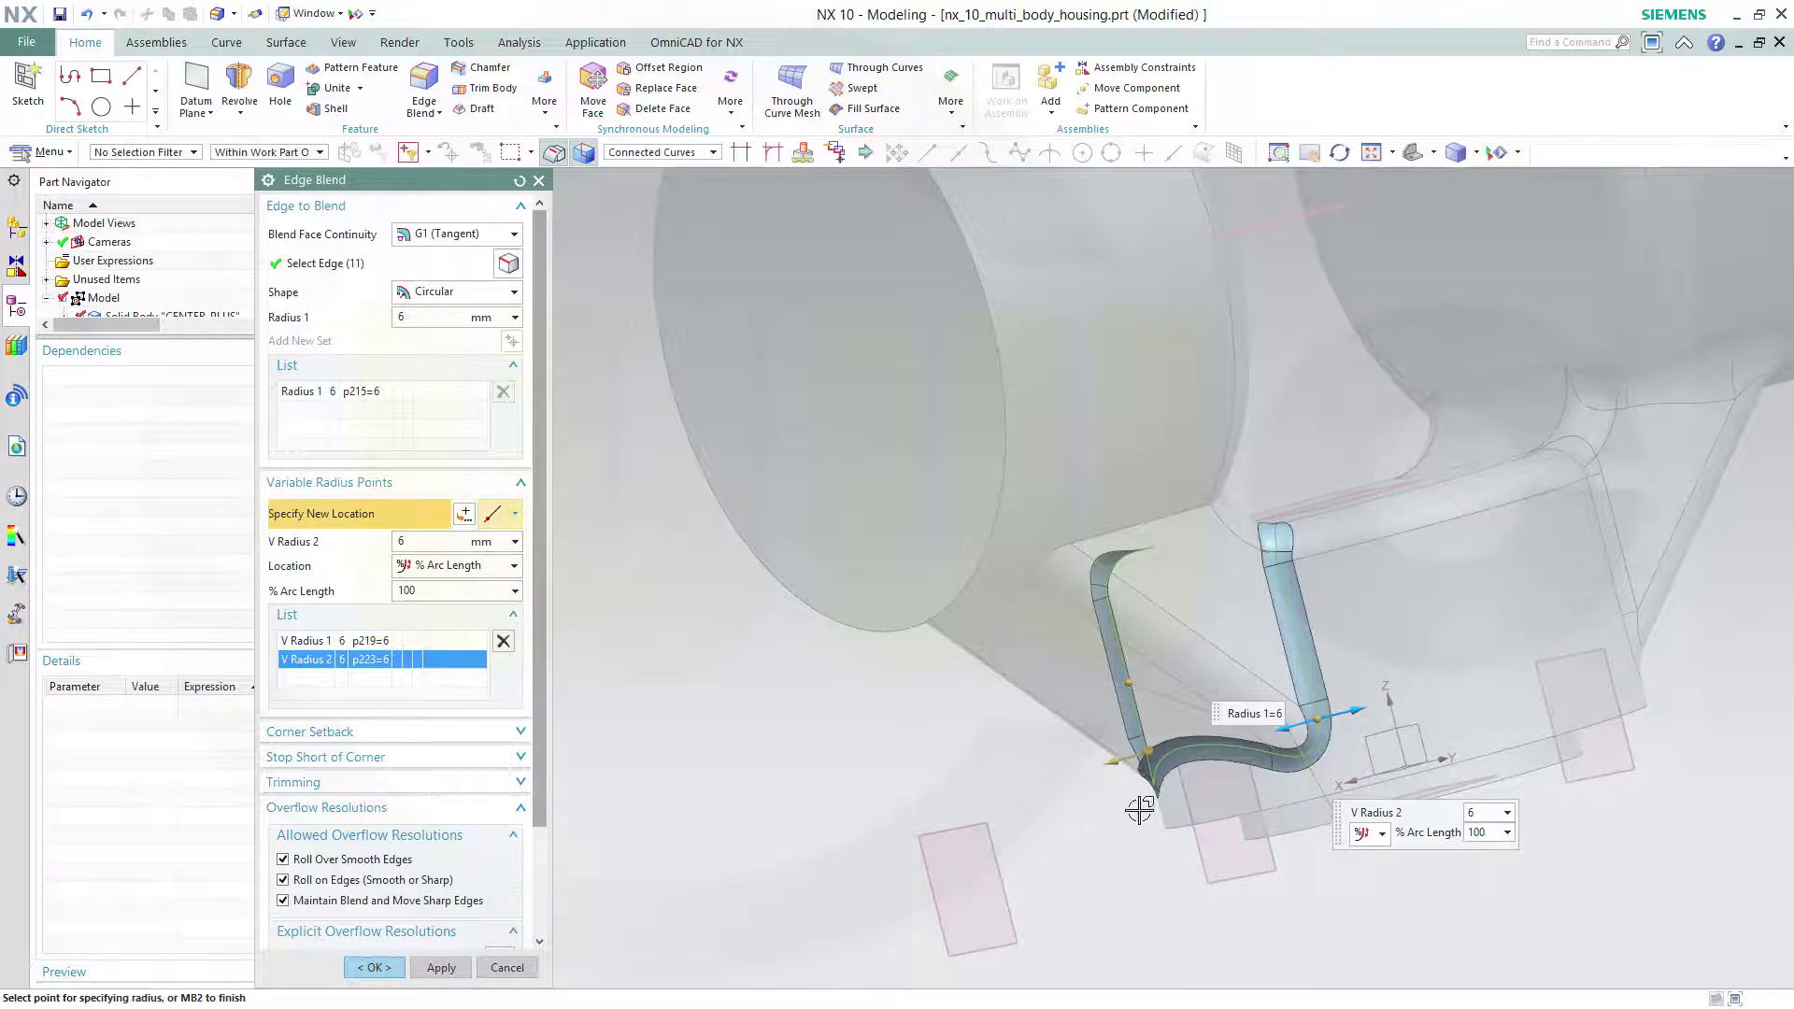
{"action": "left_click", "coordinate": [1203, 748]}
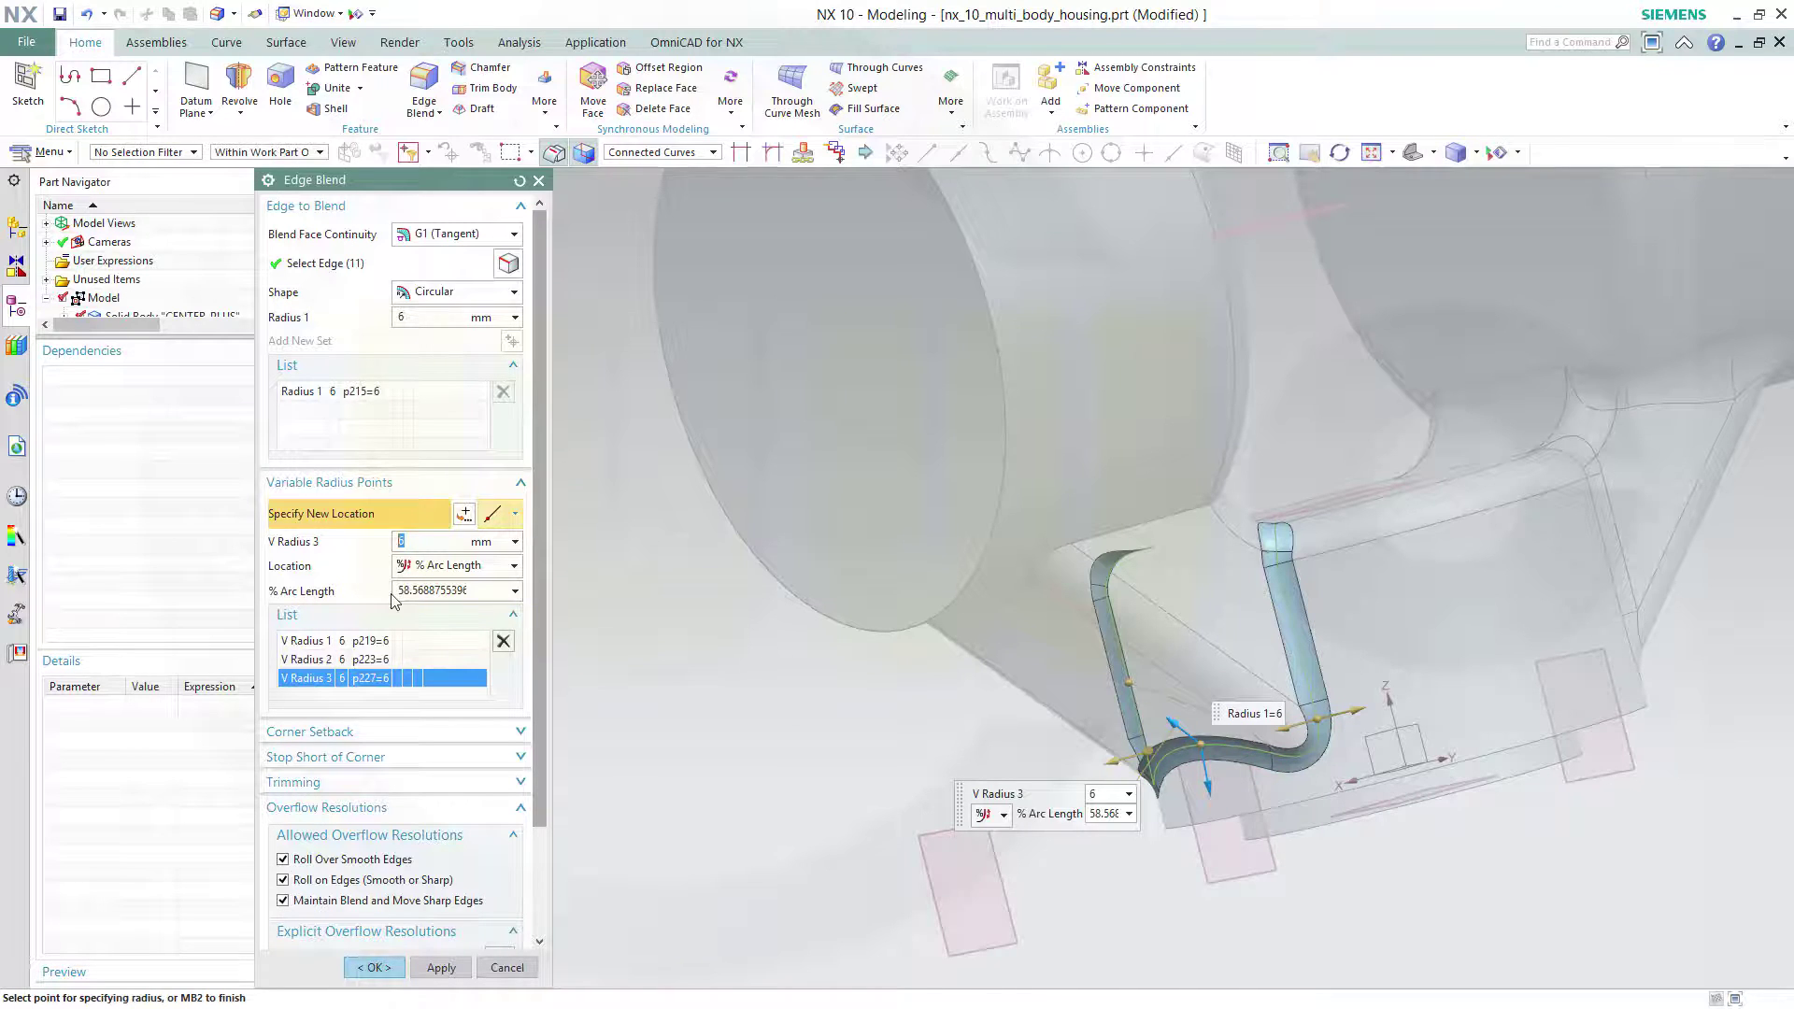
{"action": "left_click_drag", "start_coordinate": [402, 591], "coordinate": [665, 609]}
{"action": "type", "text": "50"}
Step: Set the curved edge point's radius to 20 mm and complete the opposite stiffener-to-center blend
{"action": "left_click", "coordinate": [441, 548]}
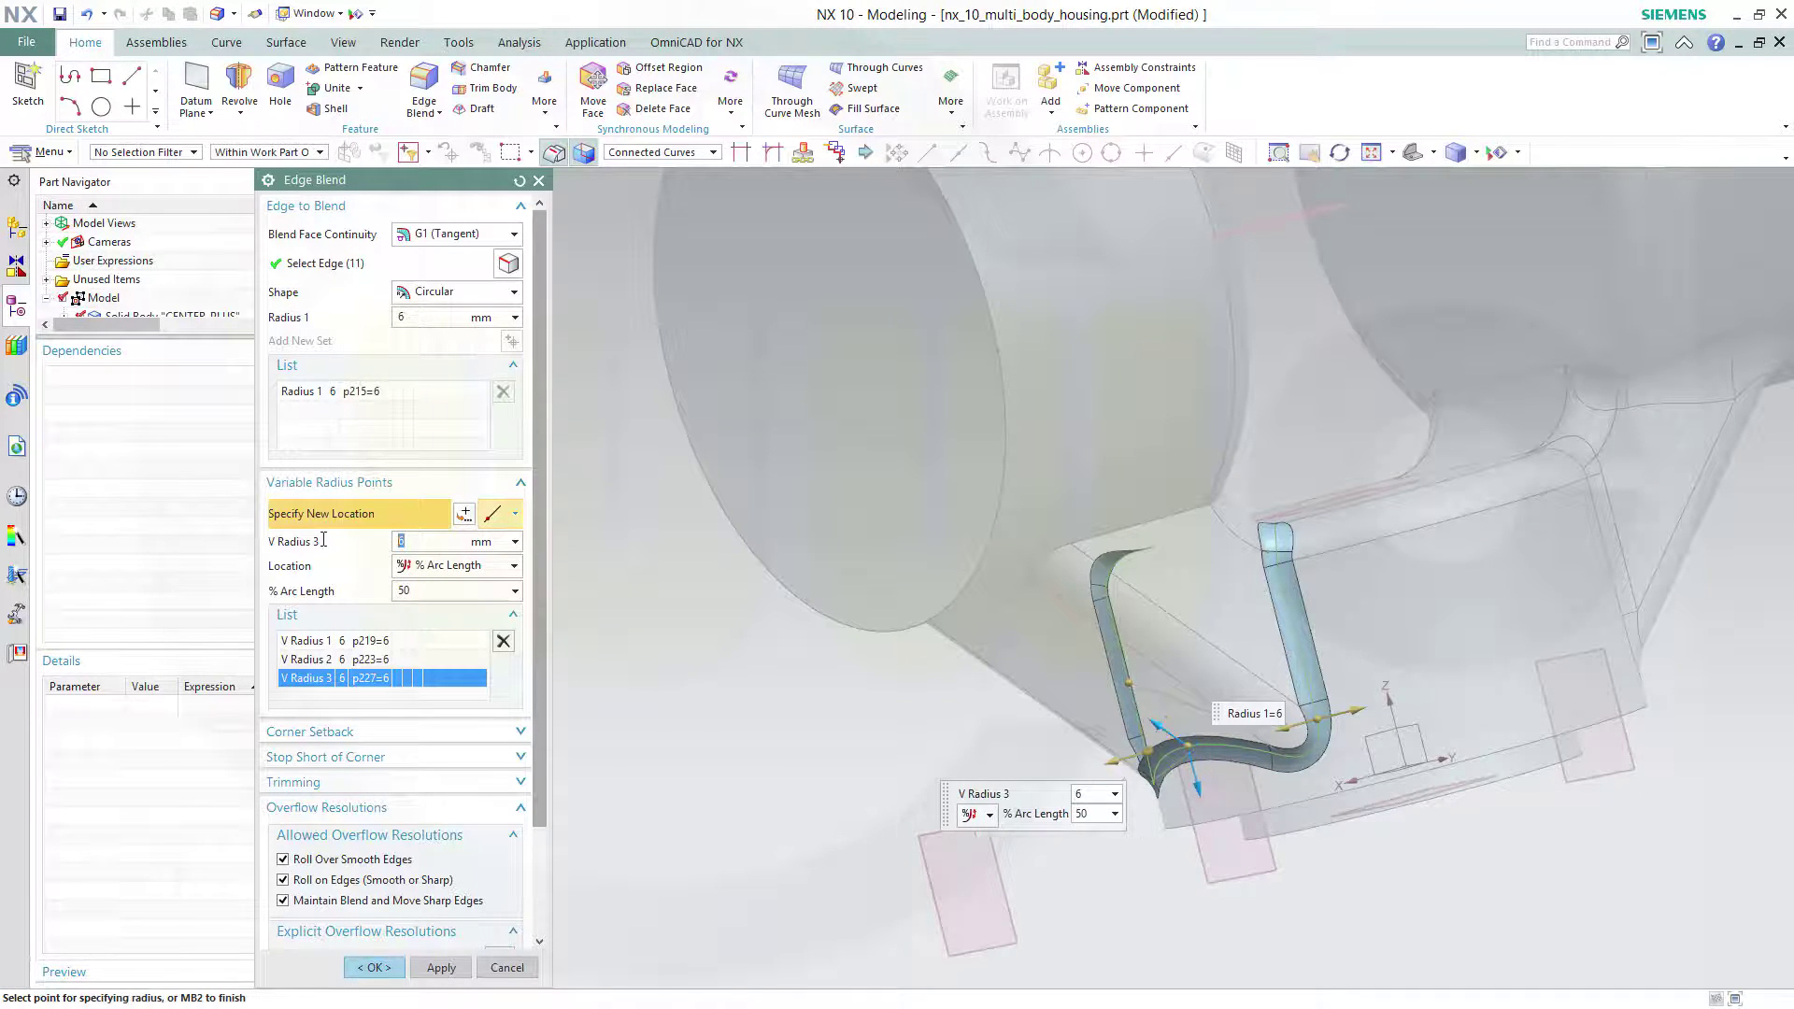
{"action": "key", "text": "Return"}
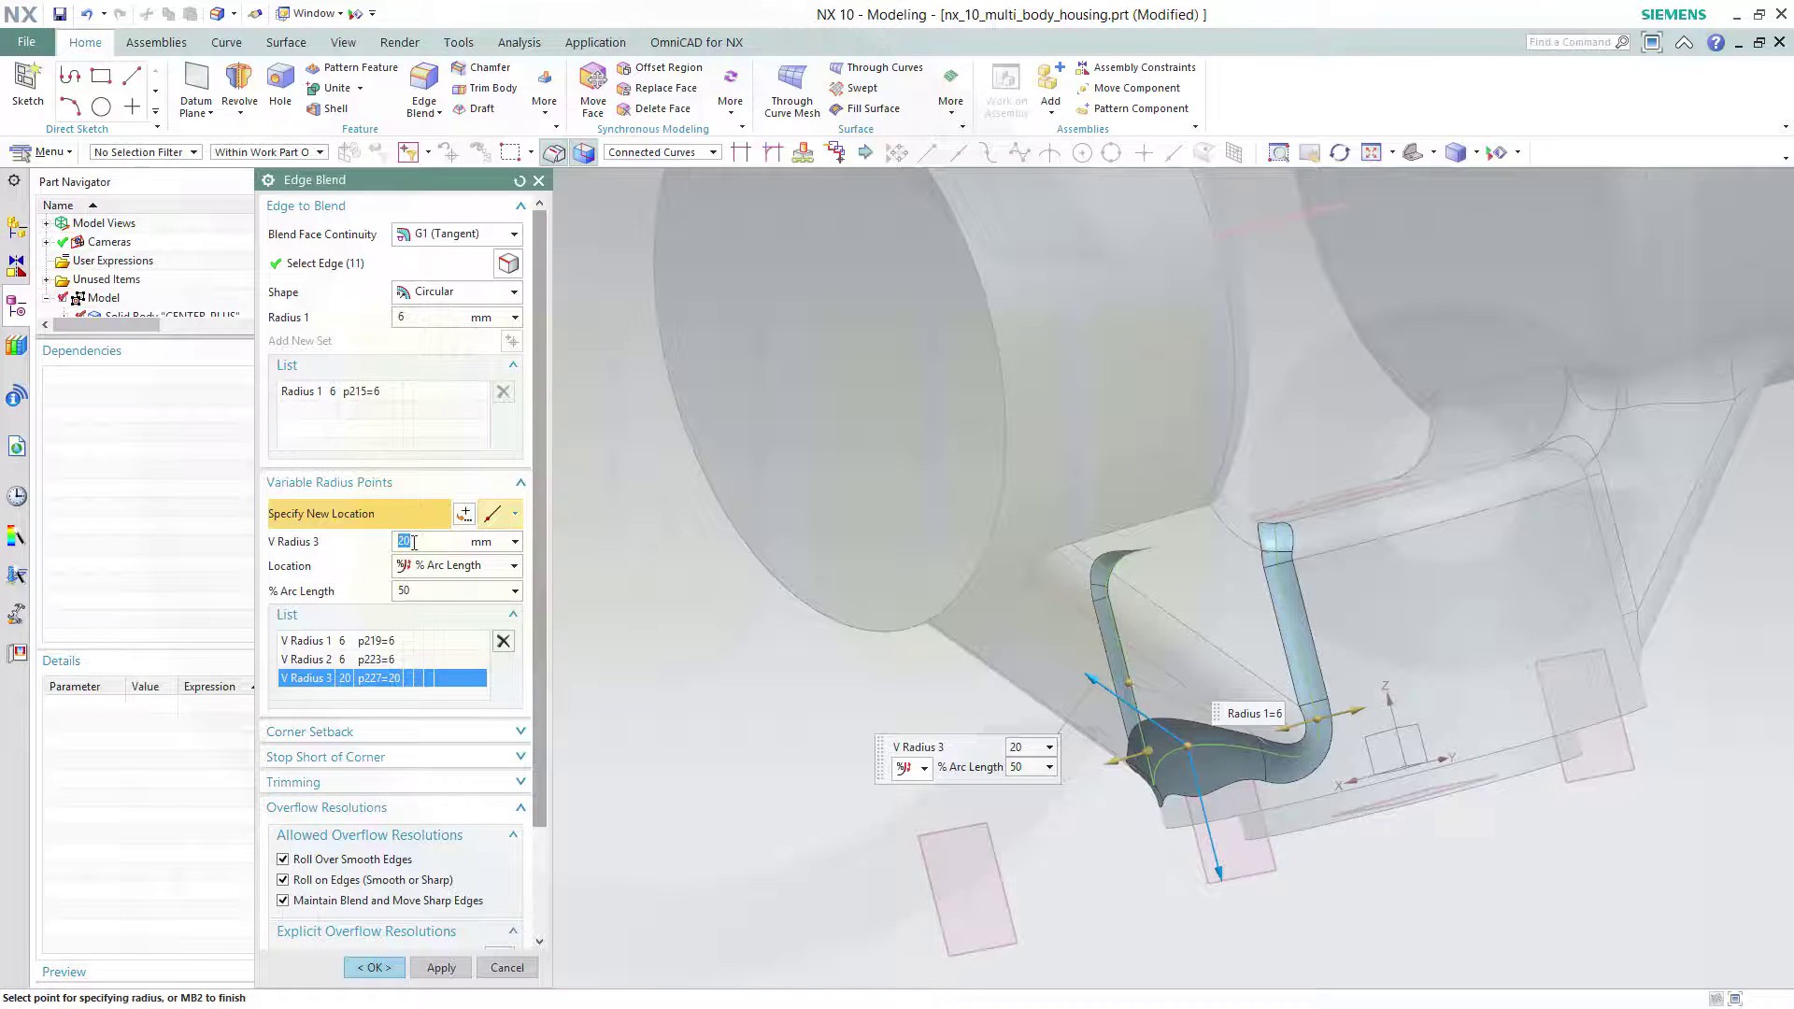
{"action": "left_click", "coordinate": [364, 966]}
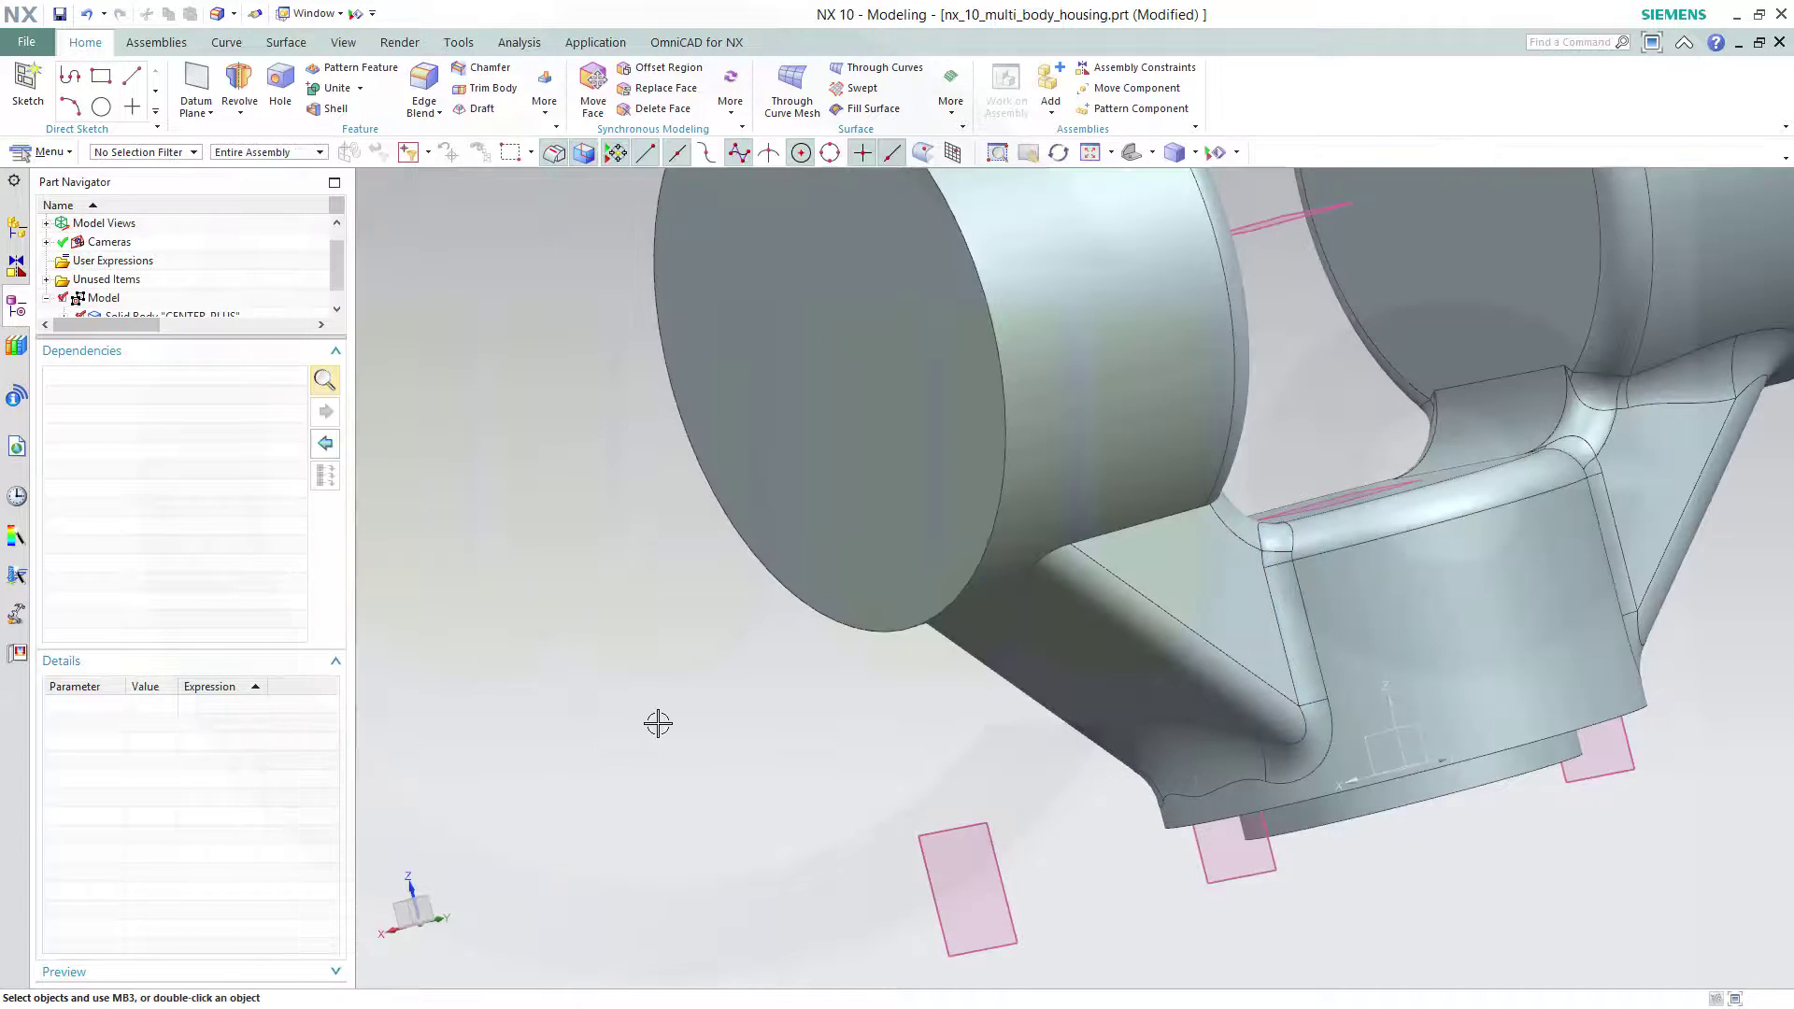
Step: Start a 6 mm edge blend where the opposite stiffener meets its cylinder, with 6 mm variable radius points at both upper stiffener edge ends
{"action": "middle_click_drag", "start_coordinate": [612, 721], "coordinate": [373, 361]}
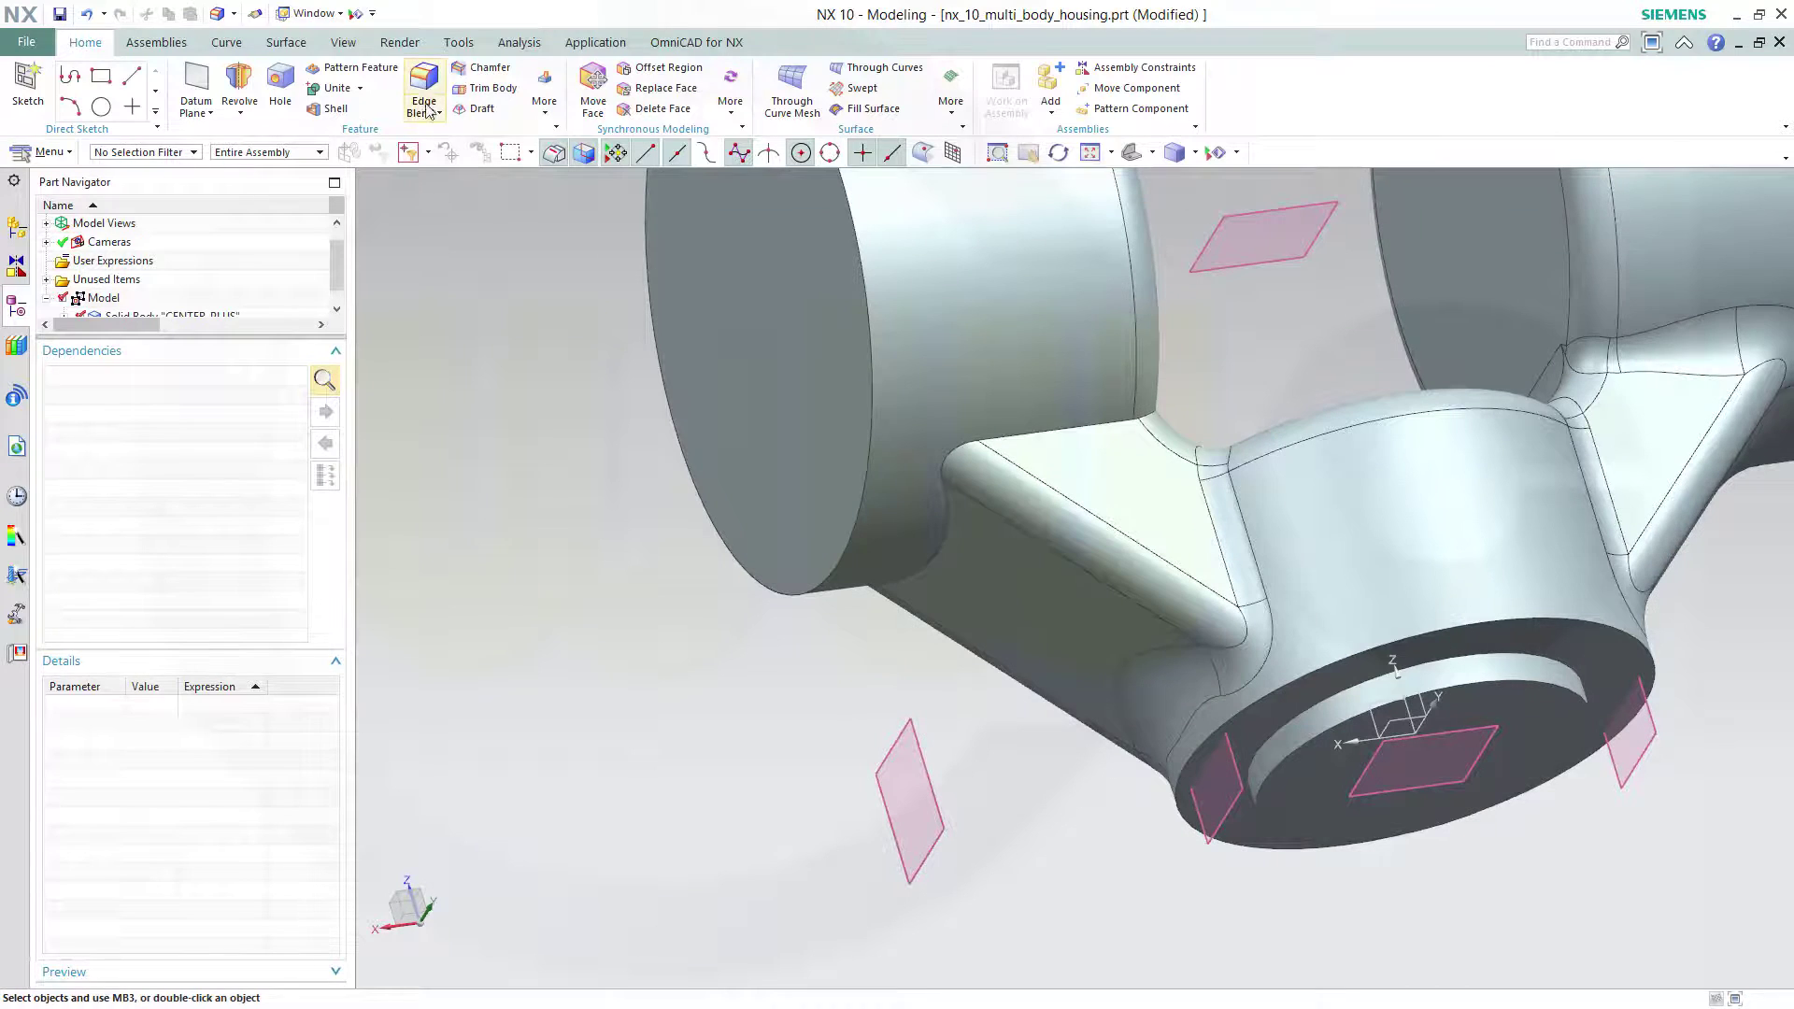
{"action": "left_click", "coordinate": [916, 523]}
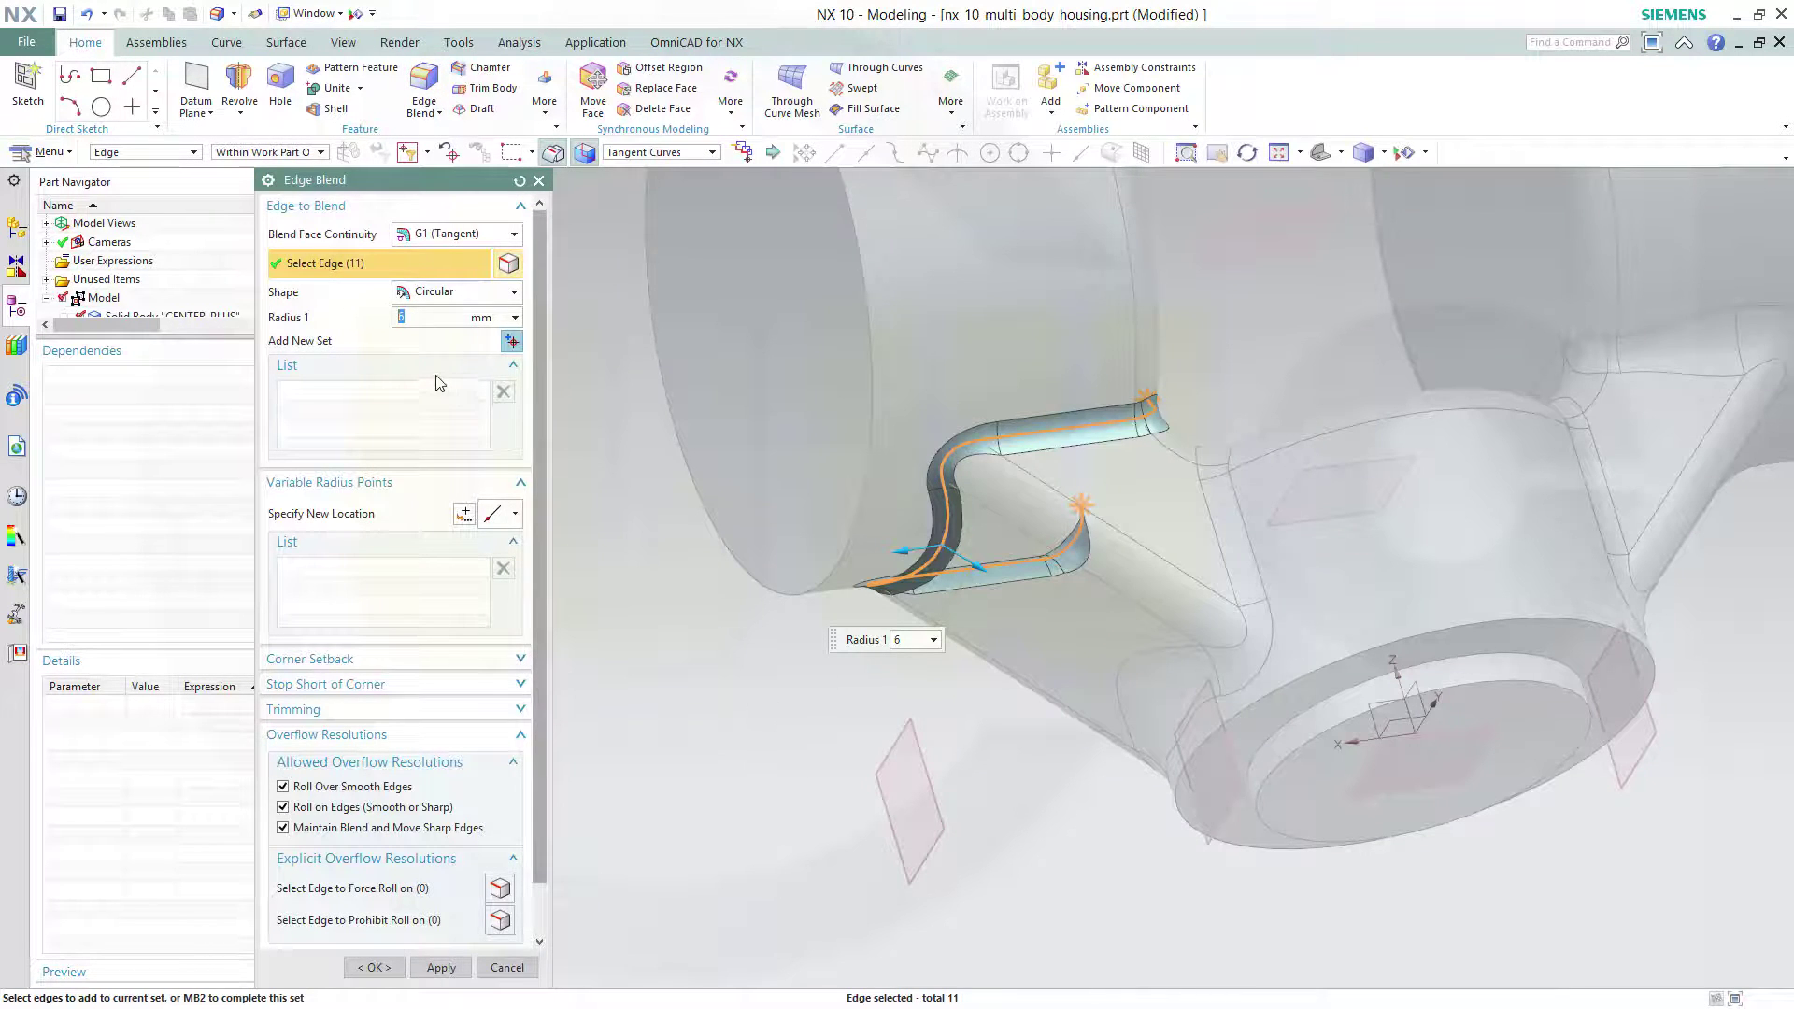
{"action": "left_click", "coordinate": [493, 514]}
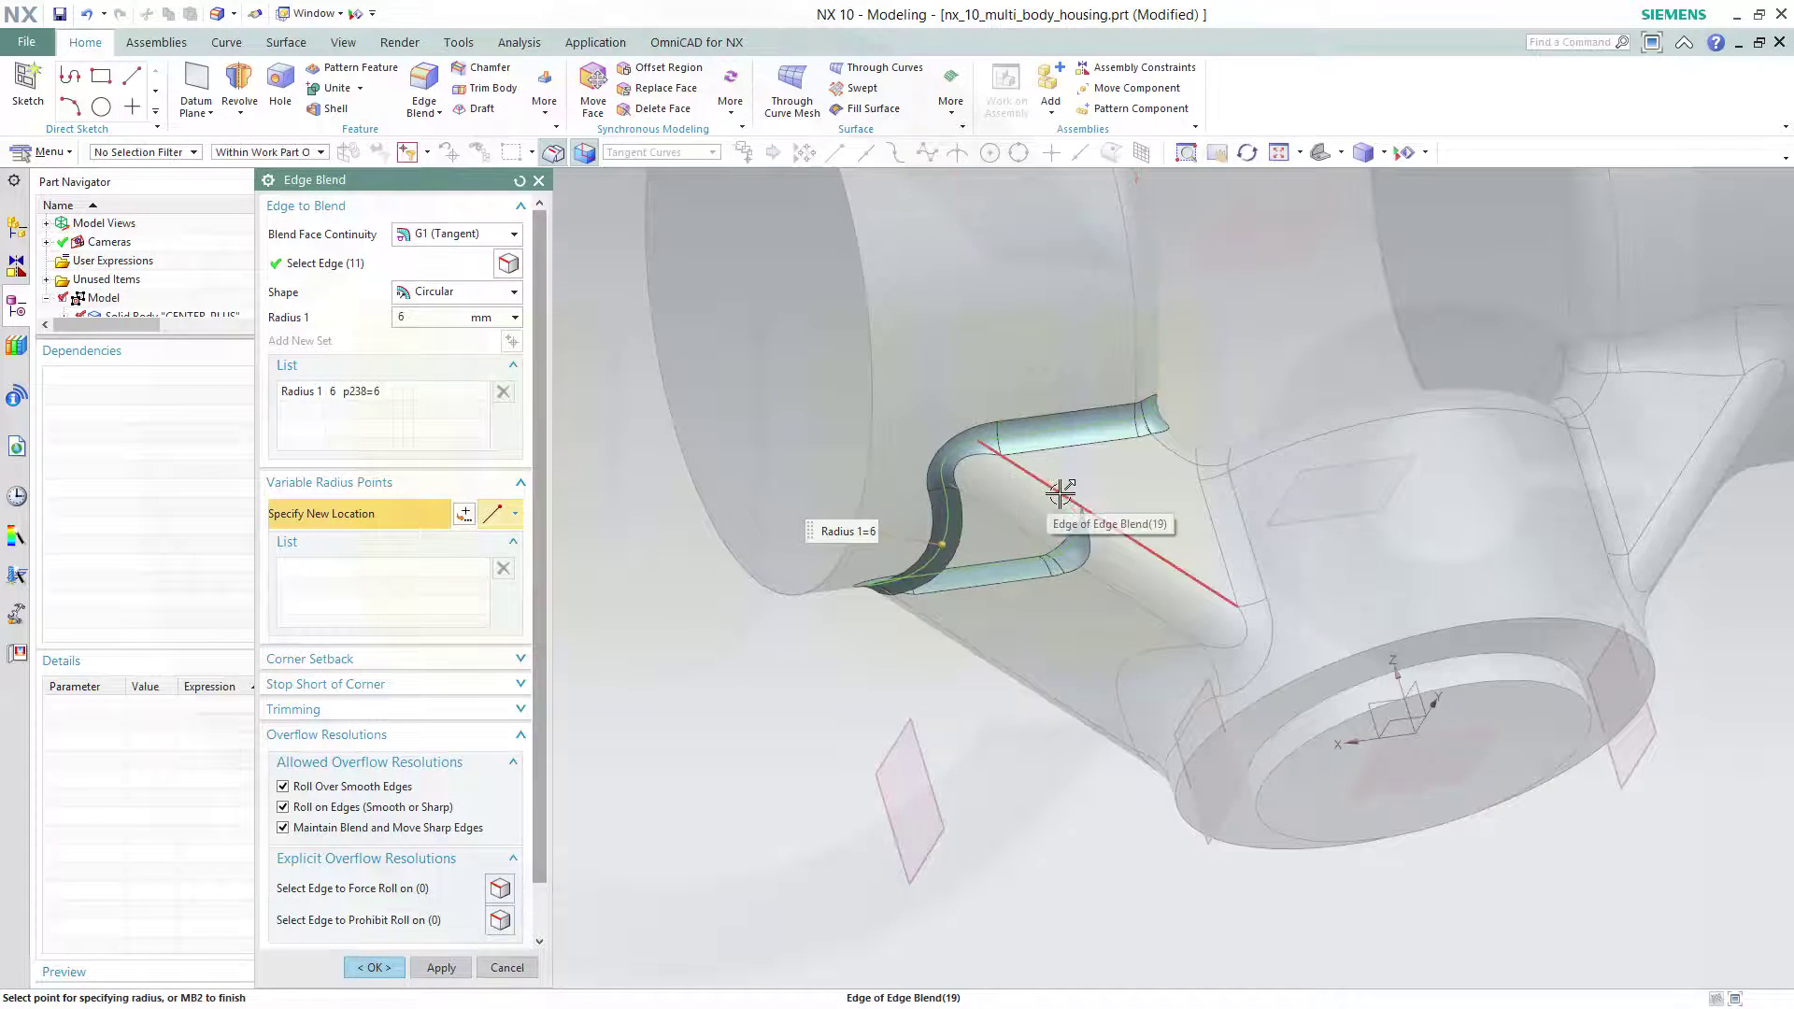
{"action": "left_click", "coordinate": [1019, 449]}
{"action": "middle_click_drag", "start_coordinate": [769, 677], "coordinate": [1337, 648]}
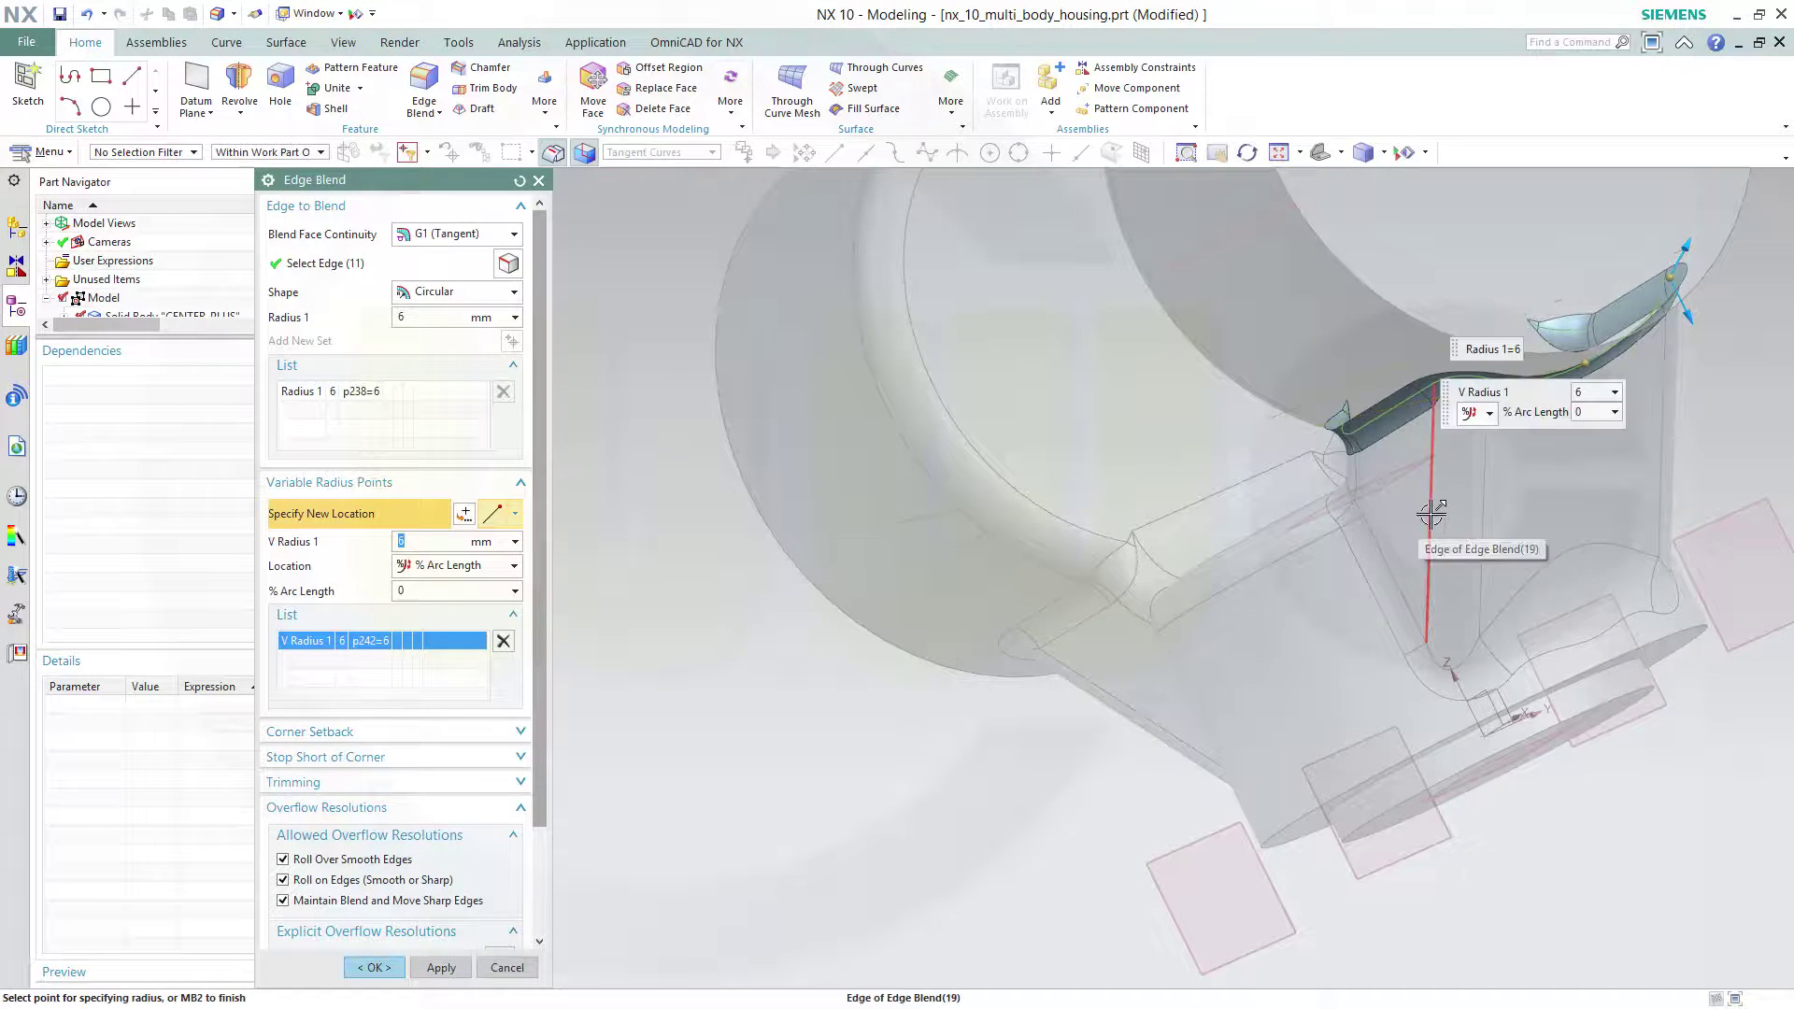
{"action": "left_click", "coordinate": [1430, 535]}
{"action": "middle_click_drag", "start_coordinate": [661, 703], "coordinate": [573, 641]}
Step: Add a third variable radius point on the curved edge between stiffener and cylinder with the point-on-curve option, at 50 % arc length
{"action": "left_click", "coordinate": [514, 514]}
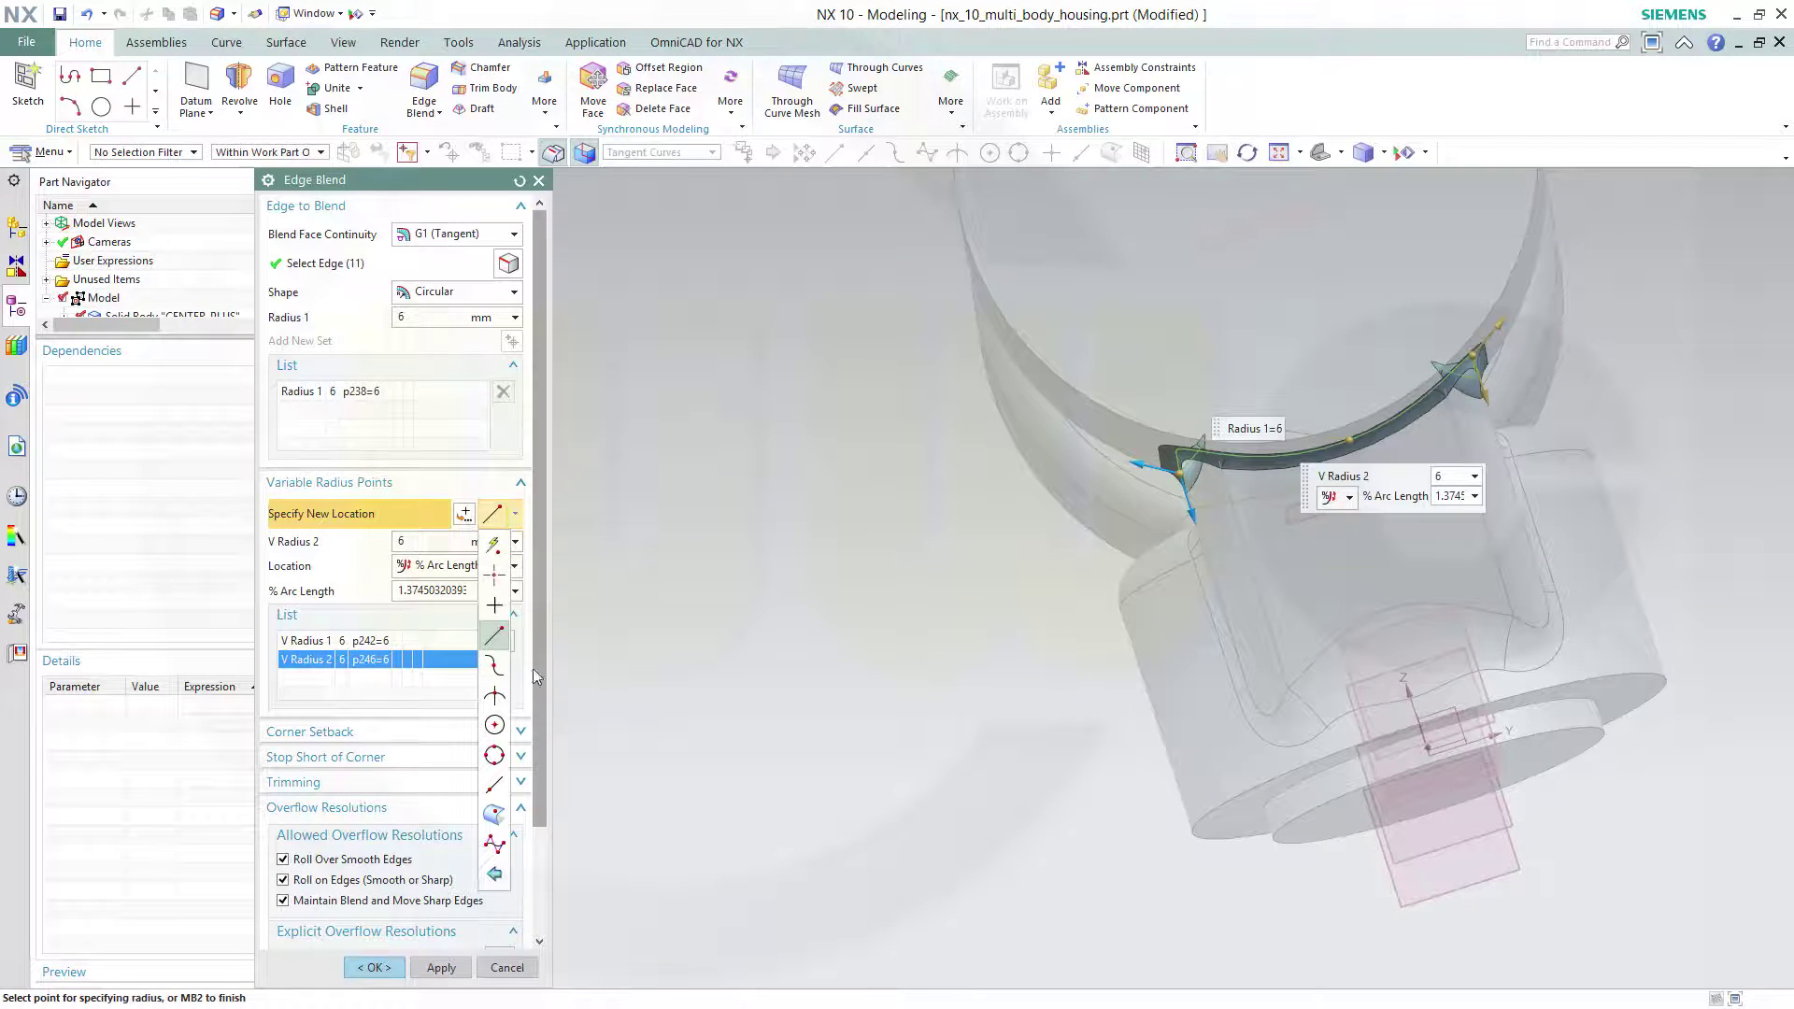
{"action": "left_click", "coordinate": [494, 785]}
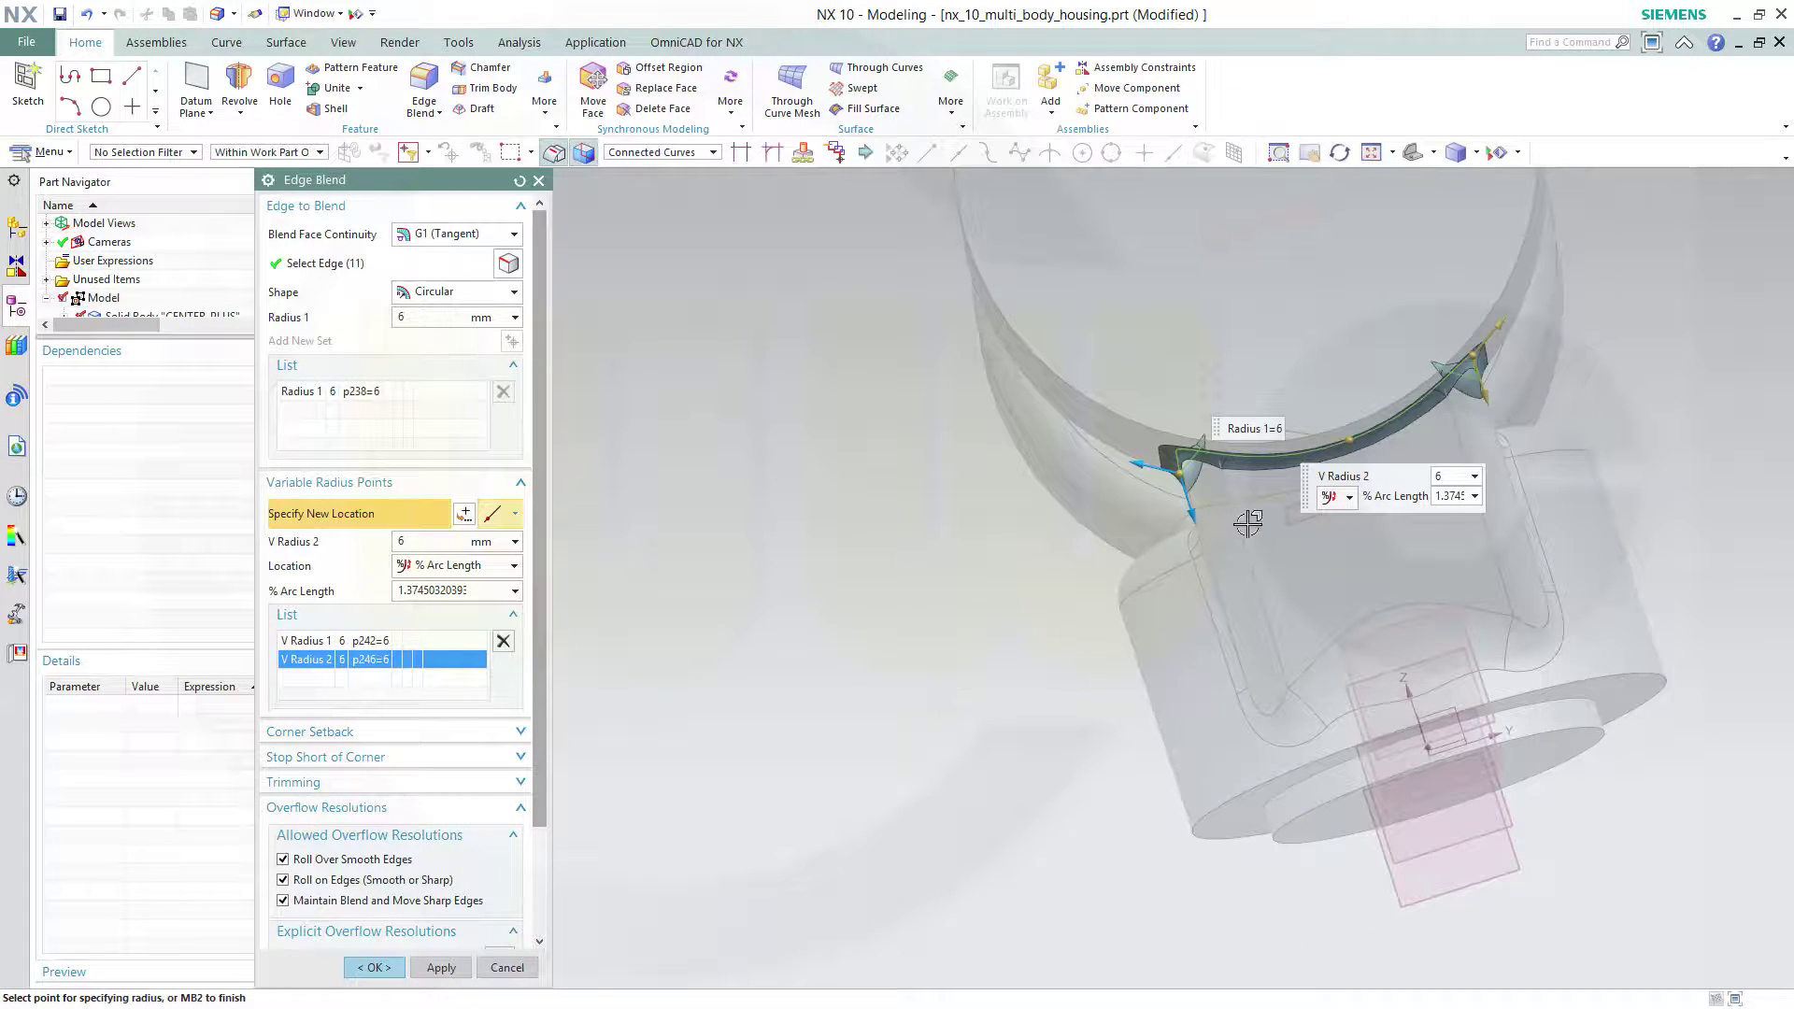
{"action": "middle_click_drag", "start_coordinate": [1028, 559], "coordinate": [1249, 341]}
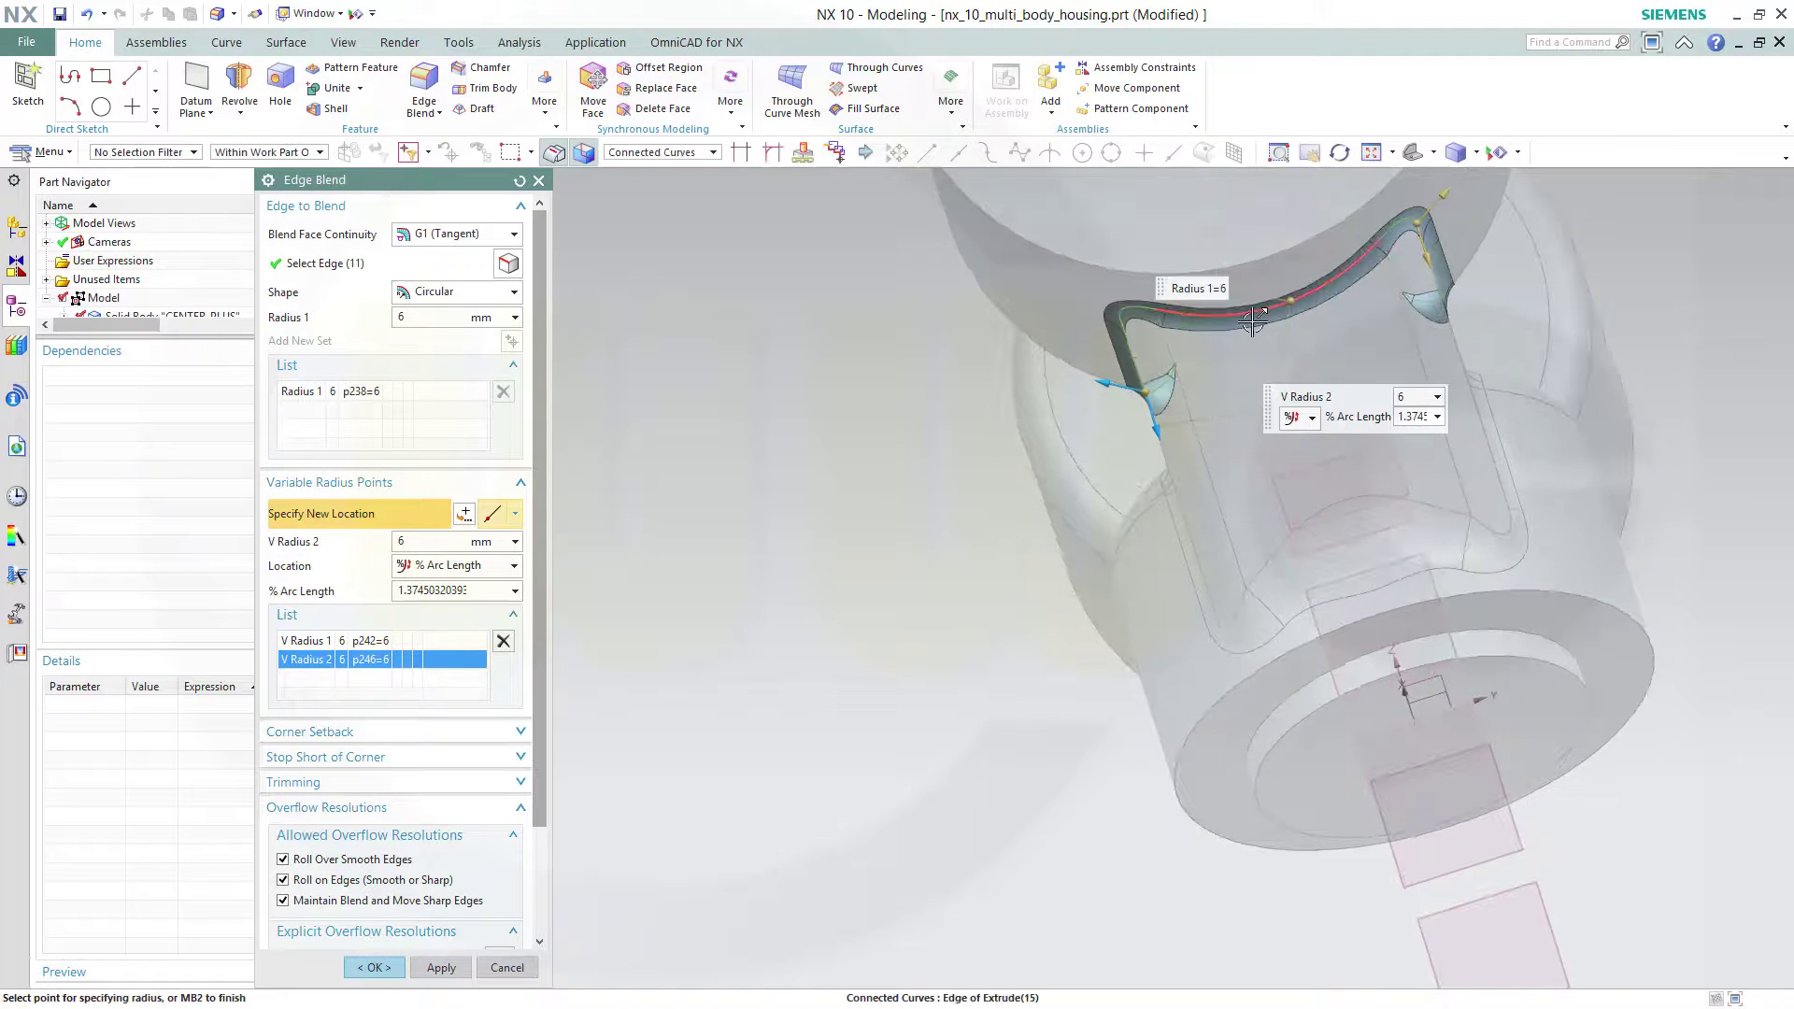
{"action": "left_click", "coordinate": [1252, 317]}
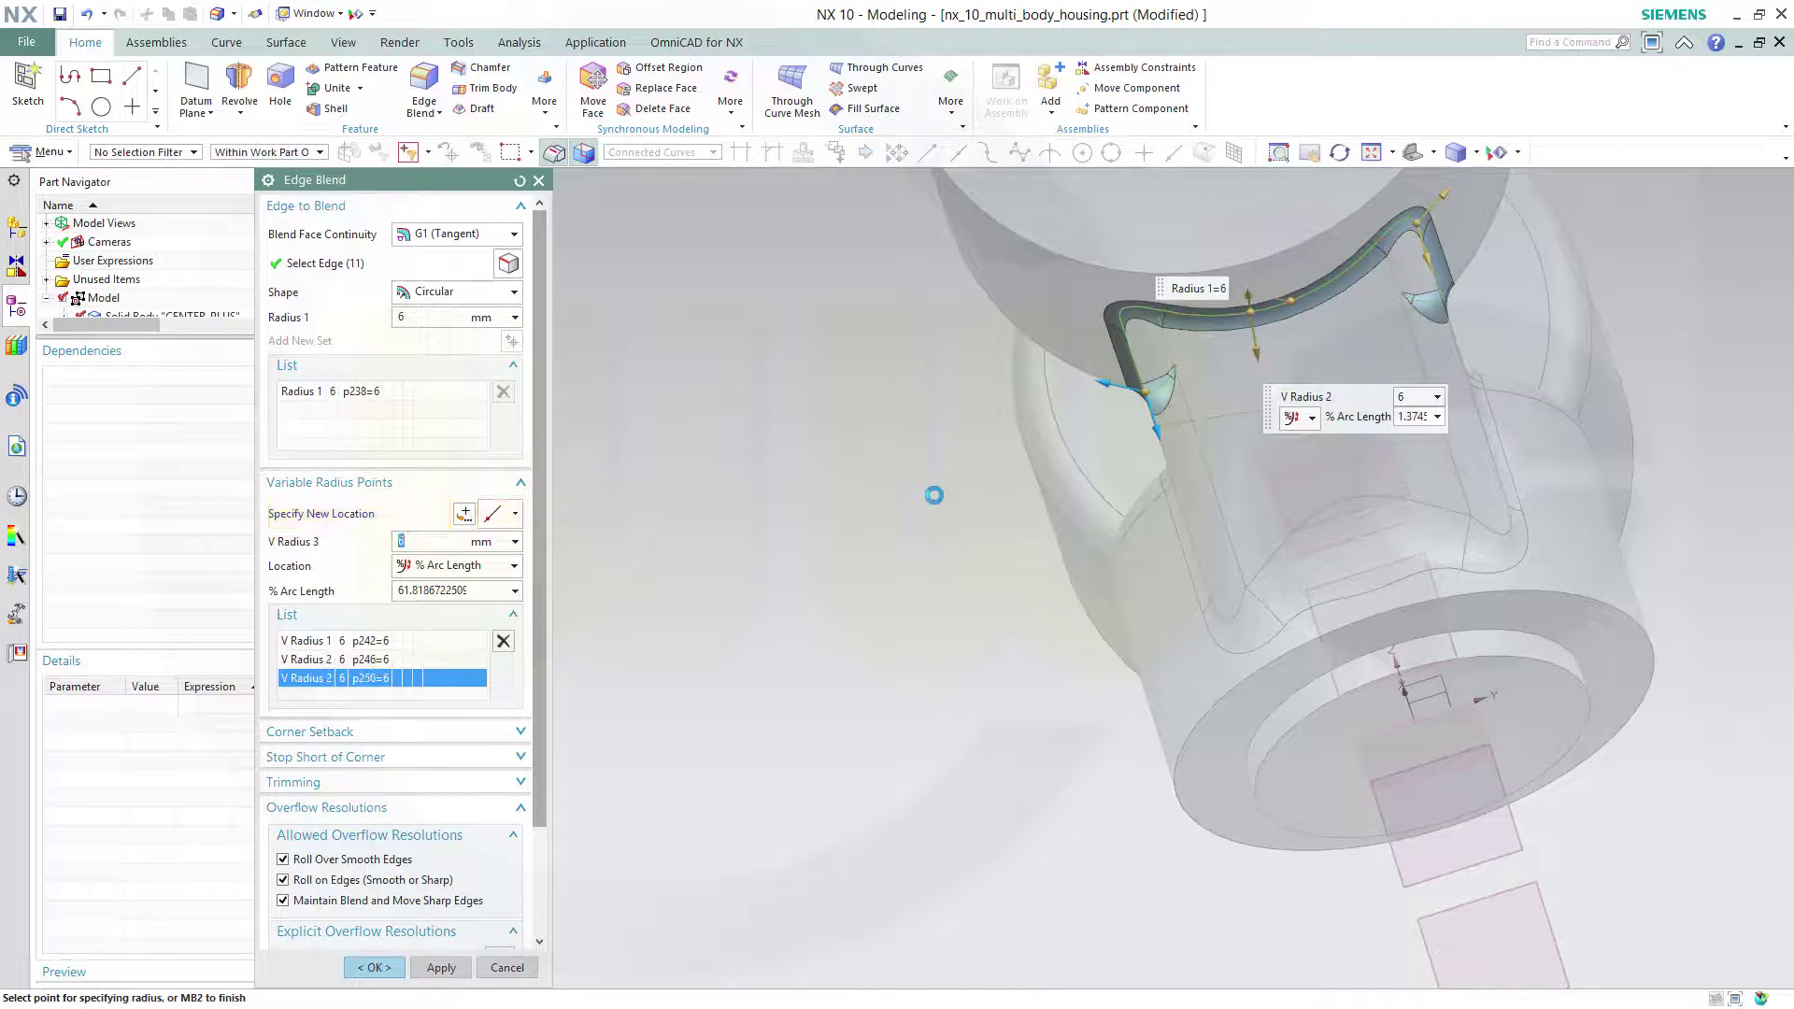
{"action": "double_click", "coordinate": [400, 591]}
{"action": "type", "text": "50"}
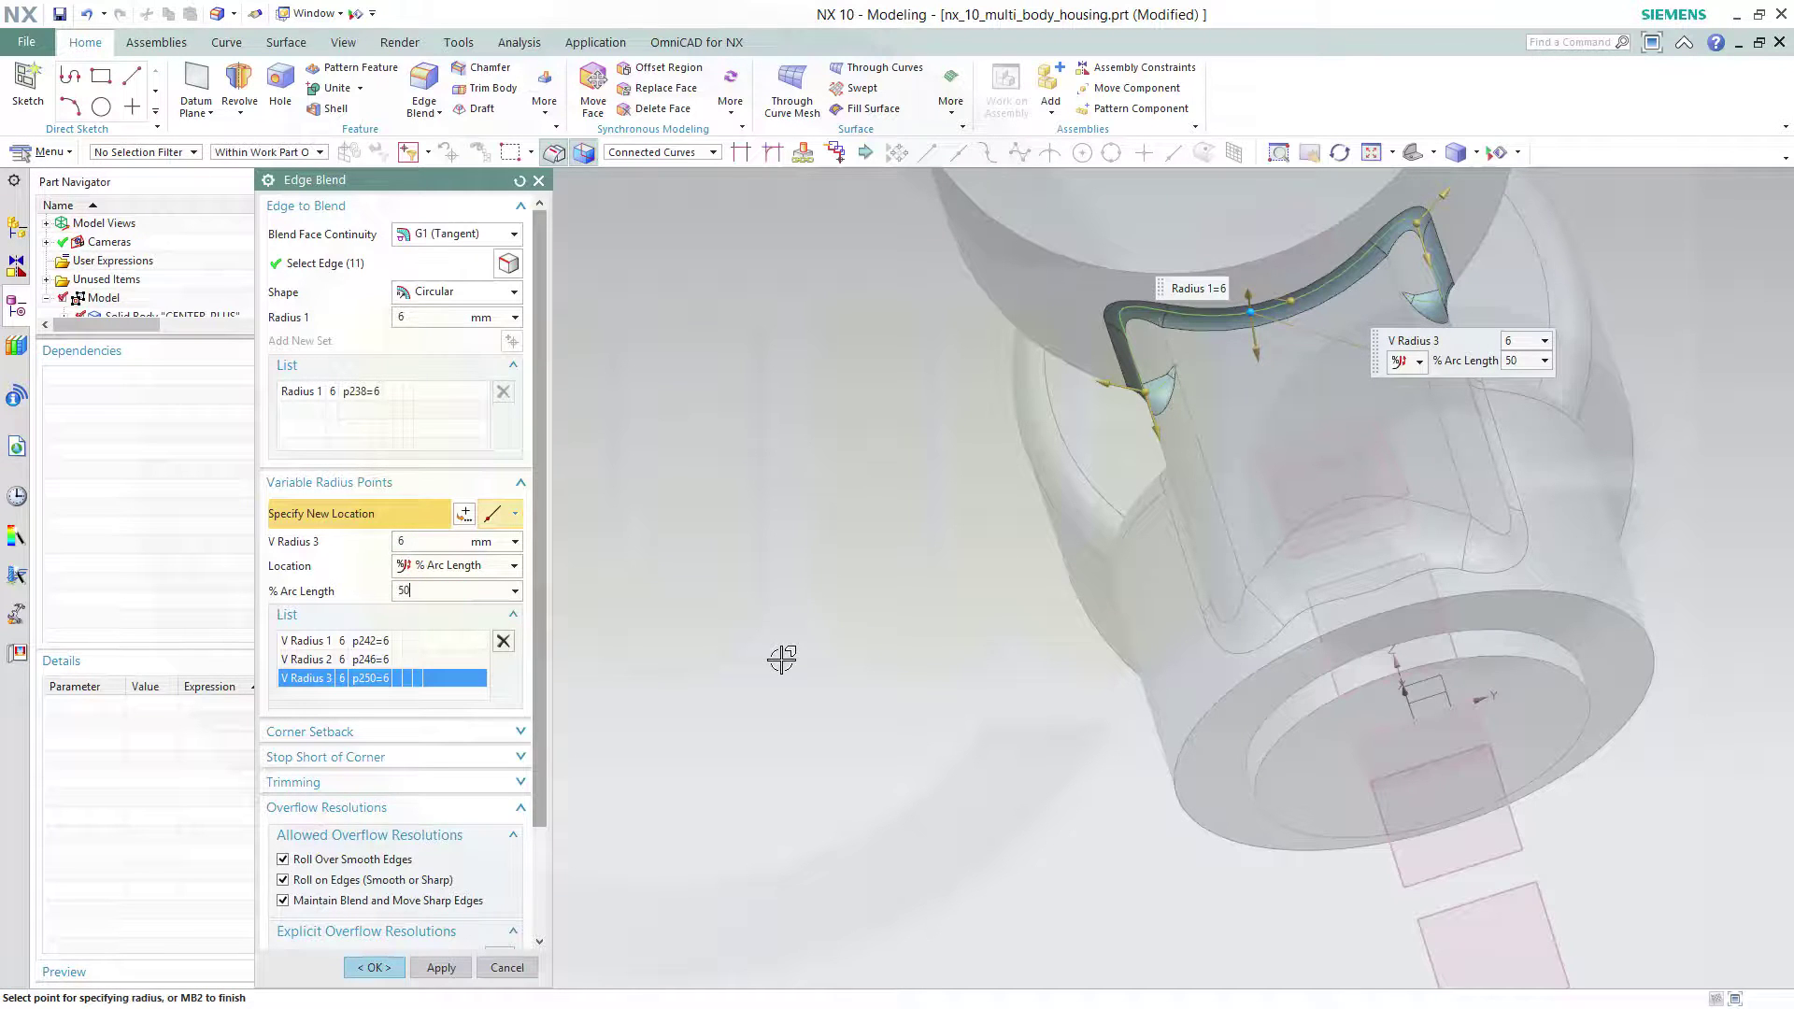
{"action": "key", "text": "Return"}
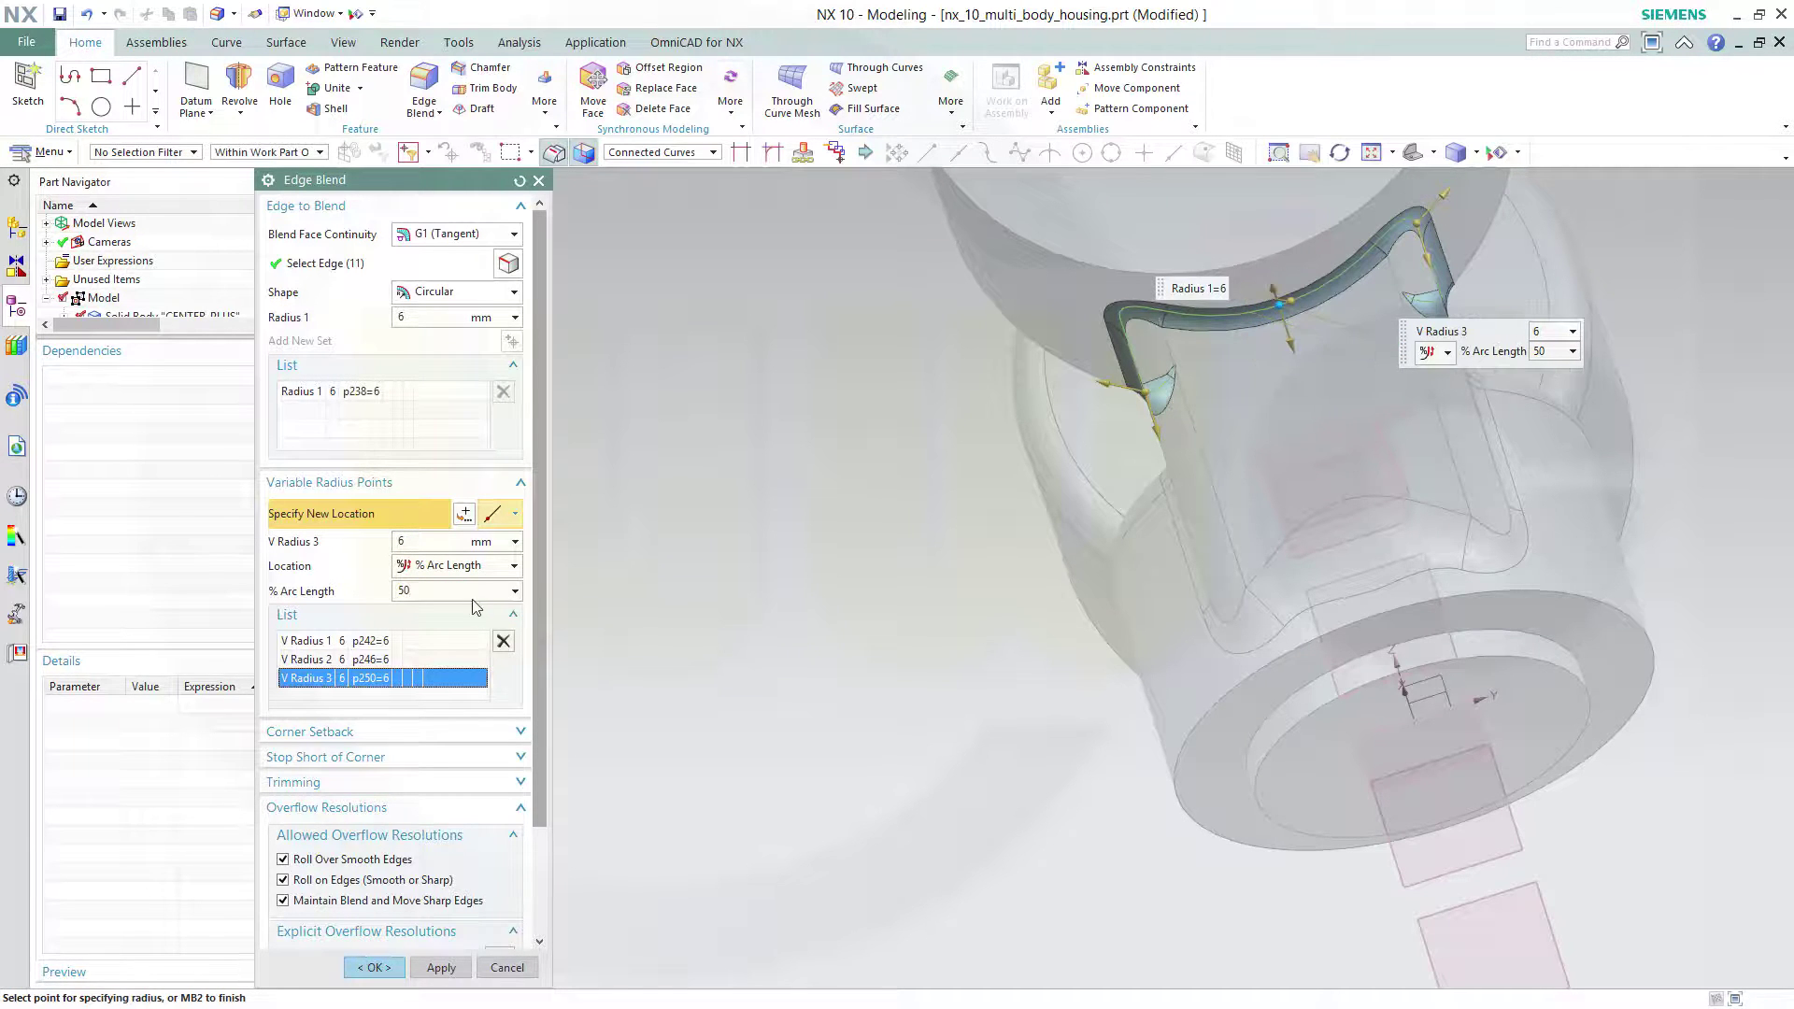
Step: Set the third variable radius point to 20 mm and complete the opposite stiffener-to-cylinder edge blend
{"action": "double_click", "coordinate": [429, 541]}
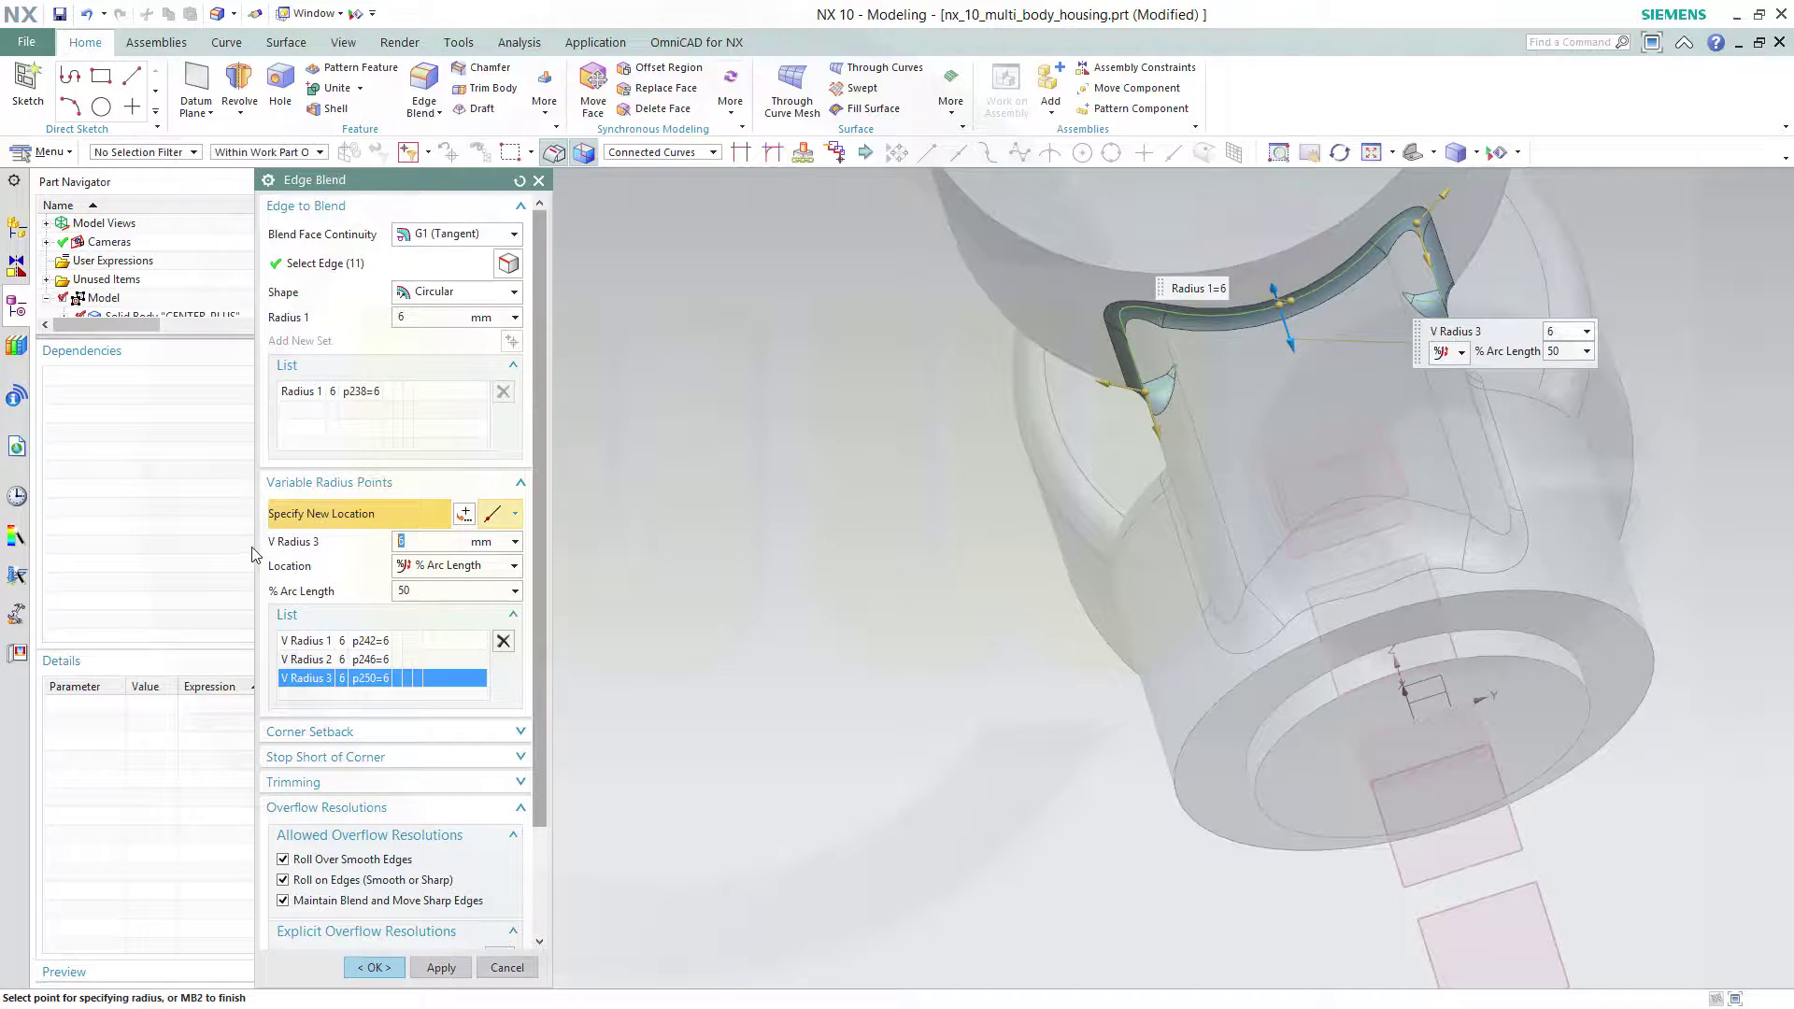
{"action": "key", "text": "Return"}
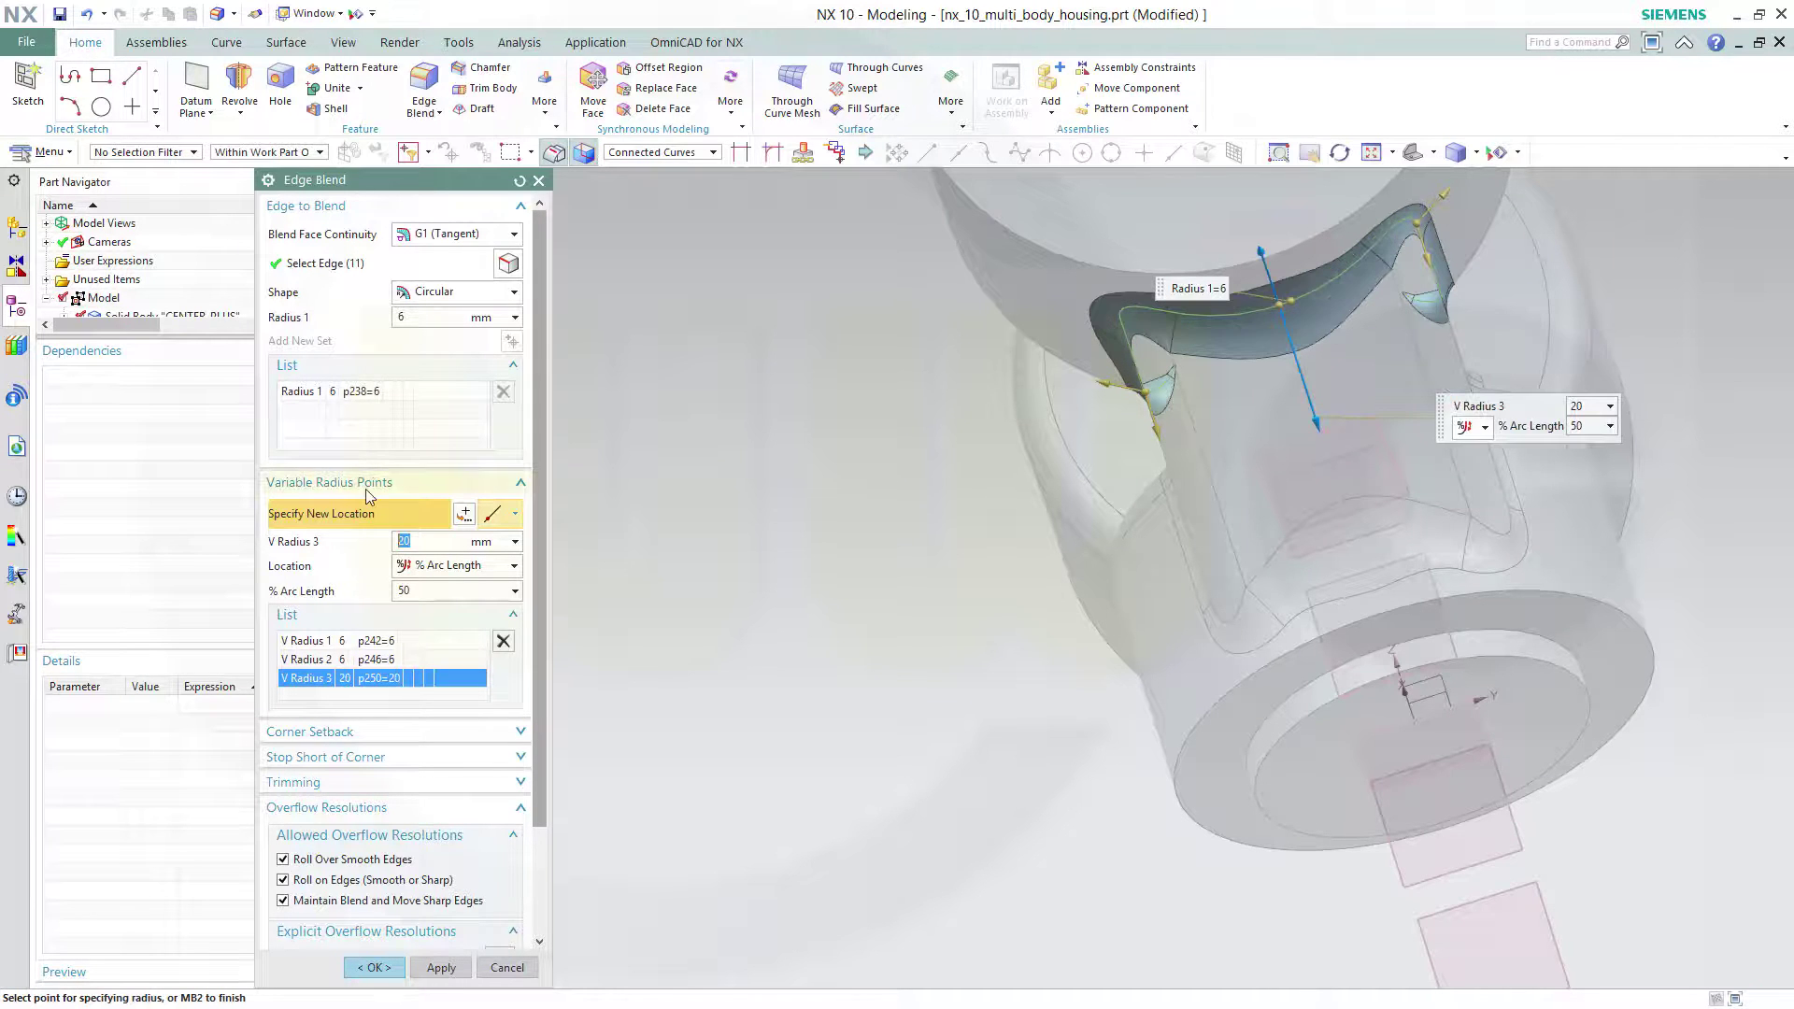
{"action": "left_click", "coordinate": [373, 968]}
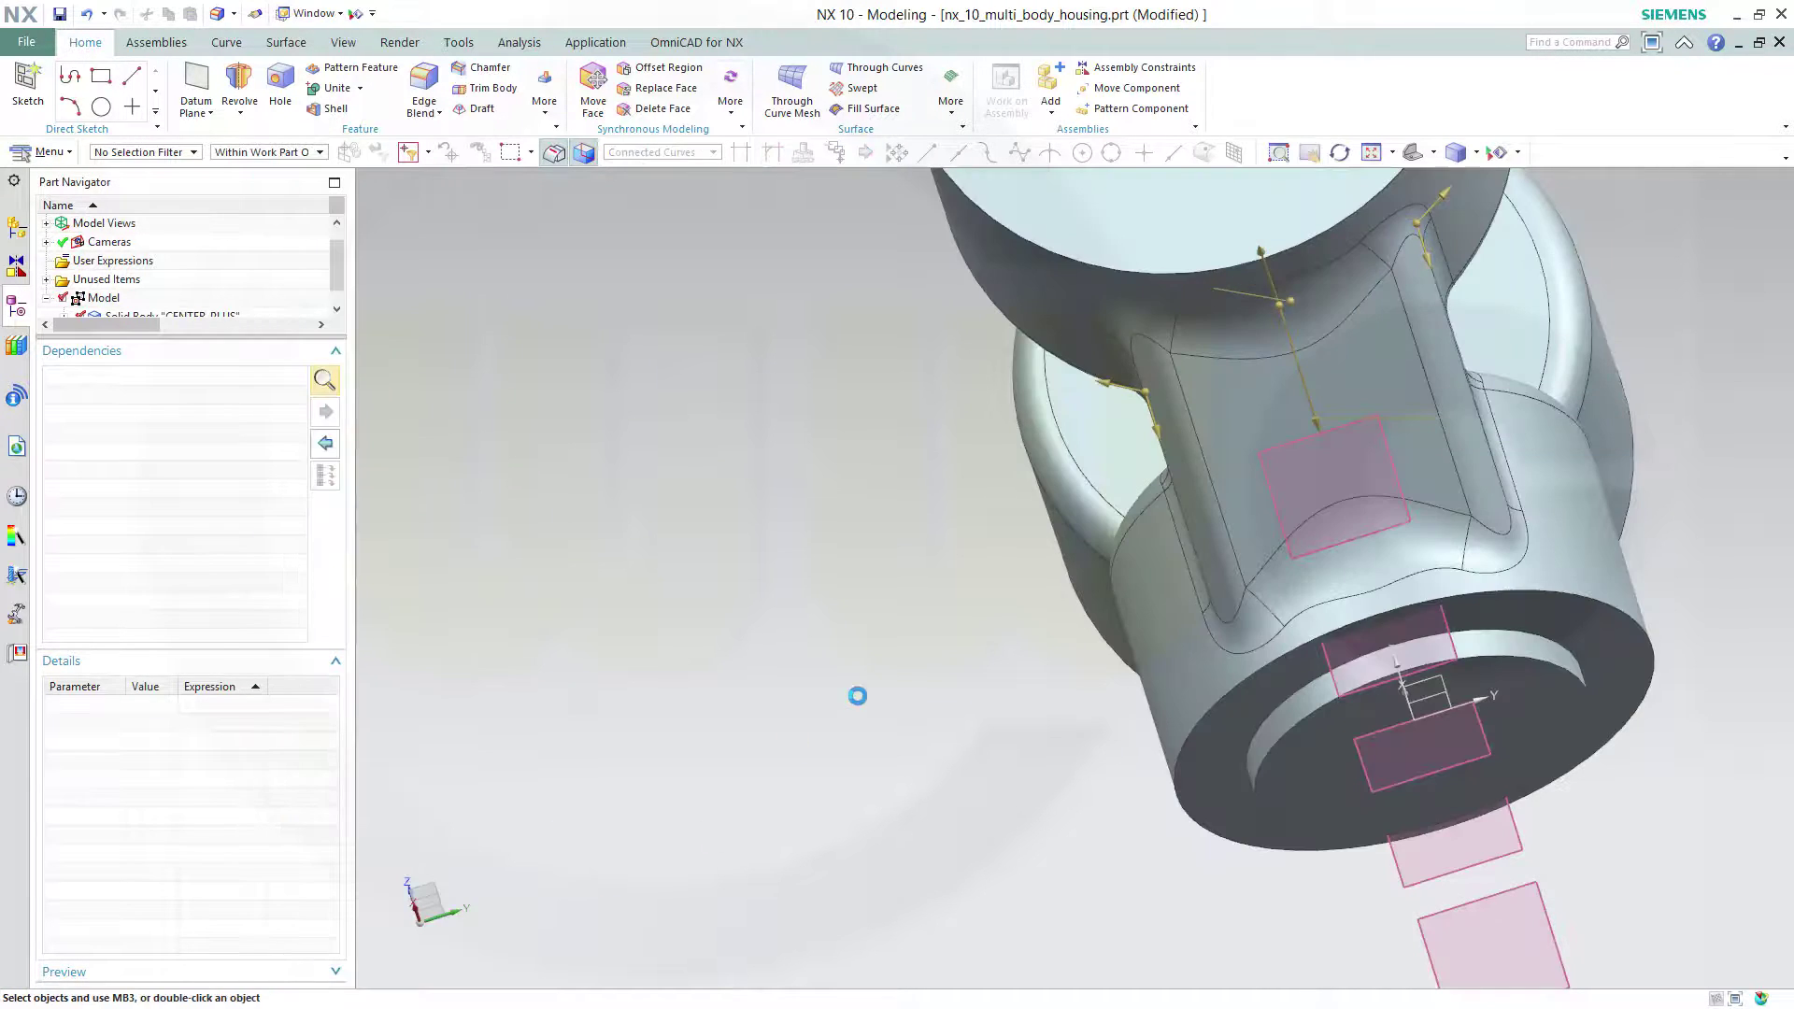
{"action": "mouse_move", "coordinate": [881, 631]}
{"action": "middle_mouse_down"}
{"action": "mouse_move", "coordinate": [854, 661]}
{"action": "mouse_move", "coordinate": [772, 677]}
{"action": "mouse_move", "coordinate": [769, 661]}
{"action": "middle_mouse_up"}
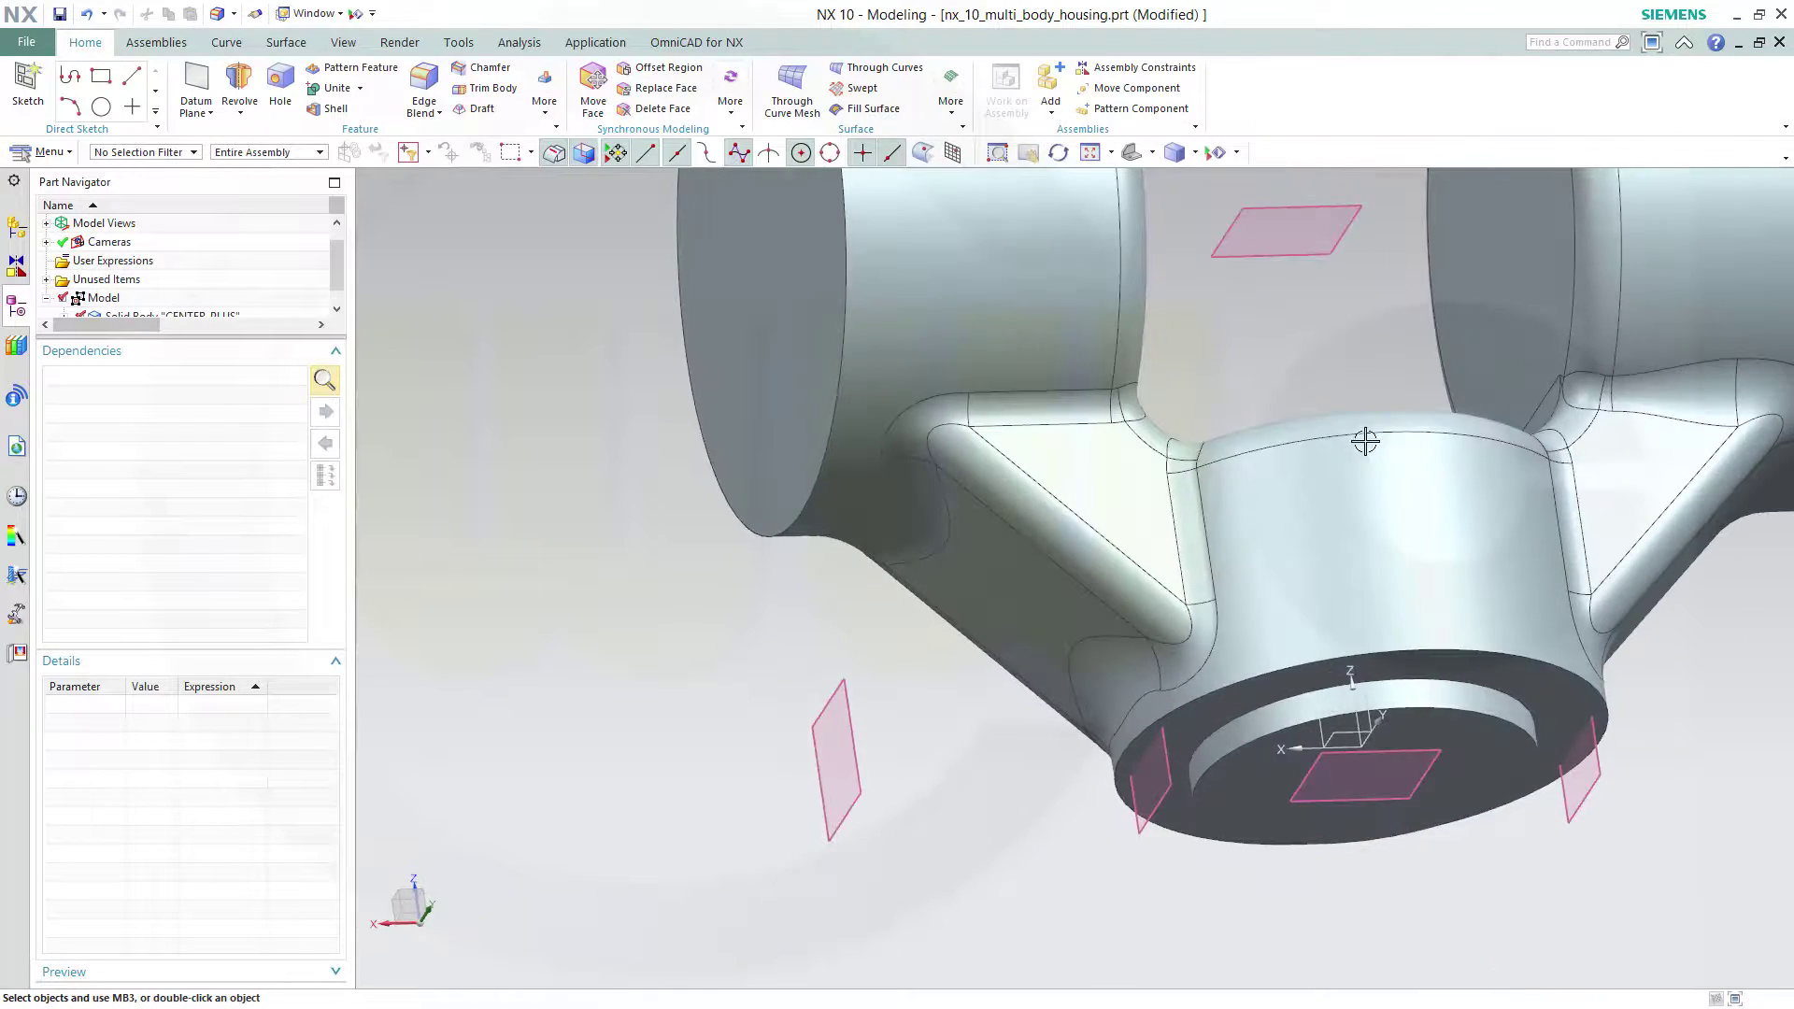
{"action": "scroll", "coordinate": [1324, 315], "scroll_direction": "down", "scroll_amount": 1}
{"action": "scroll", "coordinate": [1281, 350], "scroll_direction": "up", "scroll_amount": 3}
{"action": "middle_click_drag", "start_coordinate": [1274, 364], "coordinate": [1277, 424]}
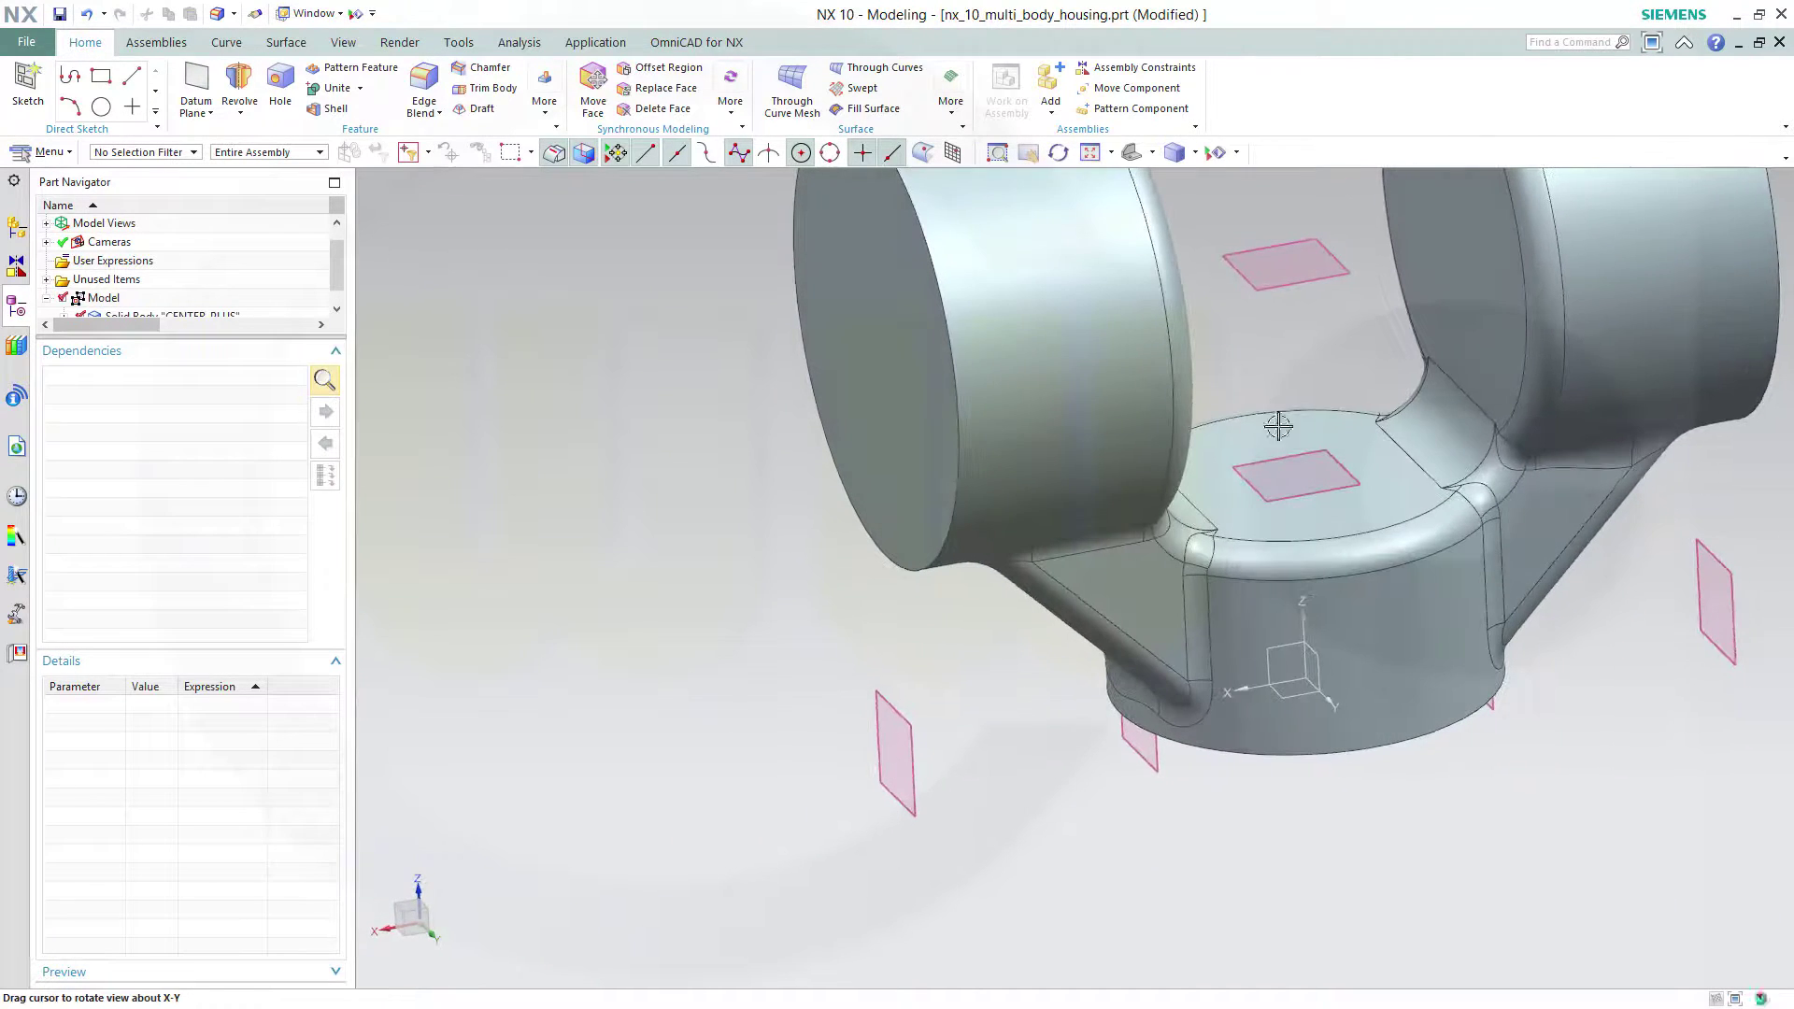
{"action": "middle_click_drag", "start_coordinate": [1370, 346], "coordinate": [1046, 502], "text": "shift"}
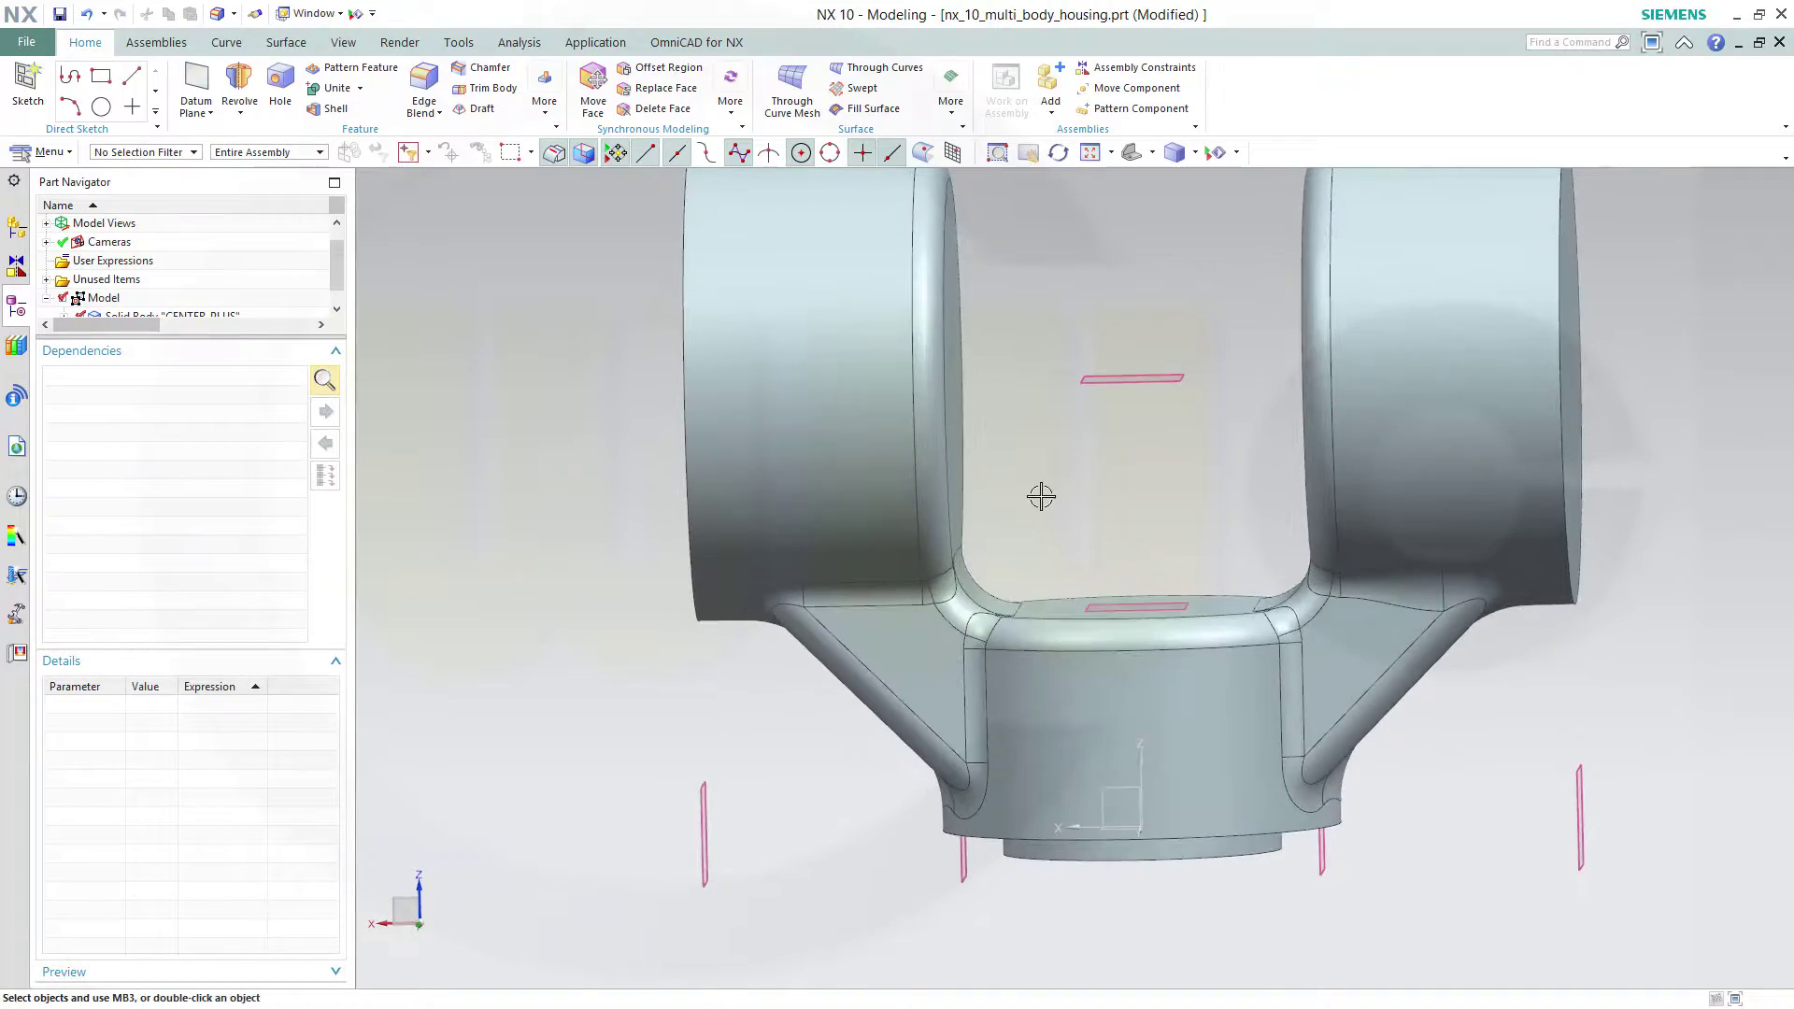